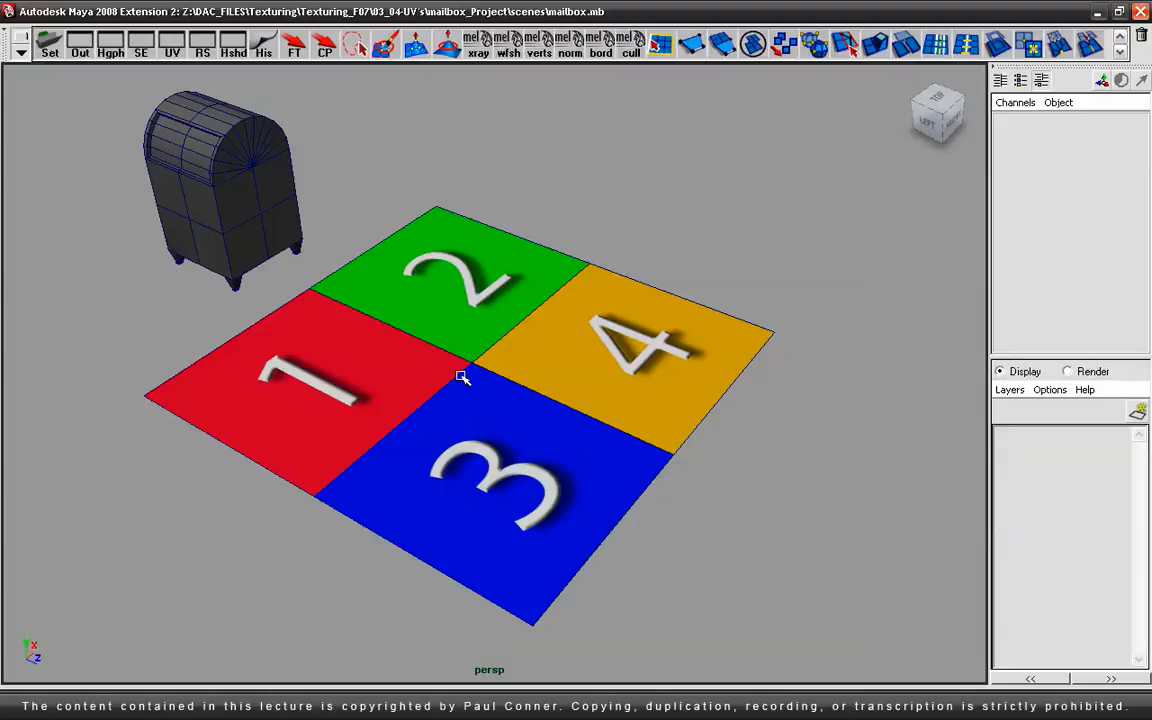
Step: Show the perspective view beside the UV Texture Editor, frame the plane and mailbox, and display them shaded without textures
key("space")
right_click_drag(761, 419, 612, 427, "alt")
middle_click_drag(612, 427, 725, 342, "alt")
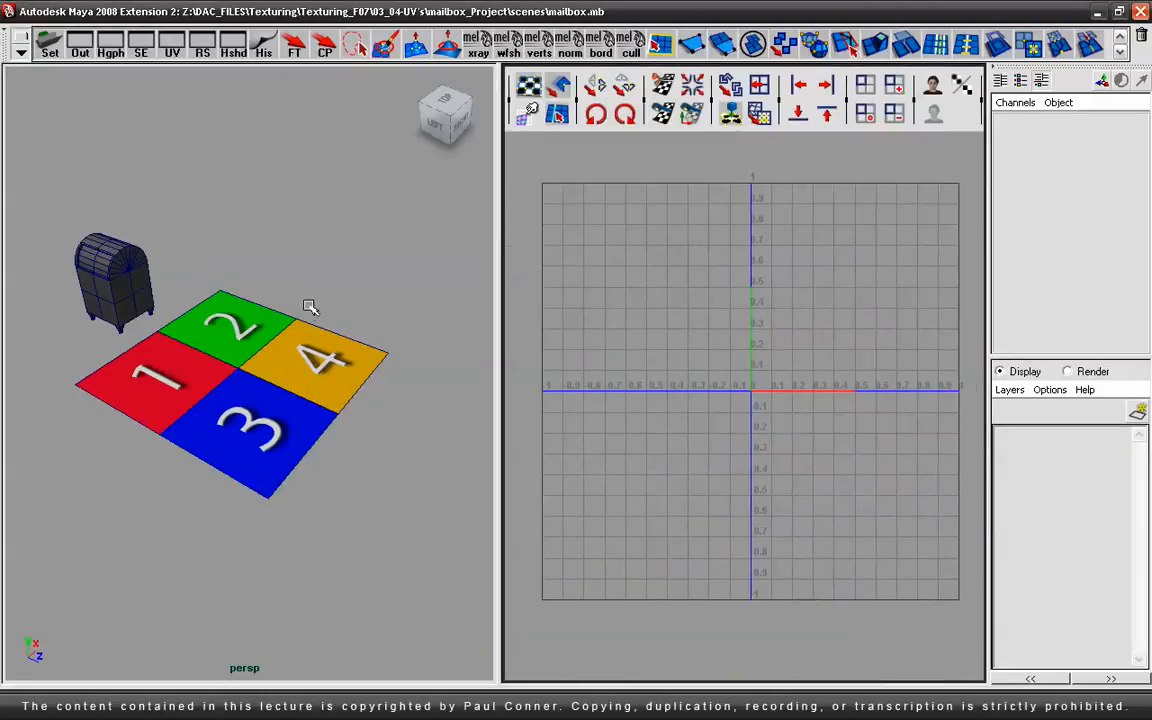
right_click_drag(738, 340, 722, 309, "alt")
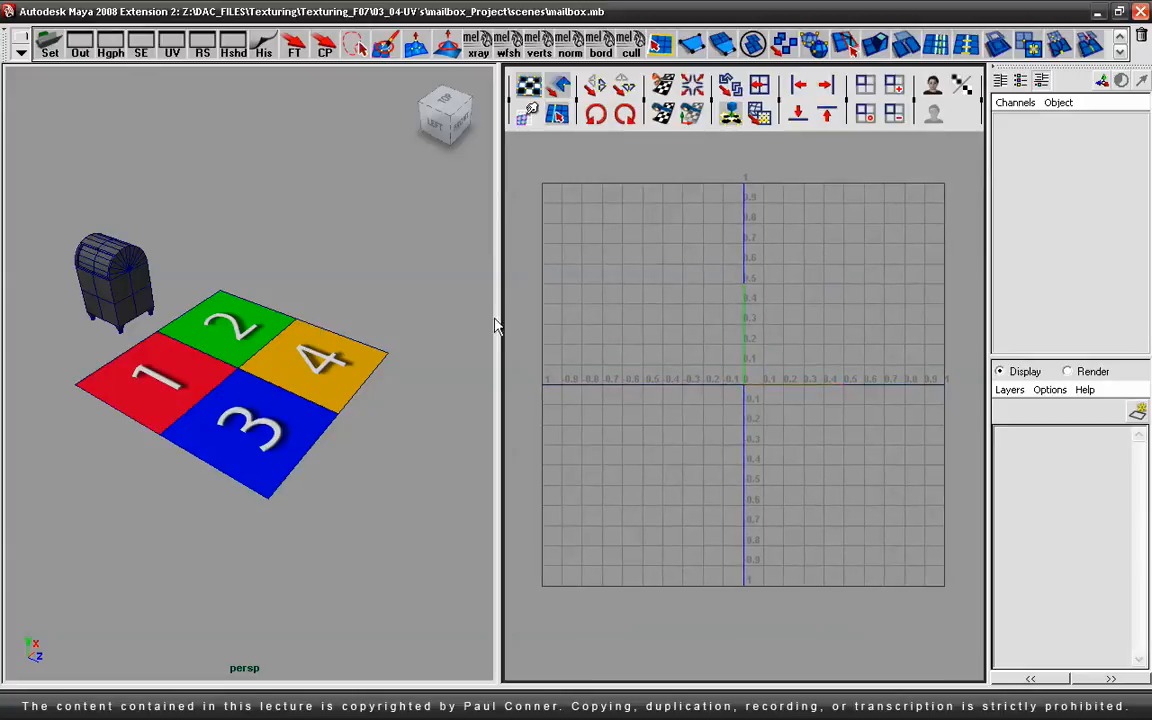
right_click_drag(267, 362, 320, 355, "alt")
mouse_move(320, 355)
left_mouse_down("alt")
mouse_move(303, 373)
mouse_move(265, 380)
left_mouse_up("alt")
key("5")
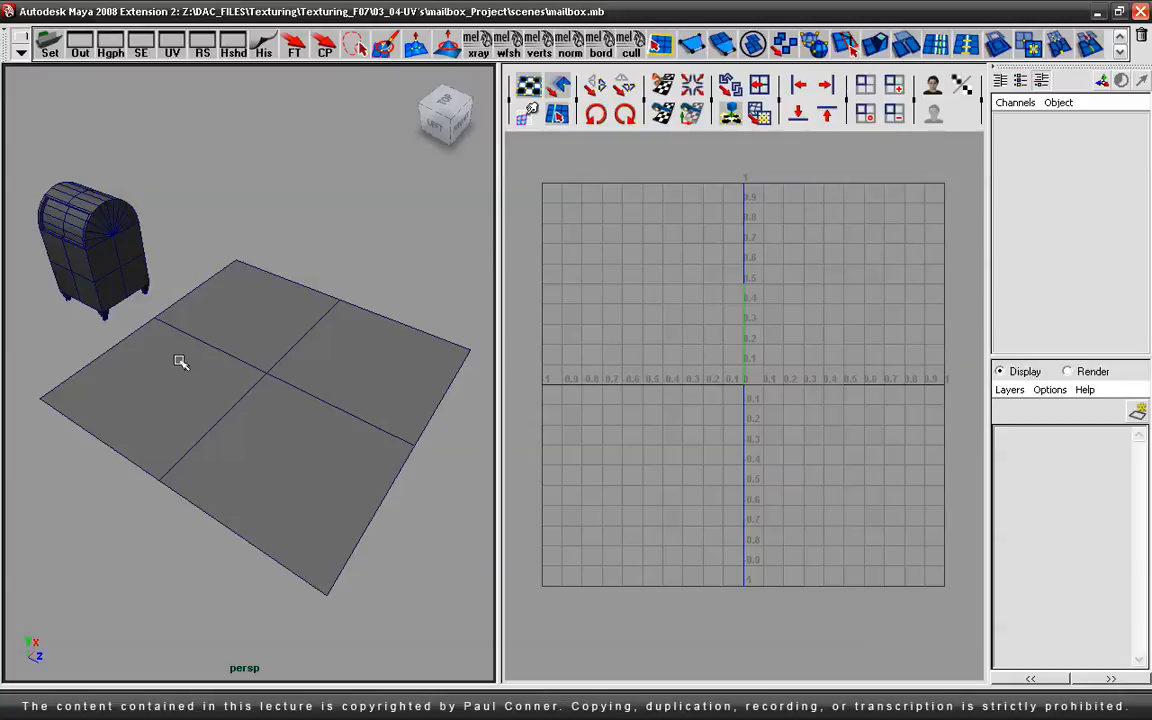
Step: Try moving the plane's centre vertex and the midpoint vertex of its far edge, undoing each move
right_click(236, 385)
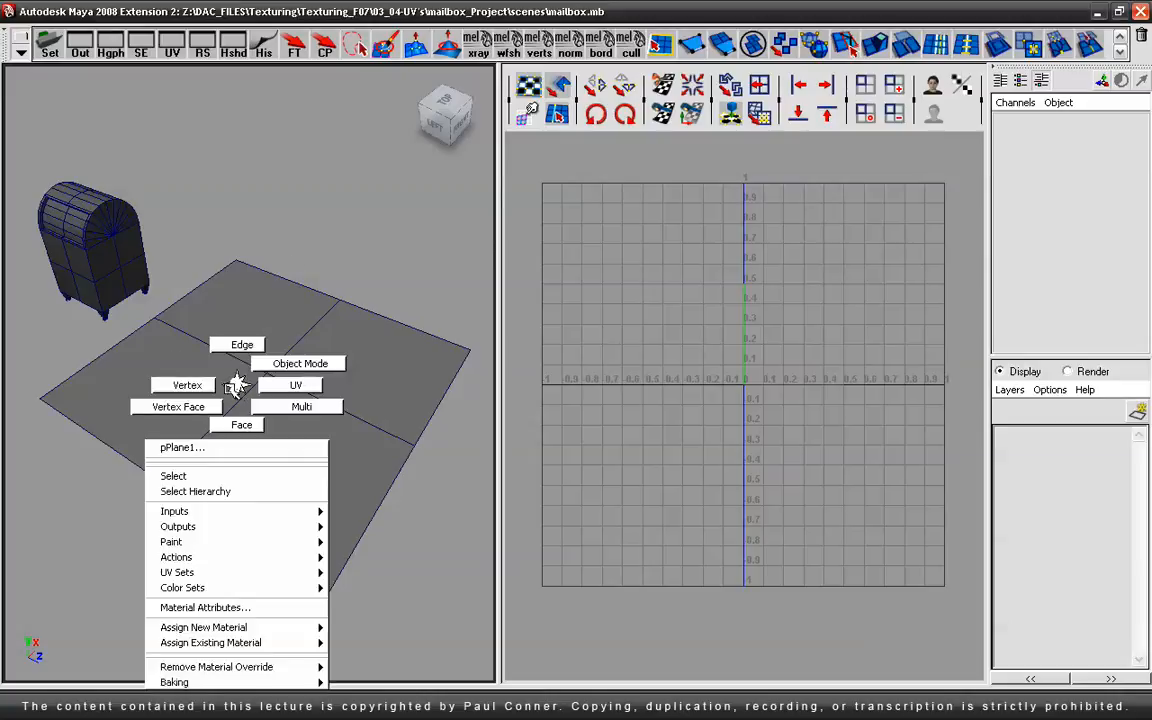
left_click(187, 385)
left_click_drag(270, 335, 234, 418)
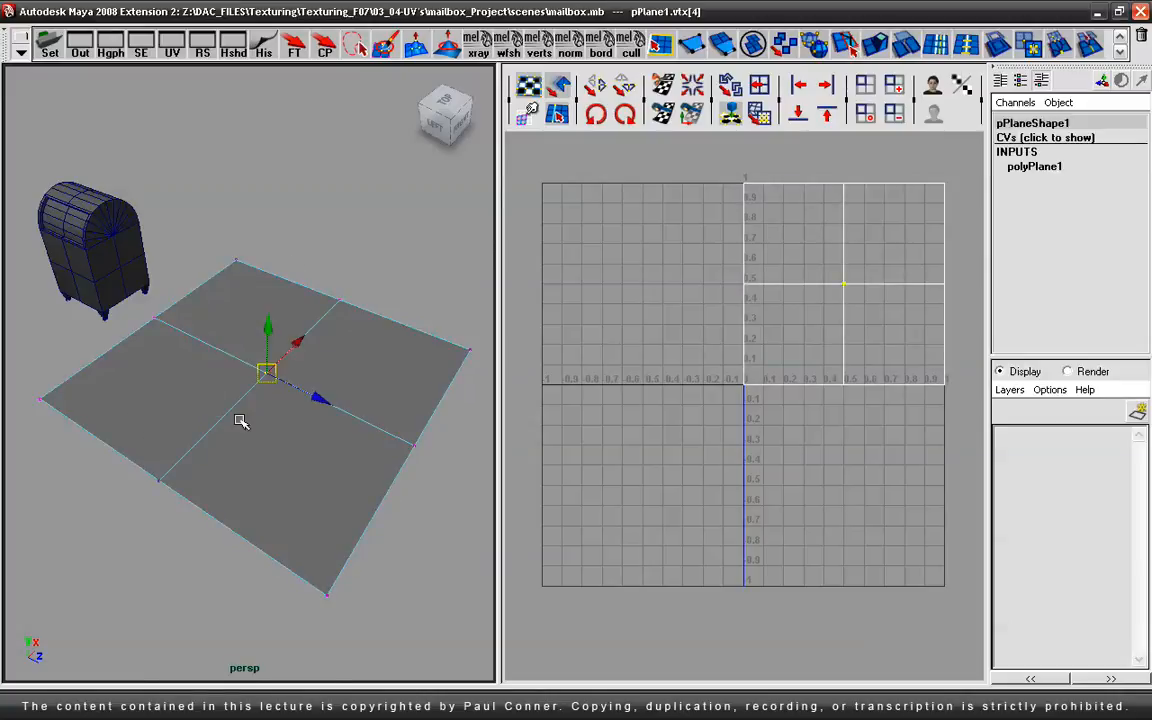
middle_click_drag(286, 441, 326, 445)
key("z")
left_click(338, 300)
middle_click_drag(339, 368, 381, 343)
key("z")
Step: Select the plane's UVs one after another in the perspective view to compare each with its position in UV space
right_click_drag(258, 358, 320, 358)
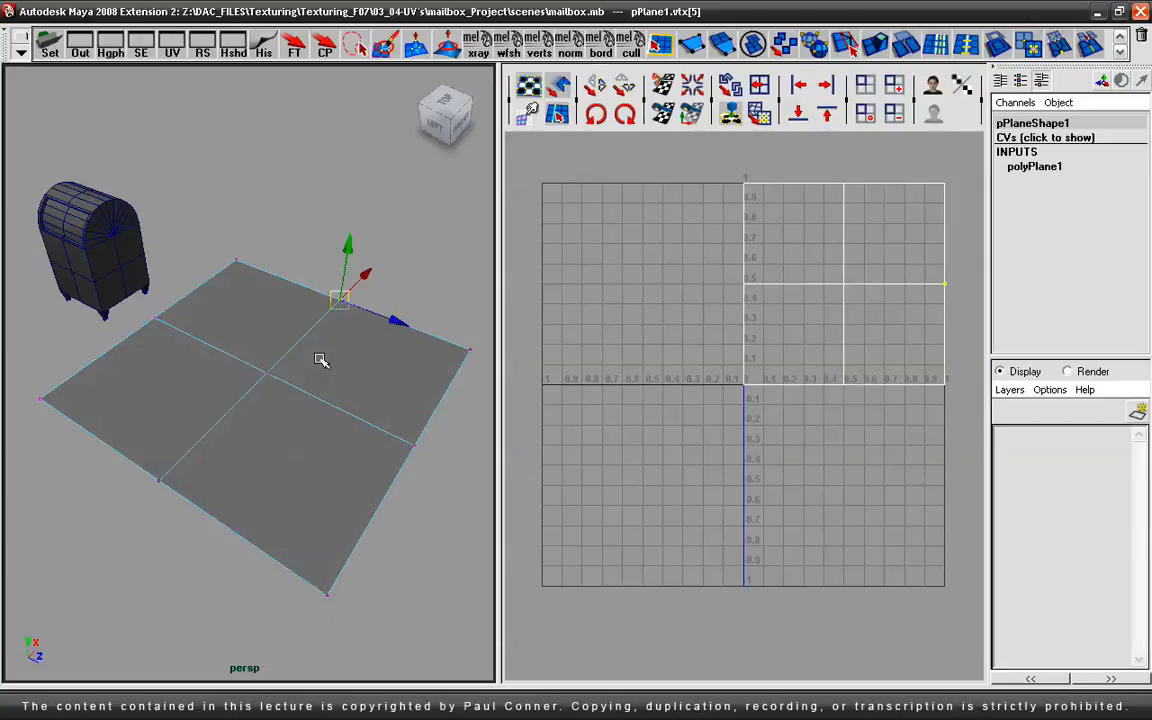
left_click_drag(291, 358, 239, 409)
left_click_drag(179, 301, 146, 347)
left_click_drag(273, 239, 200, 287)
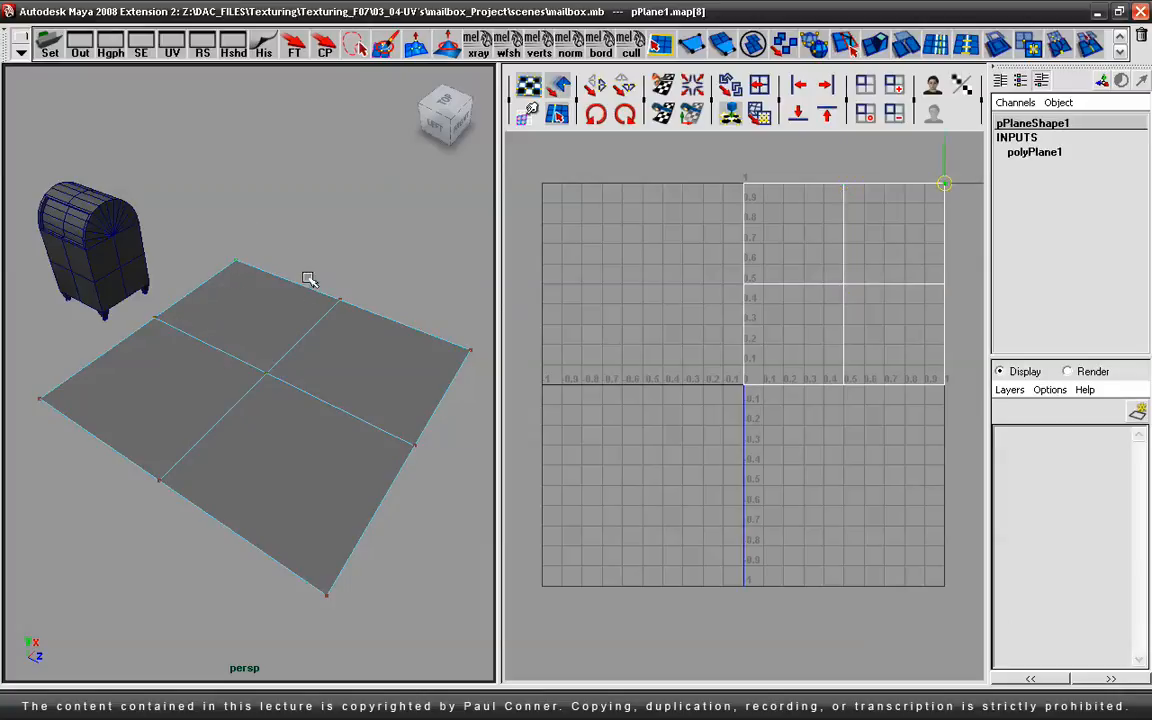
left_click_drag(364, 281, 325, 325)
left_click_drag(428, 440, 362, 447)
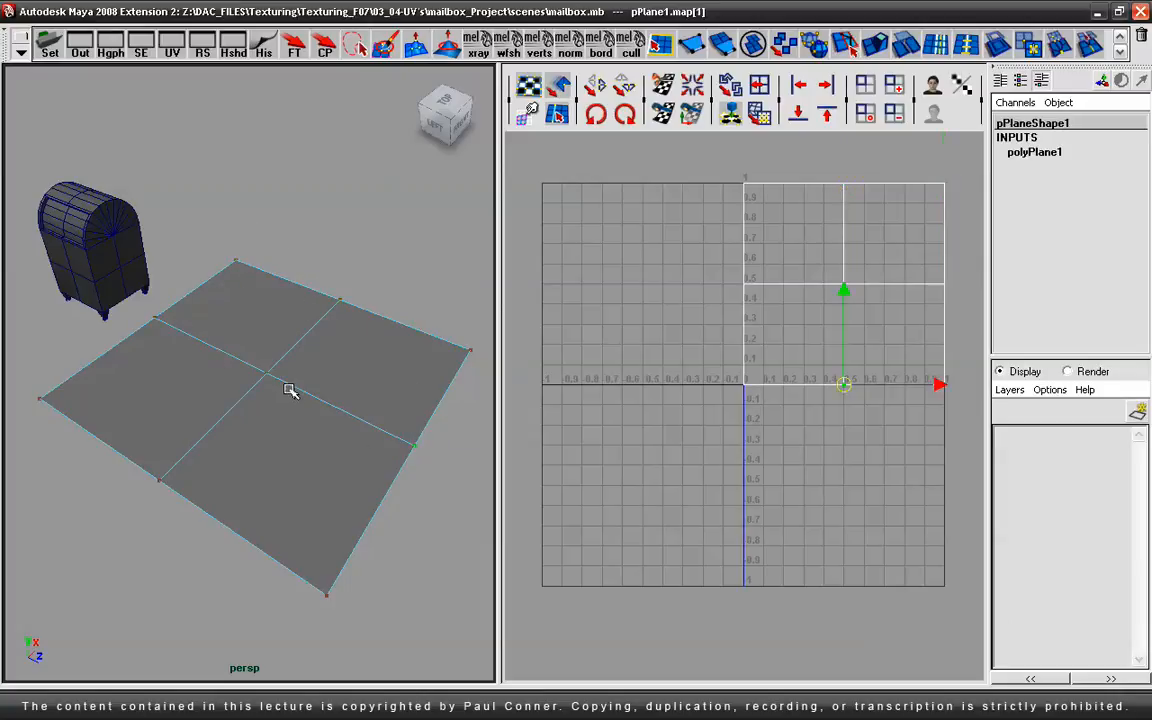
left_click_drag(278, 365, 254, 392)
left_click_drag(210, 453, 113, 525)
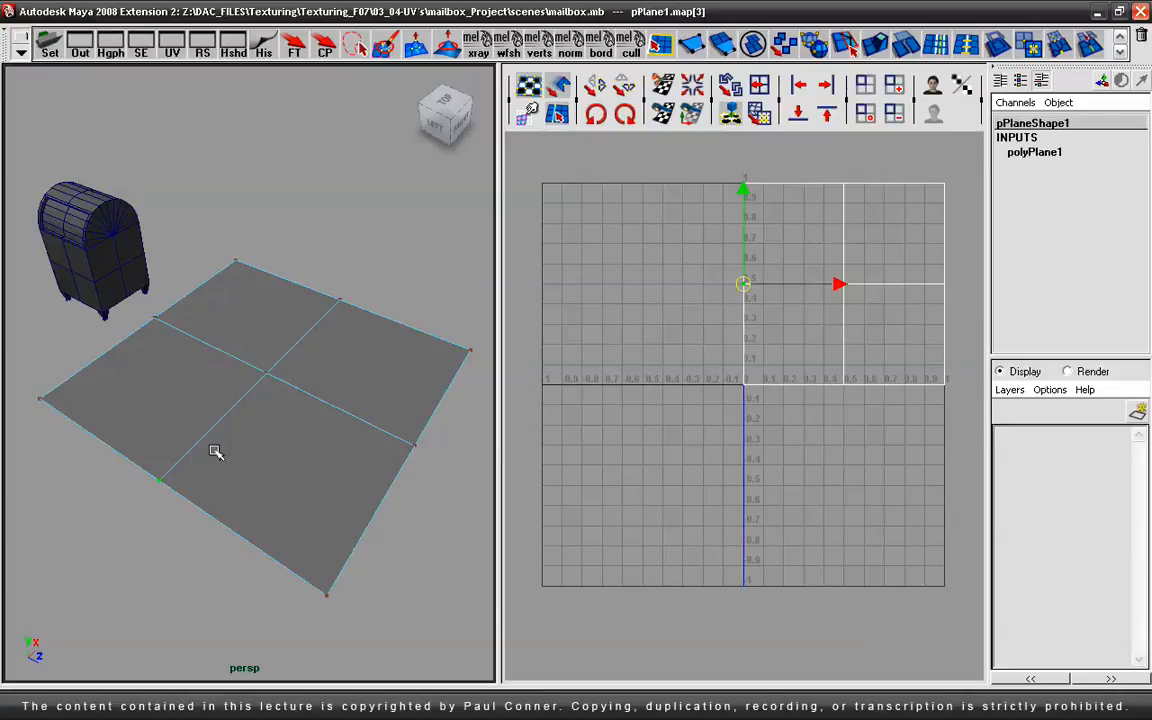
left_click_drag(294, 352, 228, 406)
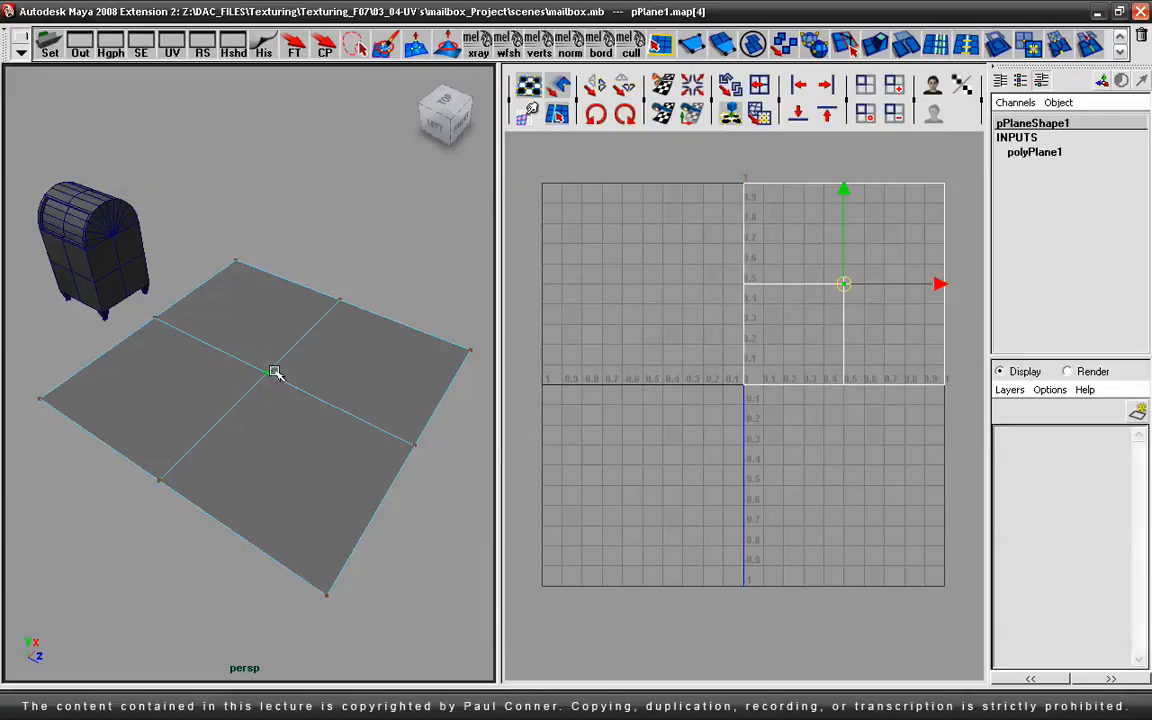
Step: Raise the midpoint vertex of the plane's far edge, check its matching UV, and undo the move
right_click_drag(288, 337, 290, 373)
left_click(340, 300)
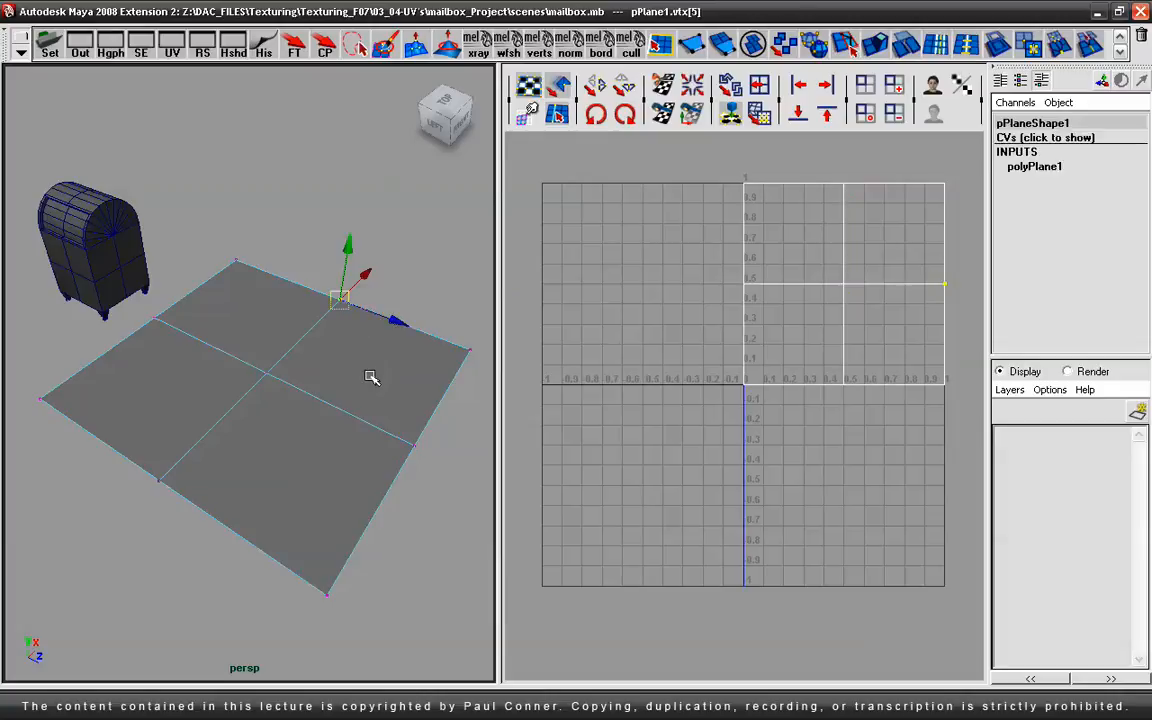
middle_click_drag(373, 378, 334, 278)
right_click_drag(316, 319, 365, 316)
left_click_drag(362, 150, 311, 198)
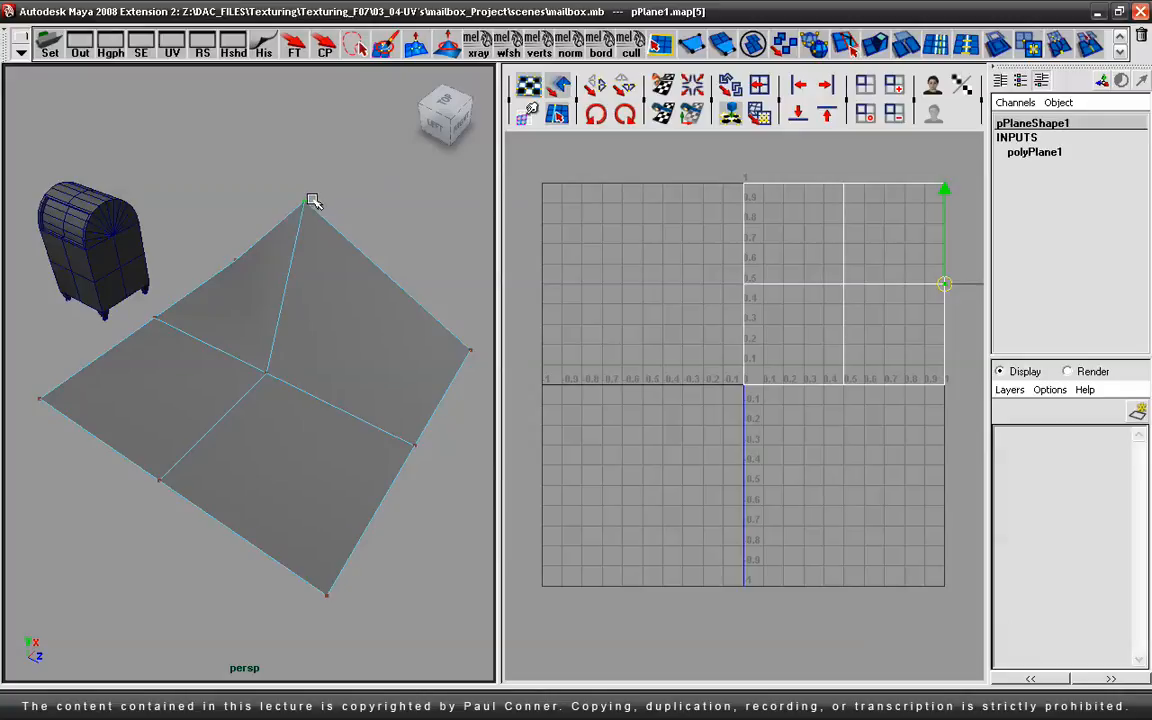
key("F9")
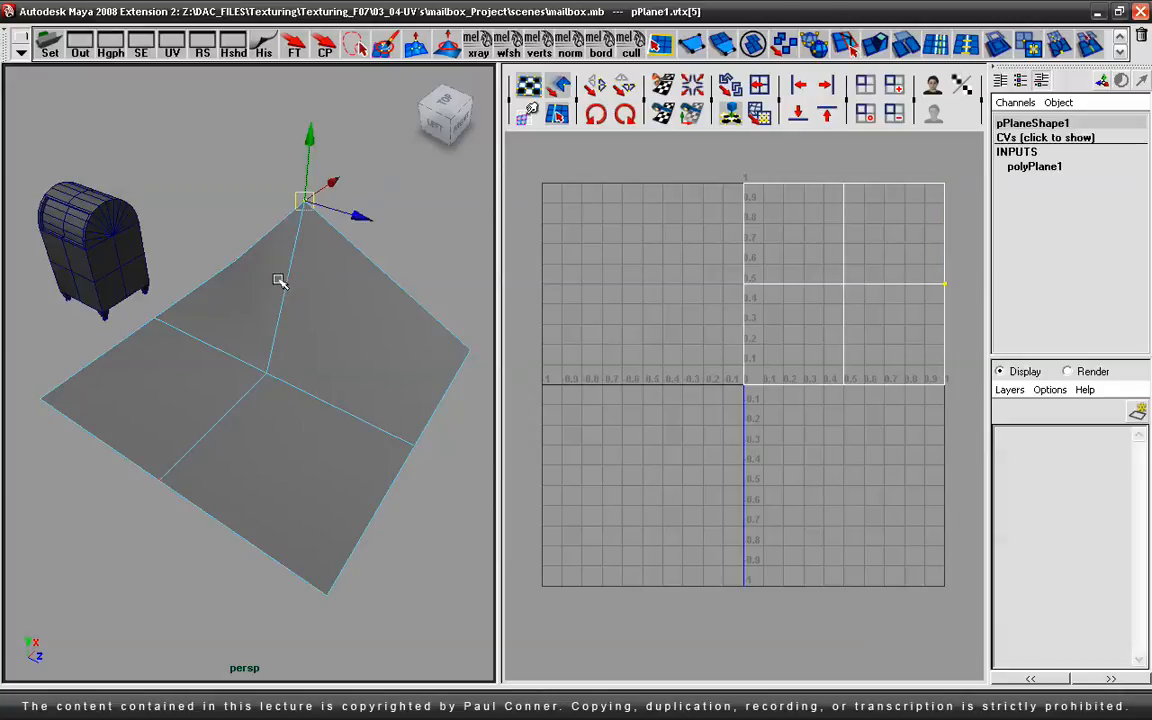
key("z")
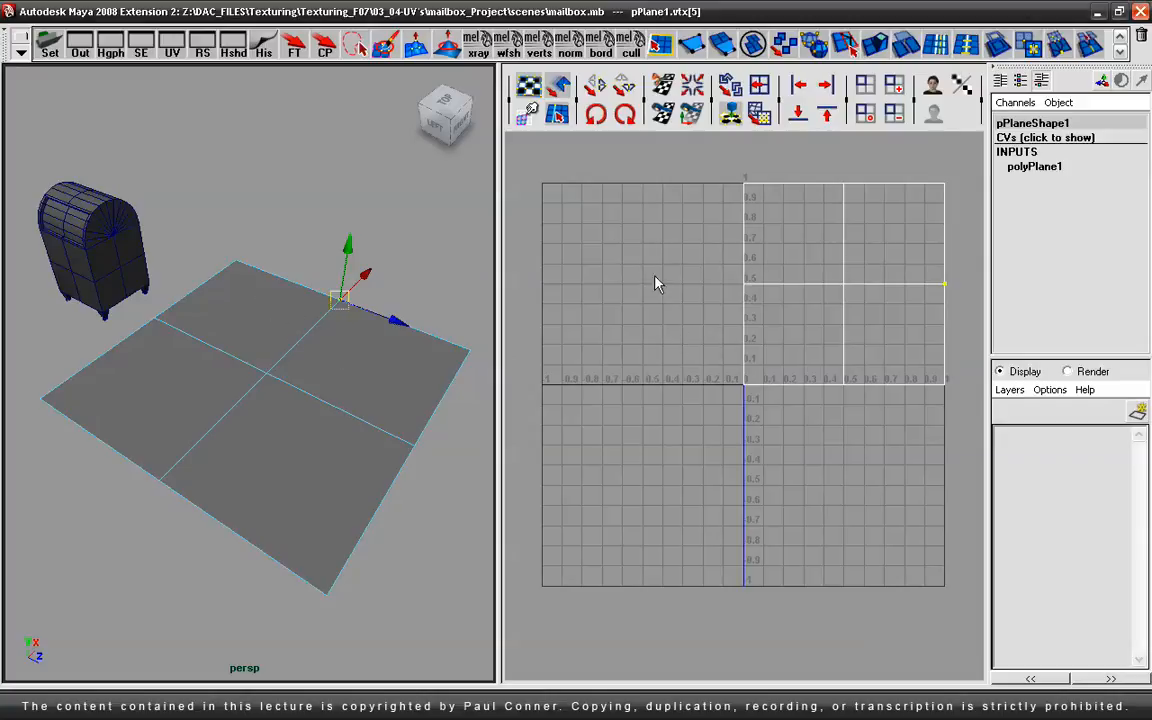
Step: Leave component mode and examine the plane's UV layout and the origin of the UV grid
middle_click_drag(792, 273, 763, 313, "alt")
left_click(283, 371)
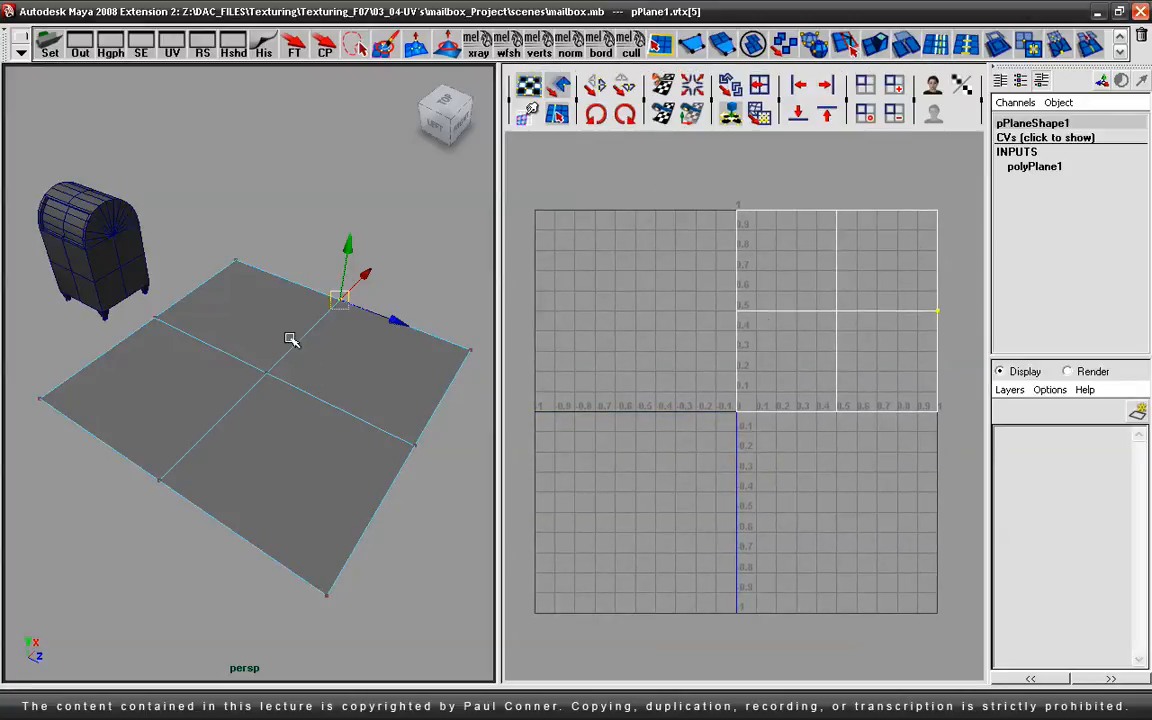
left_click(304, 214)
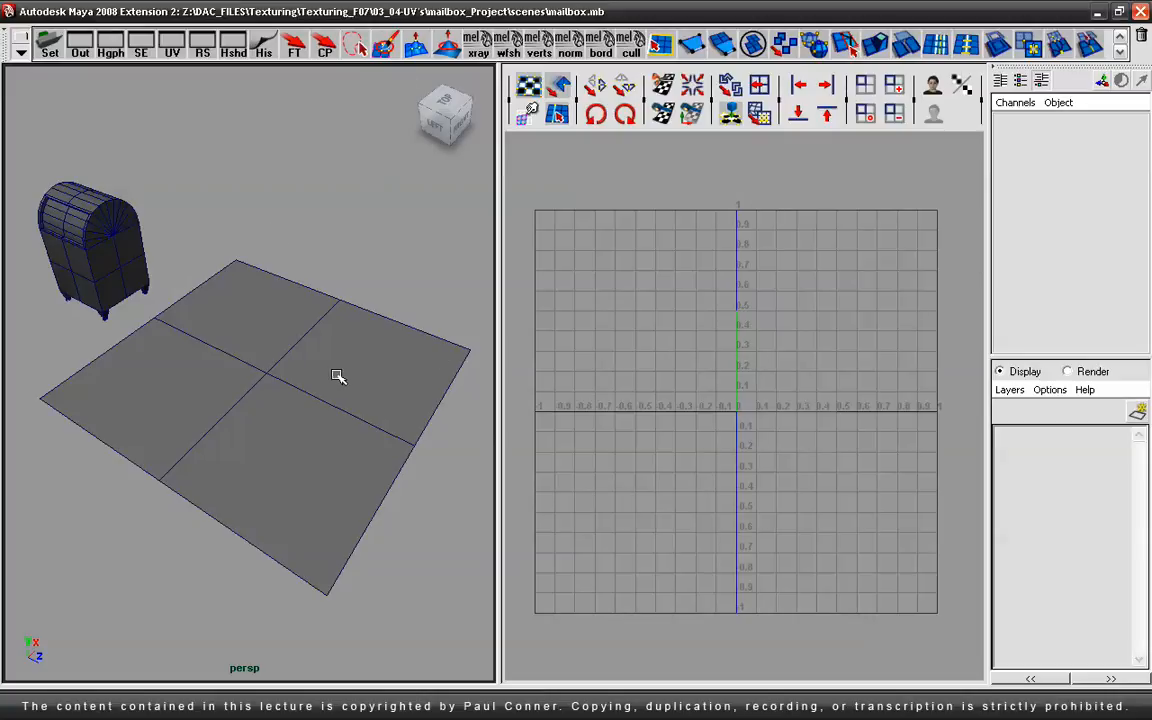
left_click(308, 386)
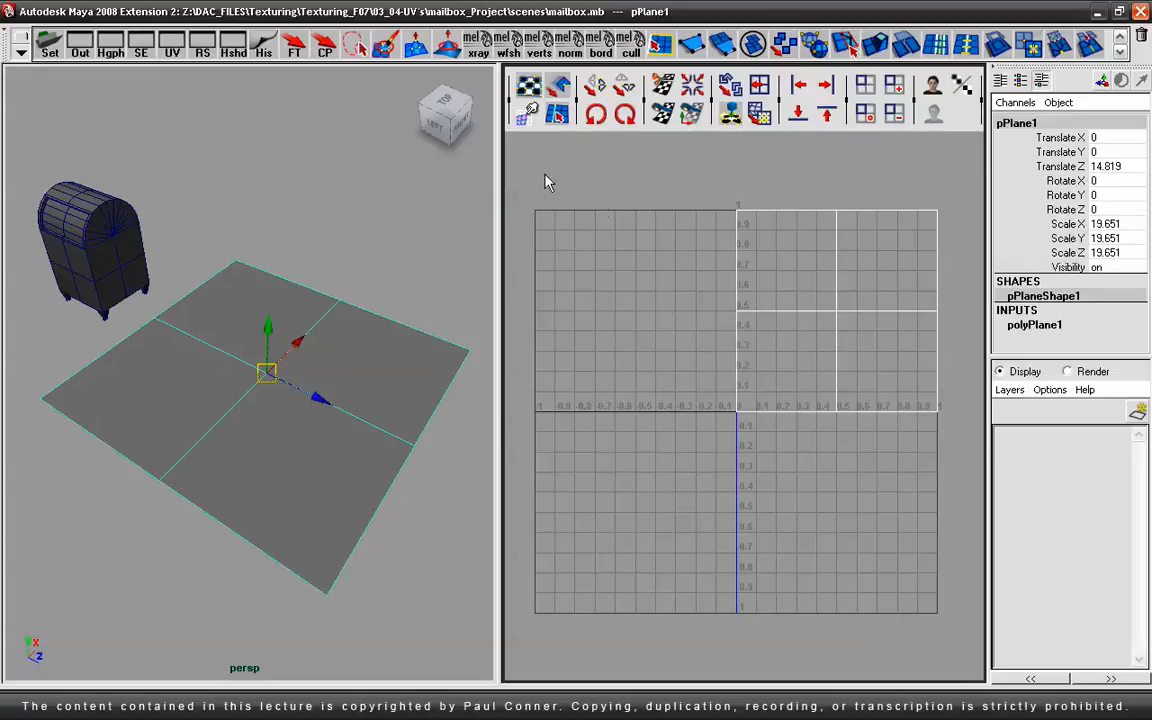
left_click(359, 265)
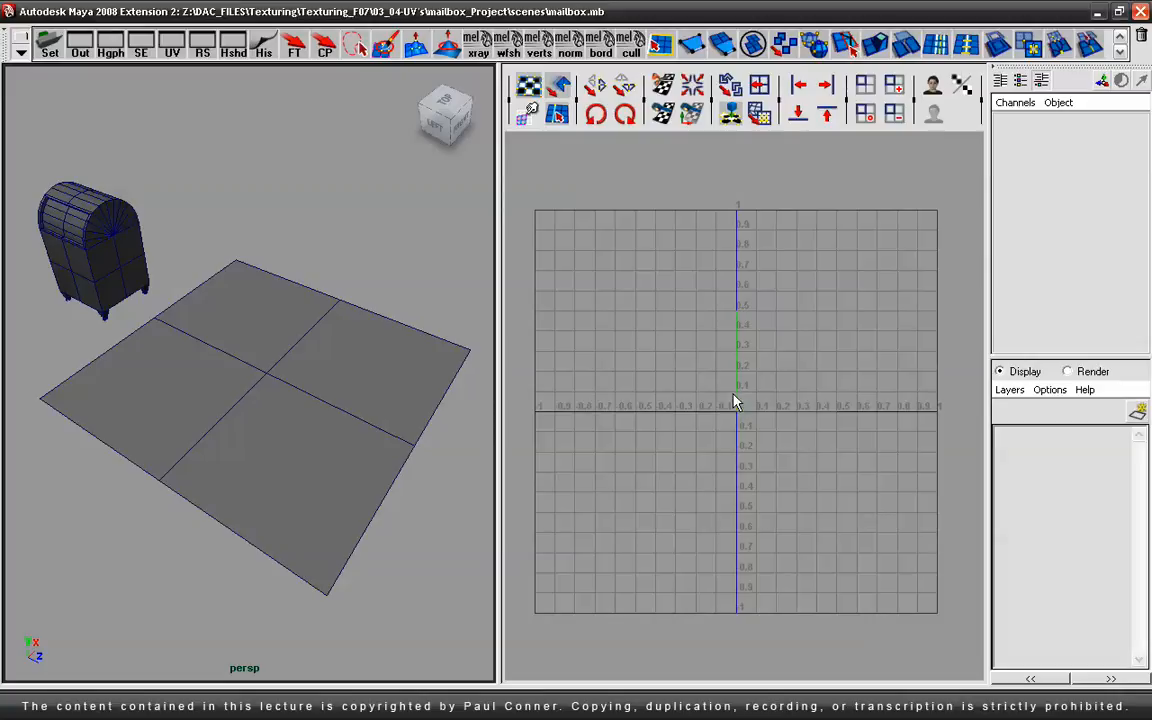
right_click_drag(733, 408, 900, 409, "alt")
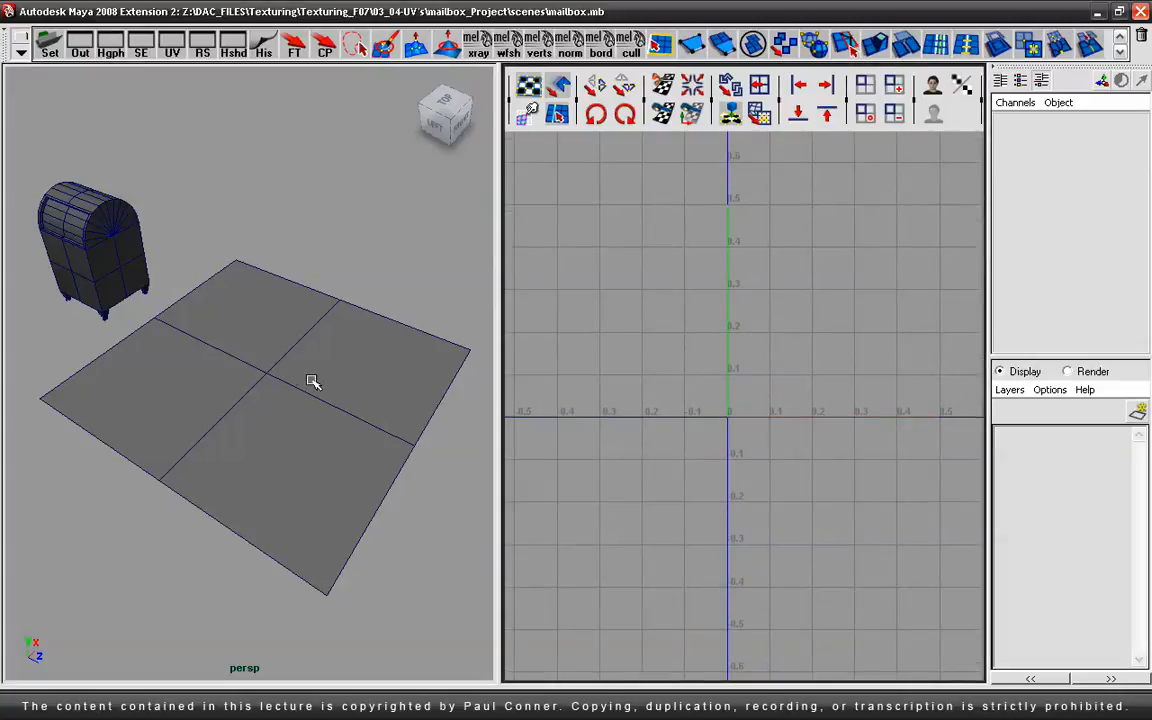
right_click_drag(896, 367, 381, 322, "alt")
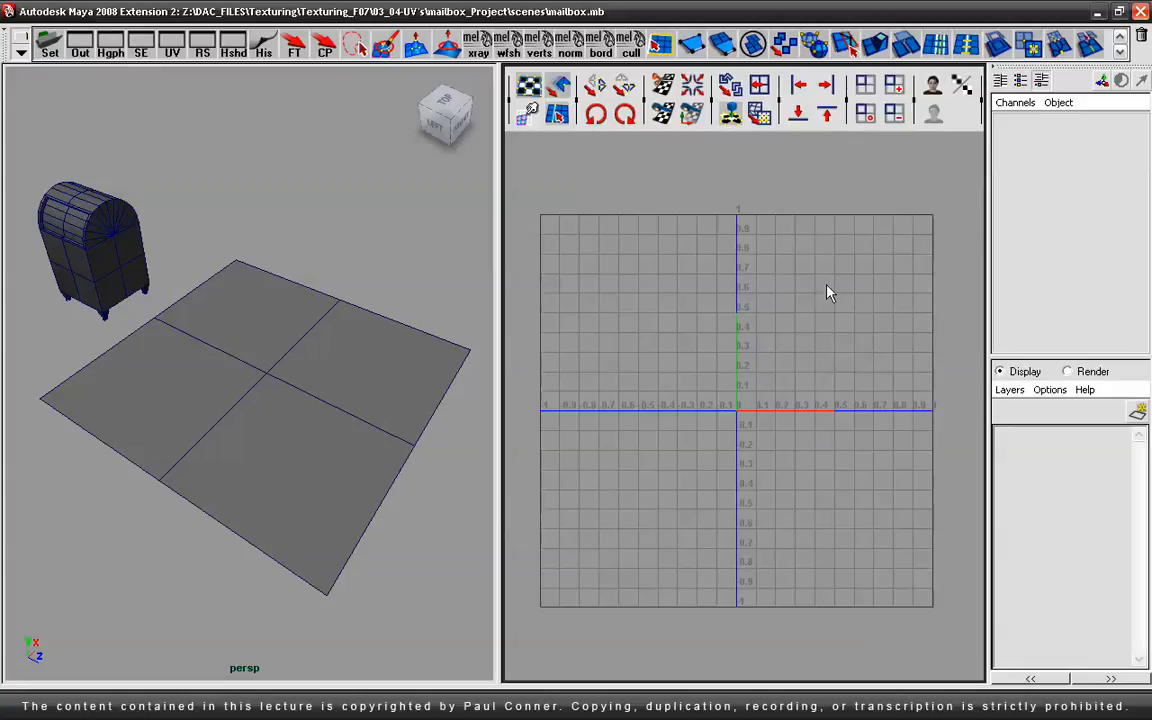
Step: Select all of the plane's UVs and move them one unit in negative U, into the adjacent grid quadrant
left_click(265, 394)
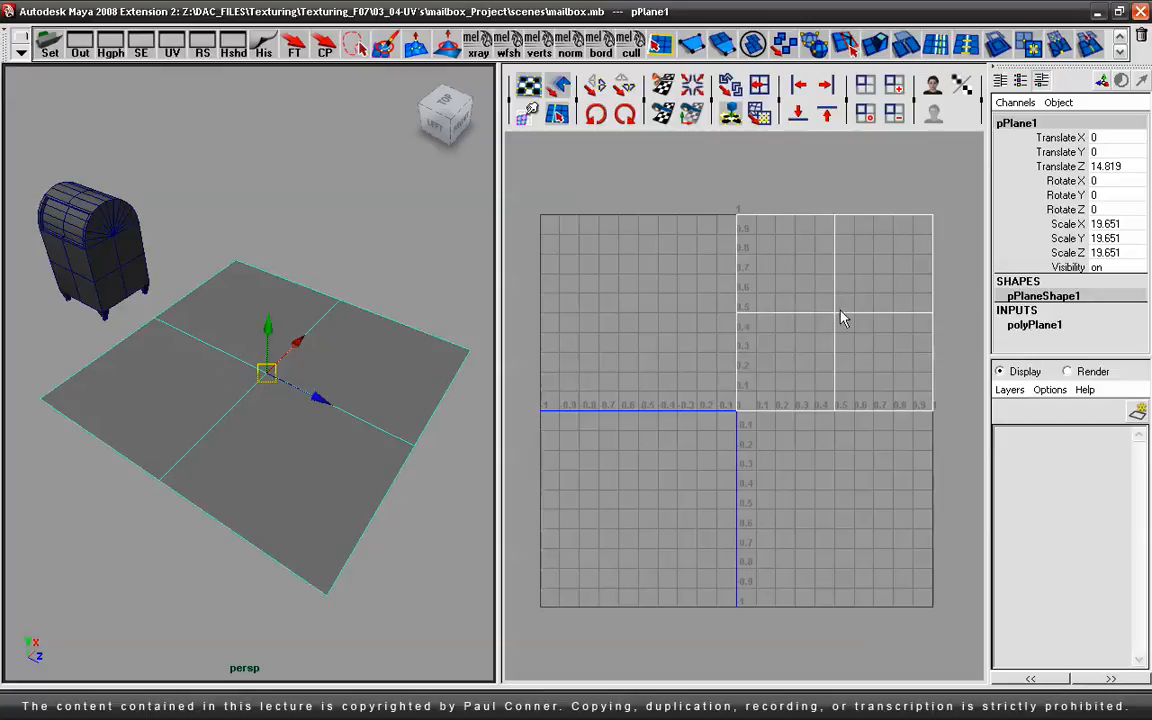
right_click_drag(842, 314, 900, 313)
left_click_drag(968, 184, 712, 452)
left_click_drag(835, 314, 638, 314)
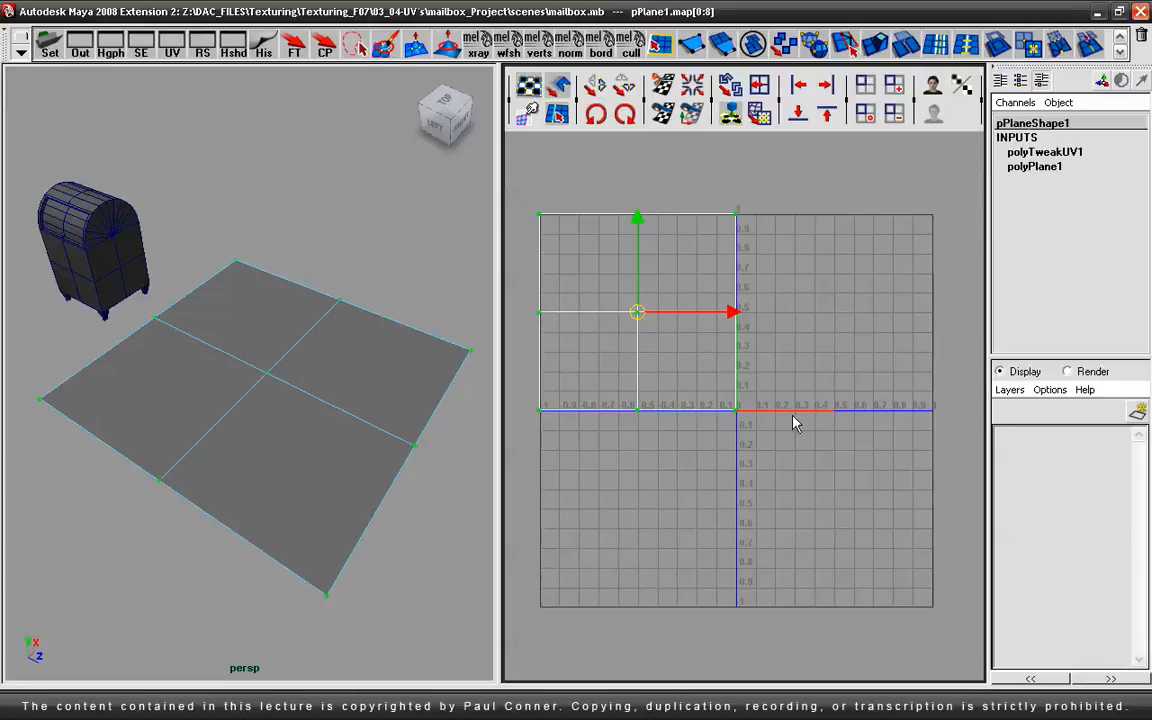
Step: Move the plane's UVs in positive U to the 1–2 range, just beyond the edge of the grid
right_click_drag(769, 429, 351, 379, "alt")
middle_click_drag(932, 383, 737, 405, "alt")
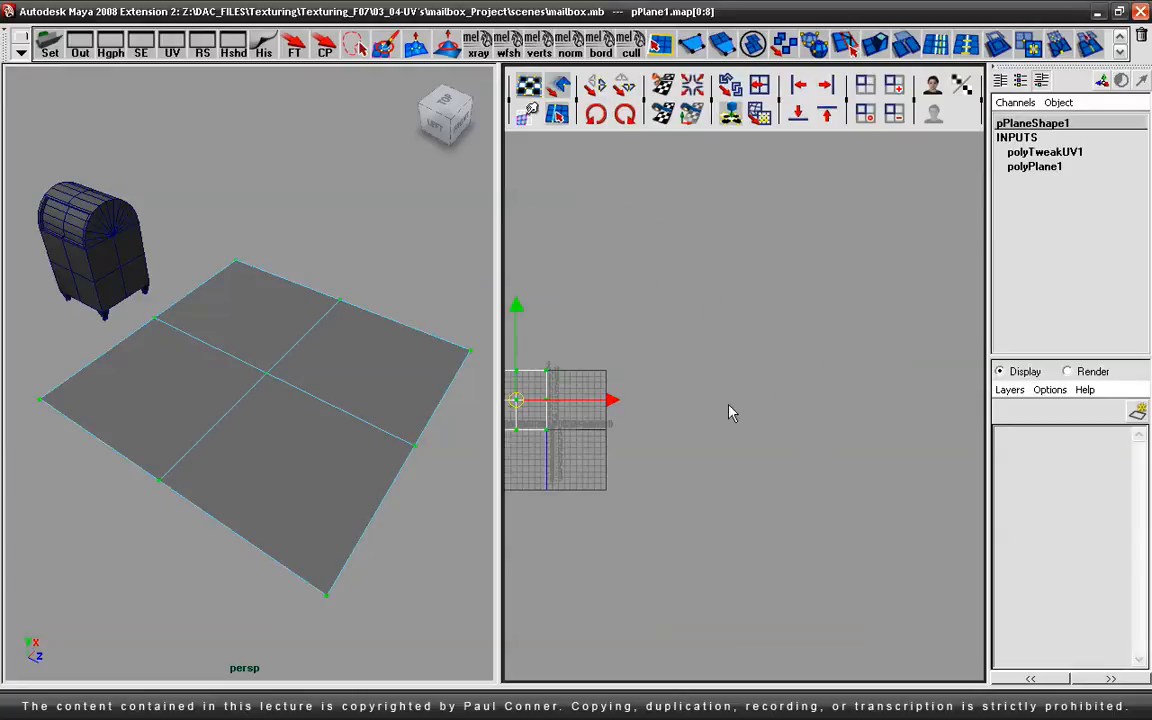
left_click_drag(609, 399, 733, 403)
right_click_drag(606, 404, 890, 416, "alt")
middle_click_drag(708, 414, 1004, 378, "alt")
left_click_drag(930, 358, 927, 358)
right_click_drag(664, 382, 748, 374, "alt")
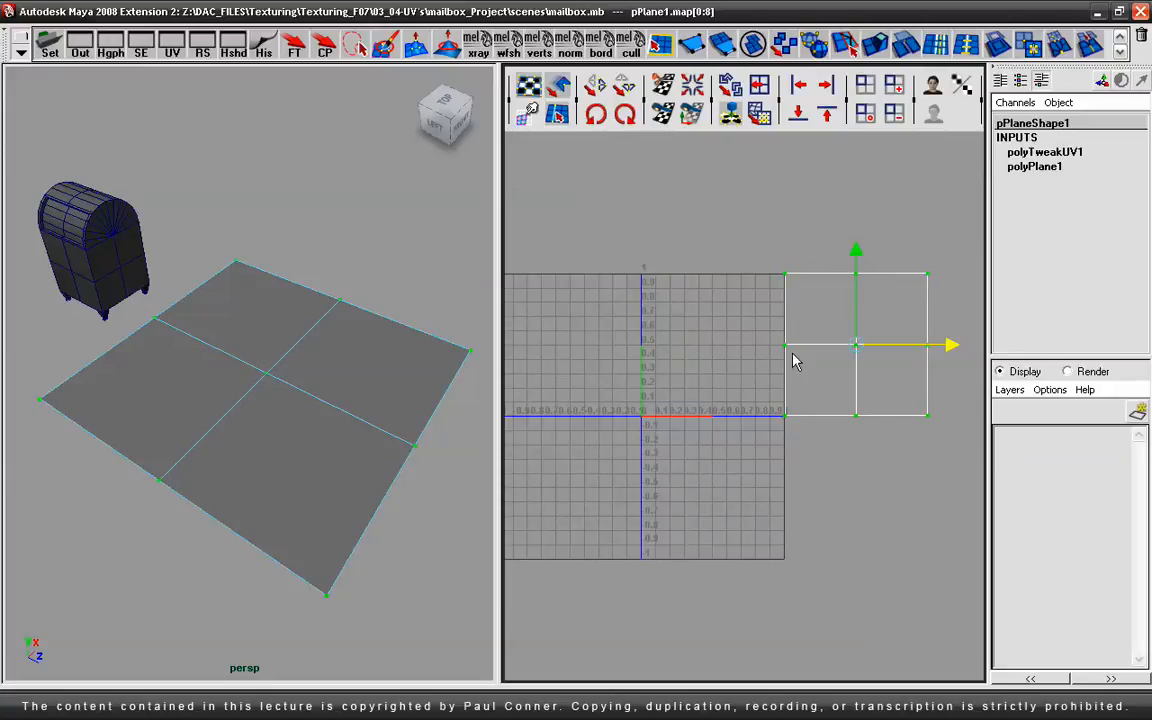
Step: Open Hypershade, graph the lambert2 material's network, and show the place2dTexture1 attributes with the UV layout kept in view
left_click(236, 50)
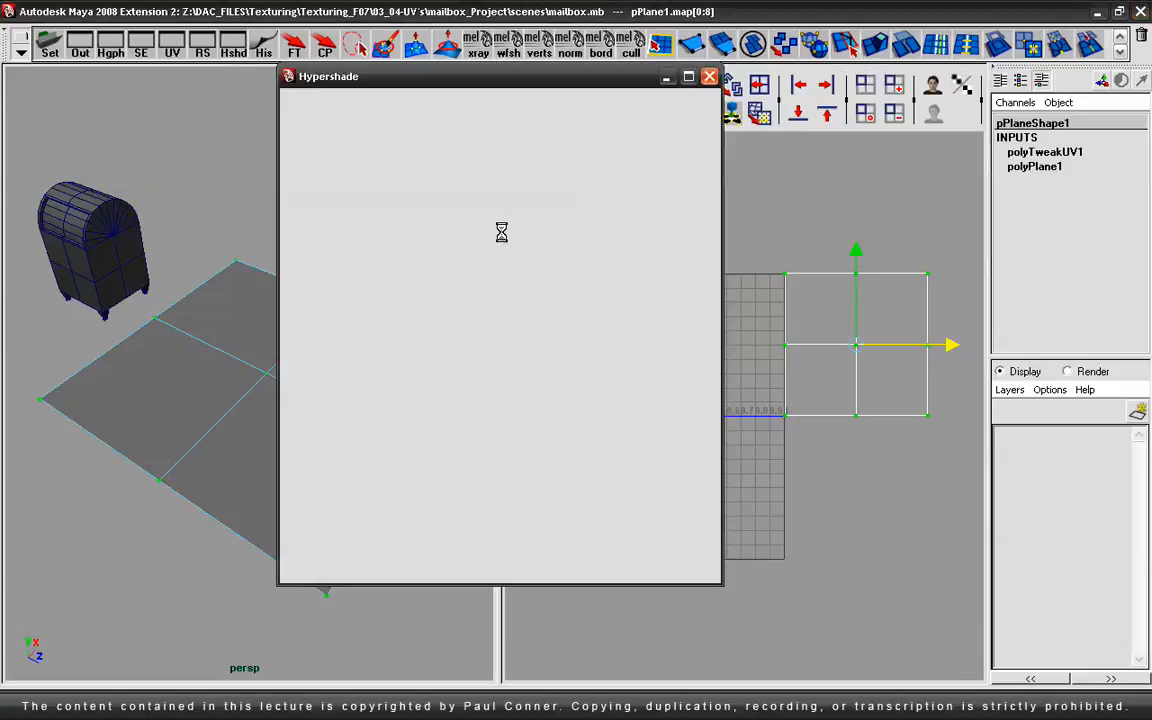
left_click(565, 180)
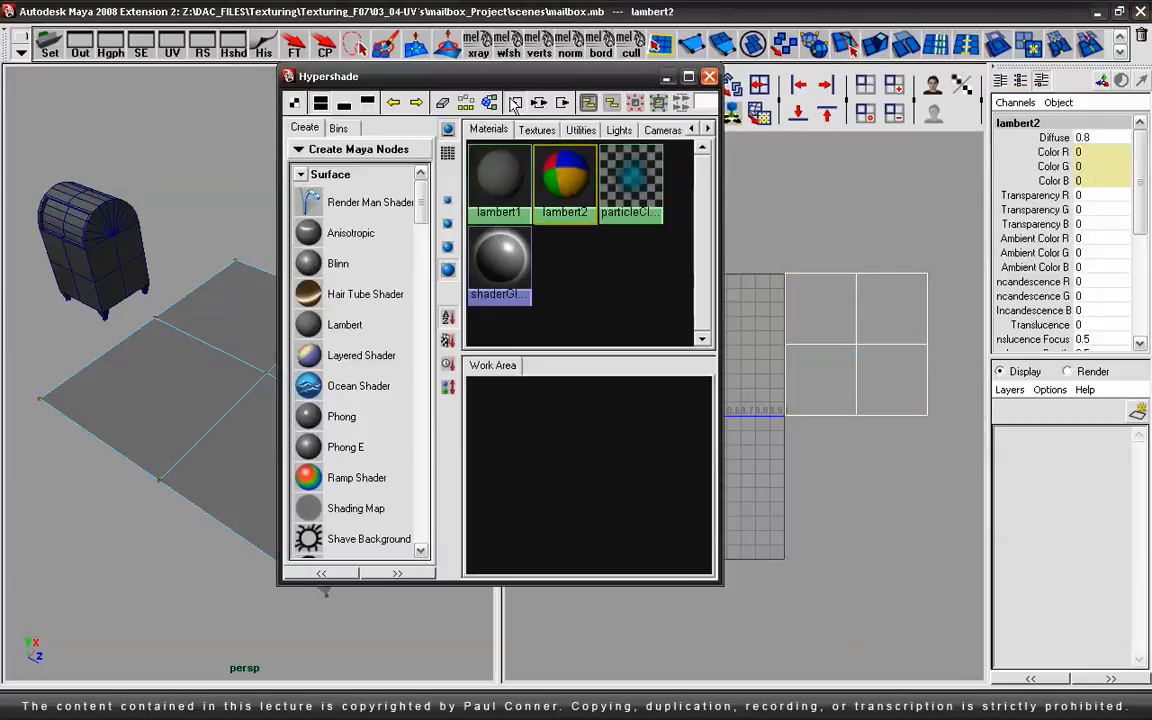
left_click(466, 102)
double_click(500, 428)
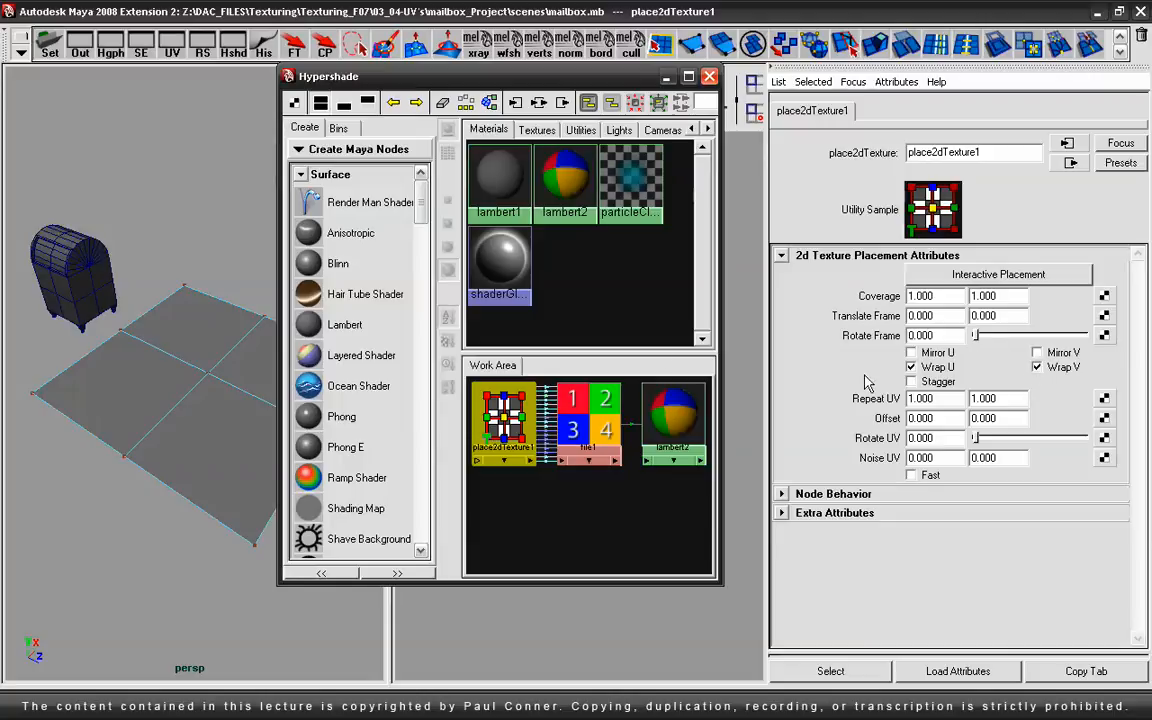
left_click_drag(614, 83, 317, 56)
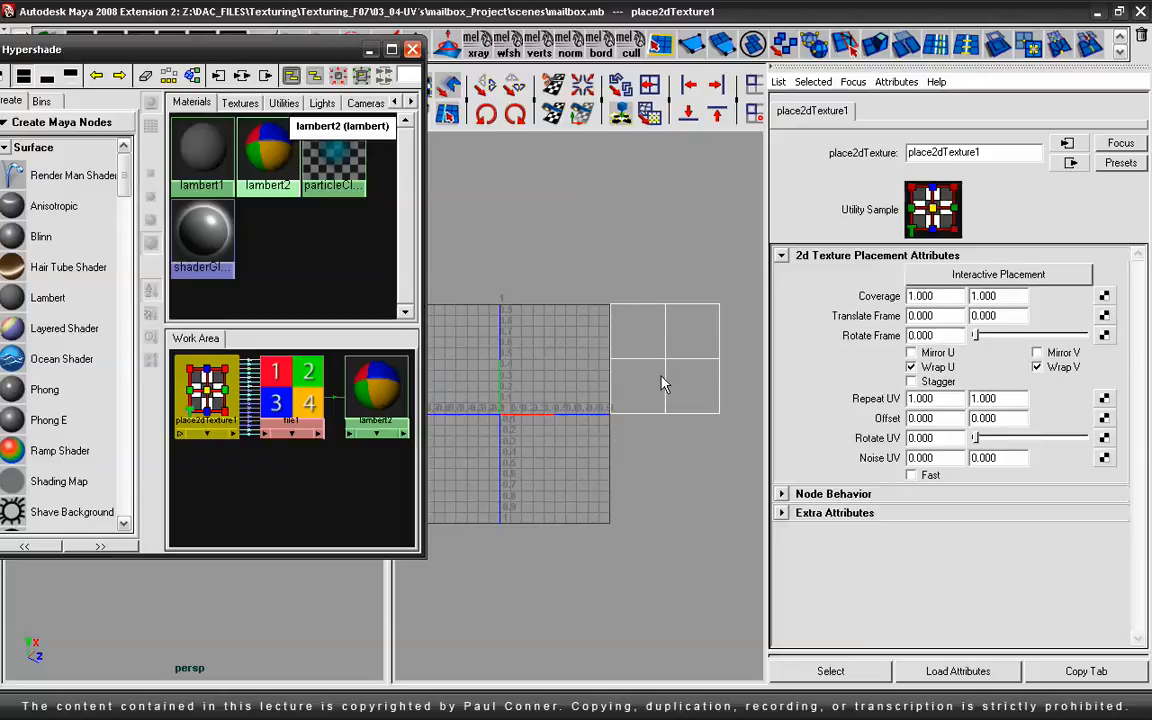
Step: Examine the file1 texture's Color Balance attributes and the place2dTexture1 placement settings, and minimize Hypershade
left_click(290, 390)
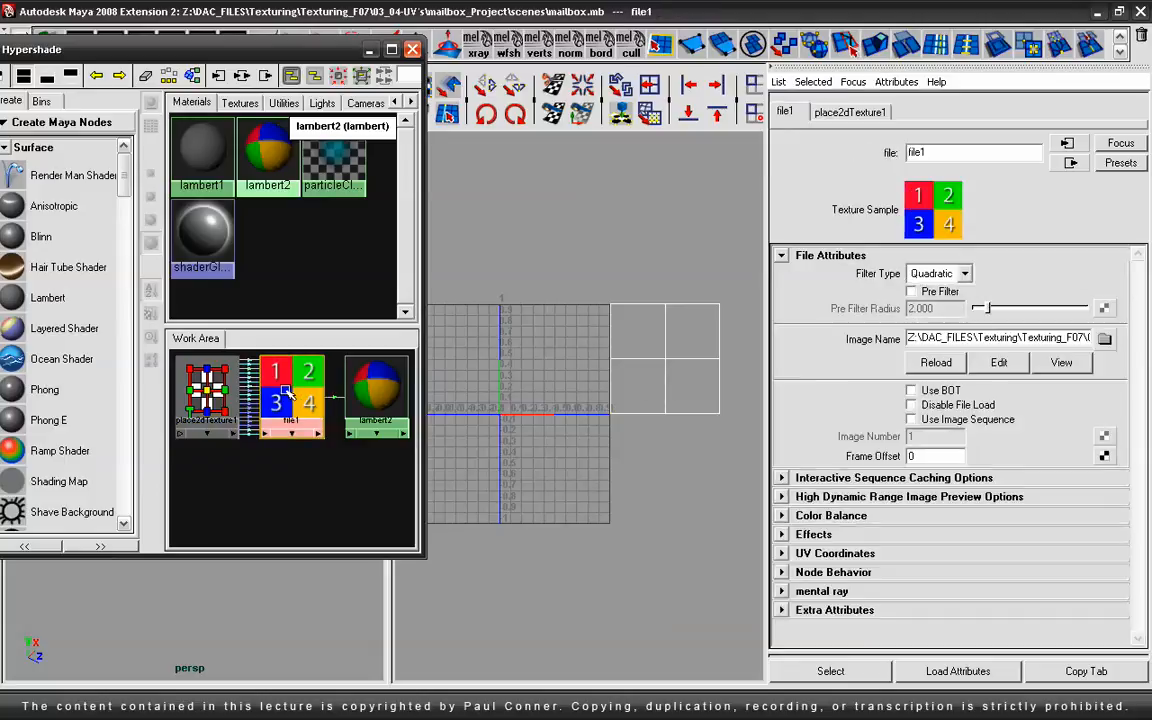
left_click(815, 517)
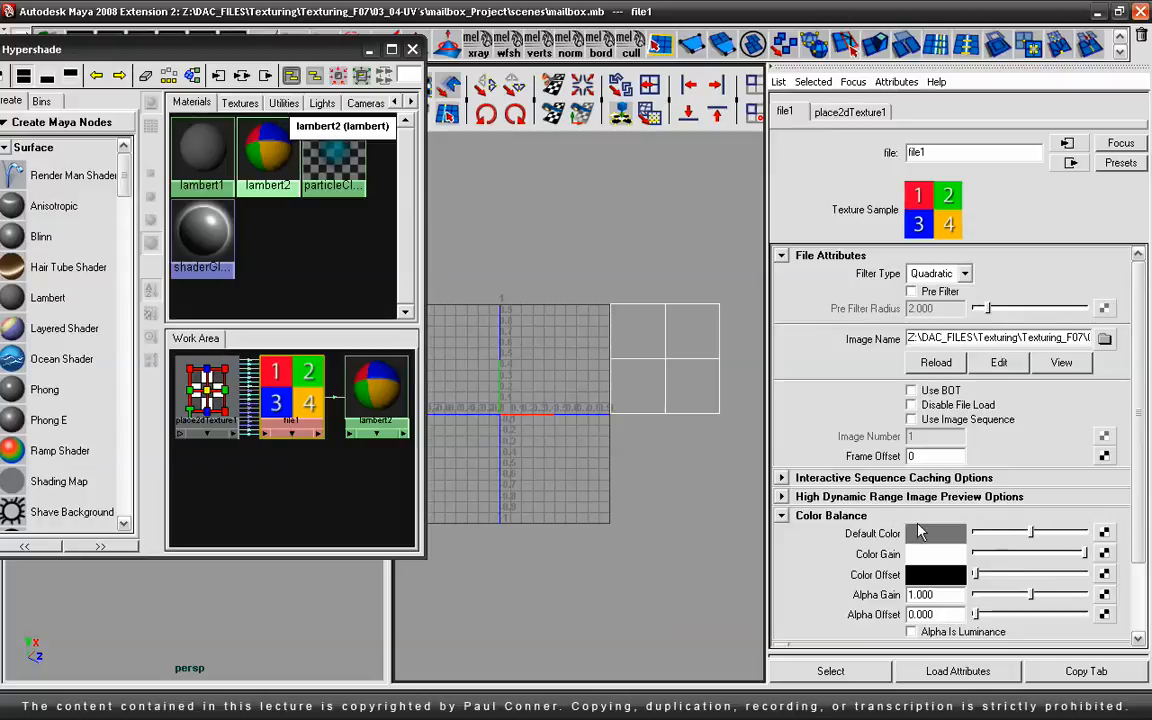
left_click(207, 388)
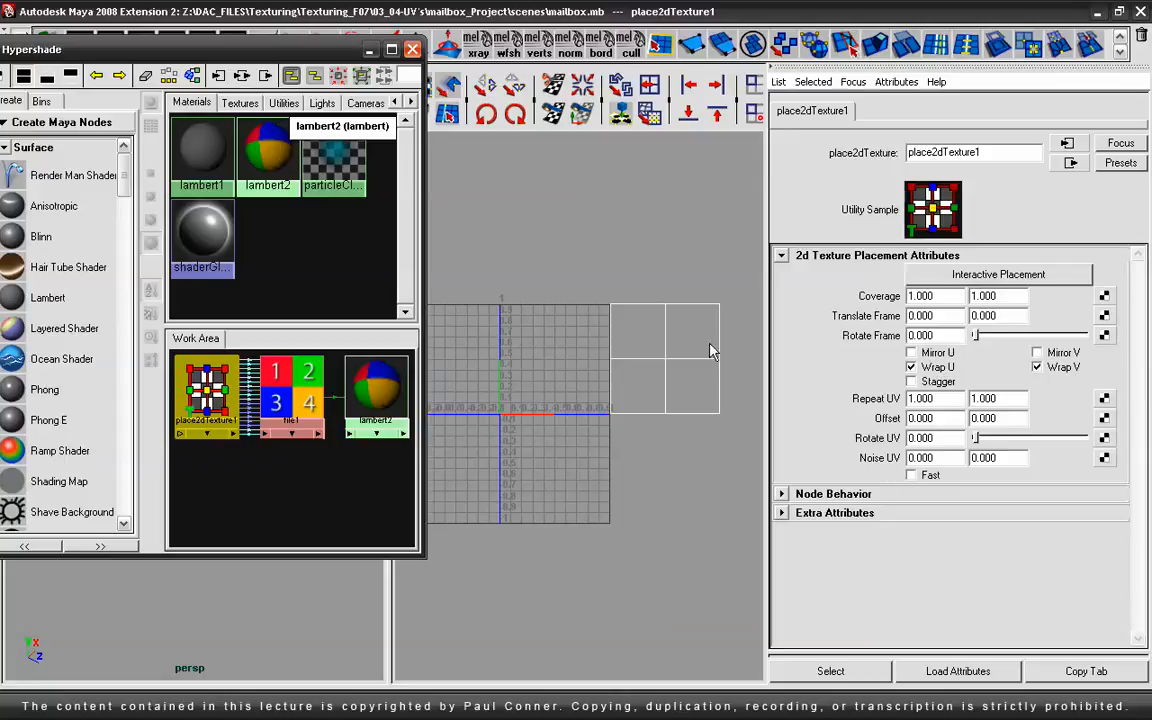
left_click(291, 390)
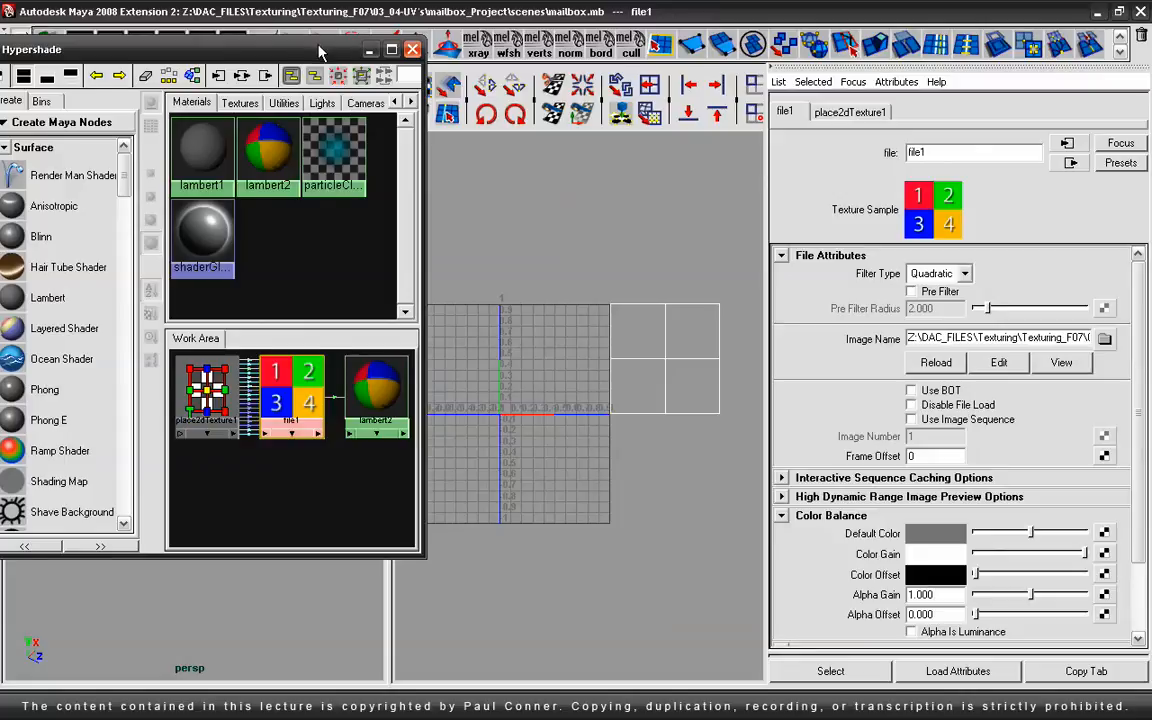
left_click_drag(428, 51, 428, 82)
left_click(371, 79)
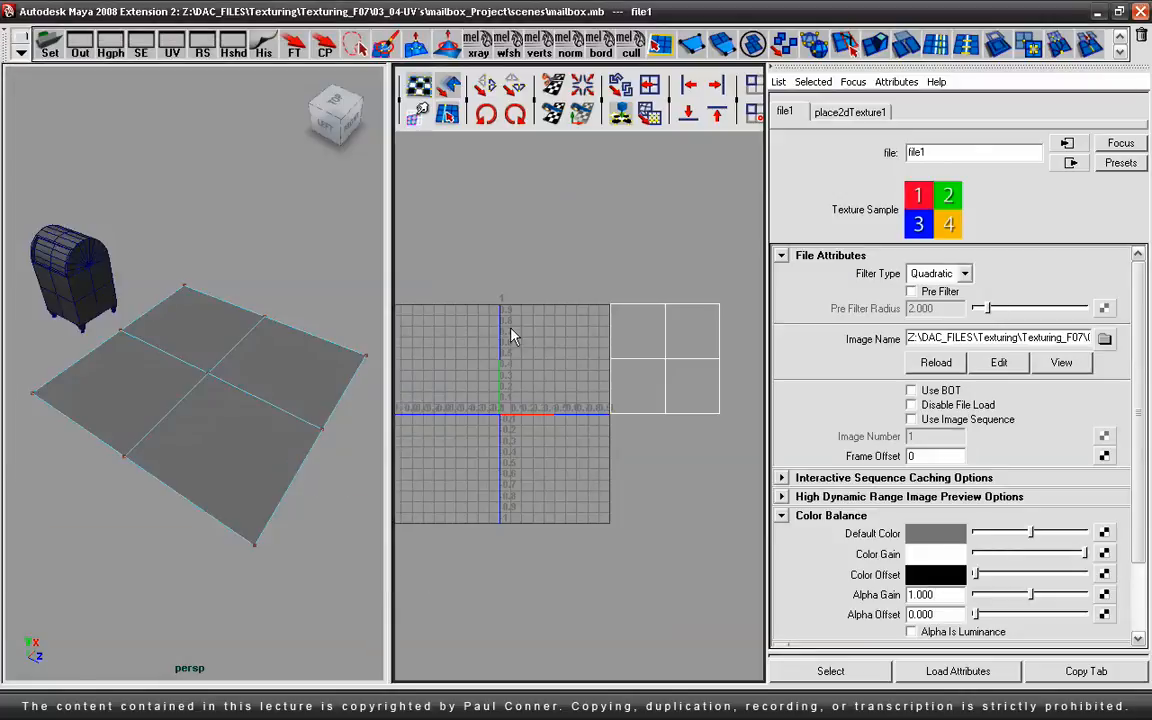
Step: Undo the UV moves until the plane's UVs fill the 0–1 square again
key("z")
key("z")
key("z")
key("z")
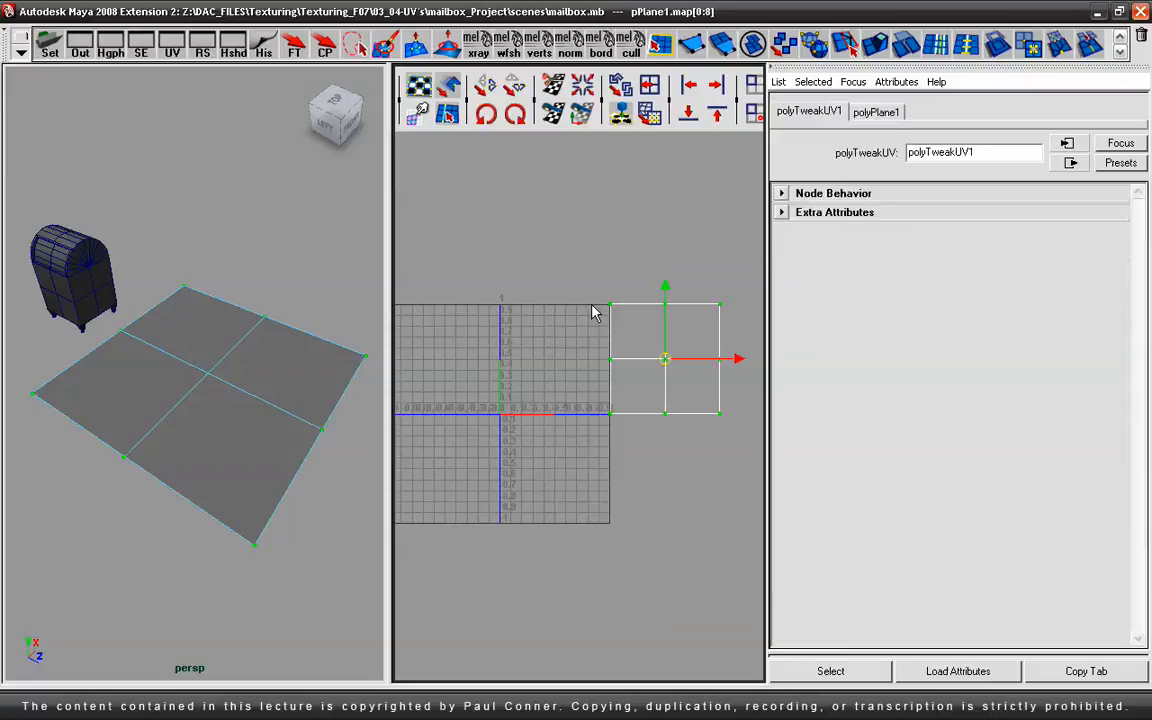
key("z")
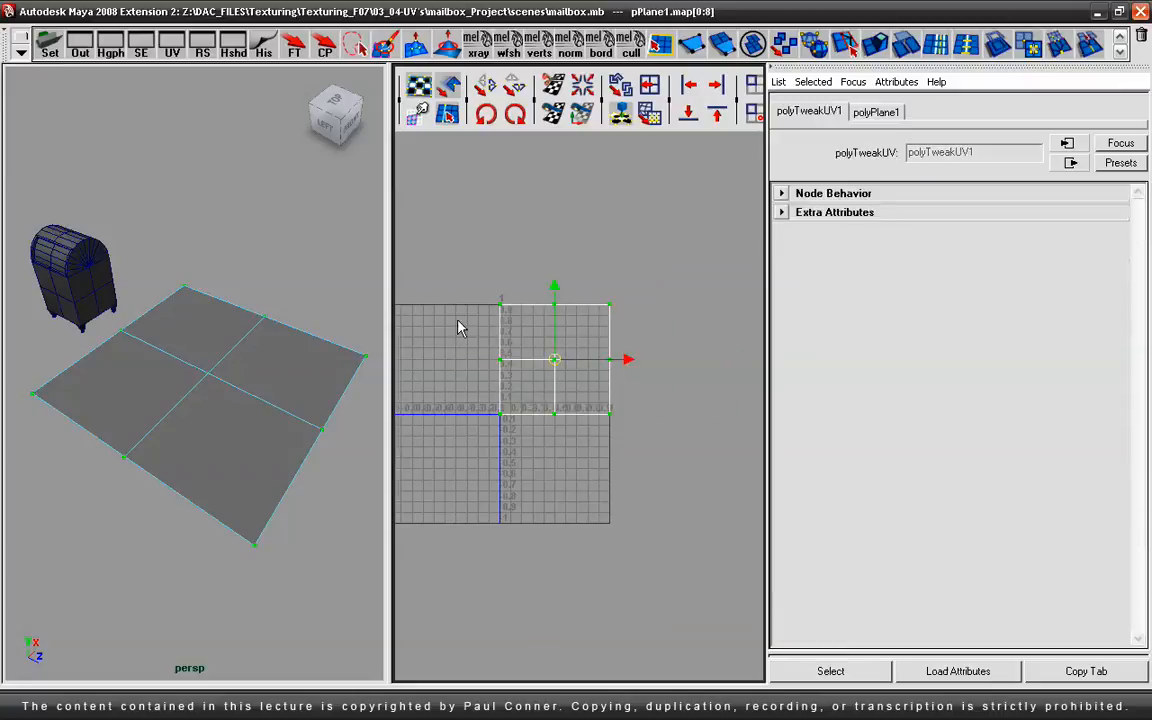
Step: Display the Channel Box instead of the Attribute Editor and turn on textured shading for the plane in the perspective view
right_click_drag(470, 325, 663, 328, "alt")
key("ctrl+a")
middle_click_drag(661, 299, 710, 394, "alt")
right_click_drag(710, 394, 805, 360, "alt")
middle_click_drag(746, 365, 749, 365, "alt")
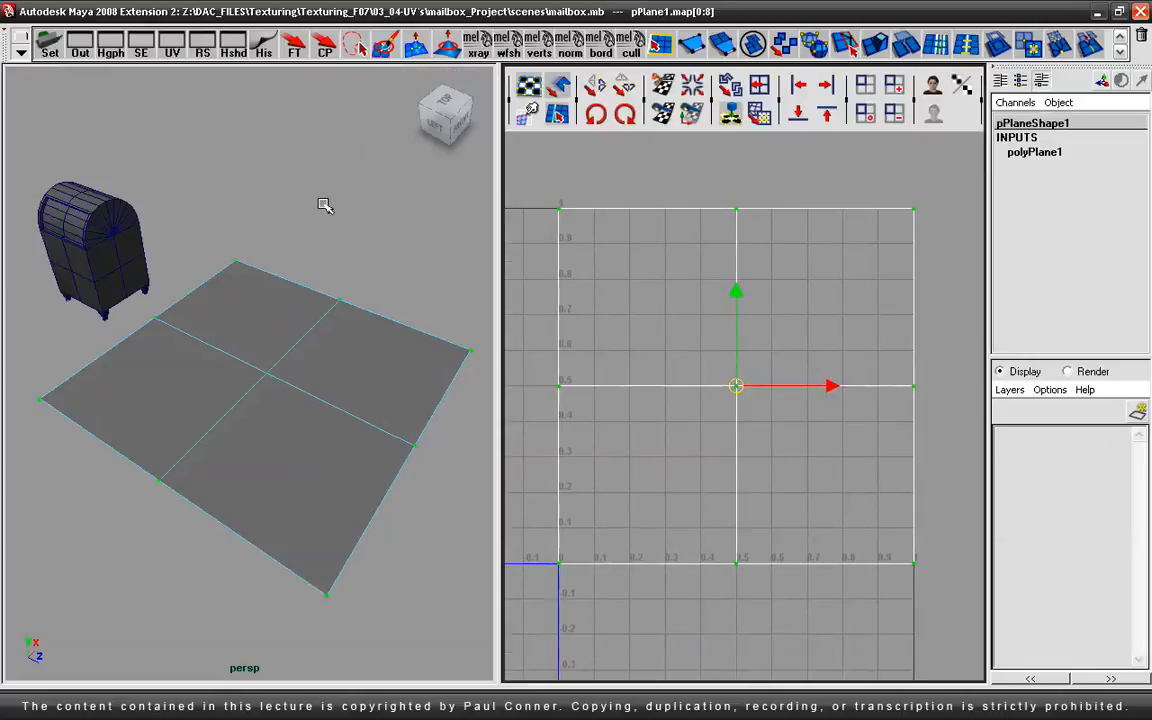
key("6")
left_click_drag(268, 330, 243, 374, "alt")
right_click_drag(243, 374, 262, 368, "alt")
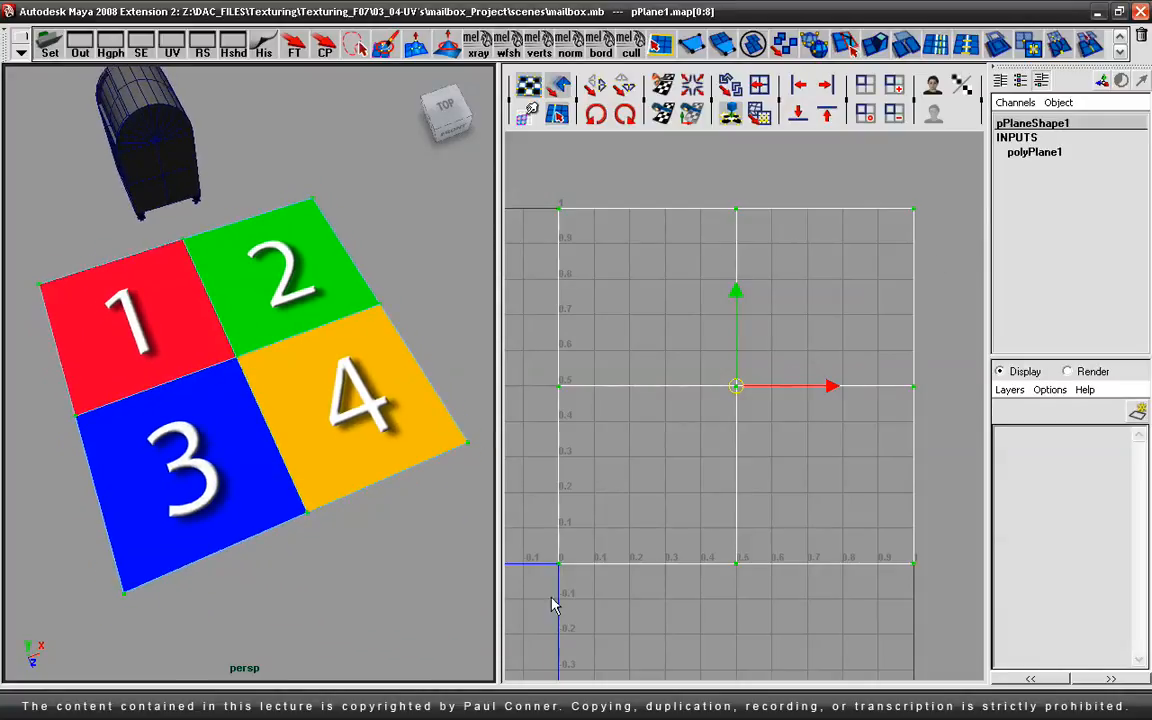
Step: Try moving the UV at the middle of the plane's left edge into the layout, and undo the move
right_click_drag(800, 285, 756, 303, "alt")
middle_click_drag(756, 303, 778, 290, "alt")
right_click_drag(700, 380, 760, 374)
left_click(600, 375)
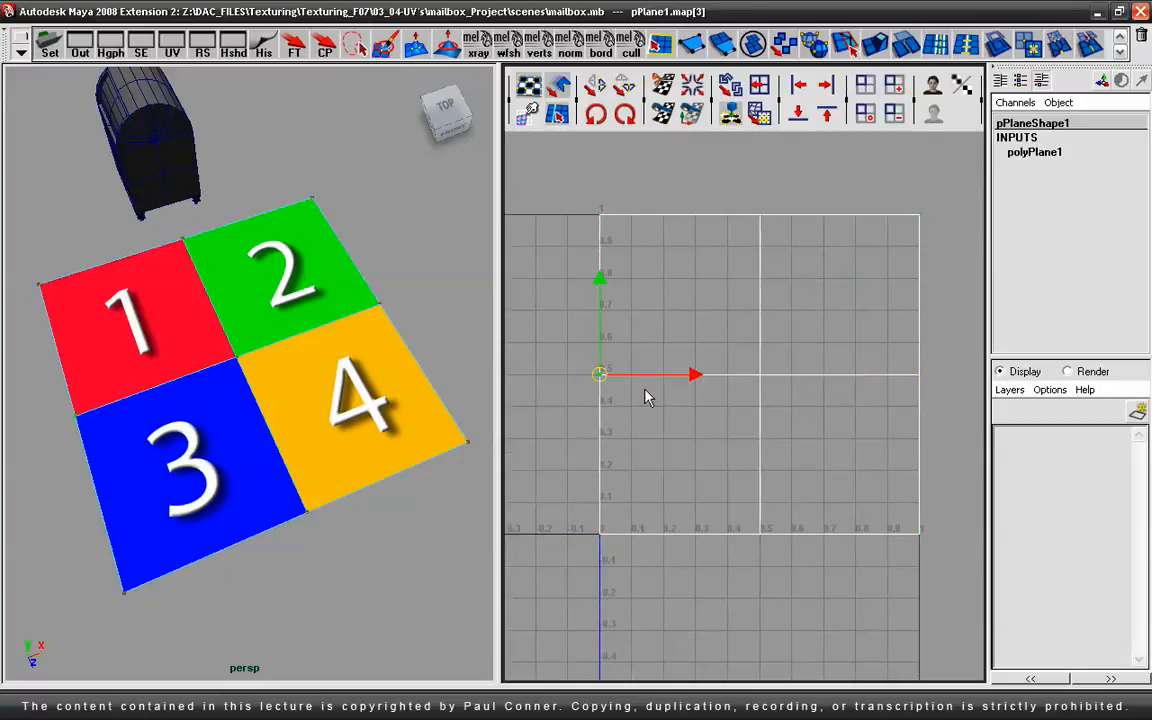
middle_click_drag(618, 407, 708, 432)
key("z")
Step: Switch to vertex selection, select the plane's centre vertex, and marquee the vertex at the middle of its right edge
right_click_drag(768, 374, 740, 382)
left_click_drag(705, 411, 710, 410)
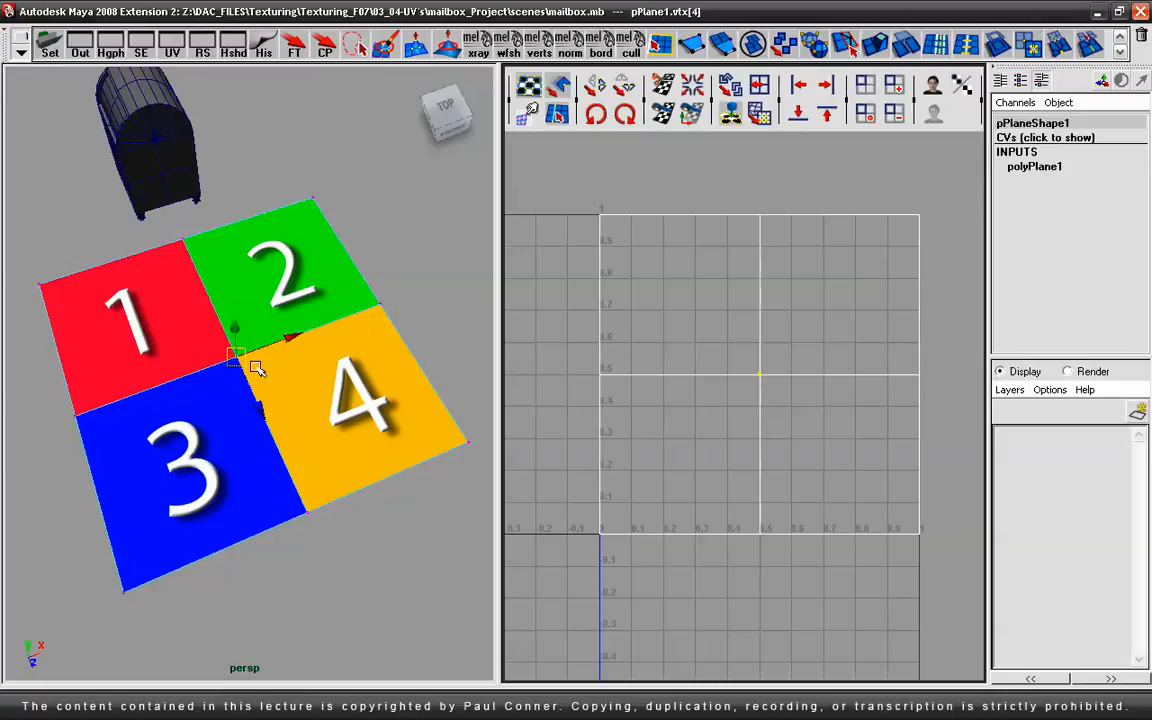
left_click_drag(357, 262, 388, 312)
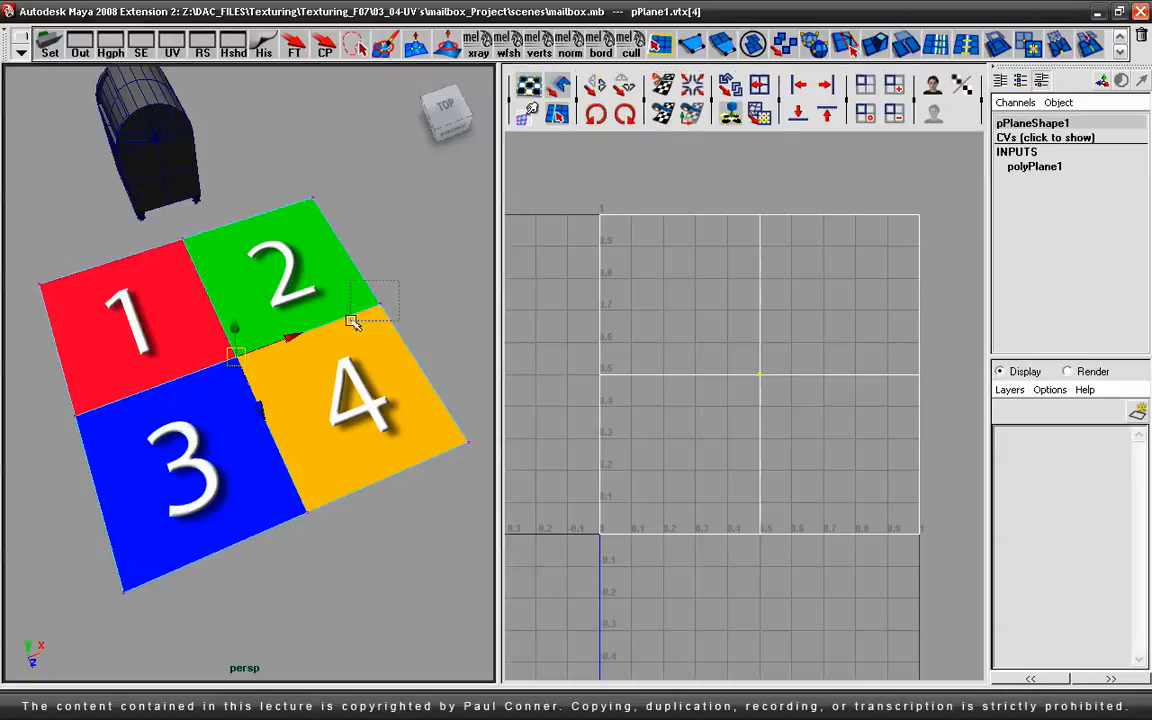
Step: Switch to UV selection, try moving the UV at the middle of the right edge, and undo the move
right_click_drag(301, 314, 356, 314)
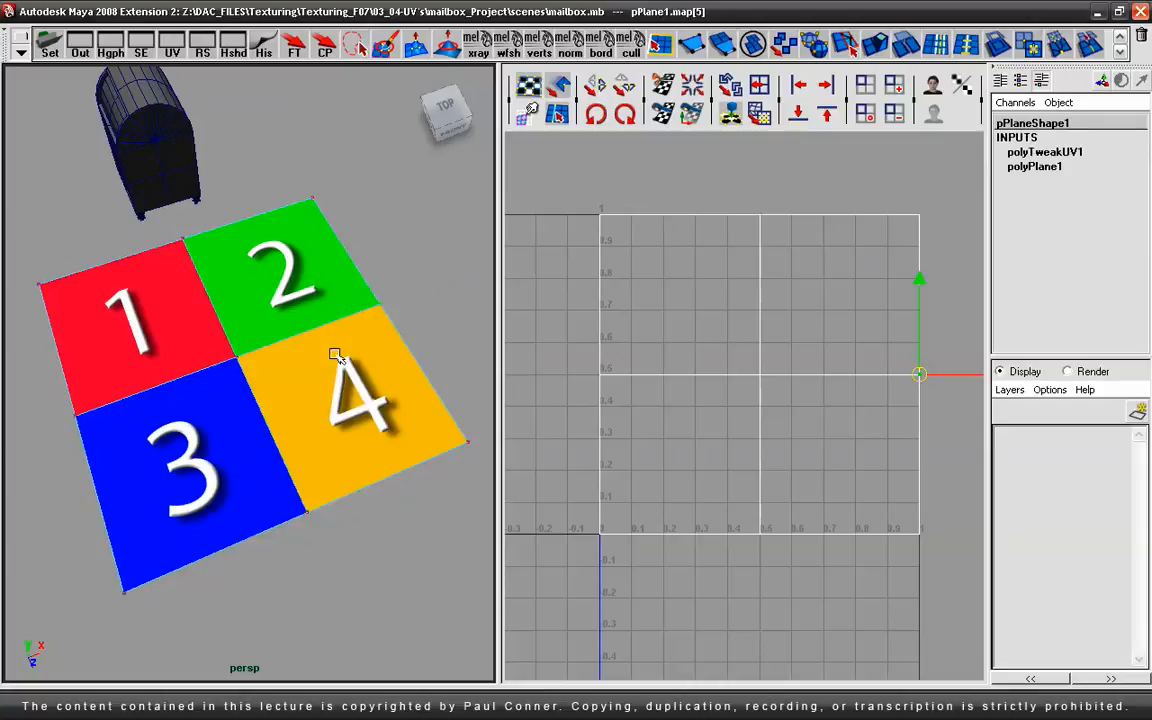
middle_click_drag(940, 438, 967, 442)
key("ctrl+z")
Step: Select the plane's centre and right-edge middle UVs together, try moving them, and undo the move
right_click_drag(837, 377, 786, 372)
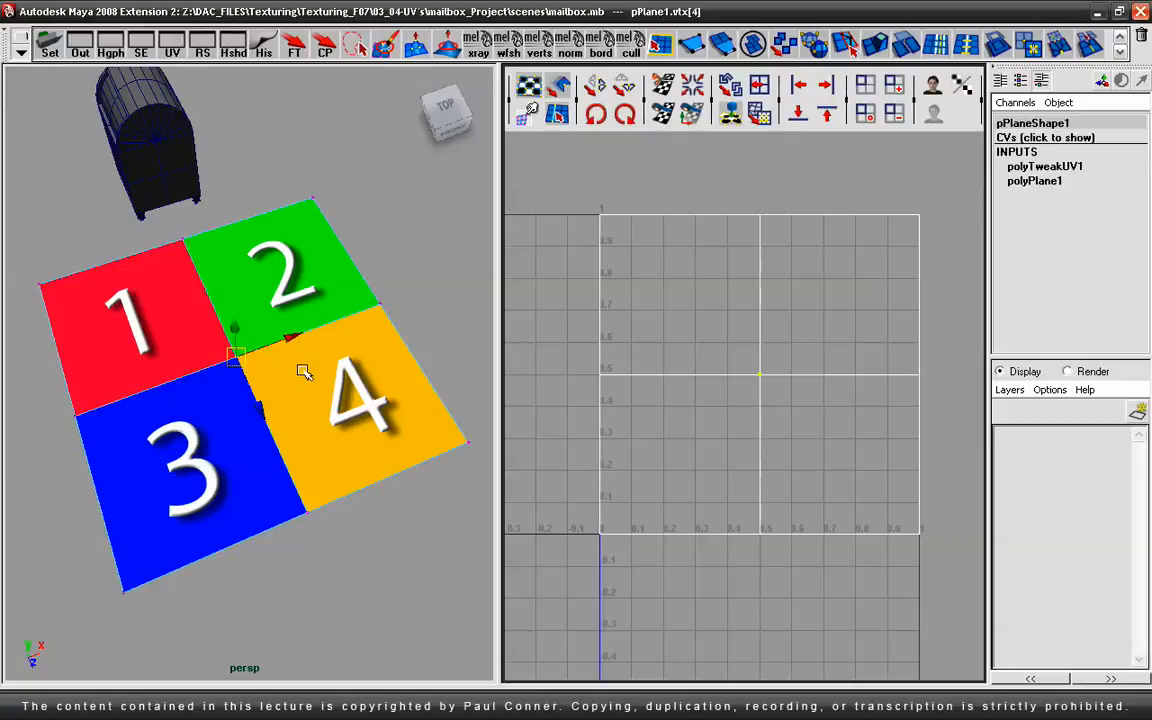
right_click_drag(311, 352, 355, 352)
left_click_drag(403, 279, 343, 330)
left_click_drag(266, 388, 153, 319)
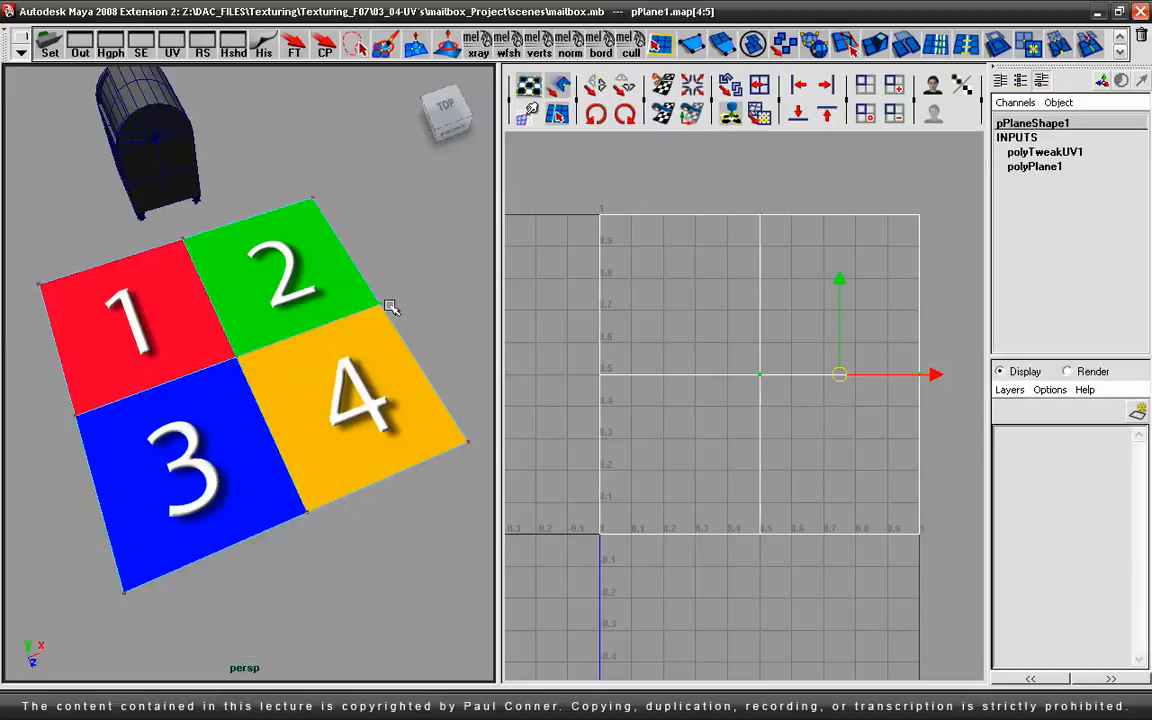
mouse_move(840, 373)
left_mouse_down()
mouse_move(826, 321)
mouse_move(874, 369)
mouse_move(849, 386)
left_mouse_up()
key("z")
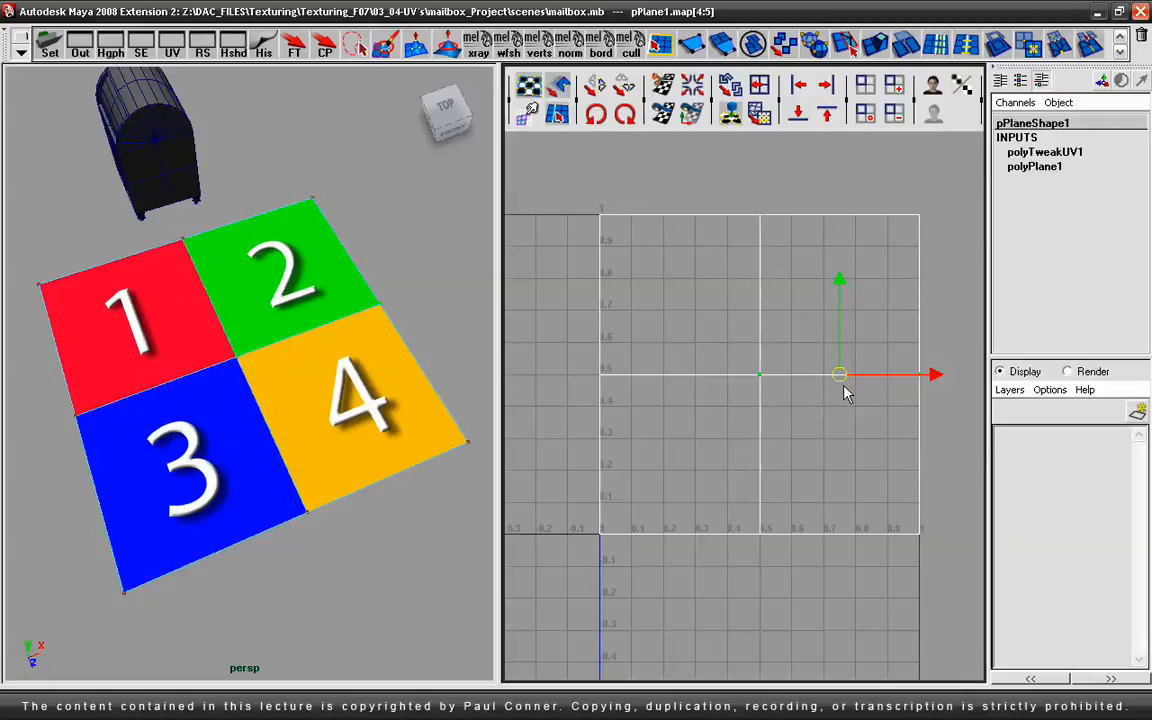
Step: Show the numbered texture image behind the UV layout and orbit the perspective view to look down on the plane
right_click_drag(666, 375, 735, 368, "alt")
middle_click_drag(735, 368, 716, 371, "alt")
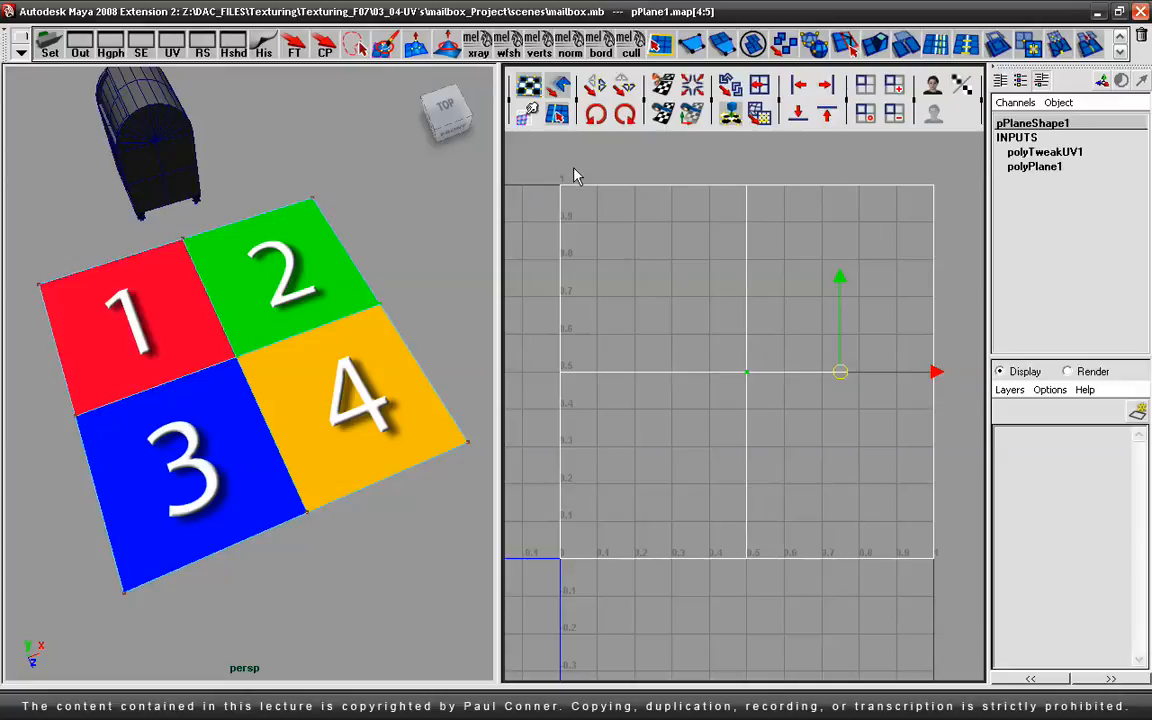
left_click(933, 89)
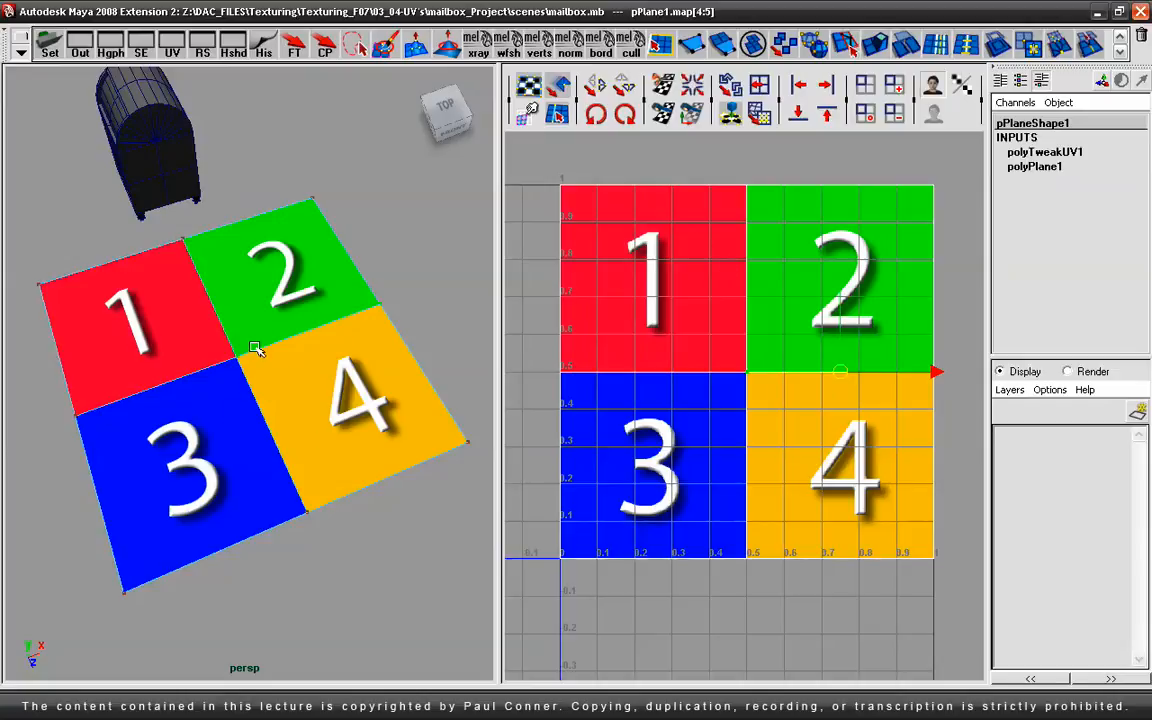
right_click_drag(658, 336, 707, 338, "alt")
middle_click_drag(707, 338, 710, 352, "alt")
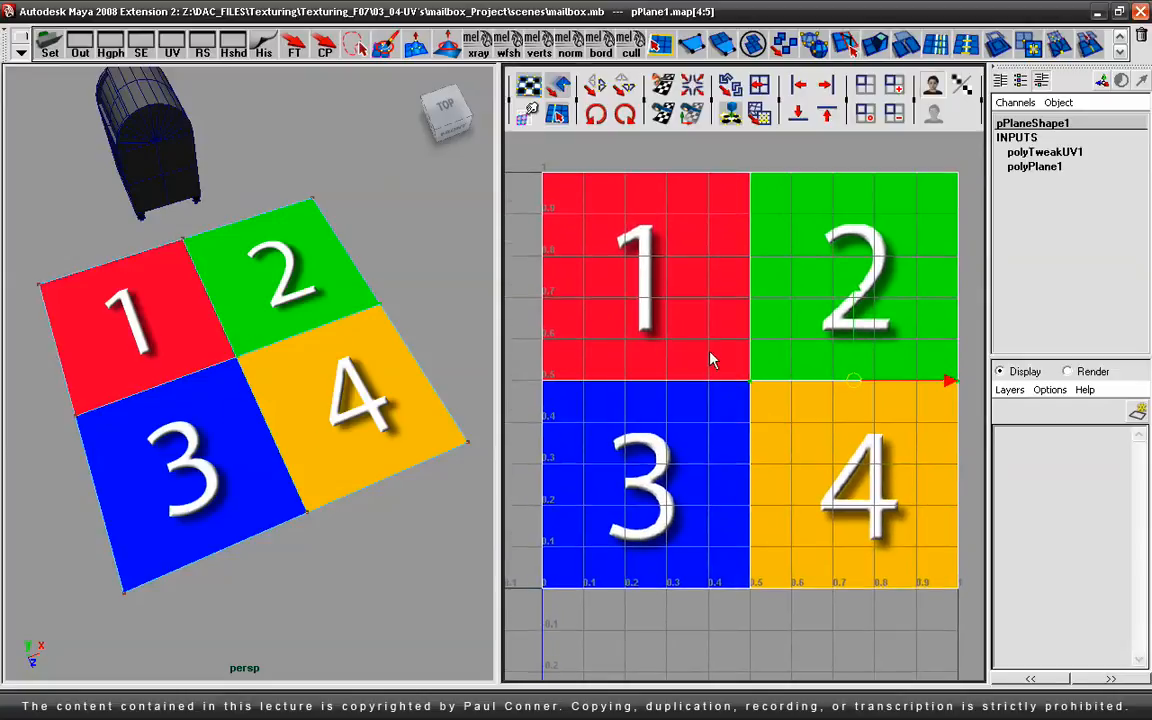
left_click_drag(355, 322, 218, 418, "alt")
right_click_drag(167, 384, 237, 389, "alt")
middle_click_drag(258, 374, 279, 359, "alt")
Step: In UV selection mode, select the plane's centre UV and its corner UVs in turn to compare their positions with the texture
right_click(788, 380)
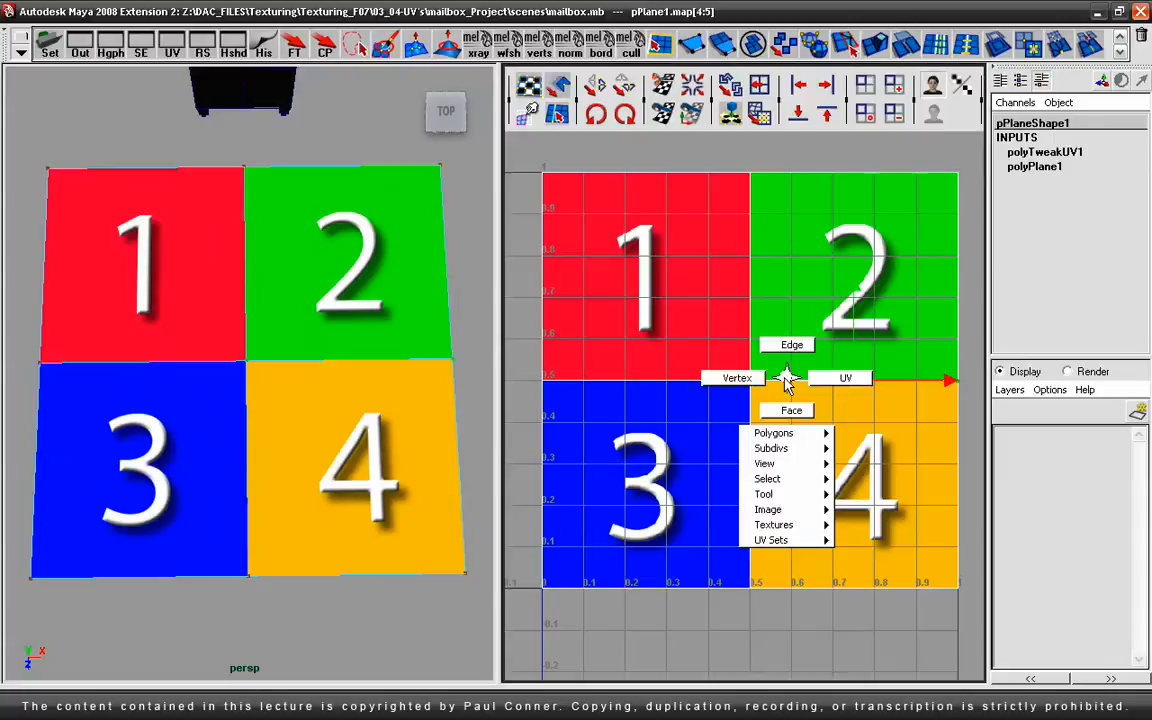
left_click(842, 379)
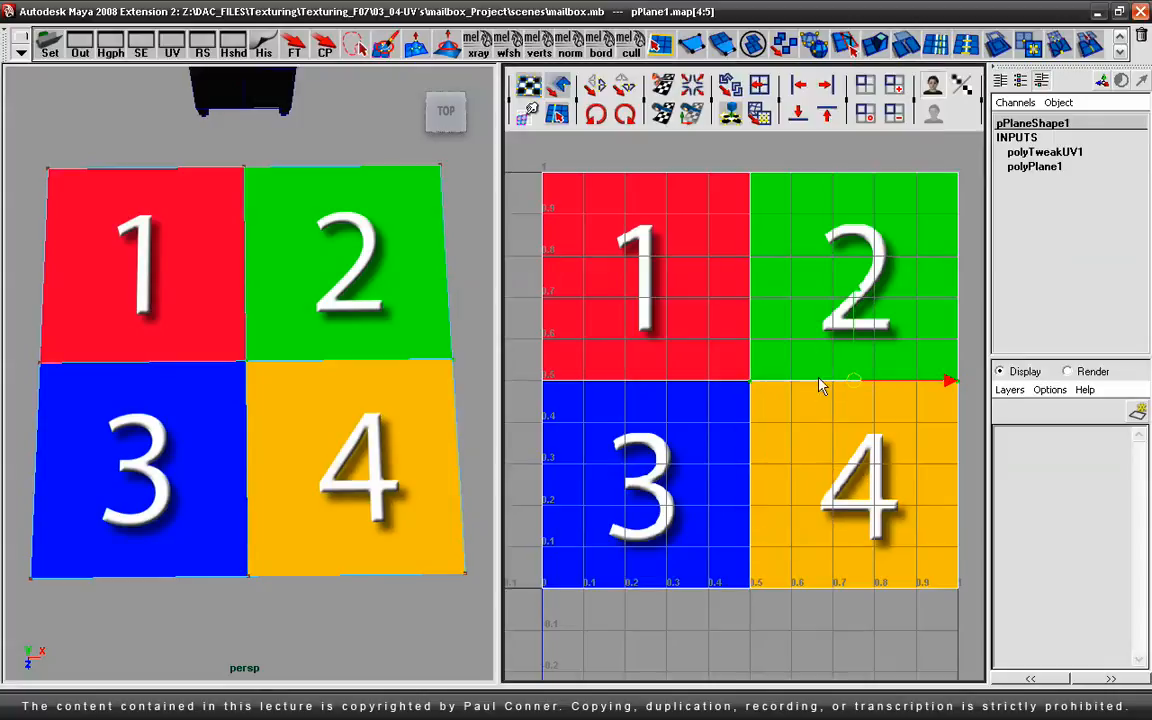
left_click_drag(792, 411, 697, 342)
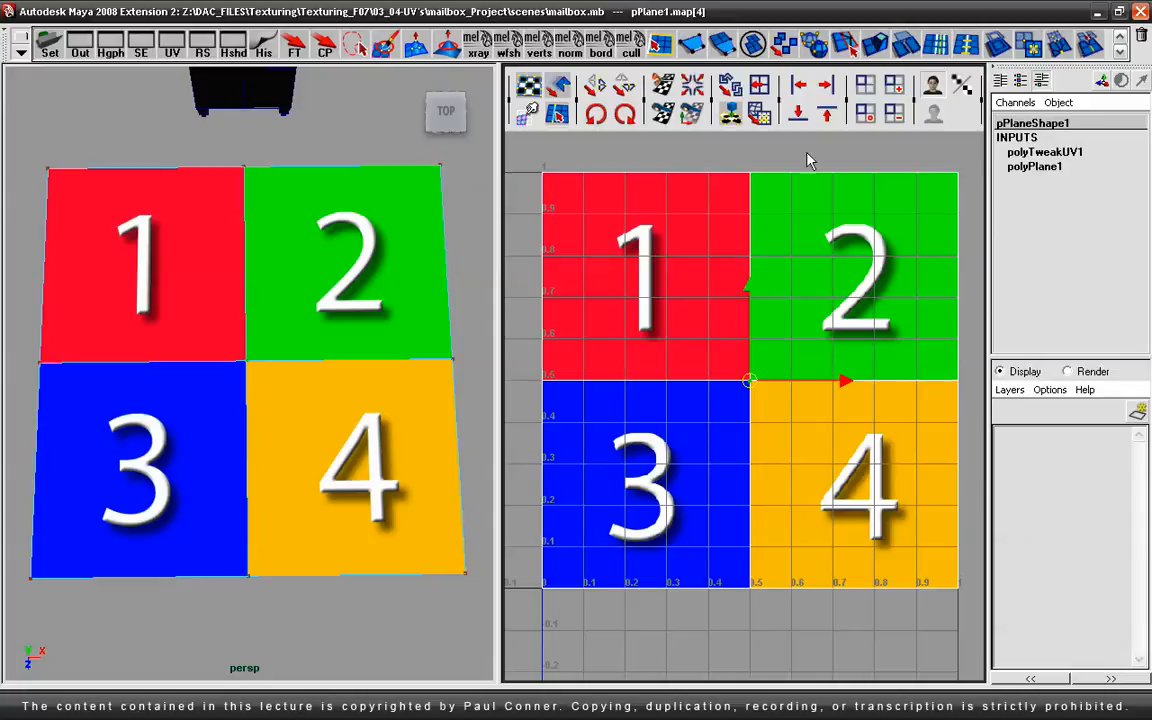
left_click_drag(974, 157, 916, 192)
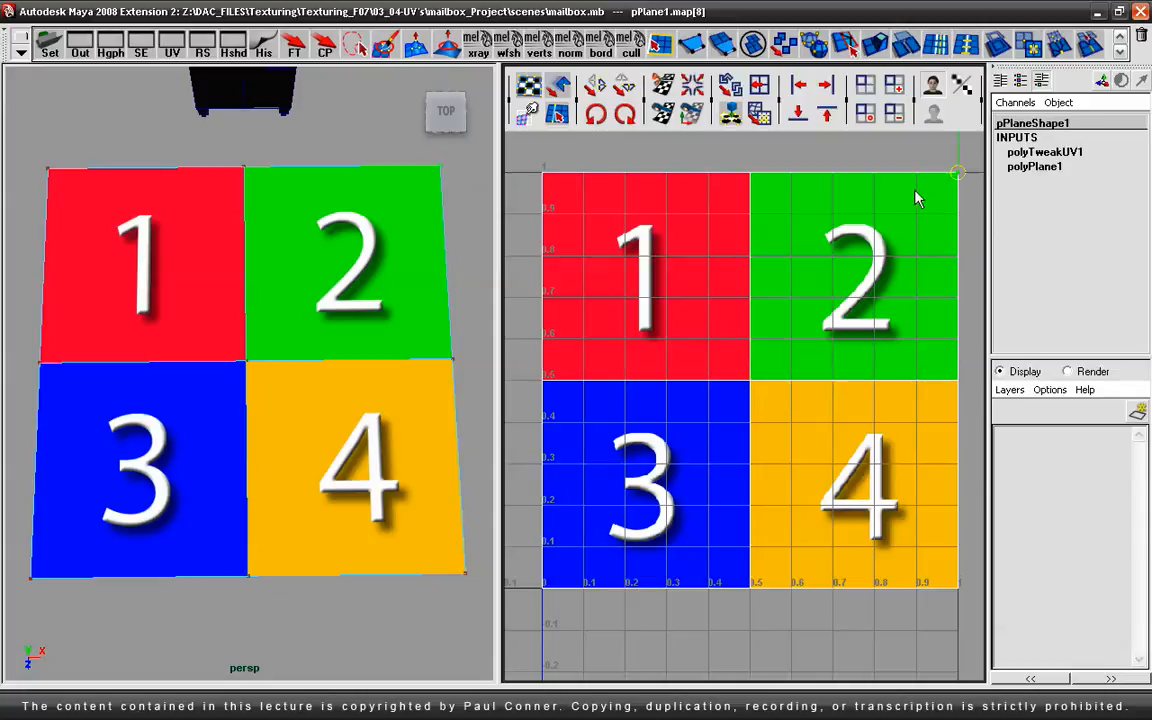
left_click_drag(562, 150, 504, 188)
left_click_drag(524, 553, 548, 617)
left_click_drag(976, 596, 938, 568)
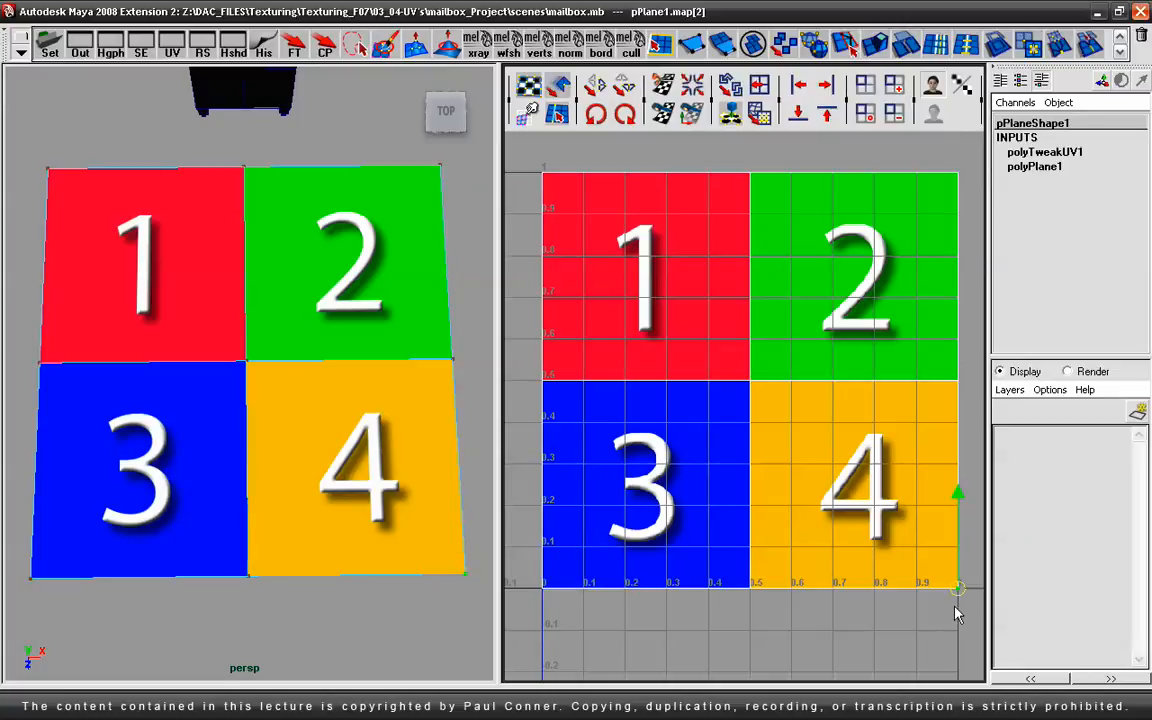
left_click_drag(526, 160, 555, 196)
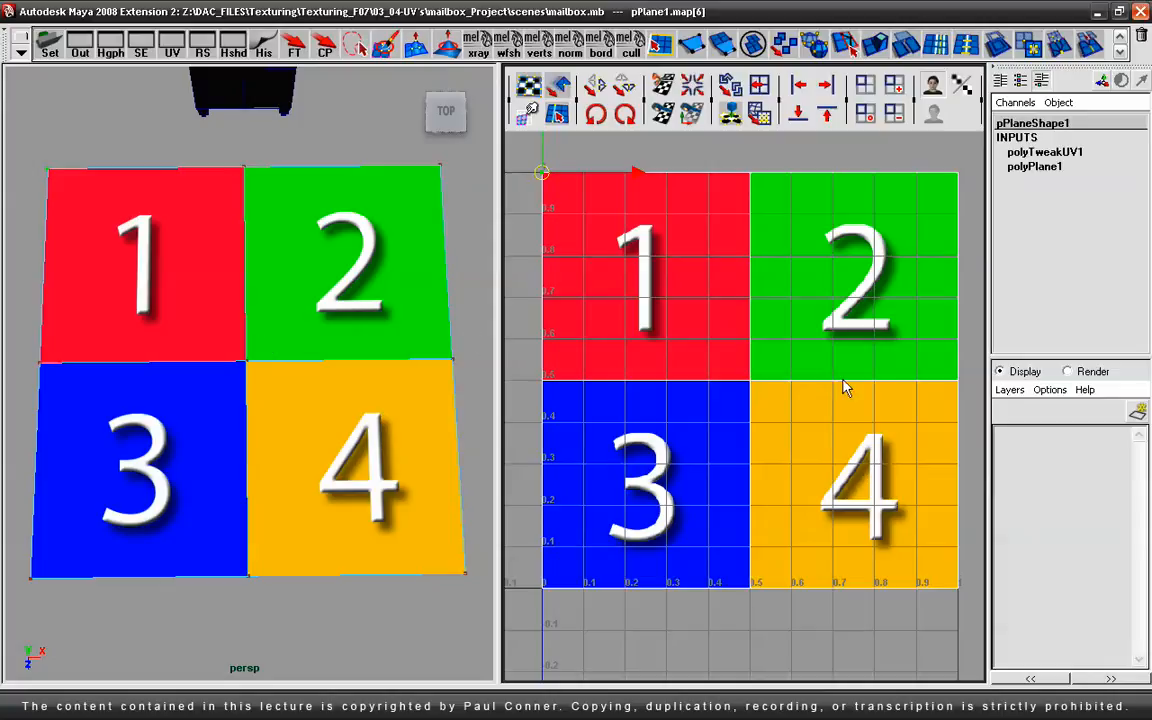
Step: Move the plane's centre UV into the red 1 quadrant, to about U 0.42, V 0.58
left_click_drag(724, 399, 723, 396)
middle_click_drag(784, 416, 747, 383)
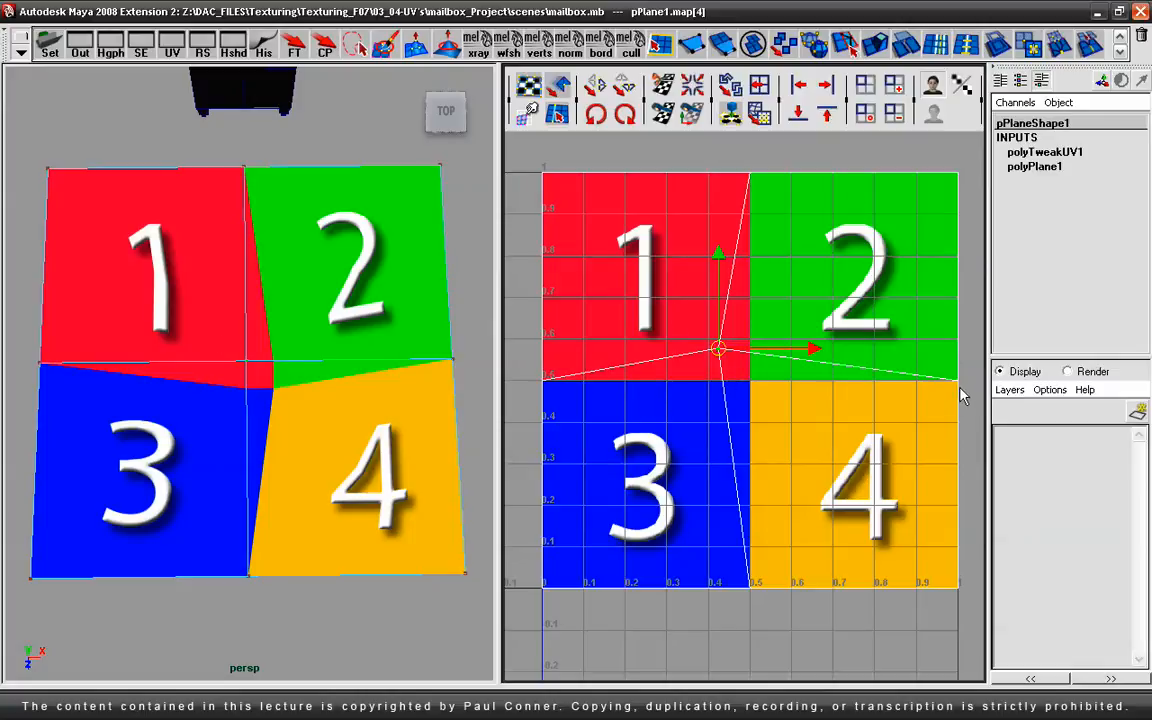
left_click_drag(693, 323, 768, 380)
left_click_drag(957, 388, 736, 612)
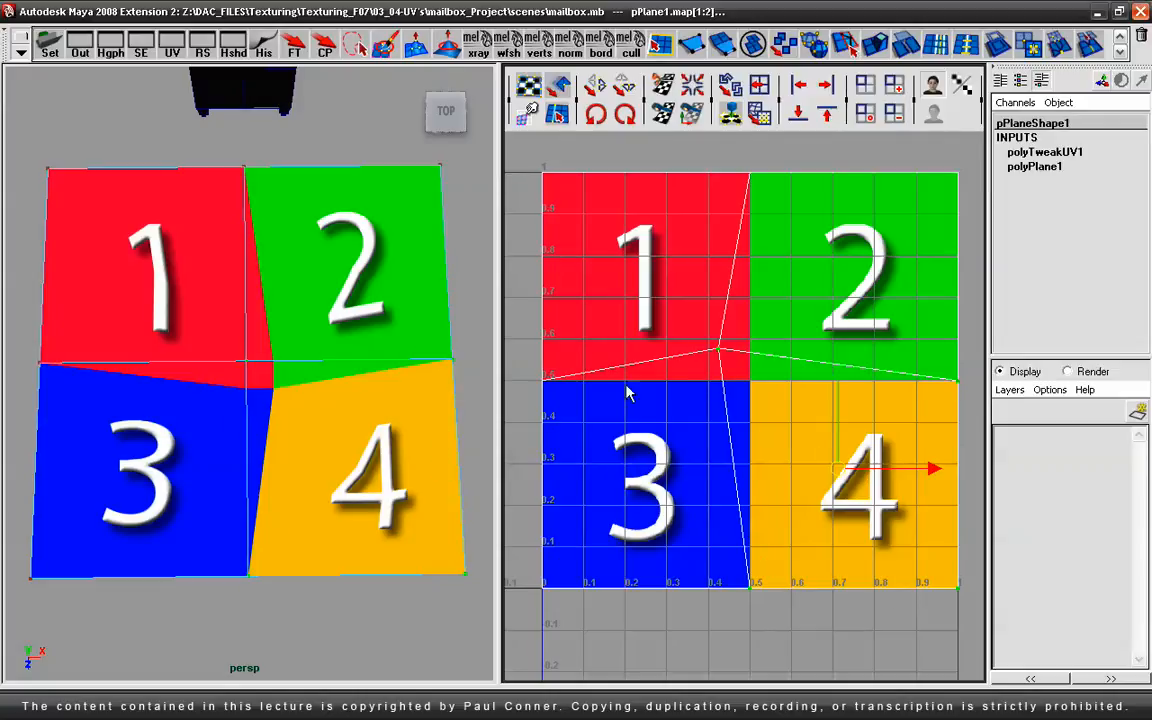
left_click(722, 350)
middle_click_drag(750, 384, 749, 381)
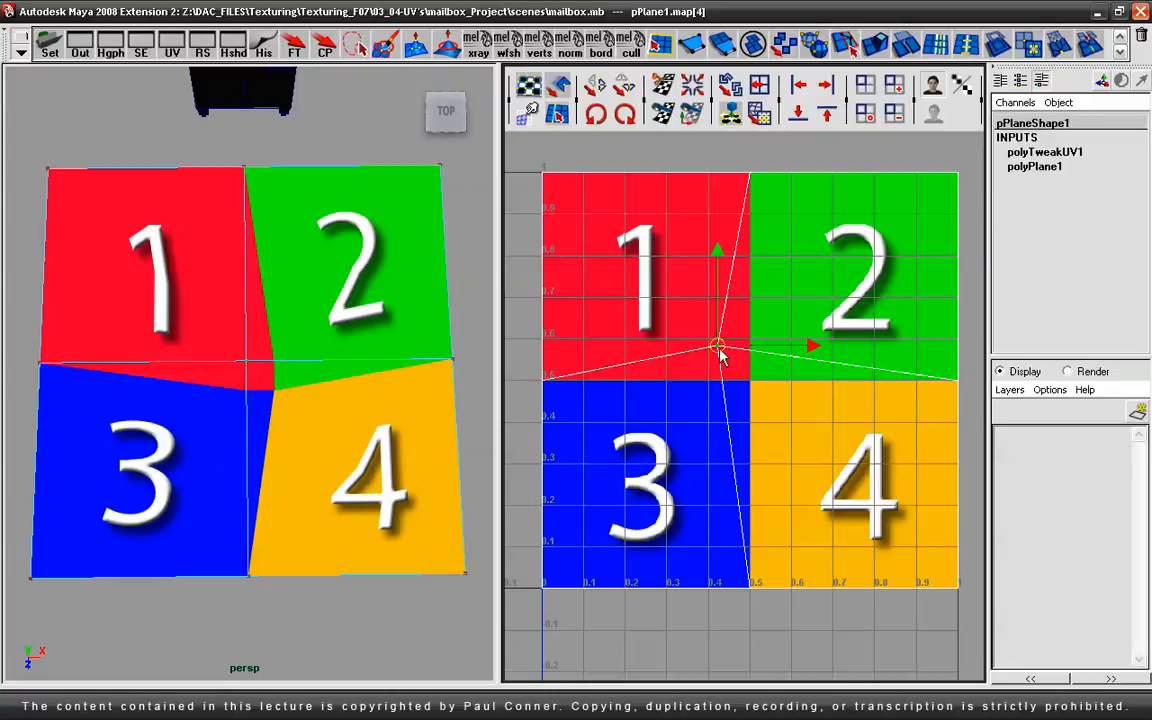
Step: Return the centre UV to U 0.5, V 0.5, try a smaller shift into the red quadrant, and undo that shift
left_click_drag(729, 362, 757, 380)
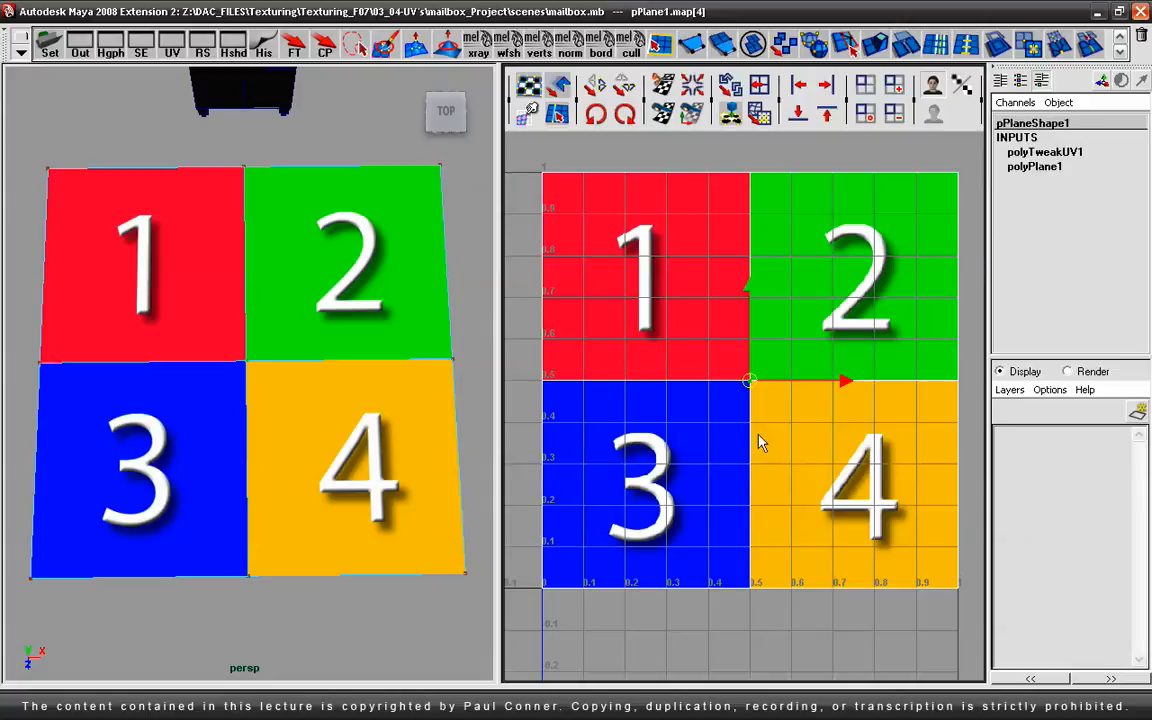
left_click_drag(747, 388, 731, 360)
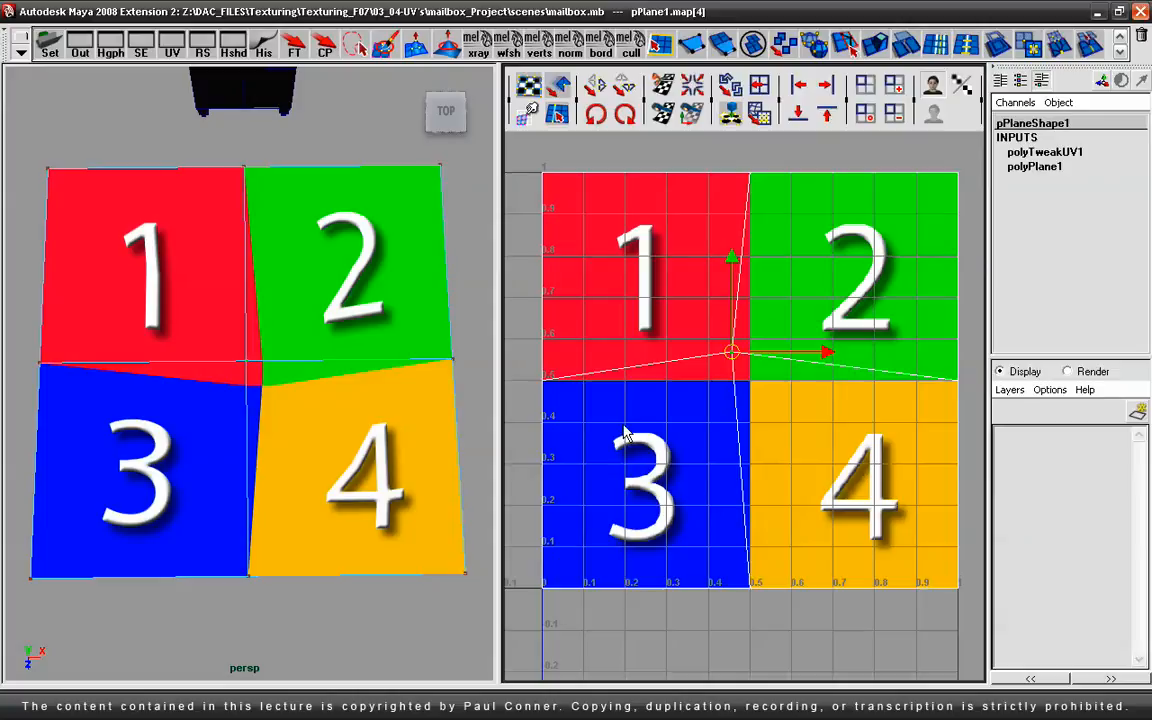
key("ctrl+z")
Step: Select all of the plane's UVs, scale them to about half size, and fit them over the green 2 quadrant
right_click_drag(770, 298, 688, 292, "alt")
middle_click_drag(688, 297, 684, 301, "alt")
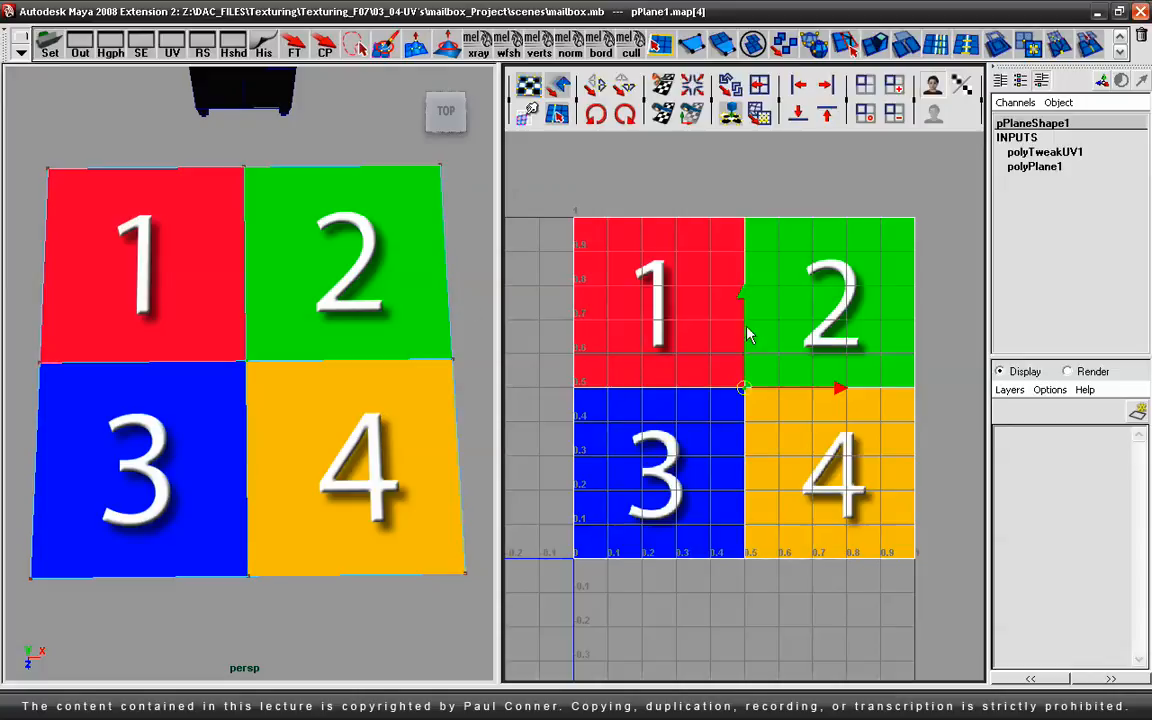
left_click_drag(550, 190, 932, 607)
left_click_drag(555, 185, 932, 594)
key("r")
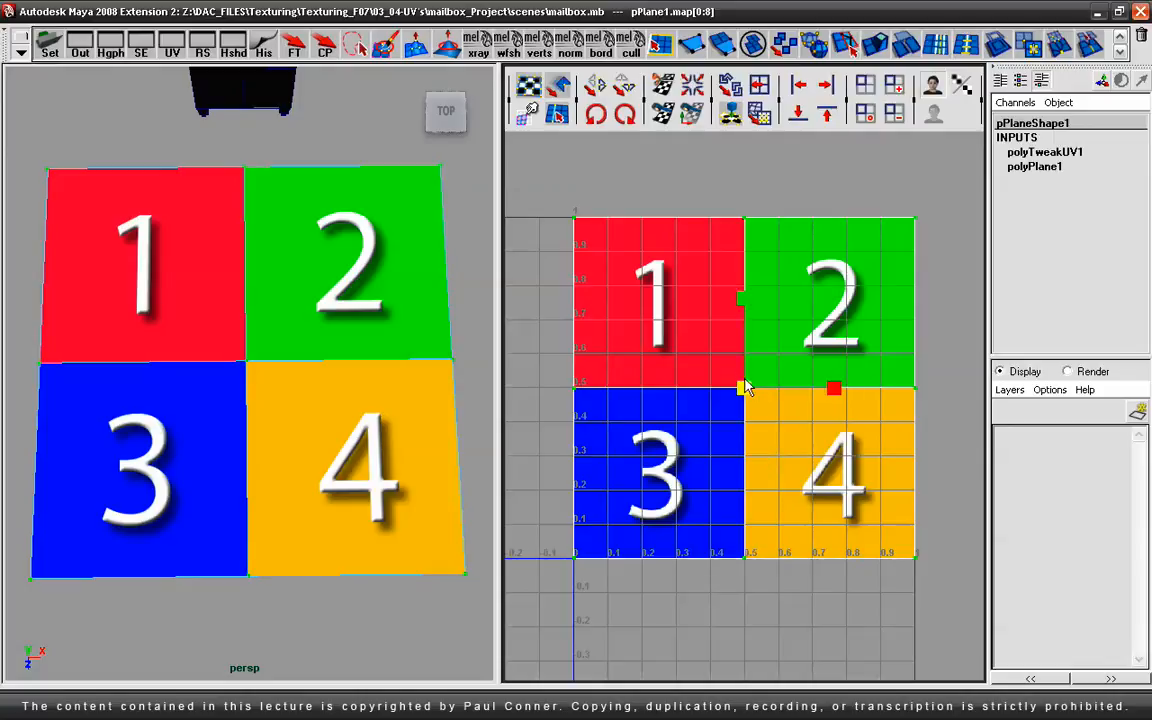
left_click_drag(745, 393, 852, 305)
key("w")
key("r")
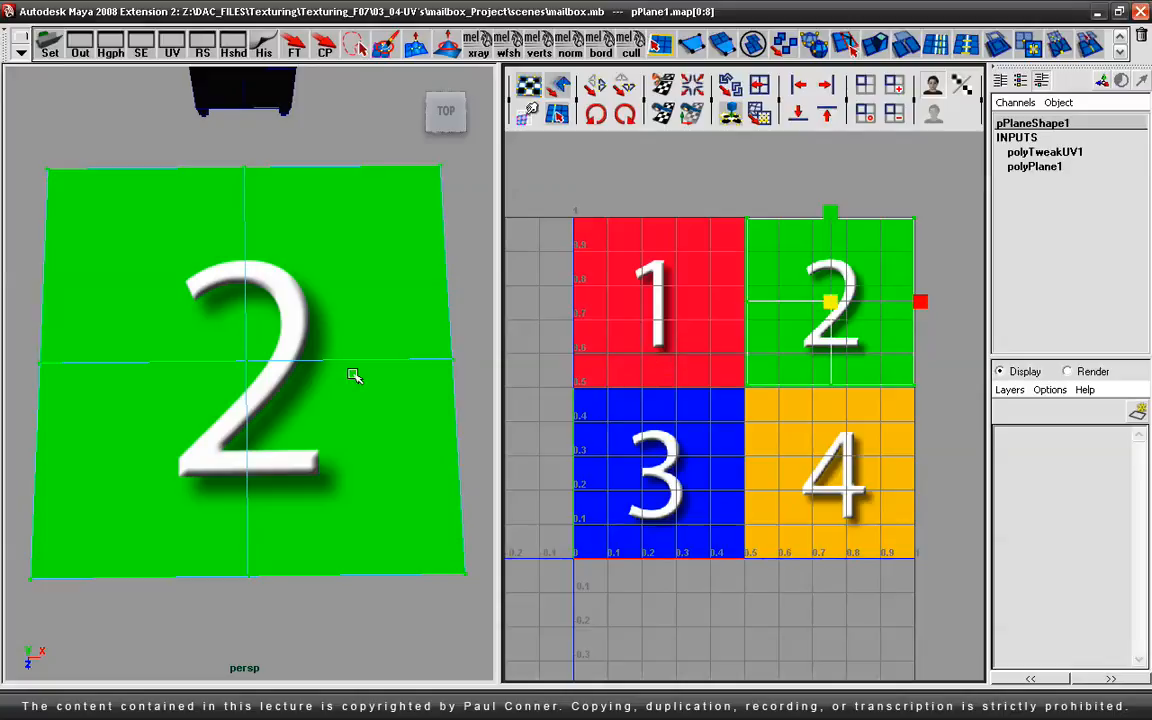
Step: Return to object mode, duplicate the plane, and move the duplicated plane about 24.7 units apart along the X axis
right_click_drag(358, 343, 166, 350, "alt")
middle_click_drag(258, 365, 313, 388, "alt")
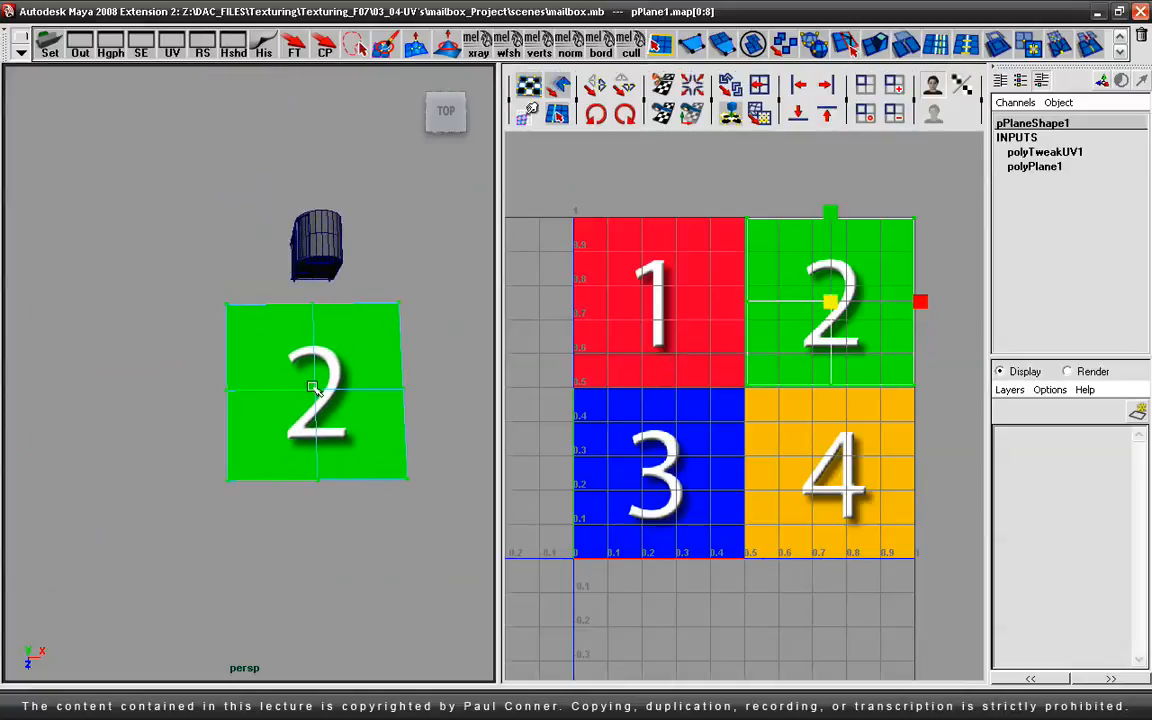
key("F8")
key("F8")
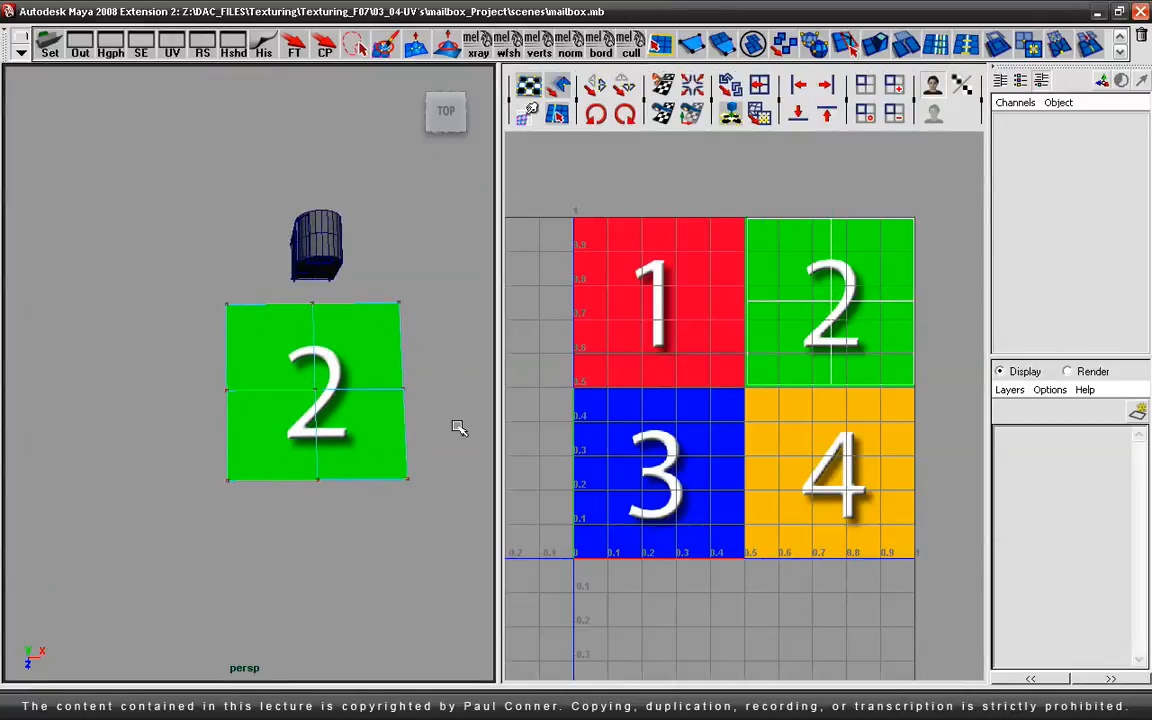
key("F8")
key("w")
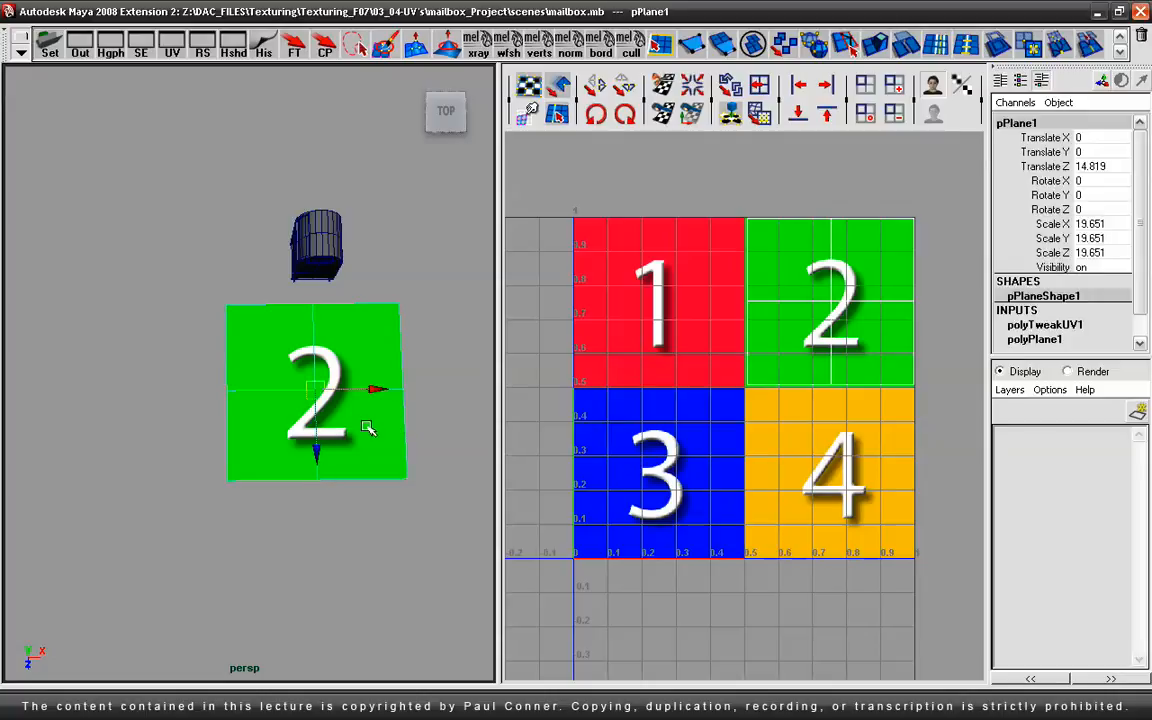
key("ctrl+d")
left_click_drag(373, 391, 157, 400)
right_click_drag(157, 402, 70, 385, "alt")
middle_click_drag(252, 350, 288, 326, "alt")
Step: Duplicate both planes and move the copies along positive Z to about 38.9, forming a two-by-two arrangement
left_click(286, 404, "shift")
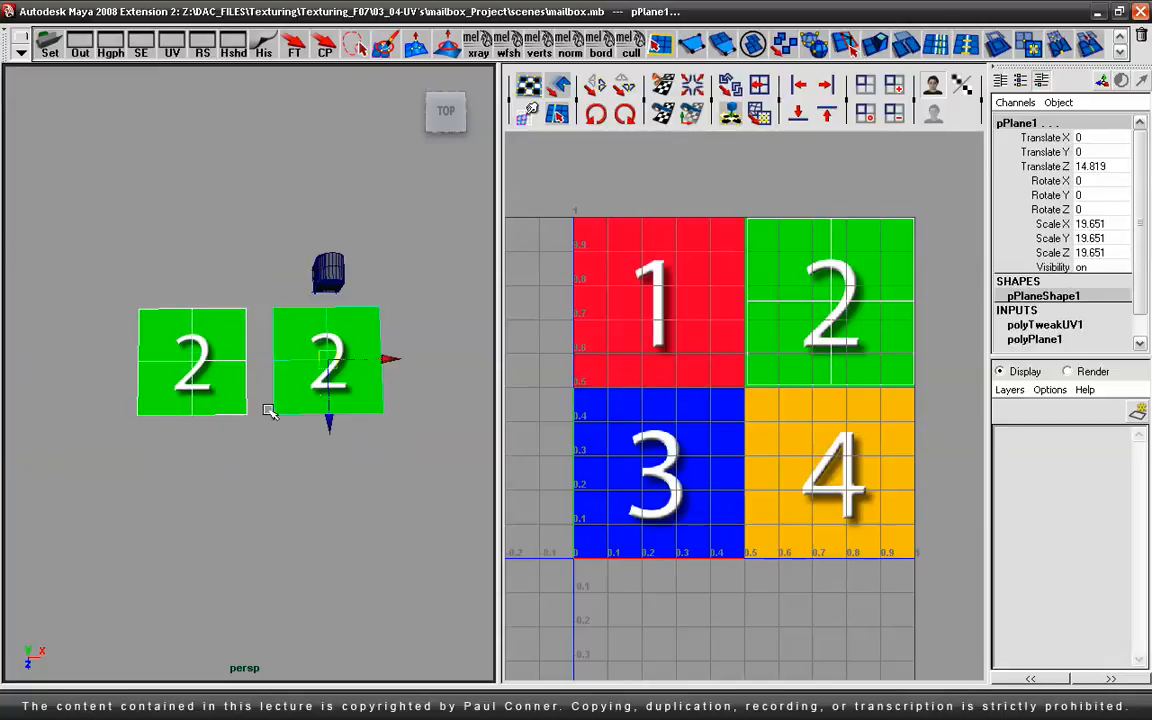
key("ctrl+d")
left_click_drag(329, 424, 332, 562)
right_click_drag(254, 442, 329, 396, "alt")
middle_click_drag(329, 396, 324, 314, "alt")
right_click_drag(324, 314, 268, 316, "alt")
Step: Select the individual planes in turn to compare their UV layouts over the texture
left_click(342, 267)
left_click(175, 345)
left_click(178, 377)
left_click(396, 505)
key("w")
left_click(148, 468)
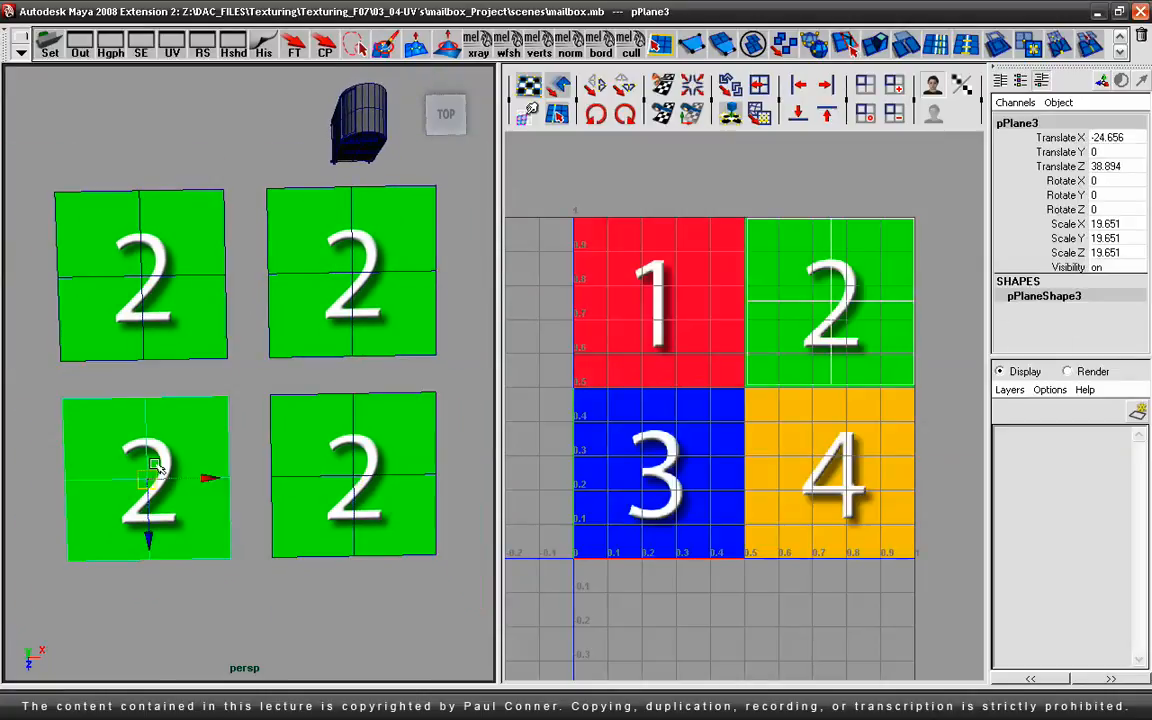
Step: Open Hypershade, graph the lambert2 material's network, and inspect its file1 and place2dTexture1 nodes
left_click(228, 45)
left_click_drag(131, 79, 283, 77)
left_click(428, 190)
left_click(370, 104)
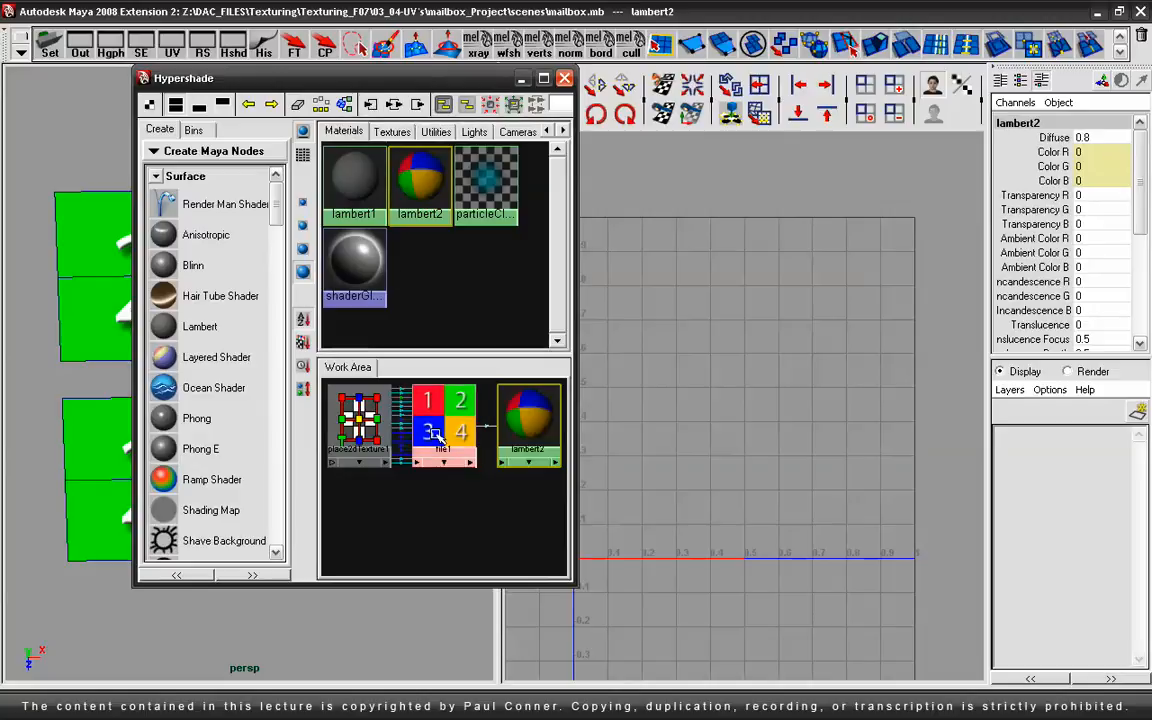
mouse_move(442, 436)
left_mouse_down()
mouse_move(445, 464)
mouse_move(443, 440)
left_mouse_up()
left_click_drag(368, 423, 368, 431)
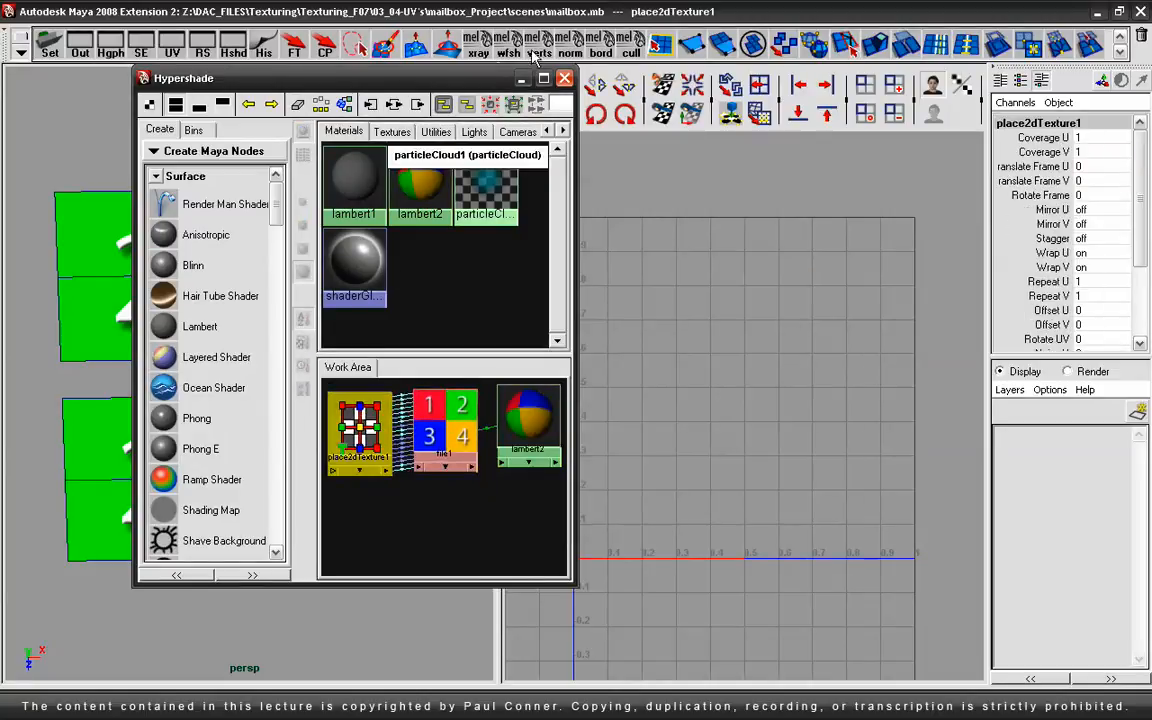
Step: Close Hypershade and select the original plane to show its UV layout
left_click(563, 79)
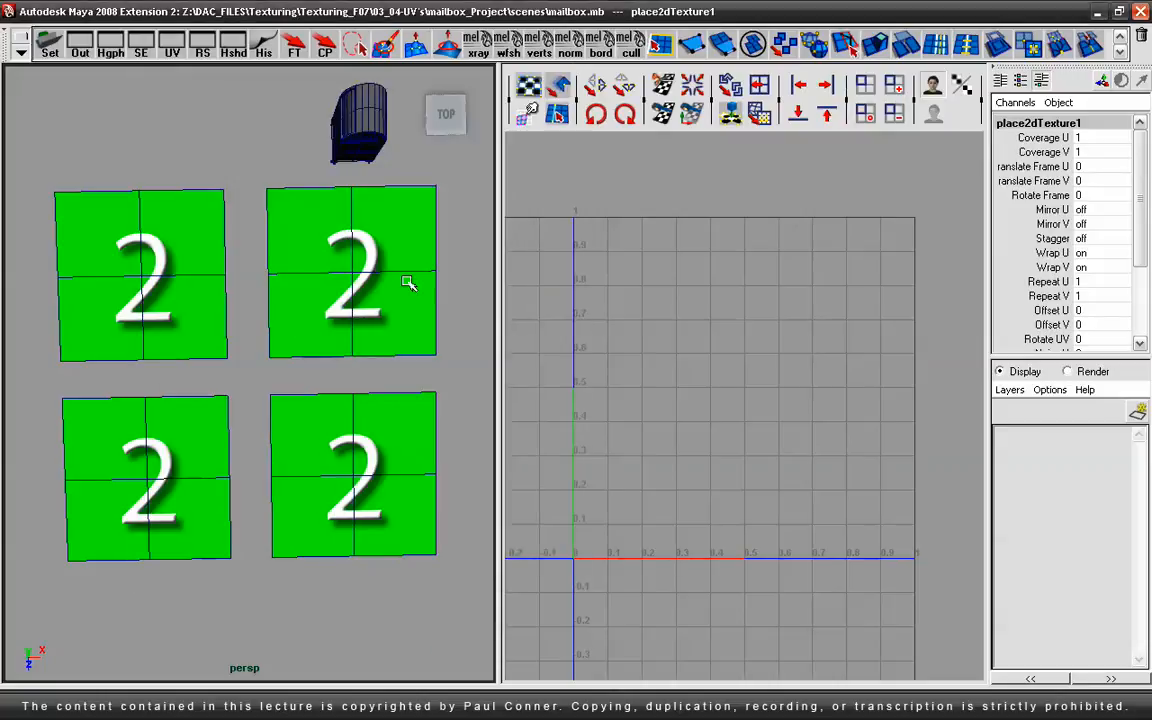
left_click(326, 275)
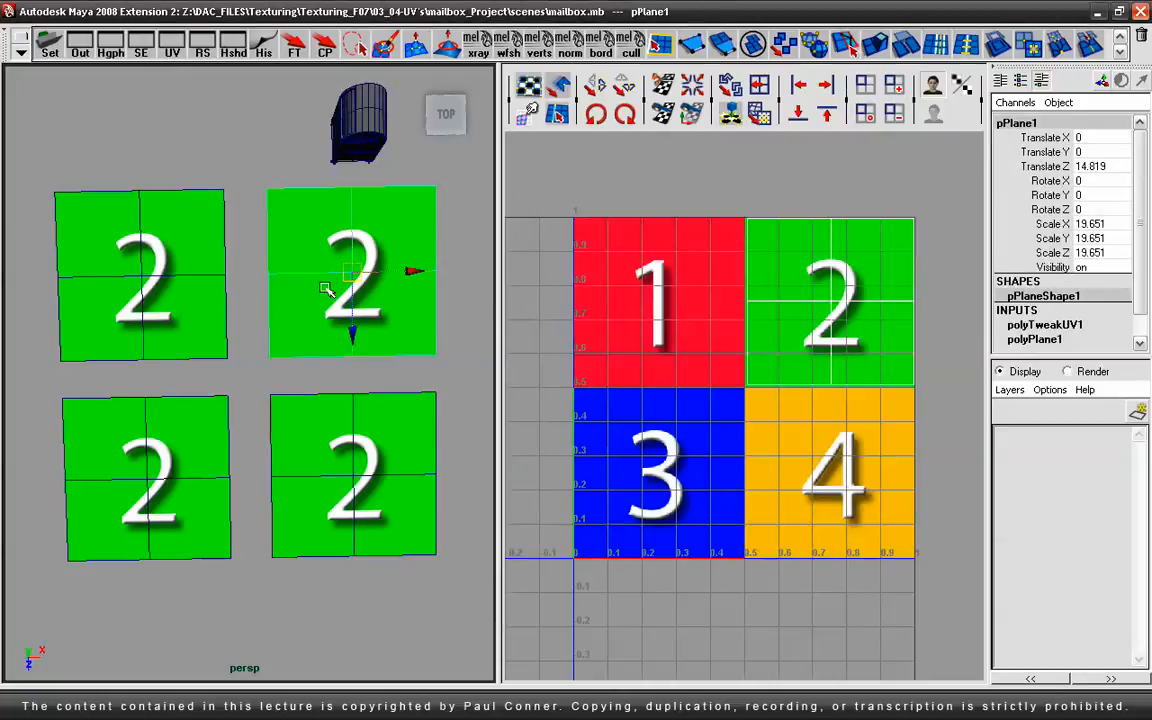
Step: Move all UVs of the upper-left plane horizontally onto the red 1 quadrant of the texture
left_click(153, 287)
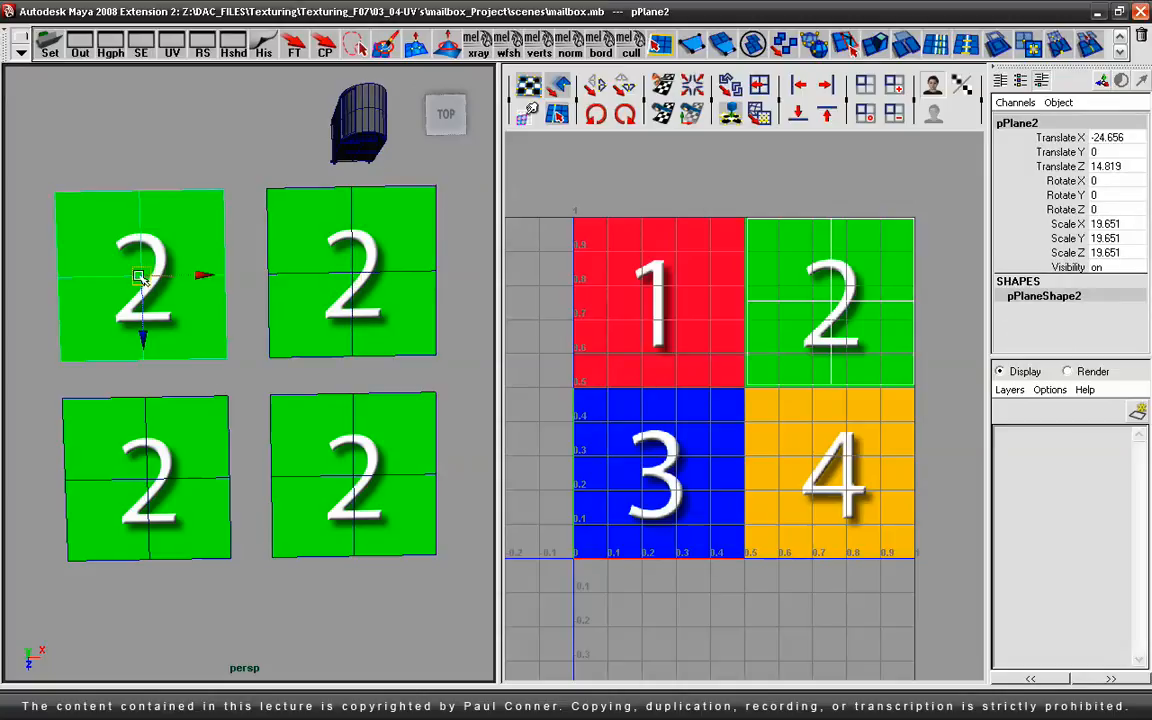
right_click_drag(828, 252, 932, 204)
left_click_drag(932, 197, 710, 428)
left_click_drag(926, 303, 757, 330)
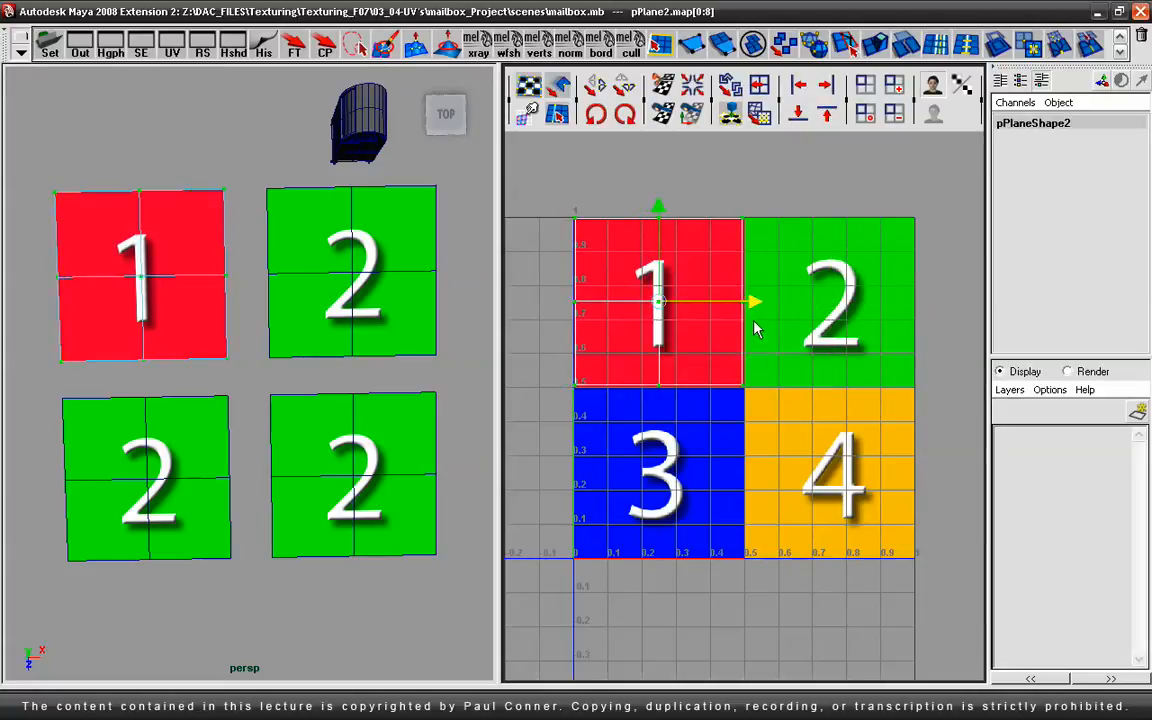
Step: Move all UVs of the lower-left plane onto the blue 3 quadrant of the texture
right_click_drag(96, 472, 178, 470)
left_click_drag(957, 184, 747, 436)
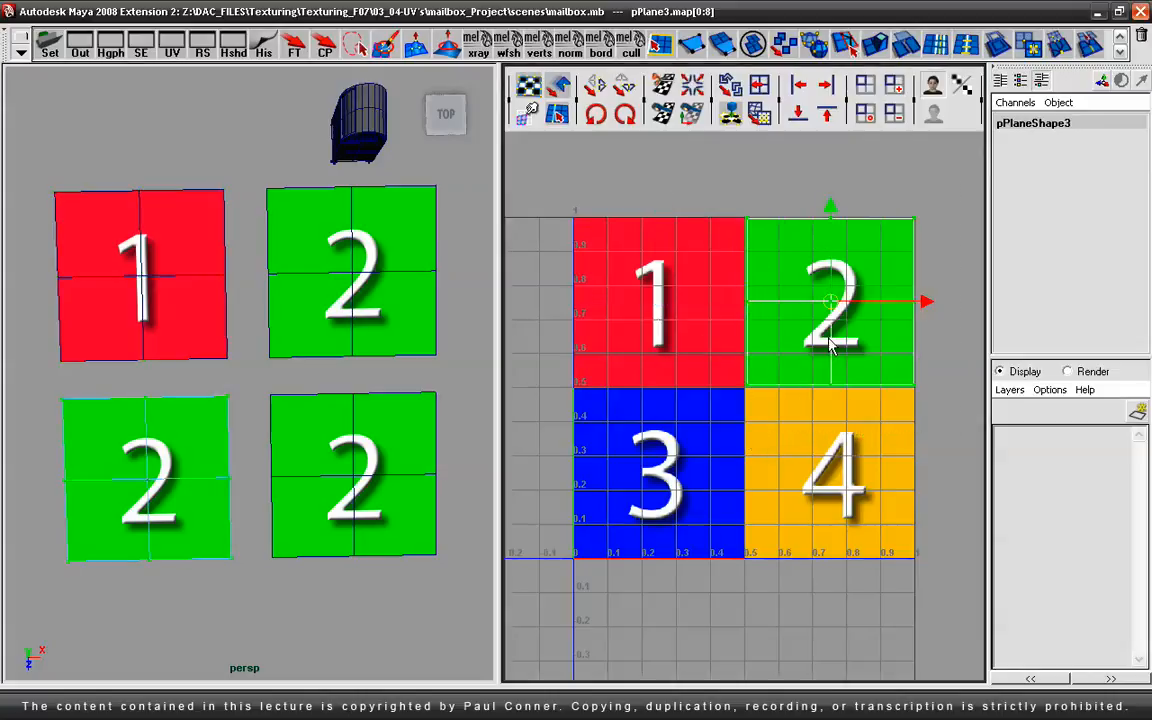
left_click_drag(835, 308, 660, 476)
Step: Move all UVs of the lower-right plane down onto the yellow 4 quadrant of the texture
left_click(337, 474)
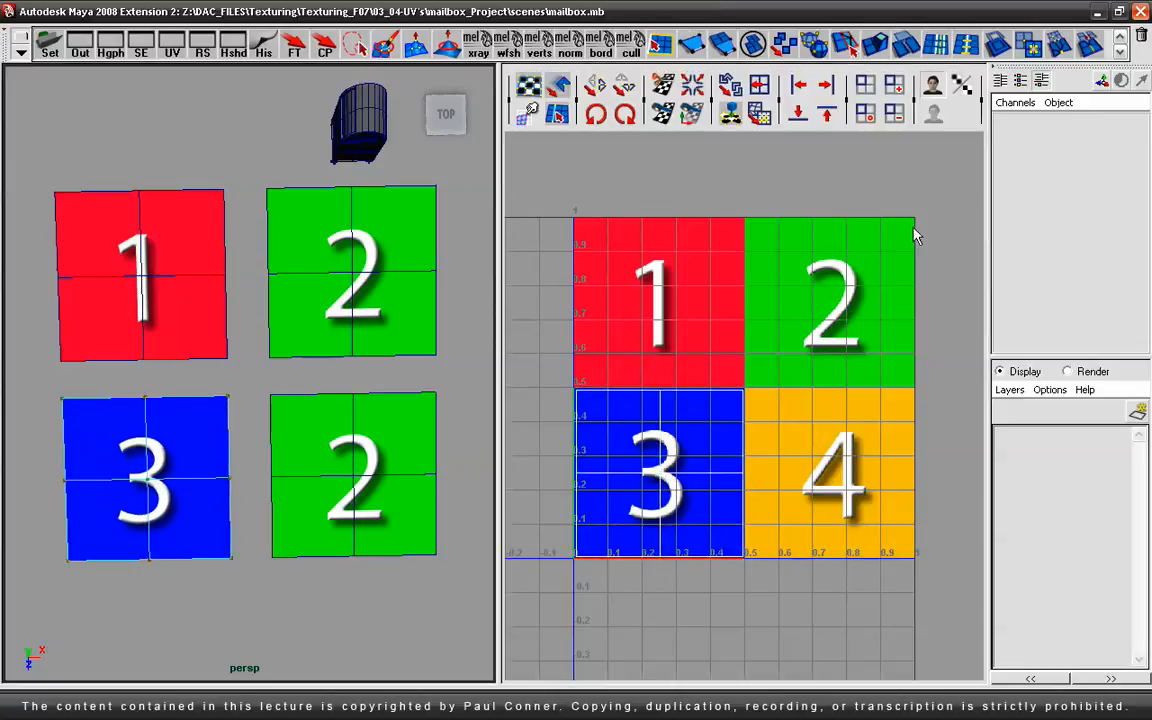
left_click(355, 452)
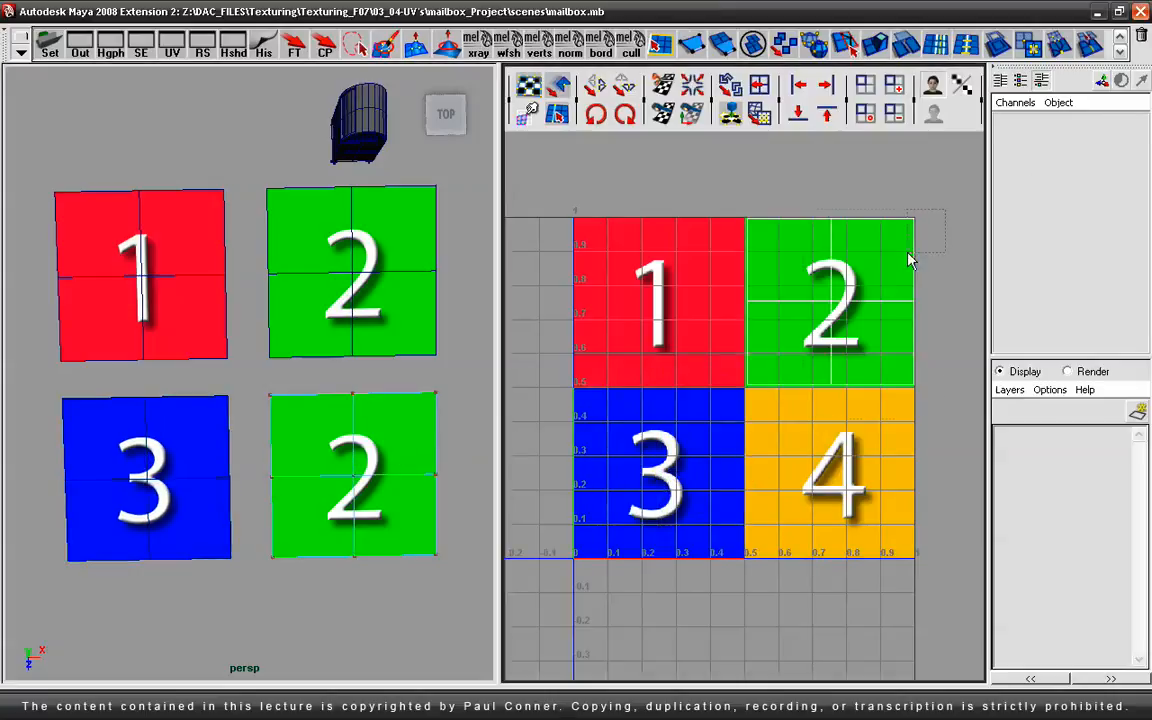
left_click_drag(946, 213, 771, 395)
left_click_drag(830, 302, 828, 470)
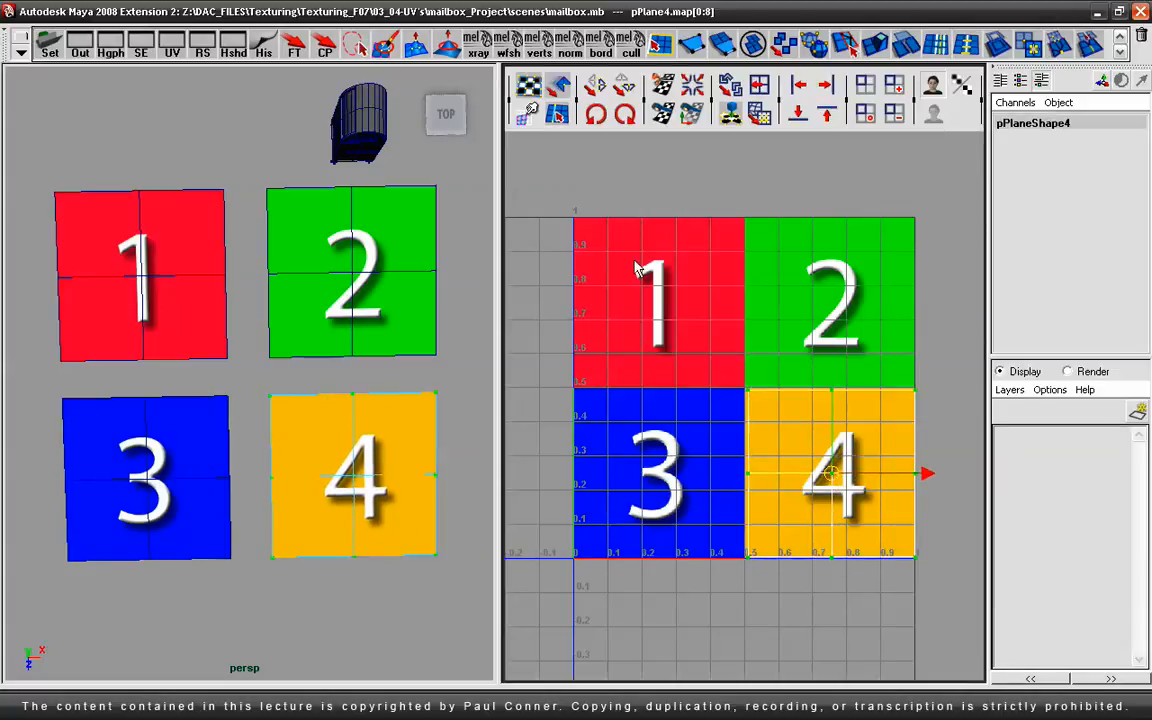
Step: Return to object selection and delete all four textured planes, keeping only the mailbox
left_click_drag(265, 303, 231, 288, "alt")
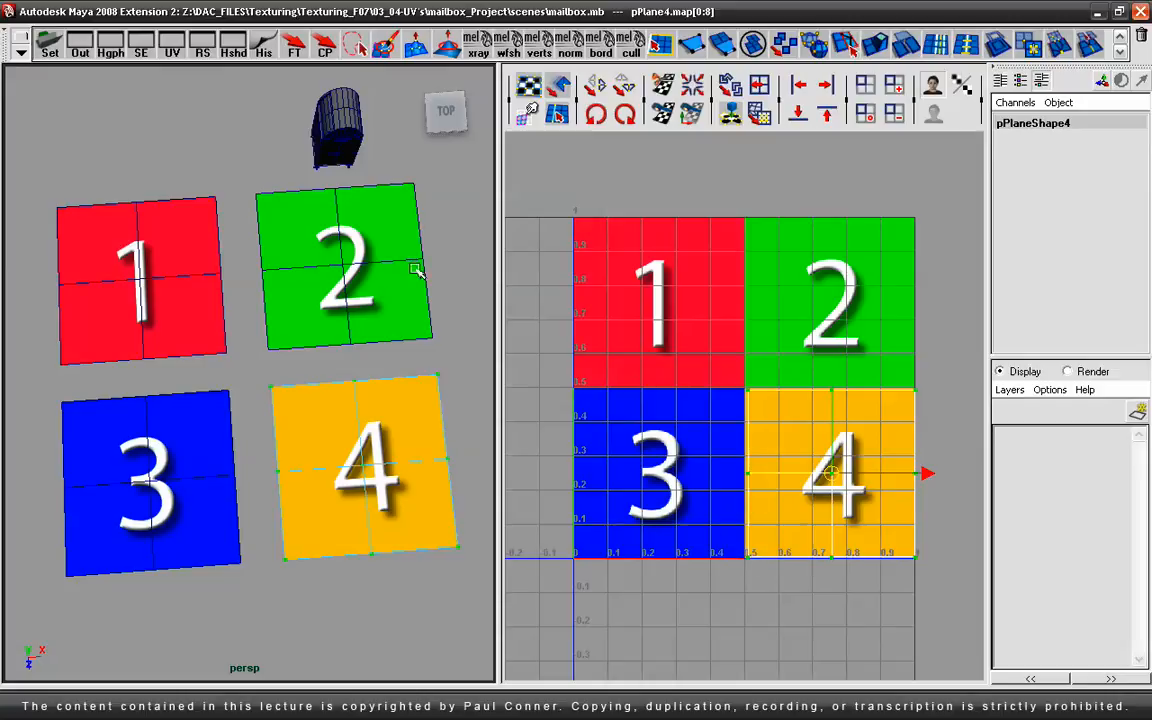
left_click_drag(295, 296, 342, 342, "alt")
left_click_drag(431, 340, 362, 336, "alt")
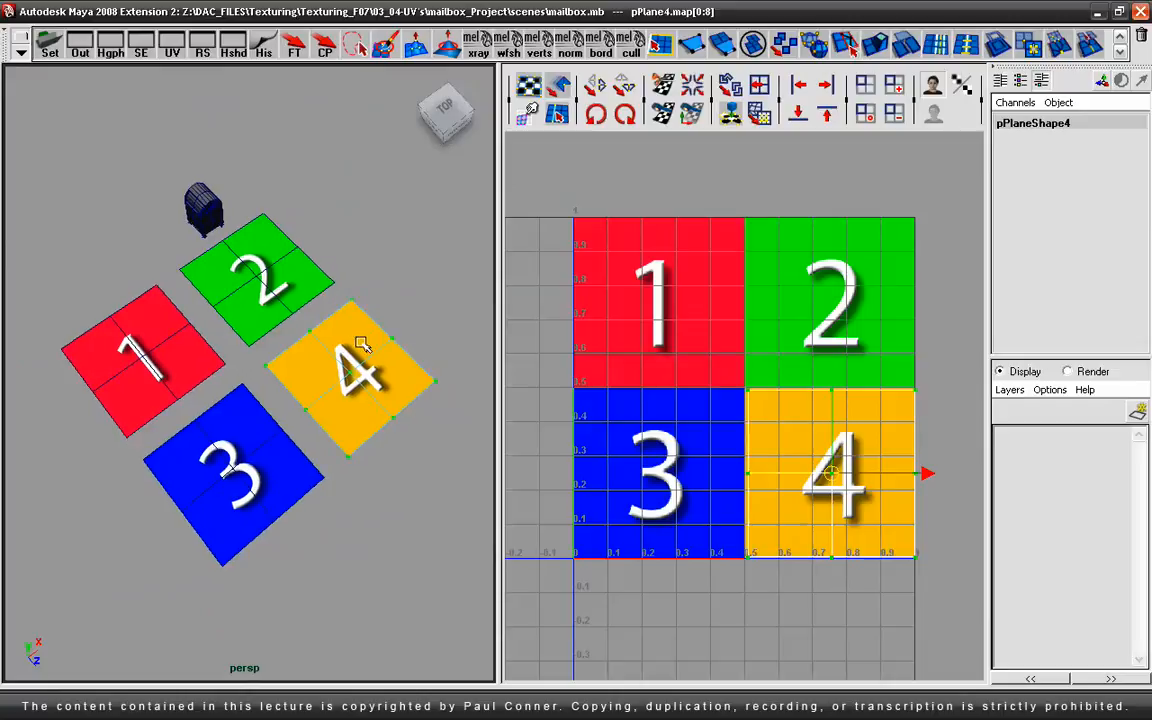
key("F8")
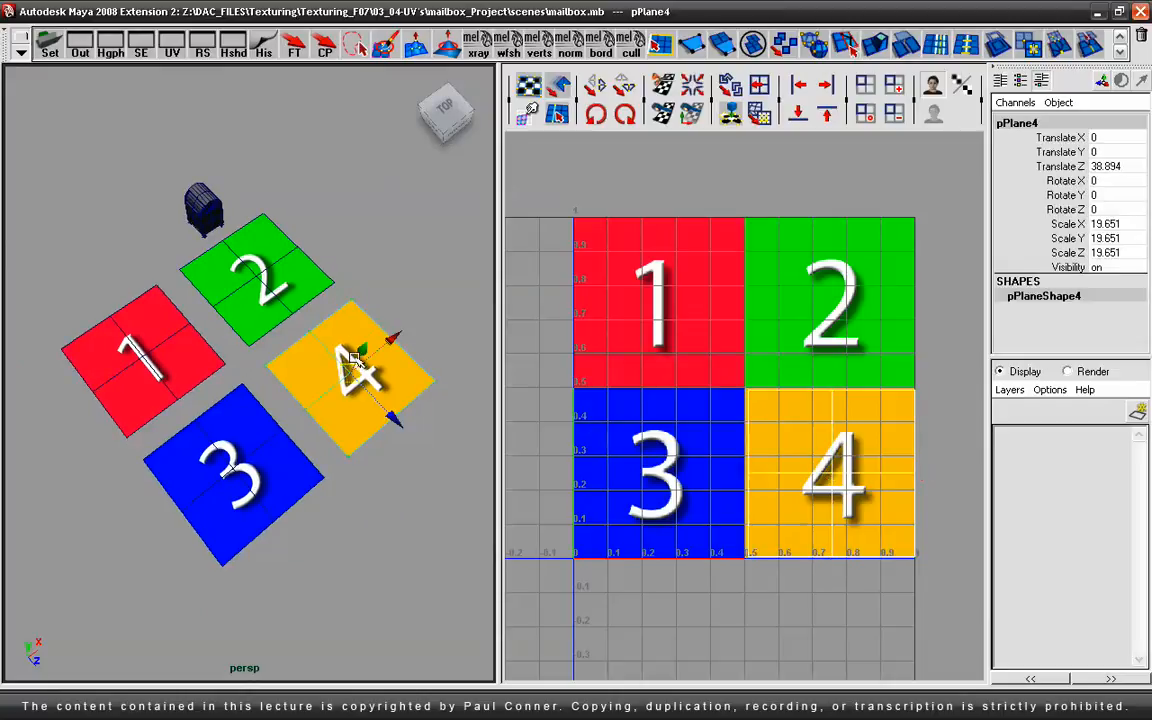
key("Delete")
left_click_drag(290, 390, 206, 321)
key("Delete")
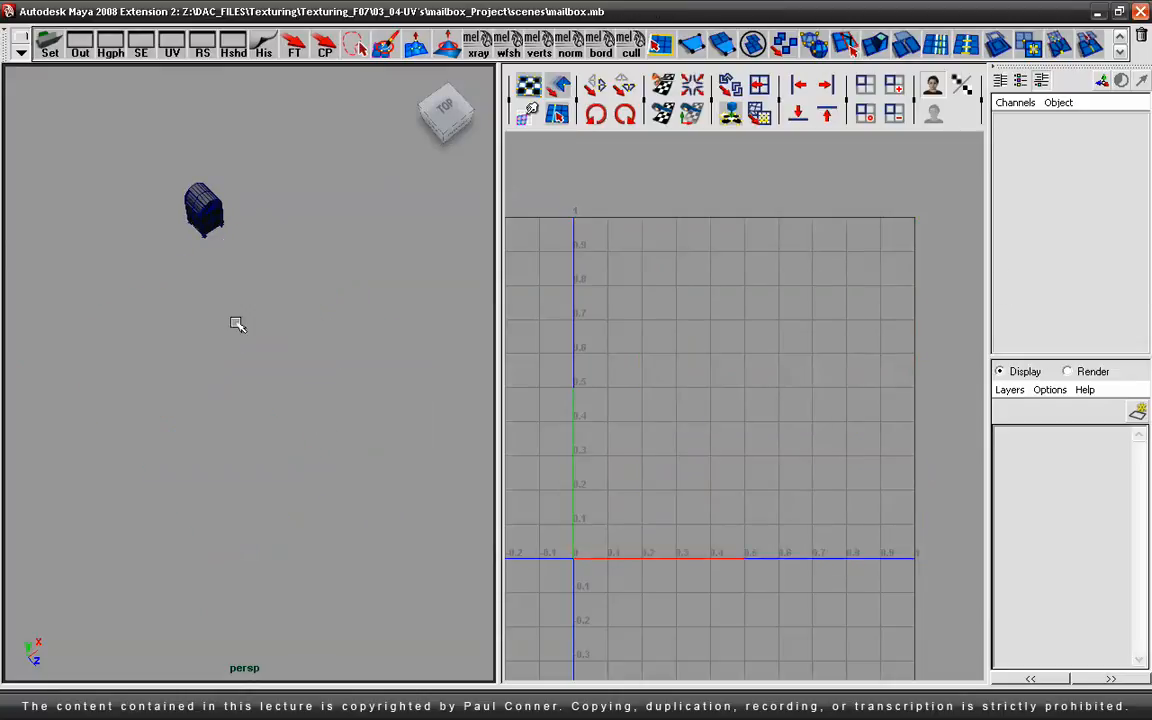
Step: Frame the mailbox and select it to check its UV layout in the 0–1 texture space
left_click(200, 206)
key("f")
left_click_drag(285, 385, 349, 271, "alt")
left_click(400, 278)
mouse_move(278, 390)
left_mouse_down("alt")
mouse_move(345, 414)
mouse_move(167, 450)
mouse_move(260, 450)
mouse_move(496, 384)
mouse_move(244, 391)
mouse_move(175, 414)
mouse_move(231, 414)
mouse_move(283, 382)
left_mouse_up("alt")
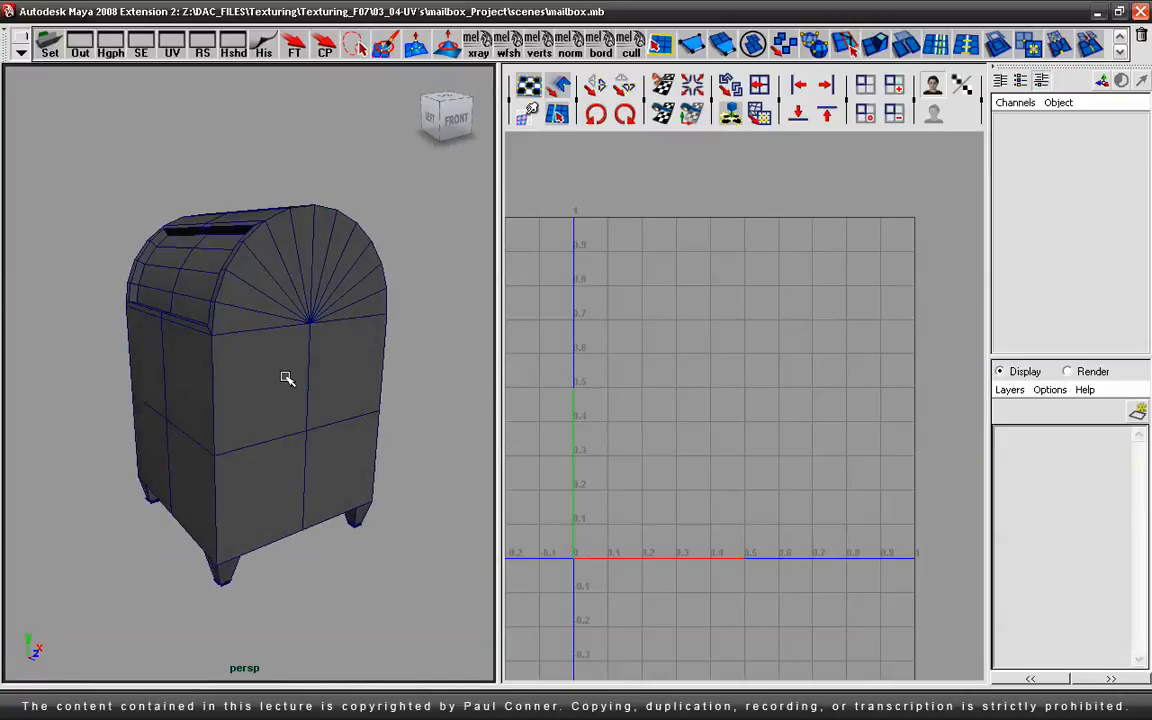
left_click(290, 383)
right_click_drag(856, 388, 630, 380, "alt")
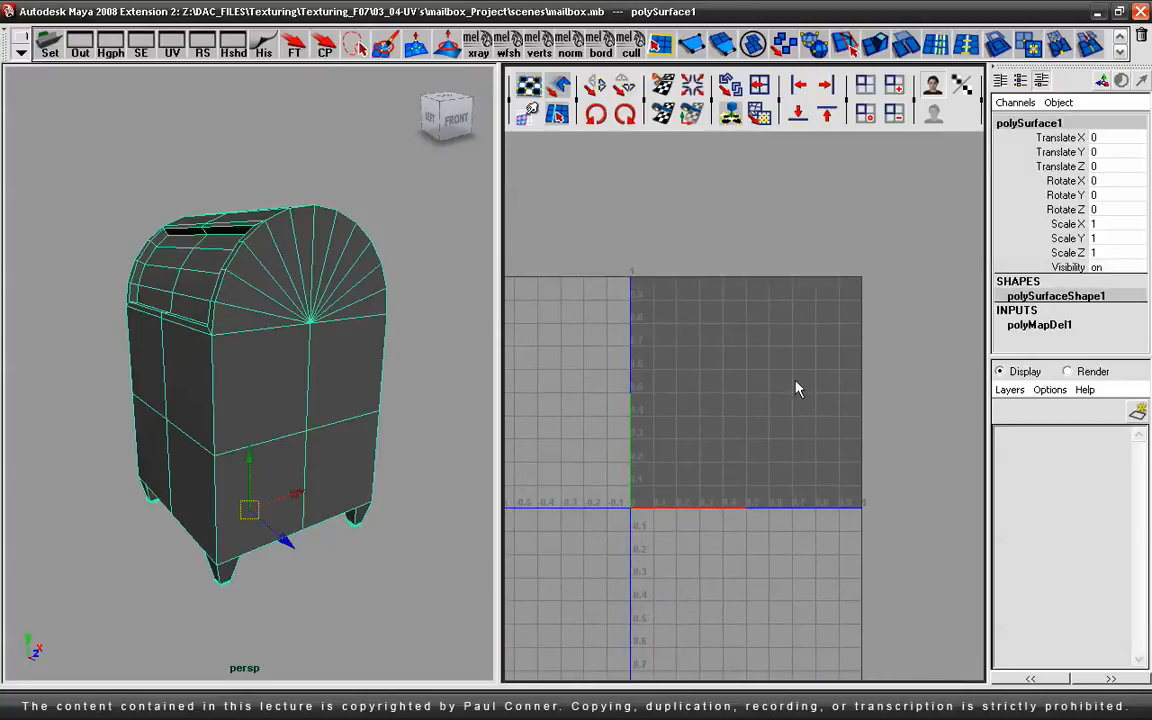
right_click_drag(812, 357, 715, 360, "alt")
left_click(415, 270)
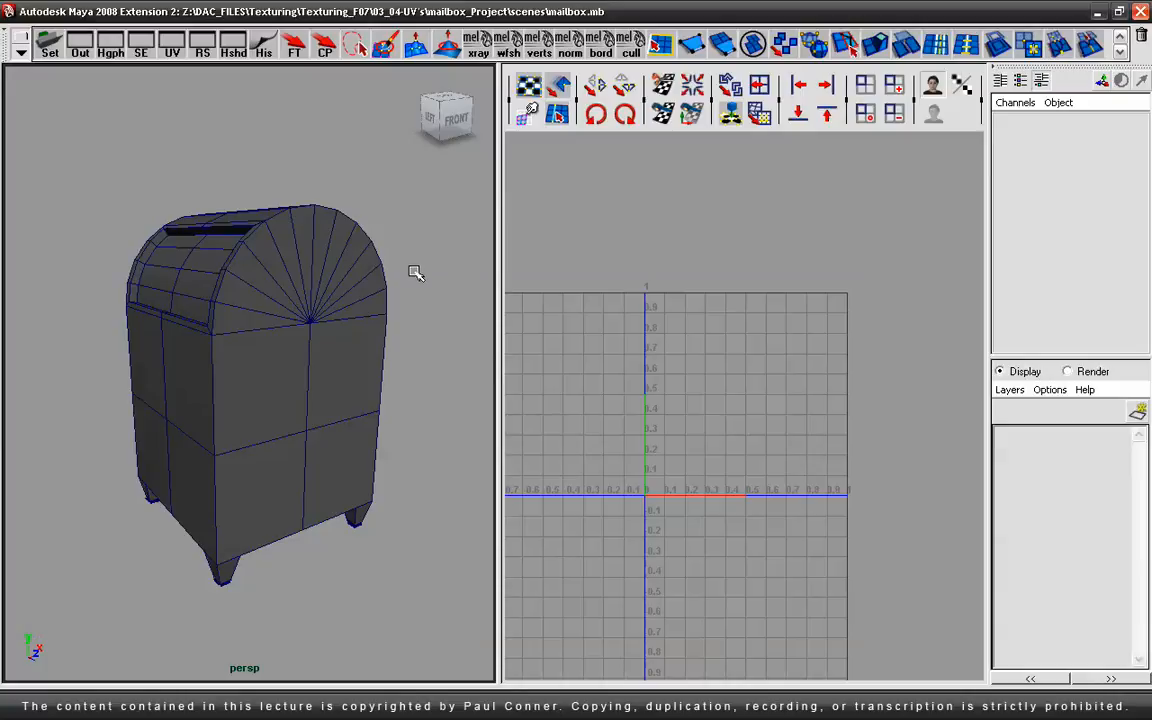
left_click(310, 318)
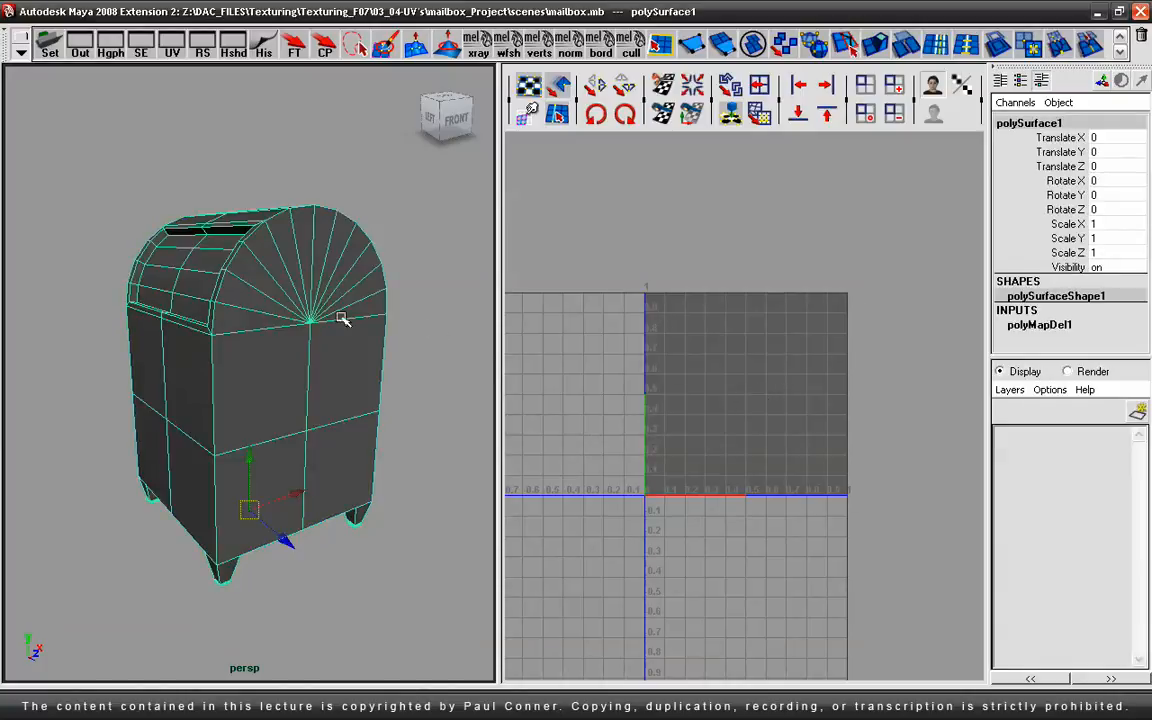
left_click(380, 240)
left_click(347, 288)
mouse_move(276, 270)
left_mouse_down("alt")
mouse_move(314, 301)
mouse_move(283, 301)
mouse_move(303, 291)
mouse_move(288, 290)
left_mouse_up("alt")
Step: Open Hypershade, create a new Lambert material, and open its attributes
left_click(232, 52)
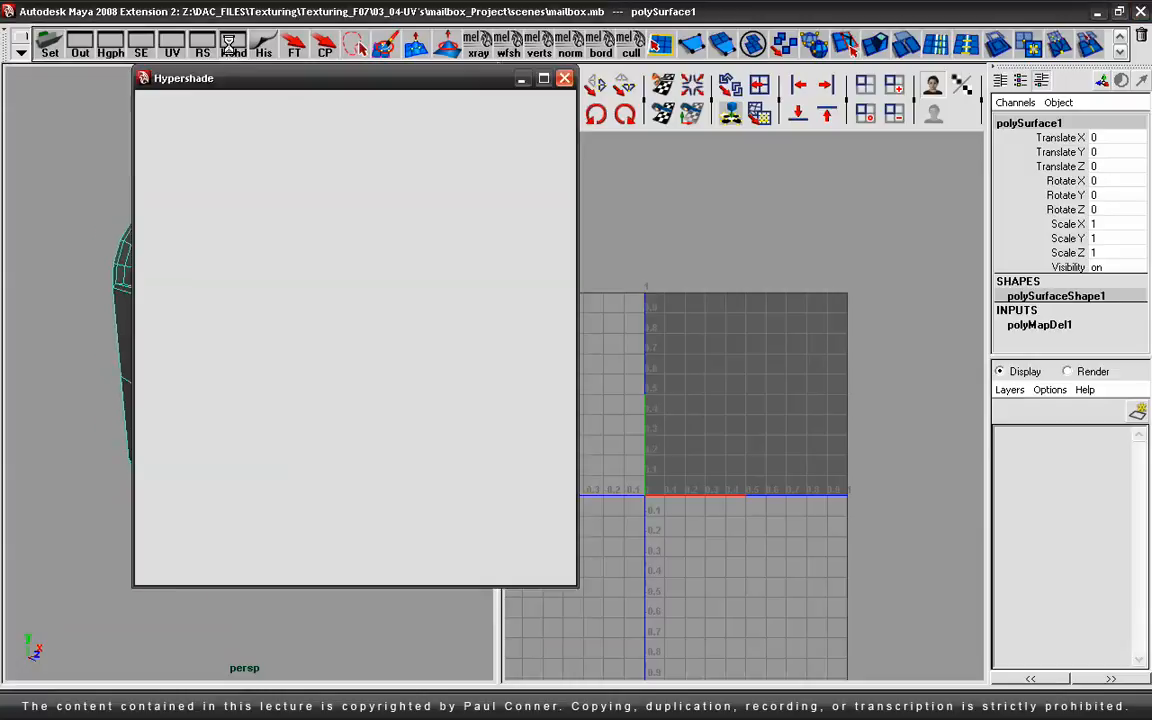
left_click_drag(250, 85, 515, 66)
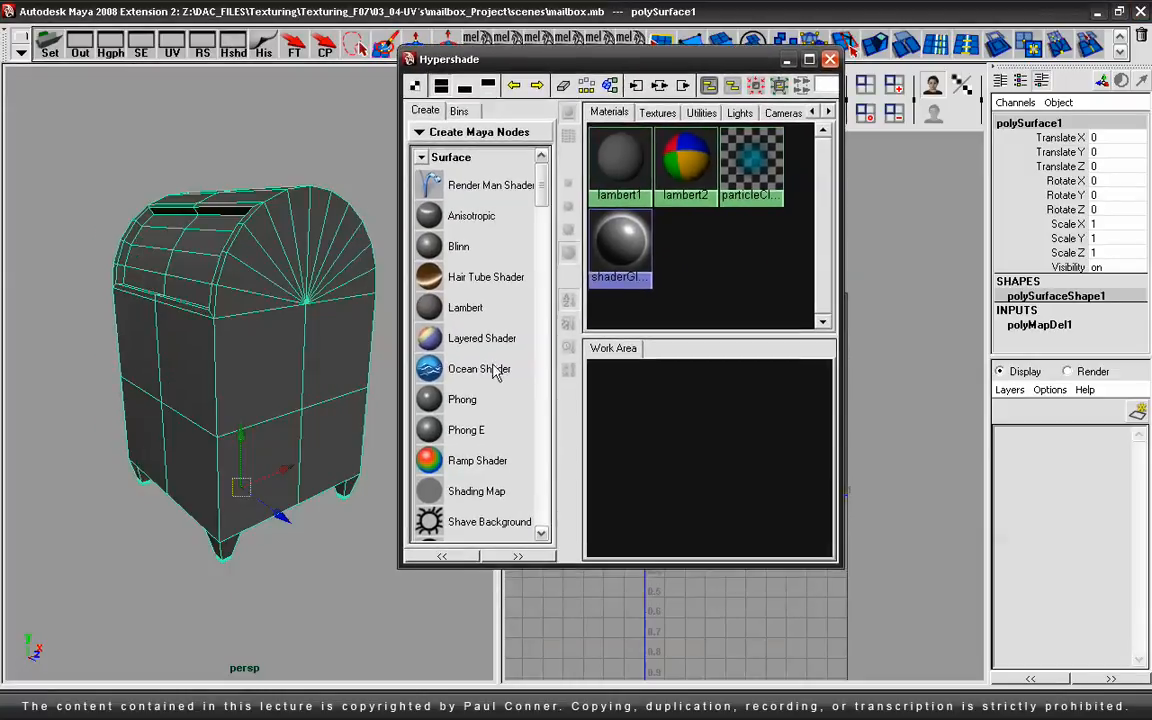
middle_click_drag(716, 474, 718, 460)
double_click(710, 445)
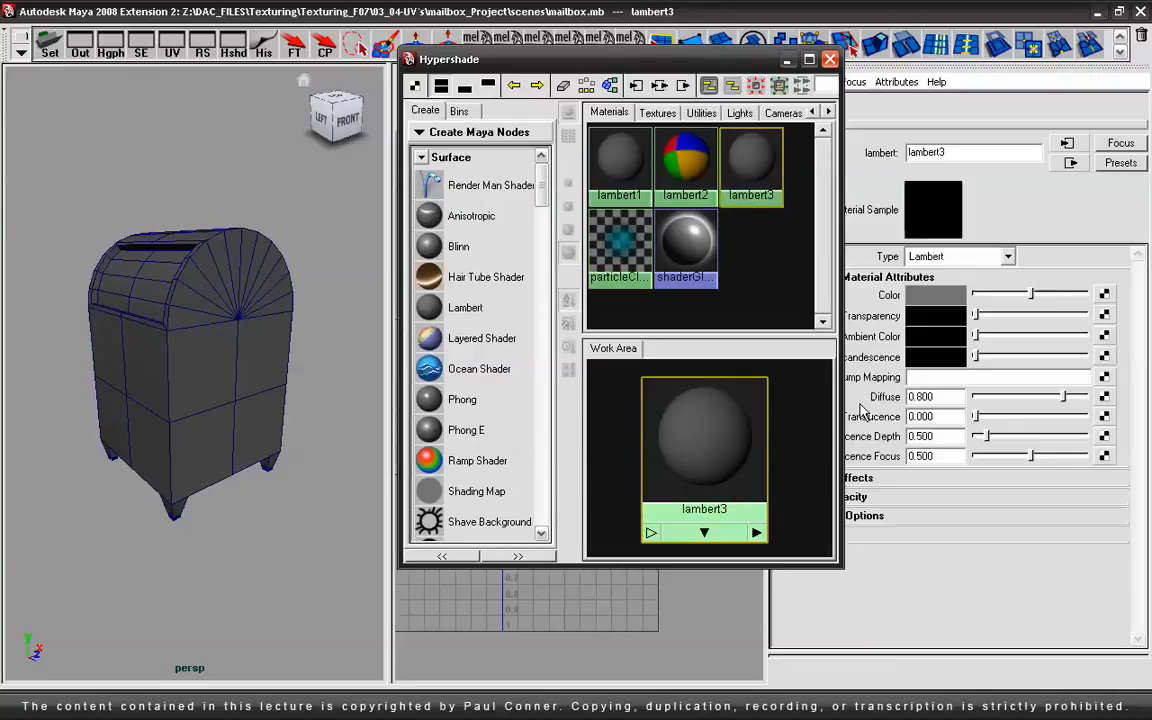
Step: Map the new Lambert's color with a file texture that uses the UVgrid2_2k image
left_click(1105, 313)
left_click(445, 404)
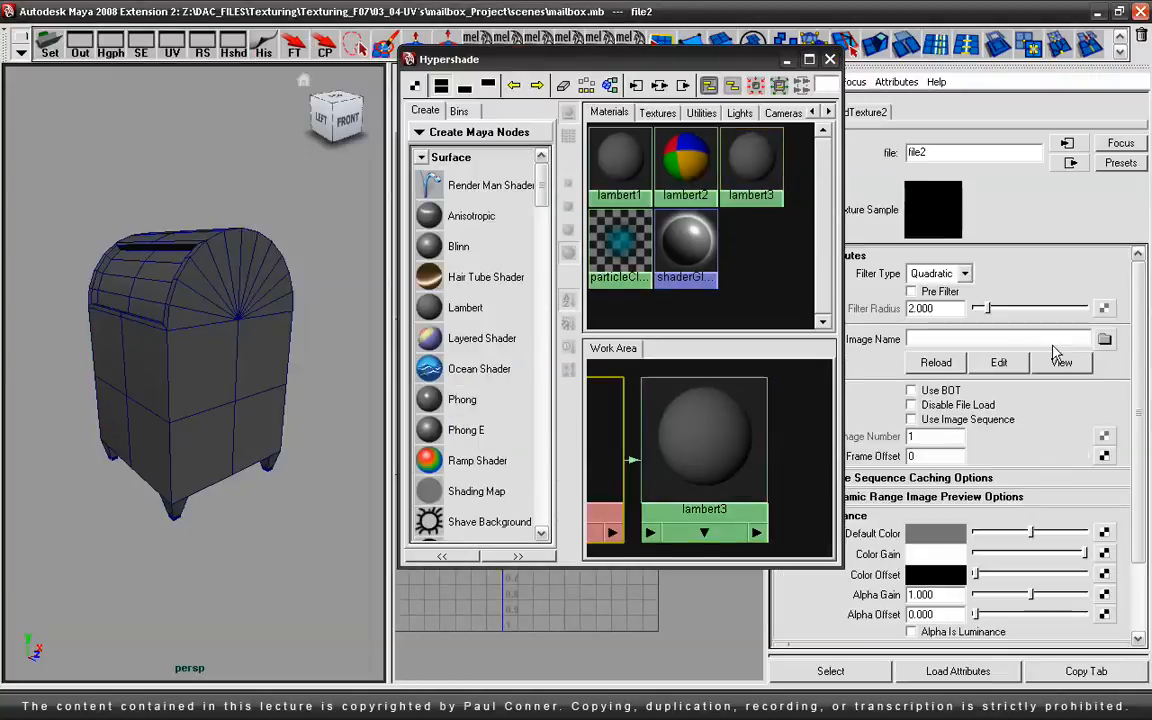
left_click(1104, 339)
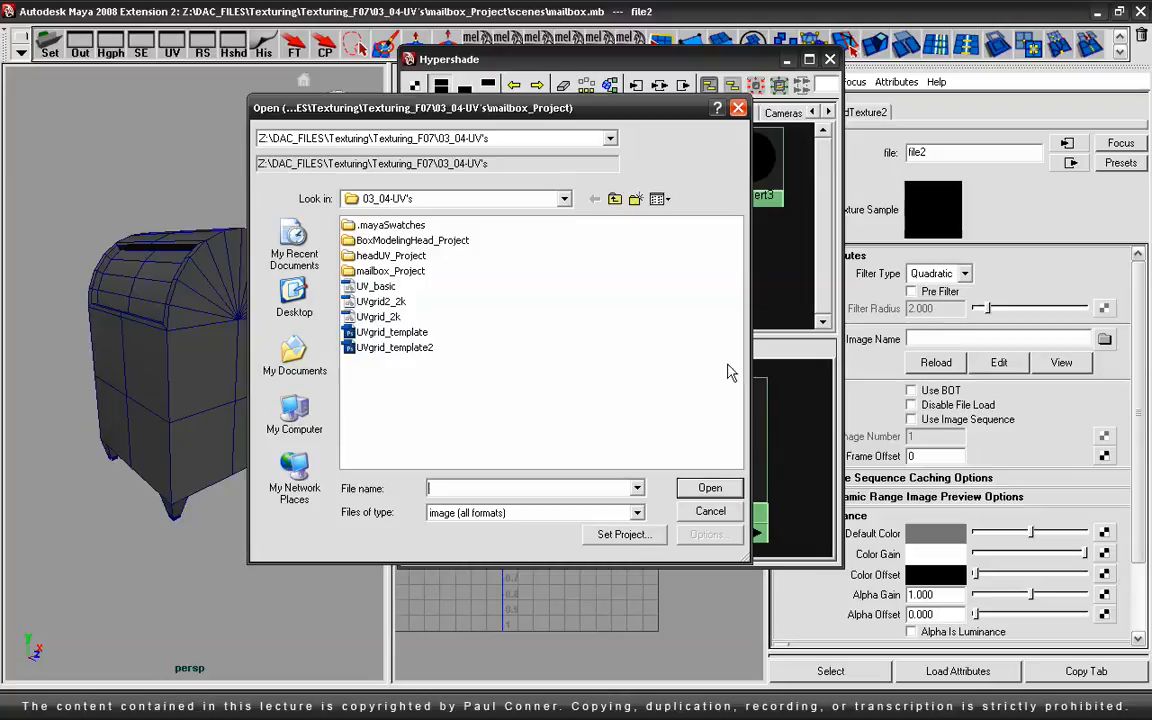
double_click(382, 303)
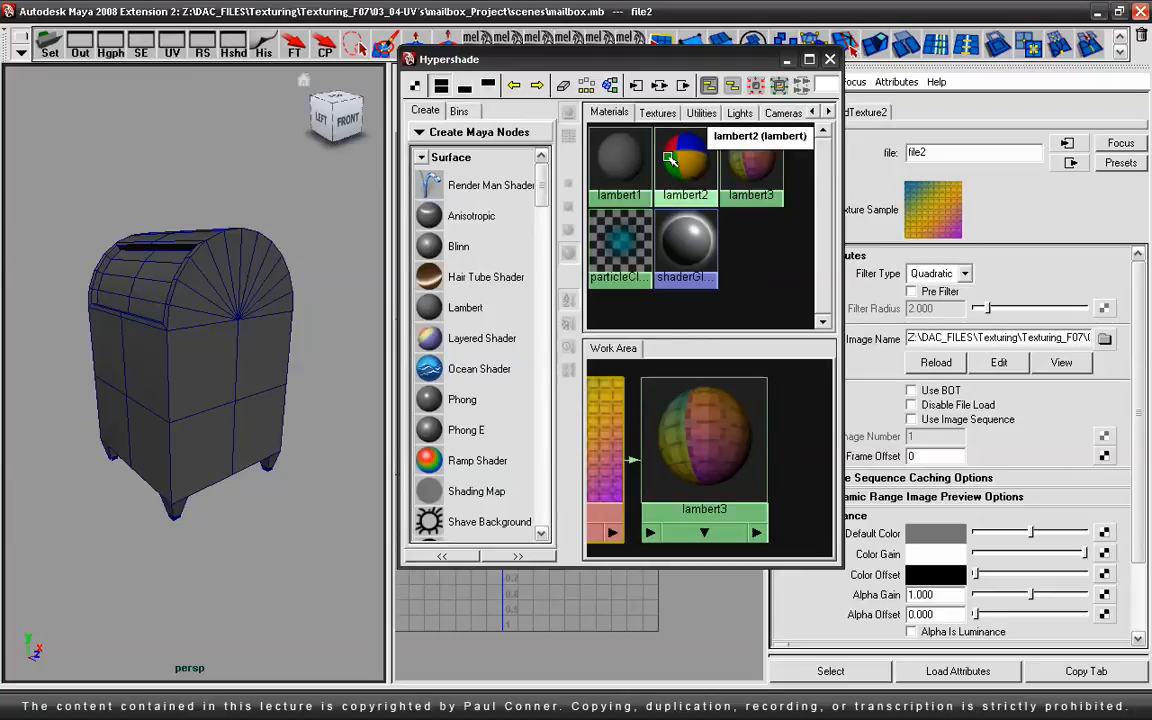
Step: Spread out the lambert3 network nodes in the work area and assign lambert3 to the mailbox
right_click_drag(746, 425, 646, 432, "alt")
middle_click_drag(646, 434, 697, 412, "alt")
left_click_drag(666, 418, 618, 437)
left_click_drag(701, 438, 701, 432)
middle_click_drag(762, 435, 211, 363)
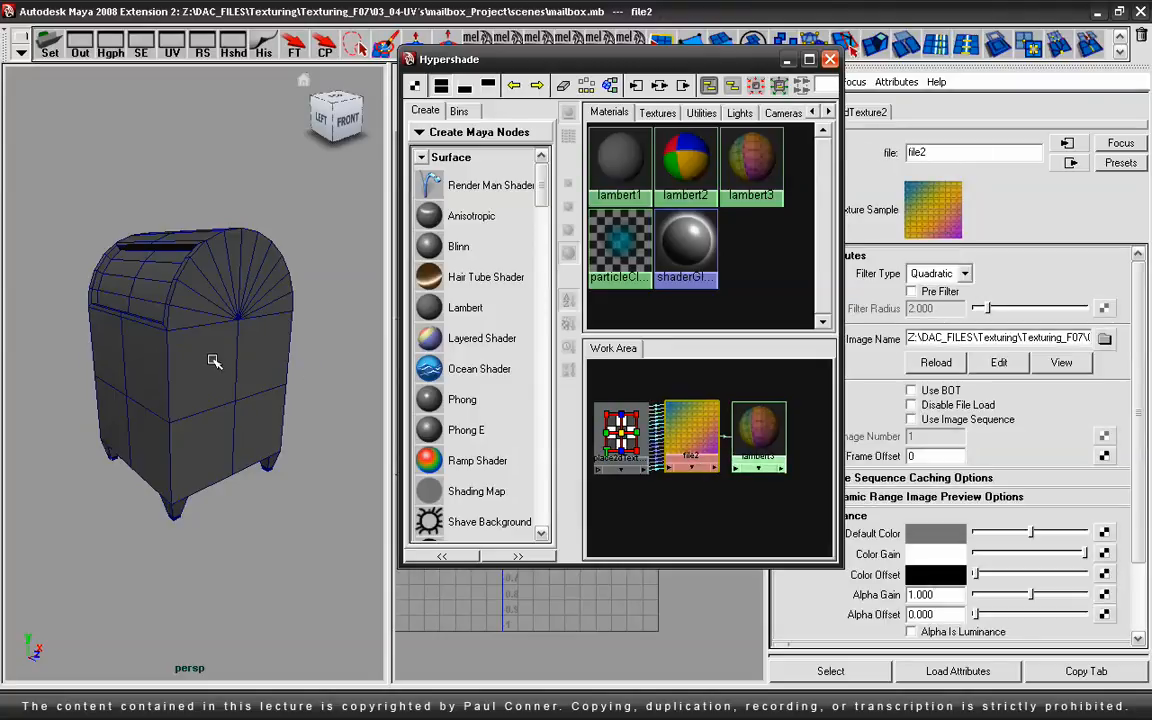
left_click(260, 557)
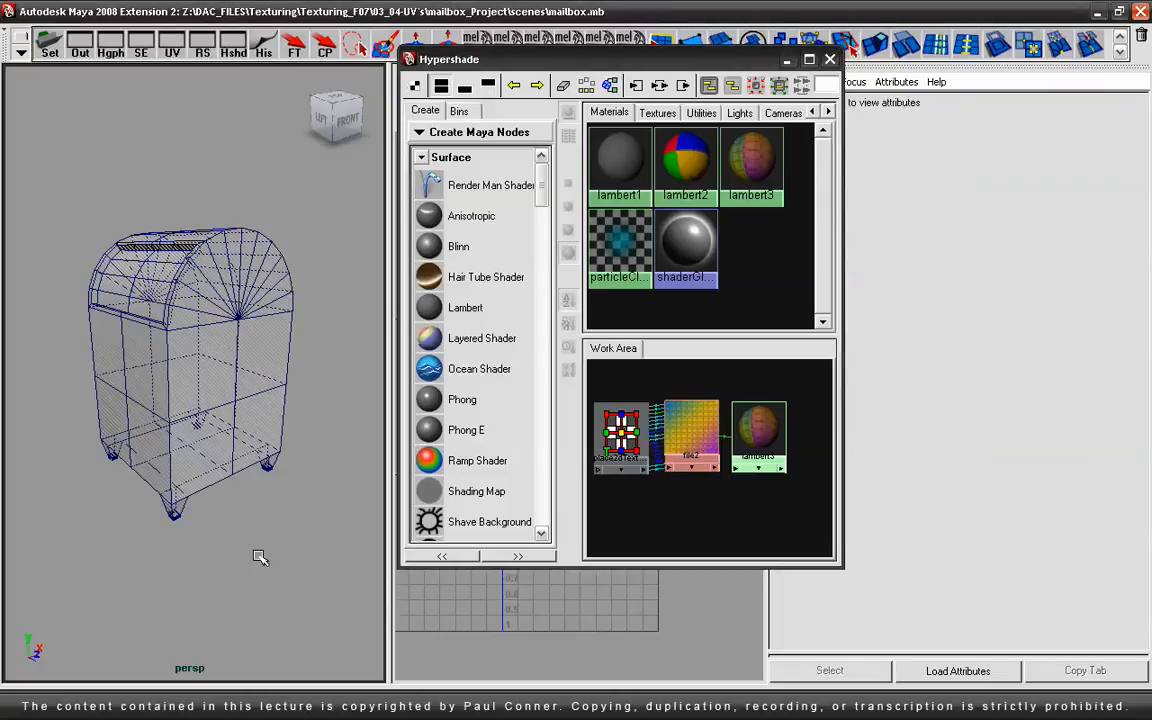
Step: Close Hypershade, turn off wireframe on shaded, and examine the mailbox from several sides in an enlarged perspective view
left_click(829, 60)
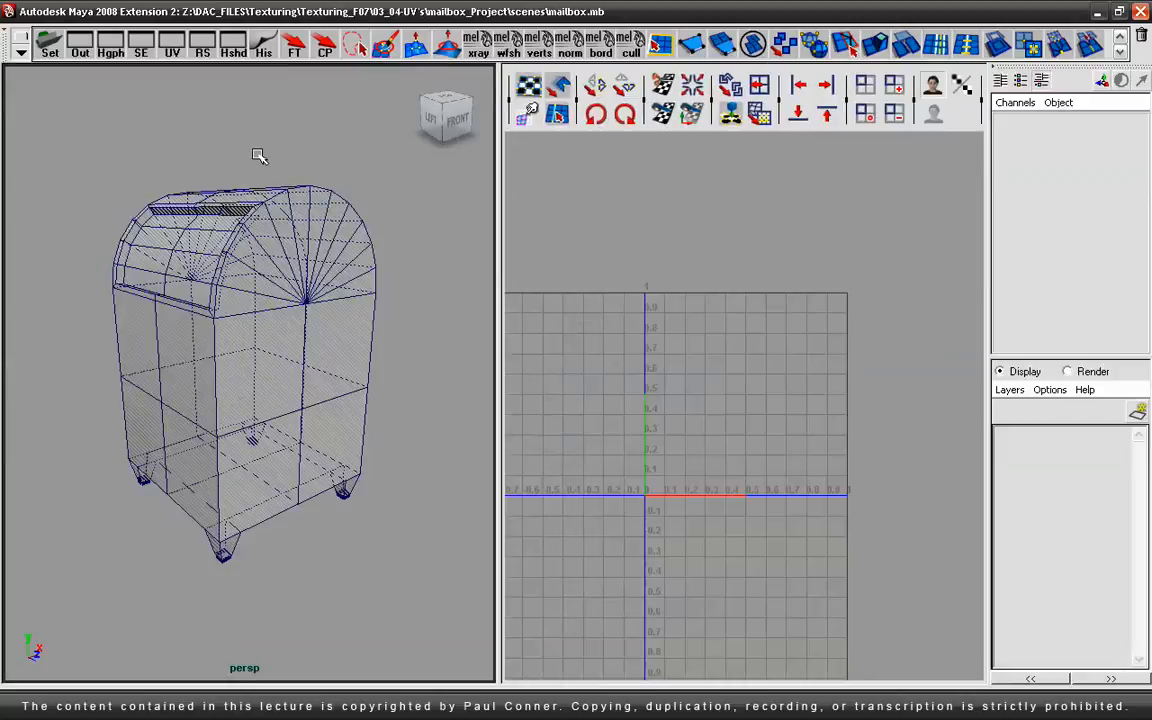
key("space")
right_click_drag(375, 357, 368, 315, "alt")
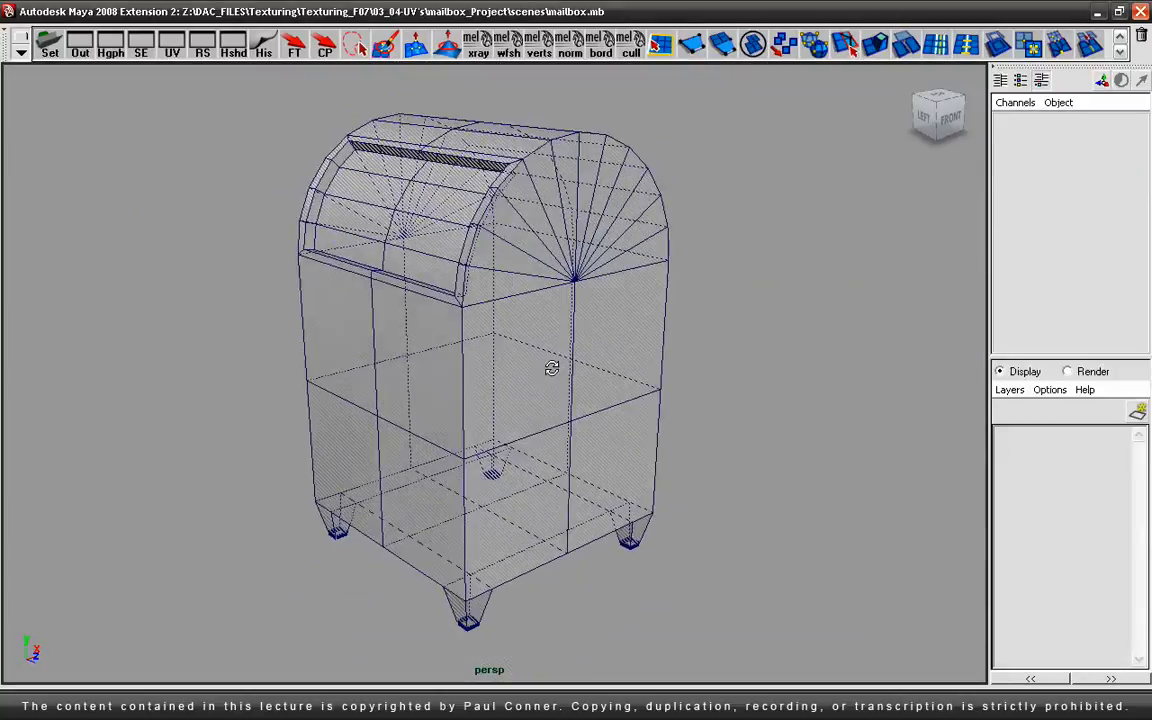
left_click_drag(487, 328, 502, 332, "alt")
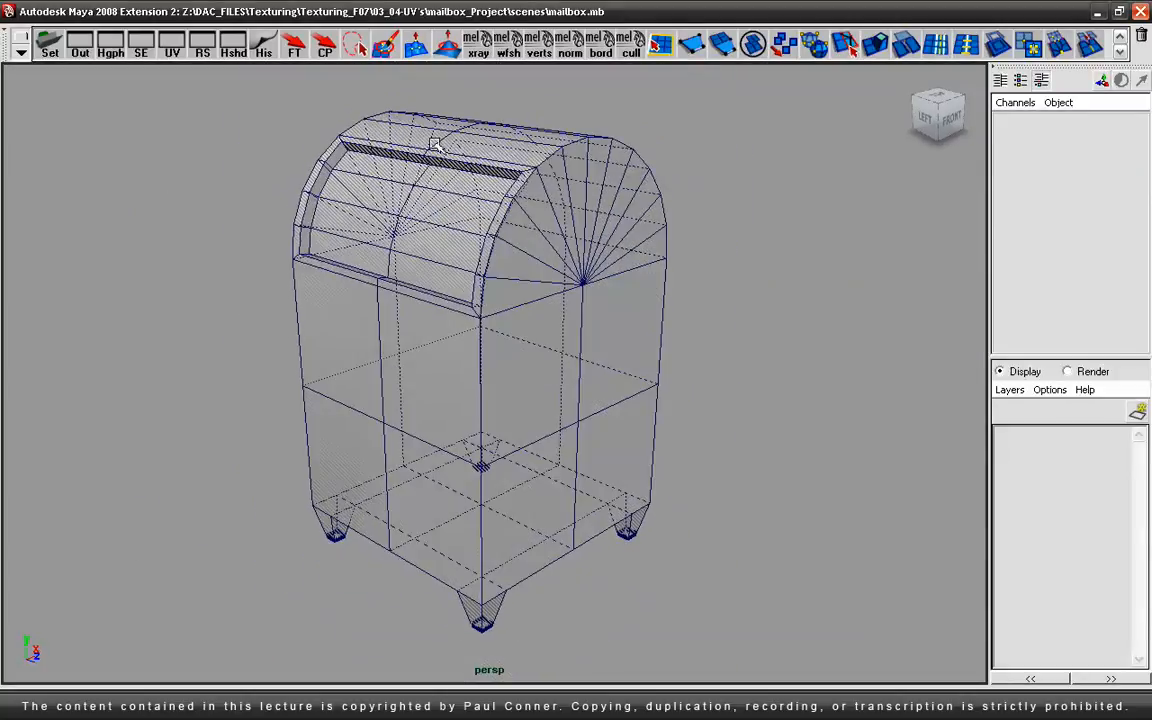
left_click(509, 47)
mouse_move(512, 251)
left_mouse_down("alt")
mouse_move(522, 323)
mouse_move(676, 291)
mouse_move(728, 265)
mouse_move(668, 285)
left_mouse_up("alt")
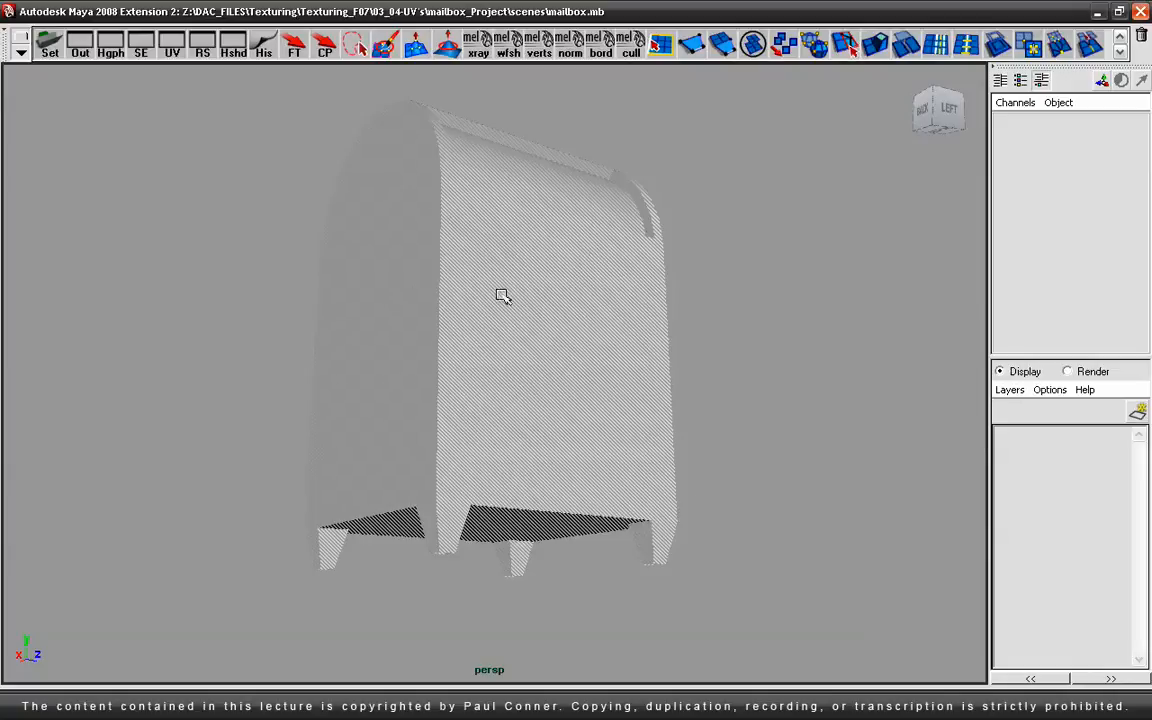
left_click_drag(579, 429, 440, 478, "alt")
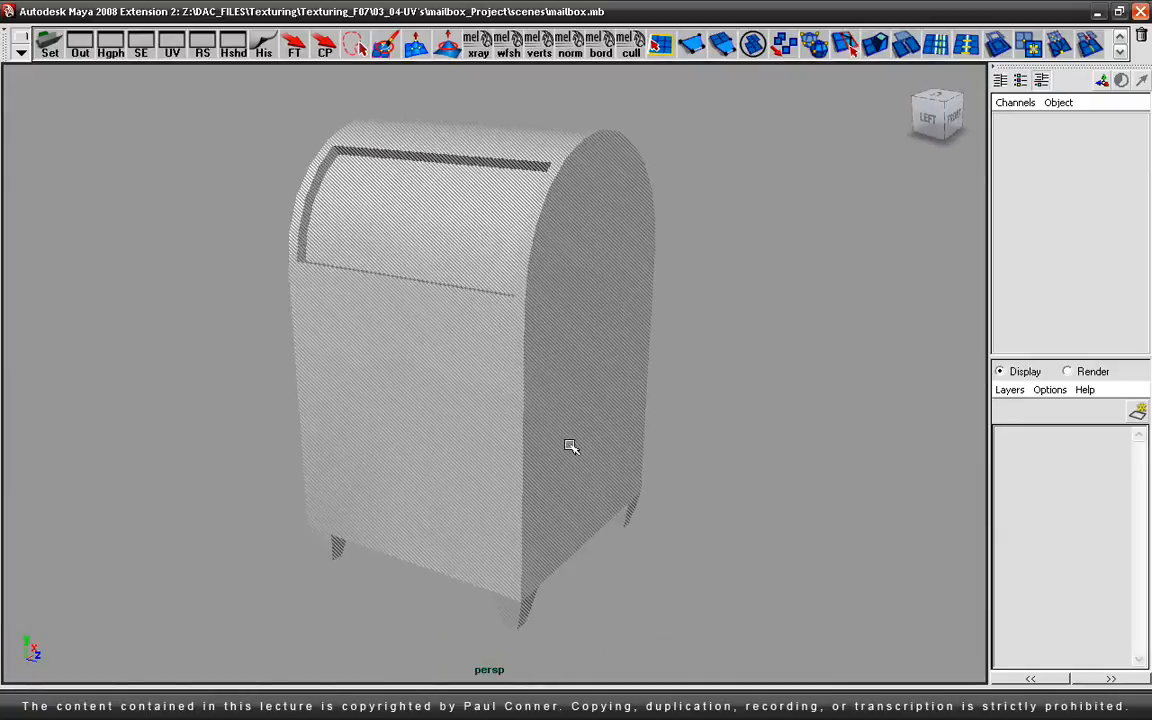
key("space")
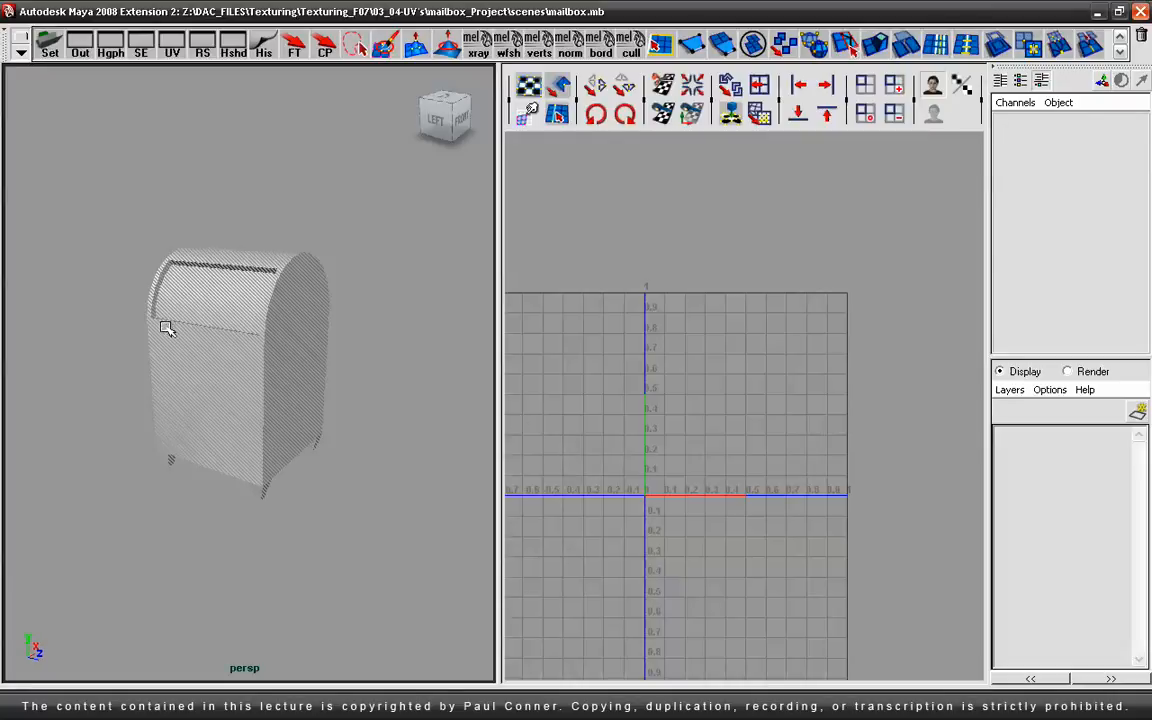
Step: Select the mailbox to show the grid texture in the UV editor, and display the model smooth shaded without textures
left_click(266, 385)
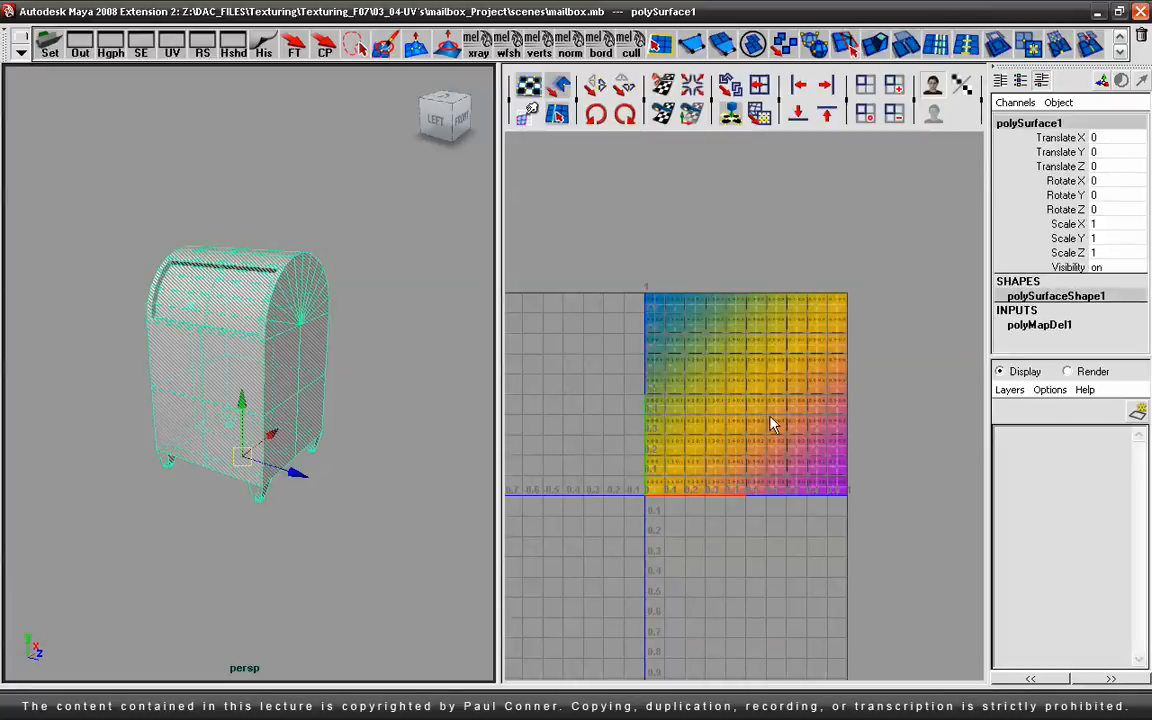
scroll(743, 396, "up", 4)
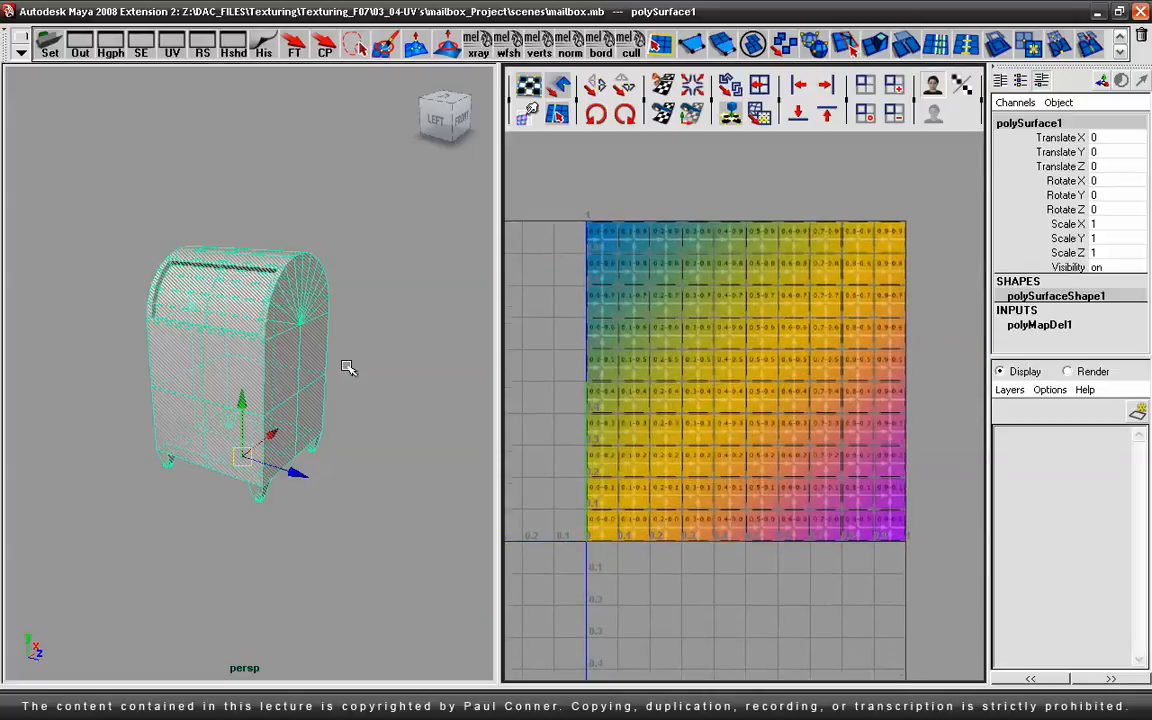
mouse_move(275, 375)
left_mouse_down("alt")
mouse_move(226, 399)
mouse_move(255, 385)
left_mouse_up("alt")
key("5")
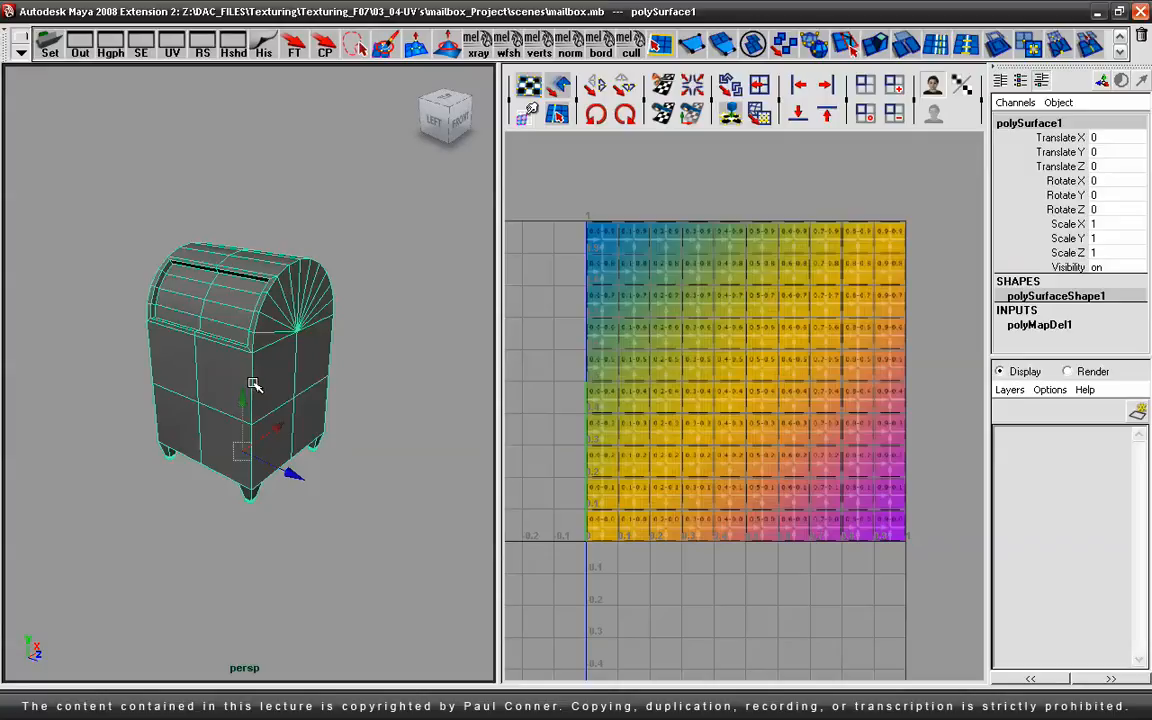
Step: Frame the selected mailbox and review the available Create UVs mapping methods, including Automatic Mapping
right_click_drag(222, 350, 370, 350, "alt")
middle_click_drag(346, 337, 335, 377, "alt")
left_click_drag(335, 377, 380, 347, "alt")
right_click_drag(380, 347, 329, 354, "alt")
middle_click_drag(329, 354, 324, 341, "alt")
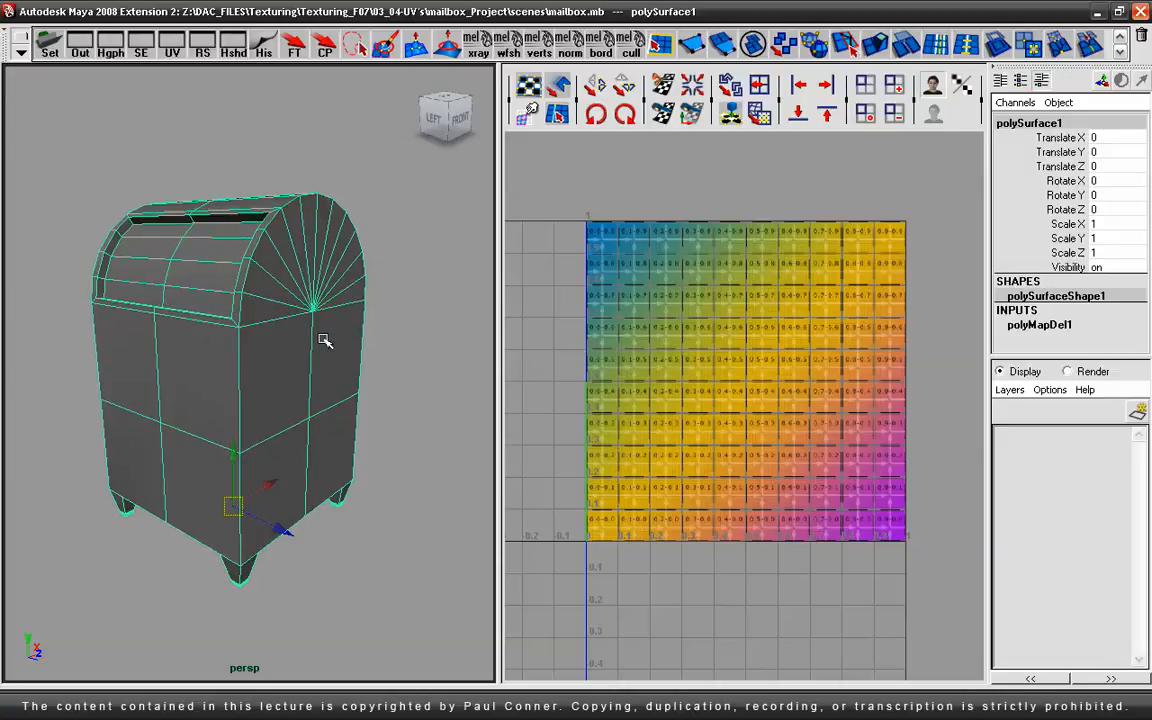
left_click_drag(318, 333, 255, 342, "alt")
left_click_drag(373, 319, 355, 318, "alt")
key("space")
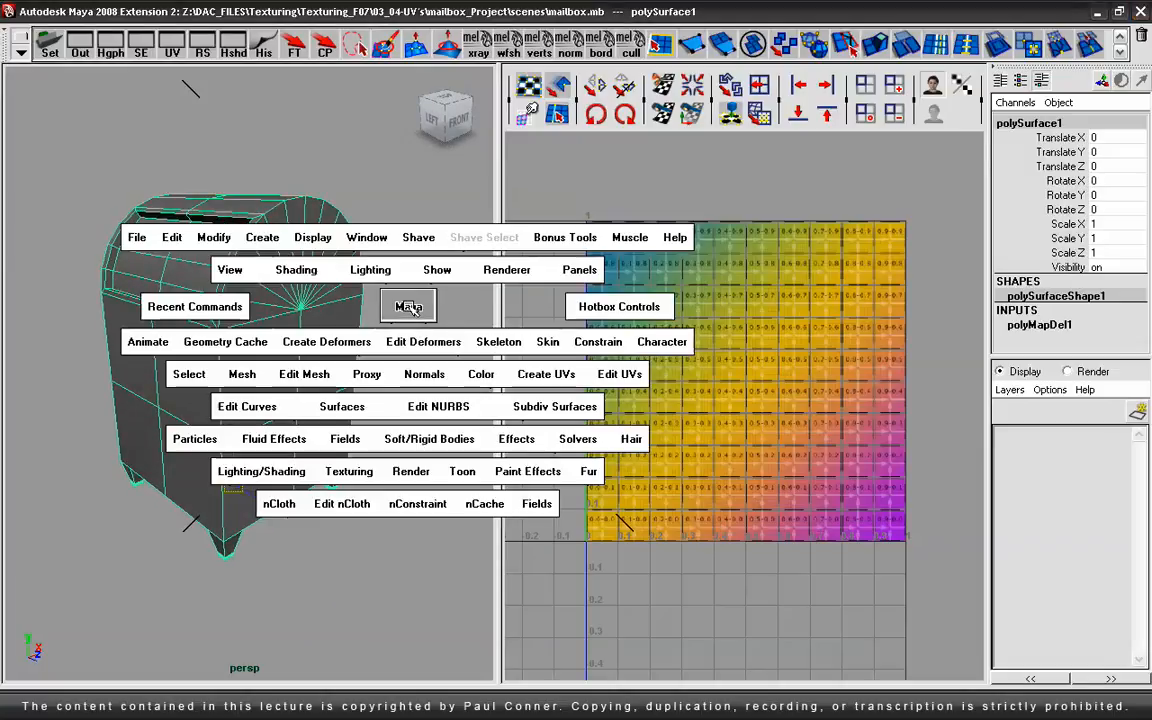
left_click(545, 374)
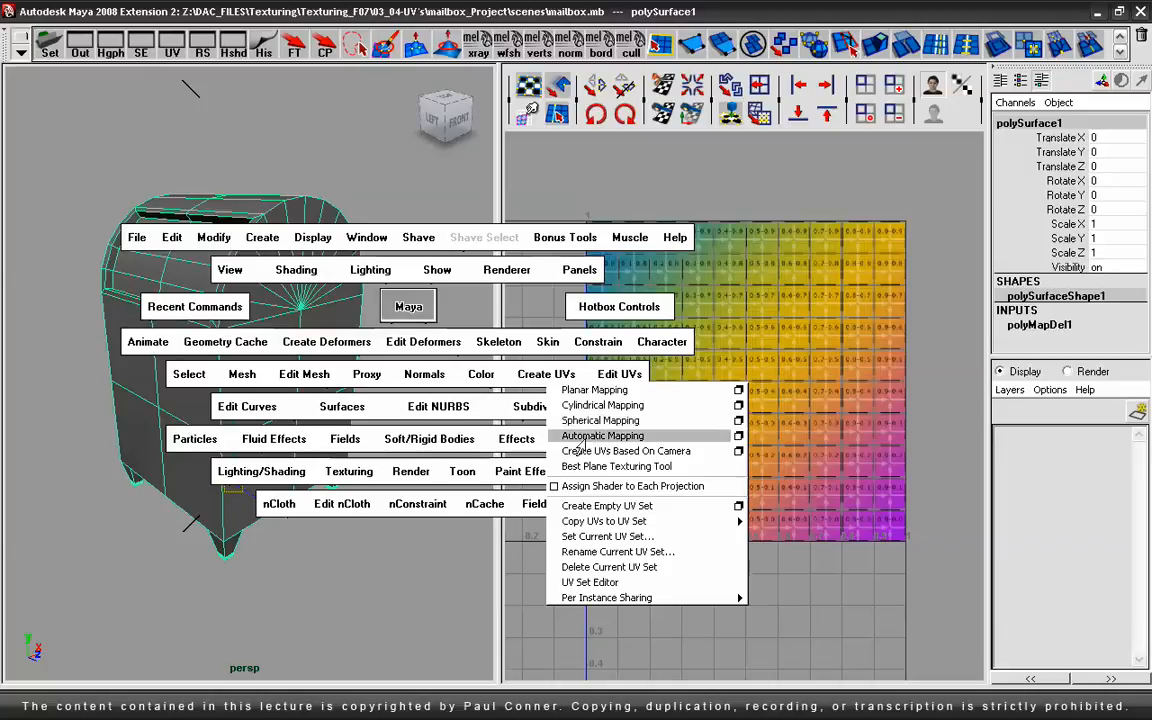
key("space")
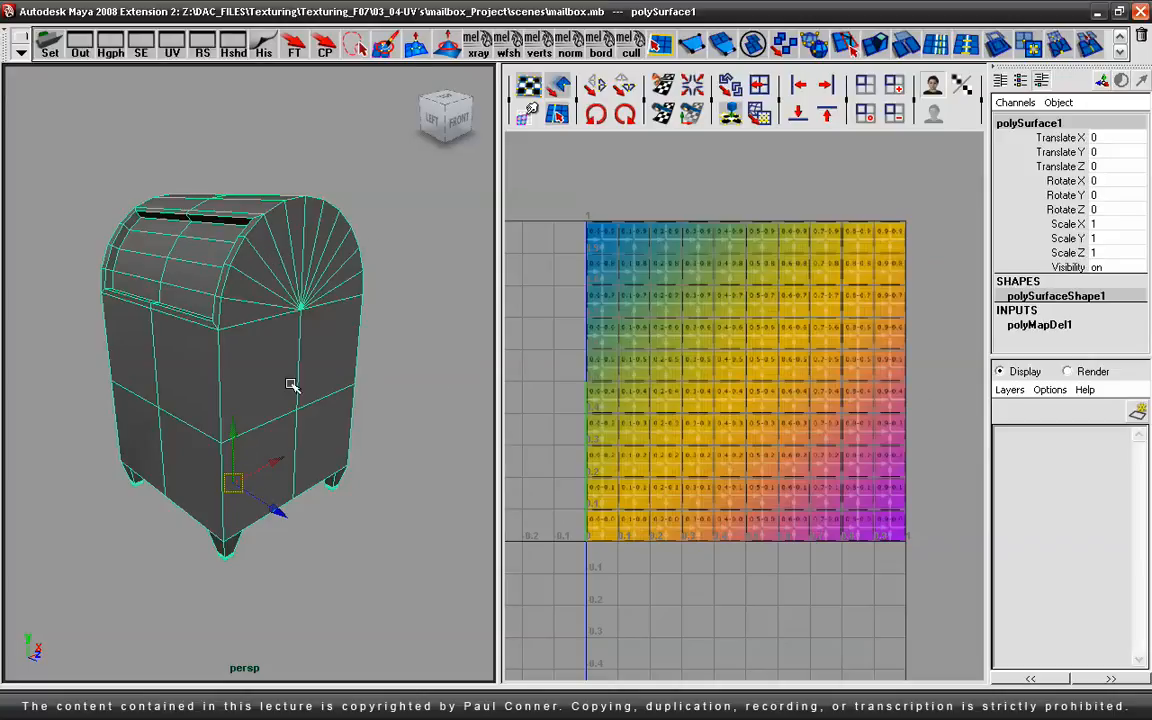
Step: Examine the mailbox's front, sides and curved top from several angles in the perspective view
right_click_drag(270, 391, 287, 393, "alt")
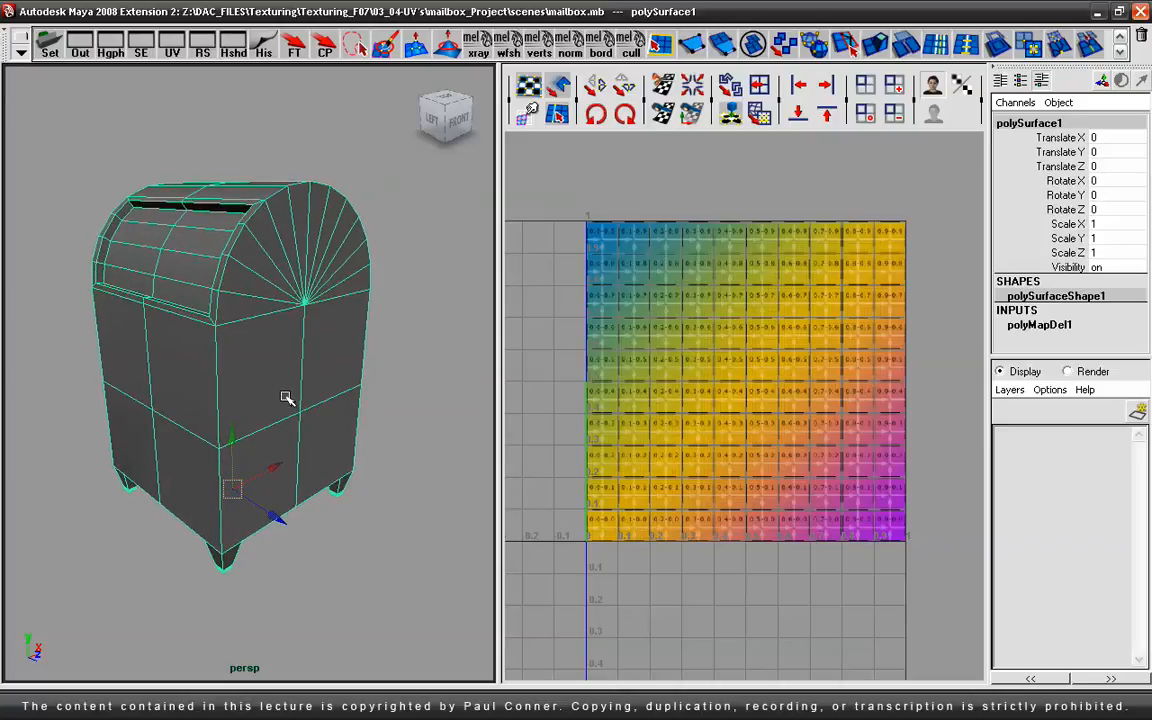
left_click_drag(287, 396, 262, 401, "alt")
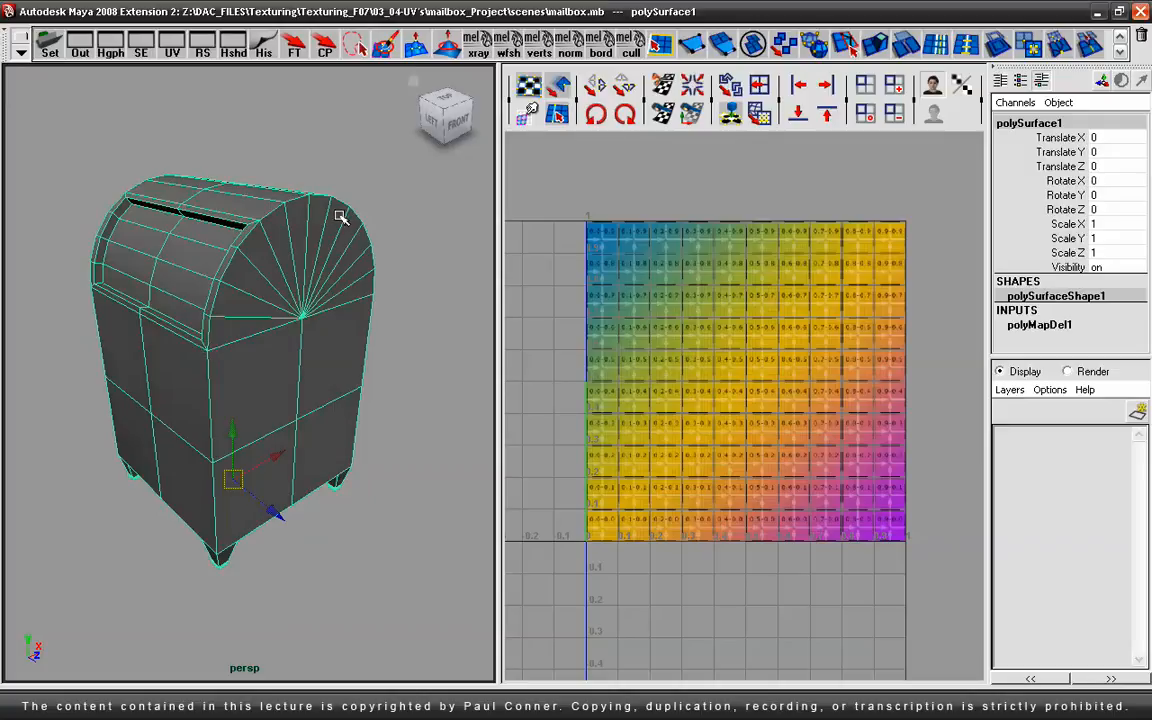
mouse_move(340, 217)
left_mouse_down("alt")
mouse_move(298, 288)
mouse_move(346, 232)
left_mouse_up("alt")
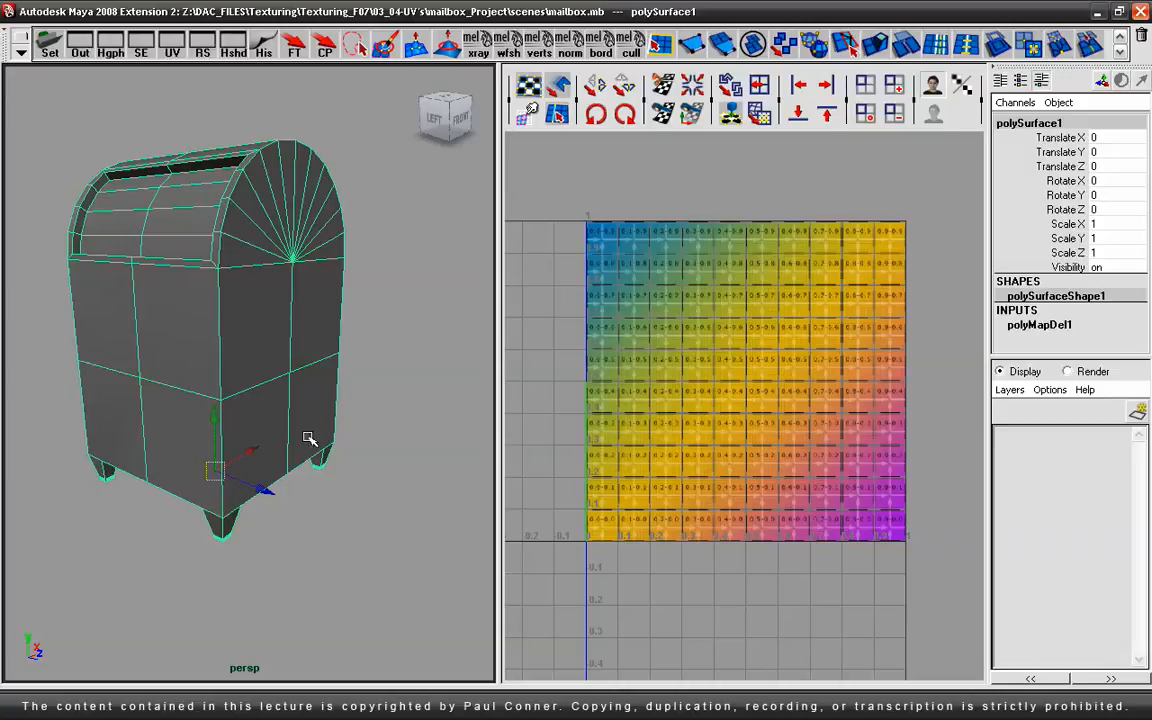
left_click_drag(301, 354, 373, 342, "alt")
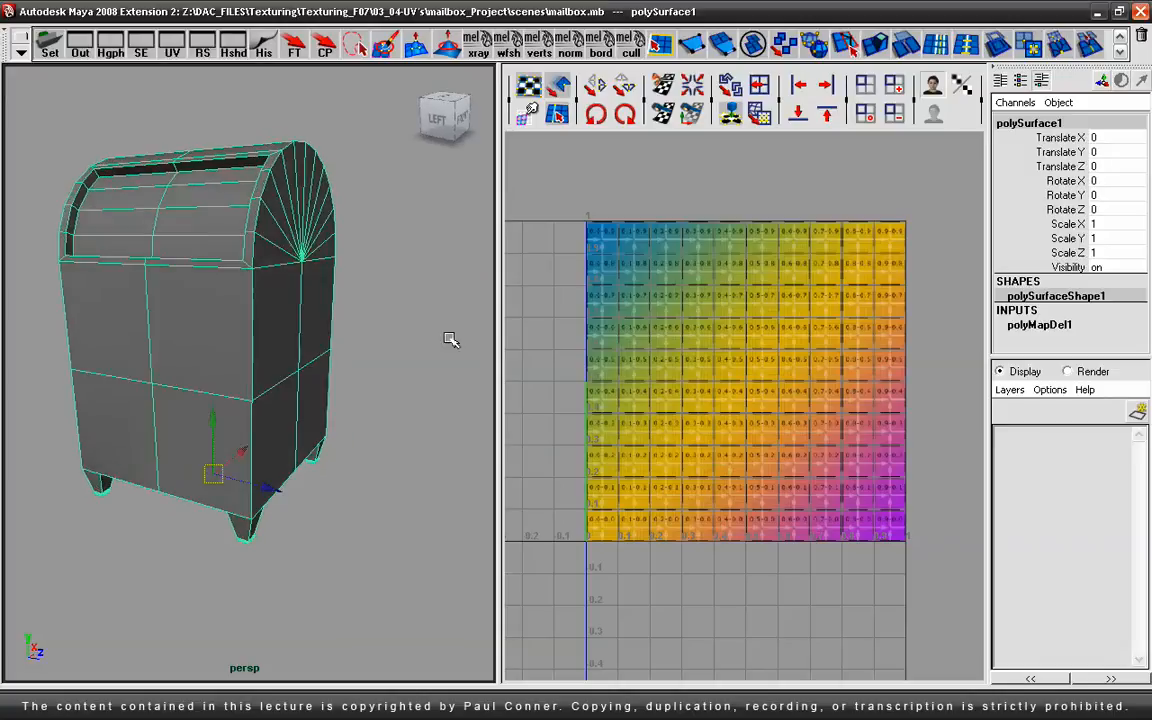
left_click_drag(296, 303, 389, 329, "alt")
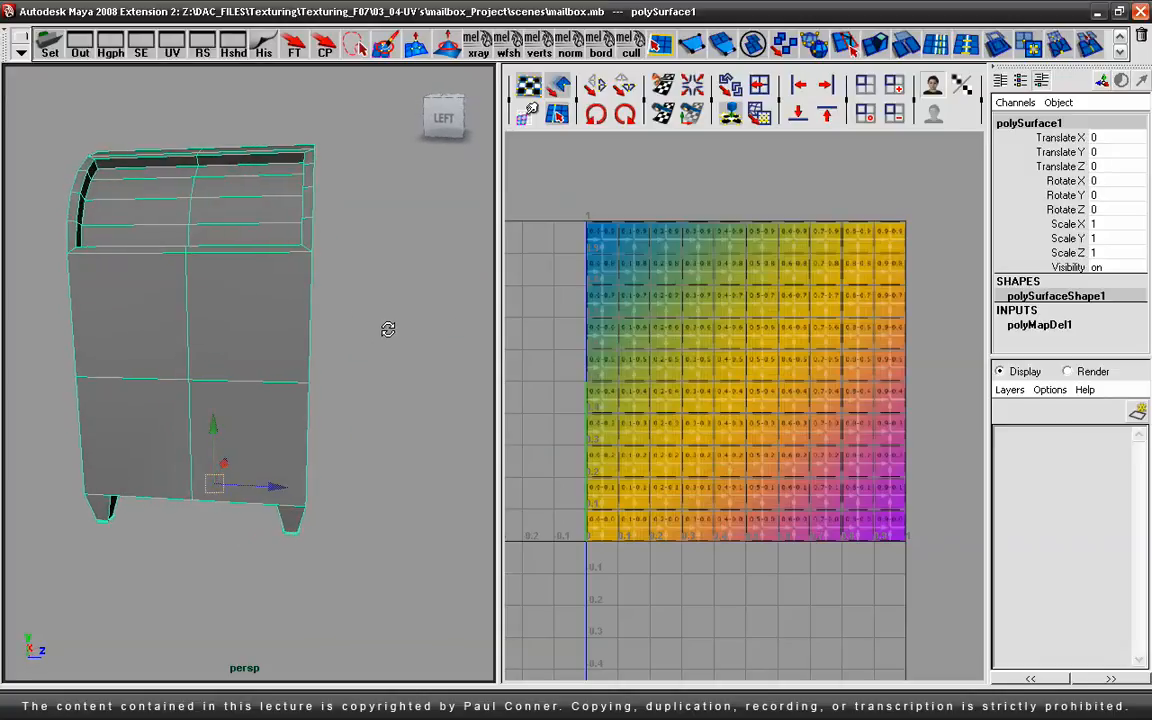
left_click_drag(320, 452, 355, 260, "alt")
left_click_drag(278, 420, 234, 324, "alt")
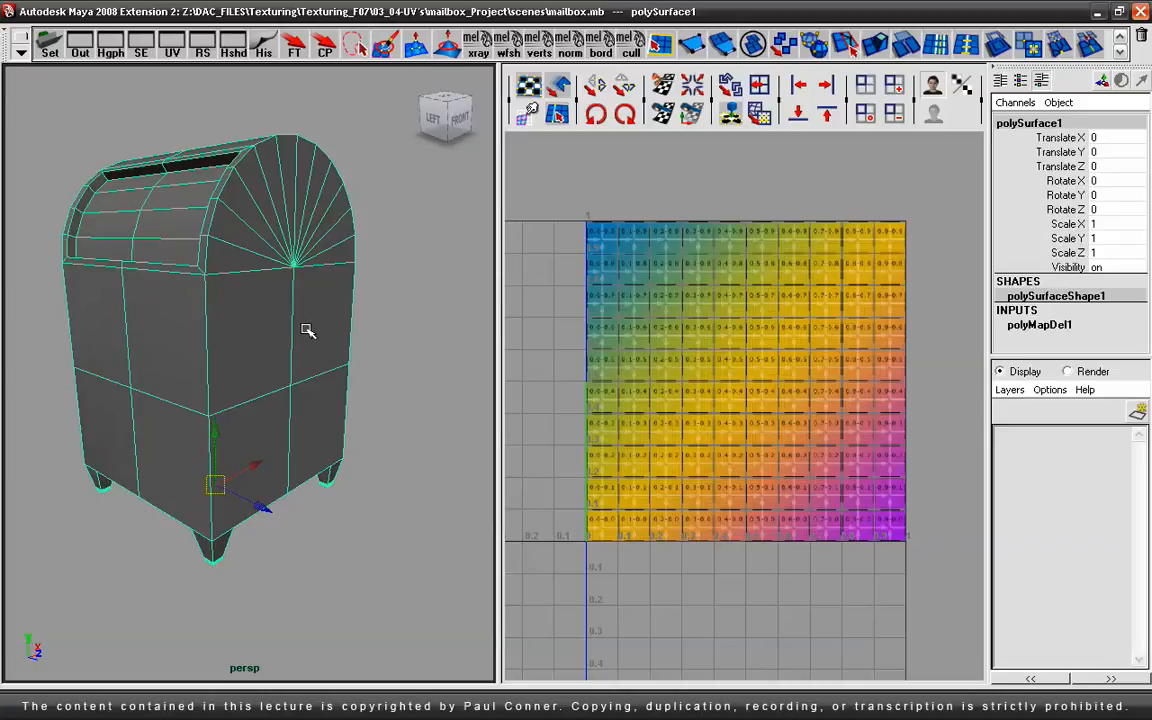
left_click_drag(280, 230, 265, 288, "alt")
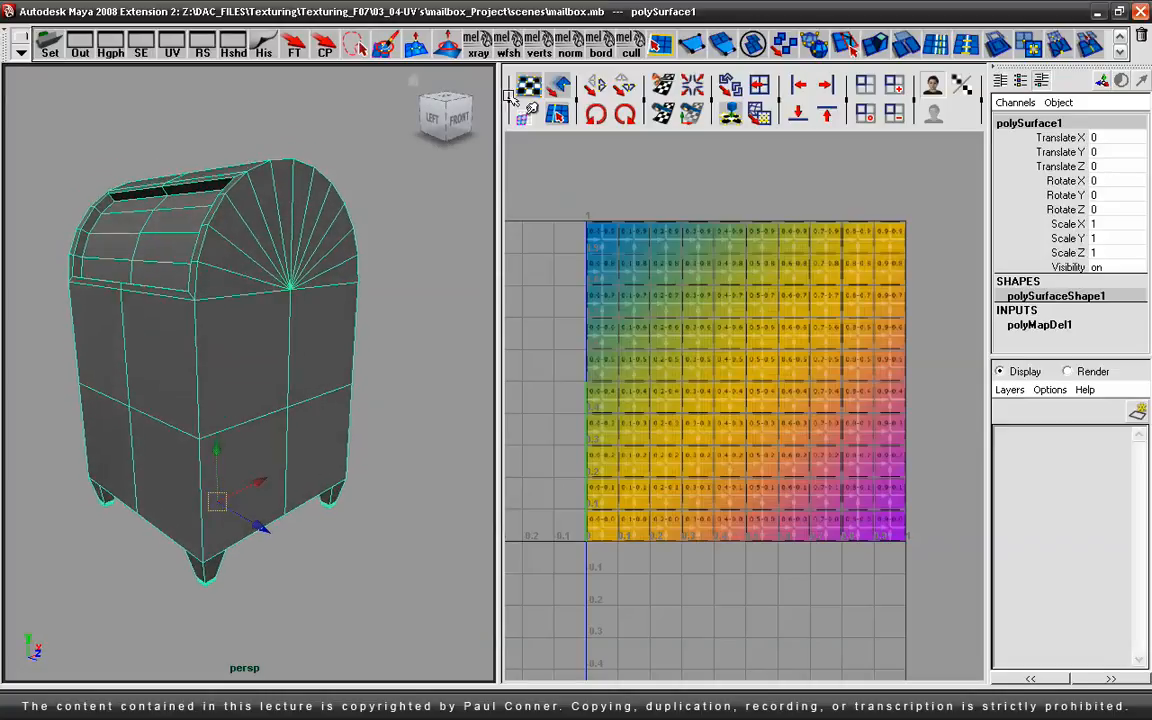
Step: Paint-select all faces on the mailbox's flat arched side, including the leg faces, in face mode with an enlarged, framed perspective view
left_click(385, 45)
right_click_drag(241, 322, 290, 373)
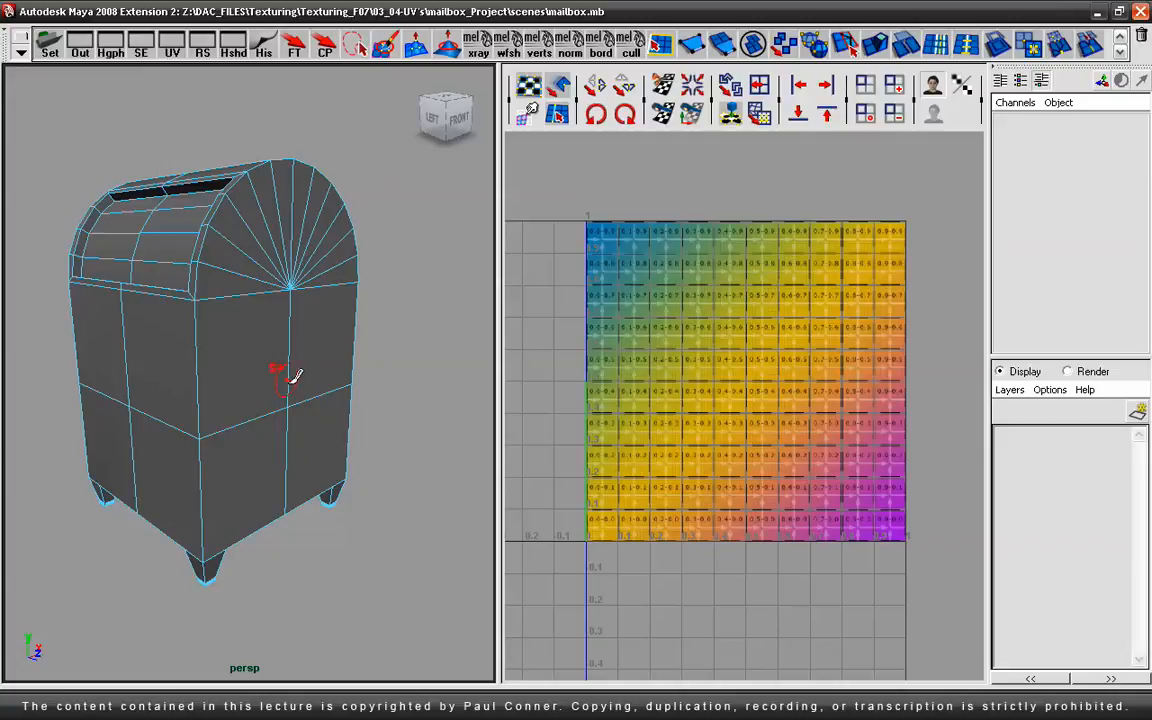
left_click(245, 330)
key("space")
key("space")
key("space")
key("f")
mouse_move(485, 347)
left_mouse_down("alt")
mouse_move(483, 216)
mouse_move(597, 116)
mouse_move(609, 180)
mouse_move(551, 157)
mouse_move(514, 236)
mouse_move(609, 329)
mouse_move(612, 476)
mouse_move(455, 527)
mouse_move(507, 355)
mouse_move(463, 365)
mouse_move(420, 440)
mouse_move(360, 476)
left_mouse_up("alt")
left_click_drag(636, 465, 640, 435, "alt")
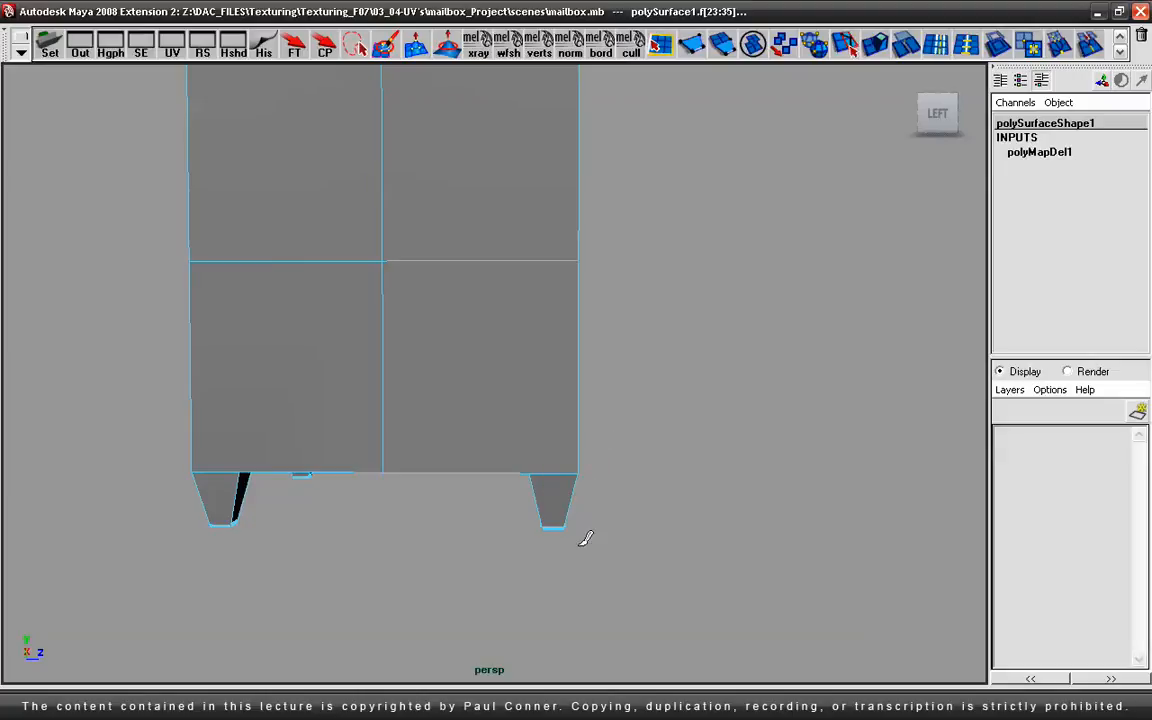
Step: Check the arched side's face selection down to the legs, and return to the side-by-side perspective and UV editor layout
left_click_drag(465, 406, 432, 411, "alt")
left_click_drag(465, 494, 485, 369, "alt")
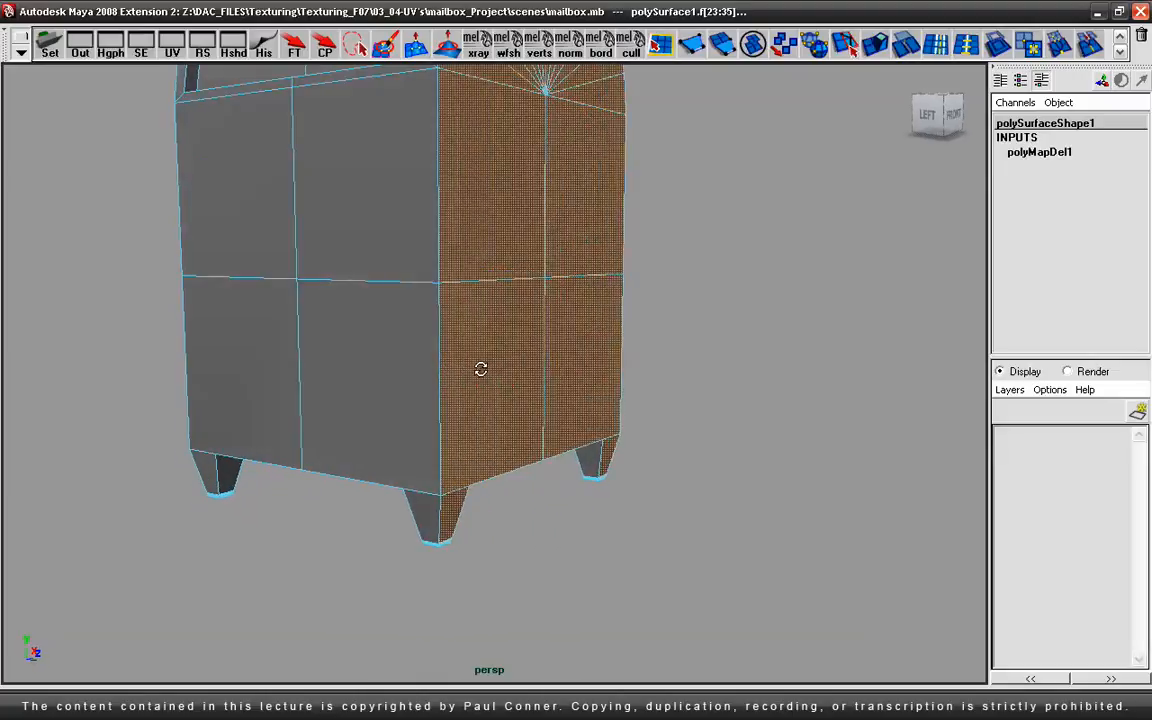
right_click_drag(485, 369, 496, 332, "alt")
left_click_drag(496, 332, 442, 422, "alt")
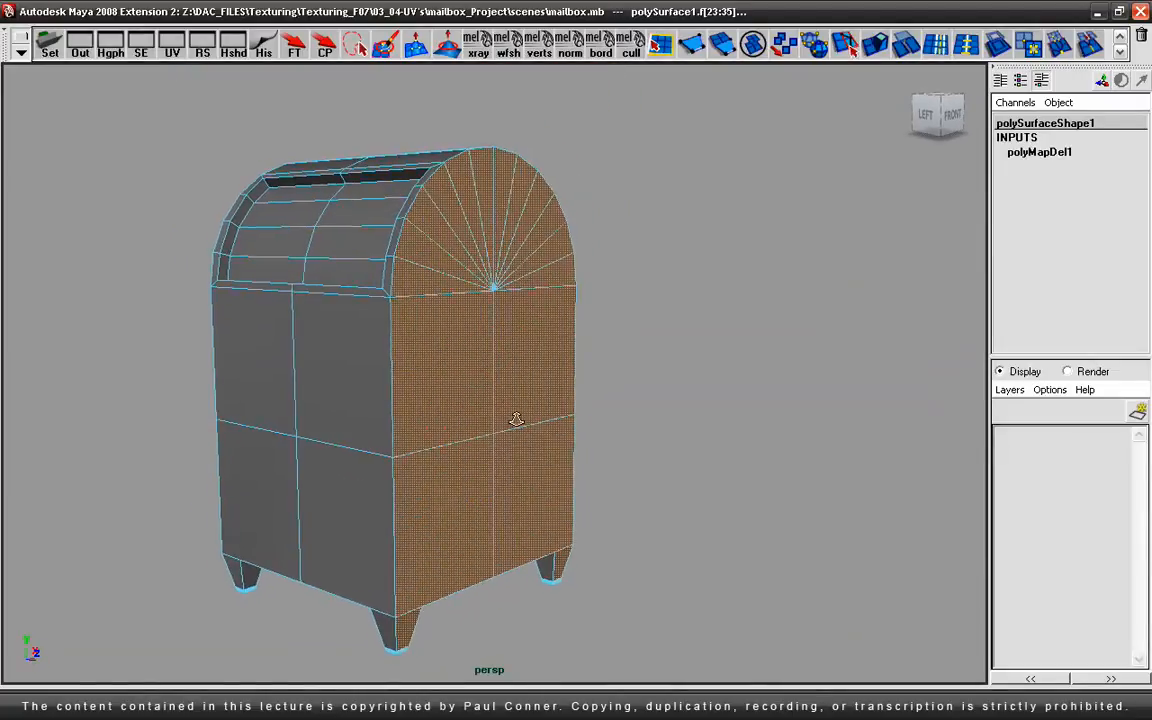
left_click_drag(518, 418, 442, 393, "alt")
key("space")
left_click_drag(296, 379, 298, 334, "alt")
right_click_drag(298, 334, 360, 334, "alt")
left_click_drag(360, 334, 313, 350, "alt")
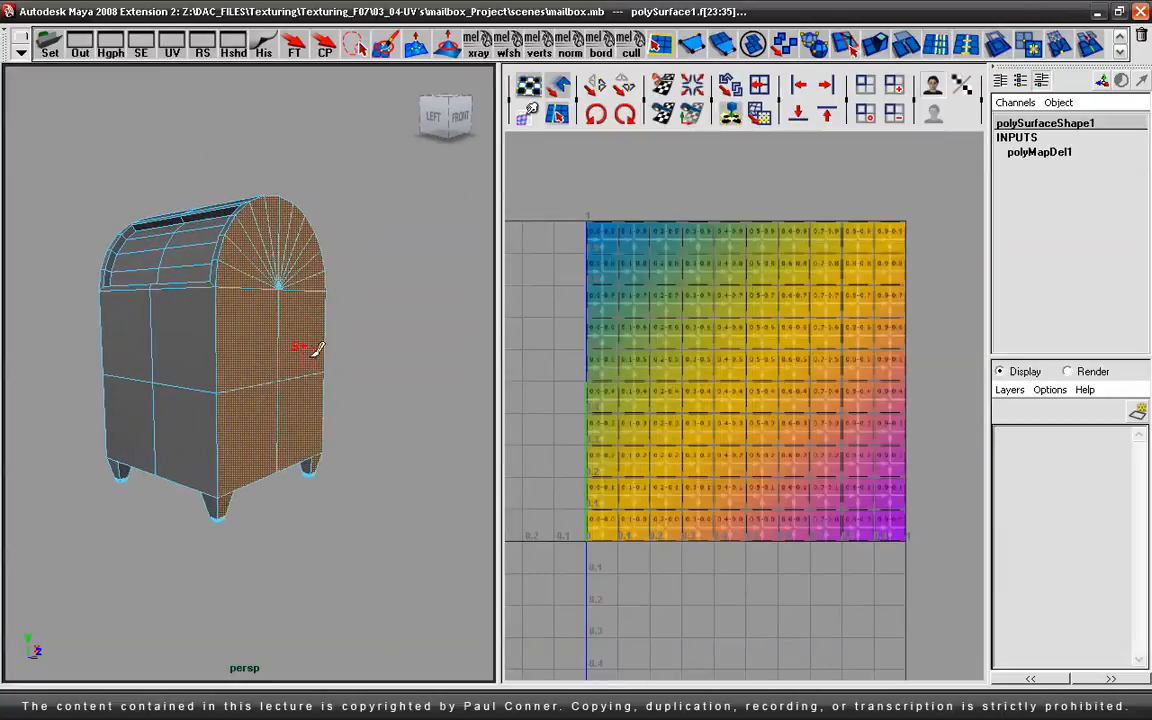
Step: Apply Planar Mapping to the selected arched side faces and inspect the projection manipulator up close
key("space")
left_click(481, 409)
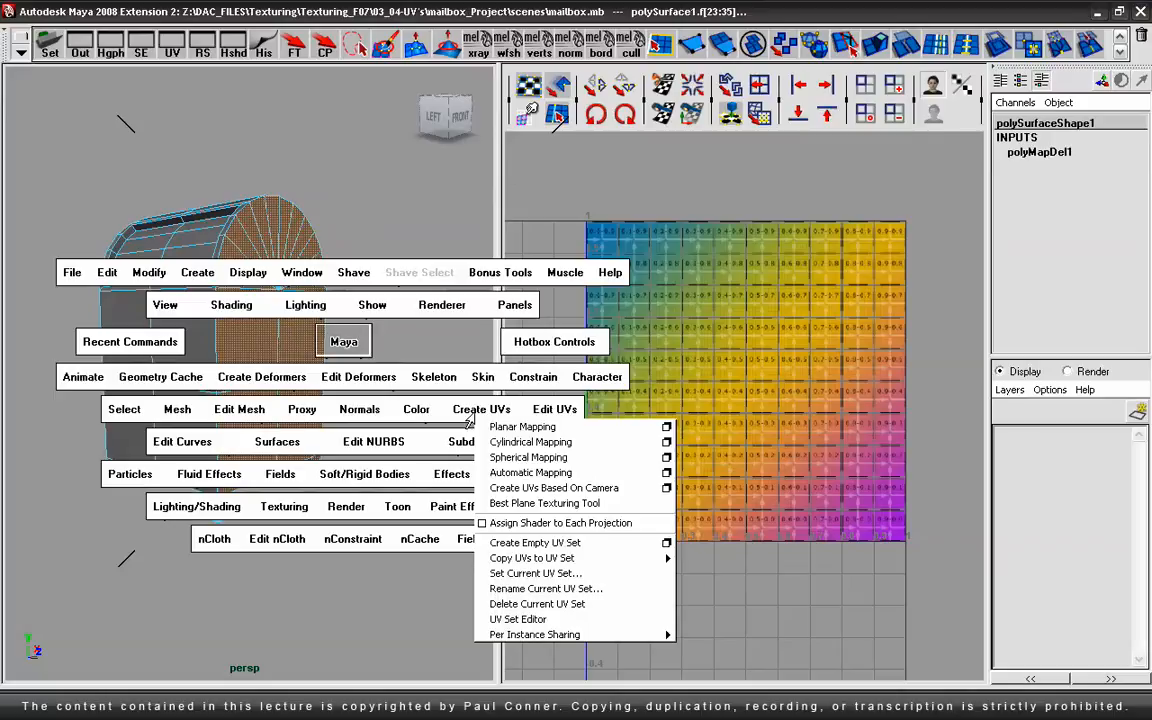
left_click(523, 427)
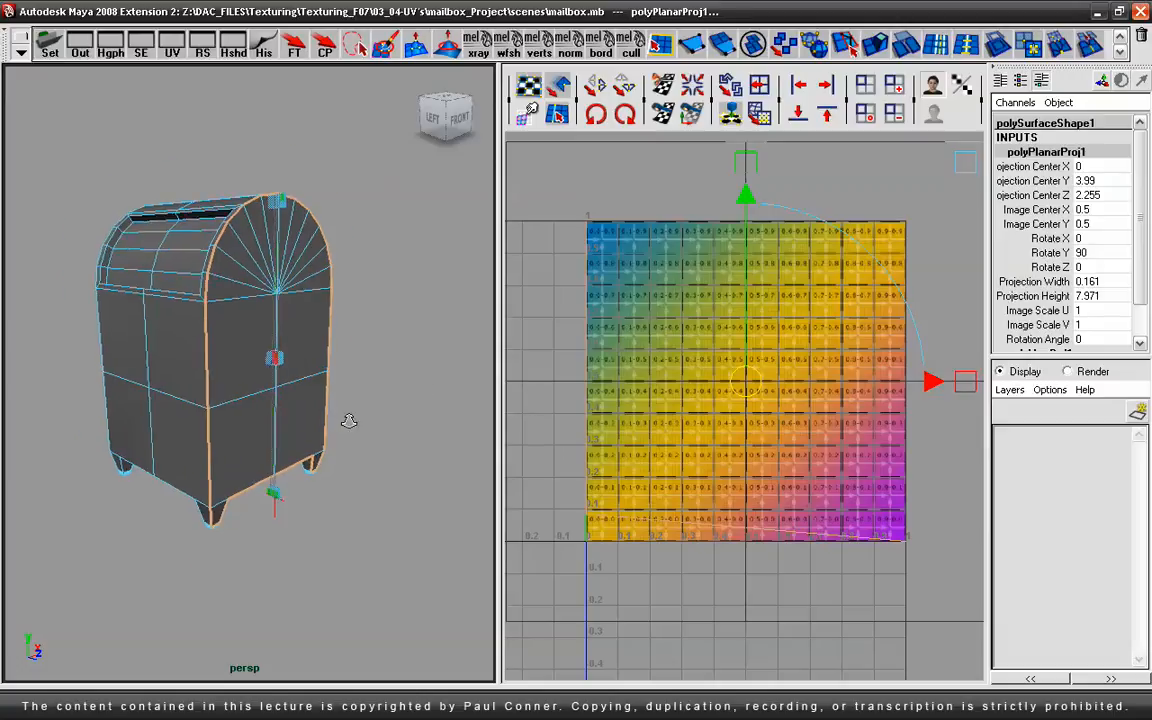
right_click_drag(338, 421, 496, 416, "alt")
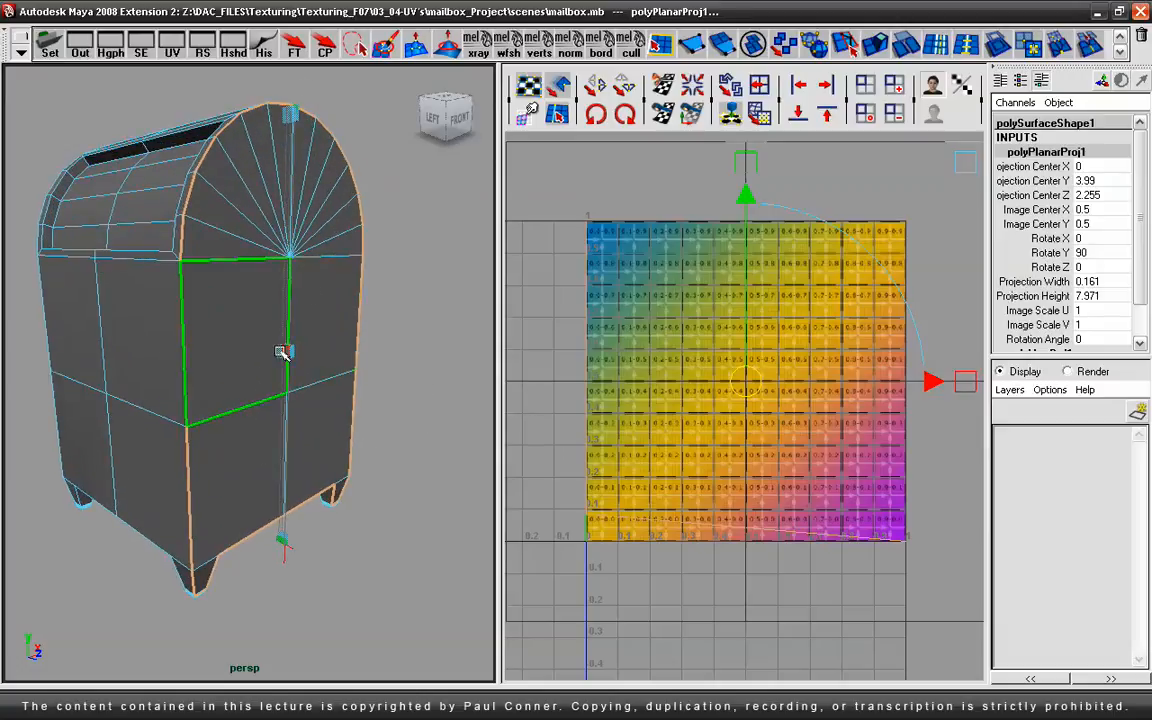
left_click_drag(360, 548, 478, 527, "alt")
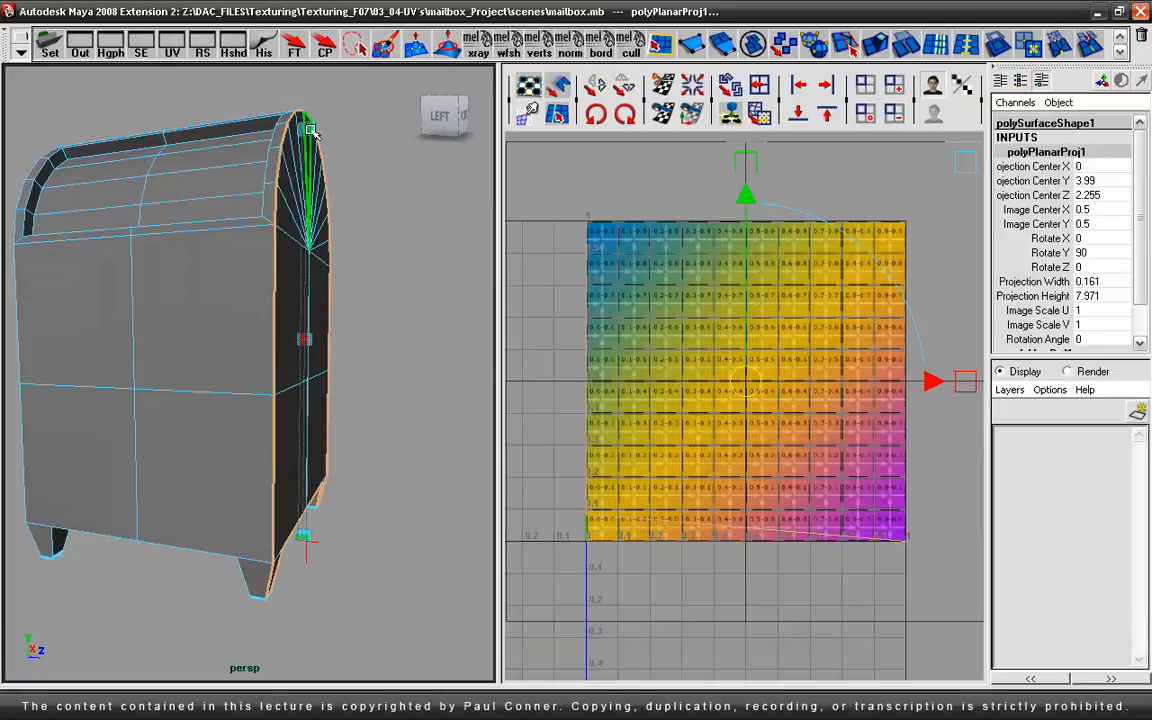
left_click_drag(336, 544, 338, 570, "alt")
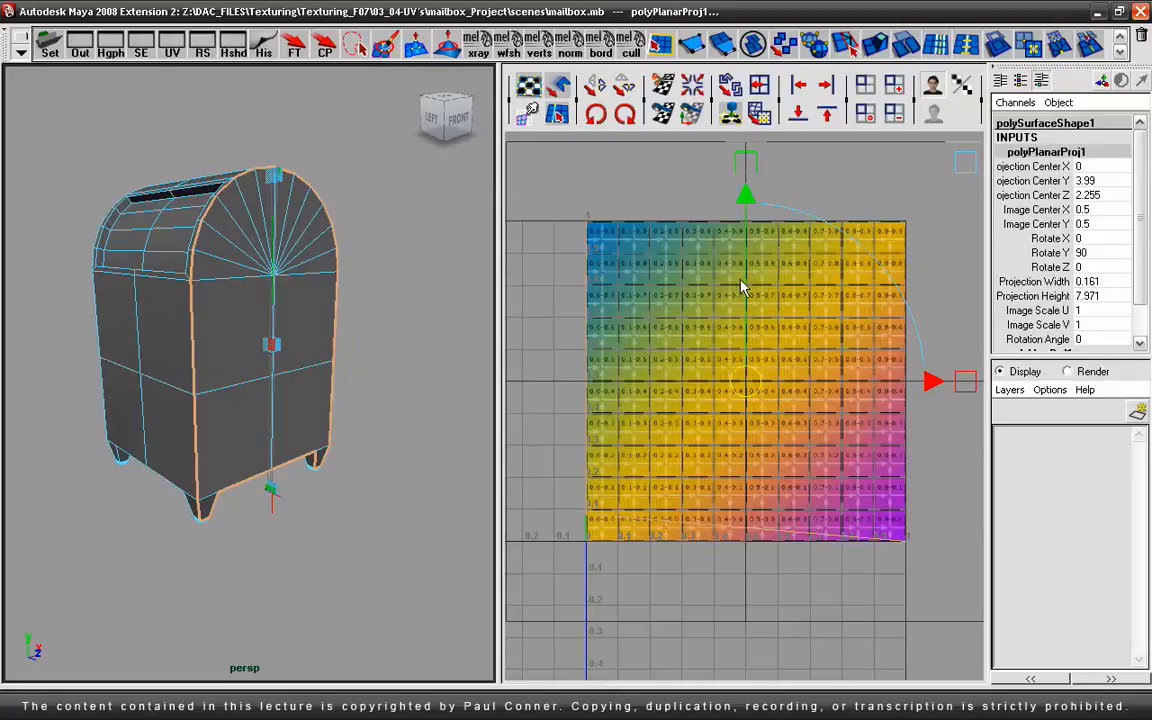
Step: Enlarge the attribute area to show every planar projection attribute, and compare the projection's orientation with the mailbox's arched side
left_click_drag(1093, 357, 1117, 451)
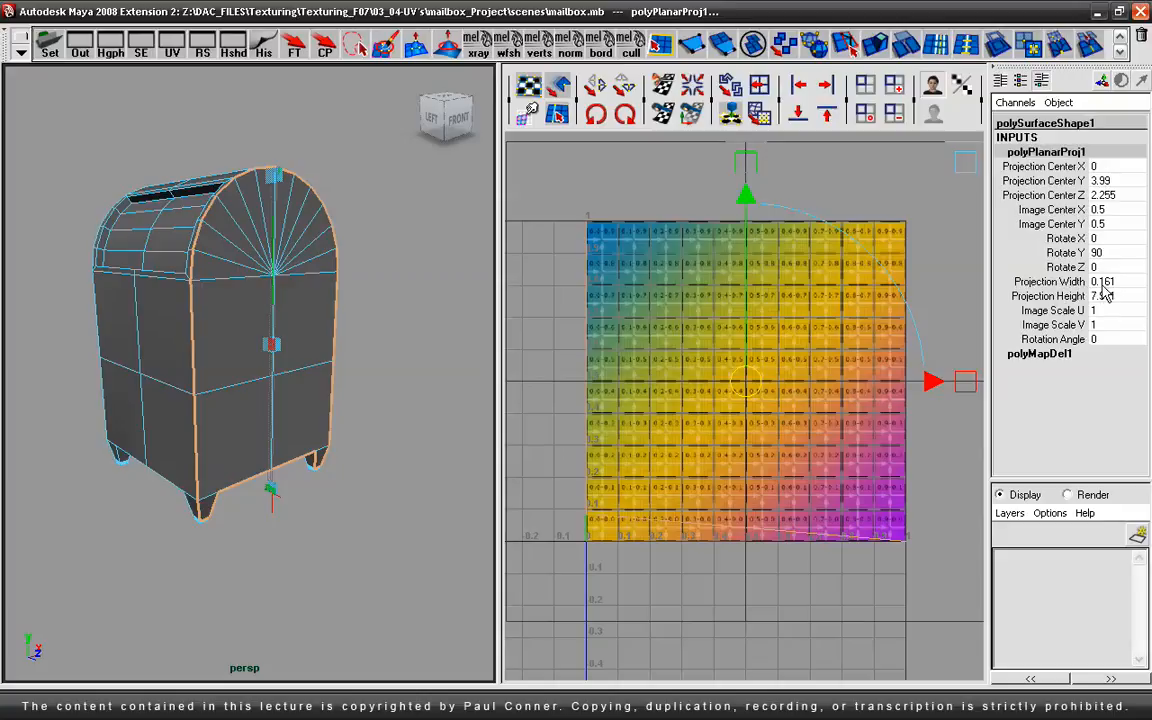
left_click_drag(450, 339, 466, 338, "alt")
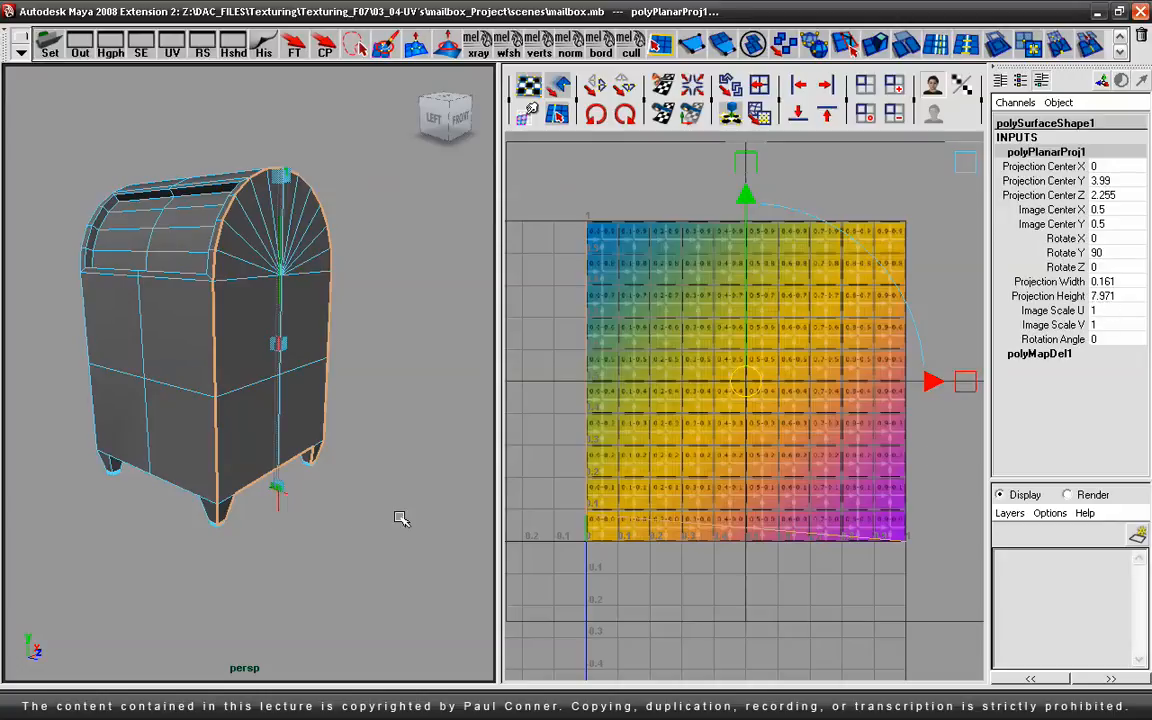
left_click_drag(305, 478, 277, 476, "alt")
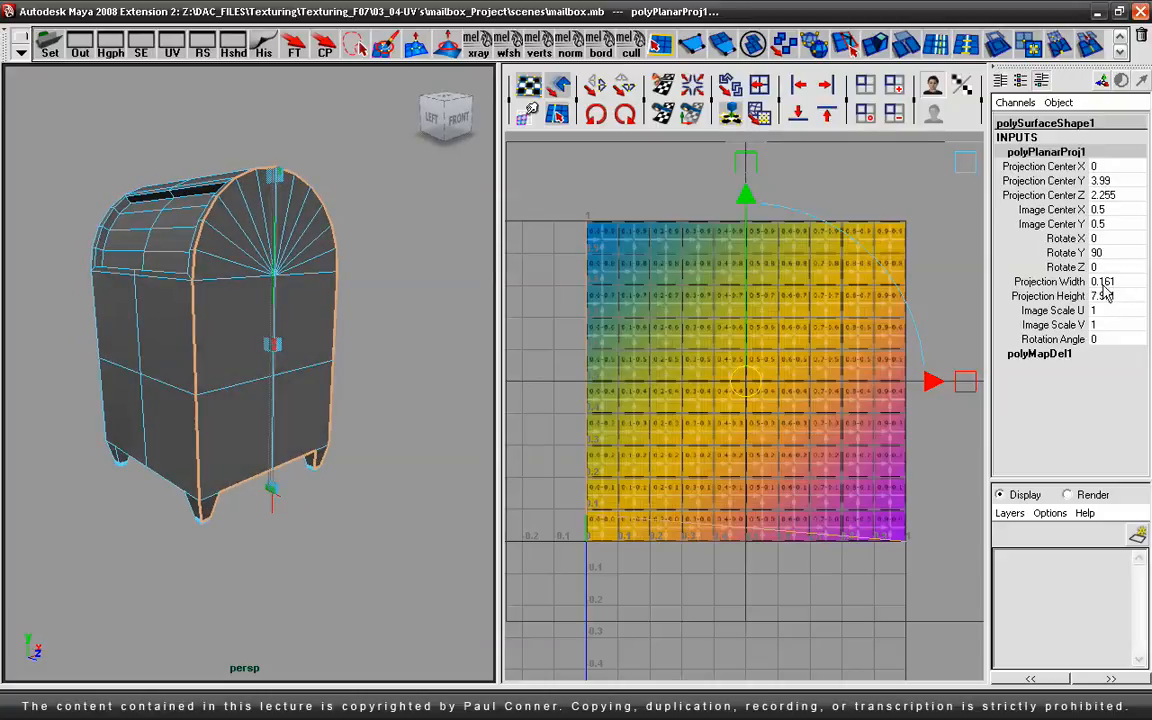
left_click_drag(331, 308, 369, 344, "alt")
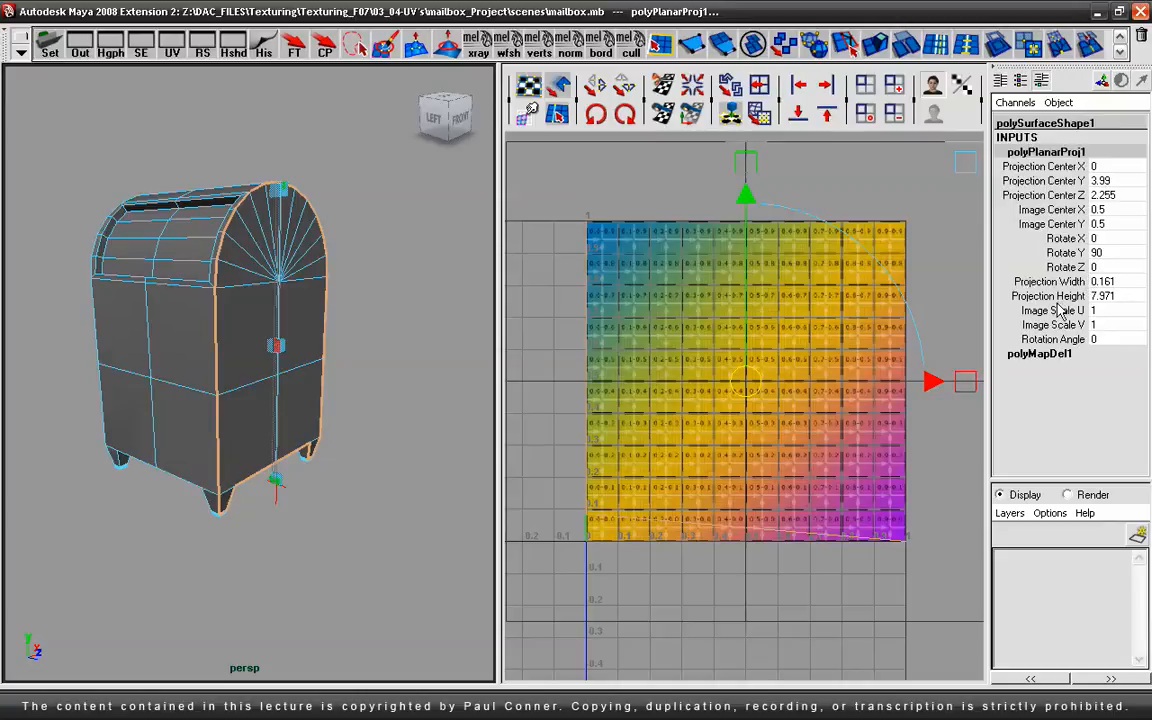
Step: Set both the planar projection's width and height to 20 and view the whole projection plane
left_click_drag(1104, 281, 1116, 295)
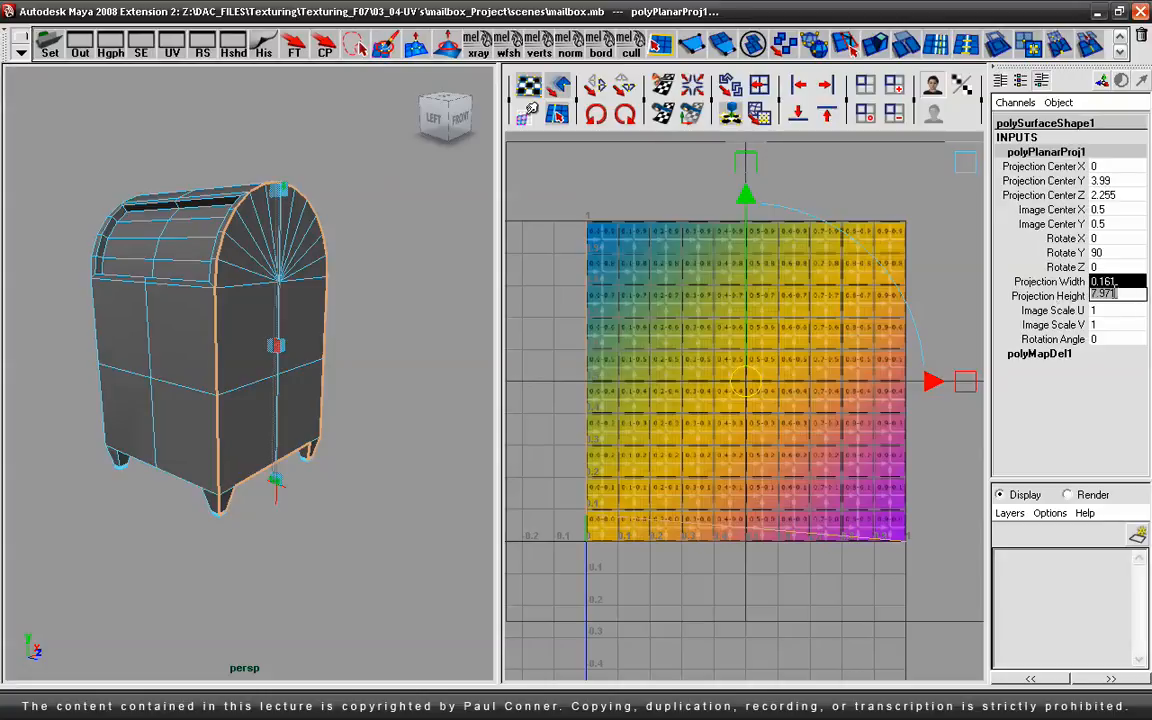
type("20")
key("Return")
right_click_drag(381, 437, 200, 447, "alt")
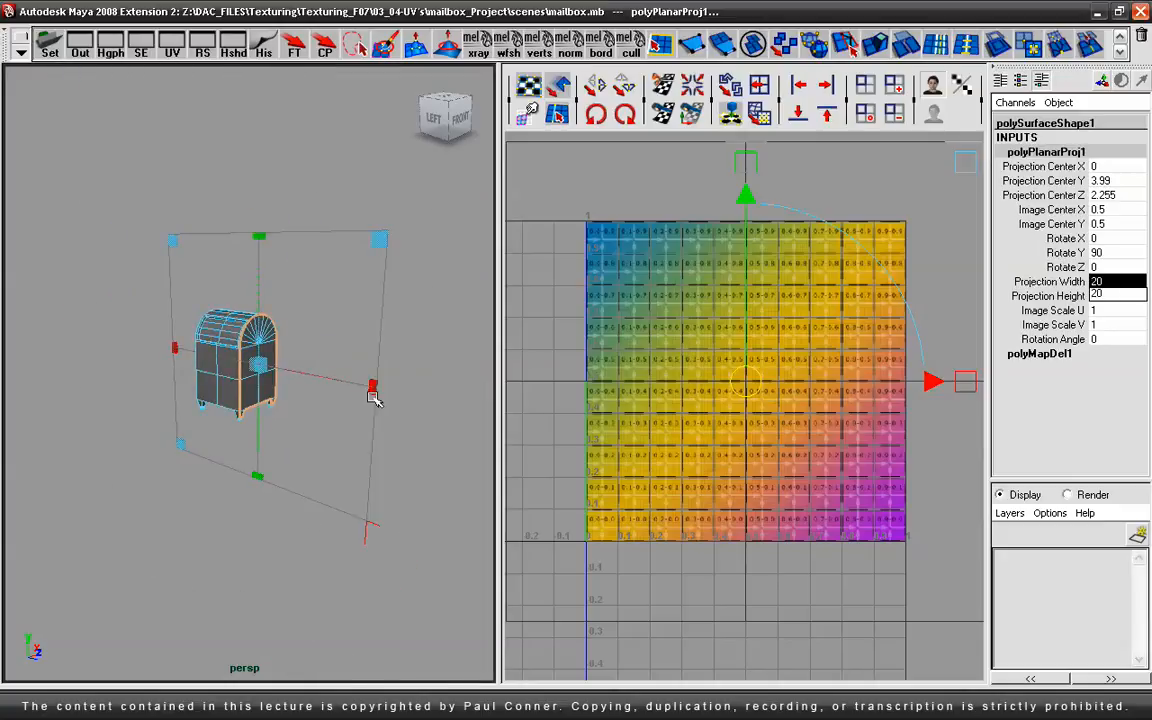
Step: Try a projection width of 1.6 and return the width to 20
left_click(1119, 283)
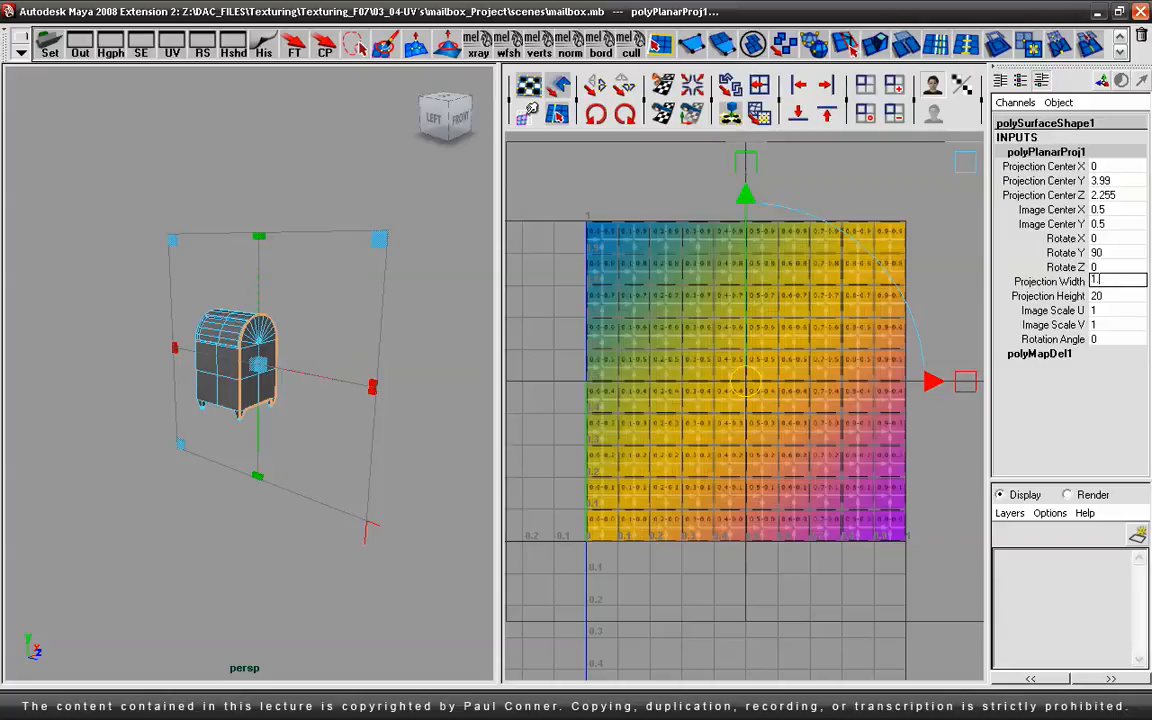
key("Return")
left_click_drag(347, 483, 291, 424, "alt")
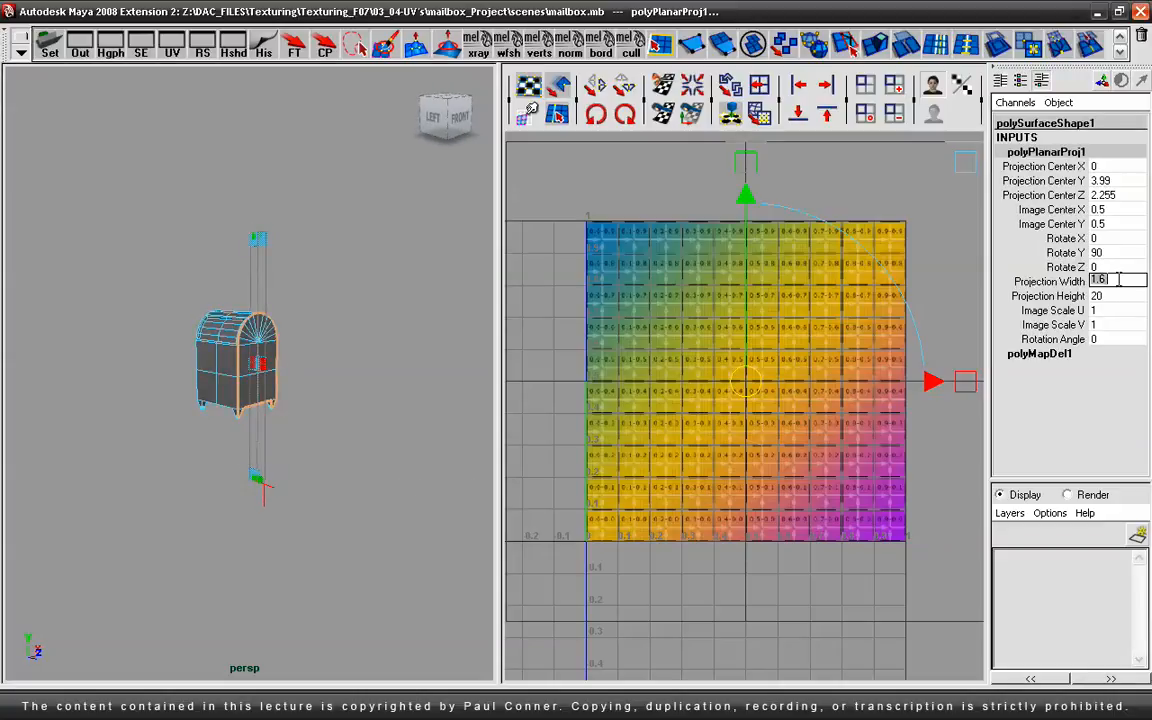
key("Return")
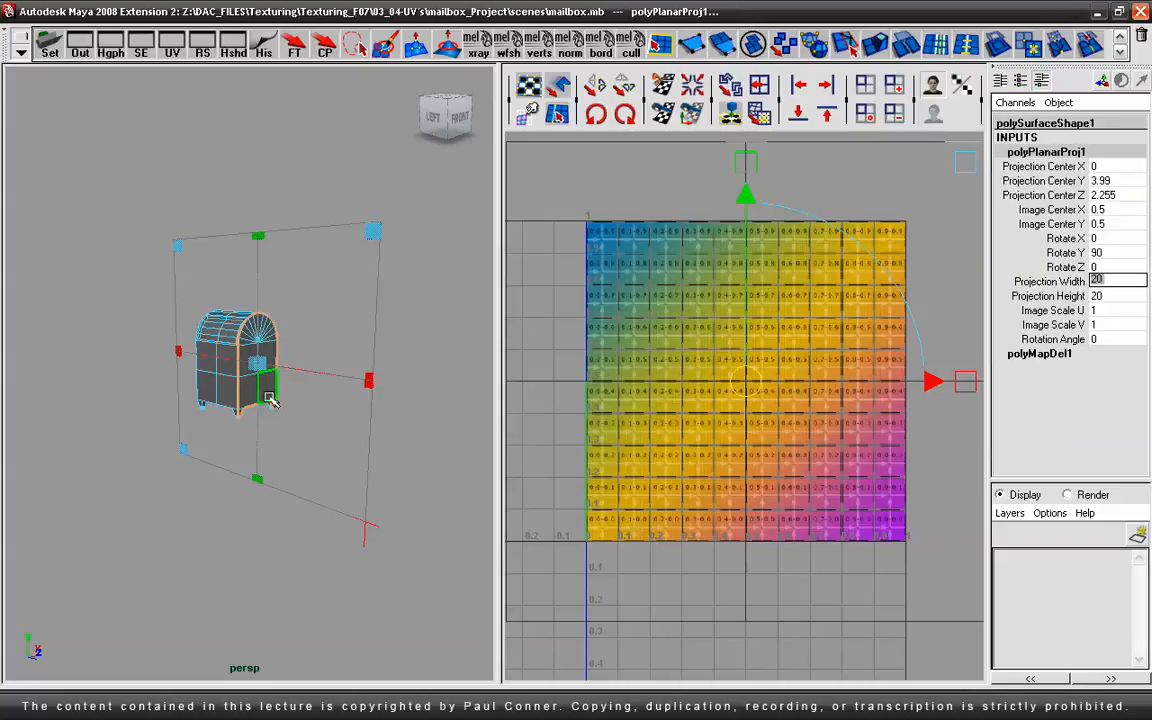
Step: Hide the grid image in the UV editor and compare the mapped faces' UVs with the projection plane seen from several angles
scroll(298, 372, "up", 2)
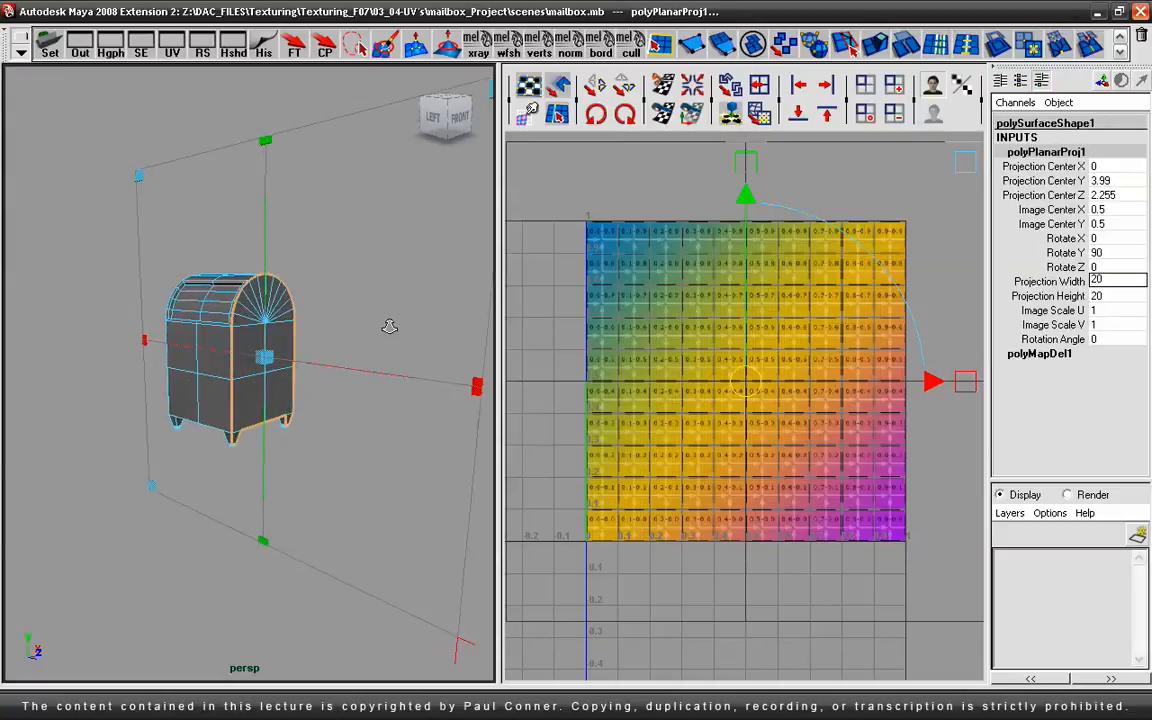
scroll(297, 345, "down", 3)
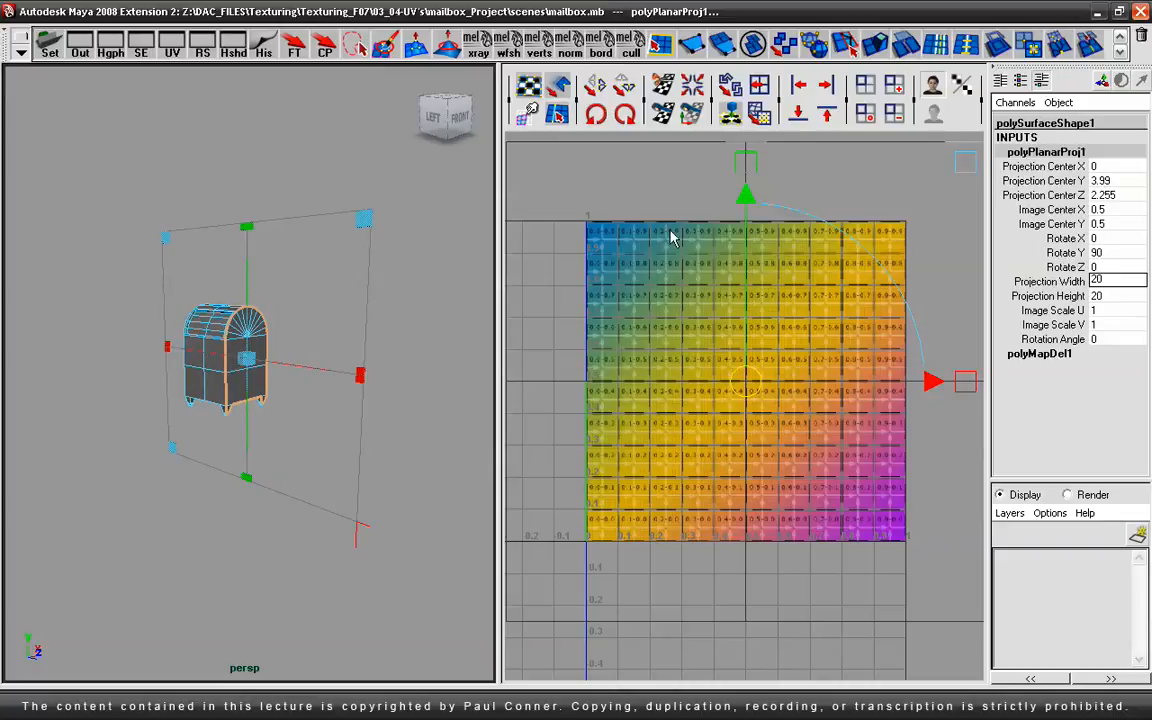
left_click(933, 88)
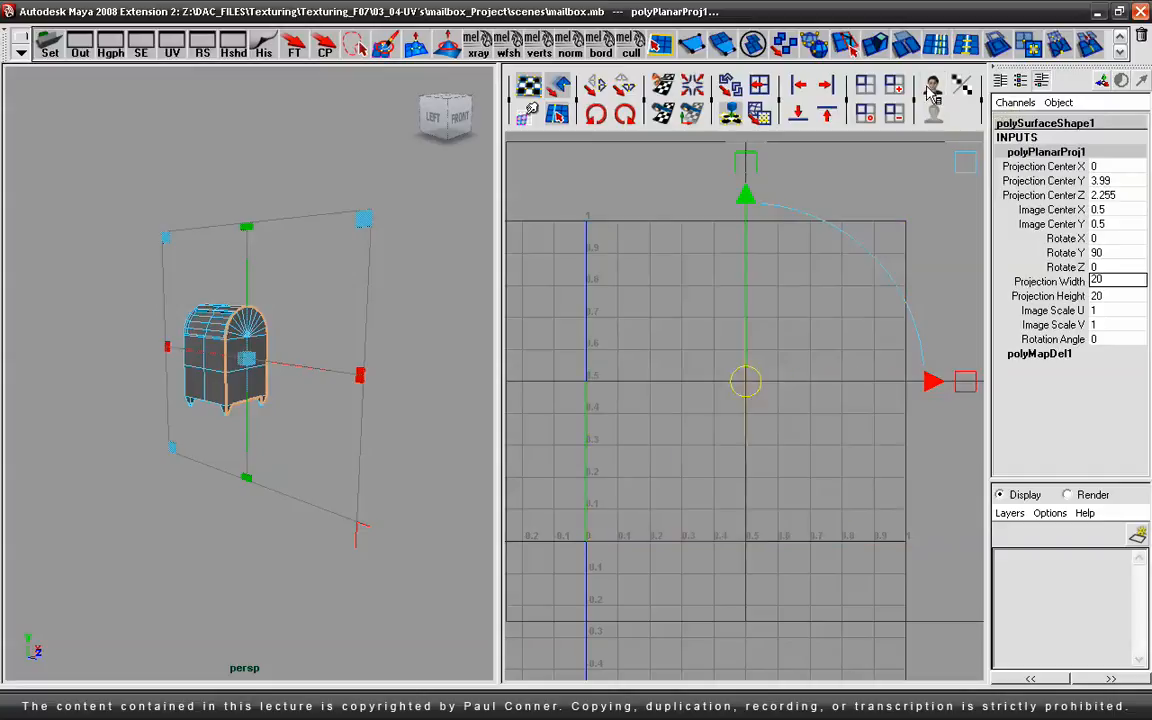
left_click_drag(368, 404, 296, 432, "alt")
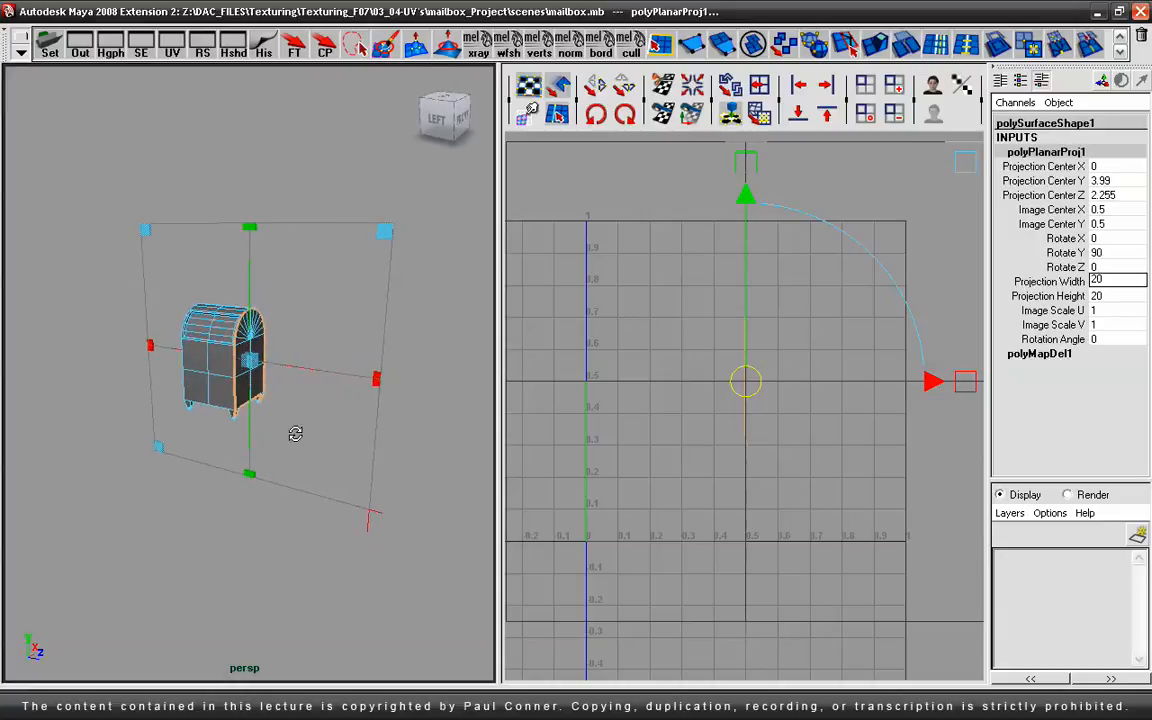
left_click_drag(398, 296, 398, 343, "alt")
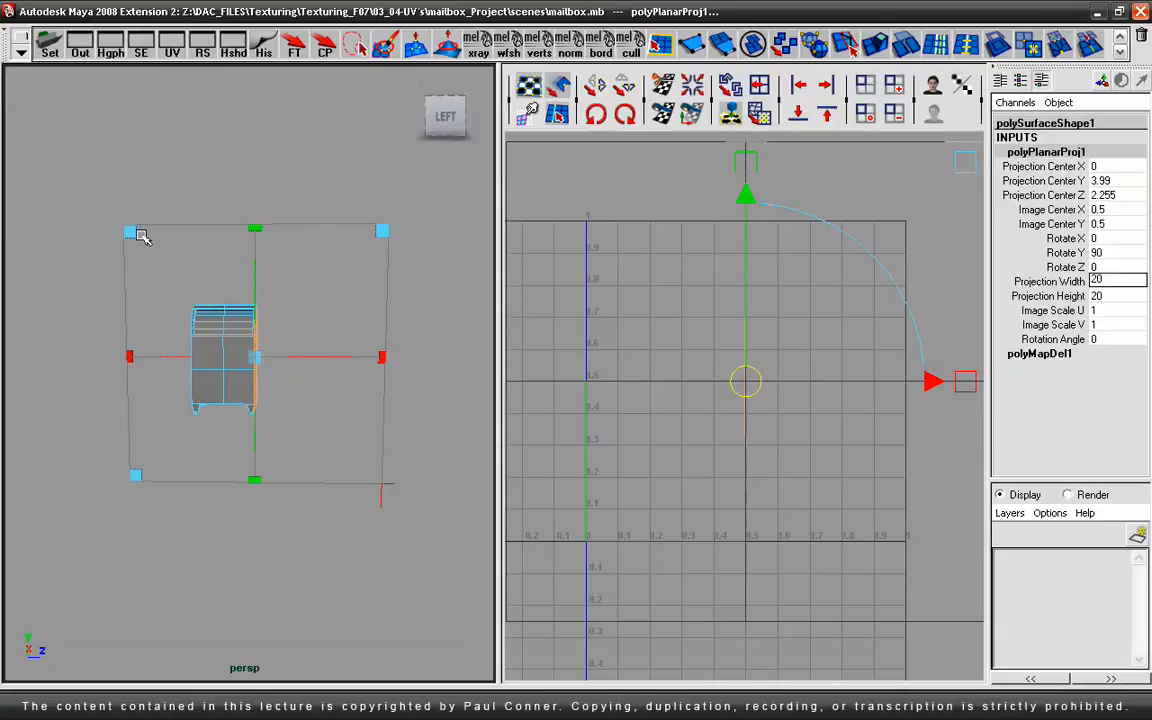
left_click_drag(331, 472, 290, 476, "alt")
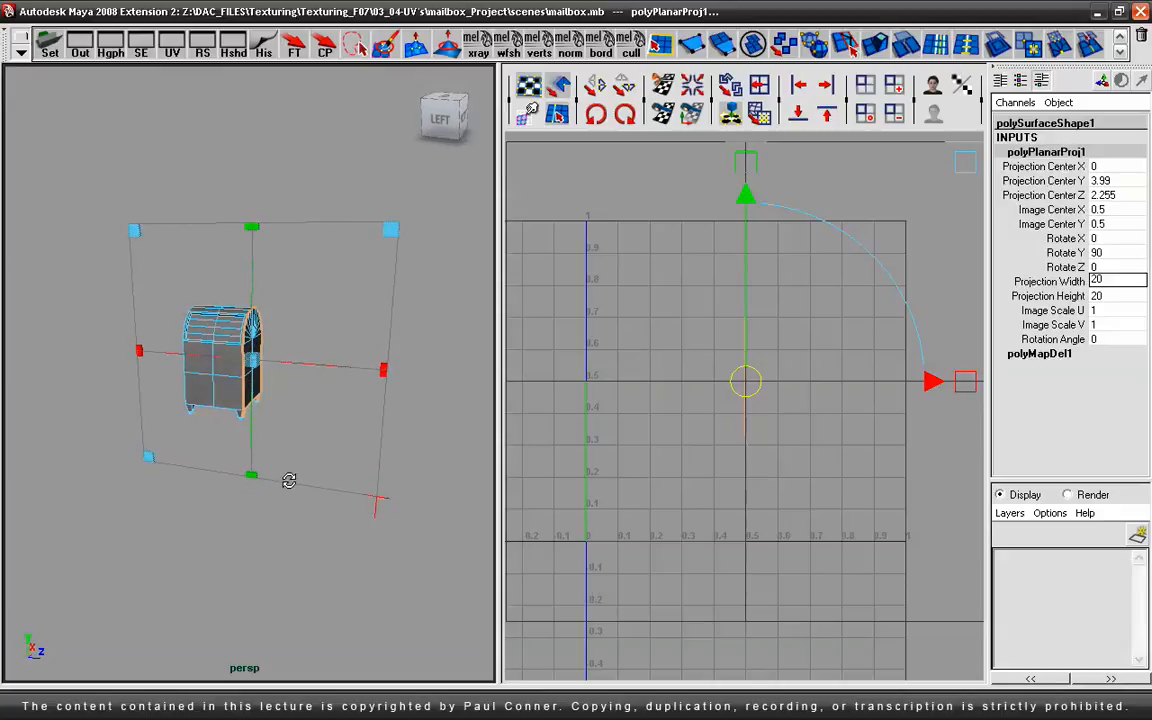
left_click_drag(219, 501, 136, 533, "alt")
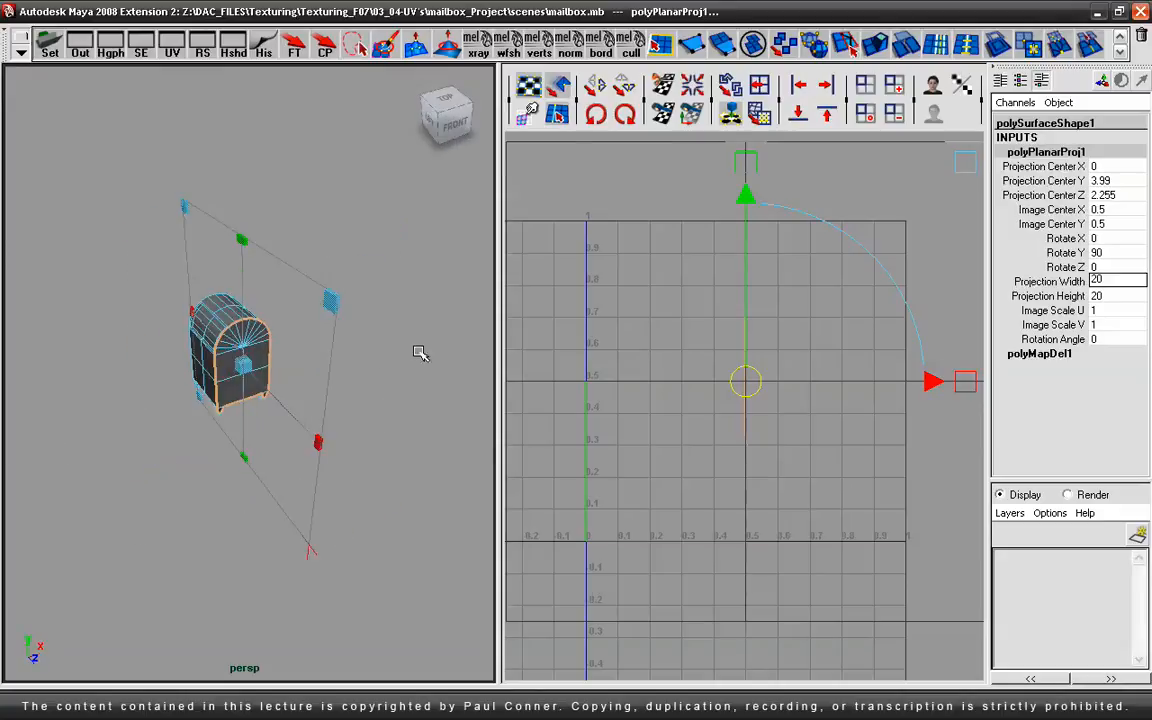
left_click_drag(375, 342, 425, 343, "alt")
right_click_drag(643, 391, 895, 393, "alt")
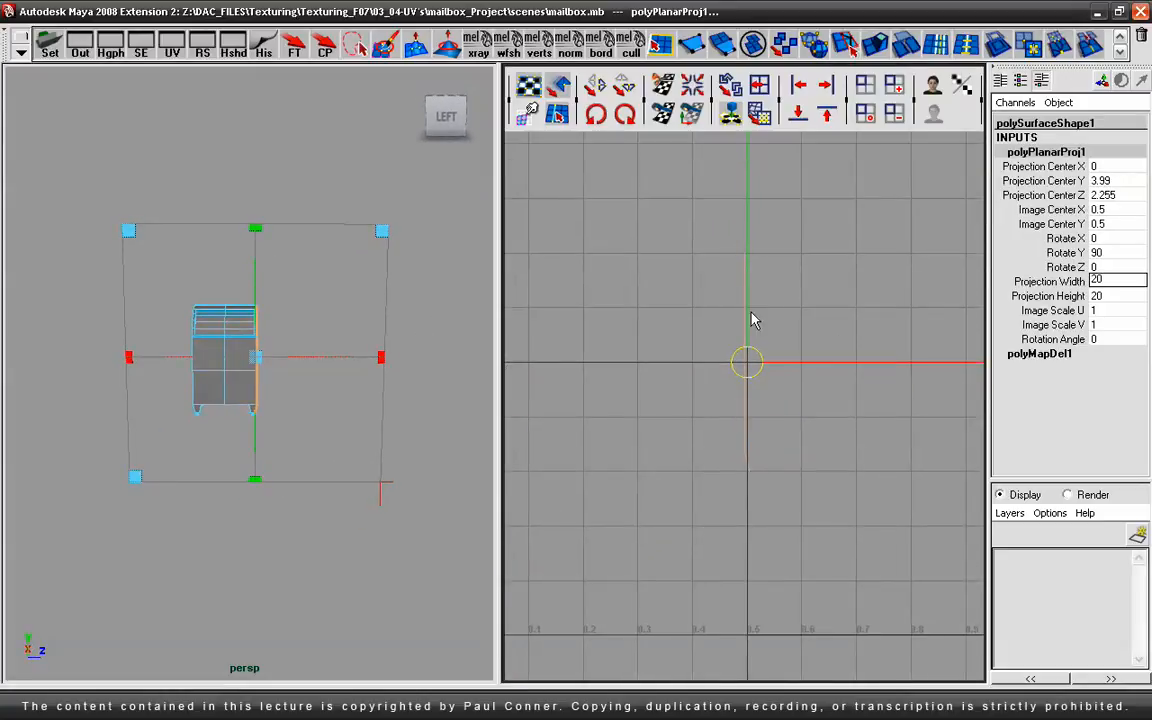
left_click_drag(429, 386, 368, 470, "alt")
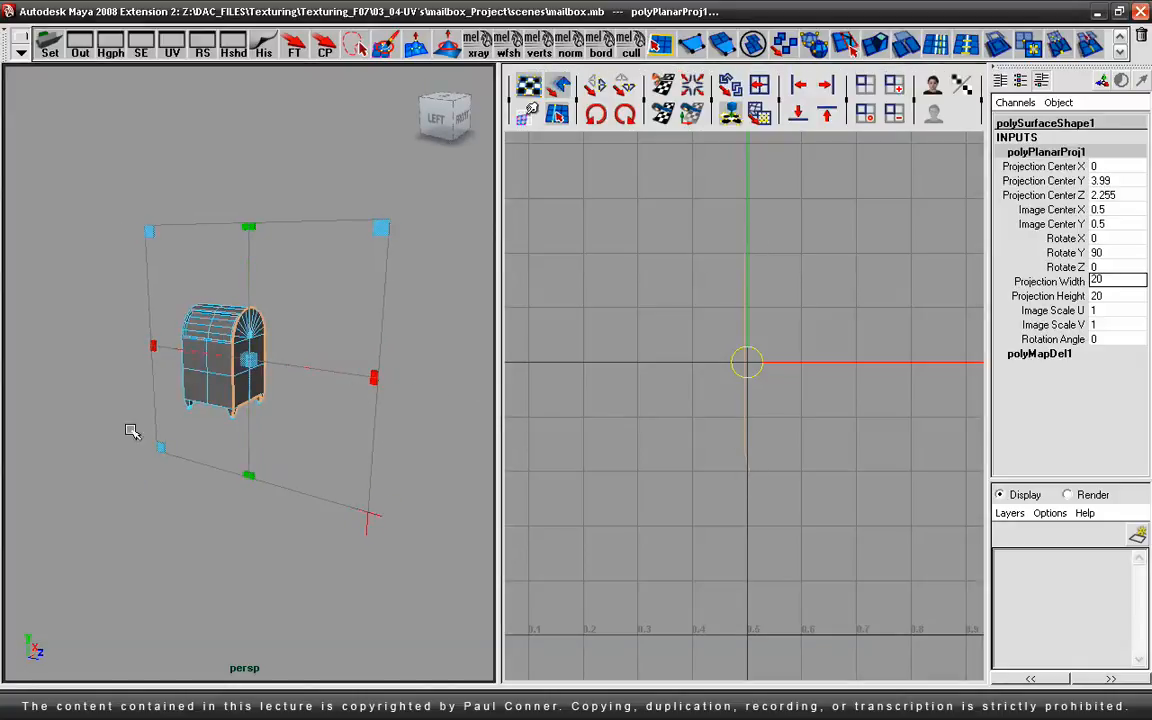
Step: Inspect the planar projection's direction relative to the mailbox's arched side and switch the projection to its combined transform manipulator
left_click_drag(298, 357, 314, 337, "alt")
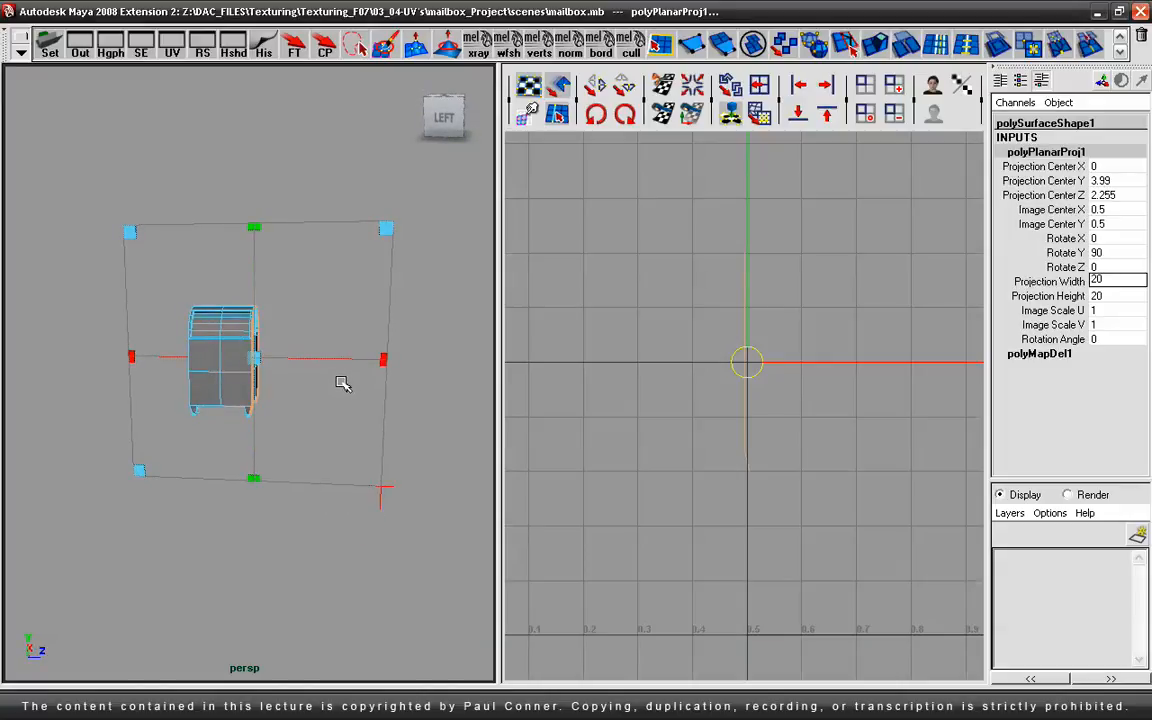
left_click_drag(355, 357, 380, 542, "alt")
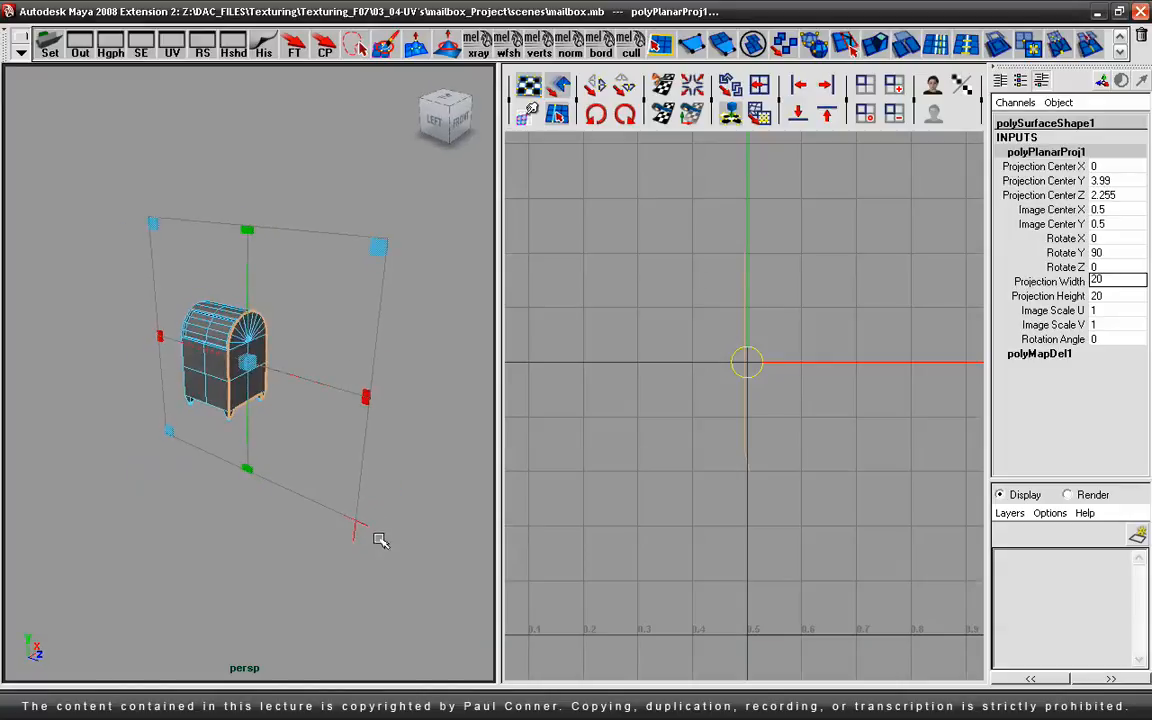
scroll(334, 360, "down", 3)
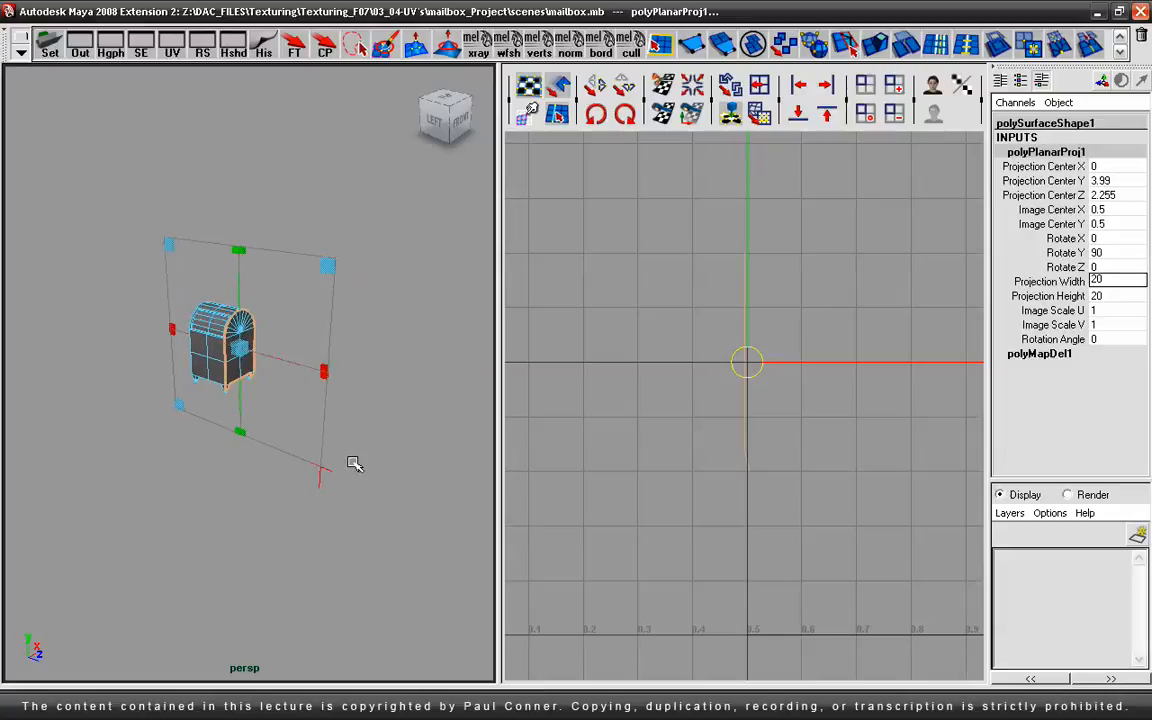
scroll(399, 442, "up", 3)
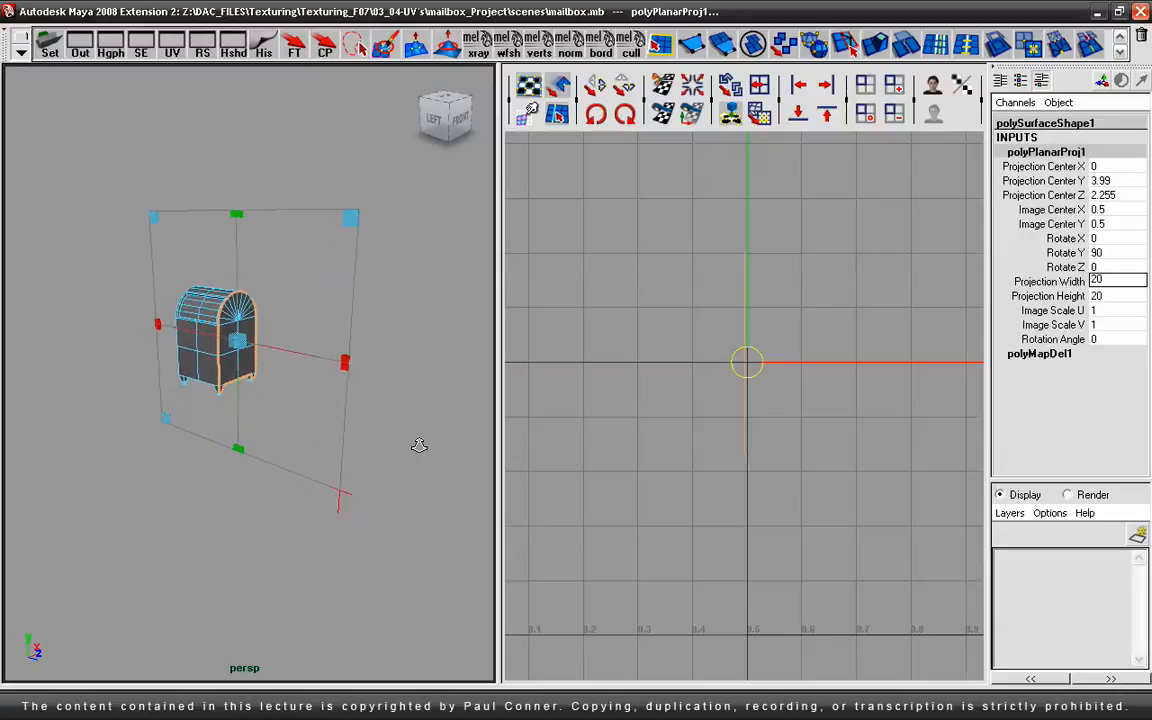
left_click_drag(448, 446, 399, 463, "alt")
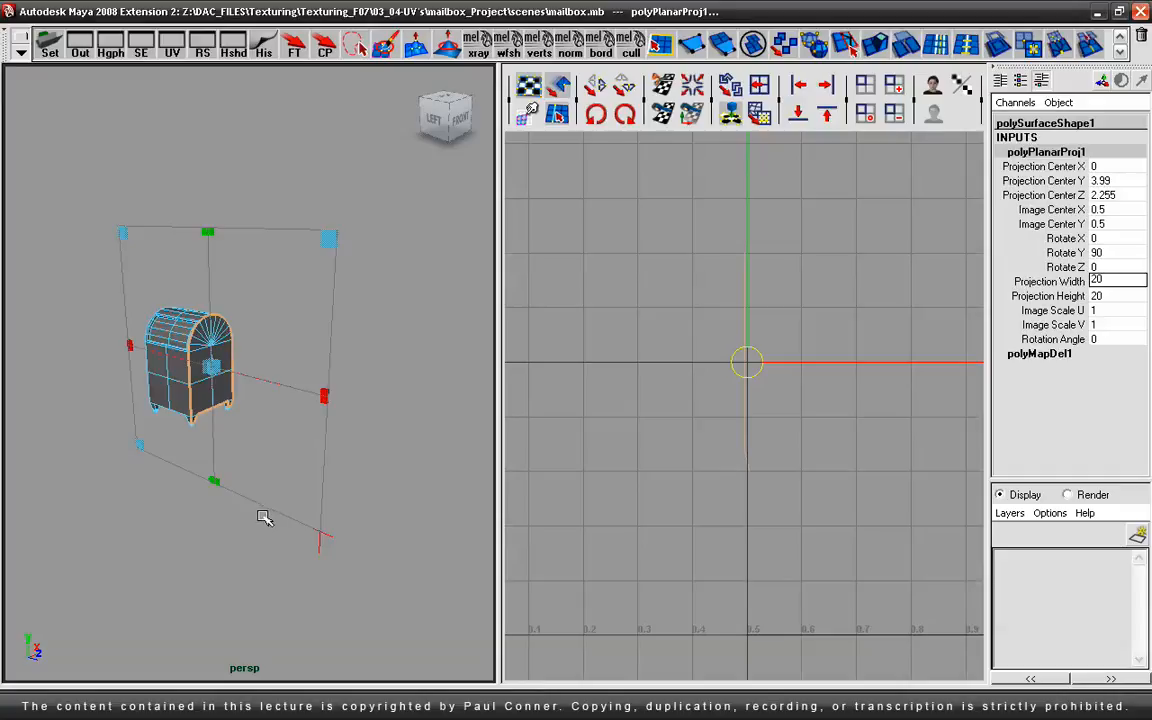
left_click_drag(185, 517, 380, 465, "alt")
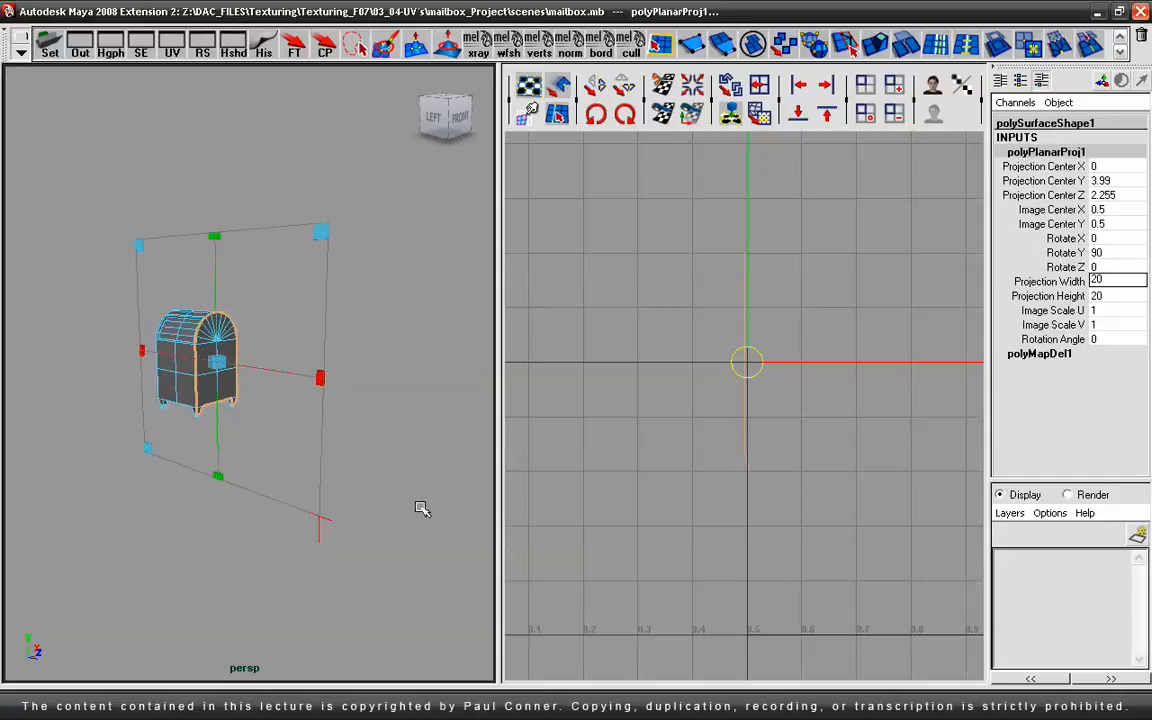
left_click(318, 526)
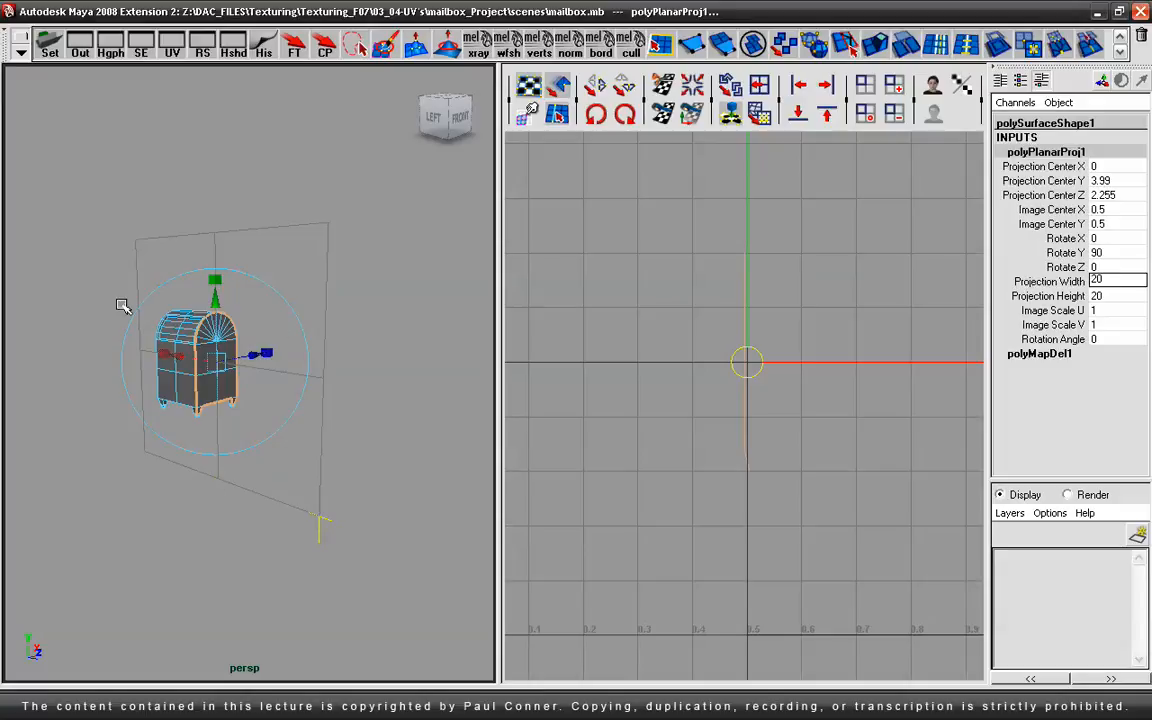
left_click_drag(274, 539, 219, 529, "alt")
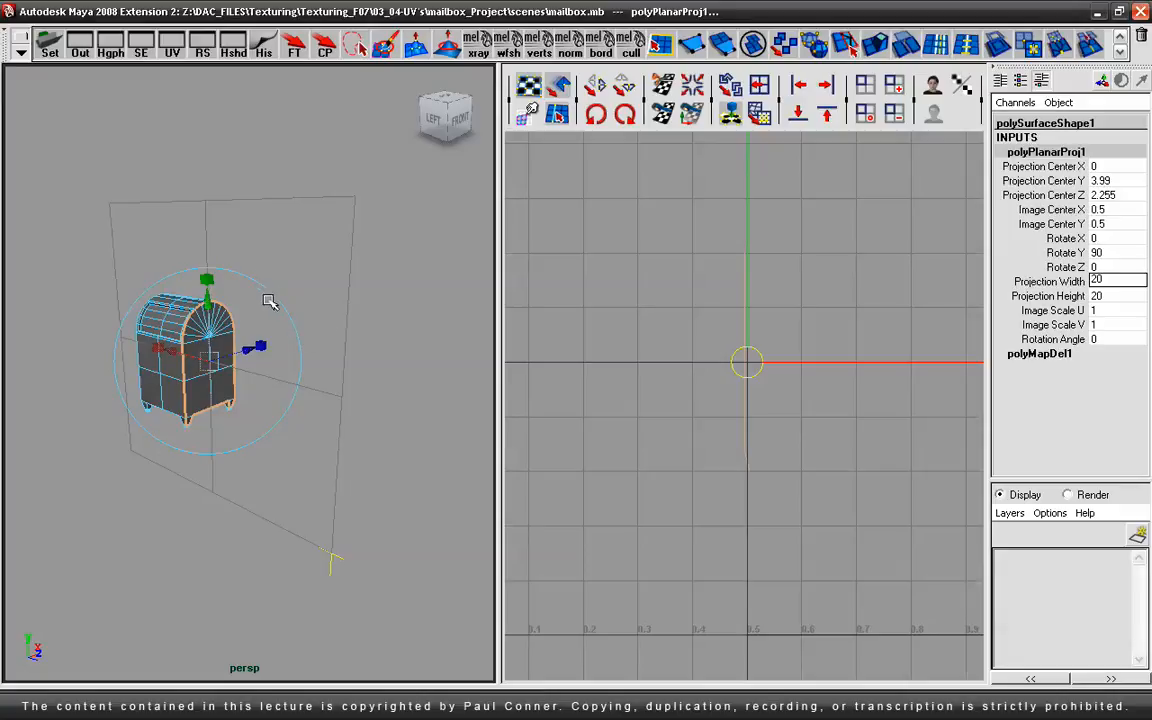
Step: Rotate the projection plane about its vertical axis to face the mailbox's arched side and set its Rotate Y to 0
key("e")
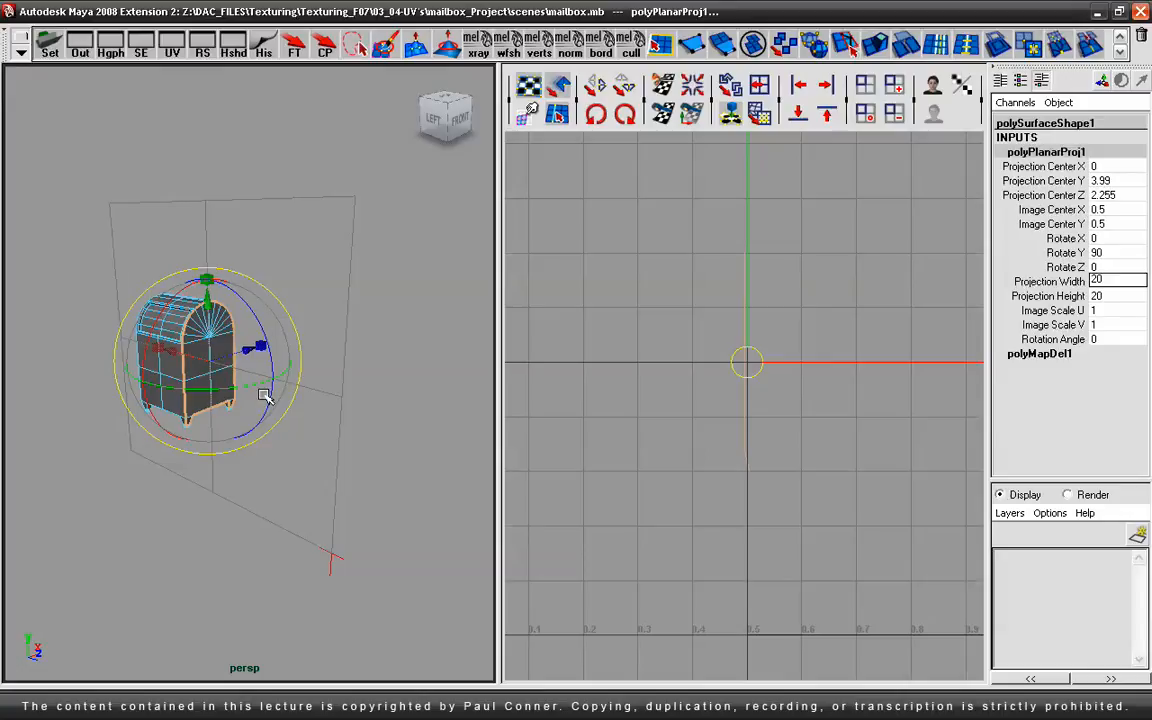
left_click_drag(260, 385, 220, 378)
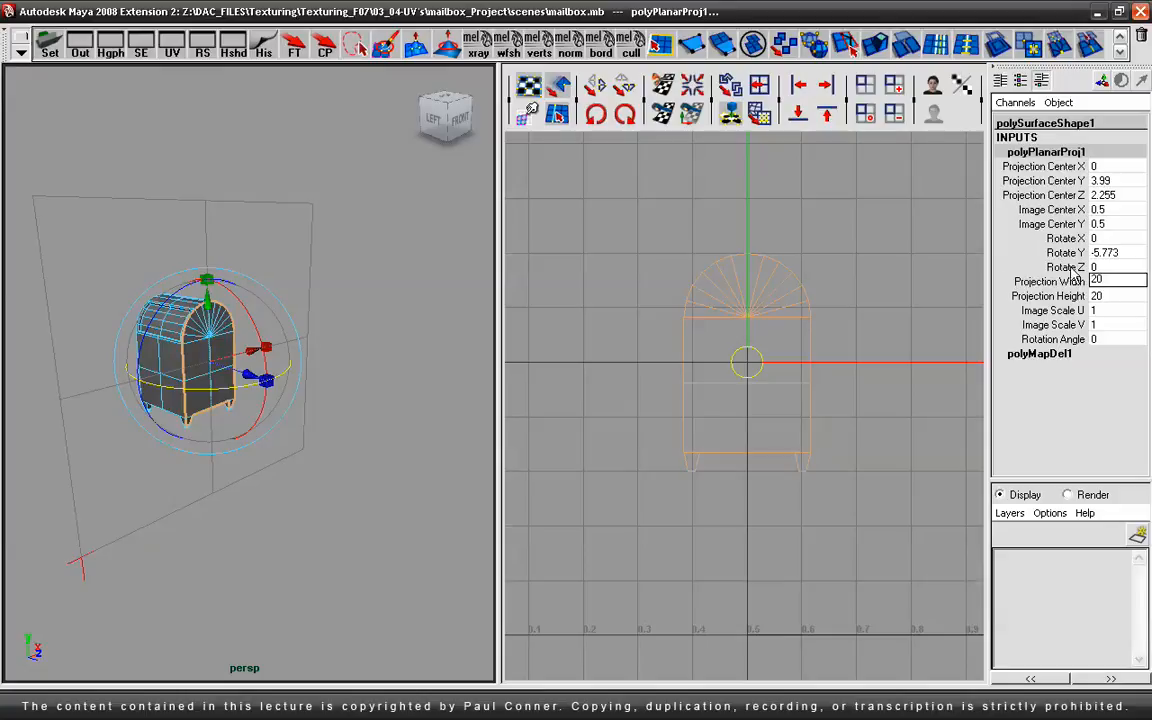
double_click(1105, 253)
type("0")
key("Return")
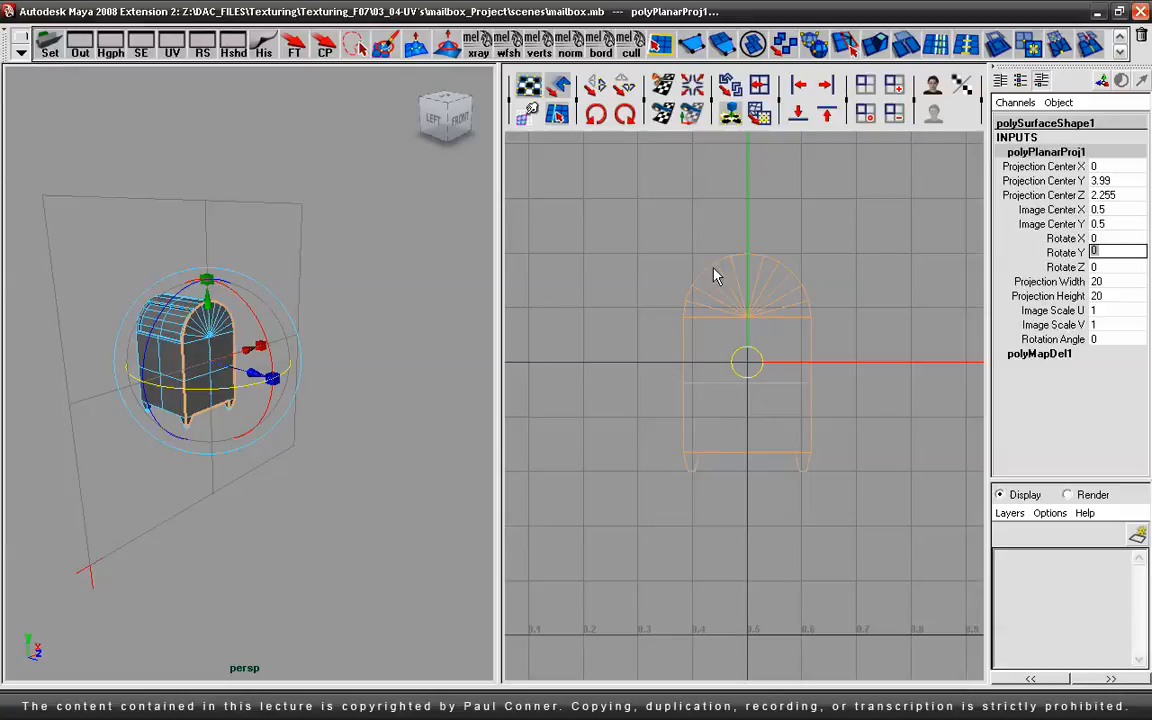
Step: Try a projection height of 15 and return the height to 20
mouse_move(850, 370)
right_mouse_down("alt")
mouse_move(442, 368)
mouse_move(858, 350)
right_mouse_up("alt")
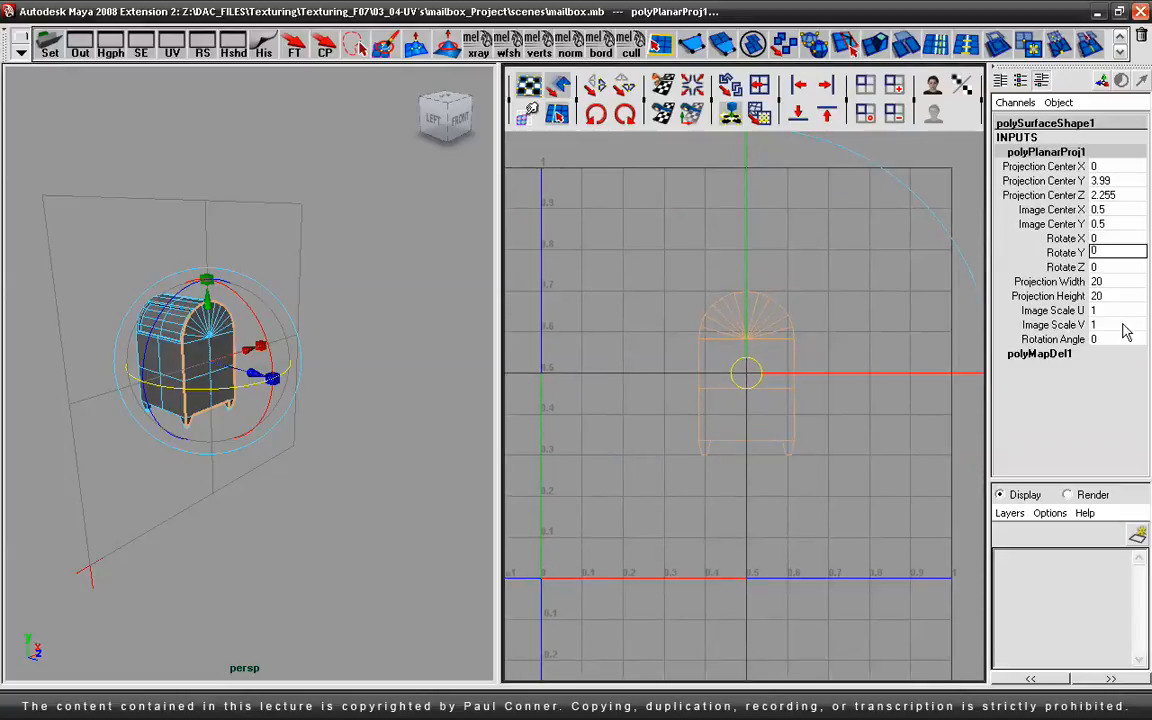
left_click(1122, 296)
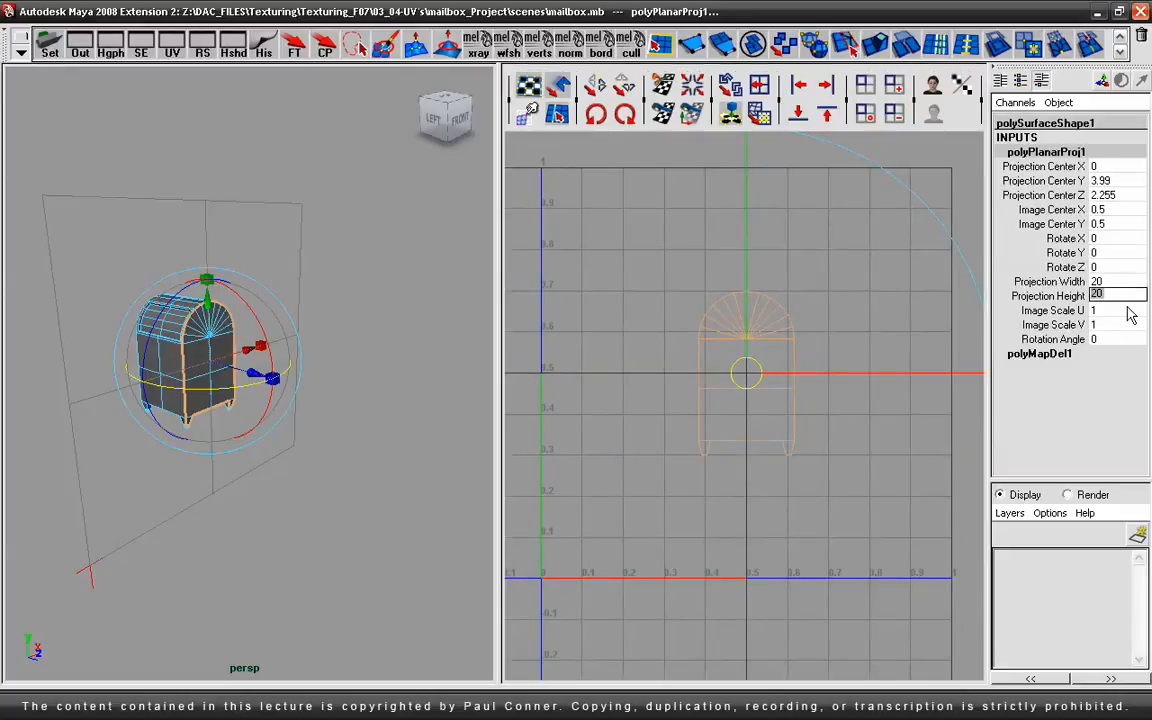
type("15")
key("Return")
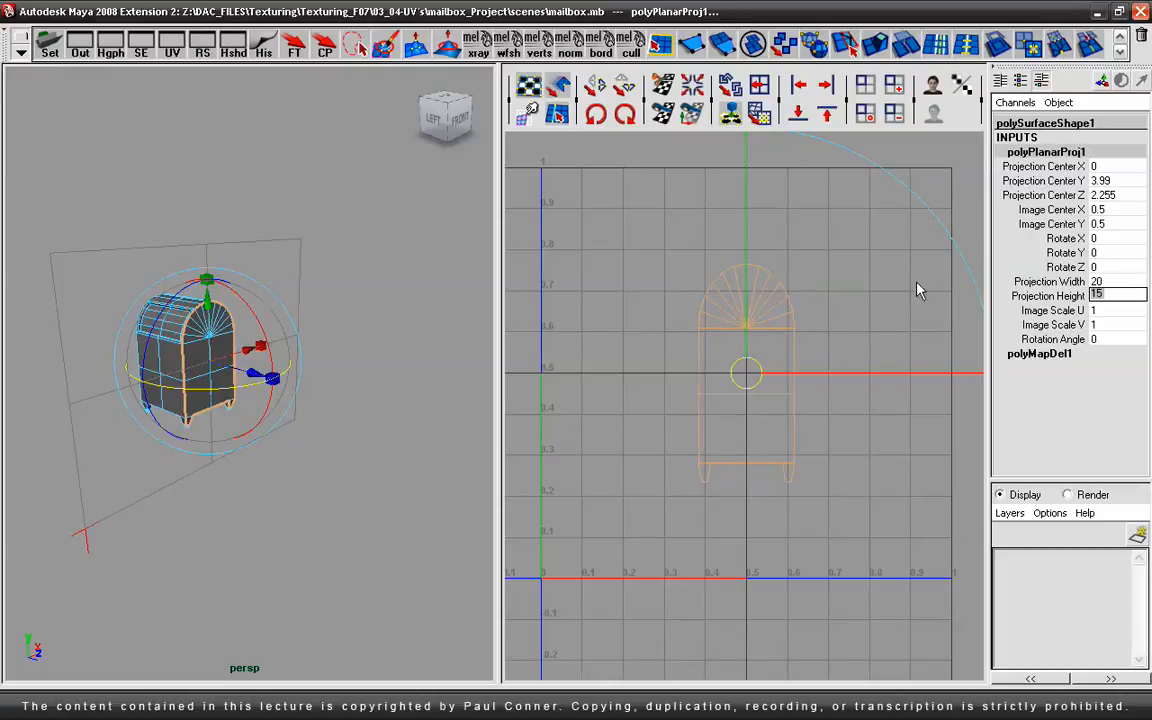
double_click(1120, 294)
key("Return")
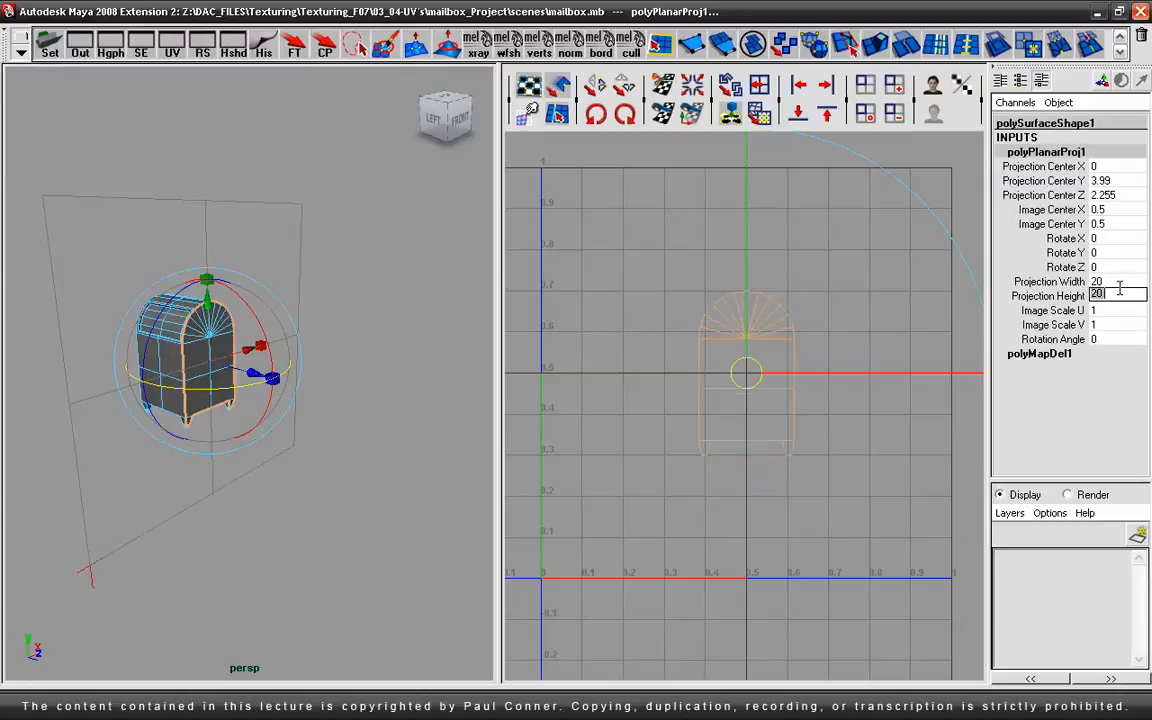
Step: Turn the projection plane slightly about its vertical axis and set Rotate Y back to 0
mouse_move(398, 419)
left_mouse_down("alt")
mouse_move(175, 432)
mouse_move(430, 399)
mouse_move(393, 406)
mouse_move(400, 395)
left_mouse_up("alt")
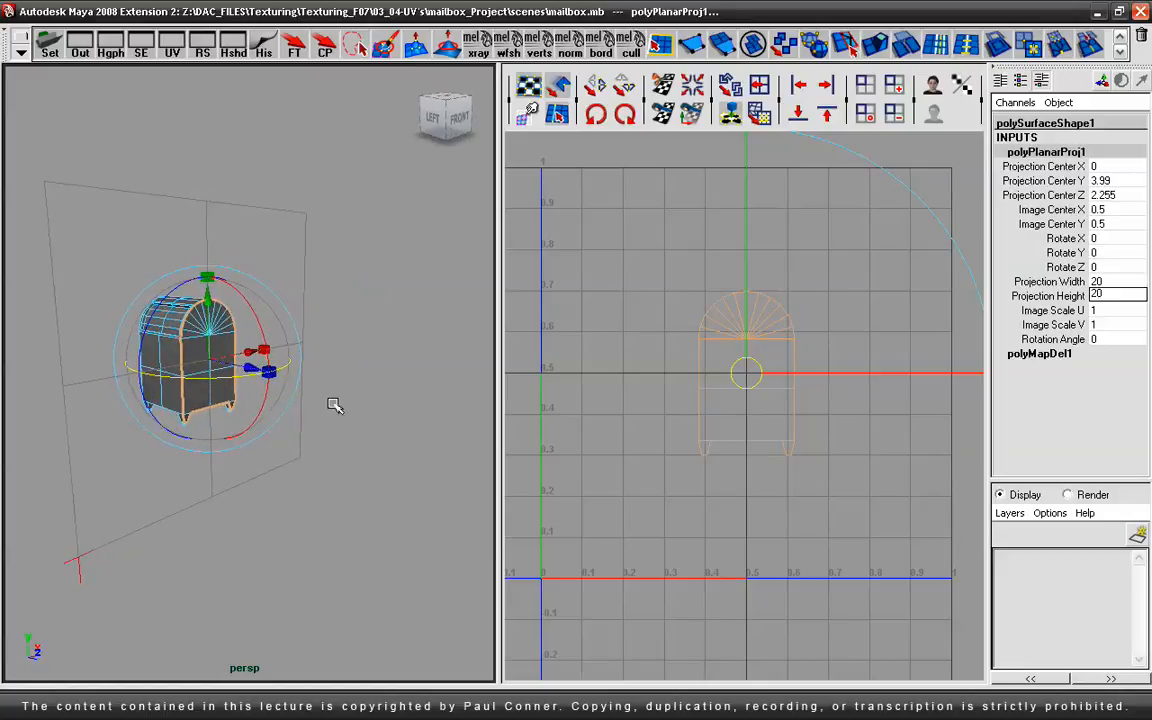
mouse_move(321, 432)
left_mouse_down("alt")
mouse_move(321, 416)
mouse_move(299, 426)
left_mouse_up("alt")
middle_click_drag(299, 426, 335, 440, "alt")
right_click_drag(234, 412, 309, 413, "alt")
mouse_move(232, 408)
left_mouse_down()
mouse_move(352, 419)
mouse_move(234, 420)
left_mouse_up()
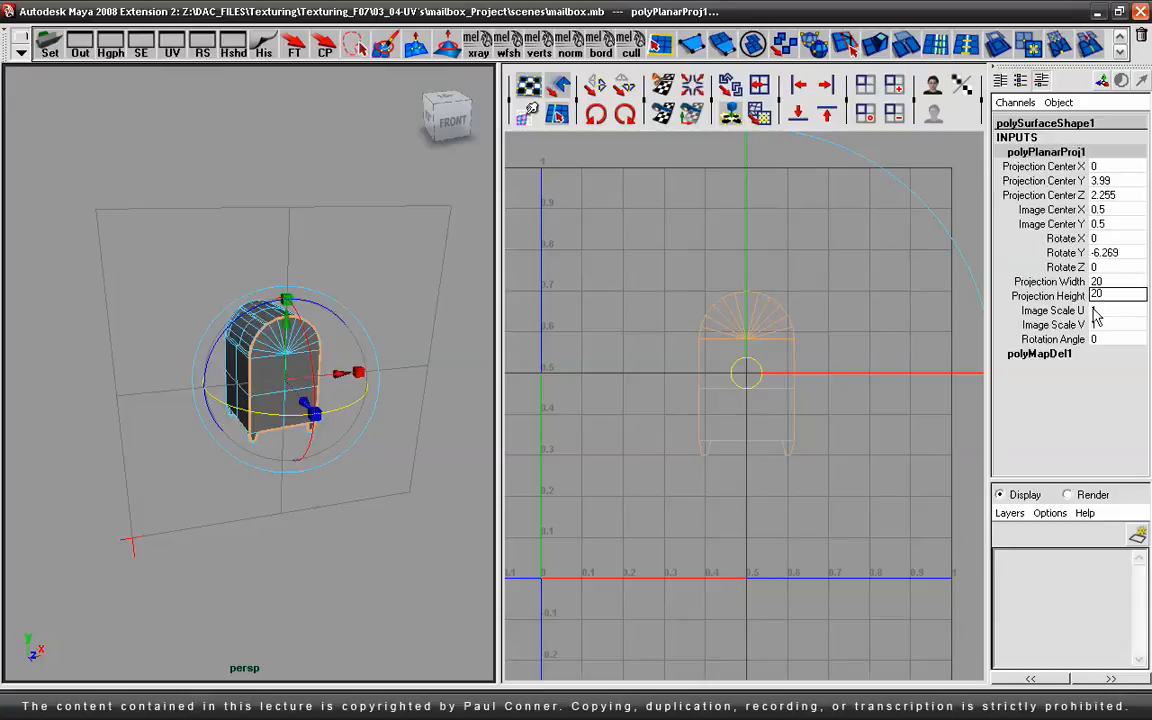
double_click(1118, 253)
type("0")
key("Return")
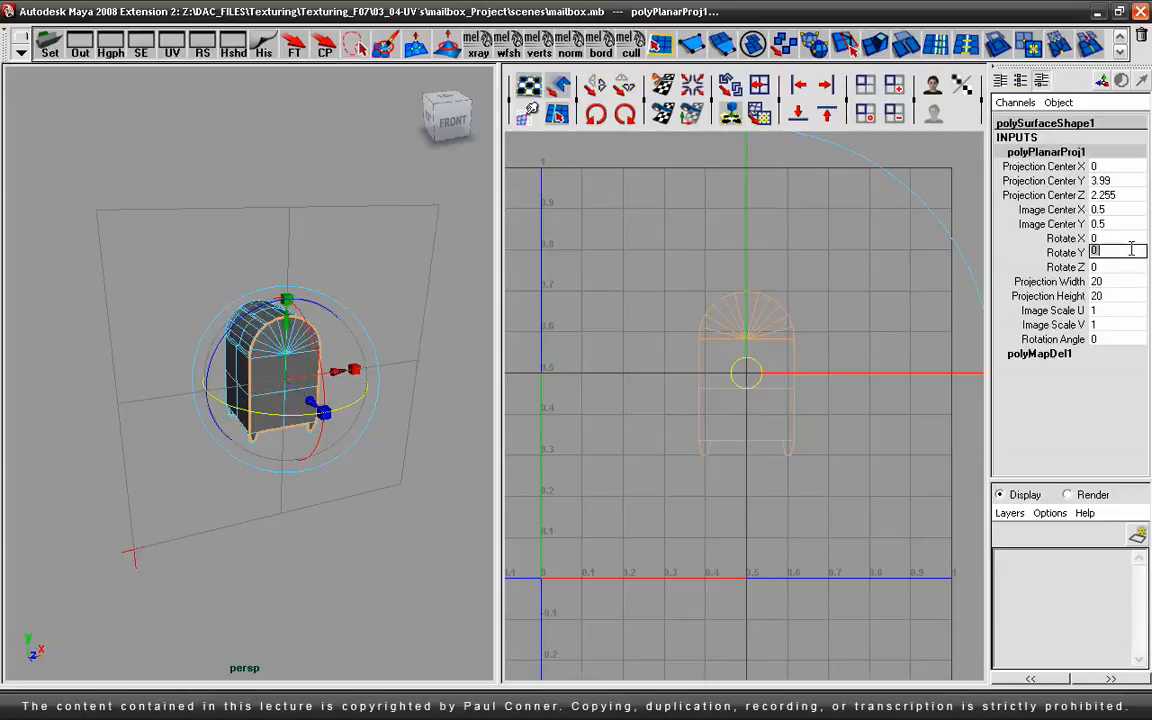
Step: Open the Hypershade, graph the lambert3 material's inputs, and compare the enlarged file2 texture with the UV layout
left_click(226, 45)
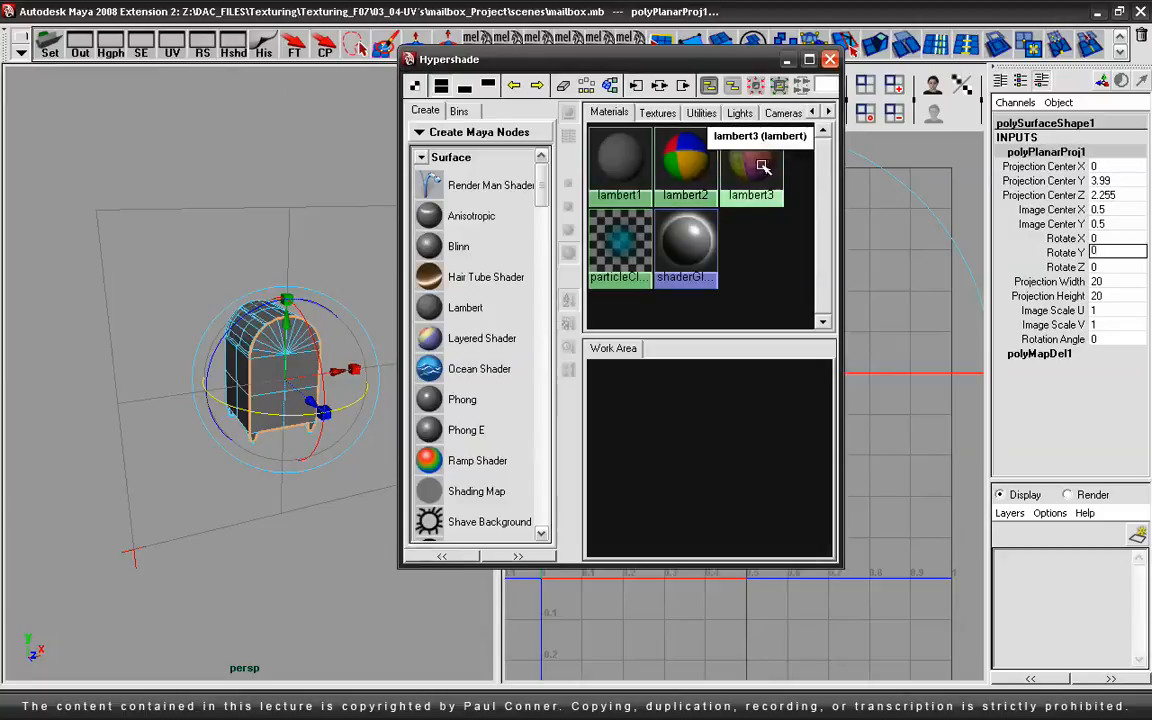
left_click(752, 160)
left_click(635, 86)
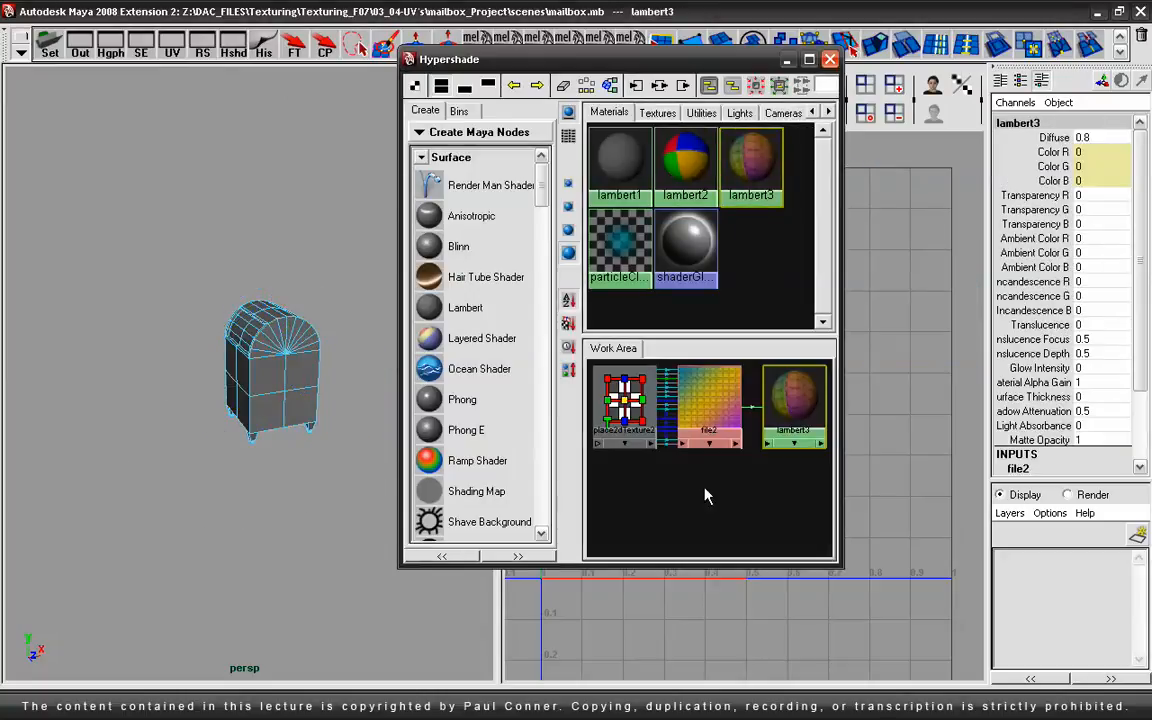
scroll(710, 516, "up", 3)
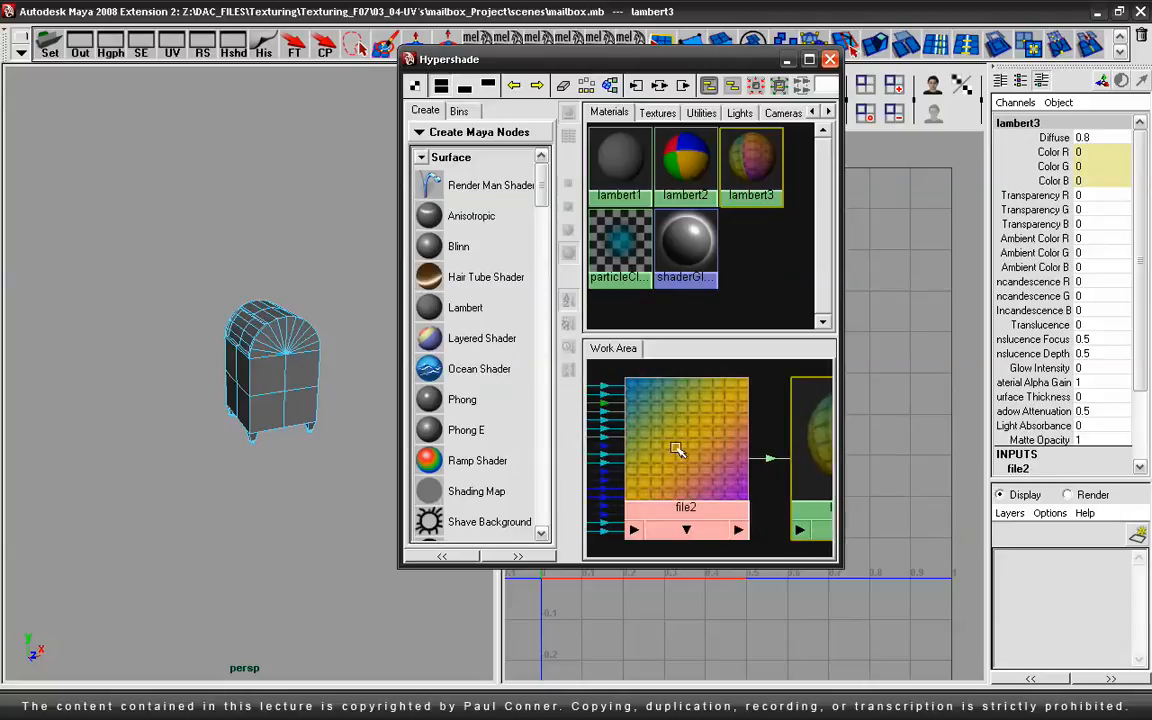
left_click(628, 509)
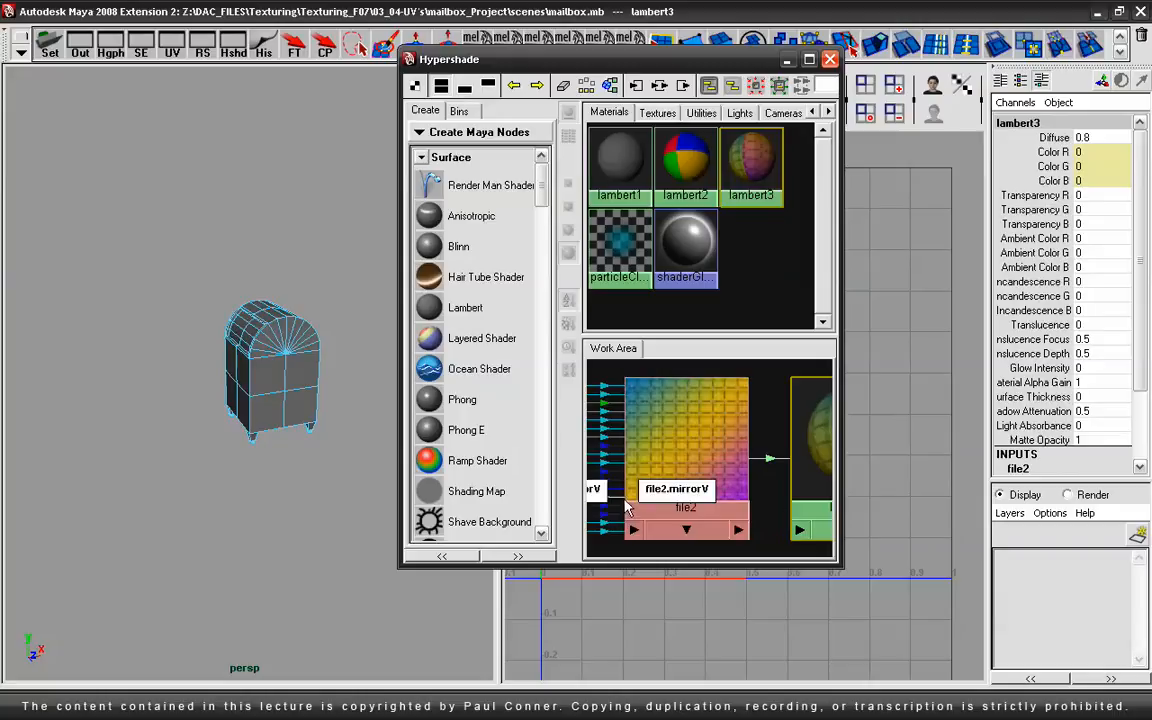
left_click_drag(722, 72, 370, 57)
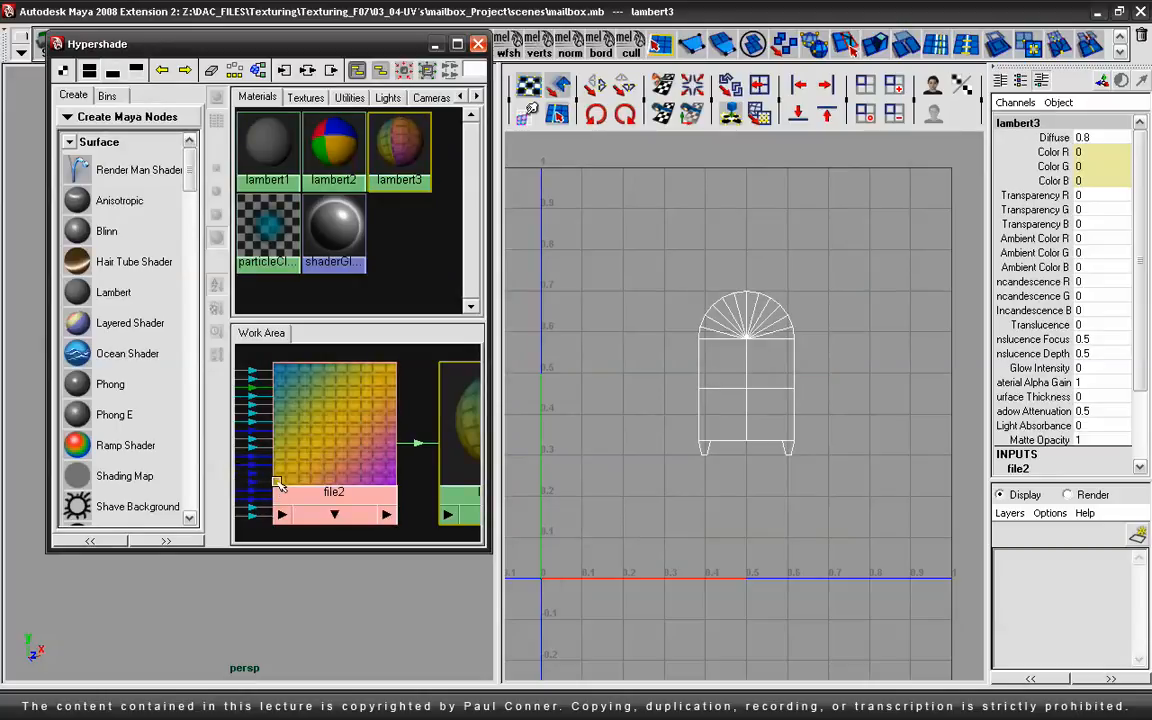
left_click_drag(337, 46, 818, 65)
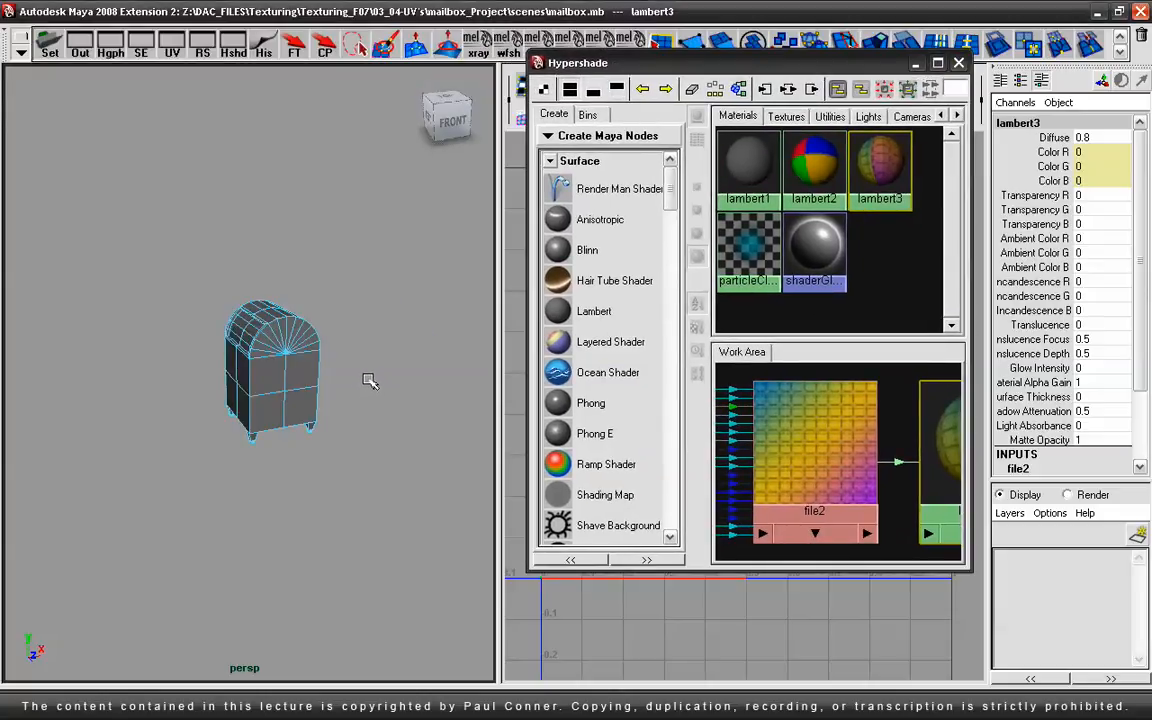
Step: Undo the material selection to restore the planar projection, compare its corner marker with the file2 texture's corner, and close the Hypershade
key("ctrl+z")
left_click_drag(300, 410, 356, 396, "alt")
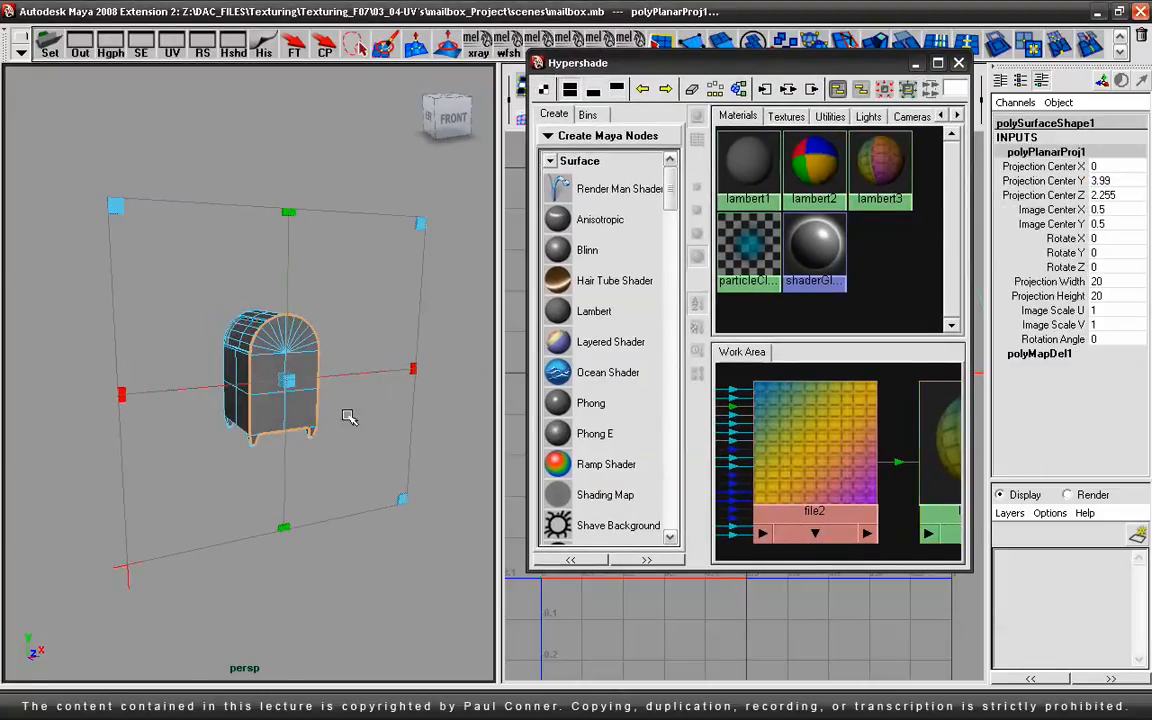
left_click(126, 575)
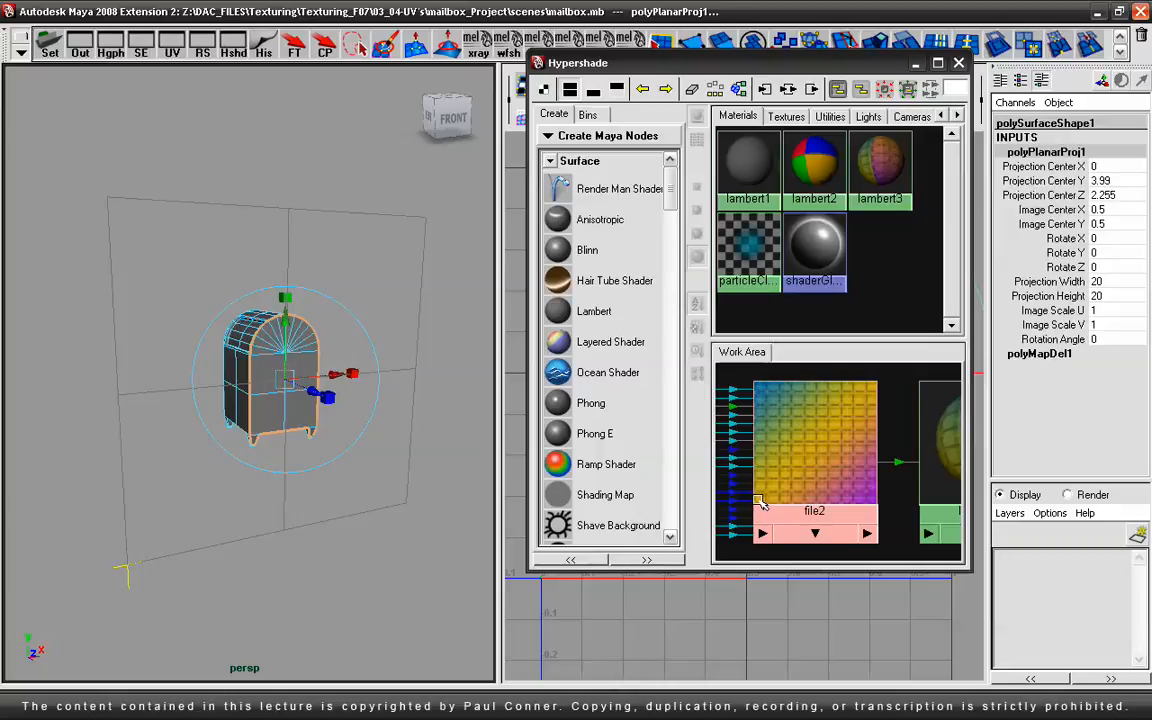
left_click_drag(268, 390, 268, 443, "alt")
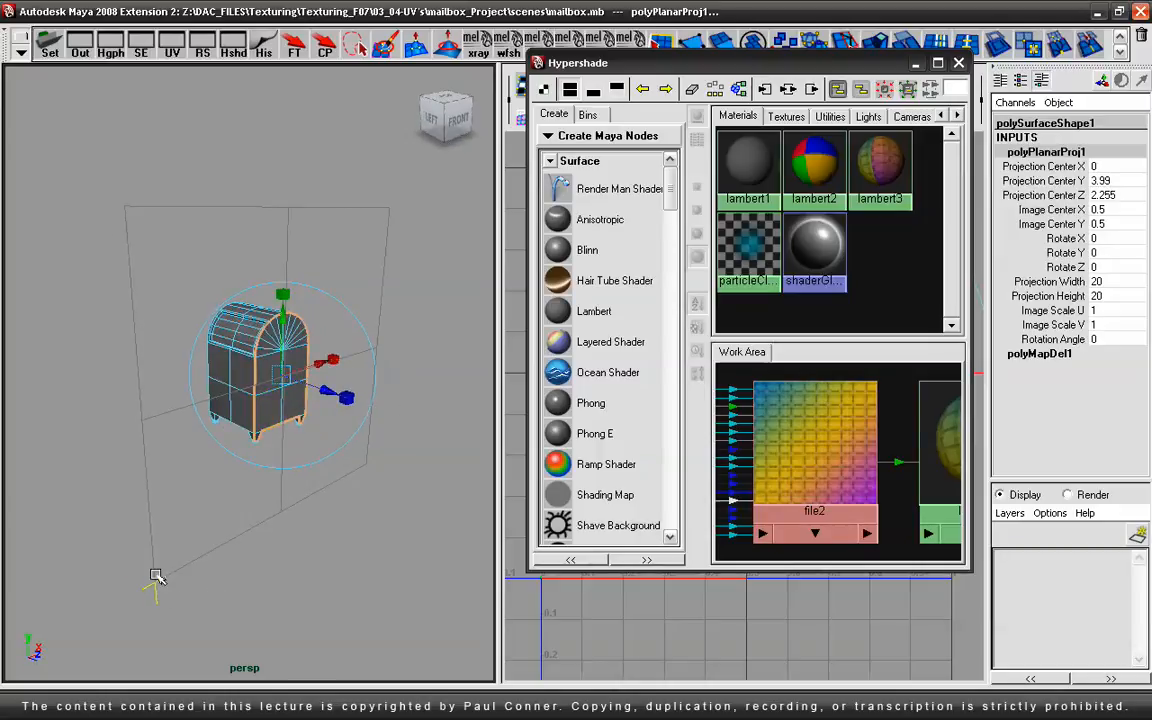
left_click_drag(245, 575, 340, 536, "alt")
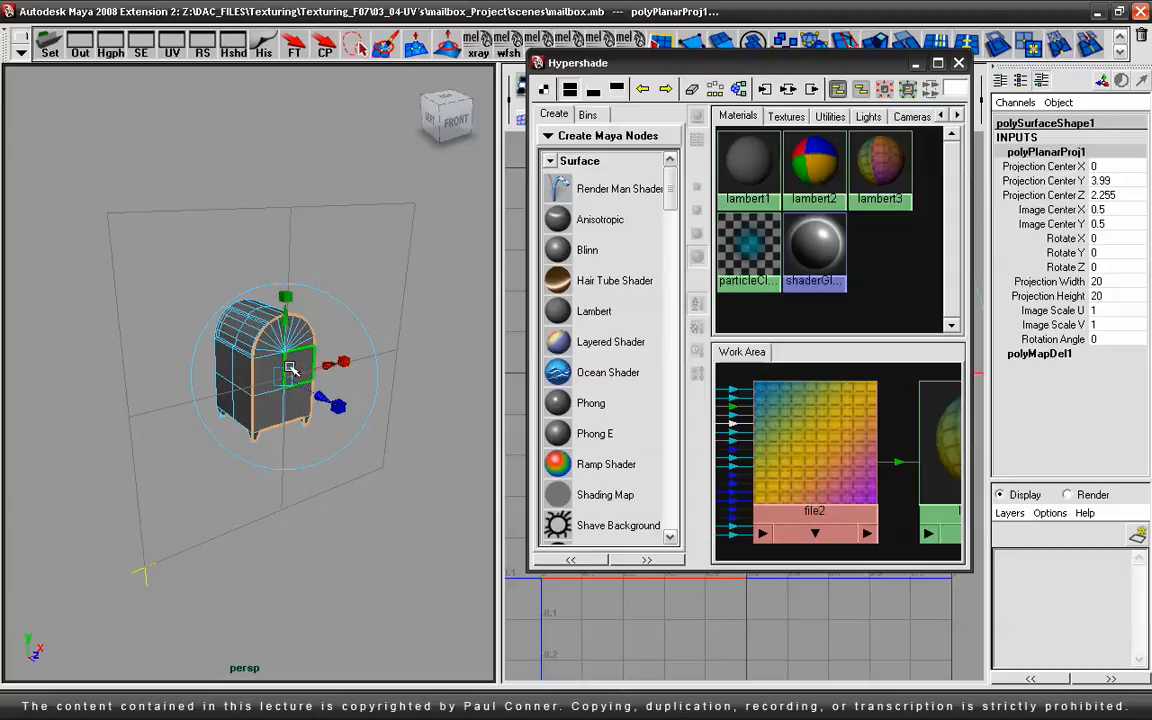
left_click(958, 66)
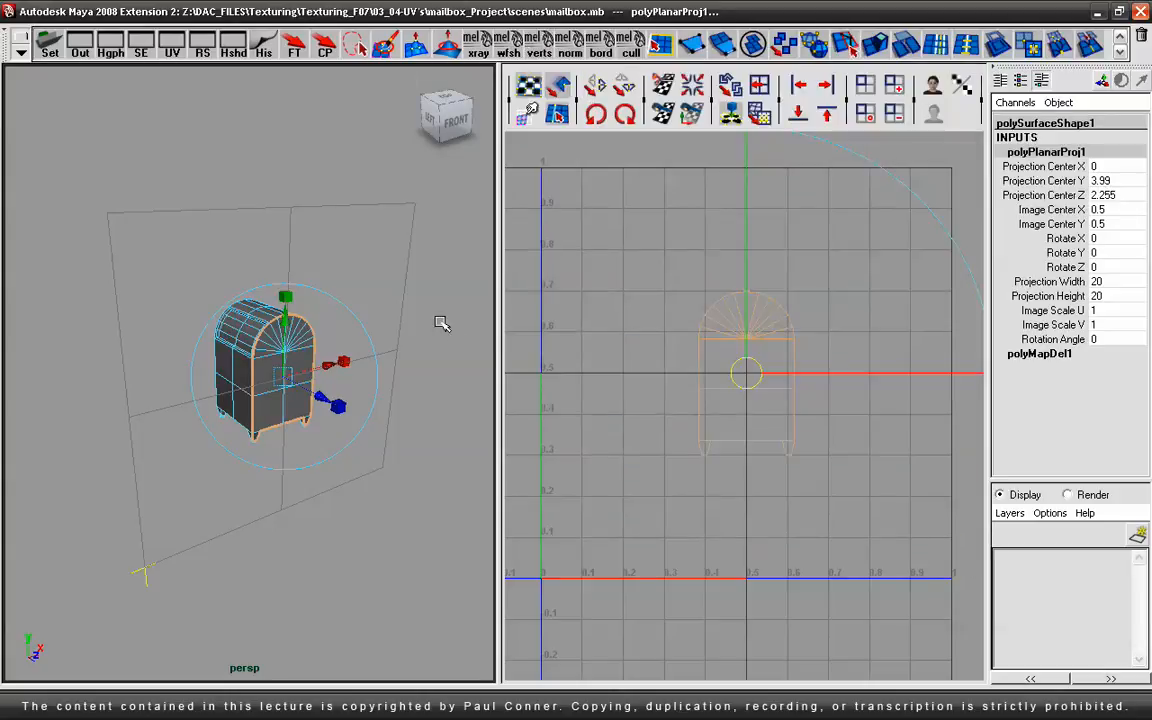
Step: Move the front side's UVs above the 0-to-1 texture space, to an image center of about 0.177, 1.555, and leave the projection manipulator
right_click_drag(846, 410, 697, 461, "alt")
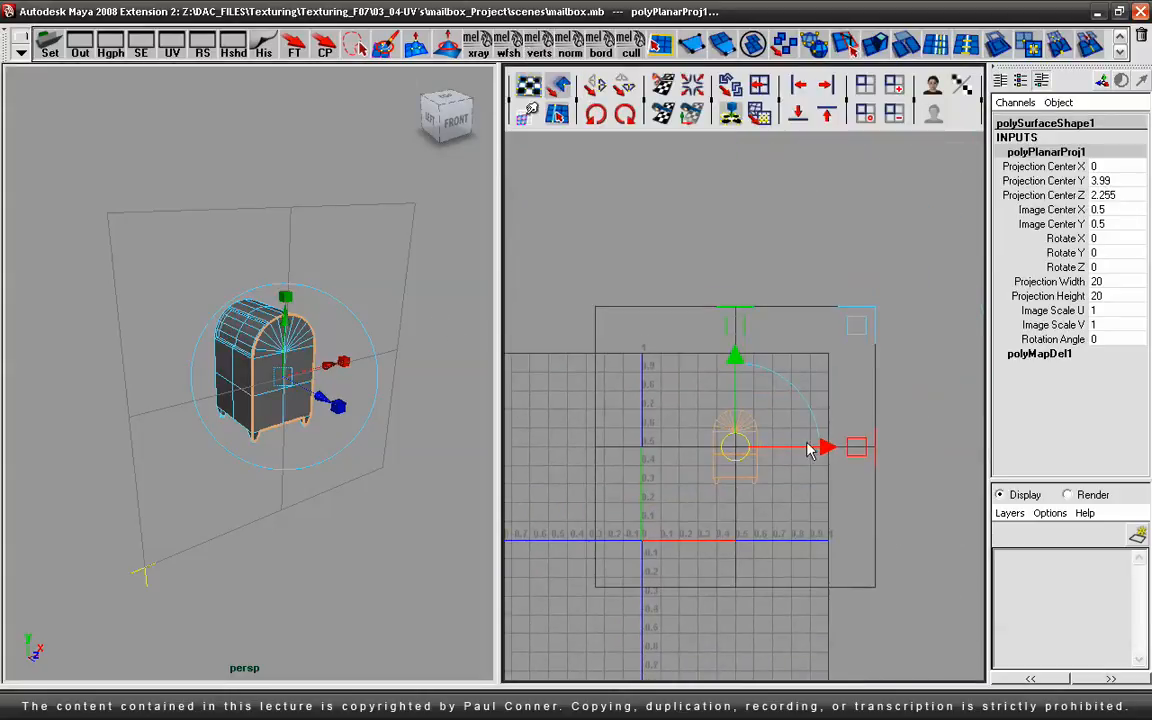
left_click_drag(738, 452, 677, 250)
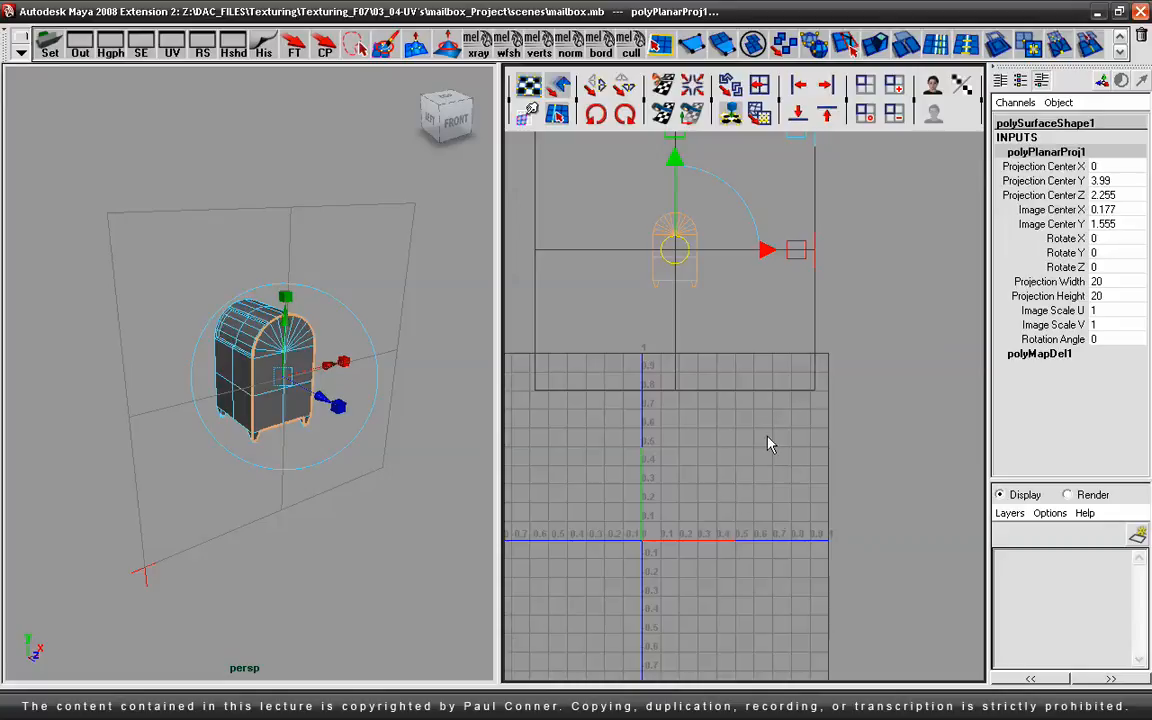
left_click_drag(352, 425, 300, 444, "alt")
key("q")
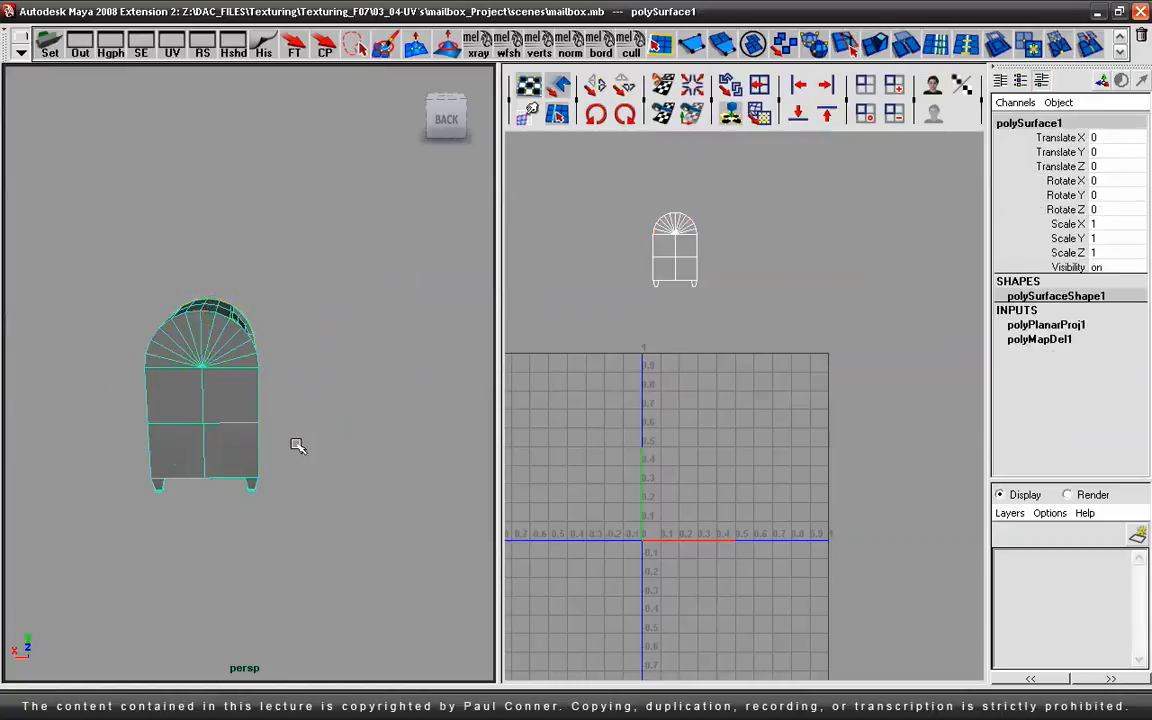
Step: Paint-select the faces of the mailbox's back arched side and apply planar mapping to them
left_click_drag(200, 445, 166, 427, "alt")
right_click_drag(166, 427, 338, 437, "alt")
middle_click_drag(338, 437, 358, 371, "alt")
left_click(384, 46)
mouse_move(221, 329)
left_mouse_down()
mouse_move(200, 489)
mouse_move(167, 543)
mouse_move(160, 590)
left_mouse_up()
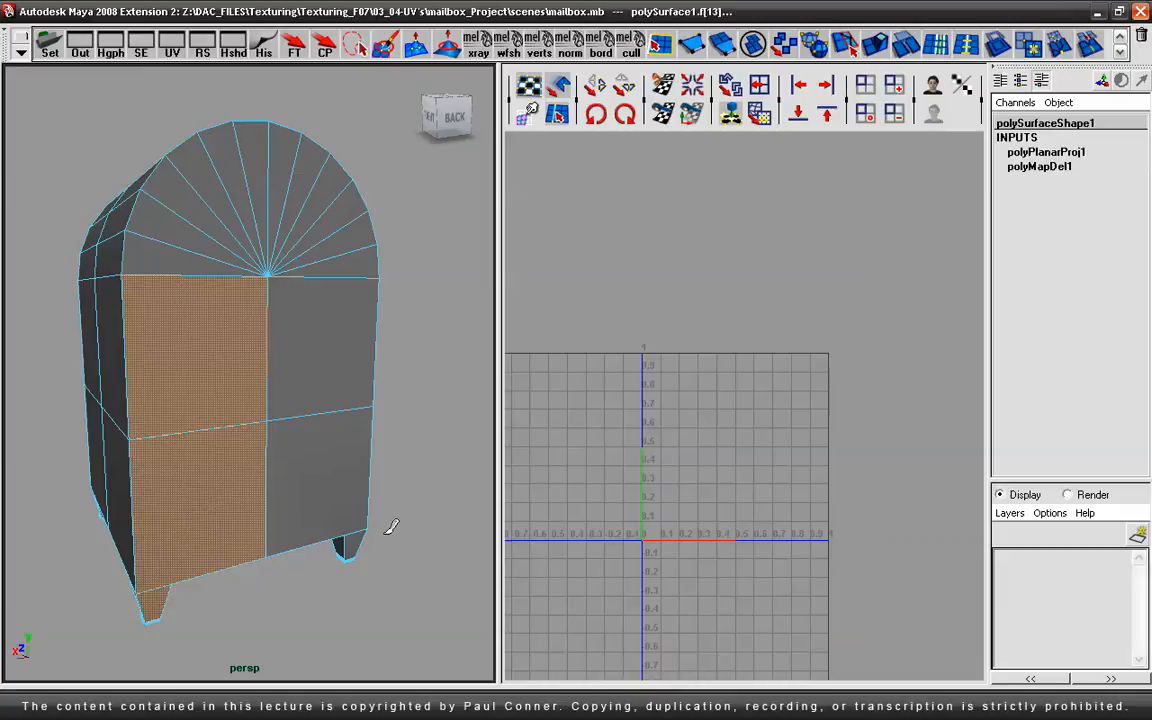
left_click_drag(322, 478, 290, 430)
left_click(318, 215)
mouse_move(319, 340)
left_mouse_down()
mouse_move(296, 304)
mouse_move(313, 219)
mouse_move(218, 150)
mouse_move(194, 277)
mouse_move(257, 159)
mouse_move(283, 159)
mouse_move(334, 257)
mouse_move(343, 228)
mouse_move(334, 329)
mouse_move(298, 329)
left_mouse_up()
key("space")
left_click(512, 405)
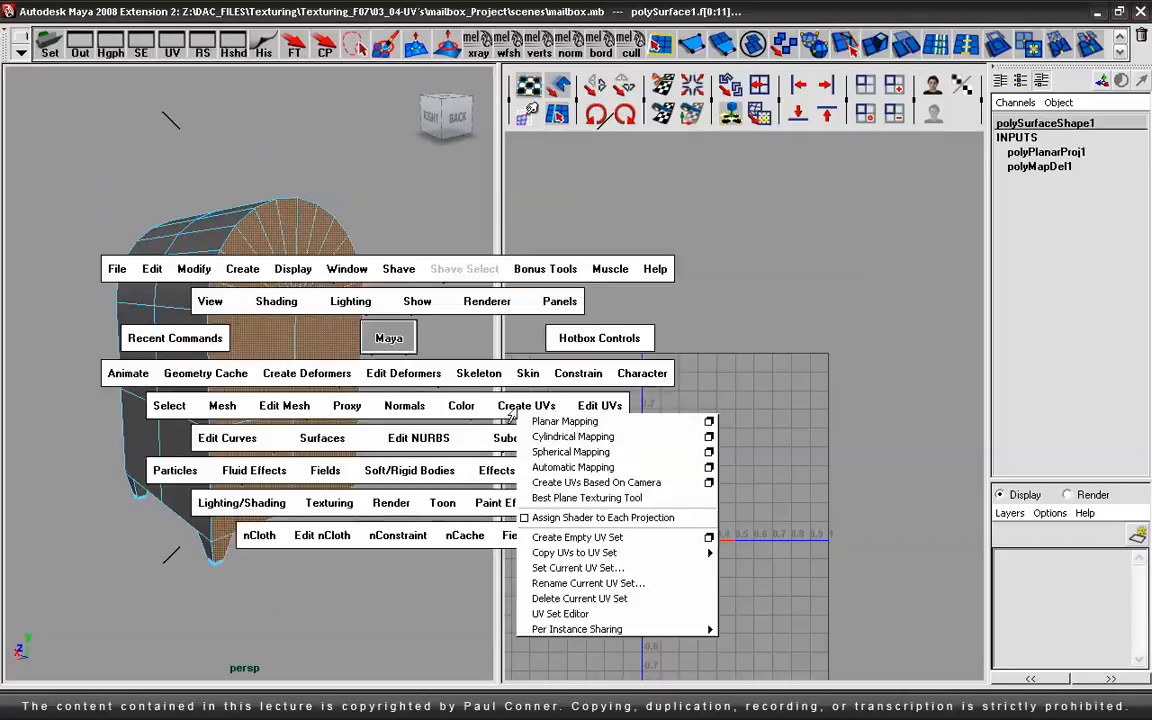
left_click(540, 422)
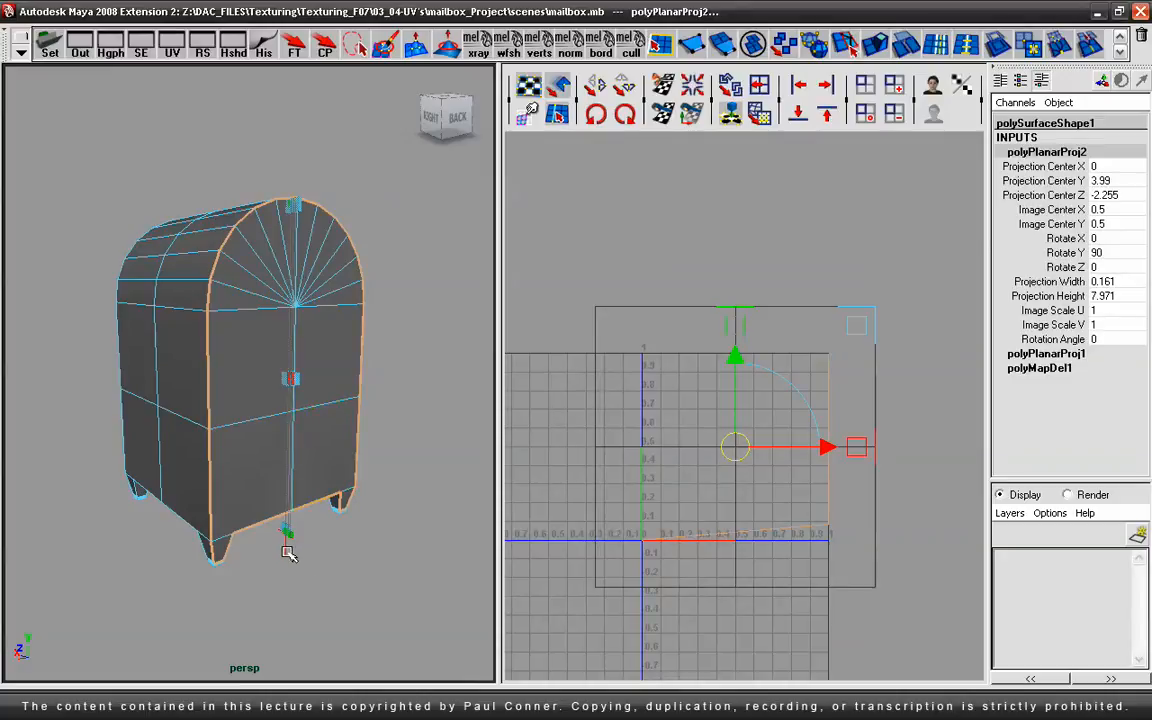
Step: Set the back side's planar projection width and height to 20 and its Rotate Y to 0
left_click_drag(1132, 282, 1130, 295)
type("20")
key("Return")
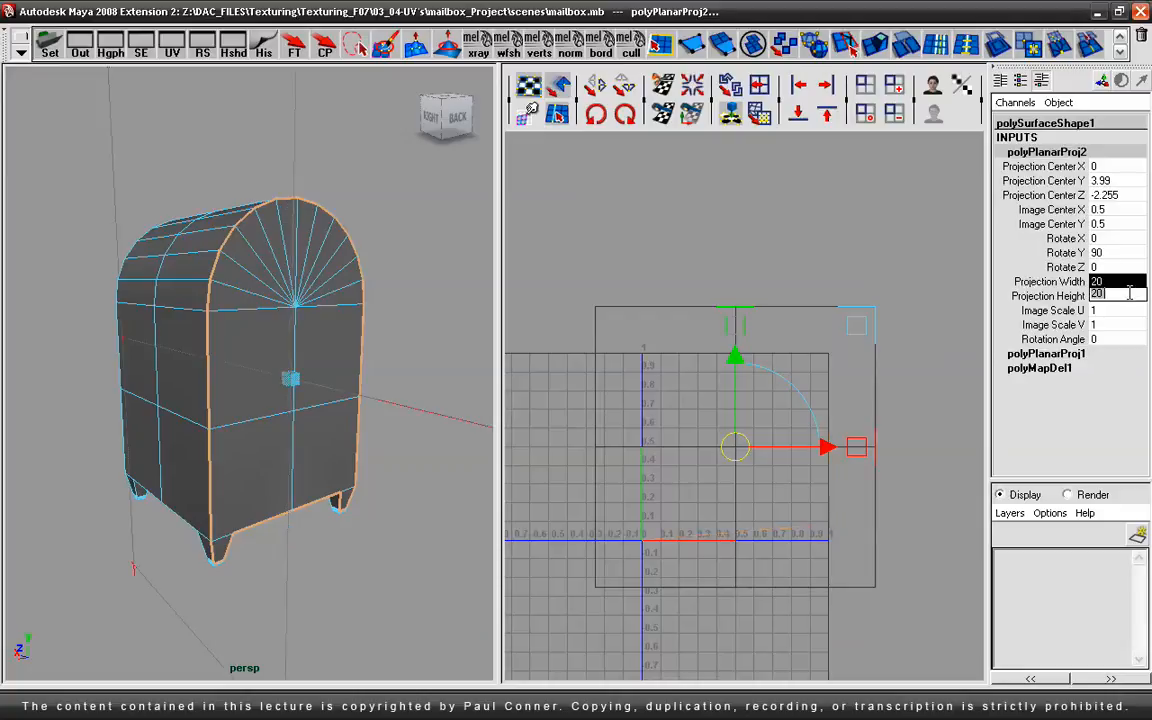
double_click(1117, 254)
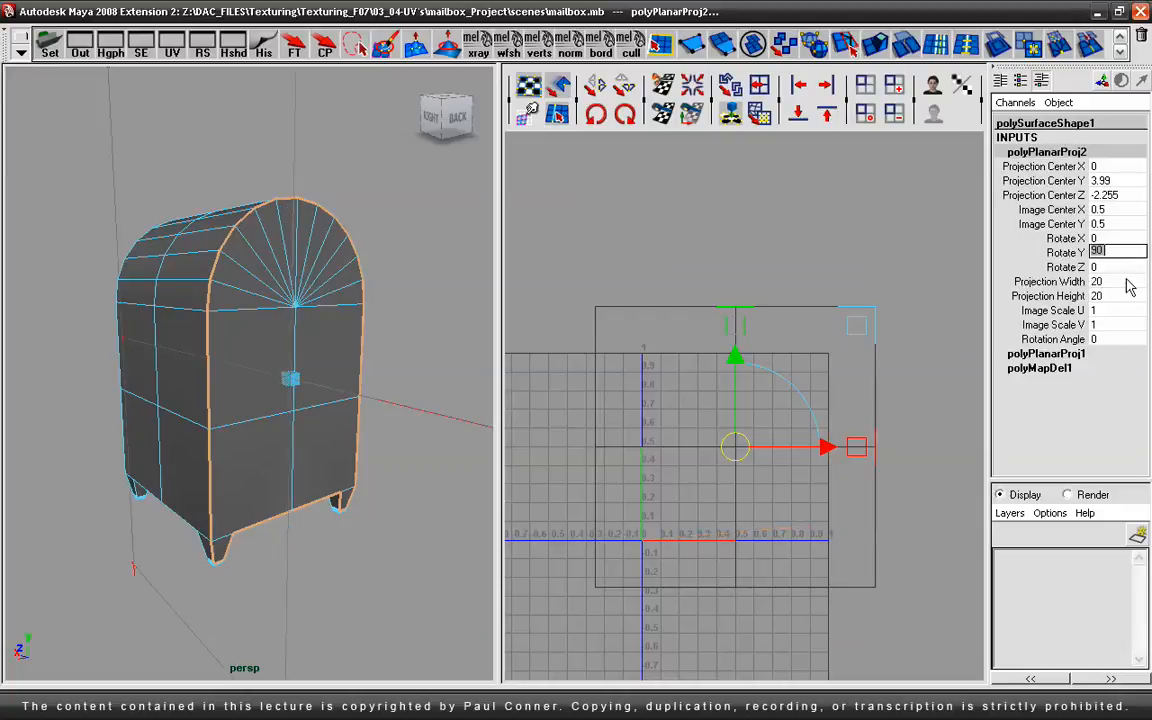
type("0")
key("Return")
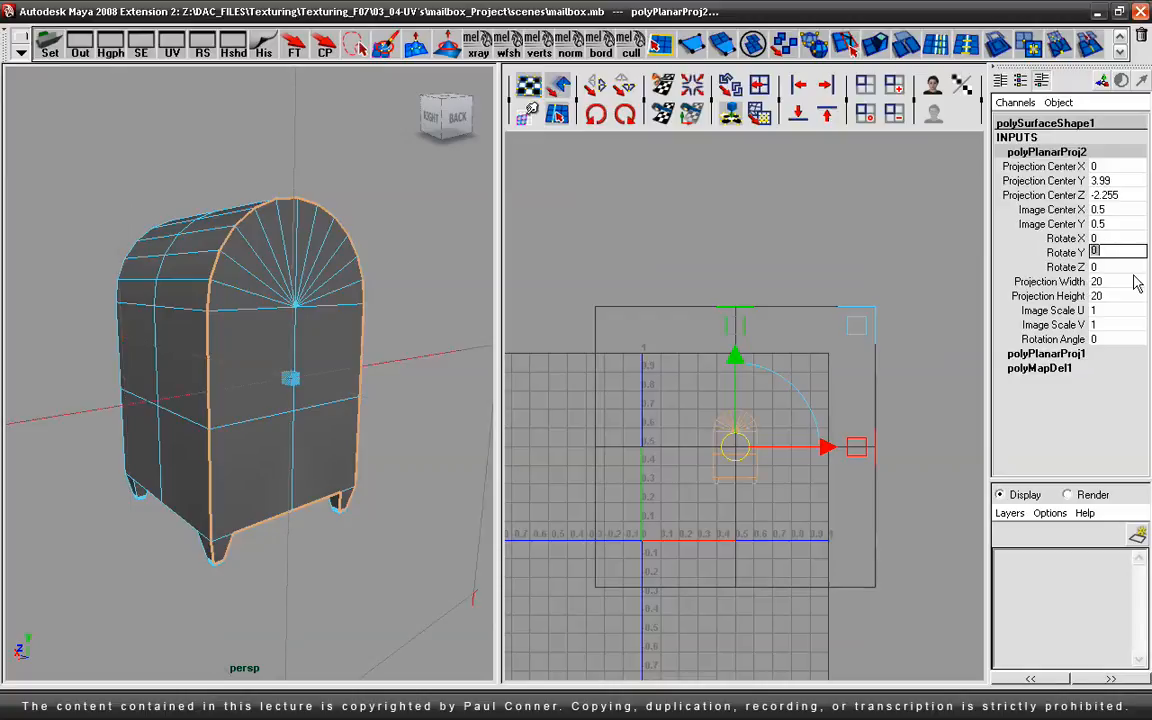
Step: Turn the planar projection around the vertical axis to face the mailbox's back, setting Rotate Y to 180
scroll(129, 386, "down", 5)
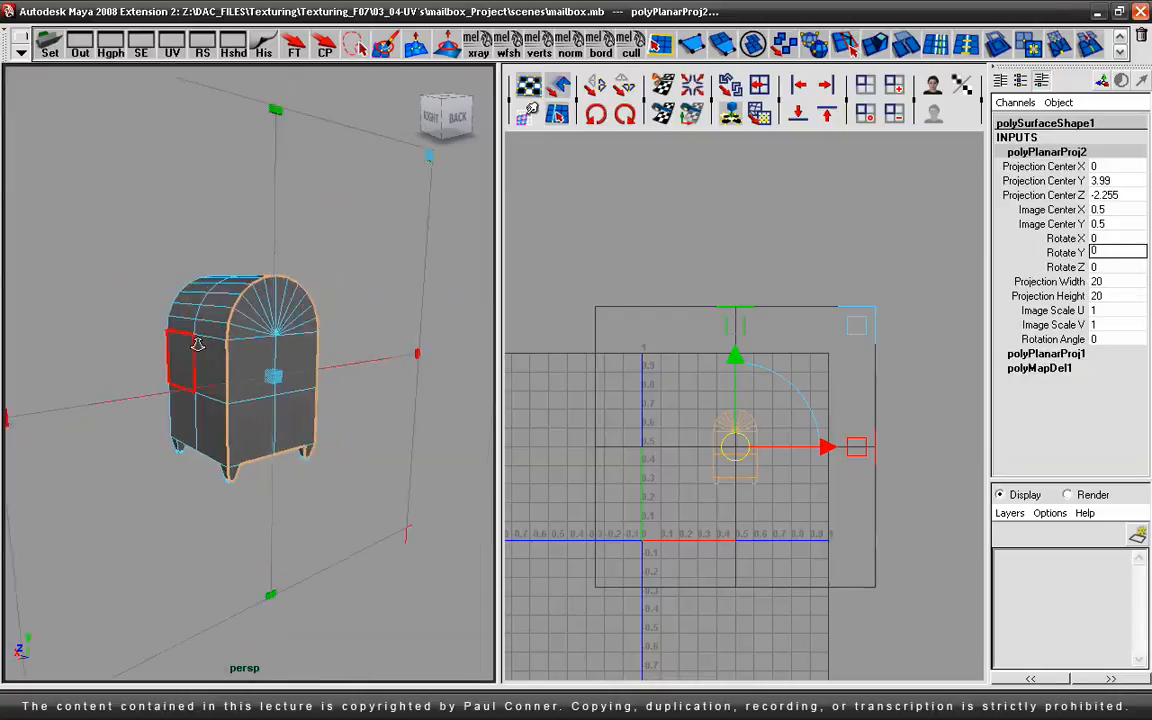
left_click_drag(334, 465, 300, 420, "alt")
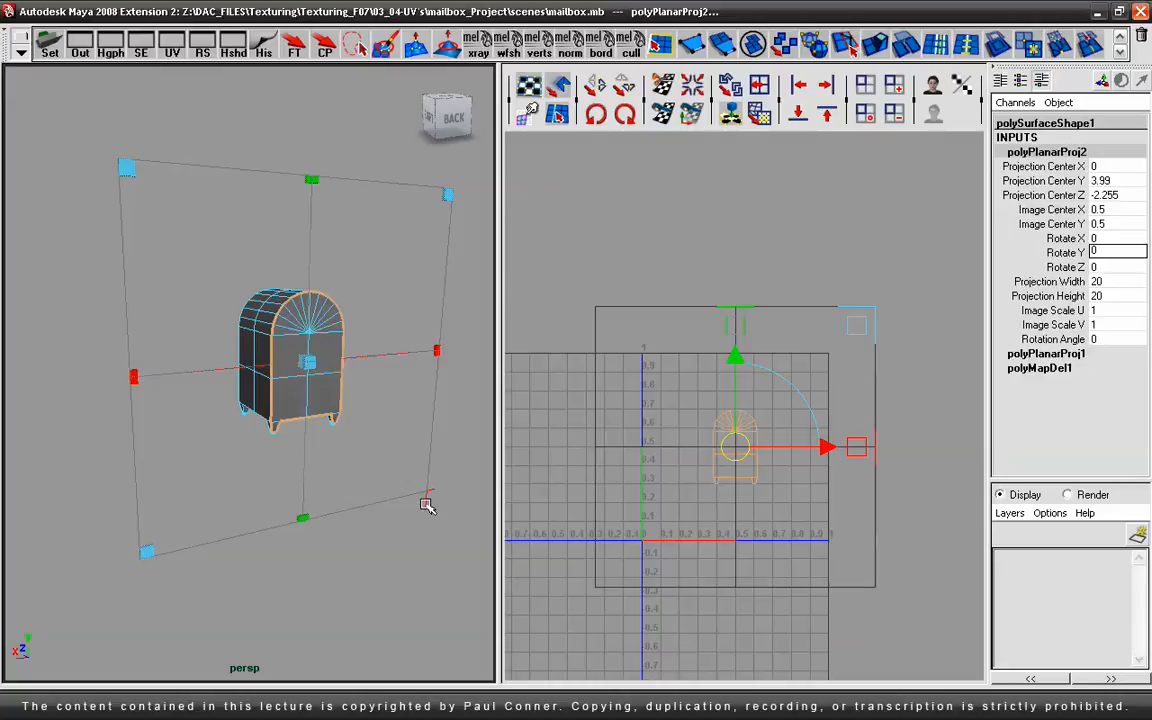
key("e")
left_click_drag(380, 378, 301, 399)
left_click_drag(367, 379, 282, 384)
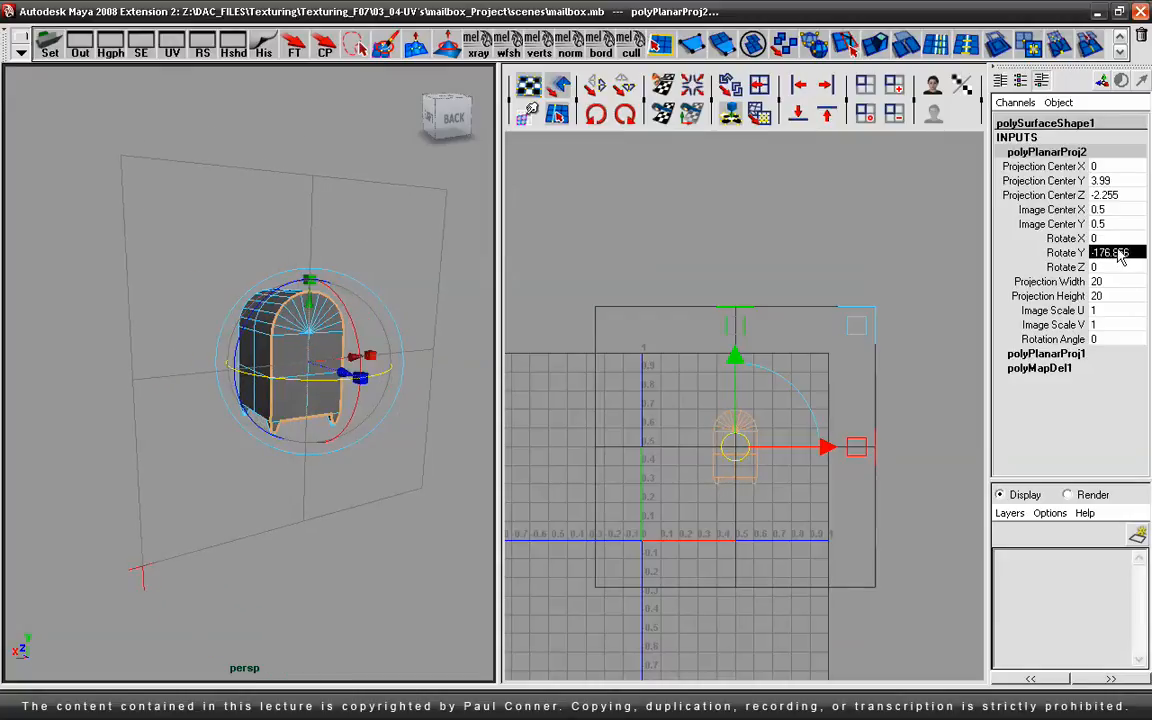
type("180")
key("Return")
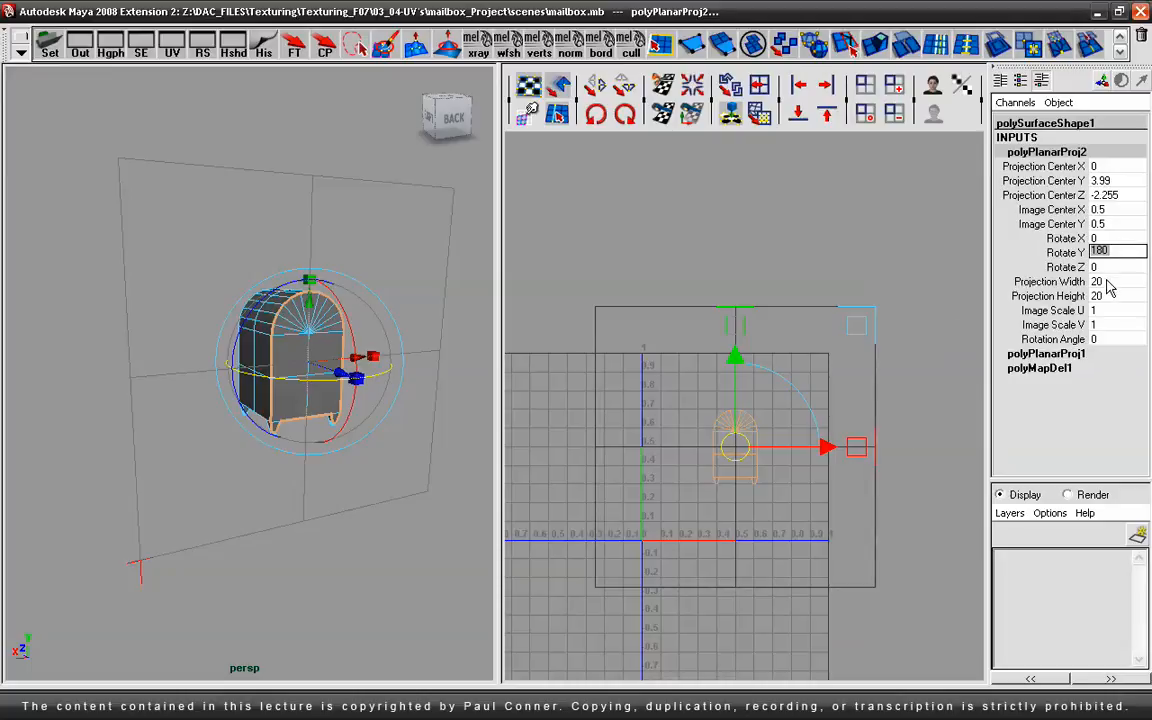
Step: Move the back side's UVs outside the 0-to-1 texture space, to an image center of about 1.174, 1.608, and leave the projection manipulator
left_click_drag(742, 455, 864, 239)
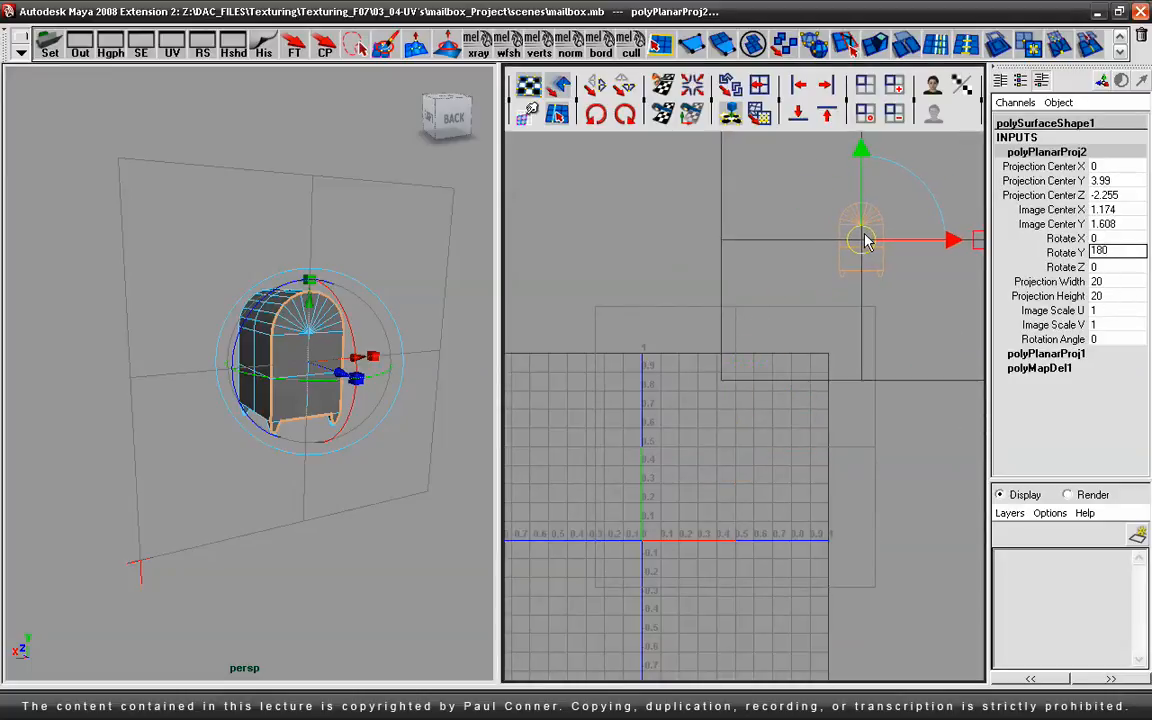
left_click_drag(353, 398, 313, 400, "alt")
key("space")
left_click_drag(506, 470, 523, 441, "alt")
key("F8")
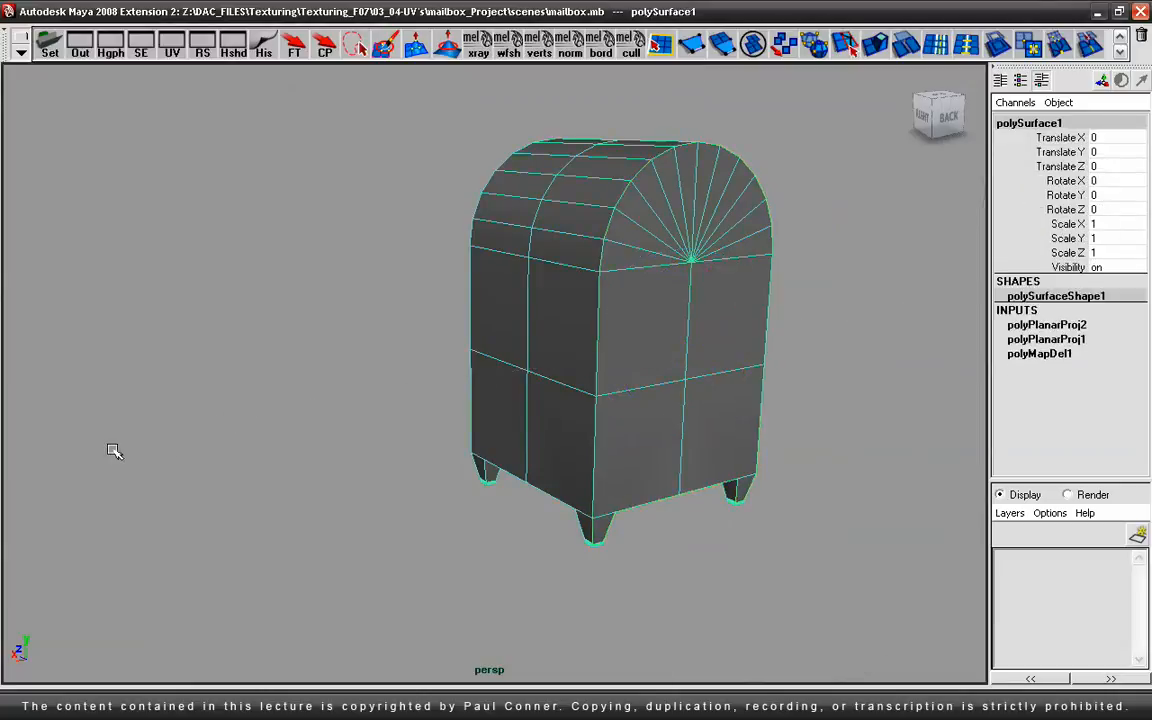
key("F8")
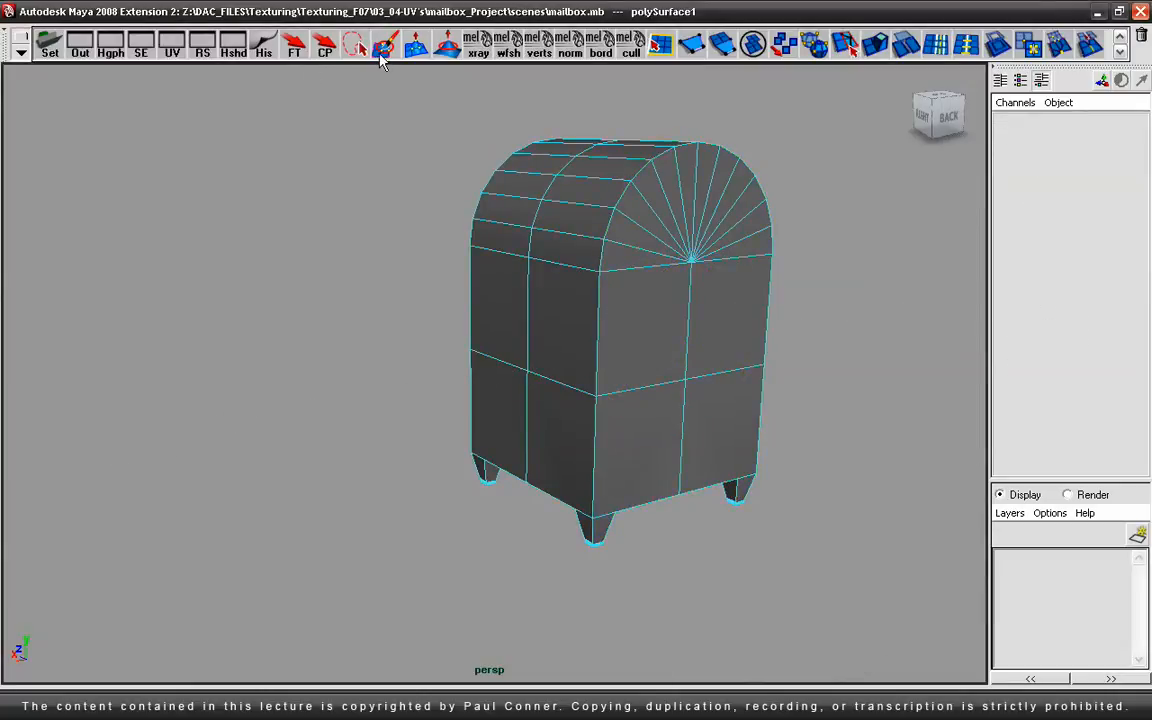
left_click_drag(527, 417, 437, 404, "alt")
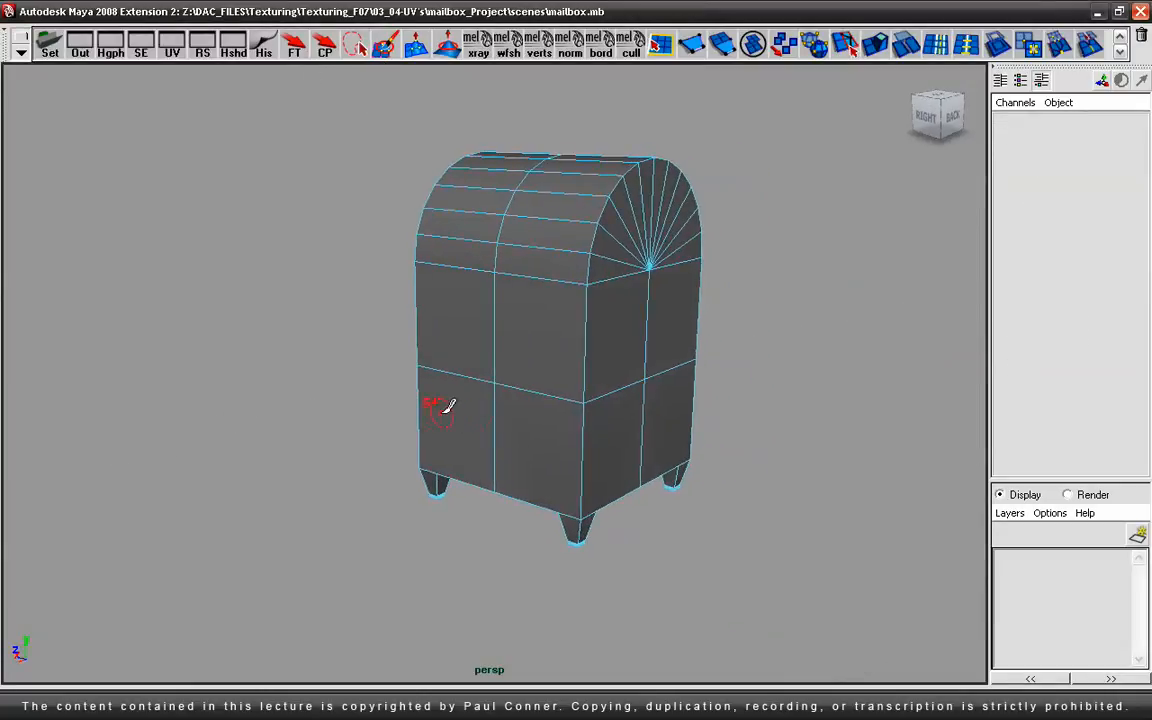
left_click_drag(696, 541, 492, 422, "alt")
left_click_drag(476, 308, 540, 372, "alt")
mouse_move(600, 318)
left_mouse_down()
mouse_move(546, 291)
mouse_move(553, 188)
mouse_move(468, 192)
left_mouse_up()
left_click_drag(440, 256, 600, 258, "alt")
left_click_drag(367, 295, 401, 385, "alt")
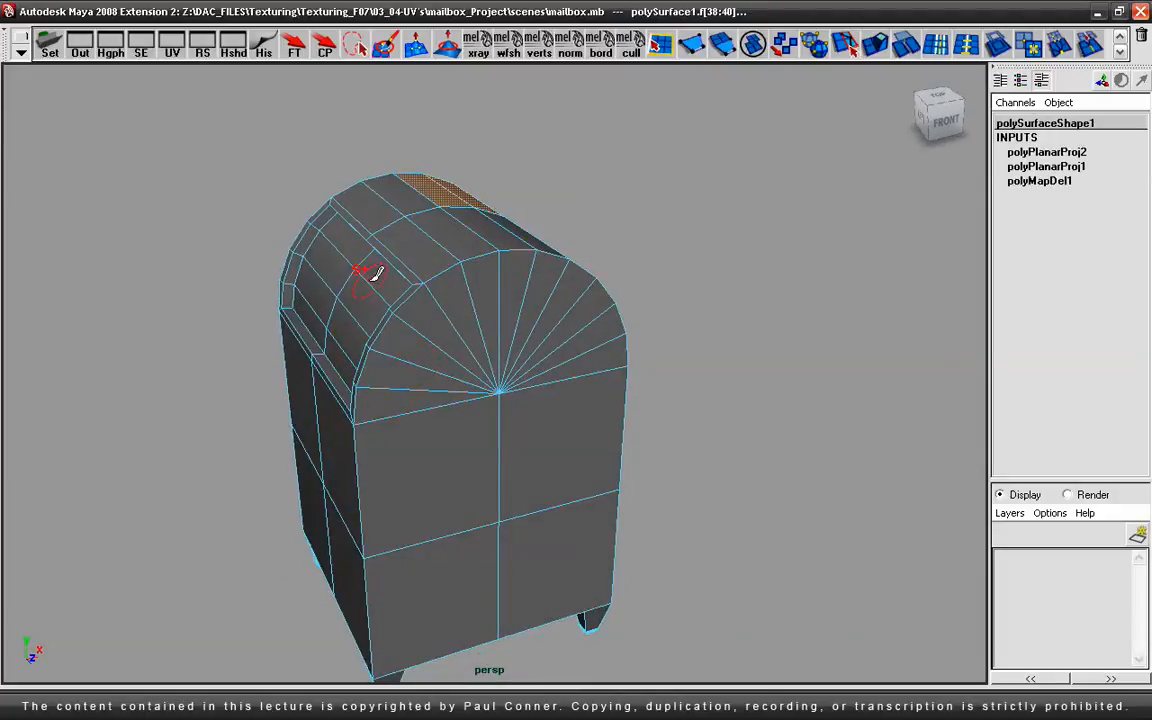
left_click_drag(609, 327, 450, 363, "alt")
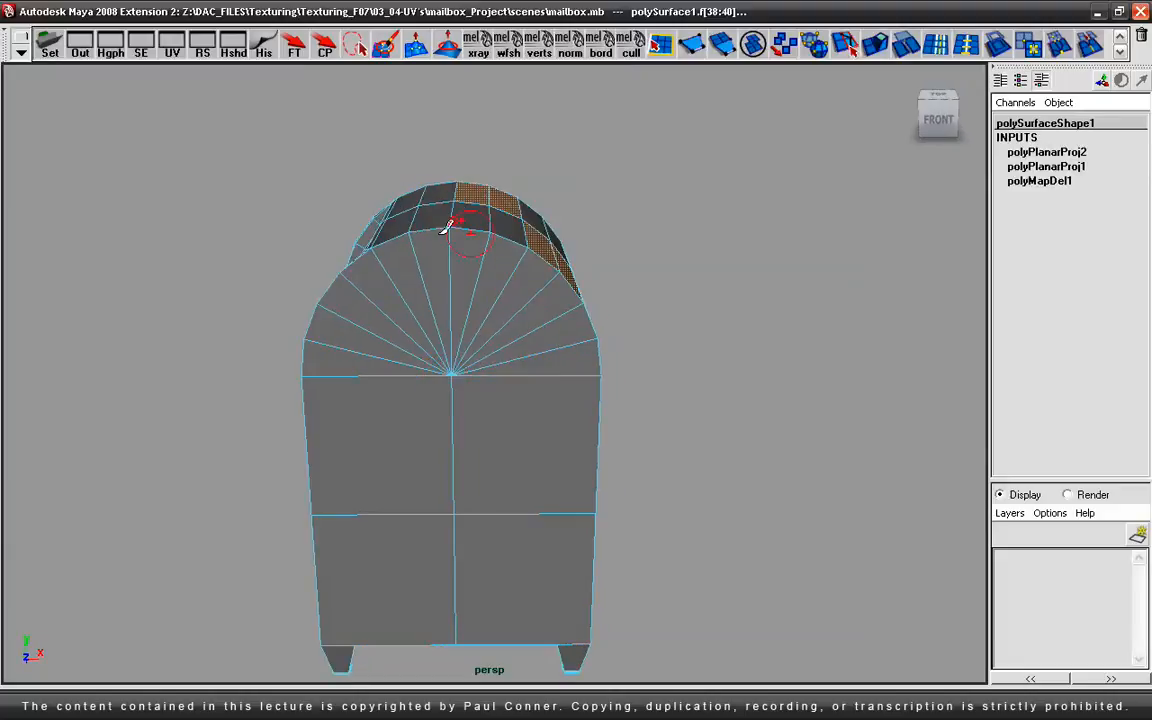
mouse_move(553, 255)
left_mouse_down("alt")
mouse_move(496, 329)
mouse_move(429, 324)
mouse_move(506, 306)
mouse_move(484, 322)
left_mouse_up("alt")
key("q")
left_click(628, 385)
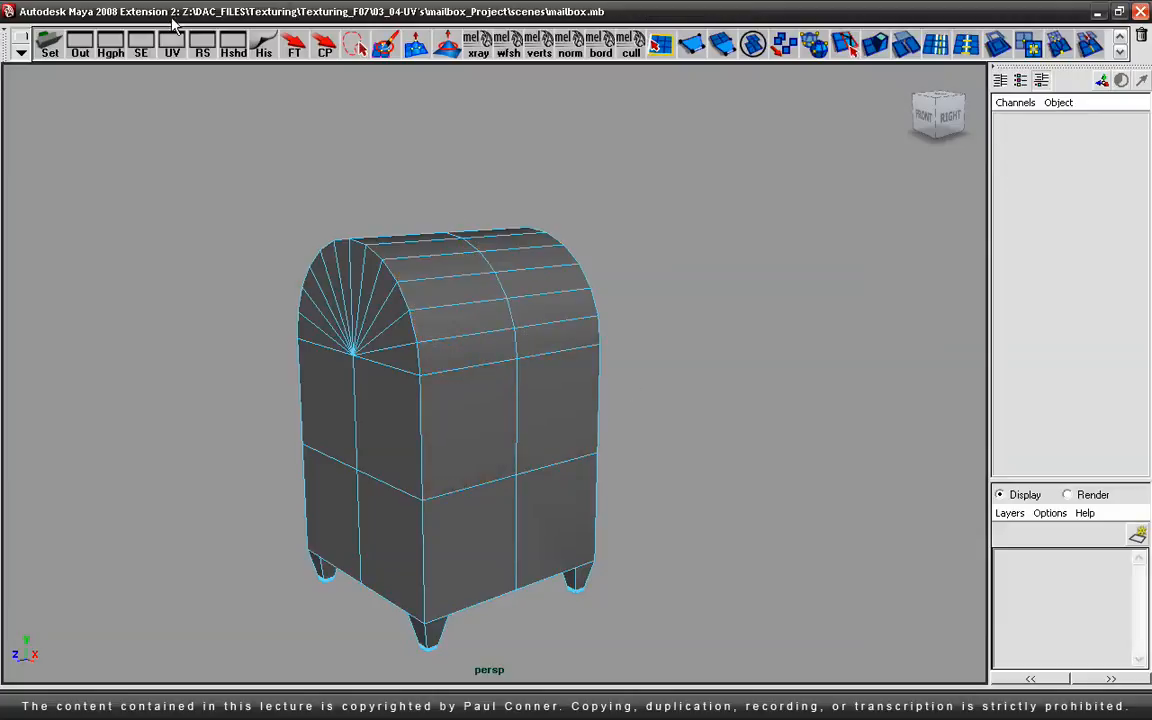
Step: Paint-select the four flat faces and the leg faces on the mailbox's right side
left_click(383, 47)
mouse_move(473, 524)
middle_mouse_down("alt")
mouse_move(512, 450)
mouse_move(530, 300)
middle_mouse_up("alt")
left_click_drag(537, 298, 553, 425)
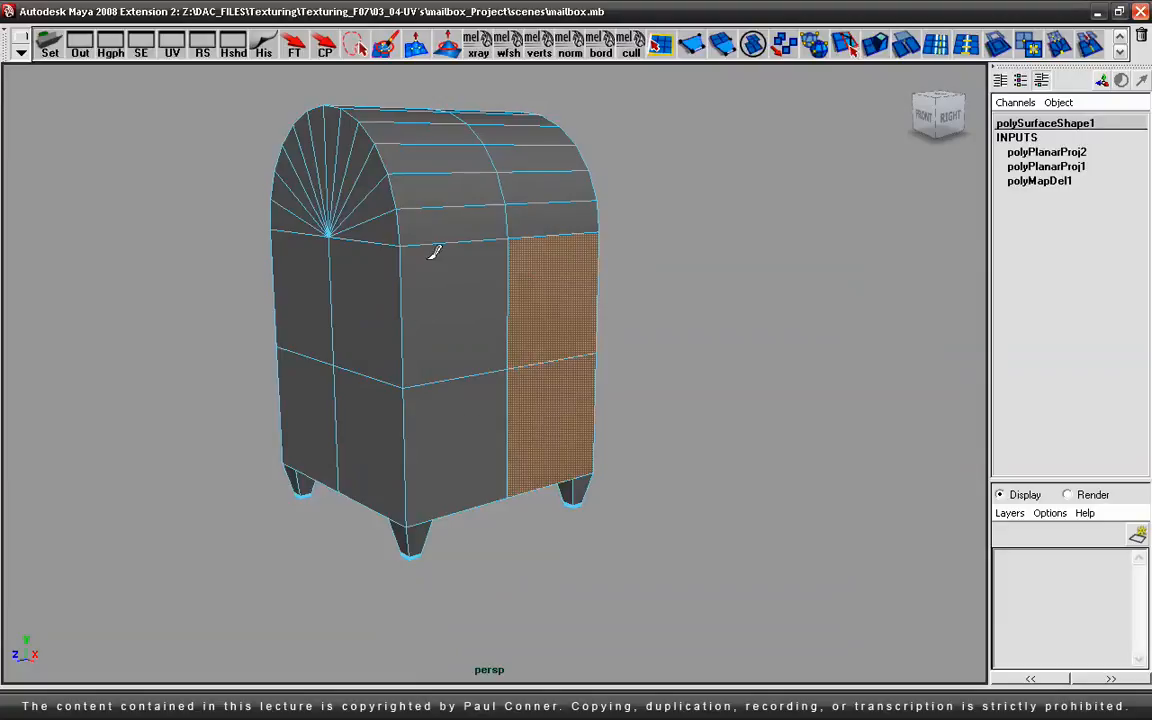
left_click_drag(463, 425, 476, 442)
left_click_drag(478, 291, 388, 481)
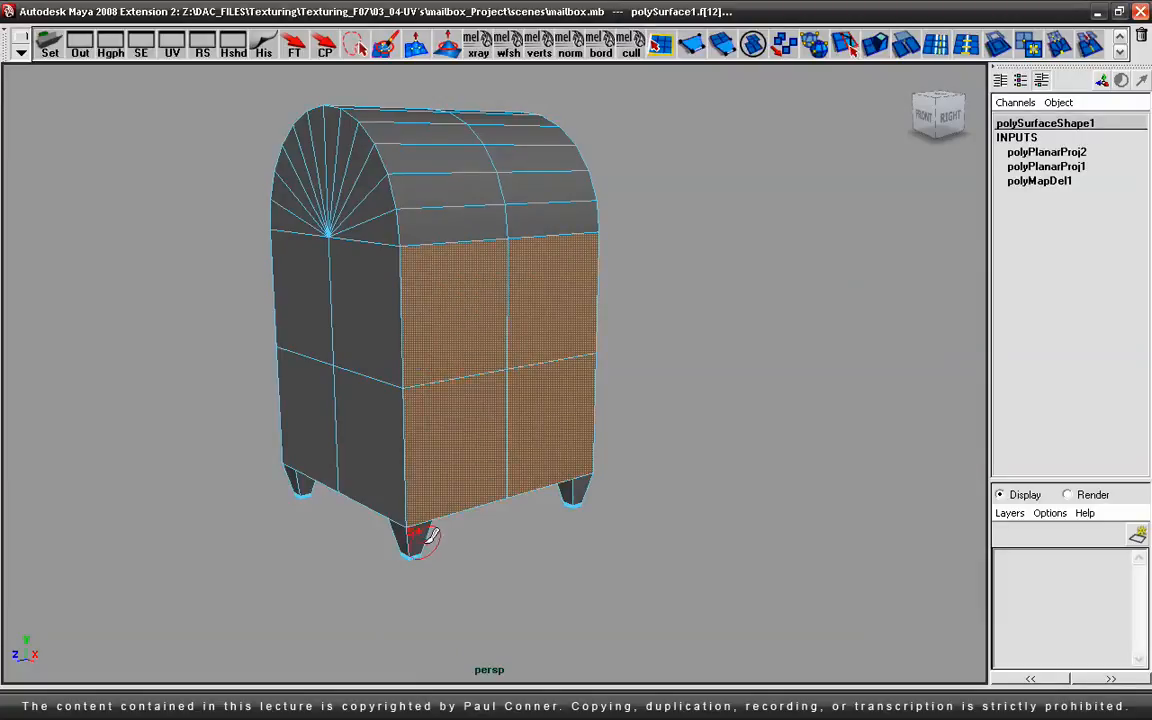
left_click_drag(581, 481, 543, 278, "alt")
left_click_drag(447, 465, 530, 386, "alt")
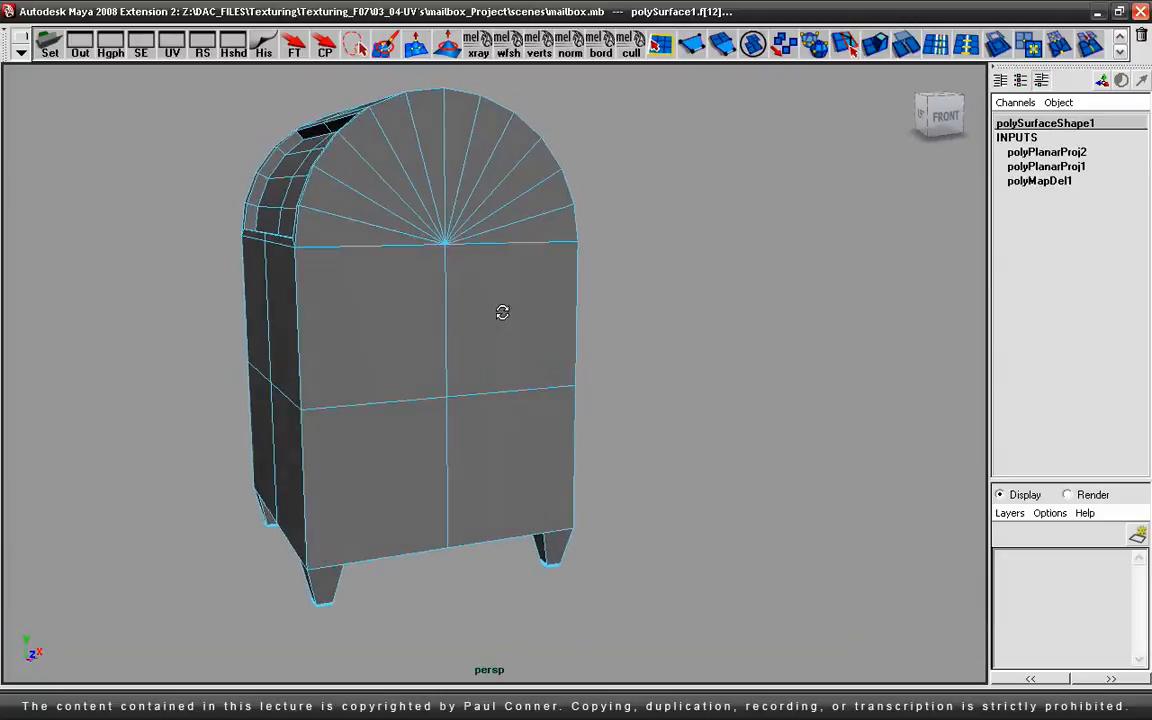
left_click_drag(501, 309, 471, 270, "alt")
left_click_drag(442, 391, 420, 393, "alt")
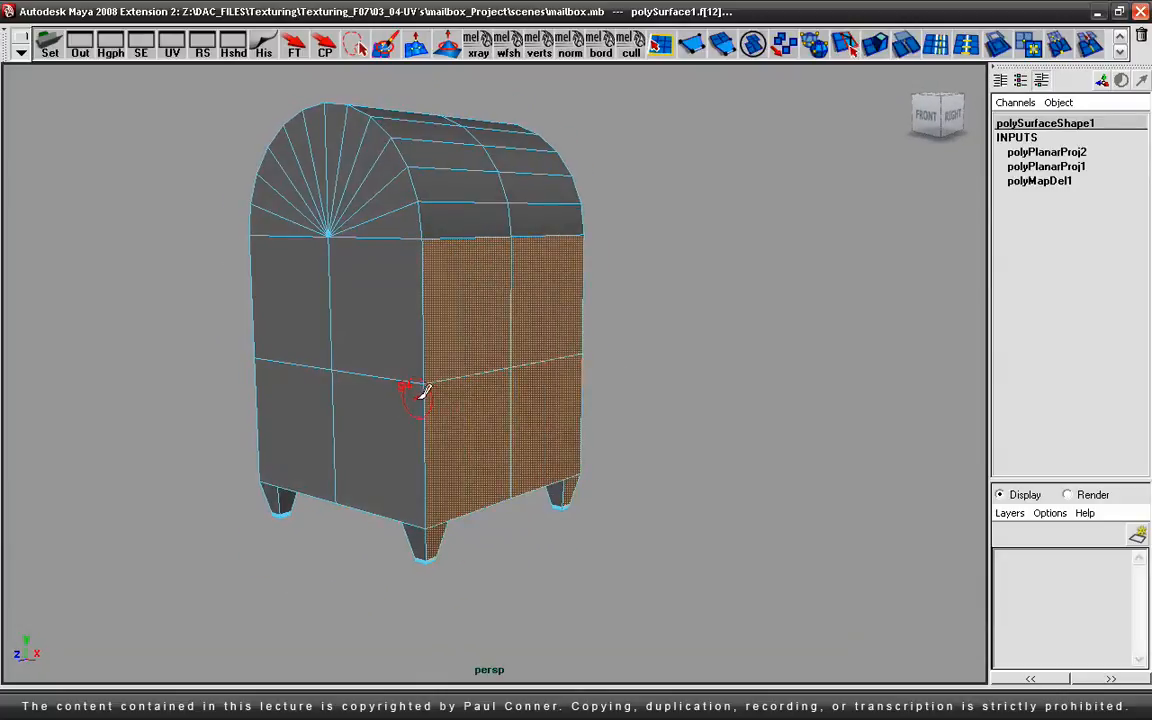
left_click_drag(296, 357, 578, 402, "alt")
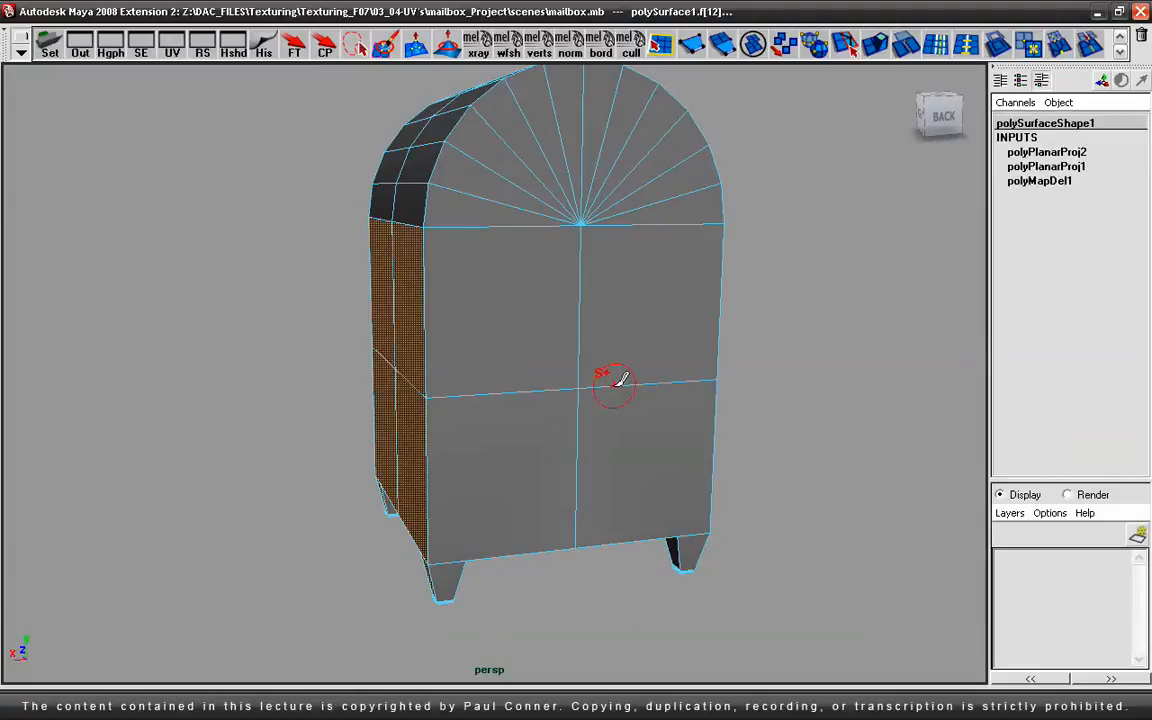
Step: Add the four flat faces and the leg faces of the mailbox's left side to the paint selection
left_click_drag(635, 368, 487, 392, "alt")
left_click_drag(584, 306, 578, 303, "alt")
left_click(586, 347)
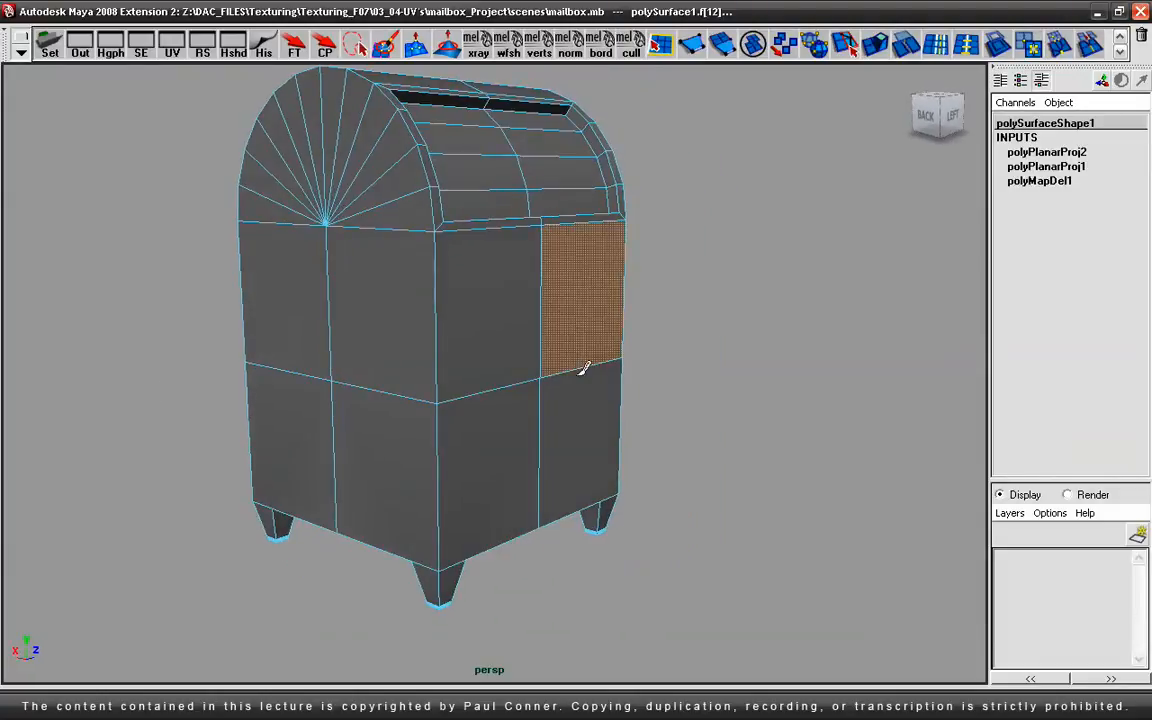
left_click(497, 283, "shift")
left_click(490, 472, "shift")
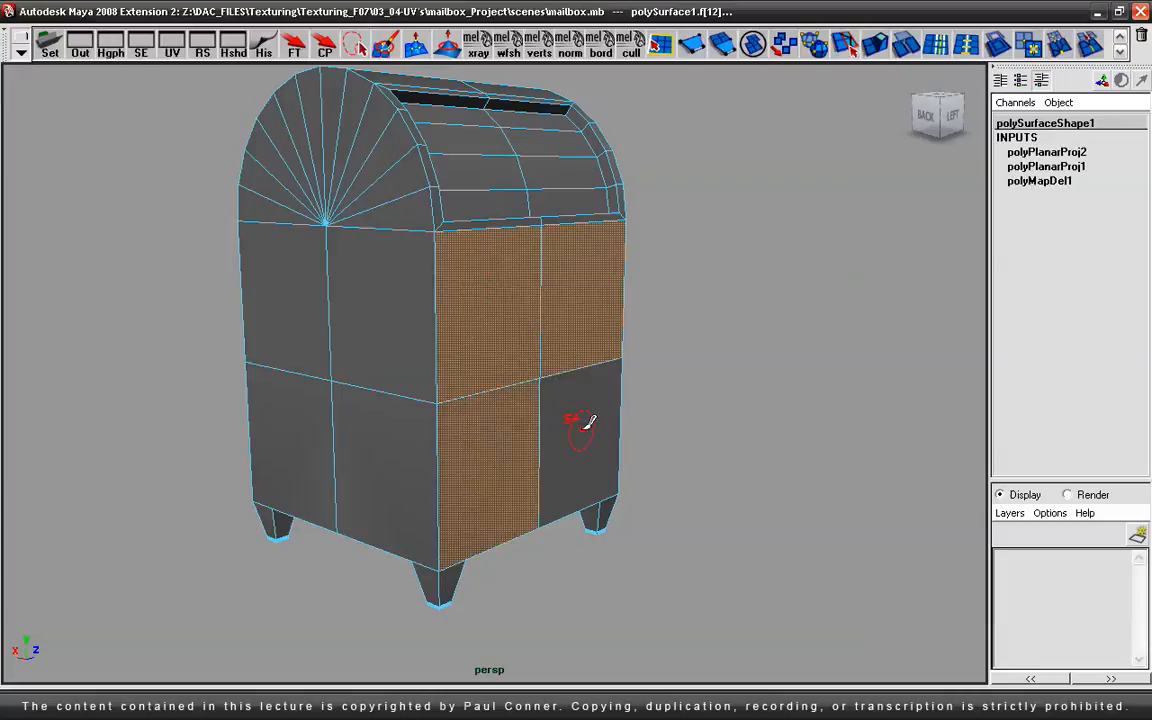
left_click(592, 438, "shift")
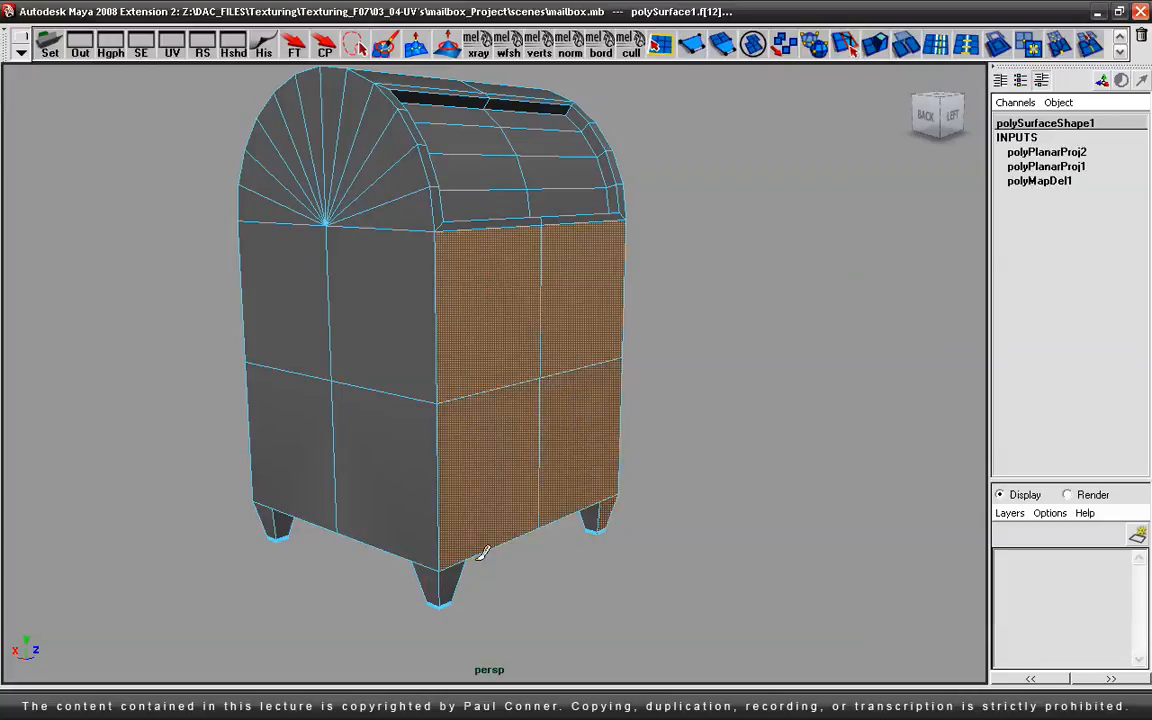
Step: Apply planar mapping to the selected left and right side faces and set the projection width and height to 20
left_click_drag(540, 420, 334, 381, "alt")
key("space")
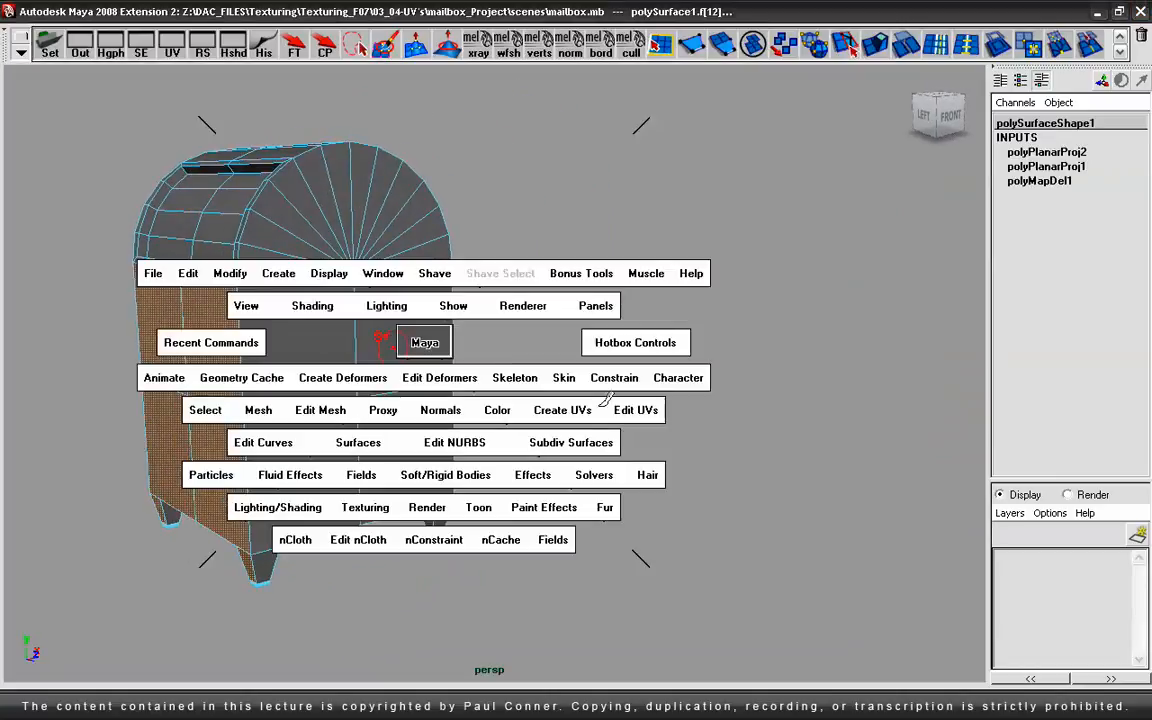
mouse_move(600, 410)
left_mouse_down()
mouse_move(605, 440)
mouse_move(605, 424)
mouse_move(590, 420)
left_mouse_up()
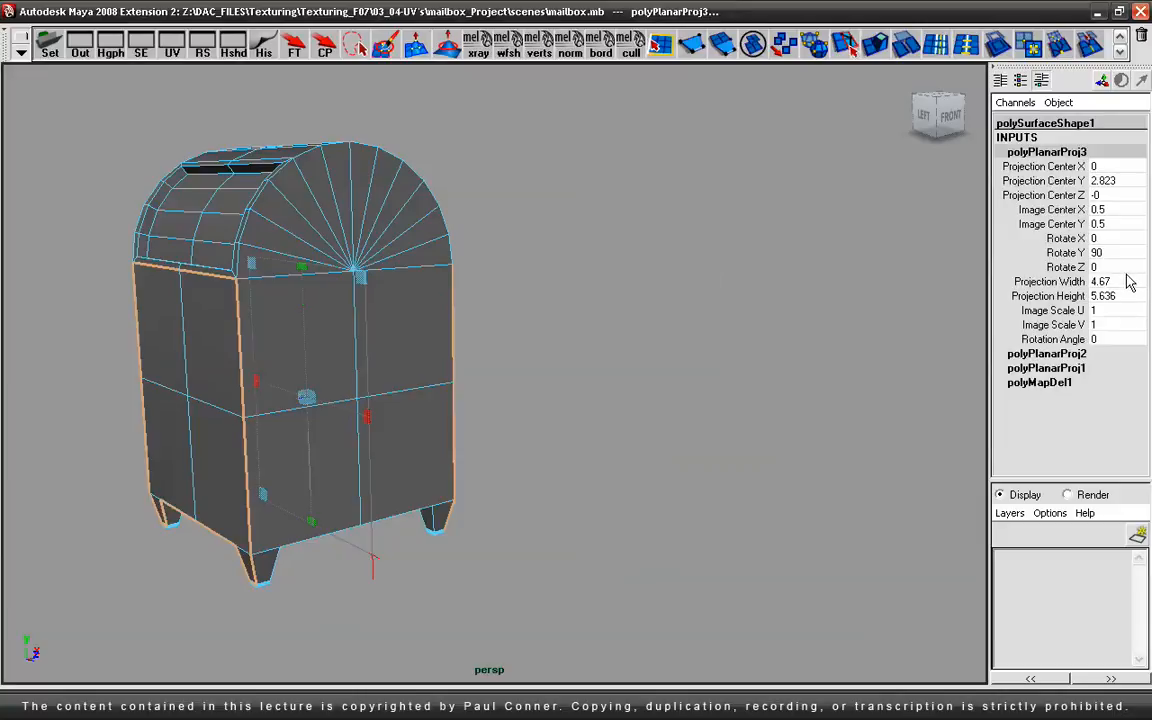
left_click_drag(1128, 283, 1126, 294)
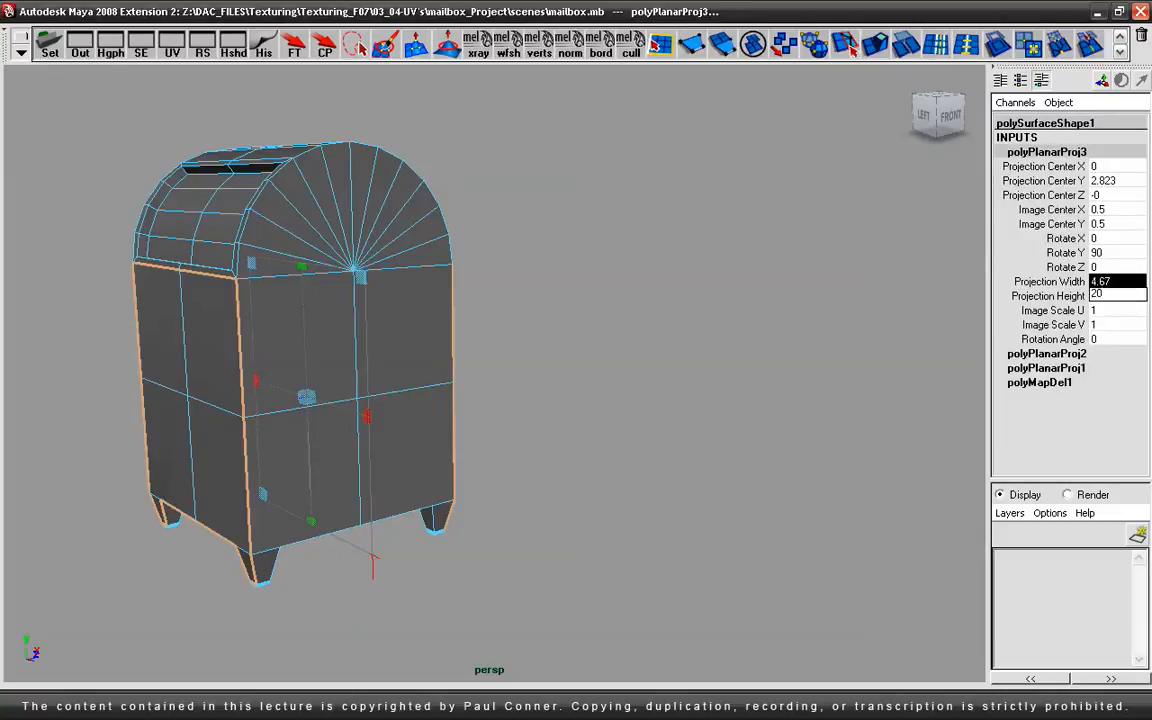
key("Return")
Step: Examine the sides' projection plane from the mailbox's right and left, comparing where its corner marker falls on each side
scroll(358, 426, "down", 5)
left_click_drag(407, 429, 241, 411, "alt")
right_click_drag(241, 411, 502, 416, "alt")
middle_click_drag(502, 416, 431, 400, "alt")
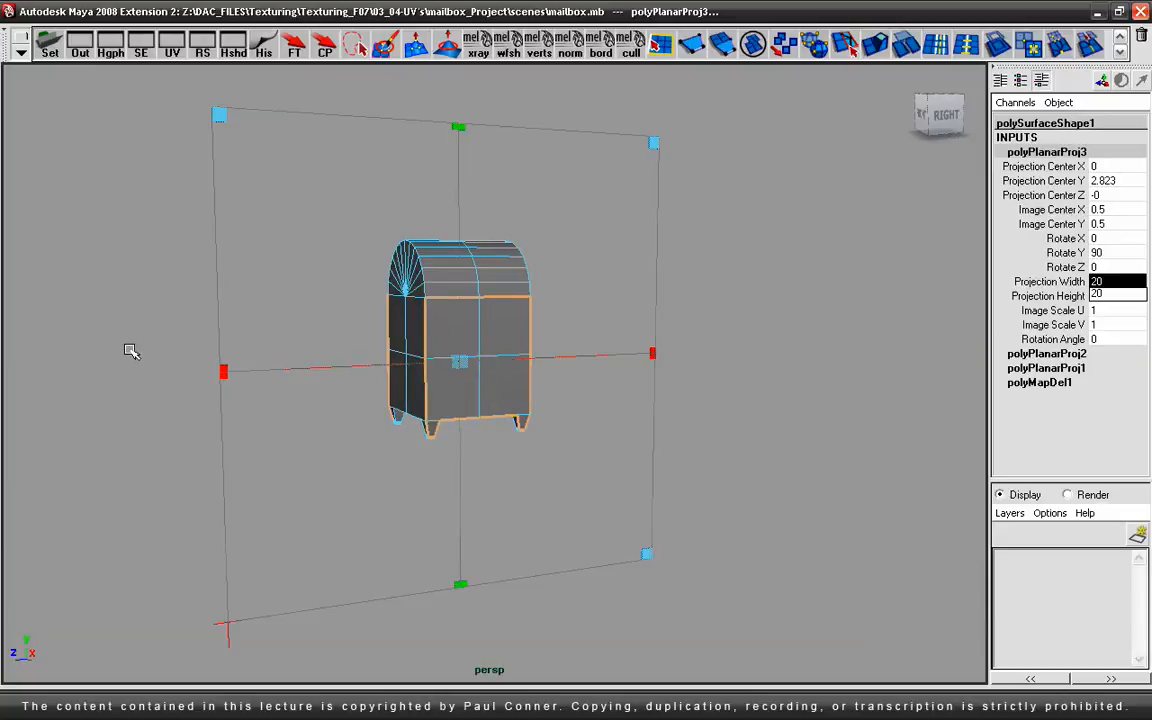
left_click_drag(129, 352, 167, 350, "alt")
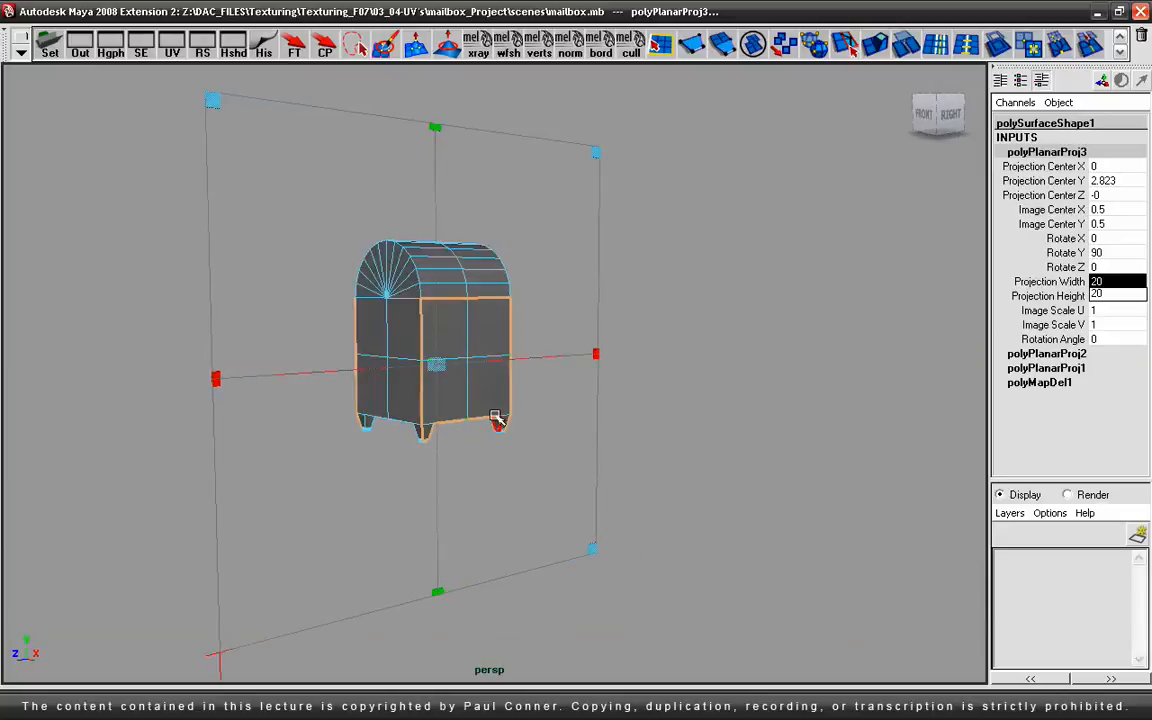
left_click_drag(140, 330, 688, 372, "alt")
right_click_drag(688, 372, 553, 352, "alt")
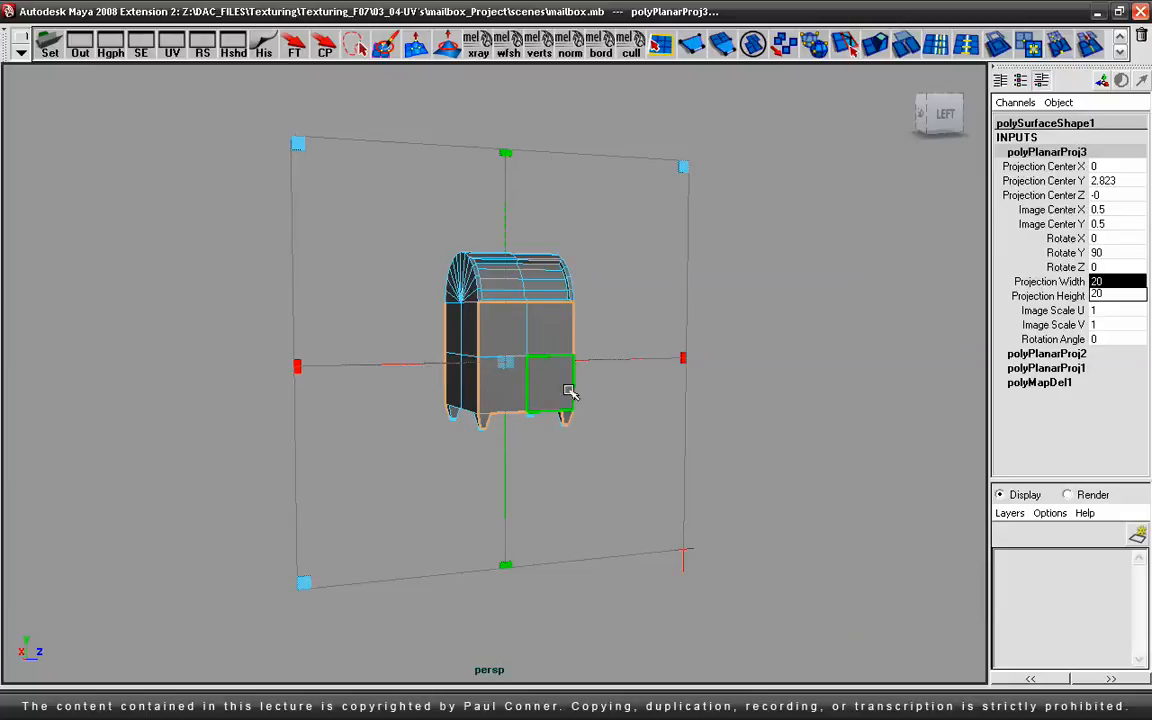
left_click_drag(532, 337, 620, 342, "alt")
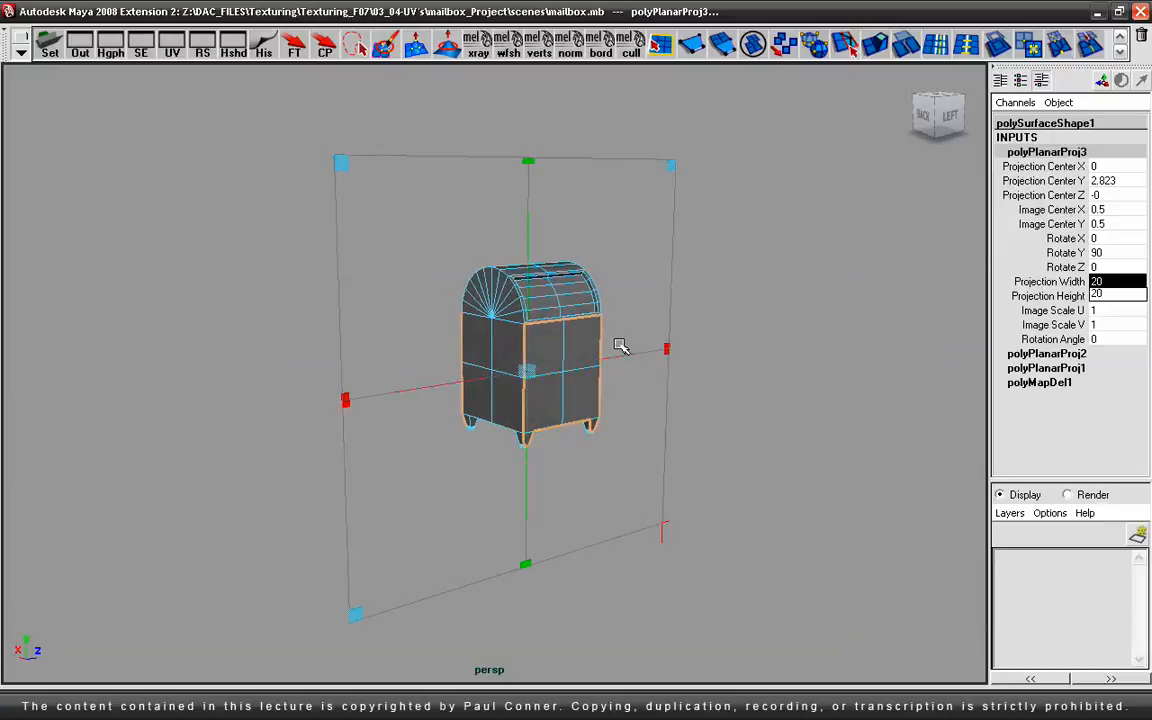
Step: Move the left and right sides' UVs above the 0-to-1 texture space, to an image center of about 0.505, 2.022
key("space")
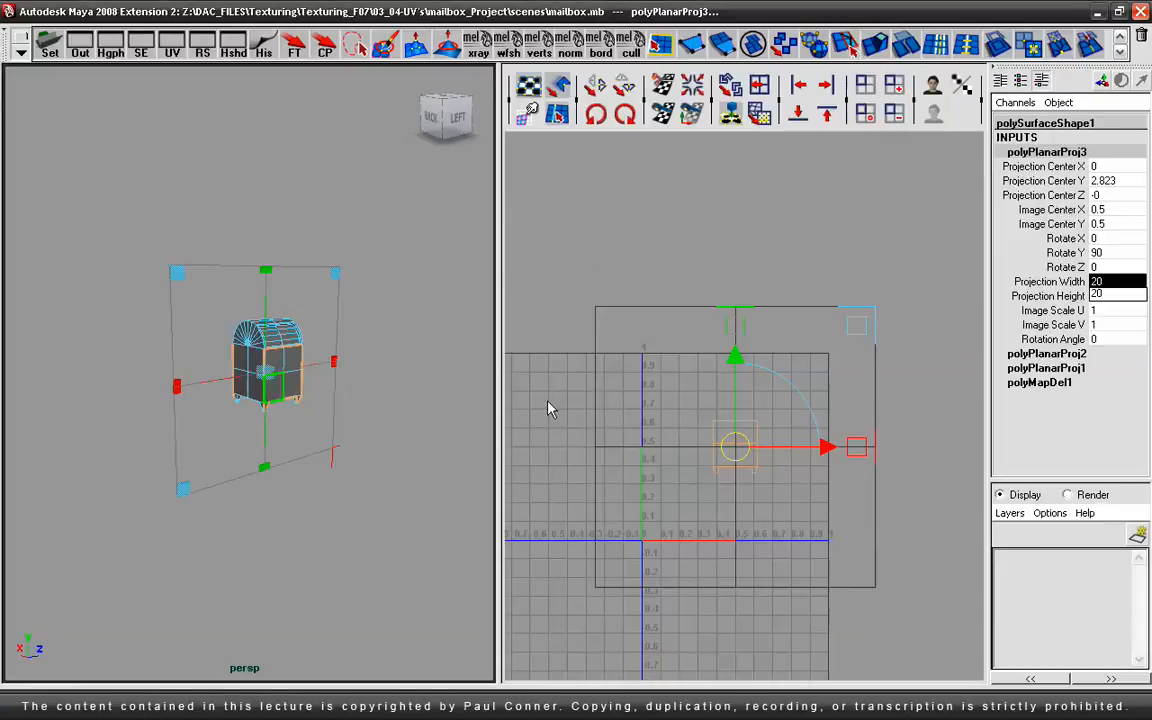
left_click_drag(738, 455, 739, 167)
middle_click_drag(700, 345, 700, 570, "alt")
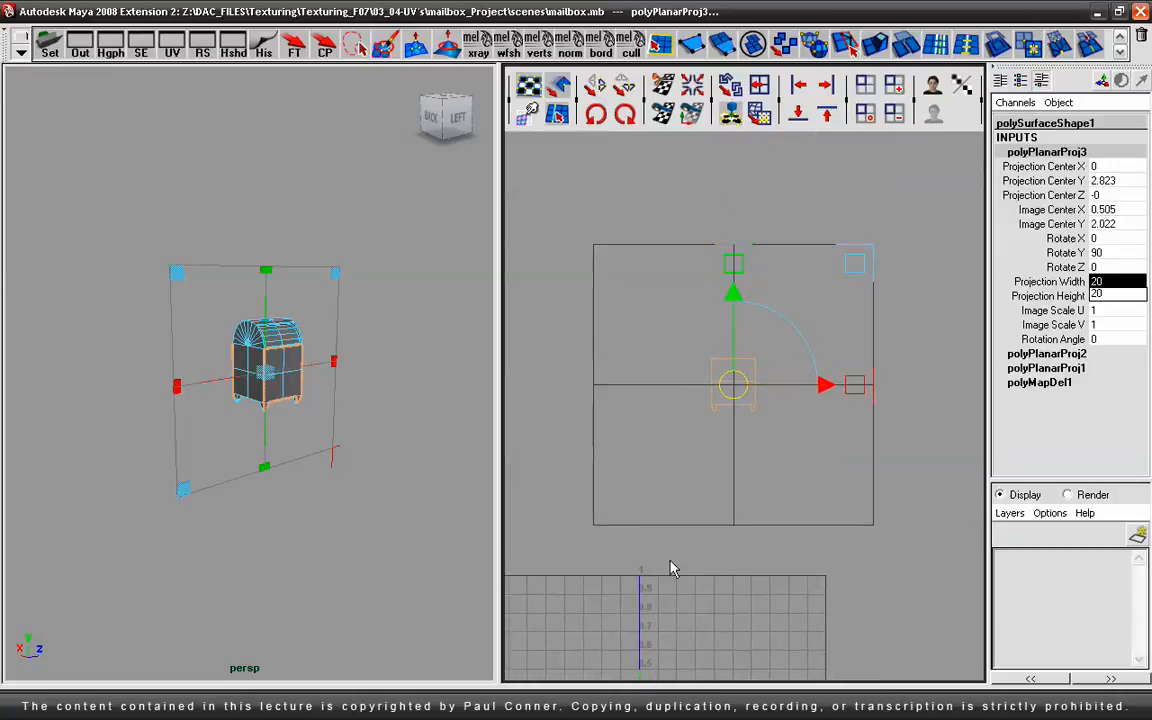
Step: Leave the projection manipulator, select the back arched side's UV shell, and move it closer to the front side's shell
key("q")
right_click_drag(643, 408, 884, 452, "alt")
left_click_drag(910, 409, 782, 548)
key("w")
left_click_drag(830, 478, 682, 484)
Step: Select the left and right sides' overlapping UVs, compare their points on both sides of the mailbox, and enlarge the UV editor
right_click_drag(600, 450, 833, 345, "alt")
left_click_drag(875, 327, 690, 406)
right_click_drag(180, 380, 452, 360, "alt")
middle_click_drag(378, 354, 272, 353, "alt")
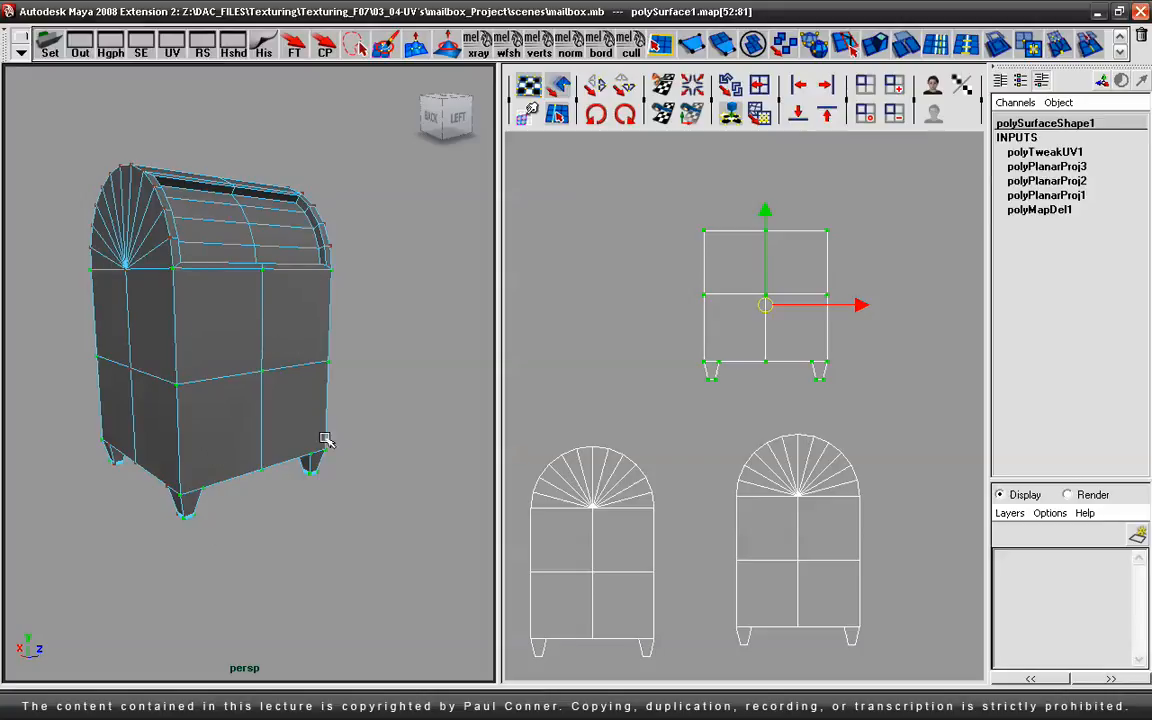
left_click_drag(176, 371, 414, 352, "alt")
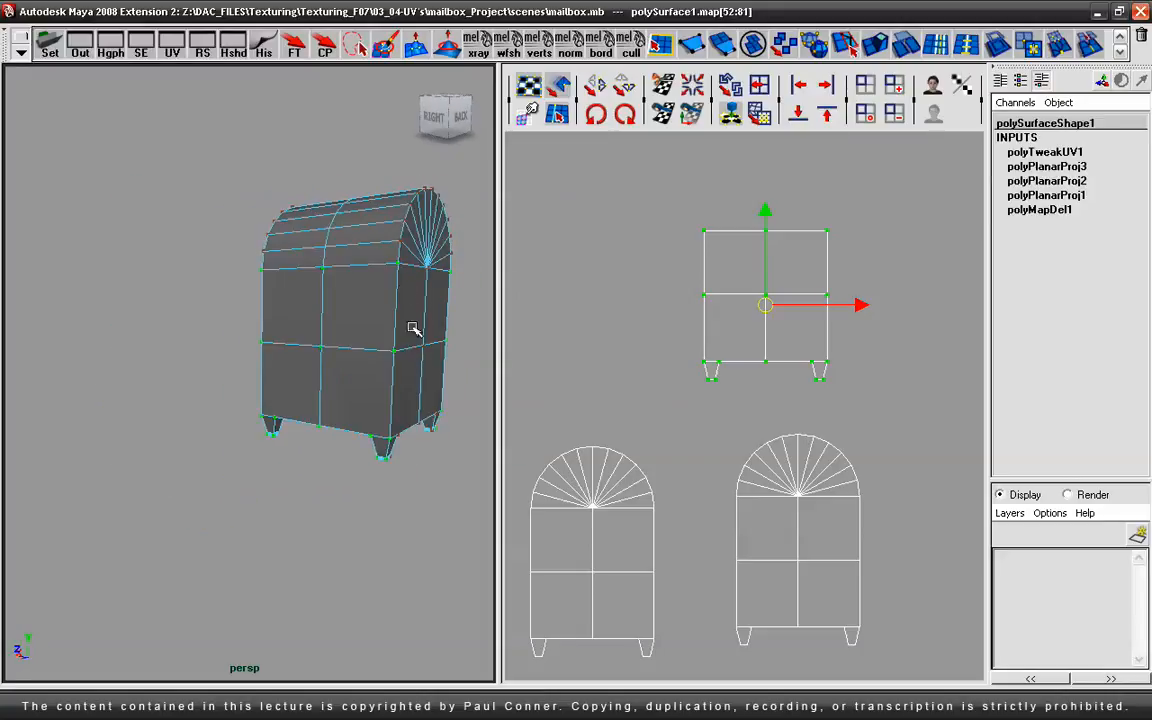
left_click_drag(366, 472, 172, 383, "alt")
middle_click_drag(270, 360, 264, 342, "alt")
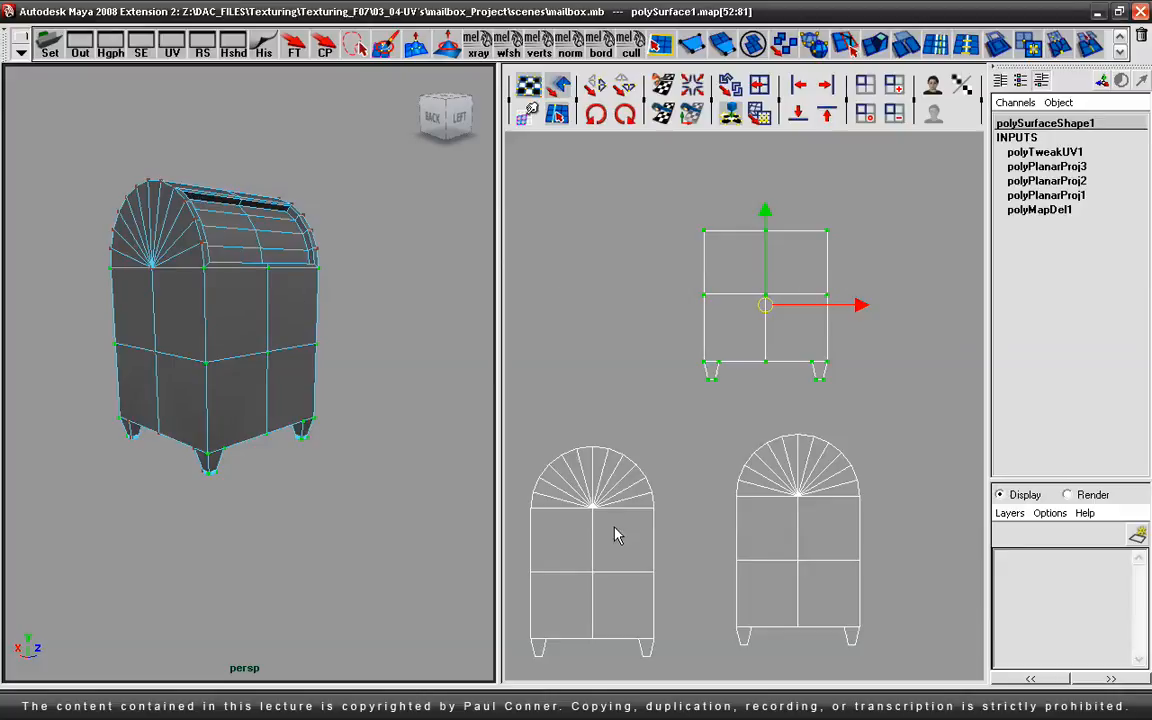
key("space")
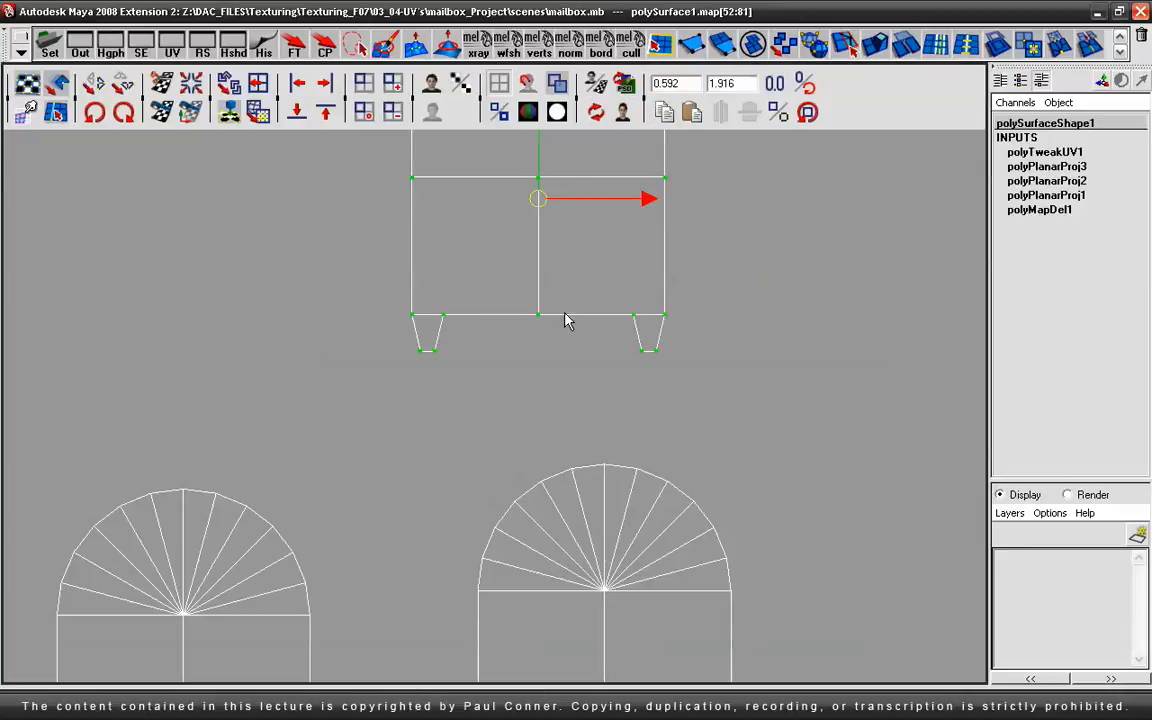
Step: Display the texture borders as thick lines in the UV editor and examine the outlines of the arched and side shells
left_click(499, 113)
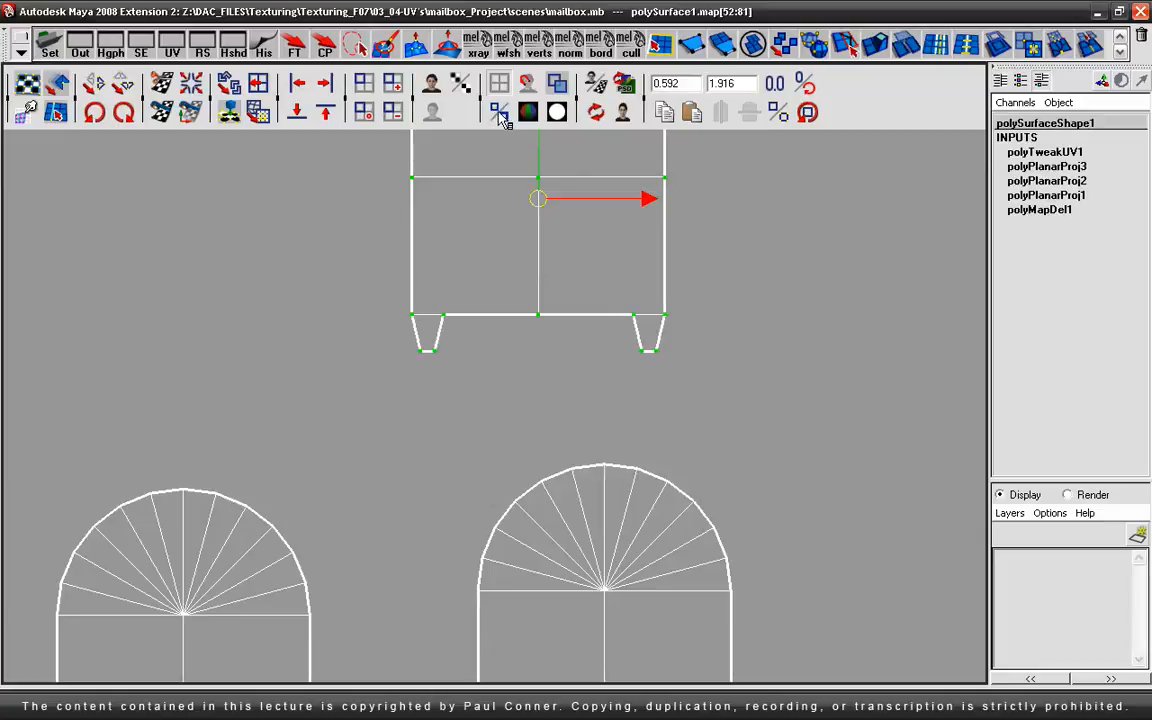
right_click_drag(831, 493, 183, 509, "alt")
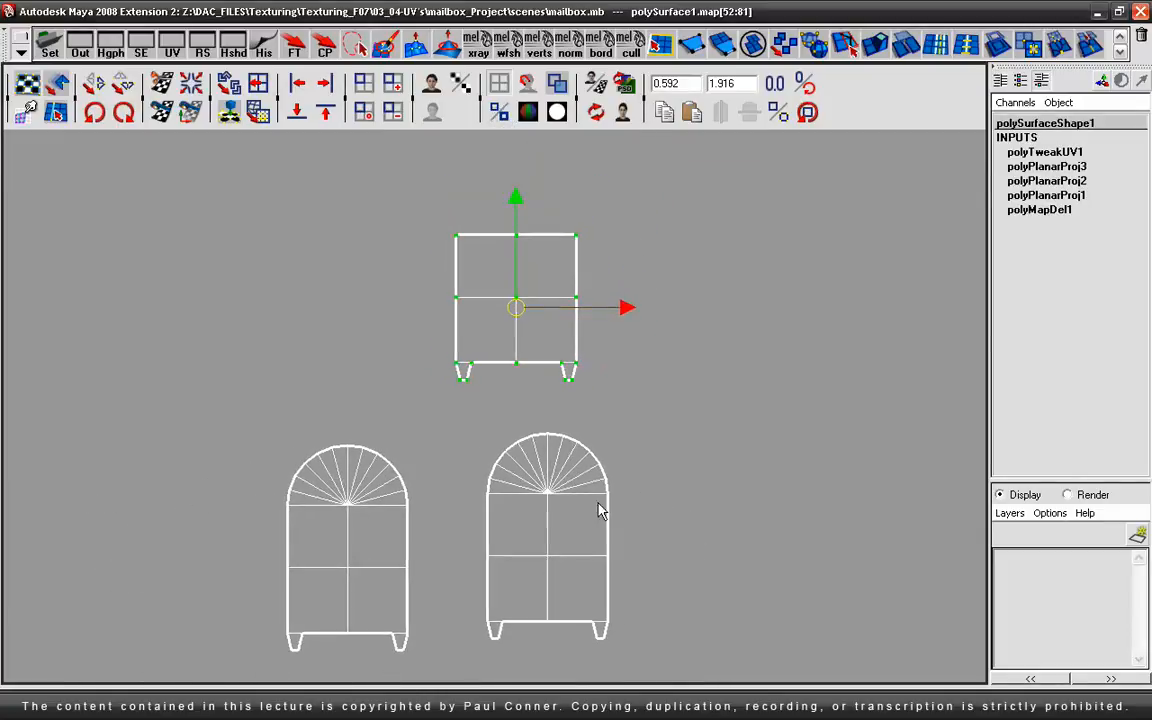
middle_click_drag(634, 499, 671, 463, "alt")
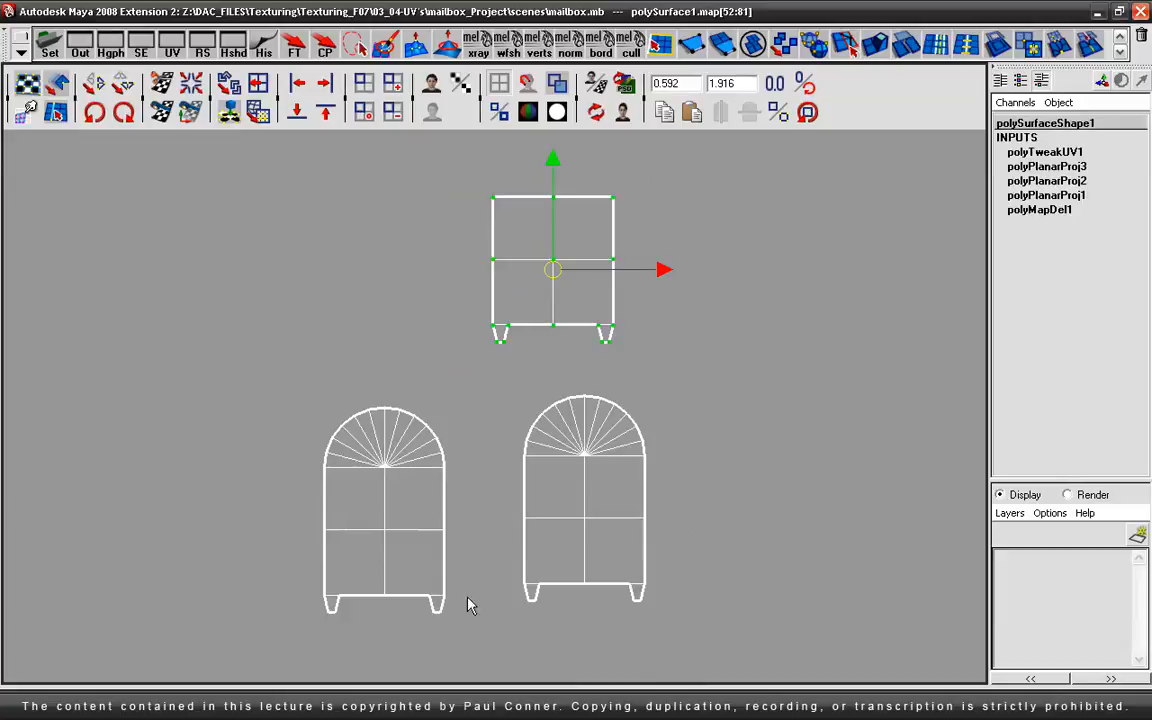
right_click_drag(260, 512, 910, 499, "alt")
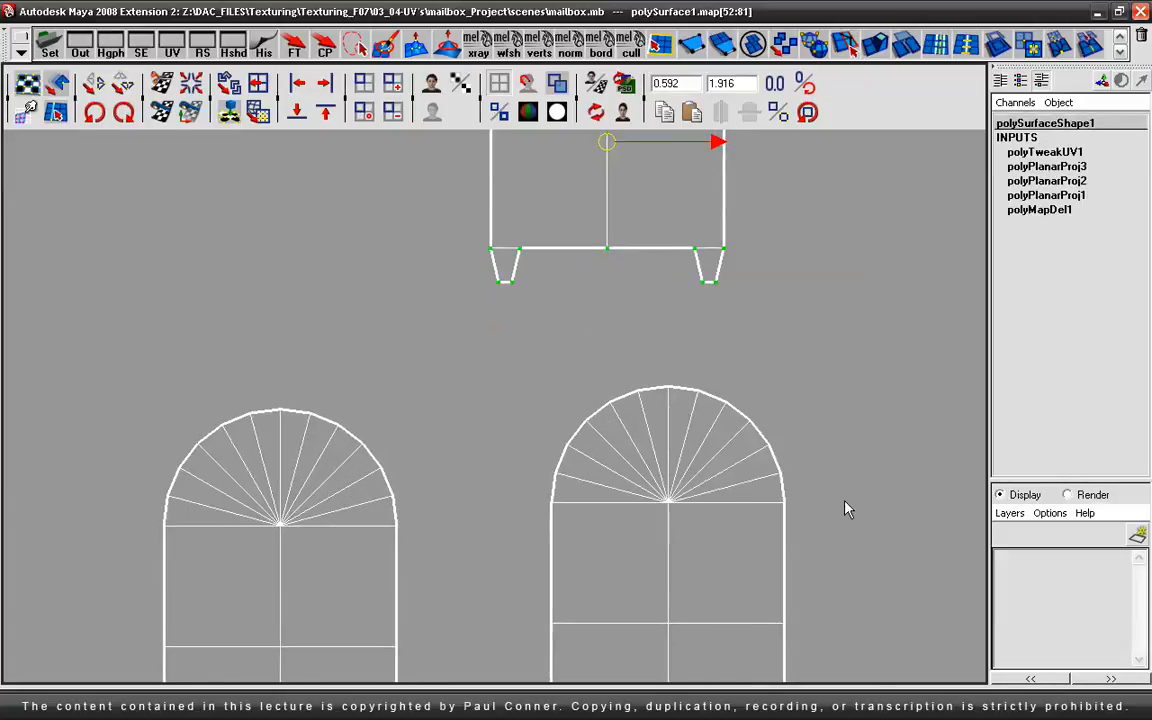
middle_click_drag(358, 455, 548, 465, "alt")
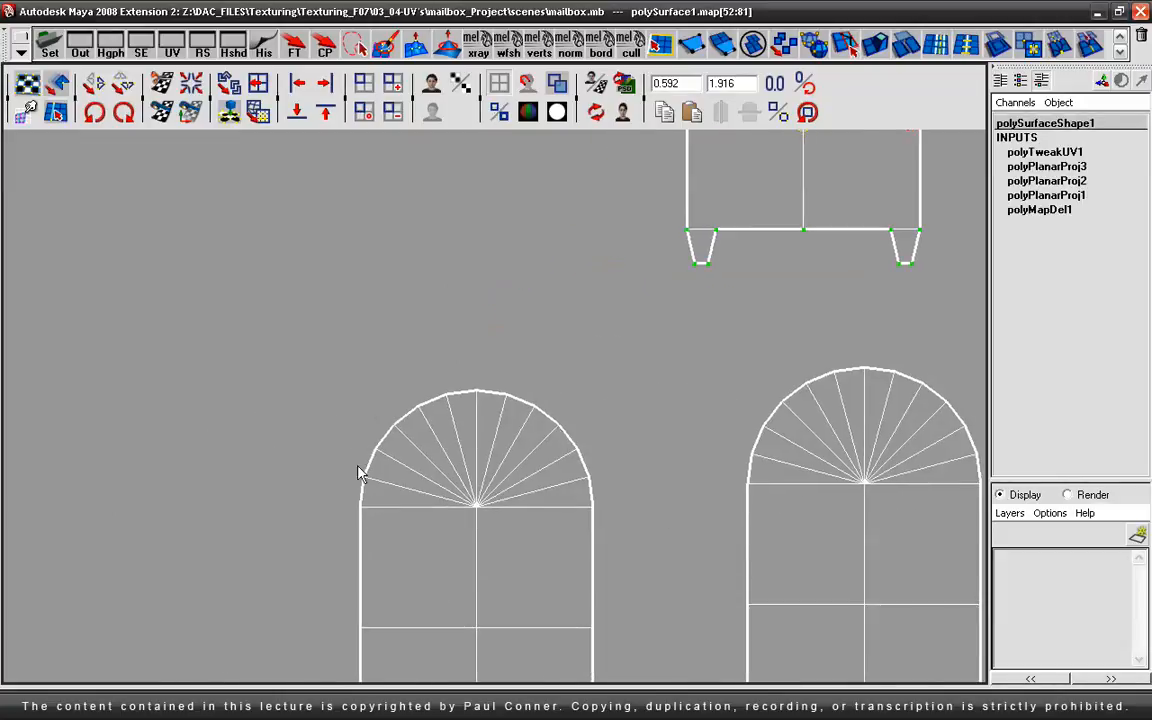
right_click_drag(715, 509, 625, 558, "alt")
middle_click_drag(625, 558, 600, 400, "alt")
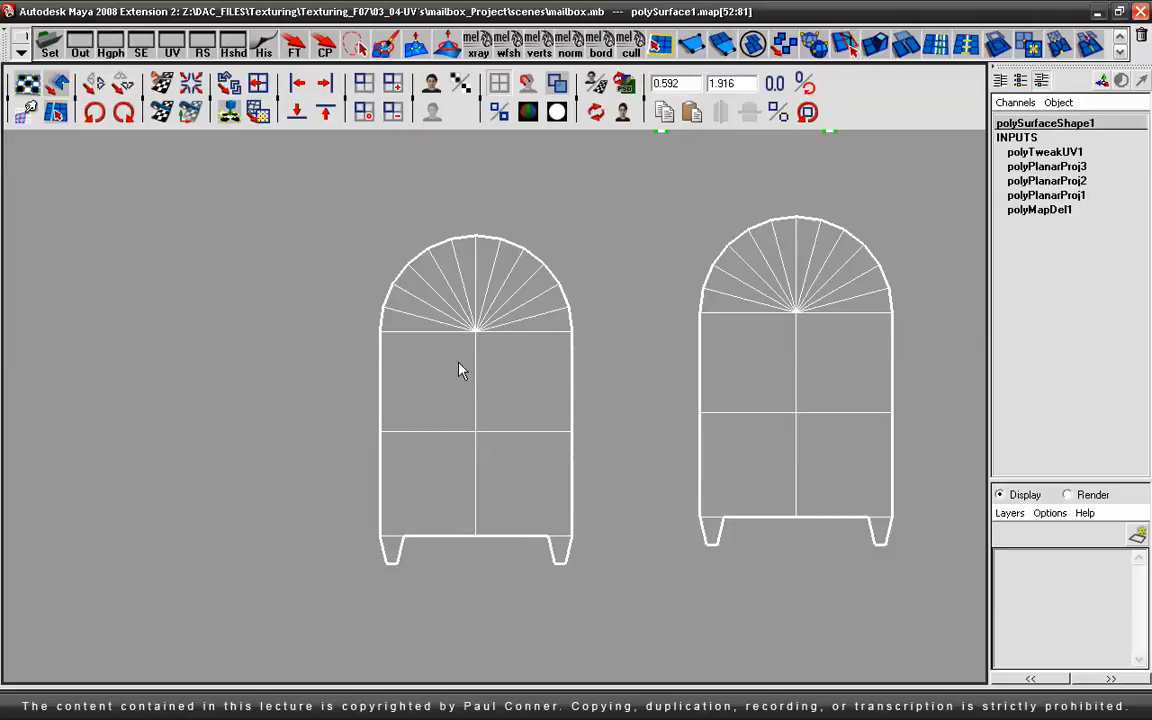
middle_click_drag(800, 307, 710, 620, "alt")
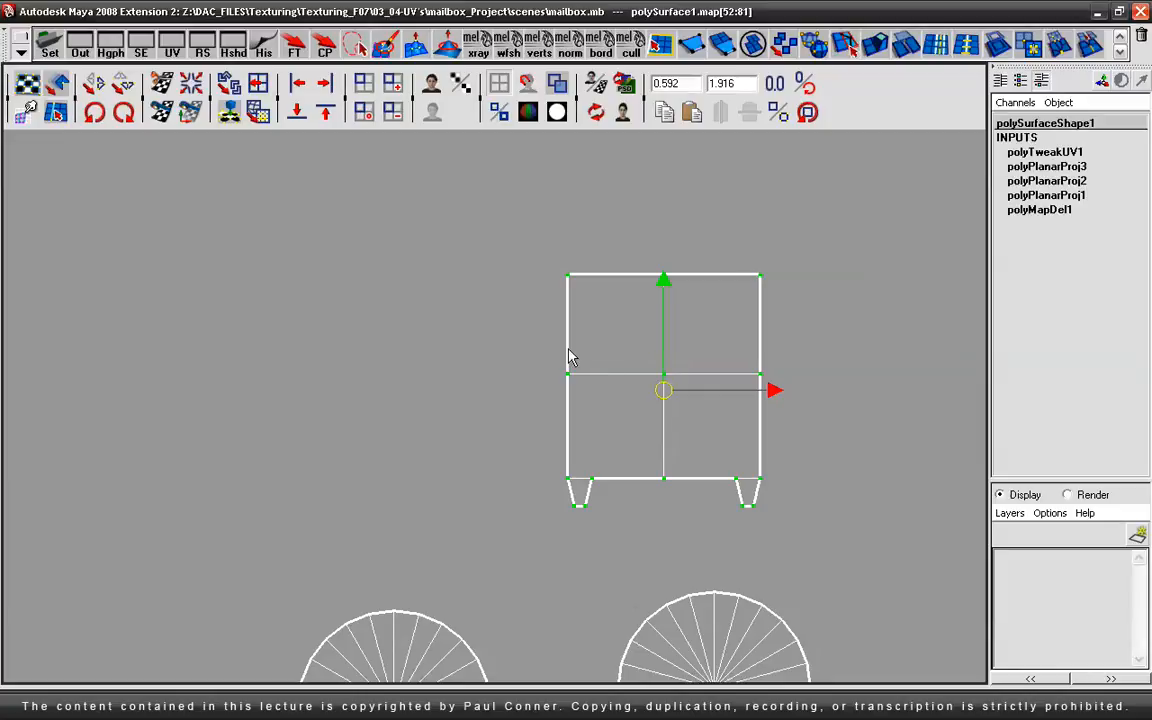
Step: Select one of the two overlapping side shells from its central UV and move it horizontally clear of the other one
left_click(500, 360)
right_click_drag(676, 385, 755, 383)
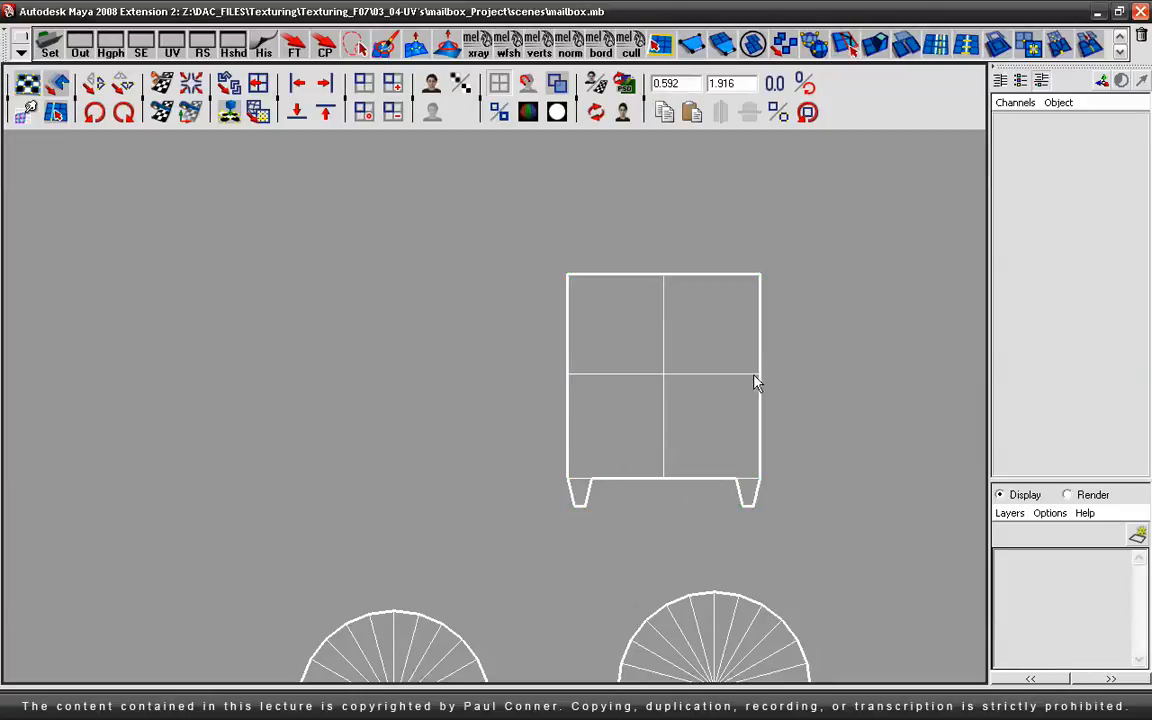
left_click_drag(638, 348, 699, 409)
left_click(677, 388)
left_click(664, 377)
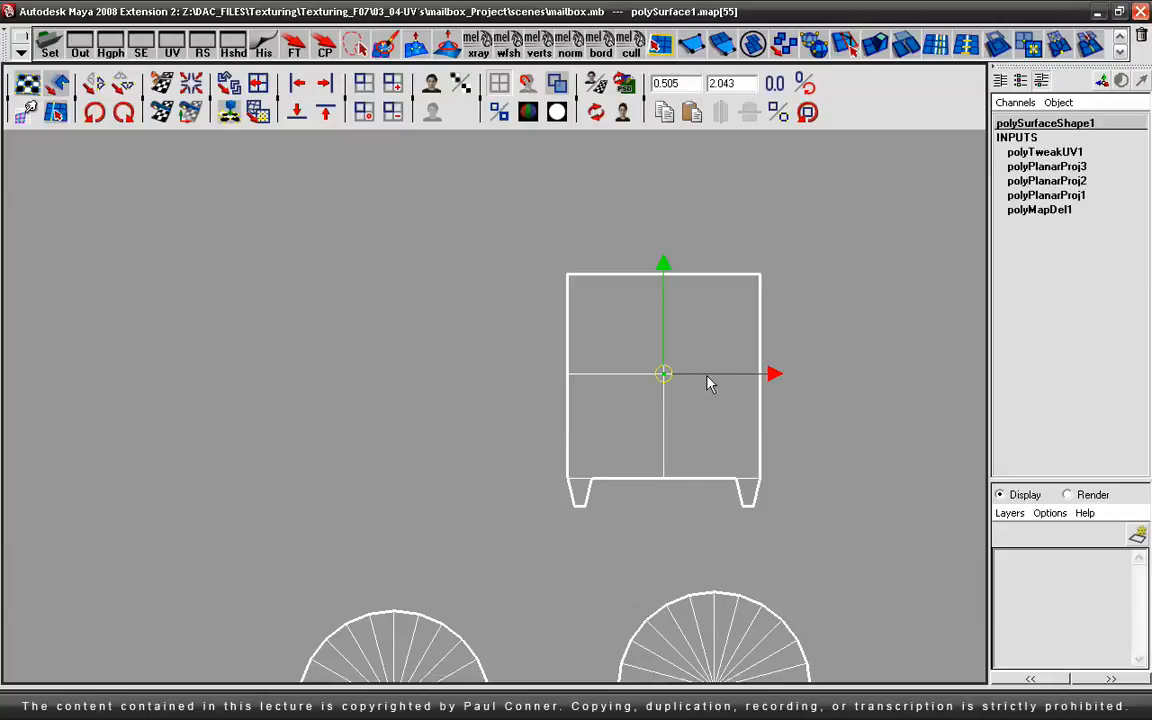
key("space")
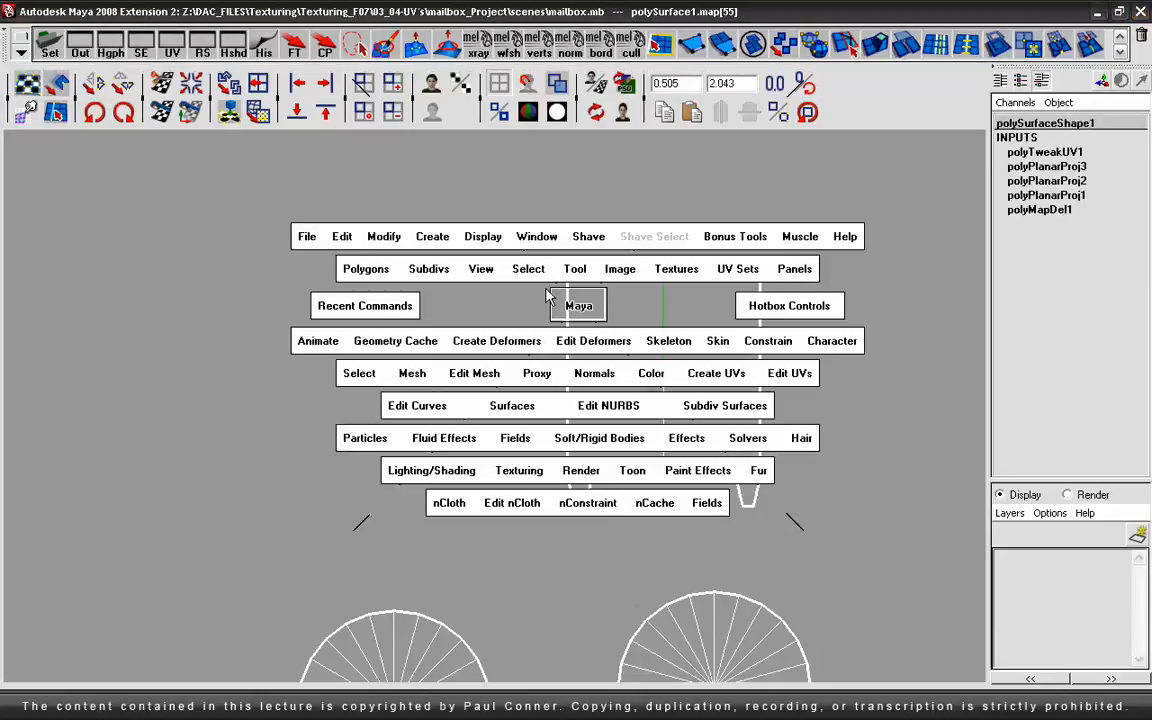
left_click(530, 272)
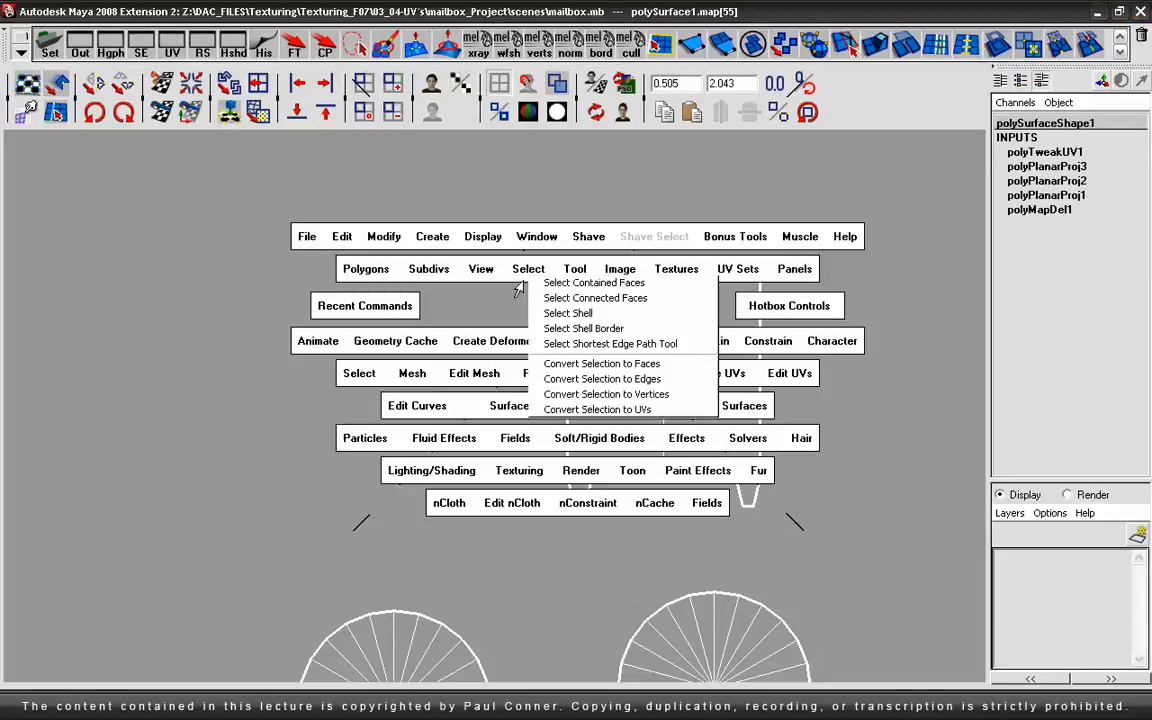
left_click(608, 316)
left_click_drag(766, 391, 517, 434)
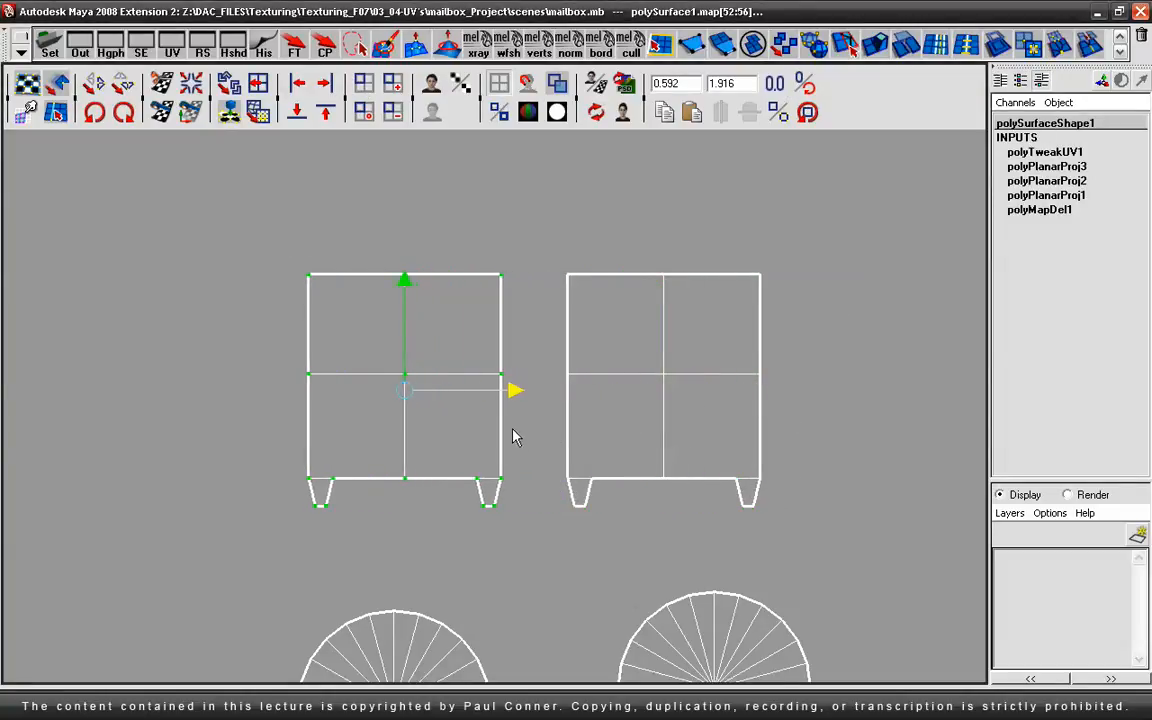
Step: Compare the separated shell's corner and leg UVs with the mailbox's right side, and move that shell farther from the other side's shell
key("space")
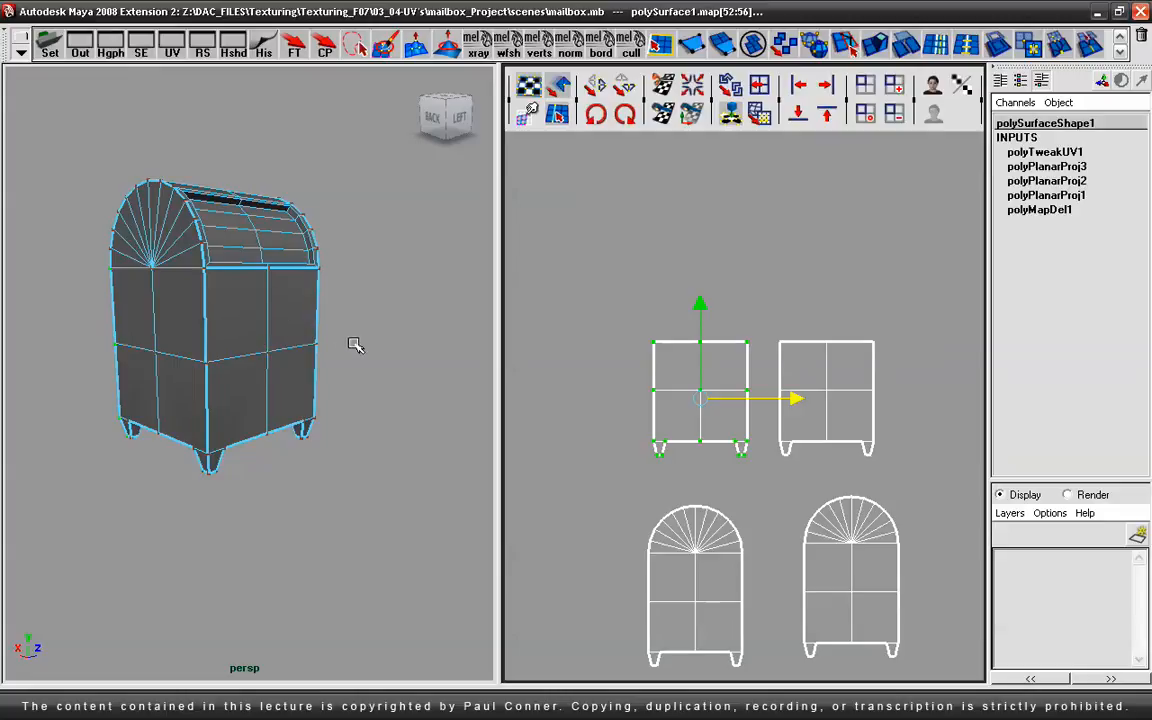
left_click_drag(219, 368, 309, 368, "alt")
left_click_drag(603, 318, 670, 357)
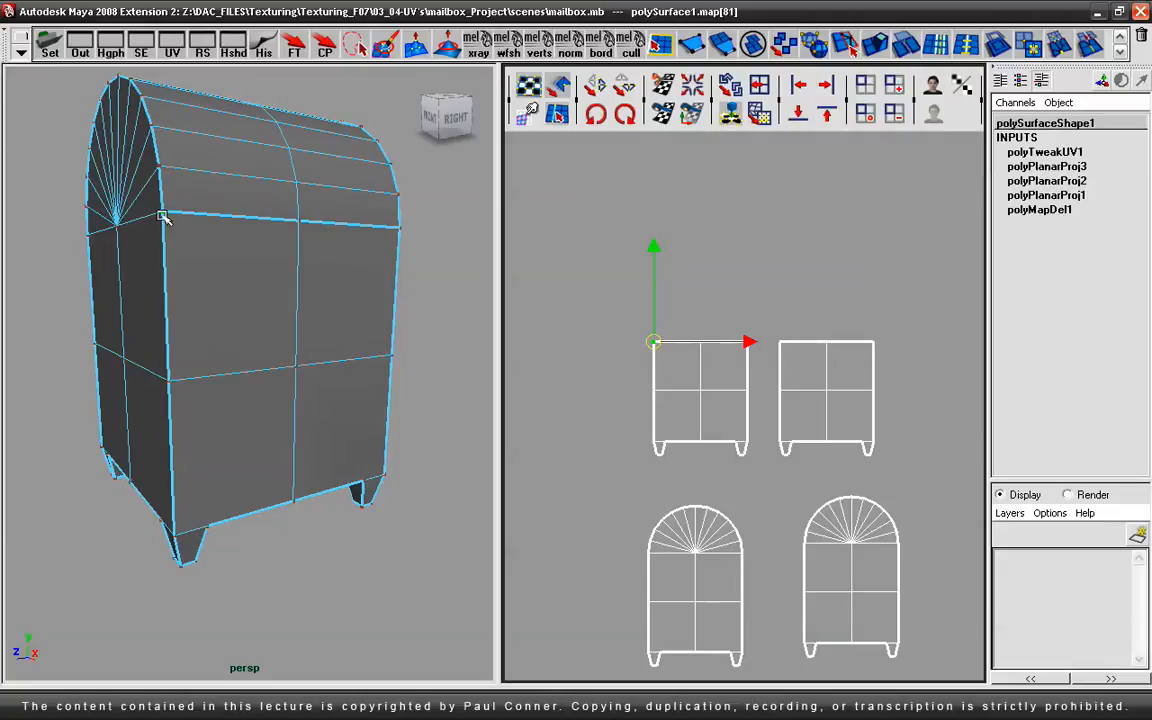
left_click_drag(716, 320, 690, 358)
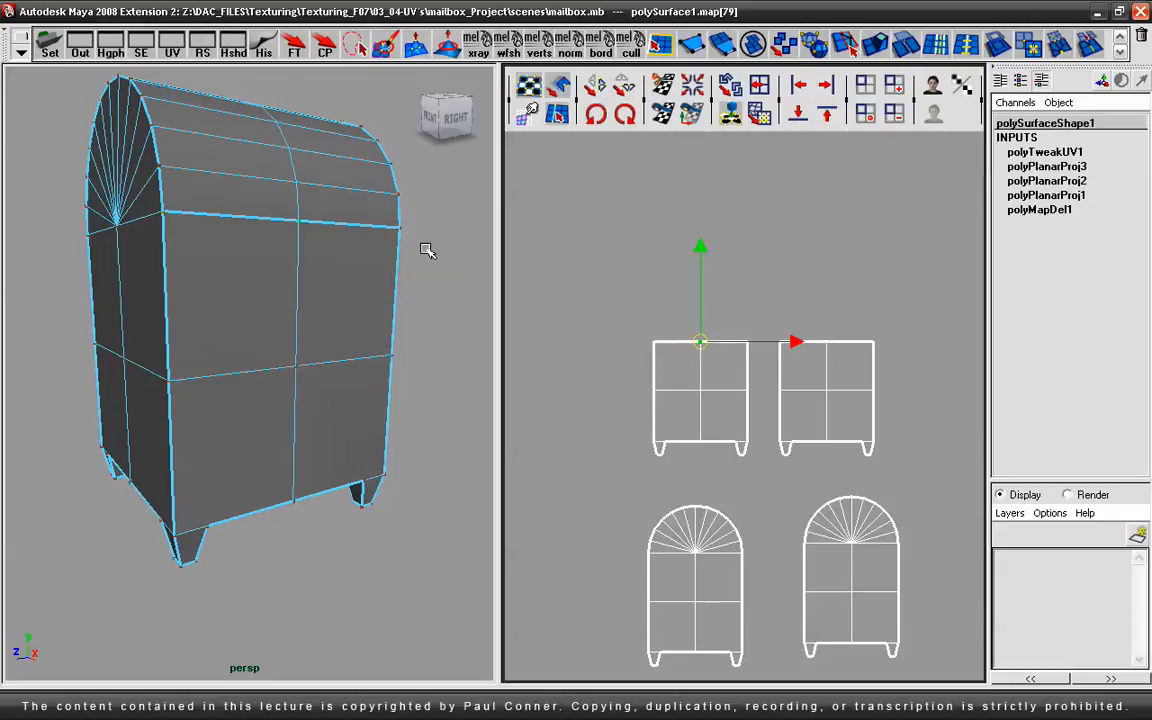
left_click_drag(766, 330, 728, 360)
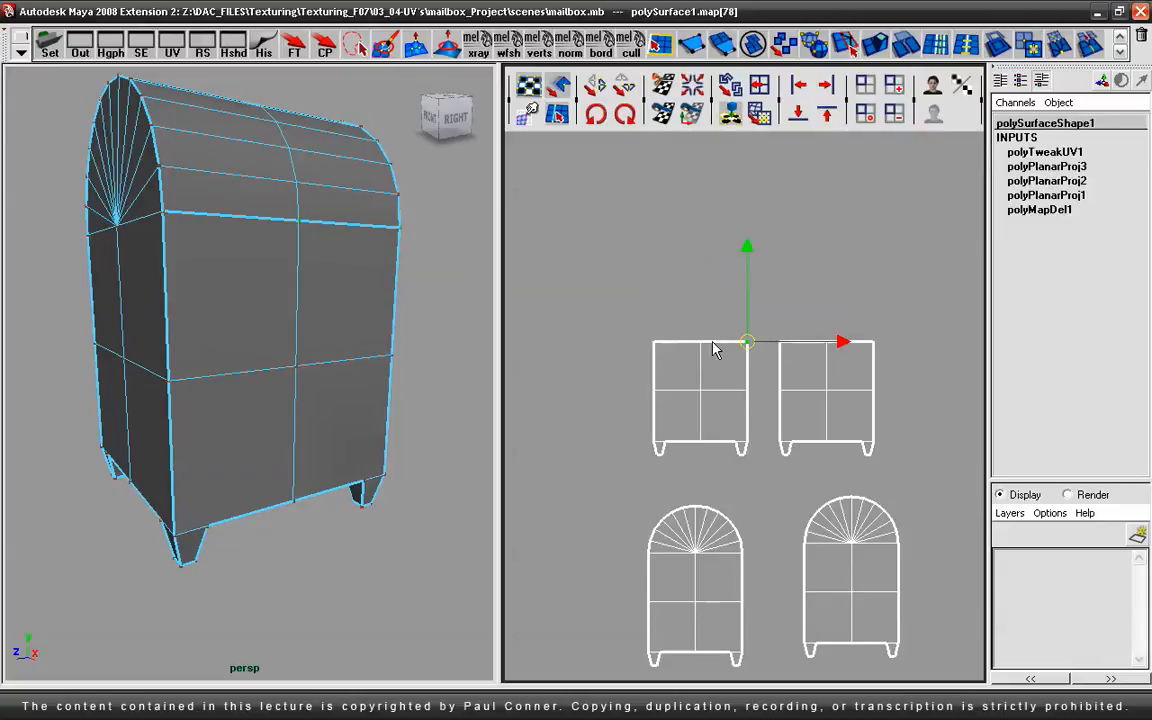
left_click_drag(641, 424, 662, 457)
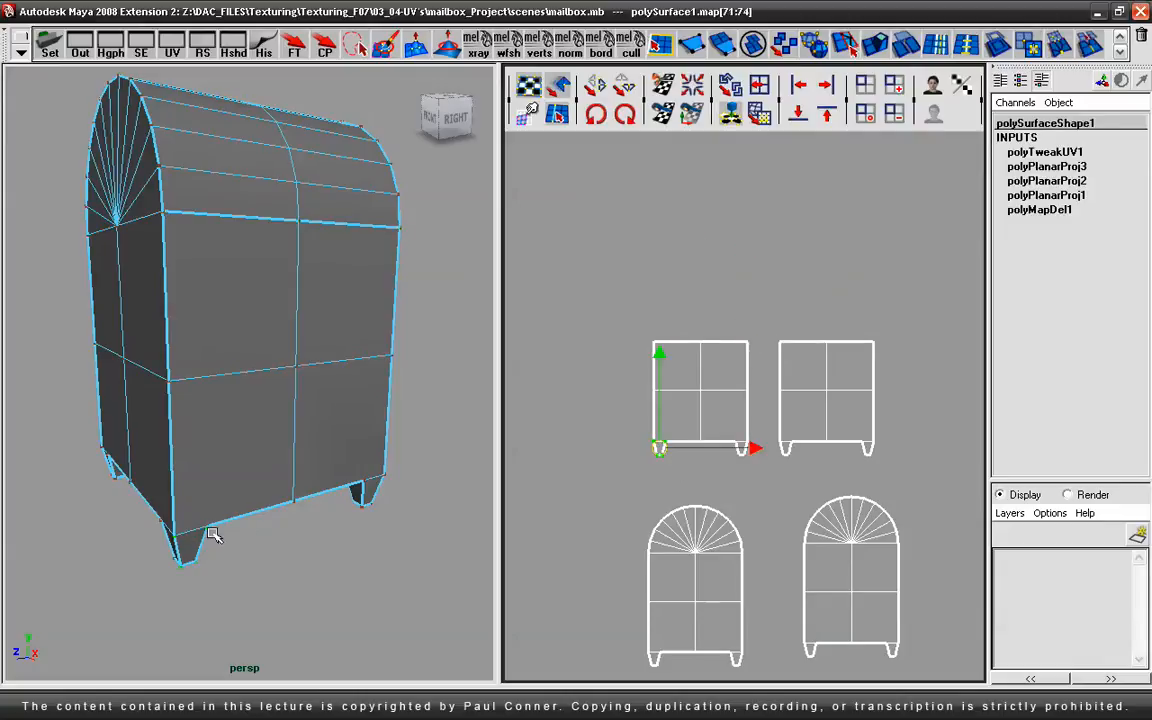
left_click_drag(757, 490, 757, 488)
left_click_drag(794, 396, 757, 415)
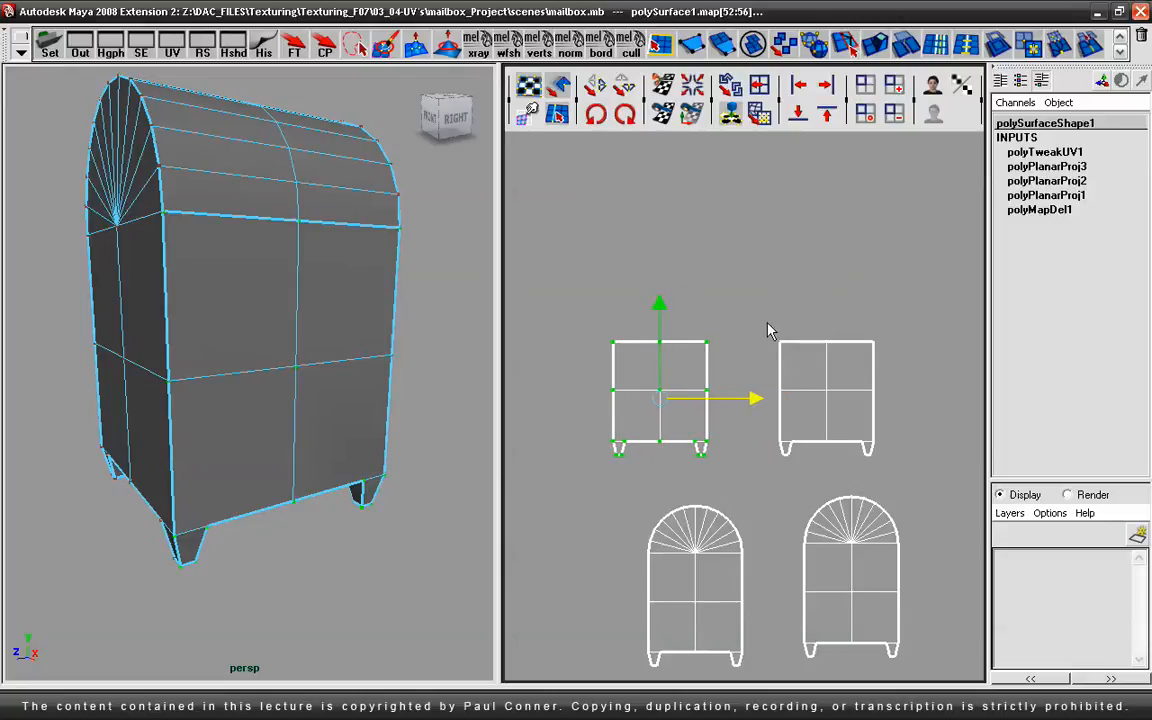
Step: Compare the upper corner and leg UVs of the remaining side shell with their points on the mailbox's left side
left_click_drag(180, 347, 316, 335, "alt")
right_click_drag(316, 335, 262, 305, "alt")
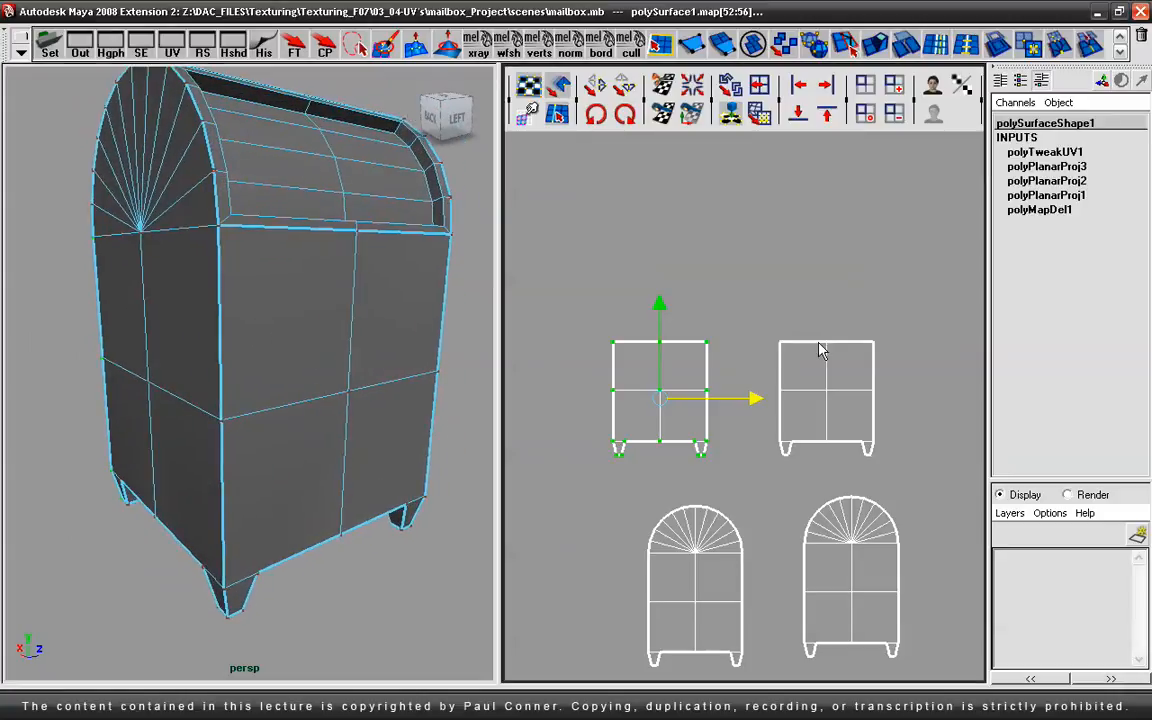
left_click_drag(762, 318, 796, 364)
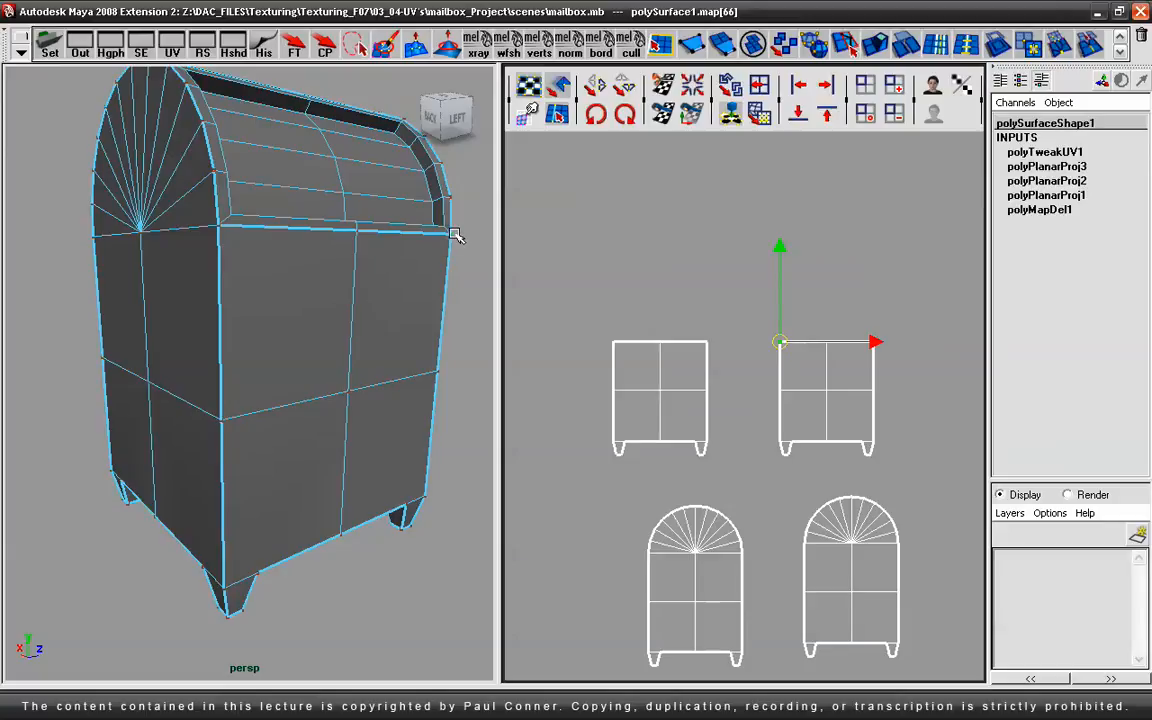
left_click_drag(814, 300, 813, 299)
left_click_drag(903, 325, 858, 359)
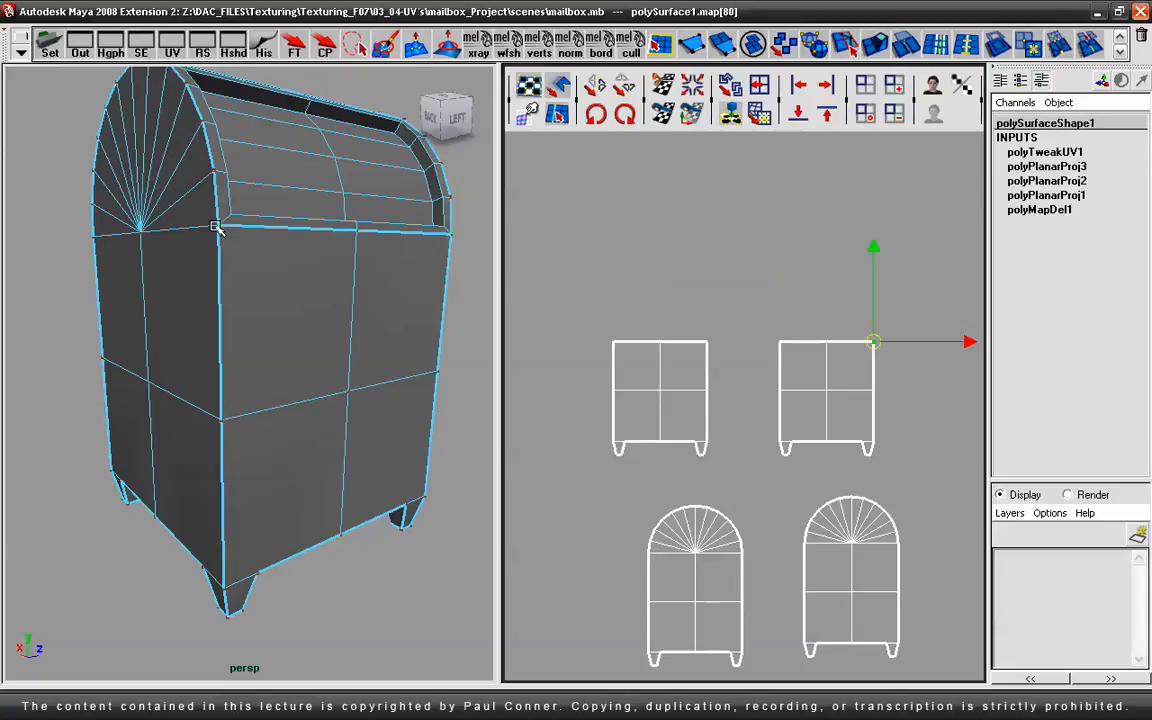
left_click_drag(801, 464, 749, 426)
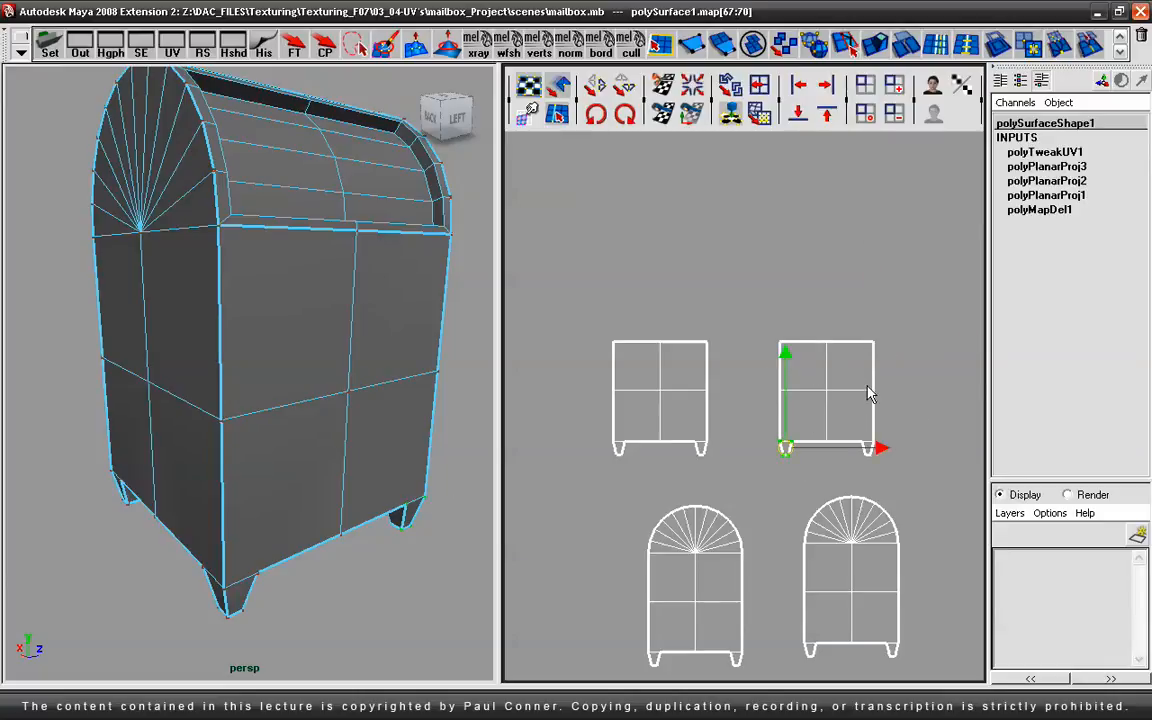
Step: Select the left side's whole UV shell and rotate it counterclockwise in 45-degree increments through a full turn
left_click_drag(789, 397, 916, 484)
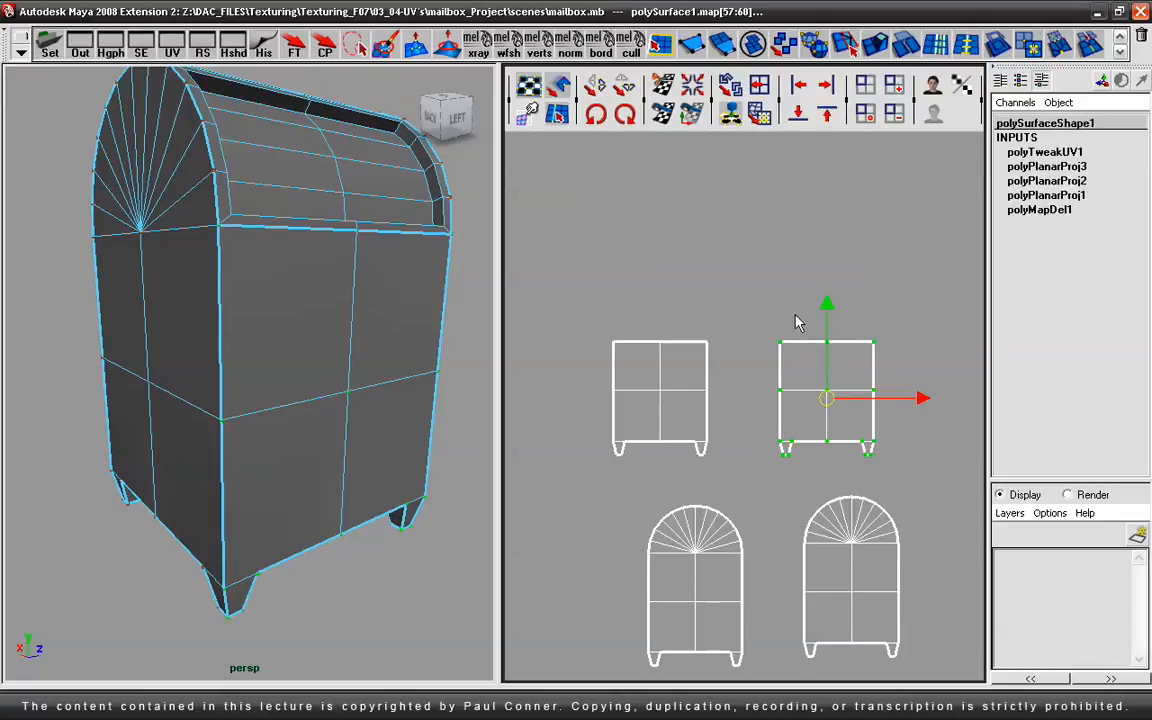
left_click(597, 118)
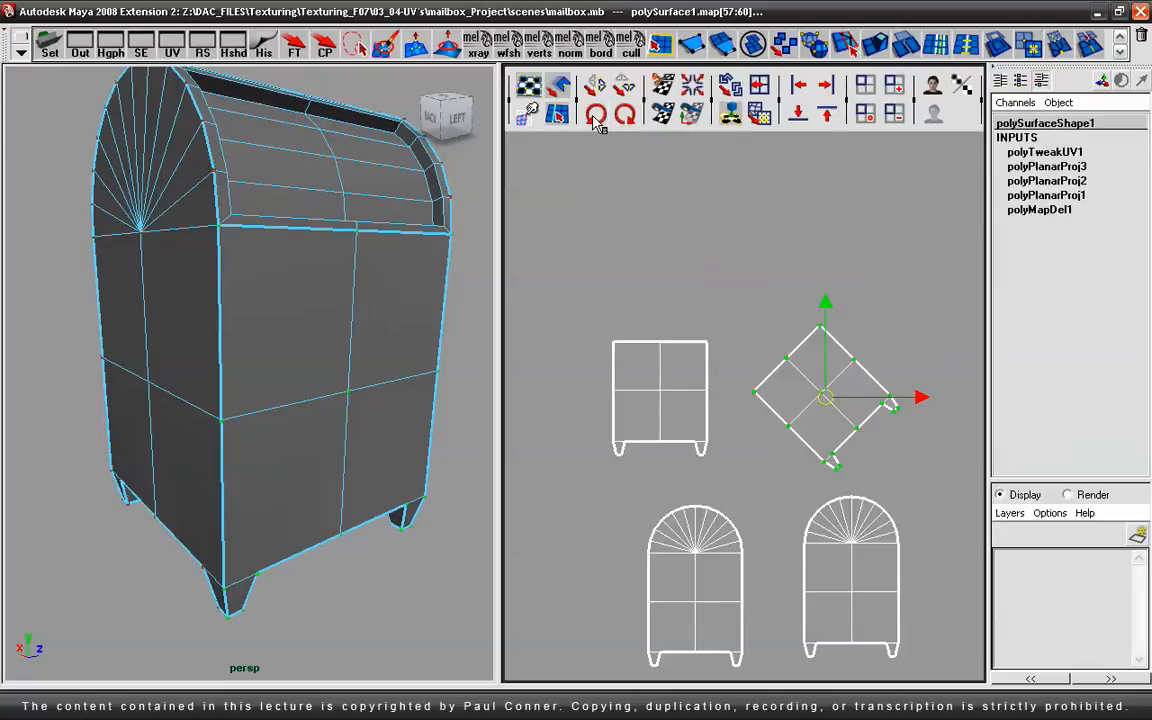
left_click(597, 118)
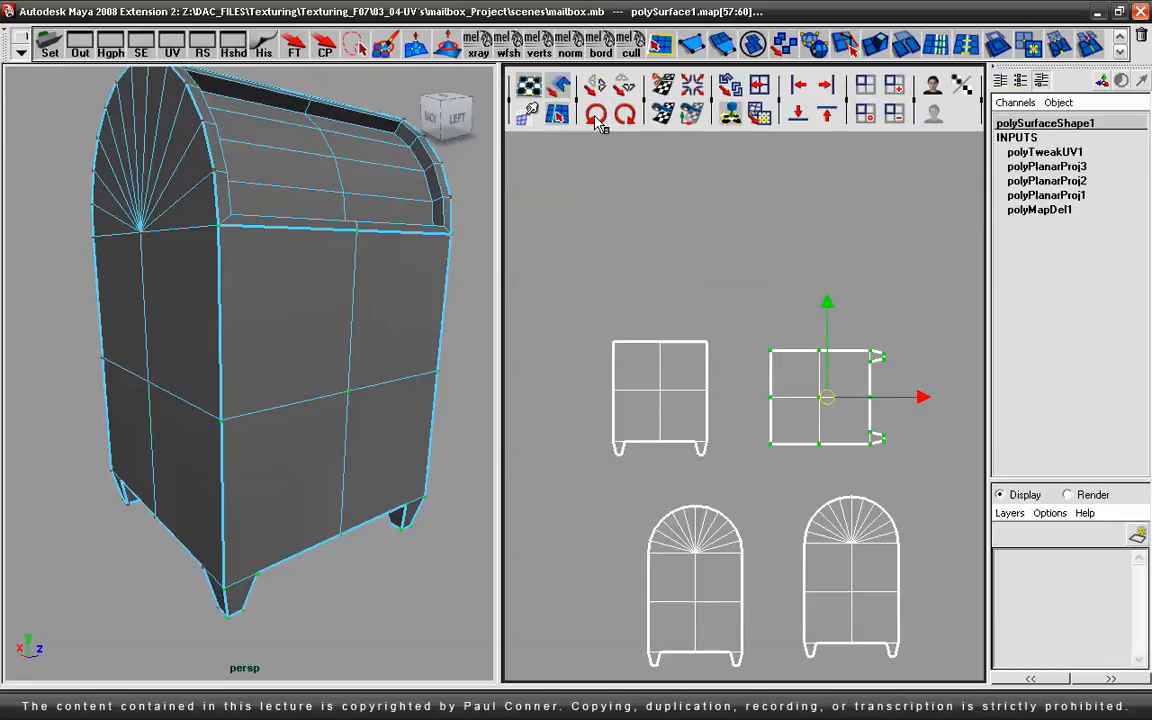
left_click(597, 118)
left_click(597, 118)
left_click(597, 118)
left_click(597, 118)
left_click(597, 118)
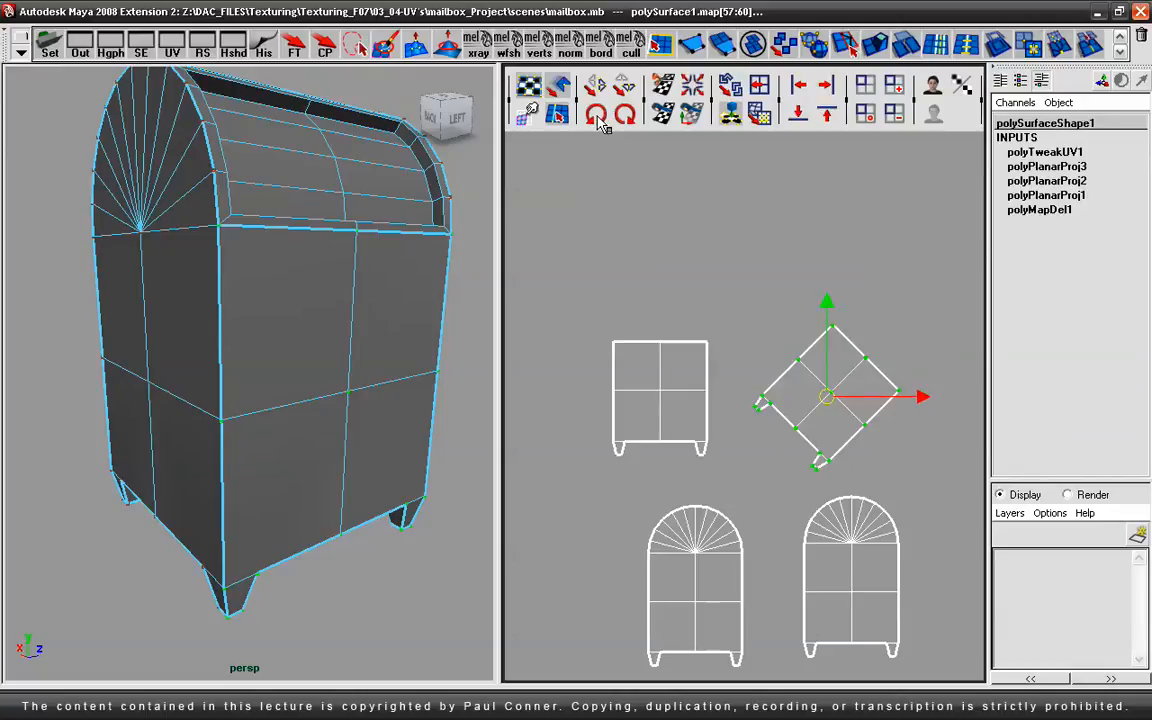
left_click(597, 118)
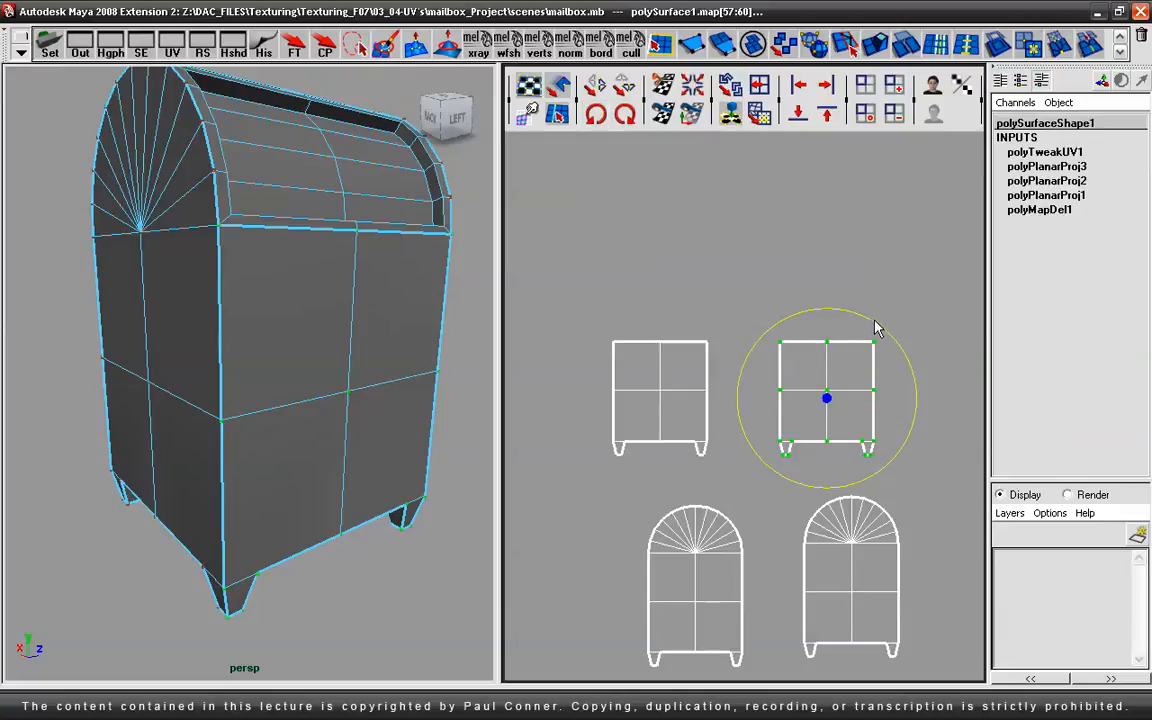
Step: Try the Rotate tool and two 45-degree counterclockwise rotations on the left side's shell, and bring it back upright
left_click_drag(877, 327, 771, 313)
key("w")
left_click(596, 117)
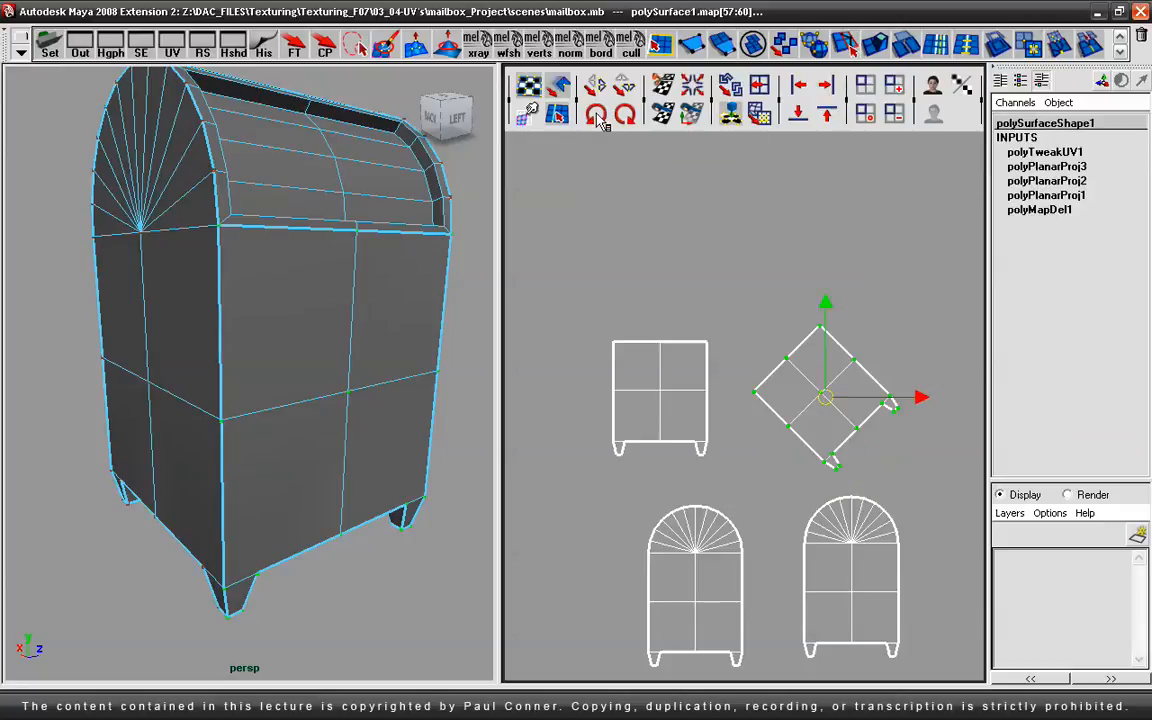
left_click(597, 117)
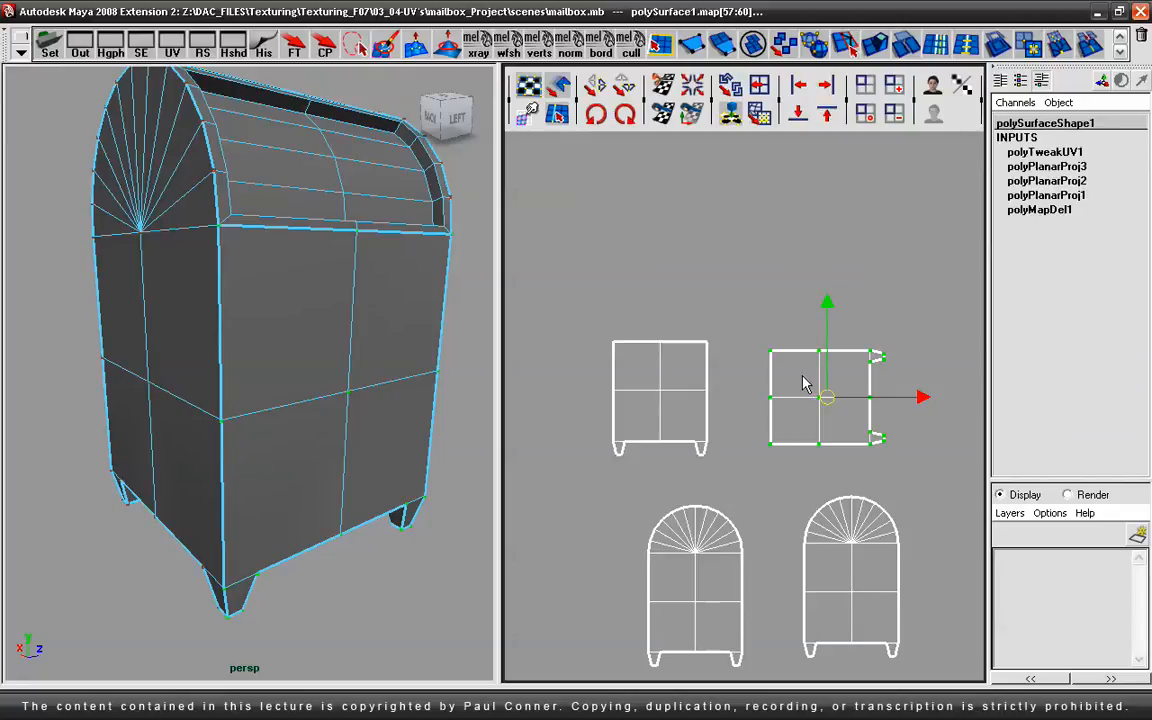
key("g")
key("g")
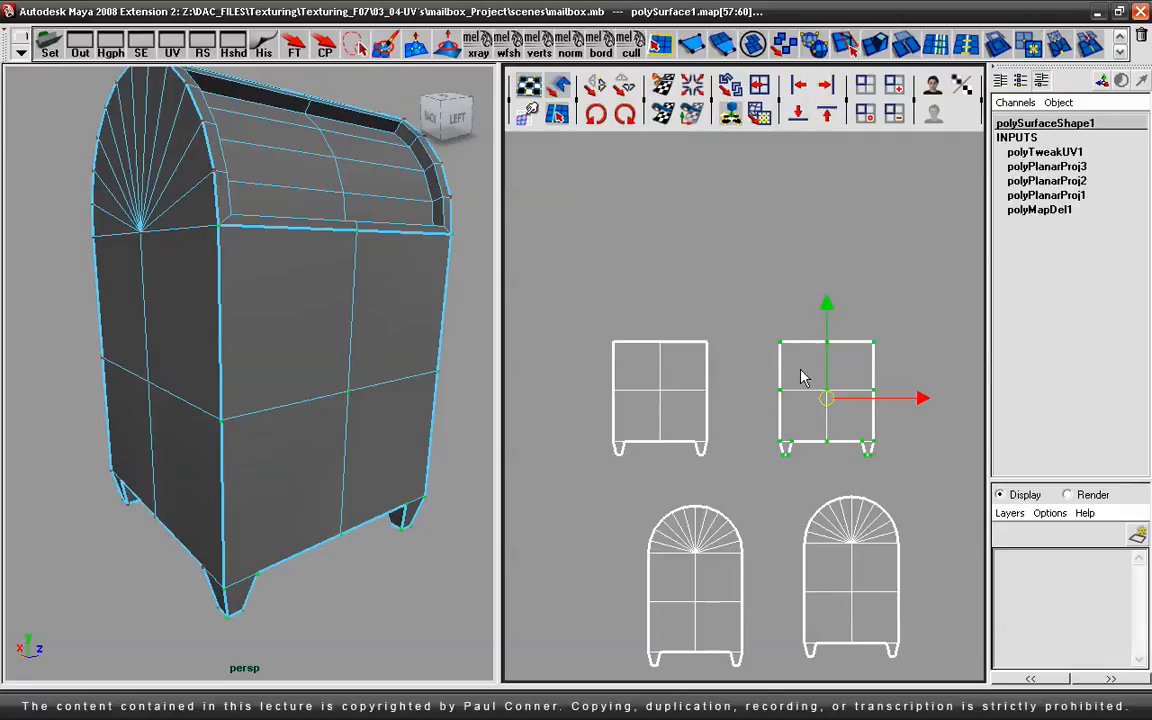
Step: Flip the left side's shell in the V direction and back again, checking one leg's UVs before and after
left_click_drag(786, 449, 786, 450)
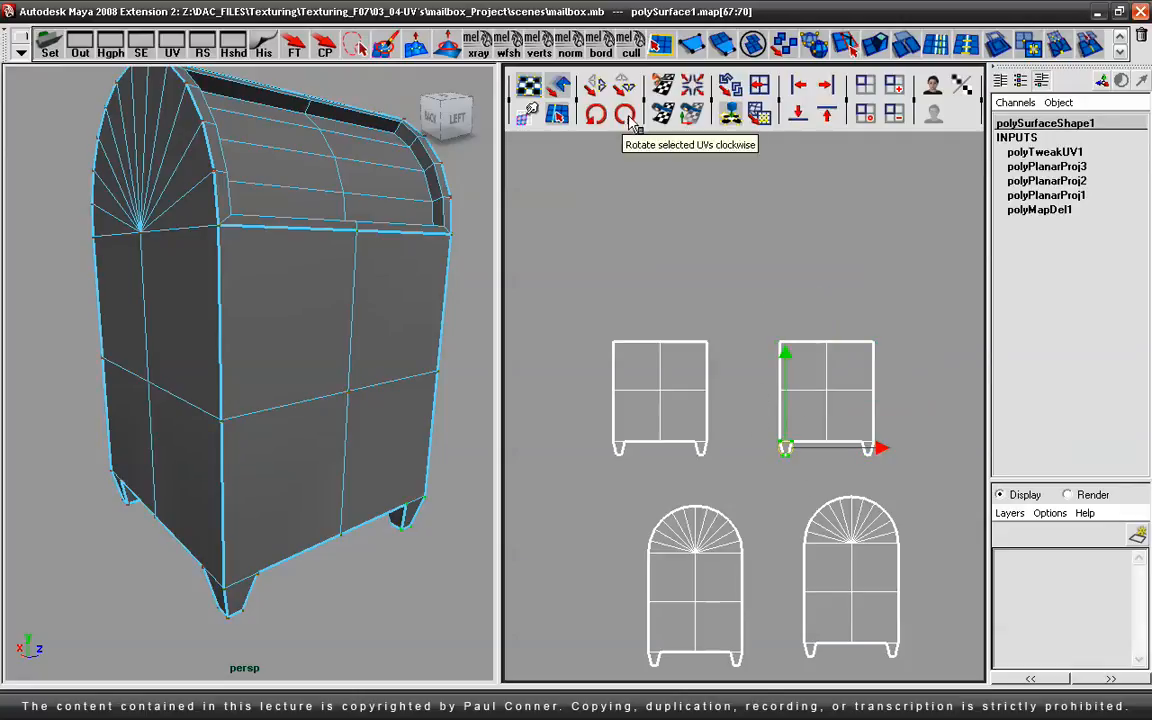
left_click_drag(746, 312, 905, 482)
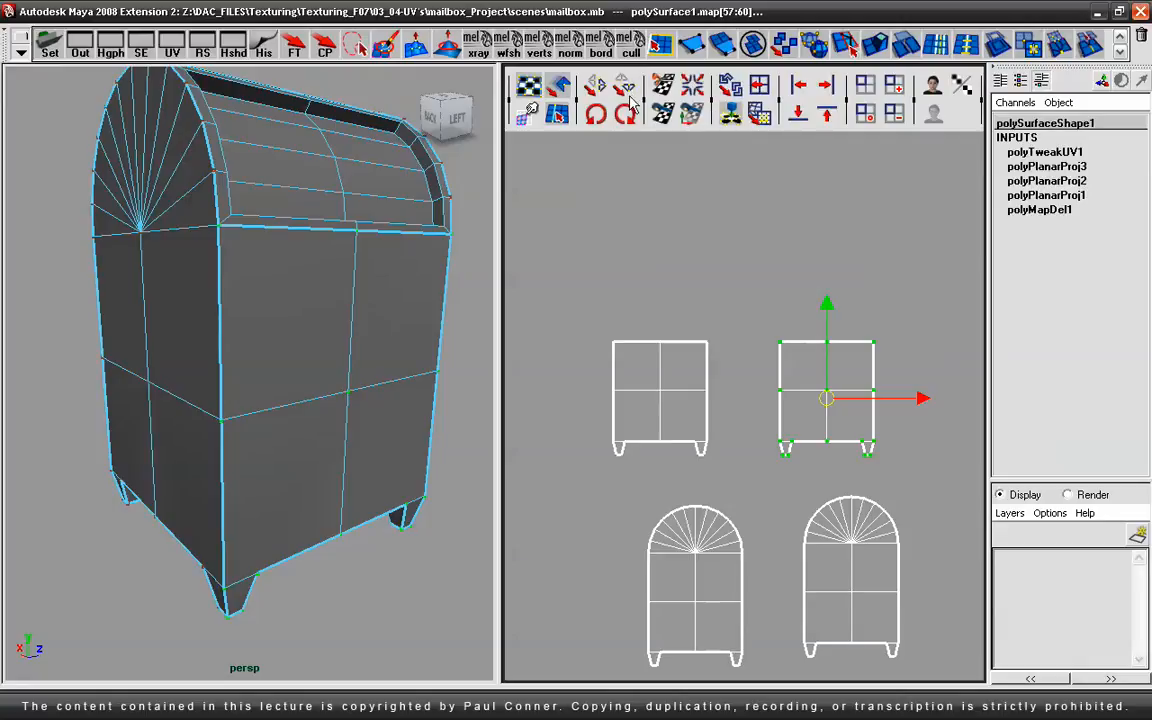
left_click(626, 87)
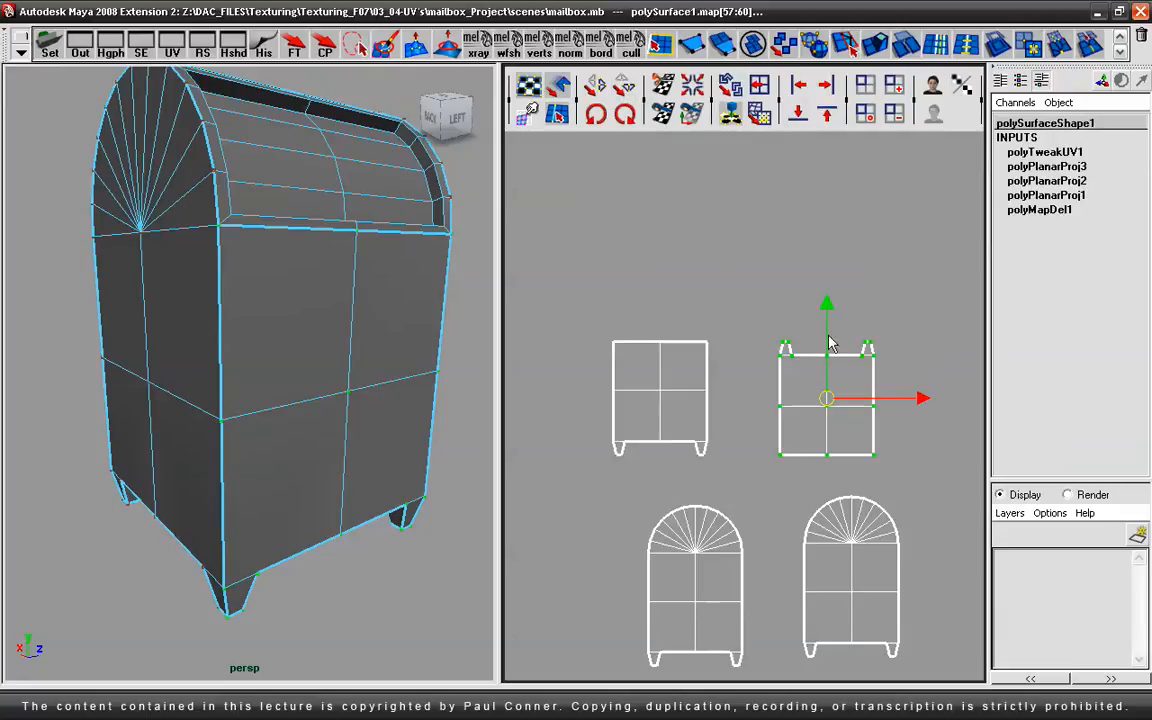
left_click(626, 88)
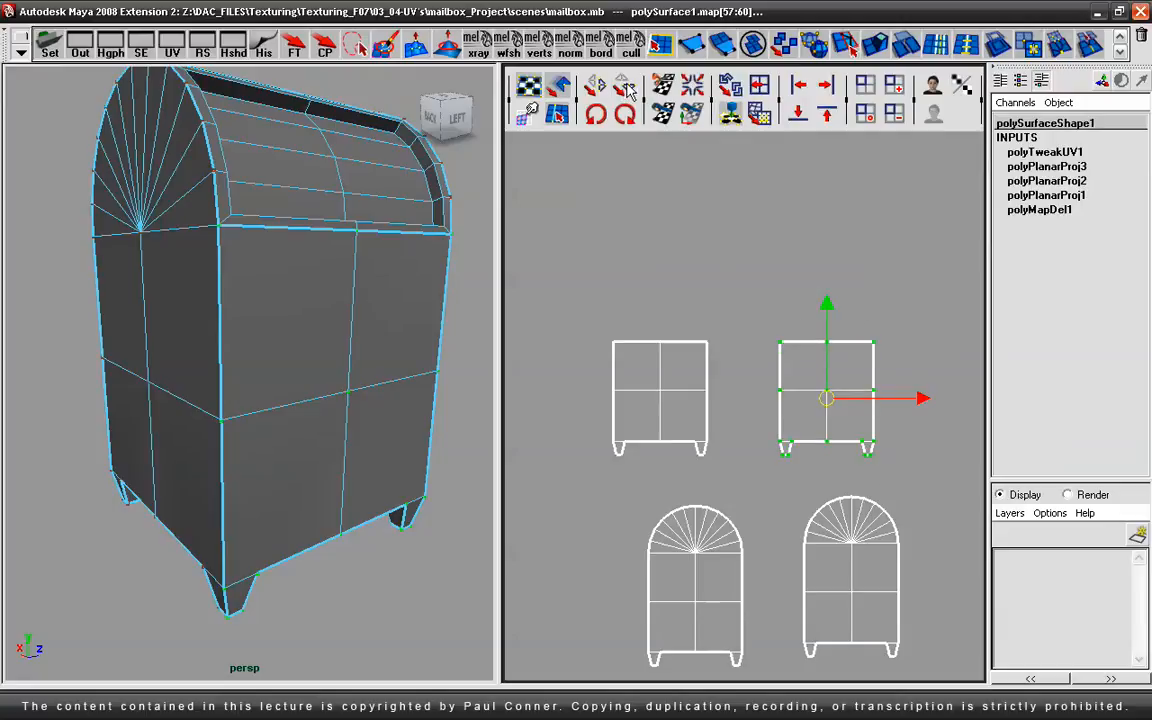
left_click_drag(808, 478, 765, 421)
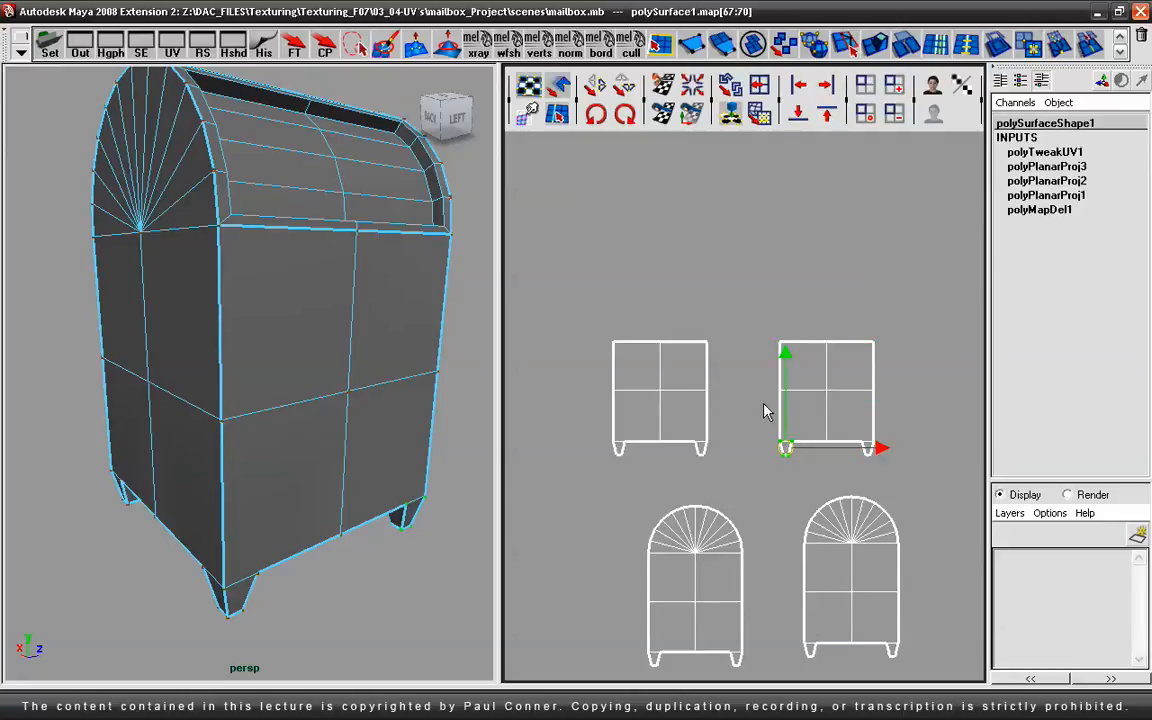
Step: Flip the left side's whole UV shell in the U direction and check its corner and leg UVs against the mailbox
left_click_drag(765, 327, 931, 468)
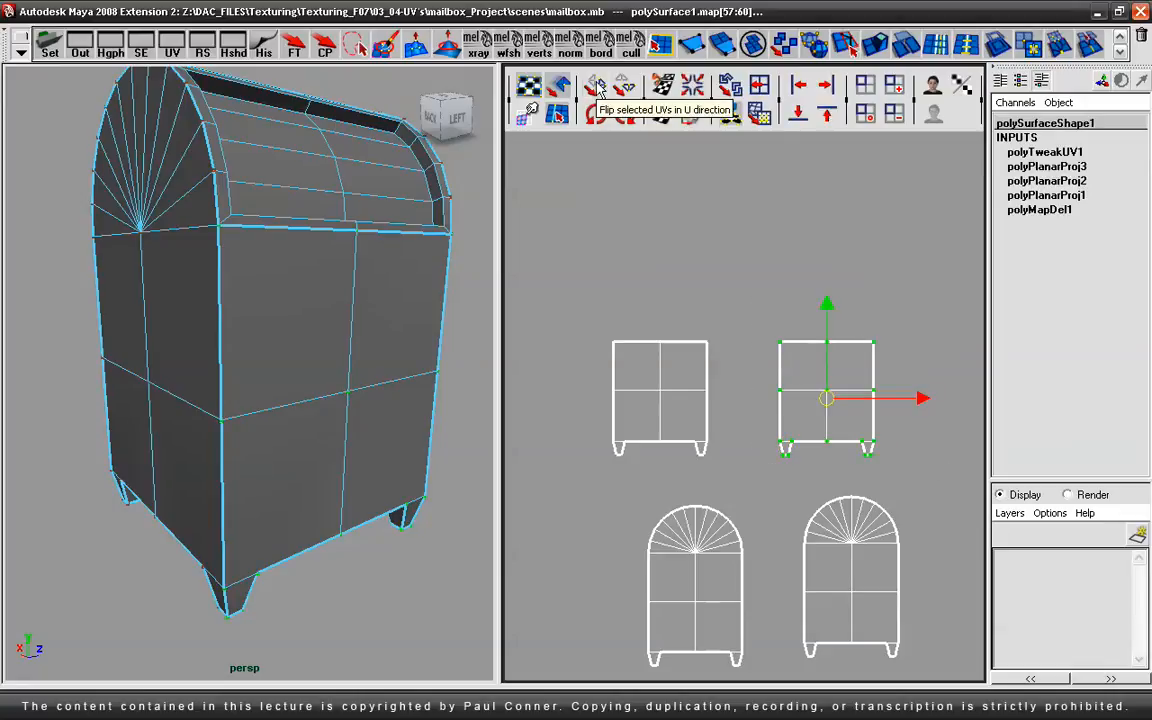
left_click(770, 345)
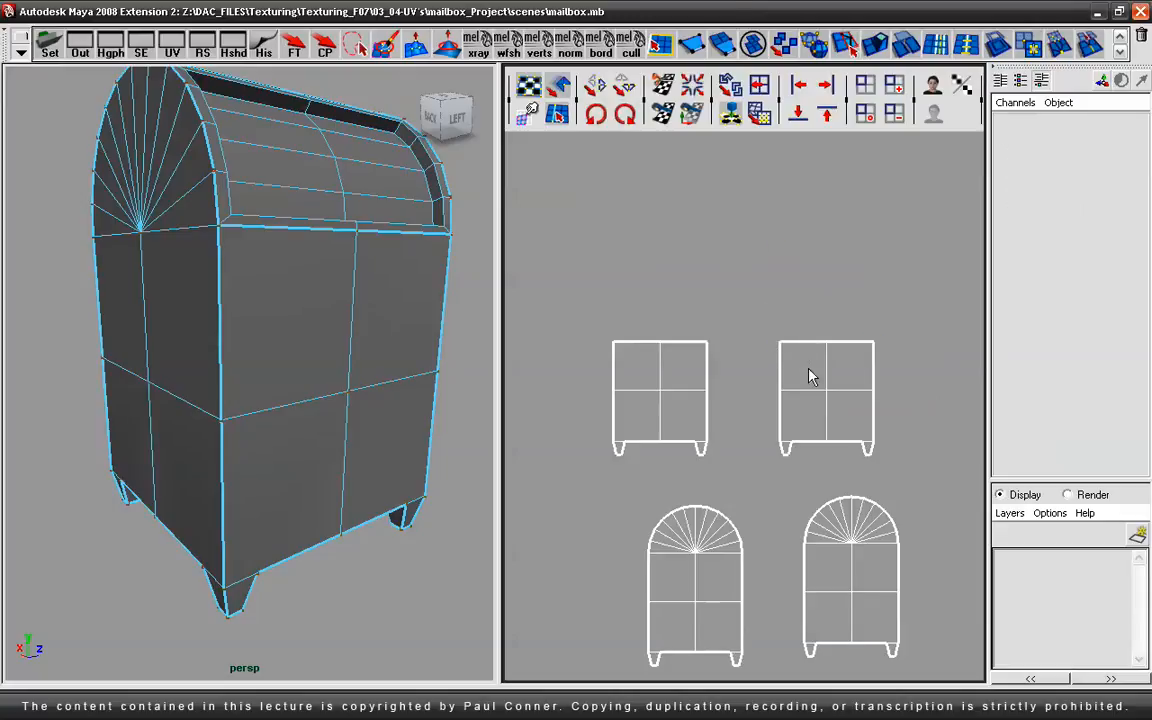
left_click_drag(812, 377, 810, 372)
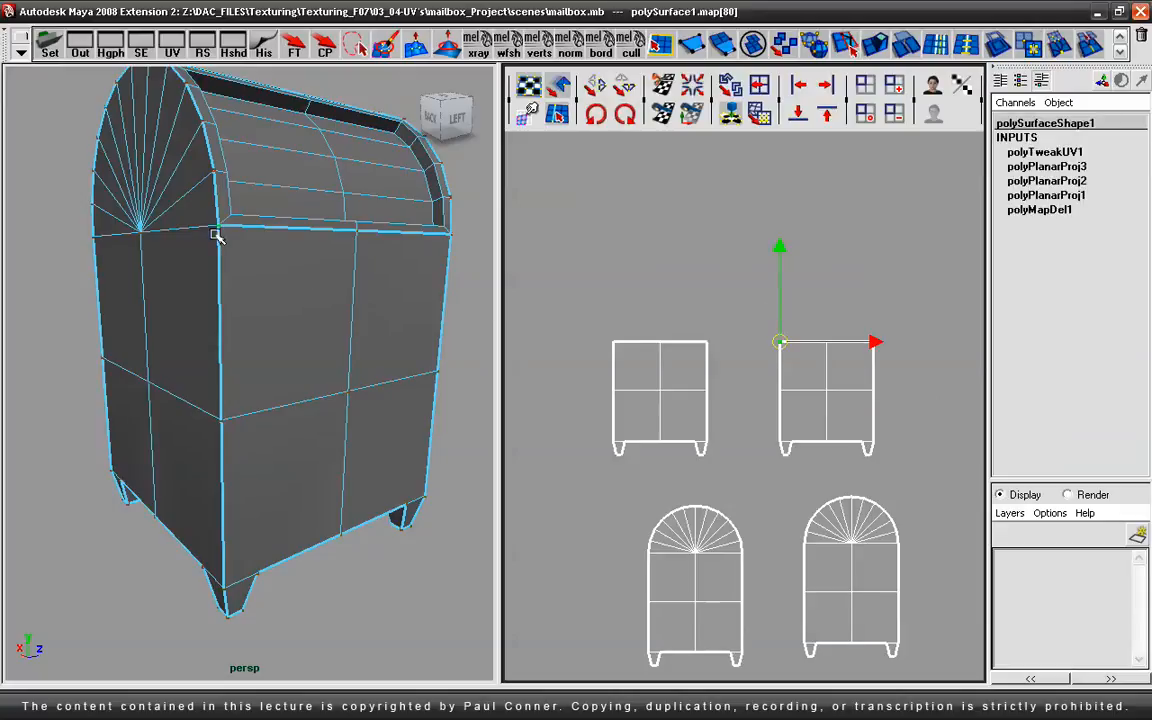
left_click_drag(789, 500, 772, 432)
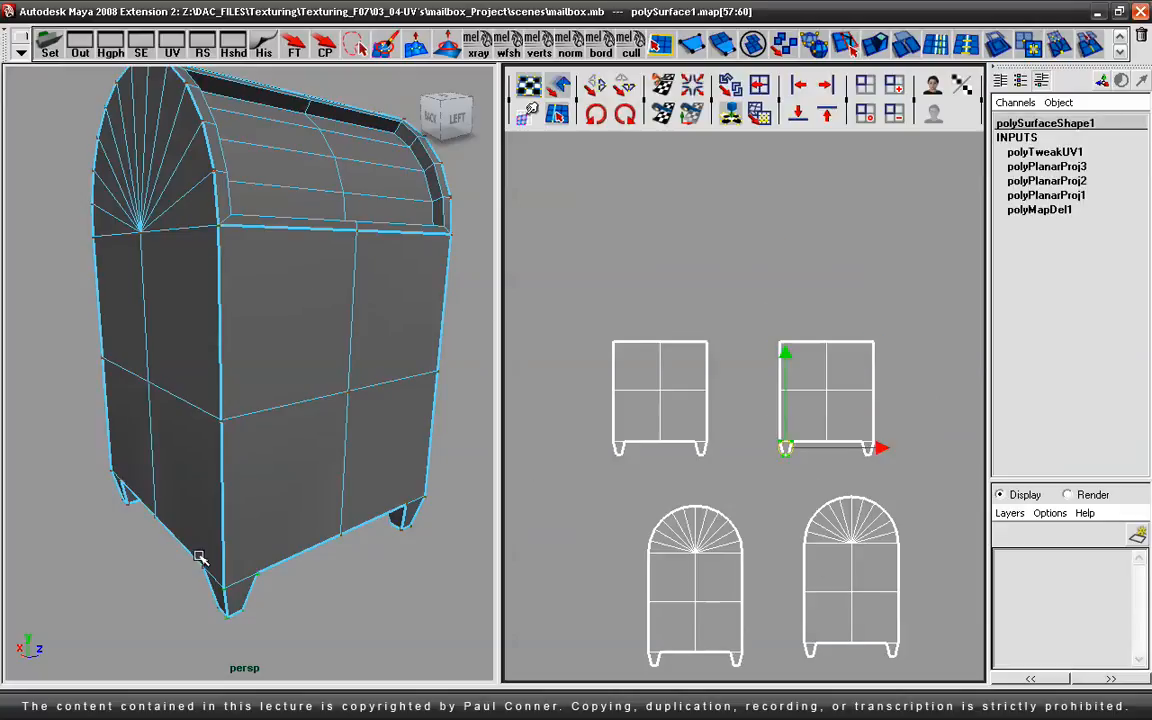
left_click_drag(876, 455, 856, 440)
Step: Examine the four side shells' layout alongside the mailbox's left and front sides from several angles
right_click_drag(841, 386, 604, 375, "alt")
middle_click_drag(814, 450, 789, 345, "alt")
right_click_drag(838, 352, 815, 359, "alt")
middle_click_drag(815, 359, 820, 387, "alt")
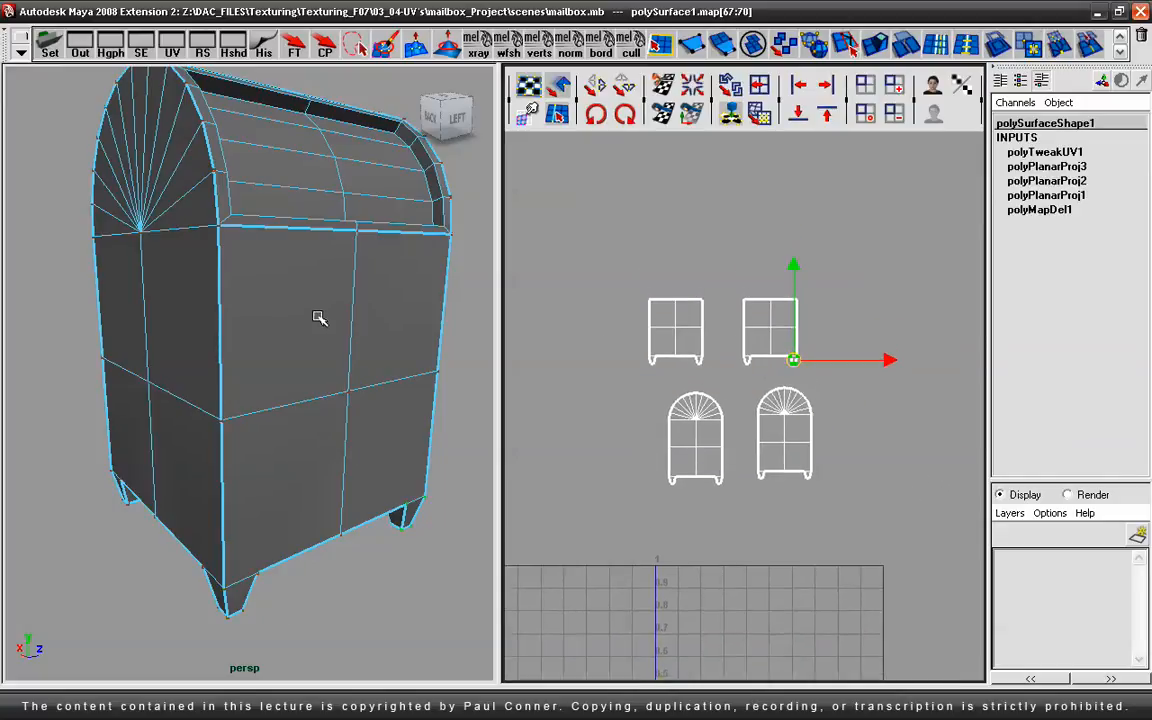
right_click_drag(373, 296, 303, 366, "alt")
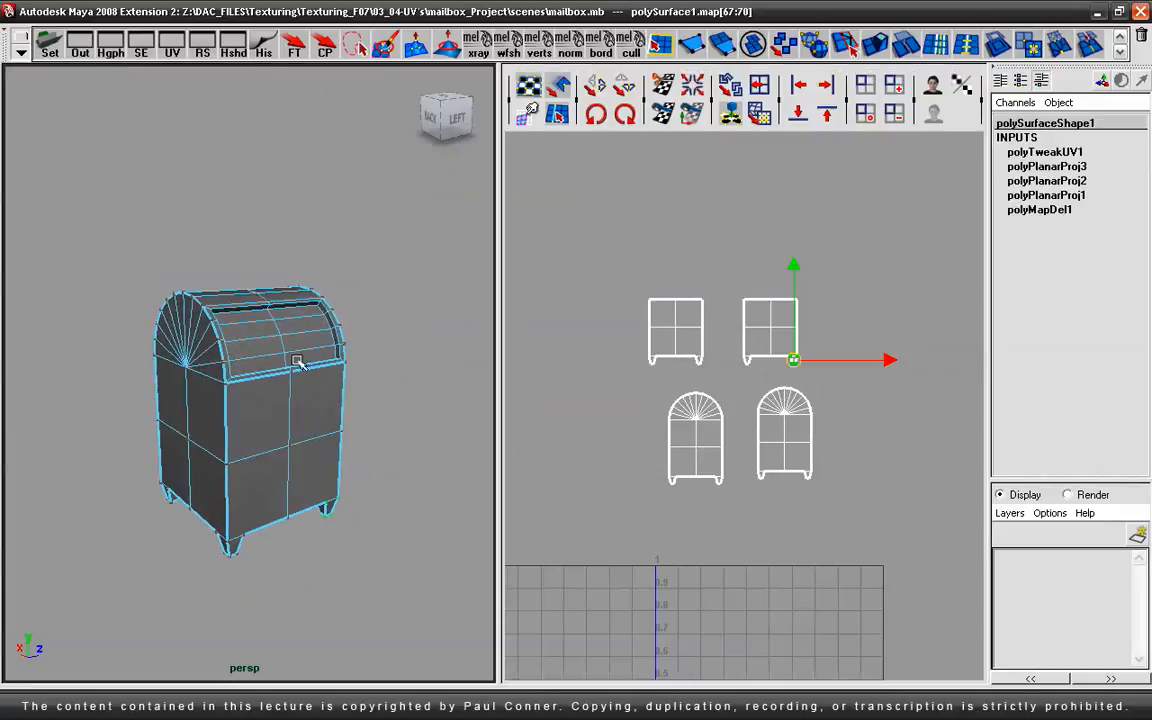
left_click_drag(239, 416, 167, 404, "alt")
right_click_drag(167, 404, 309, 395, "alt")
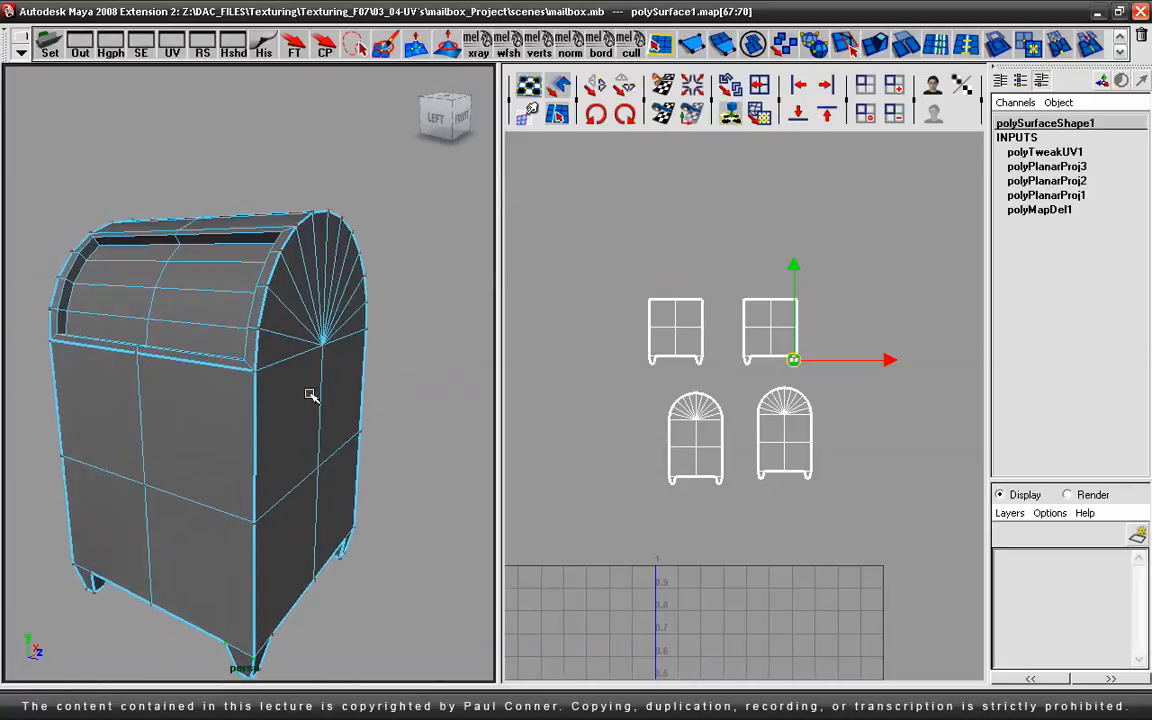
mouse_move(318, 228)
left_mouse_down("alt")
mouse_move(295, 236)
mouse_move(306, 238)
left_mouse_up("alt")
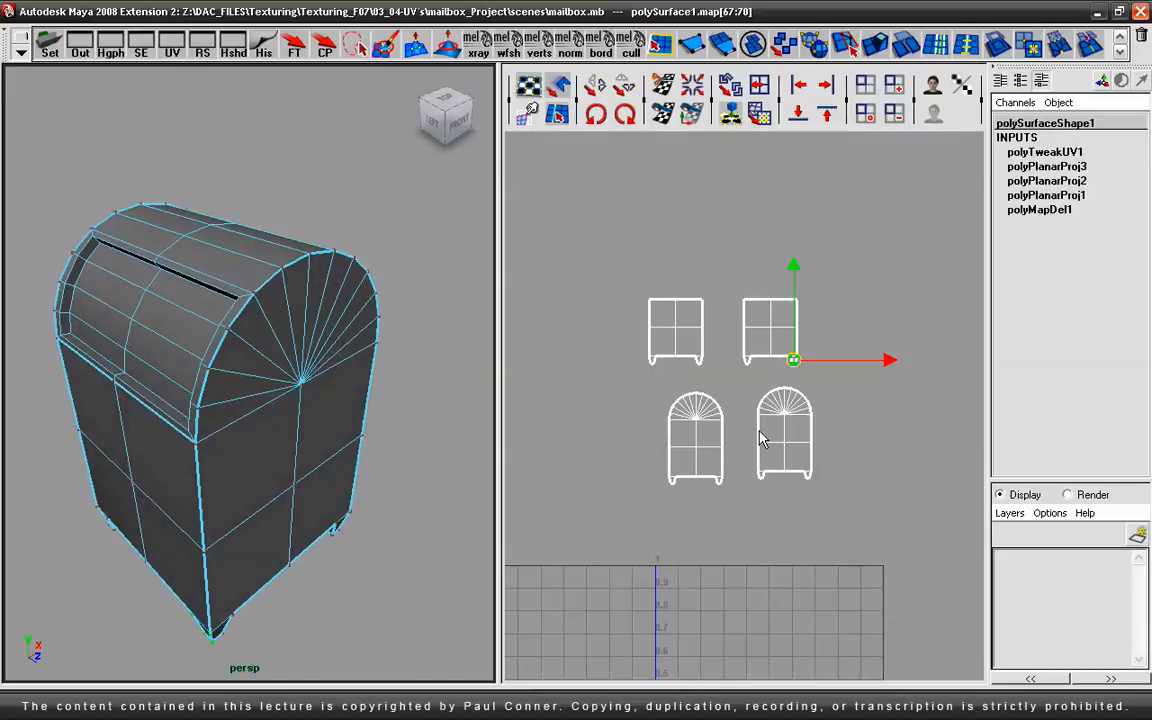
left_click_drag(337, 399, 345, 355, "alt")
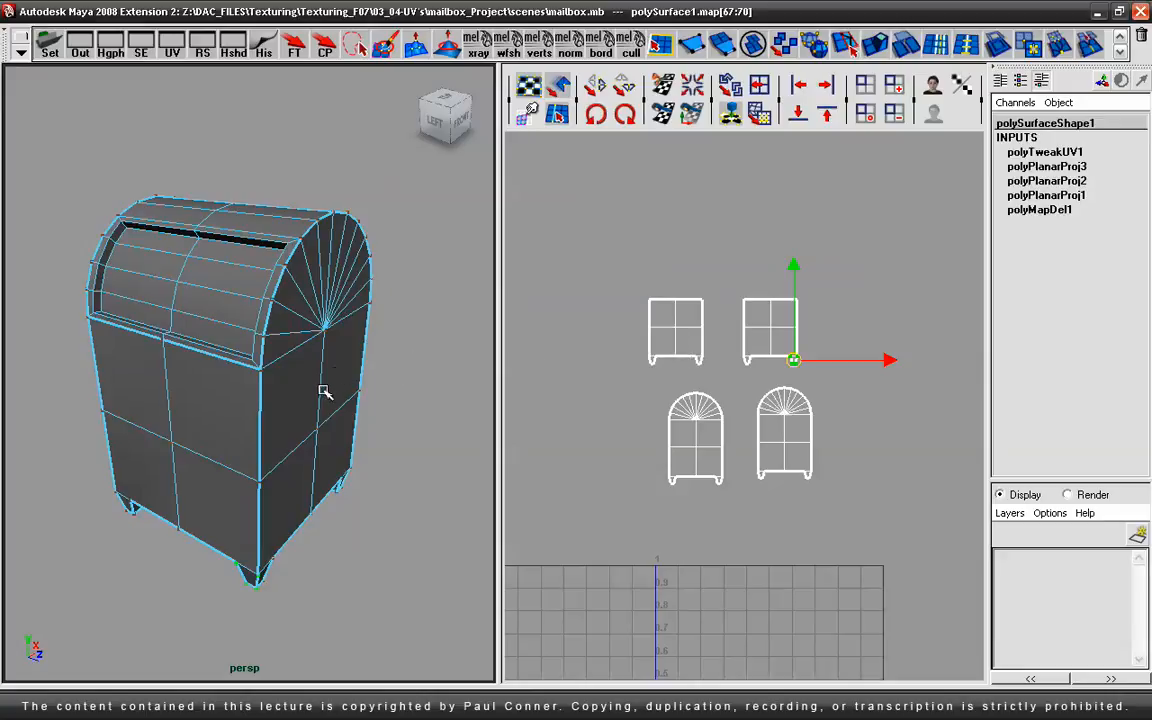
right_click_drag(270, 352, 334, 376, "alt")
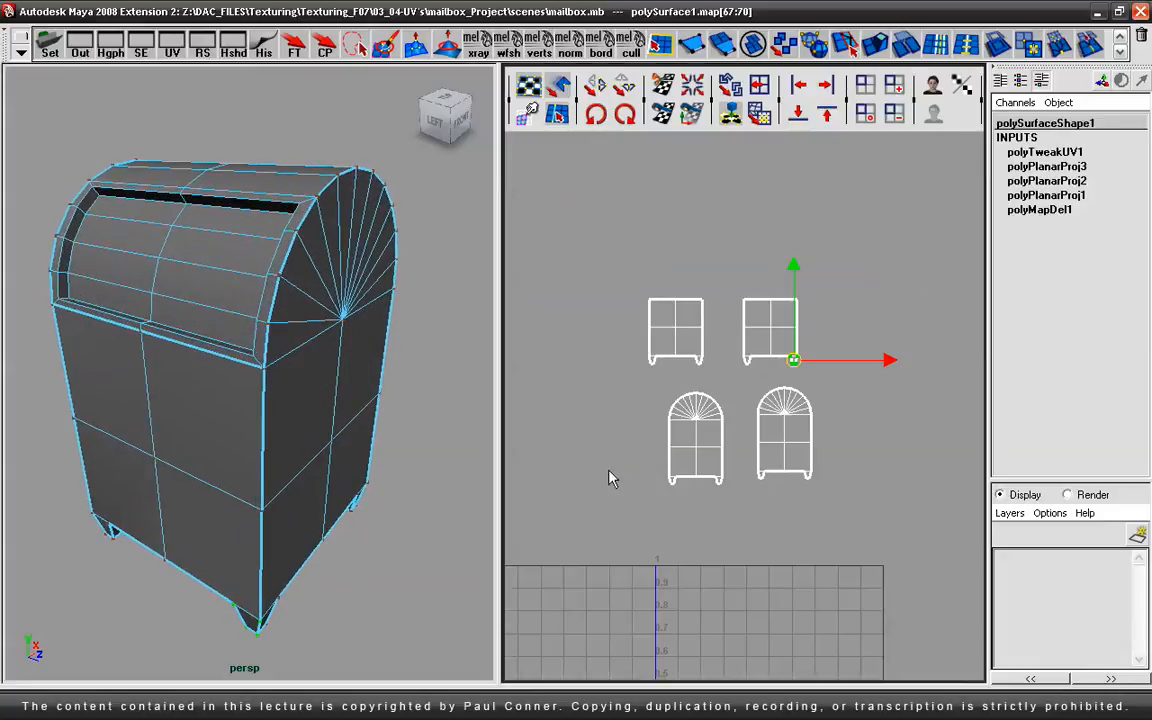
Step: Toggle the texture border display off and back on in the enlarged UV view
key("space")
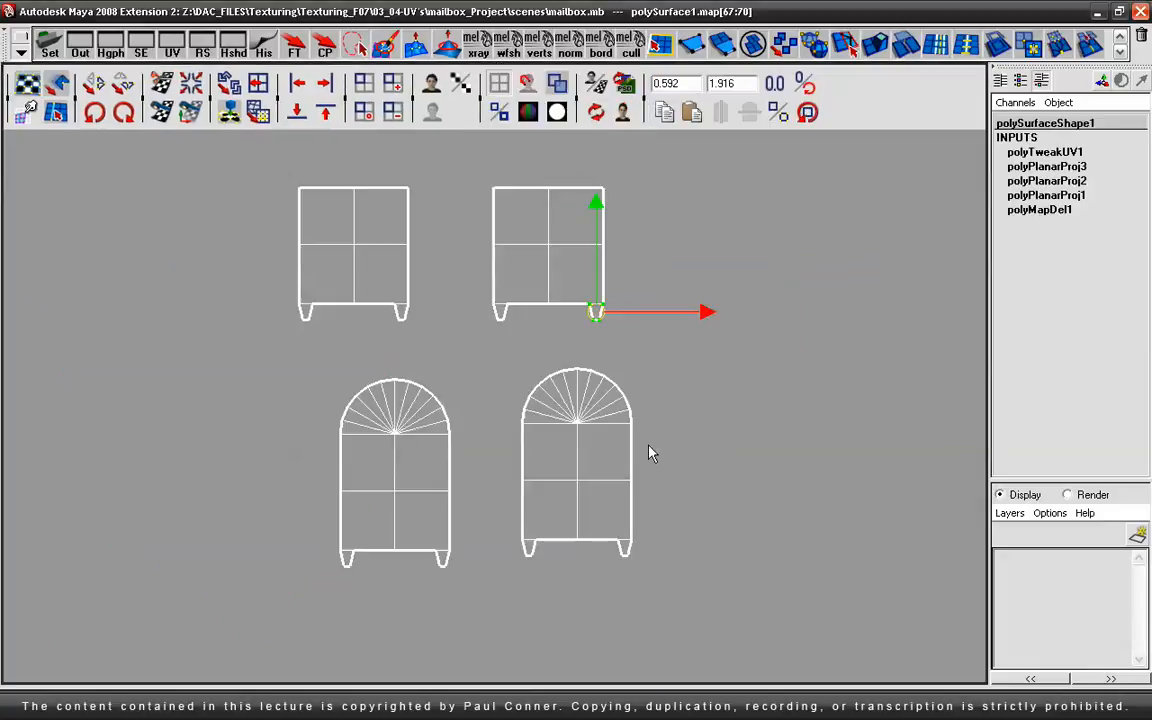
left_click(500, 112)
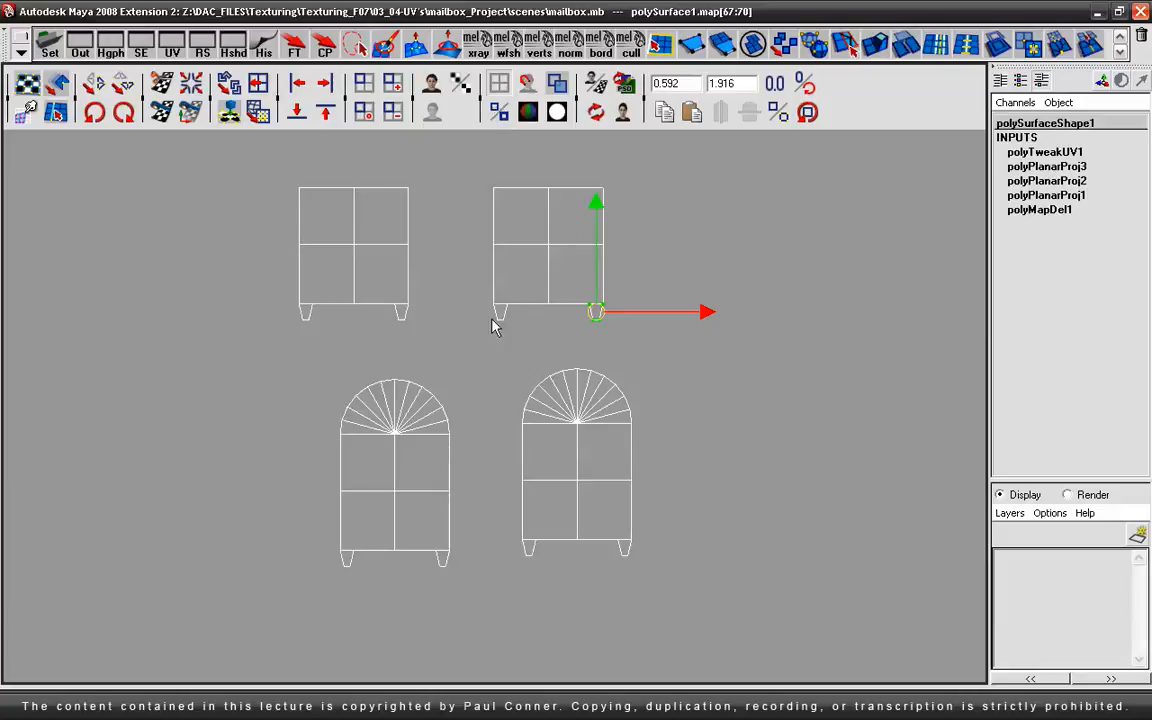
left_click(501, 115)
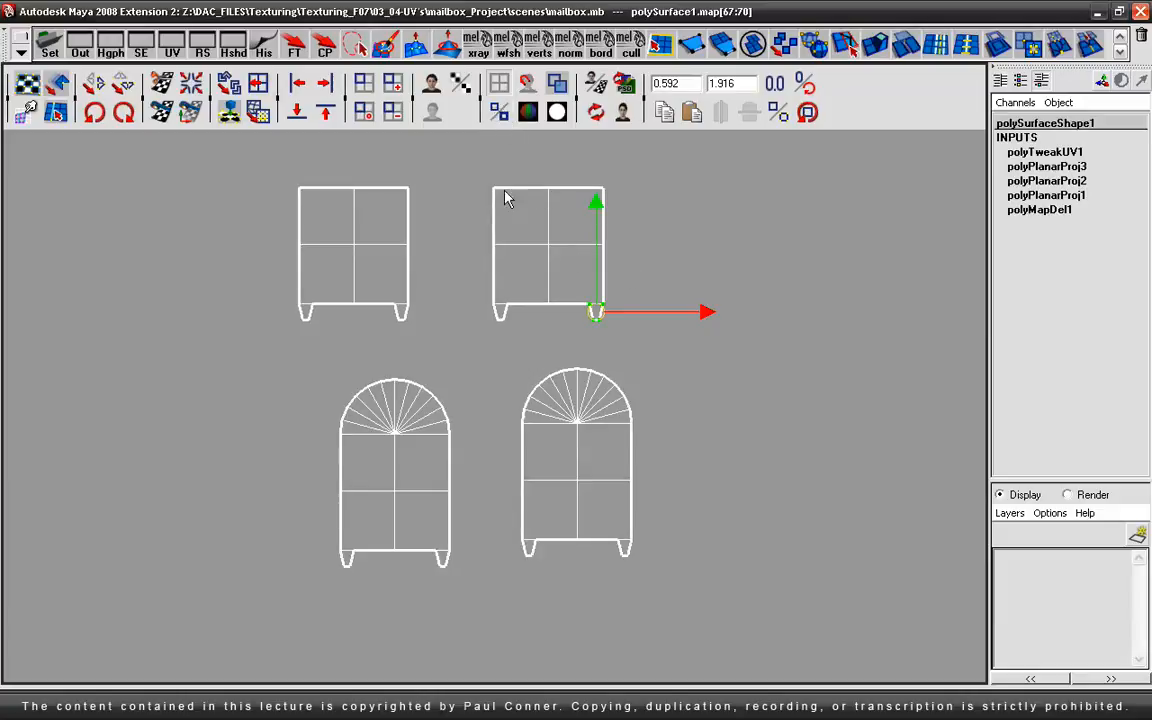
key("space")
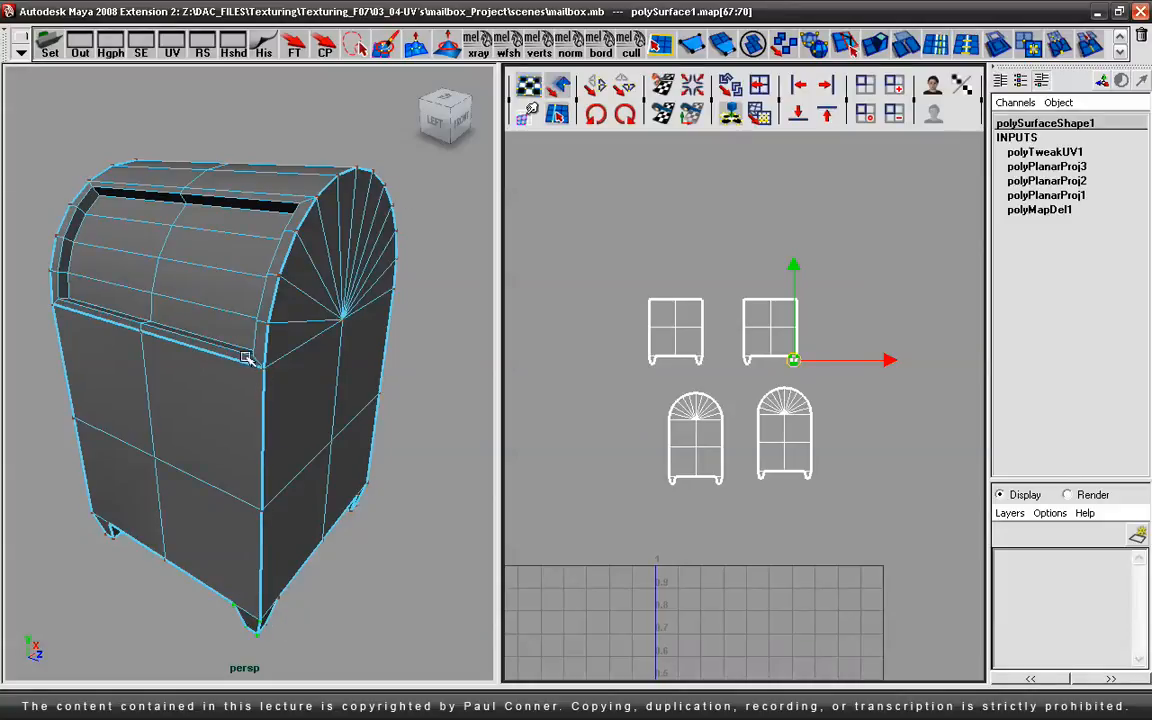
Step: Turn off the thick texture border display for the UV shells and the mailbox
left_click_drag(329, 450, 288, 437, "alt")
left_click_drag(207, 509, 341, 455, "alt")
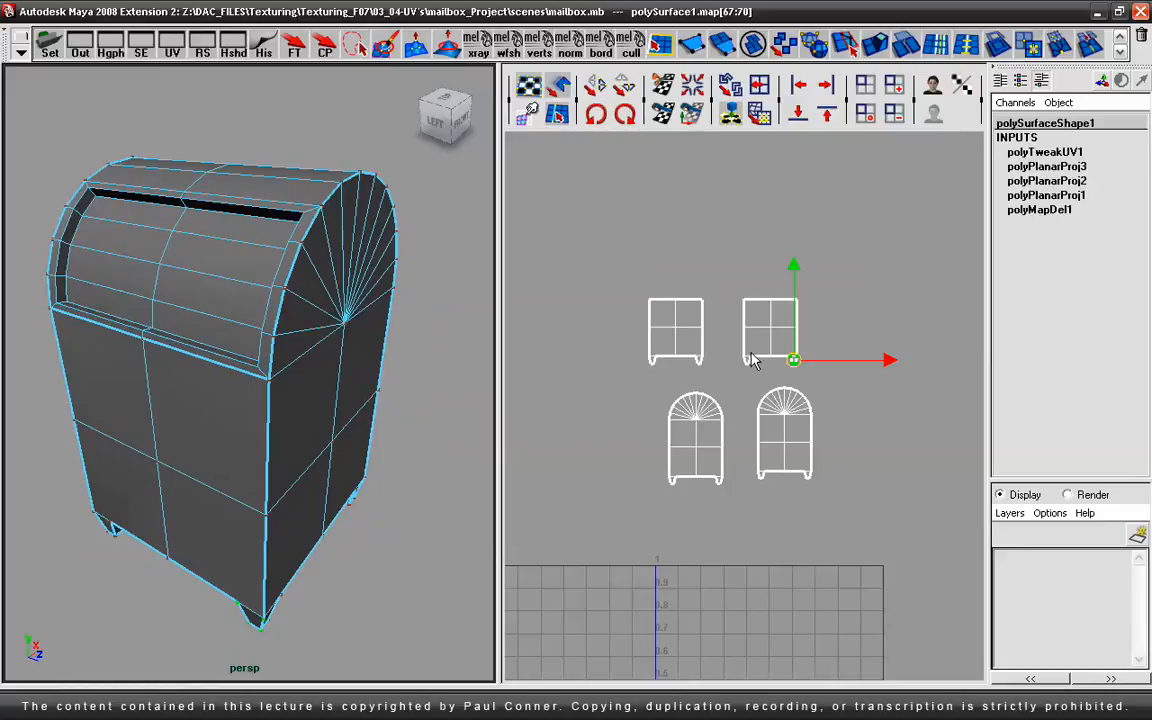
key("space")
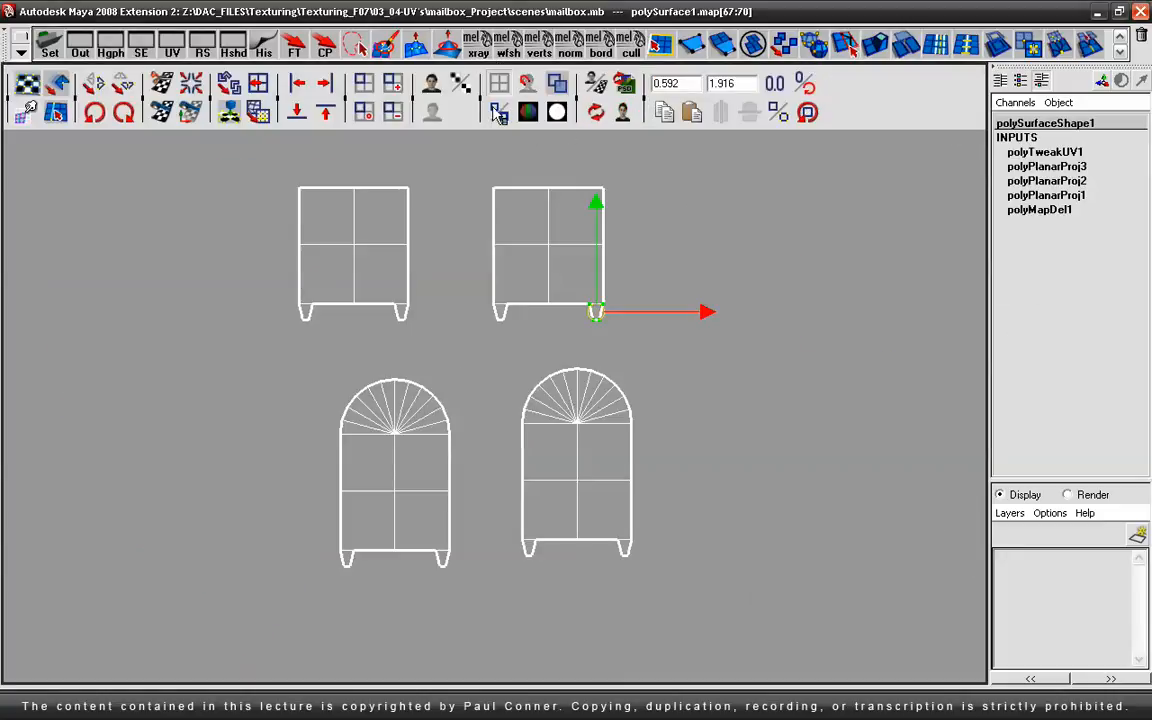
left_click(497, 110)
key("space")
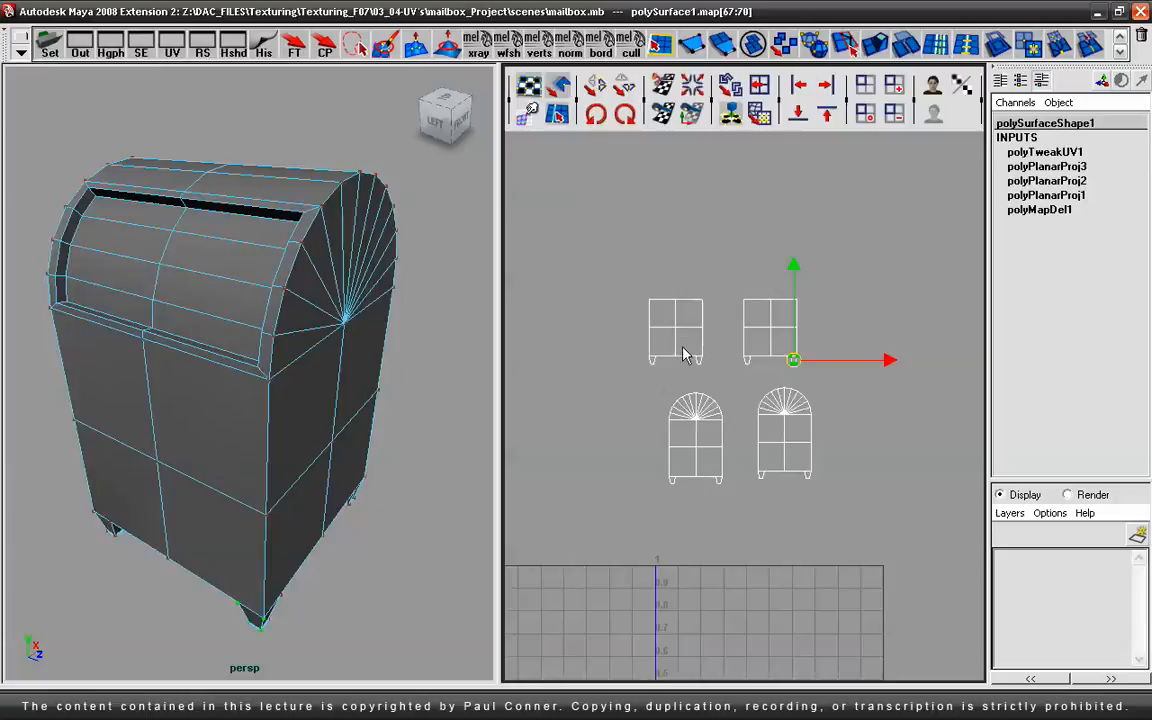
Step: Select the faces of all four side shells and toggle the selection over the whole mailbox to pick its unmapped faces
right_click(697, 332)
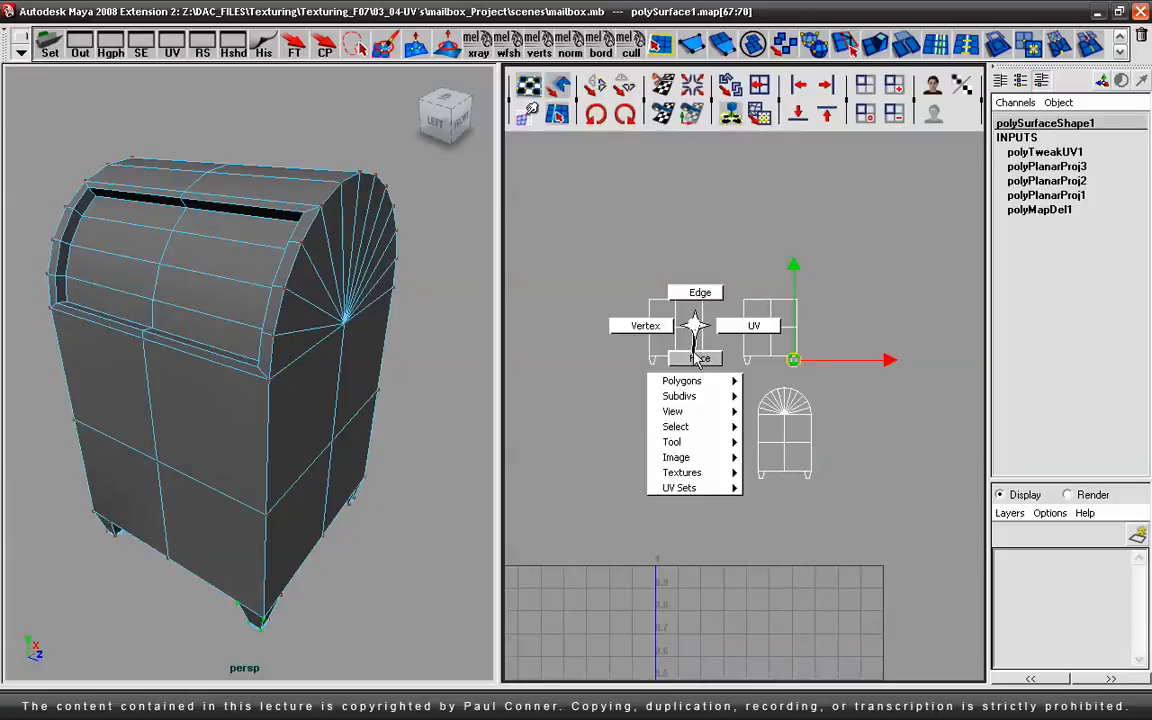
left_click(698, 360)
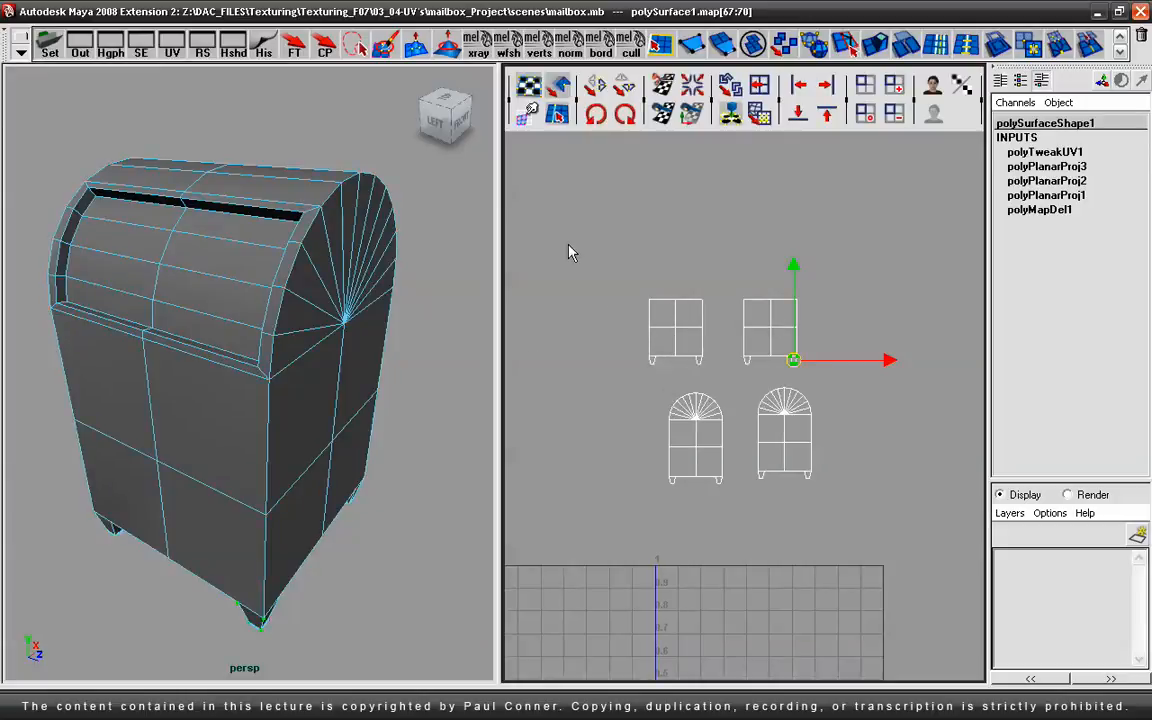
left_click_drag(718, 405, 875, 511)
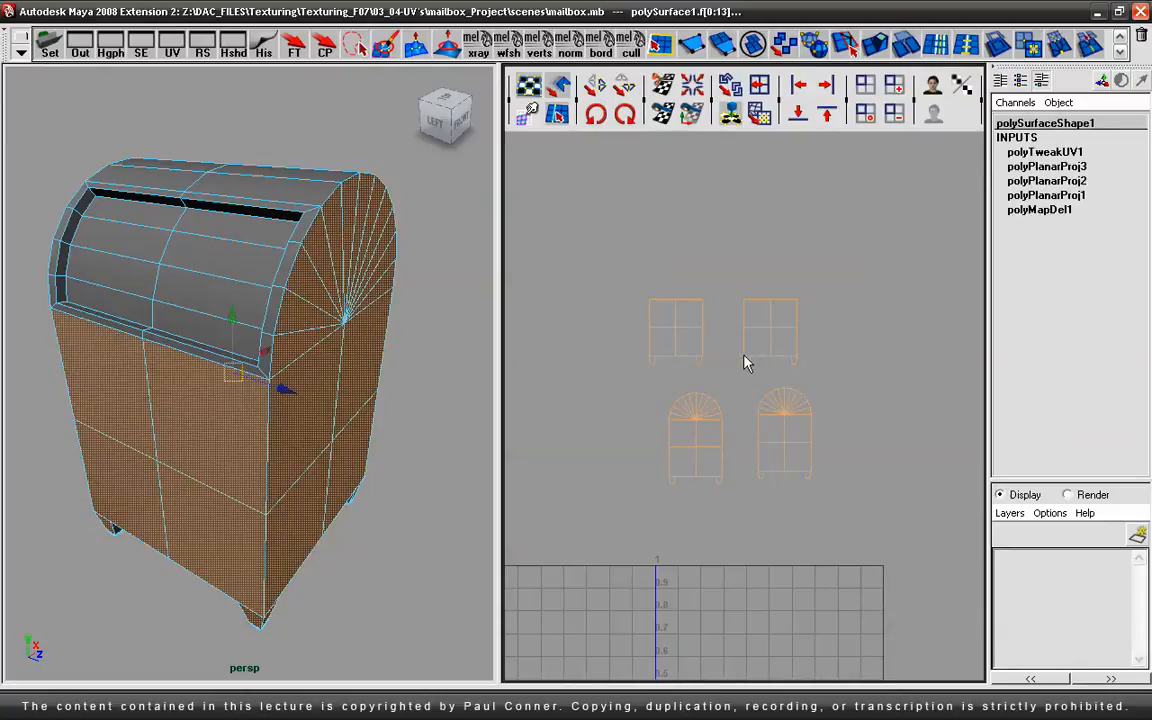
scroll(238, 347, "down", 6)
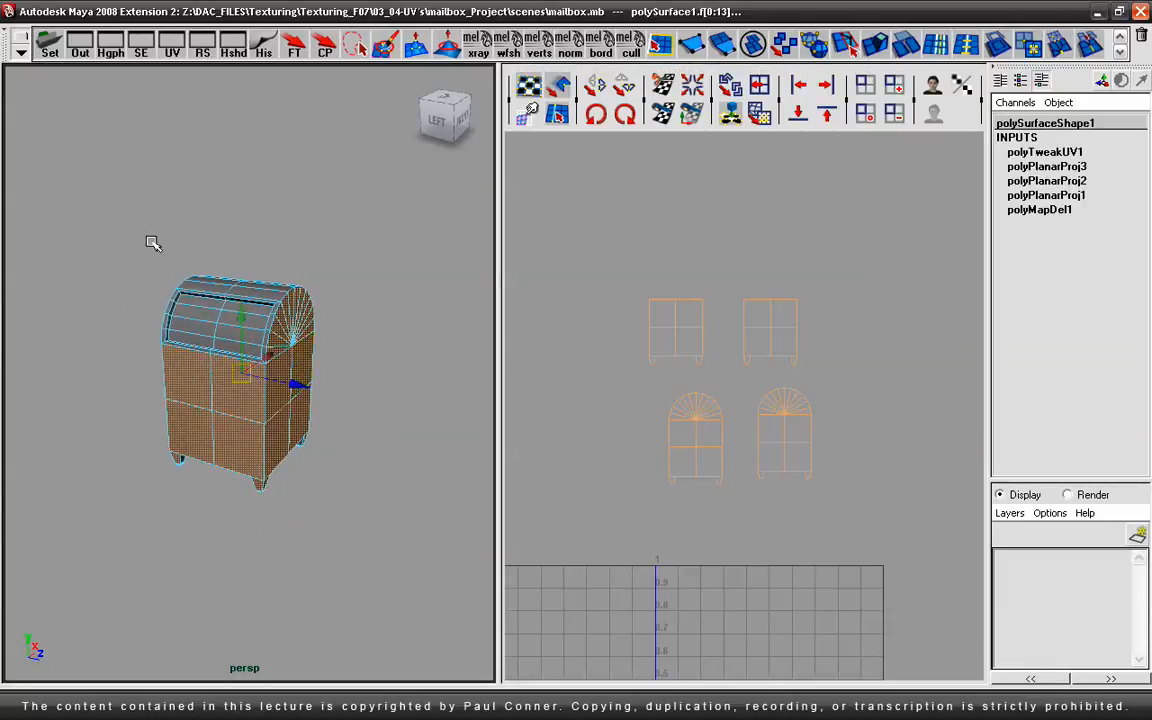
left_click_drag(100, 201, 380, 581)
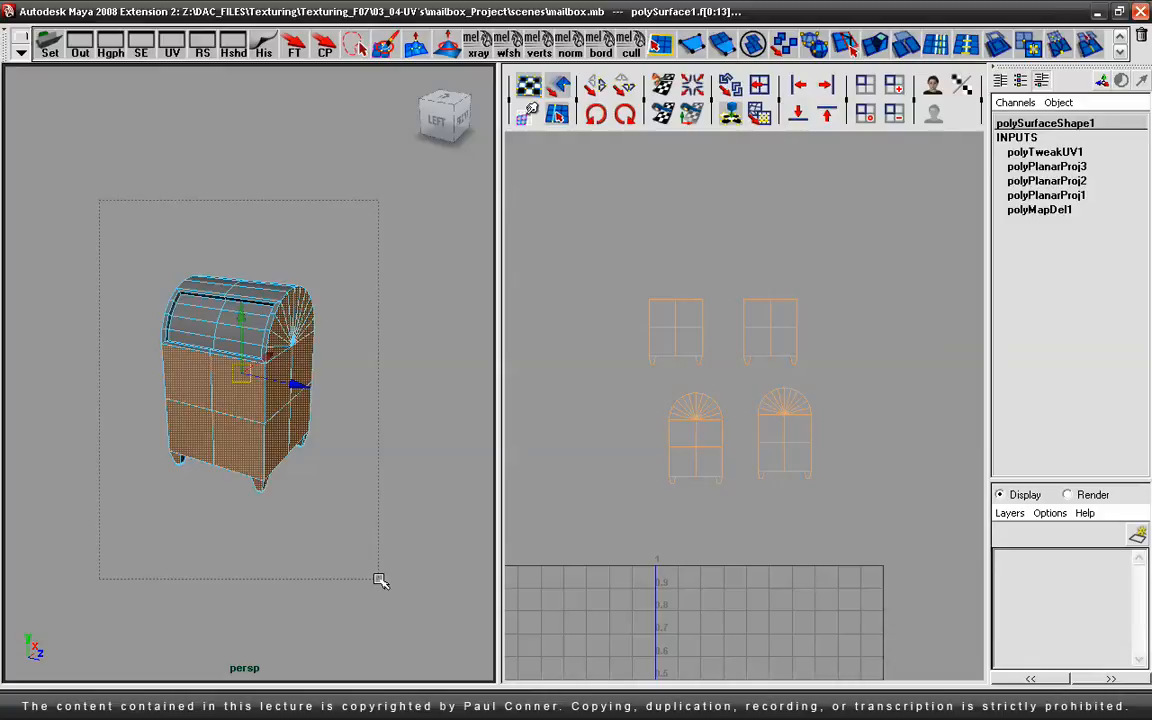
left_click_drag(380, 580, 380, 580, "shift")
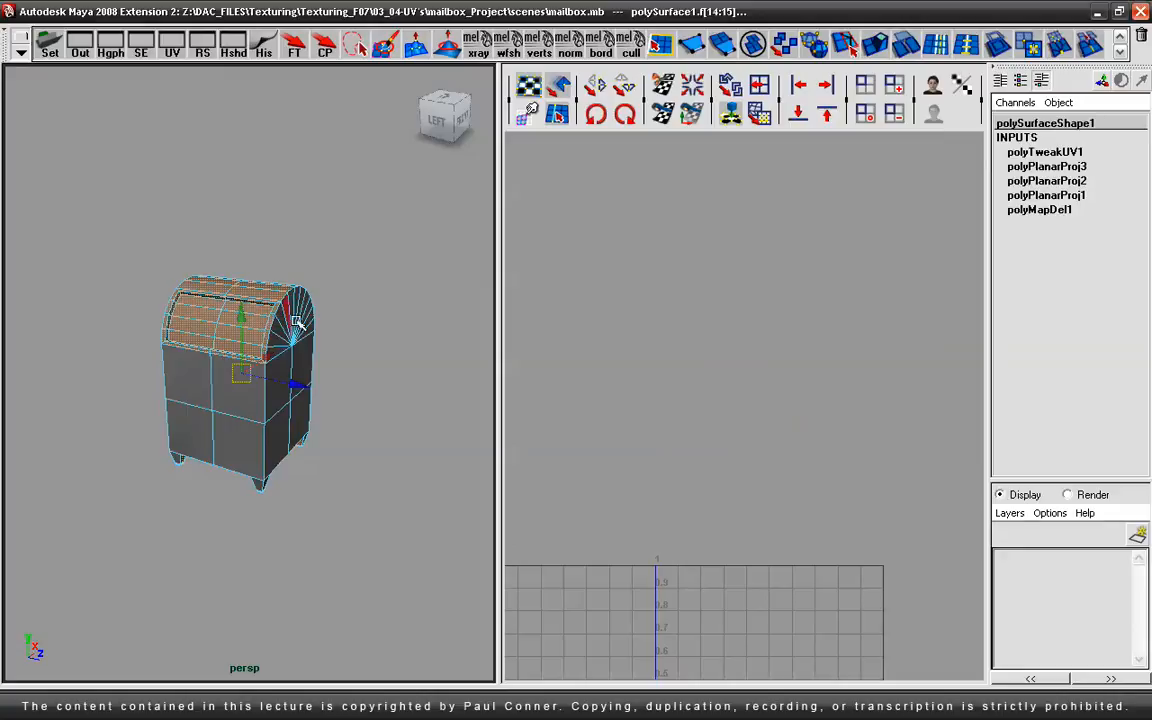
Step: Deselect the leg and underside faces and check from all around that only the curved top's faces are selected
left_click_drag(240, 440, 192, 356, "alt")
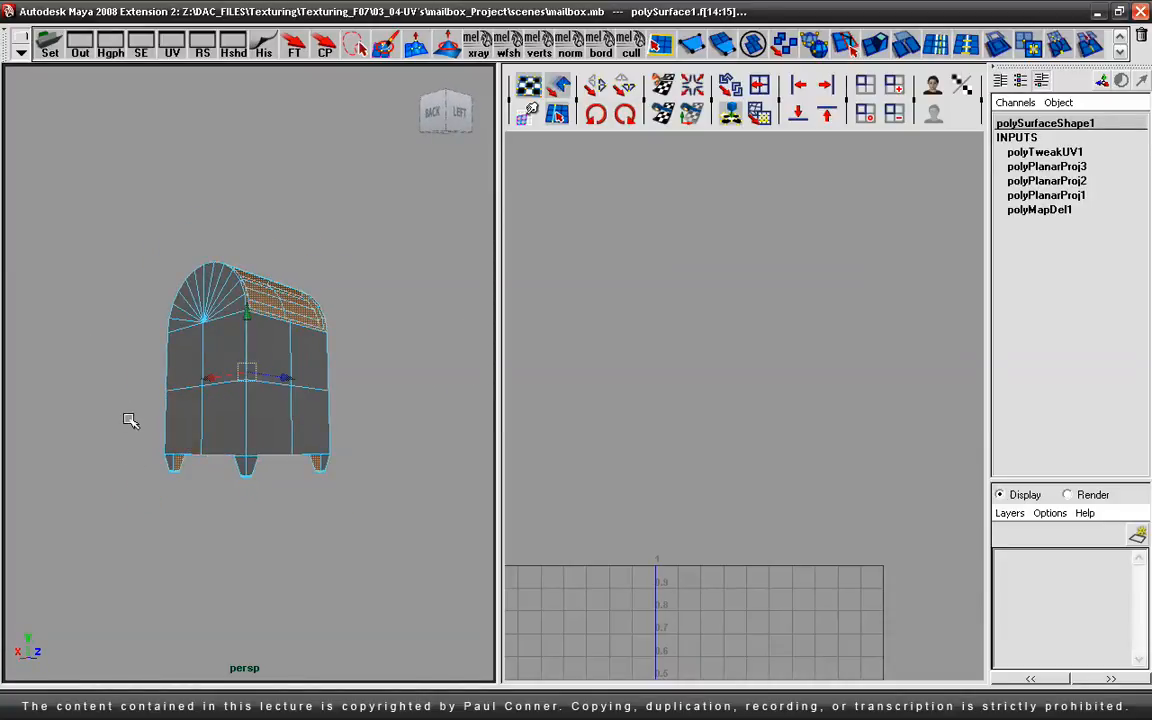
left_click_drag(167, 449, 420, 551)
left_click_drag(329, 402, 277, 313, "alt")
left_click_drag(288, 363, 144, 455, "alt")
key("f")
mouse_move(300, 445)
left_mouse_down("alt")
mouse_move(316, 446)
mouse_move(278, 442)
left_mouse_up("alt")
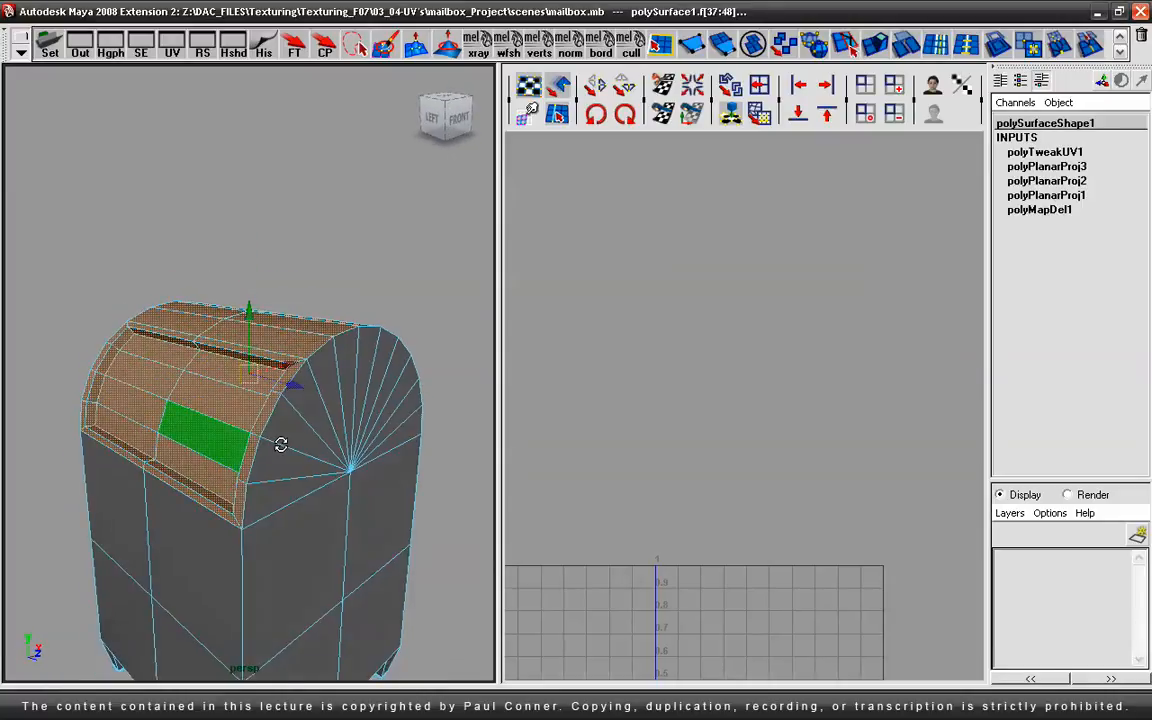
left_click_drag(239, 481, 179, 492, "alt")
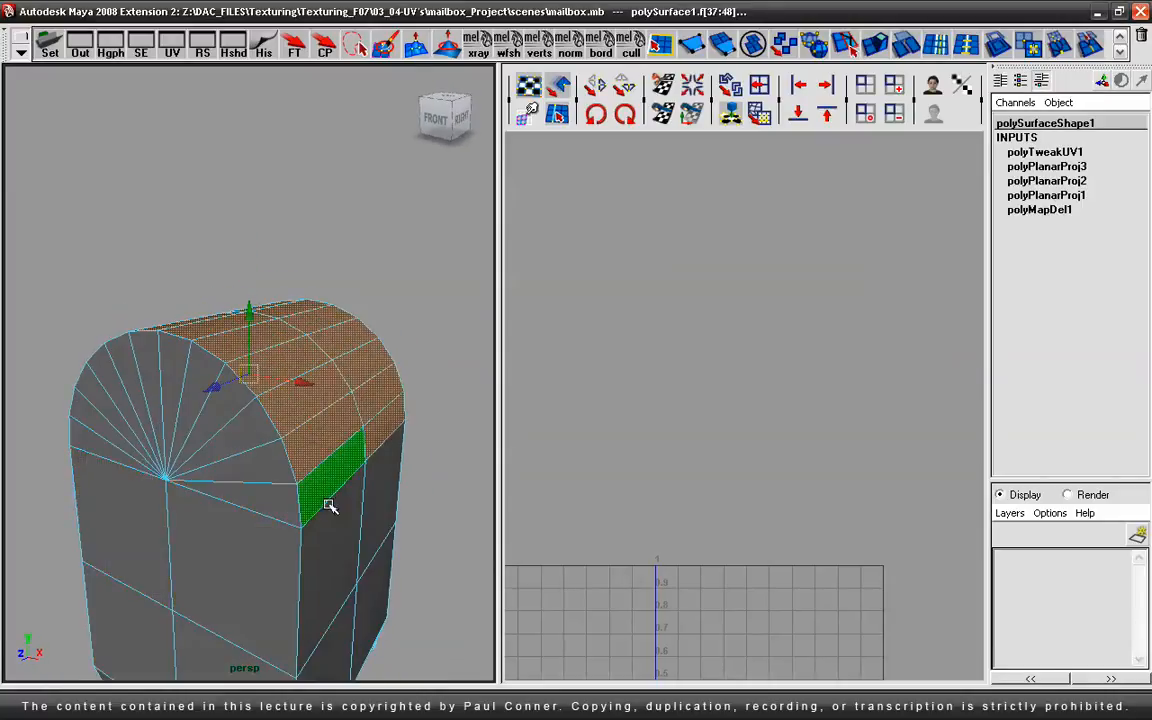
left_click_drag(213, 448, 378, 486, "alt")
right_click_drag(370, 483, 293, 473, "alt")
middle_click_drag(293, 473, 289, 465, "alt")
left_click_drag(288, 464, 282, 458, "alt")
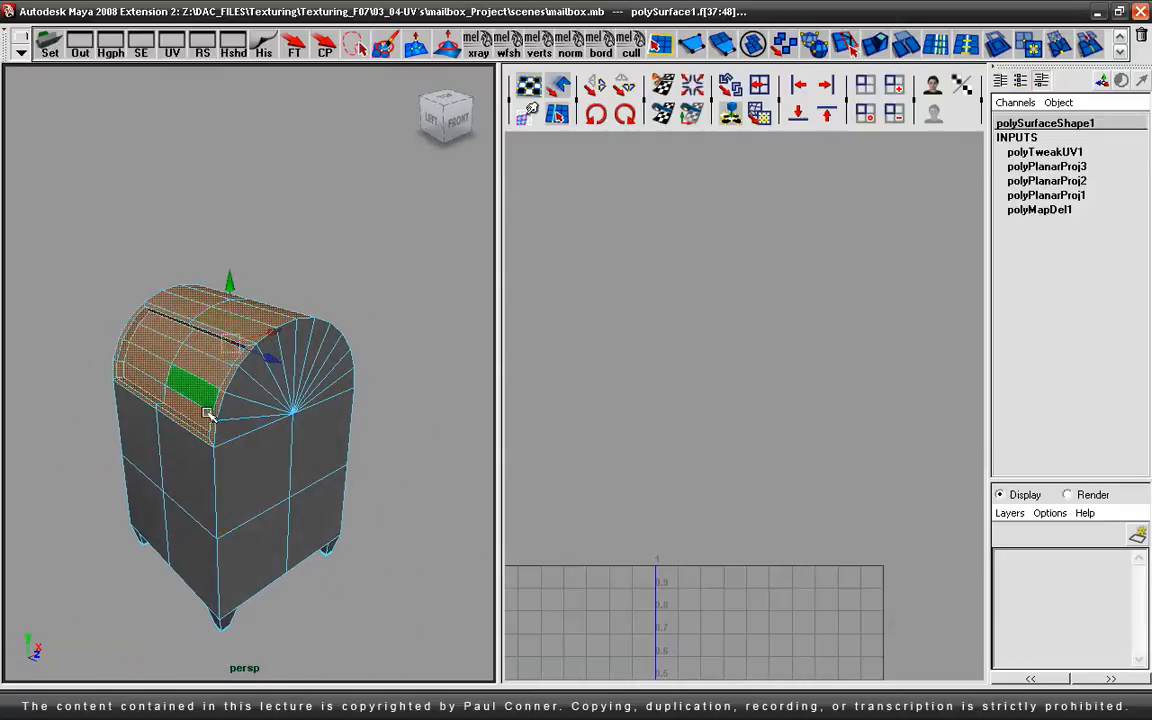
Step: Apply Cylindrical Mapping to the selected faces of the mailbox's curved top
middle_click_drag(288, 397, 303, 383, "alt")
key("space")
key("space")
key("space")
right_click_drag(740, 379, 481, 378, "alt")
key("space")
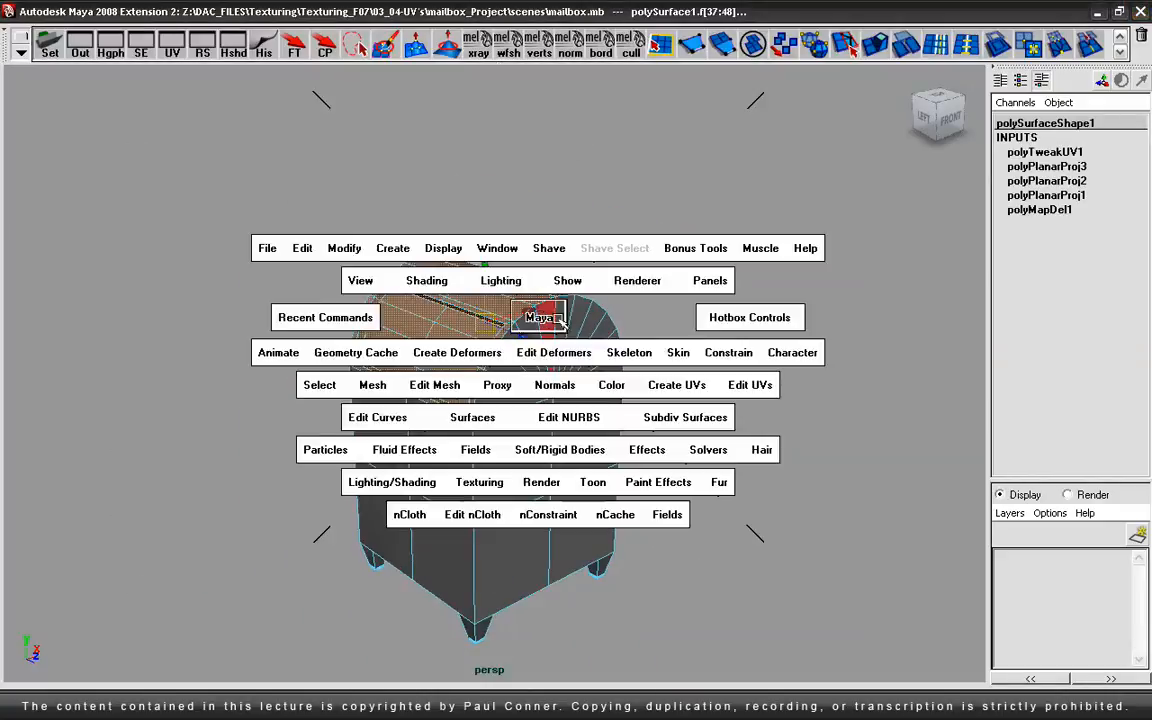
left_click(676, 386)
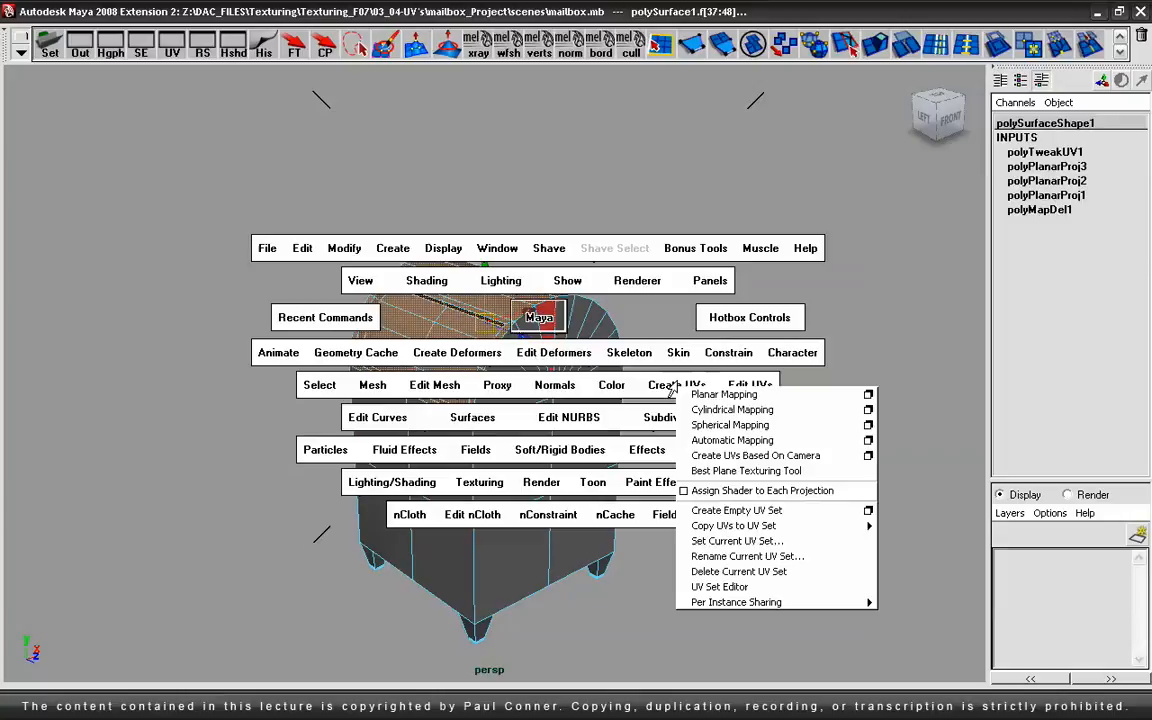
left_click(754, 414)
key("space")
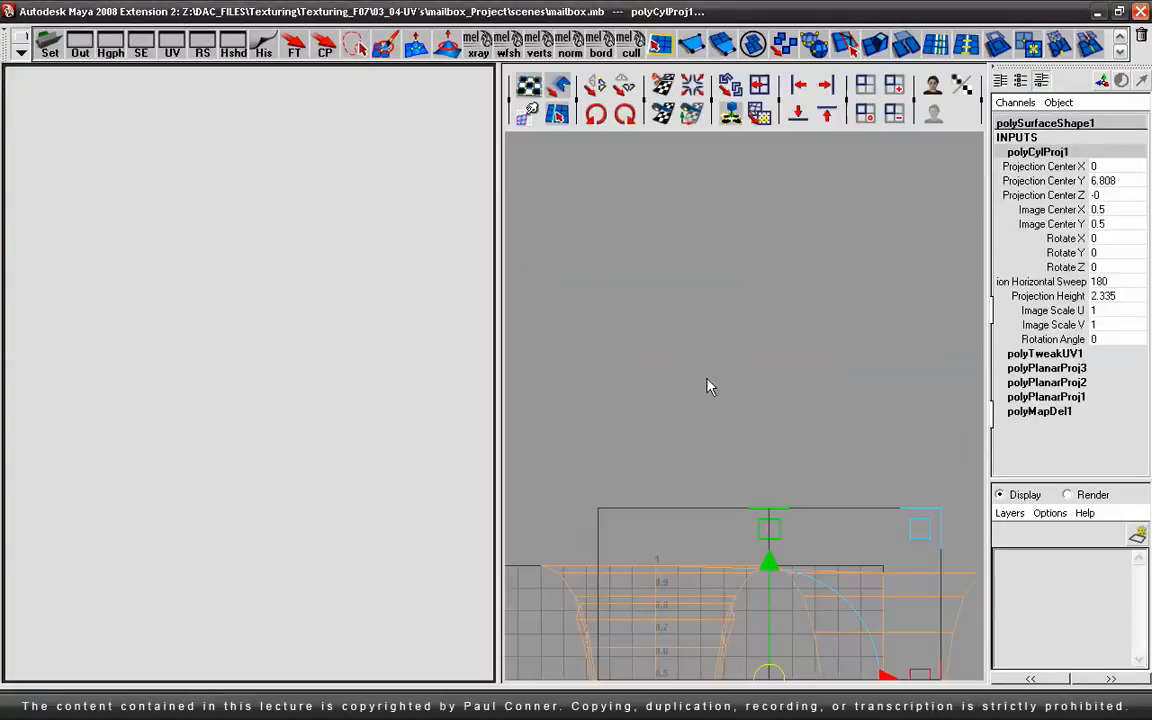
Step: Examine the curved top's new cylindrical UVs and the projection manipulator around the mailbox
middle_click_drag(686, 448, 738, 276, "alt")
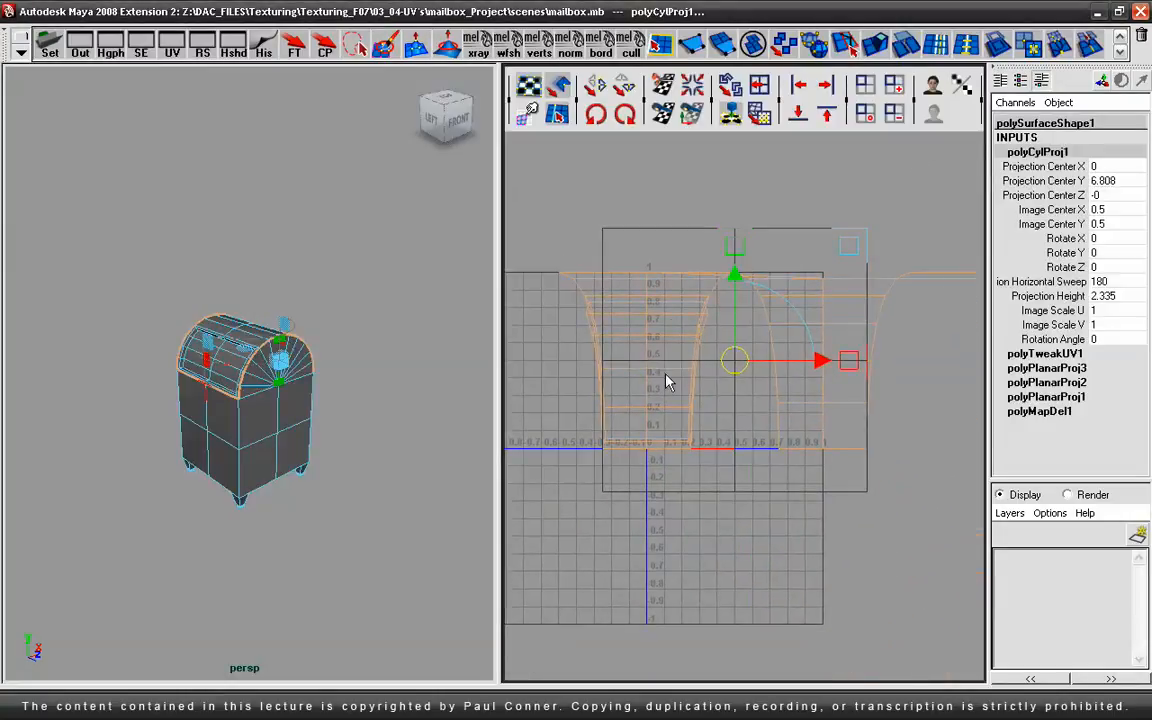
right_click_drag(845, 315, 743, 303, "alt")
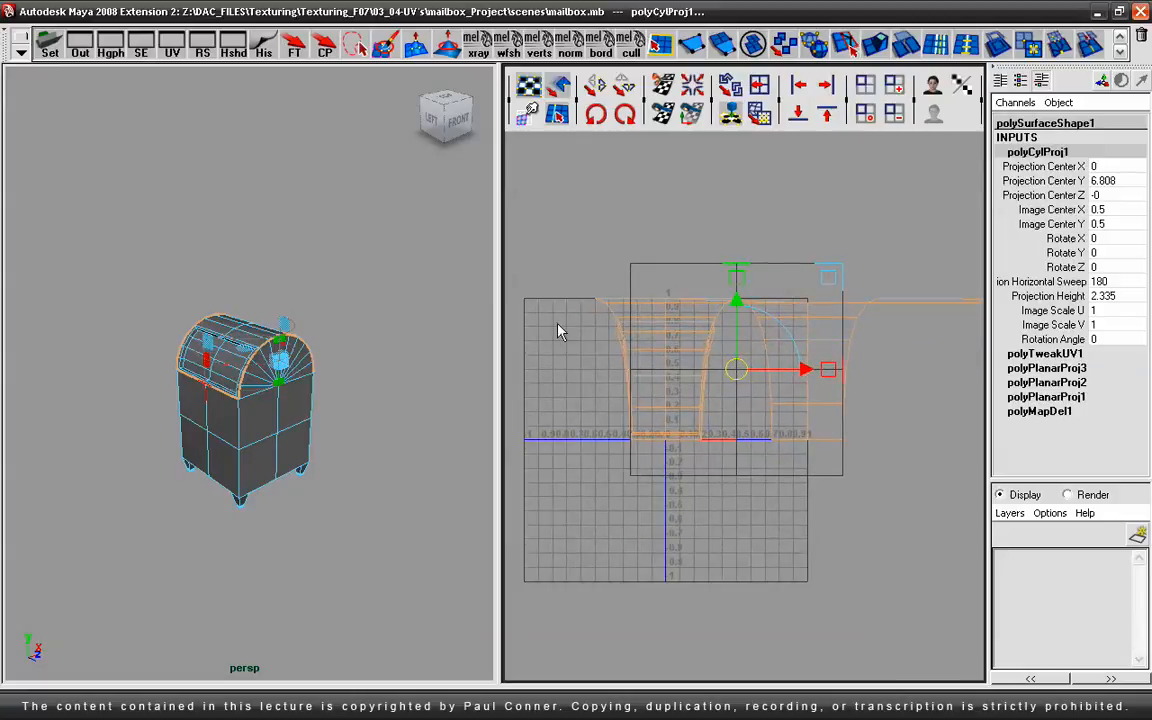
middle_click_drag(357, 366, 391, 381)
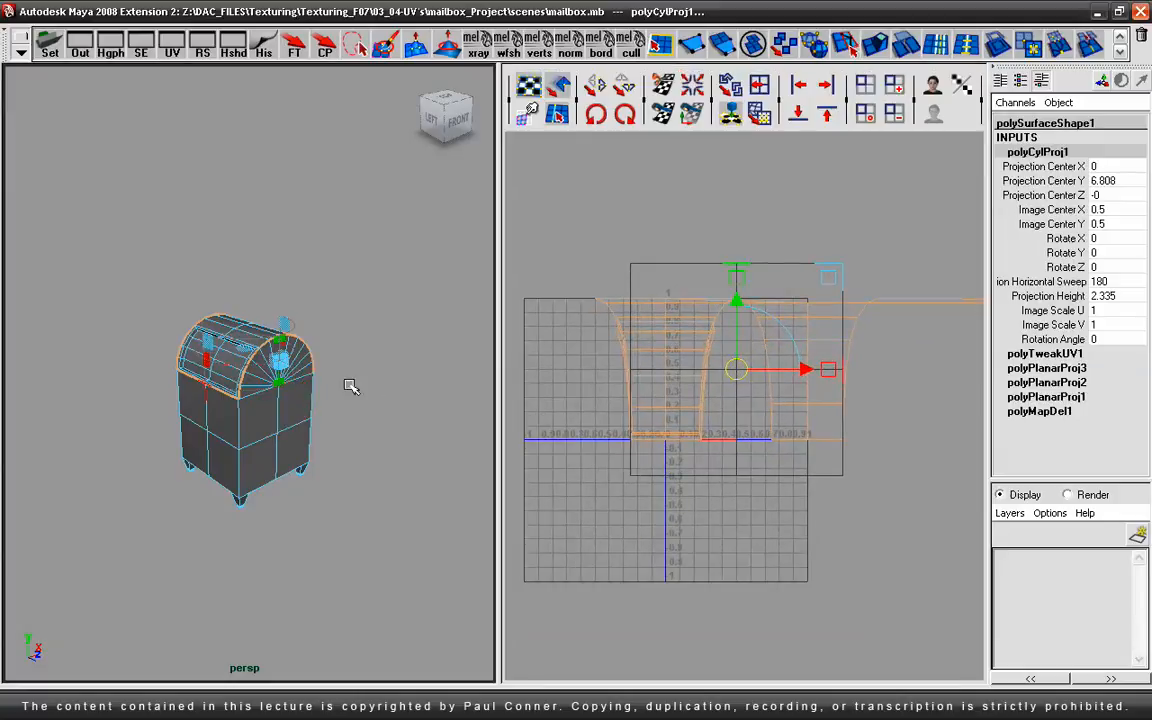
key("space")
right_click_drag(422, 443, 599, 442, "alt")
left_click_drag(528, 442, 522, 178, "alt")
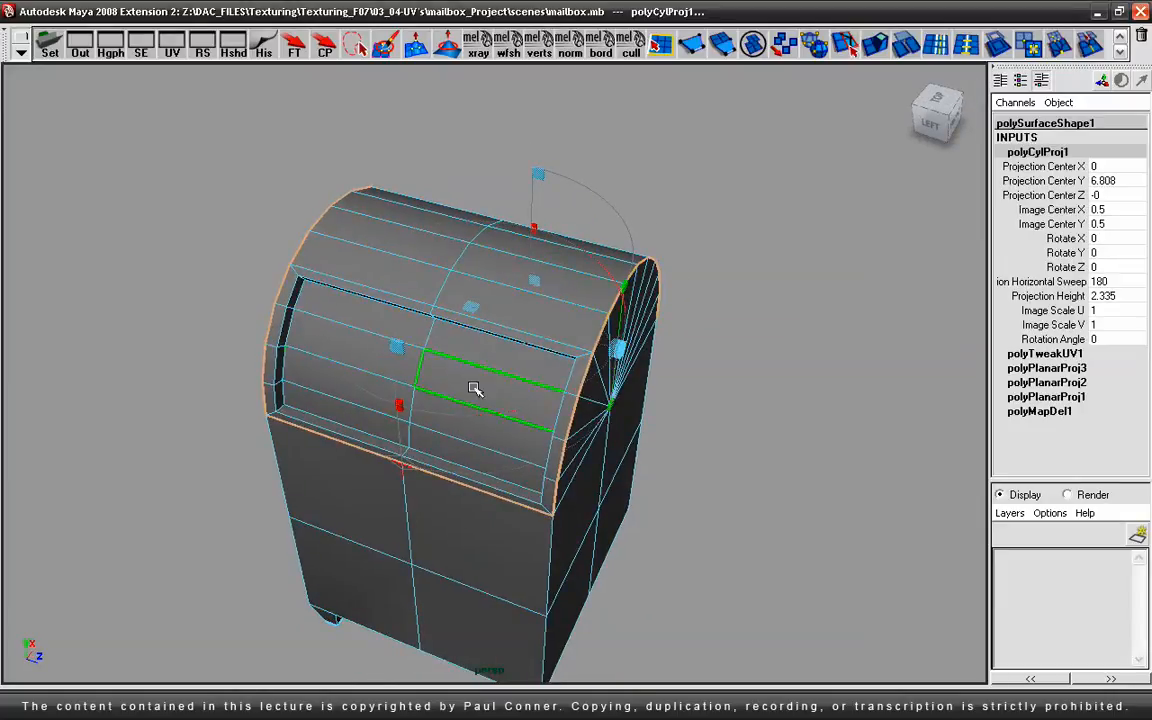
mouse_move(764, 371)
left_mouse_down("alt")
mouse_move(874, 383)
mouse_move(905, 360)
mouse_move(795, 365)
mouse_move(765, 399)
mouse_move(758, 382)
left_mouse_up("alt")
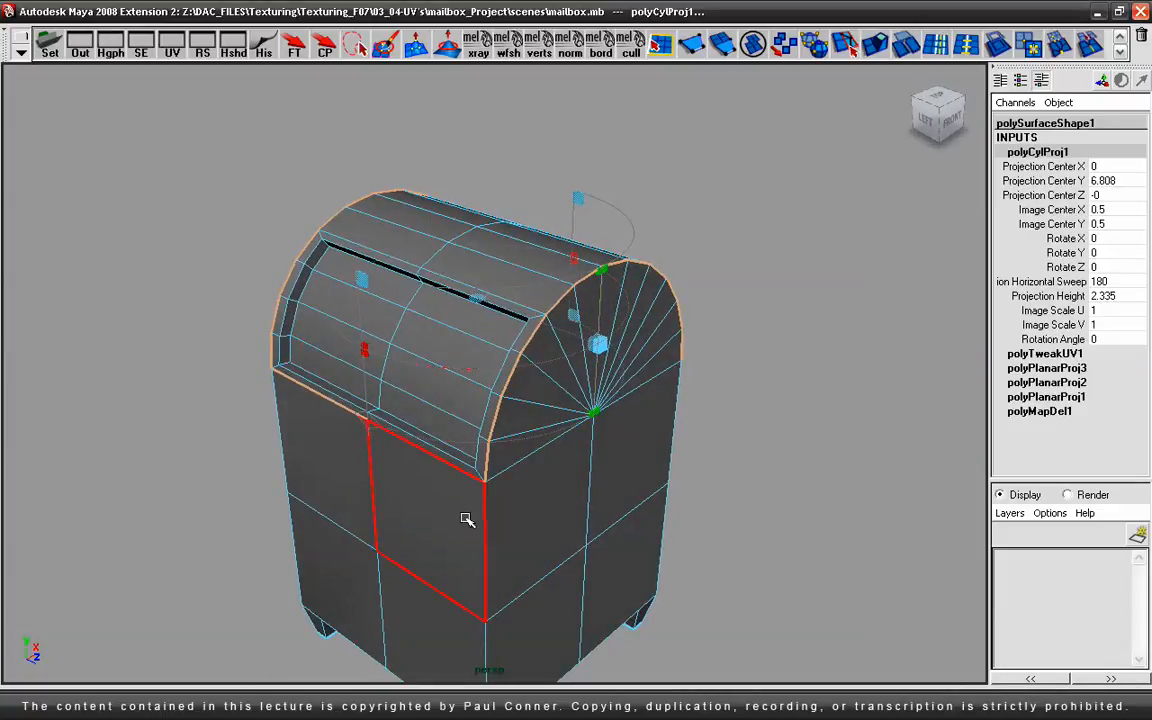
Step: Rotate the cylindrical projection about X to lie along the mailbox's curved top, setting Rotate X to exactly -90
mouse_move(421, 510)
left_mouse_down("alt")
mouse_move(411, 504)
mouse_move(424, 506)
left_mouse_up("alt")
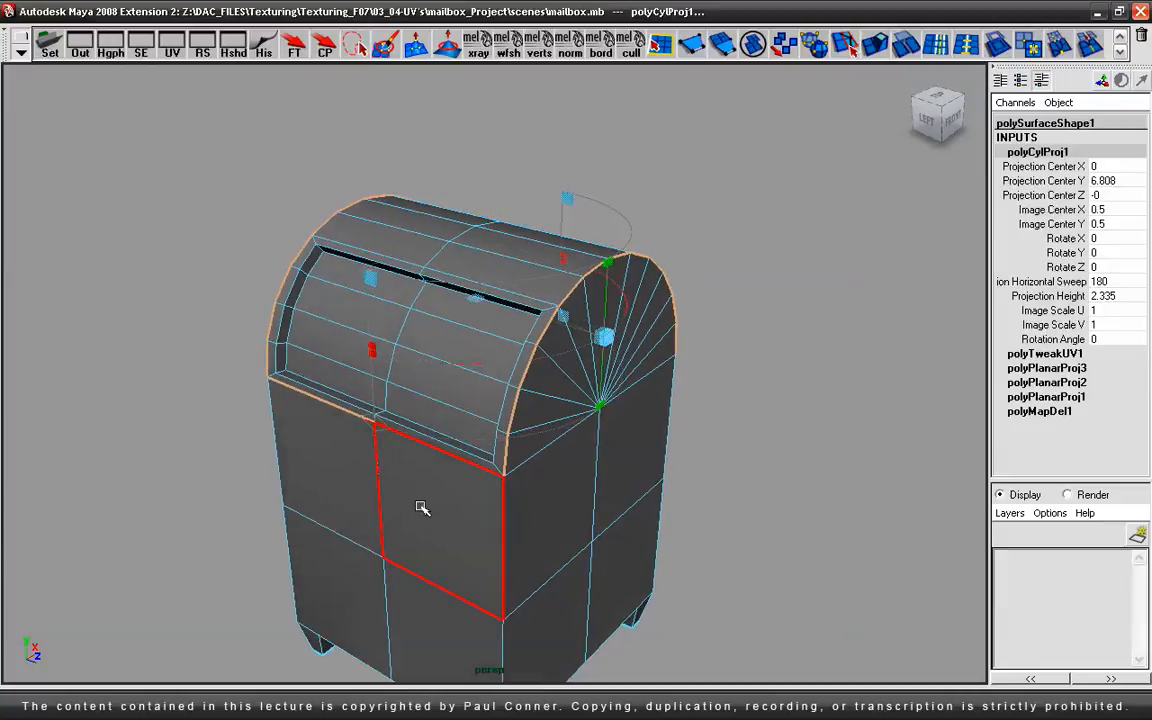
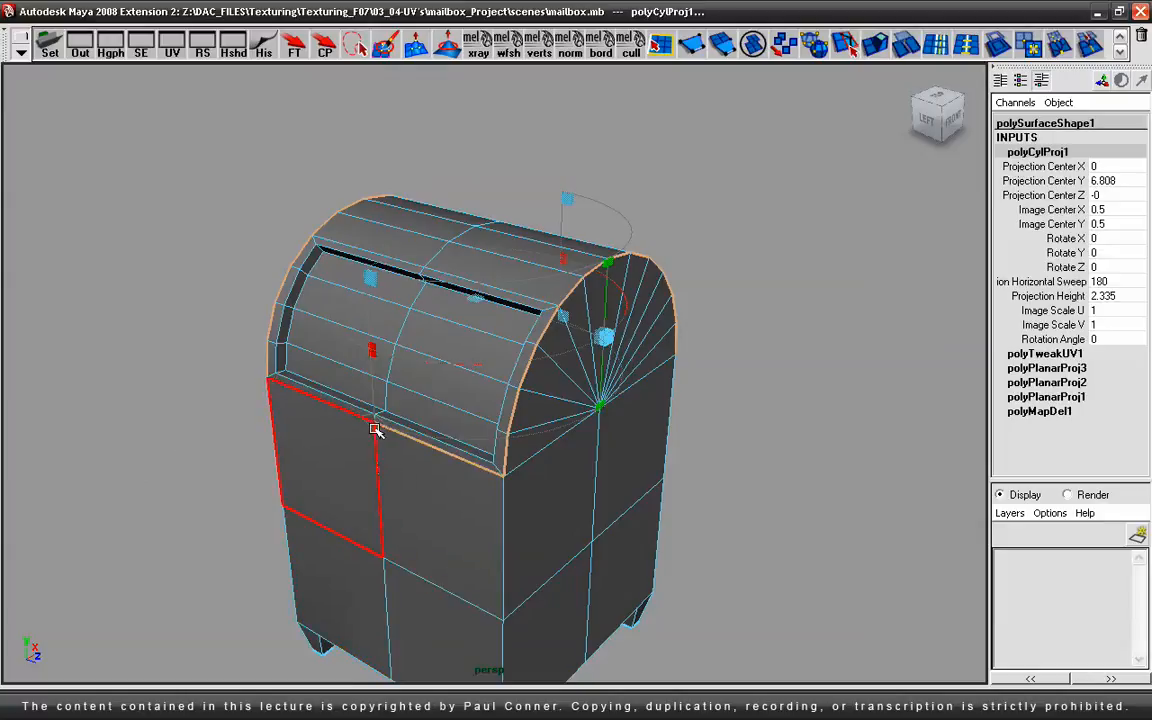
left_click(375, 424)
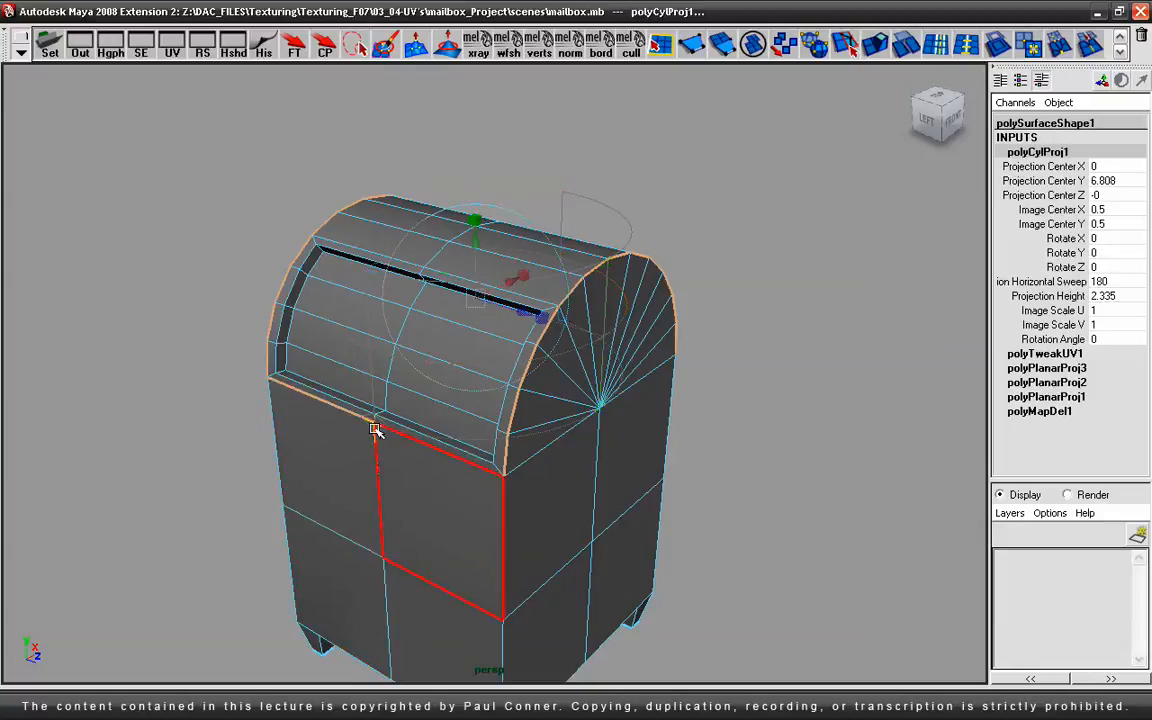
left_click(516, 215)
left_click_drag(516, 215, 334, 180)
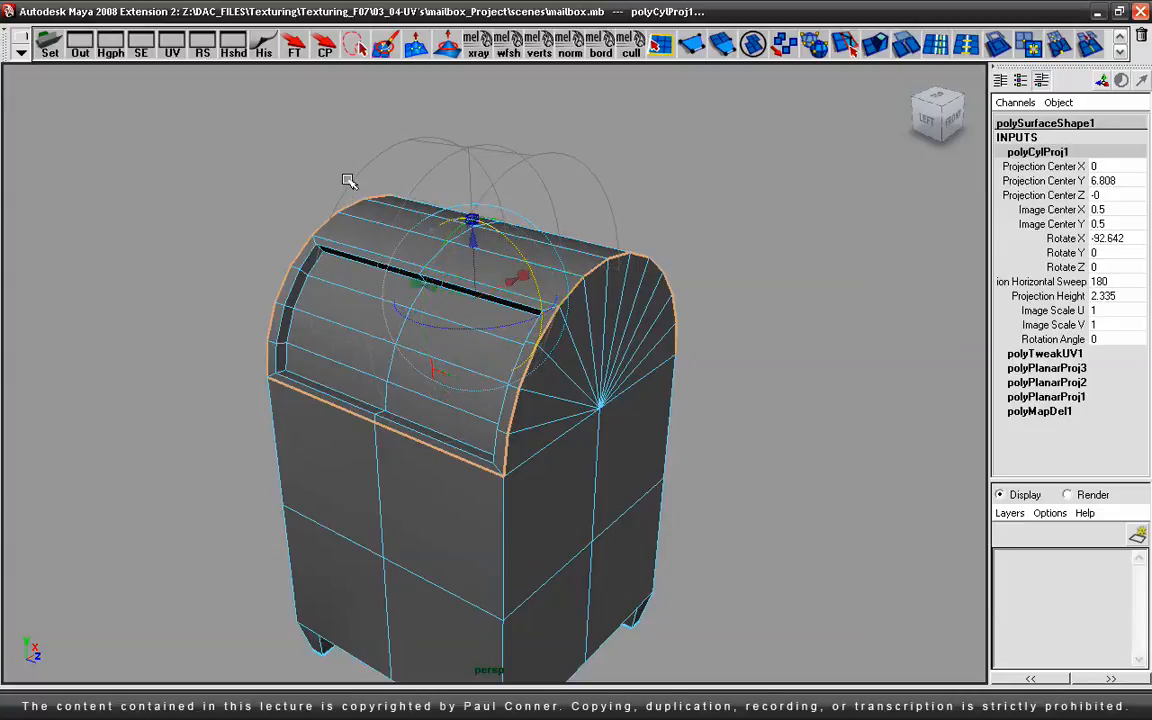
double_click(1106, 239)
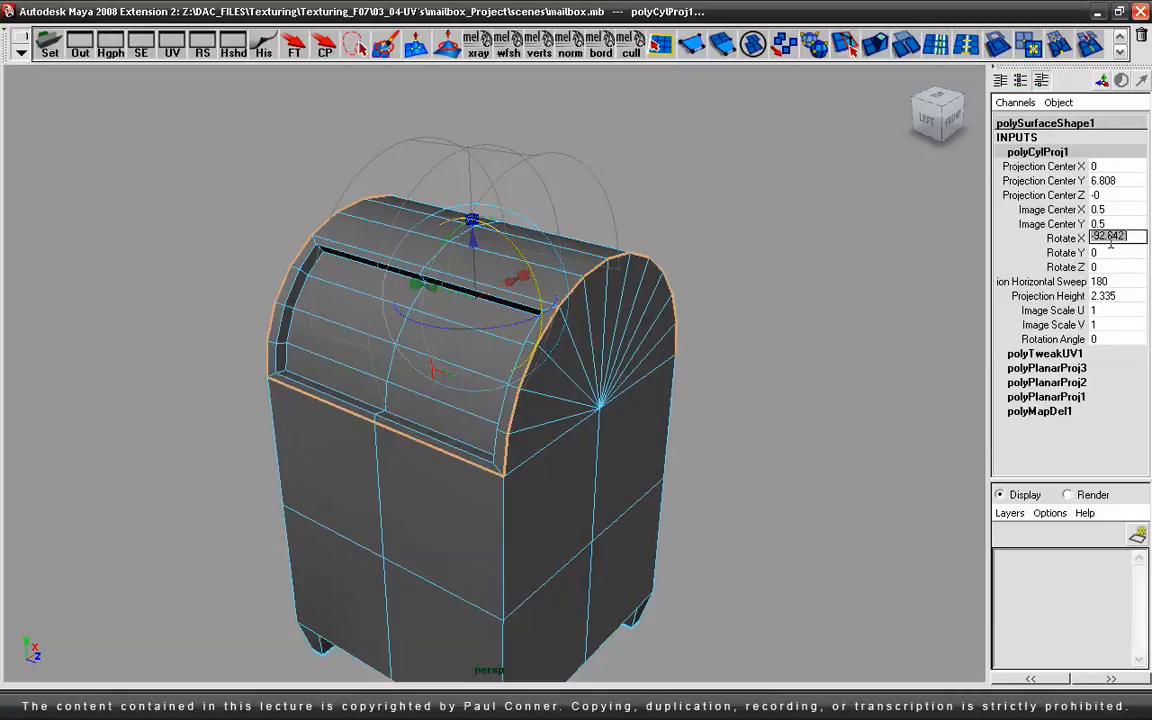
type("-90")
key("Return")
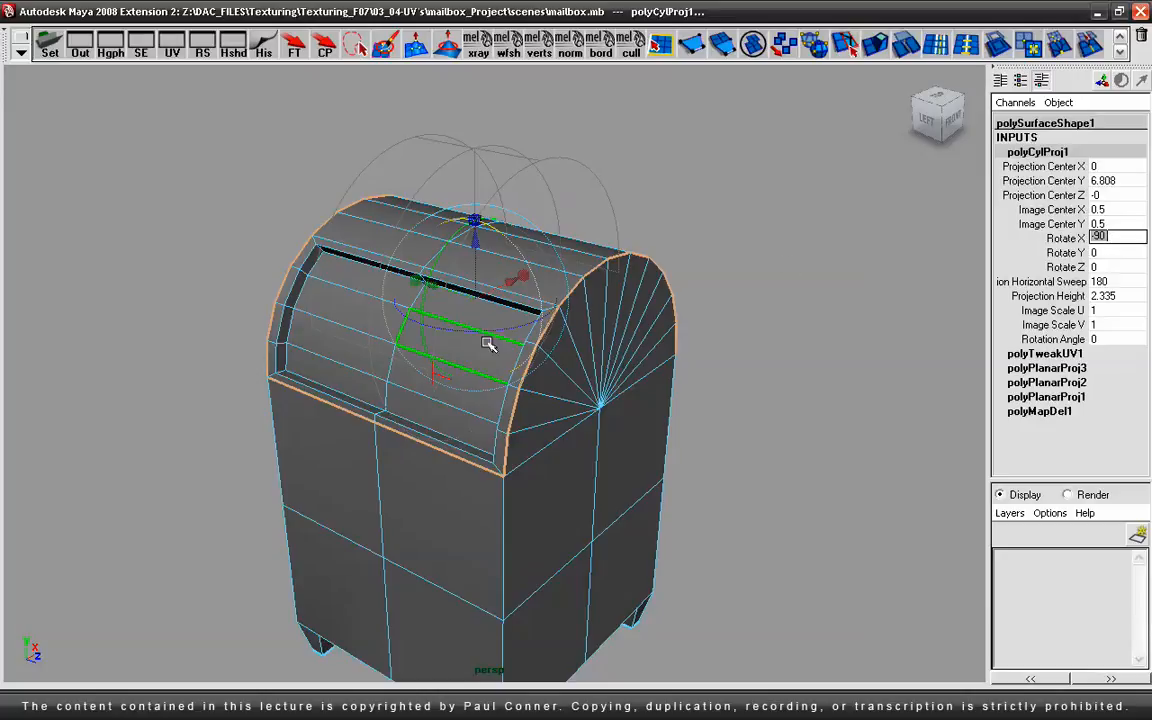
Step: Try a Rotate X of 90 for the cylindrical projection and examine its orientation around the curved top and its UVs
left_click_drag(564, 303, 540, 296, "alt")
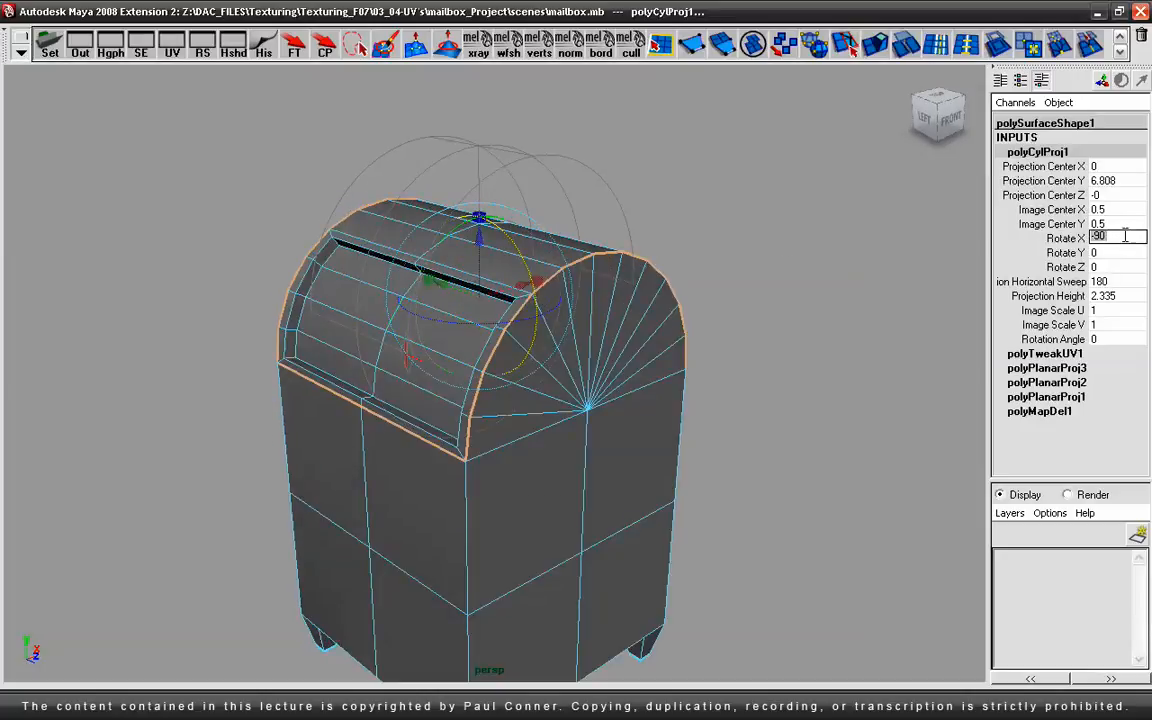
key("Return")
left_click_drag(569, 315, 656, 324, "alt")
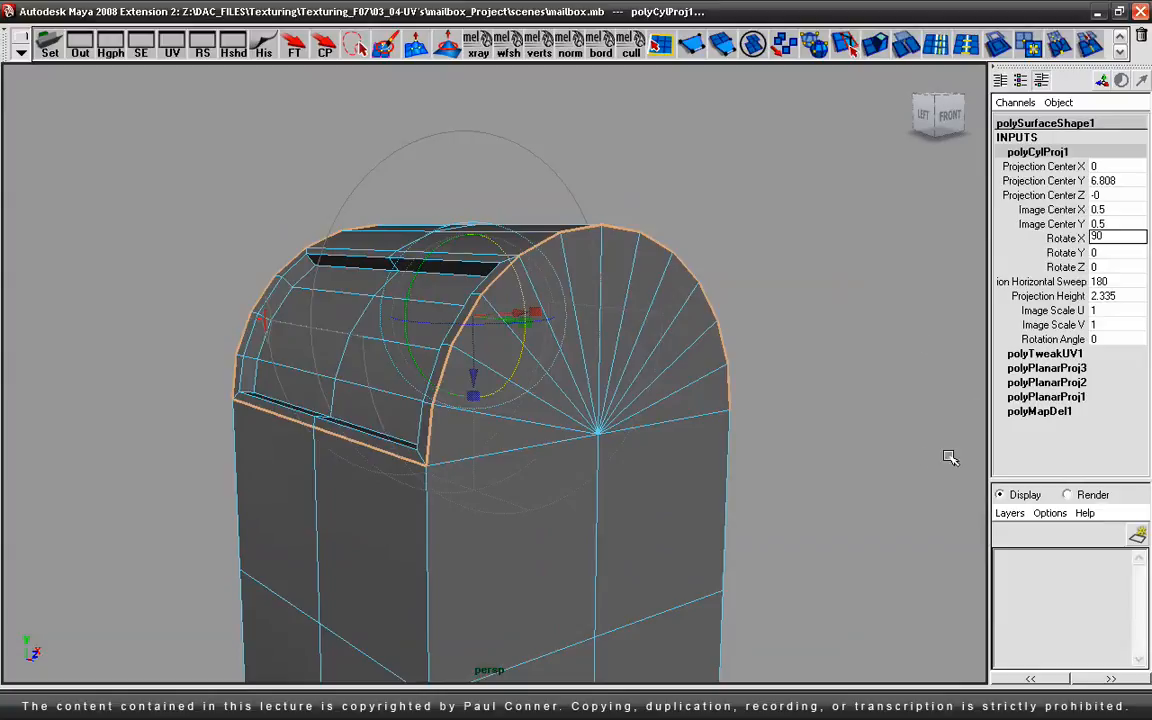
left_click_drag(464, 126, 512, 172, "alt")
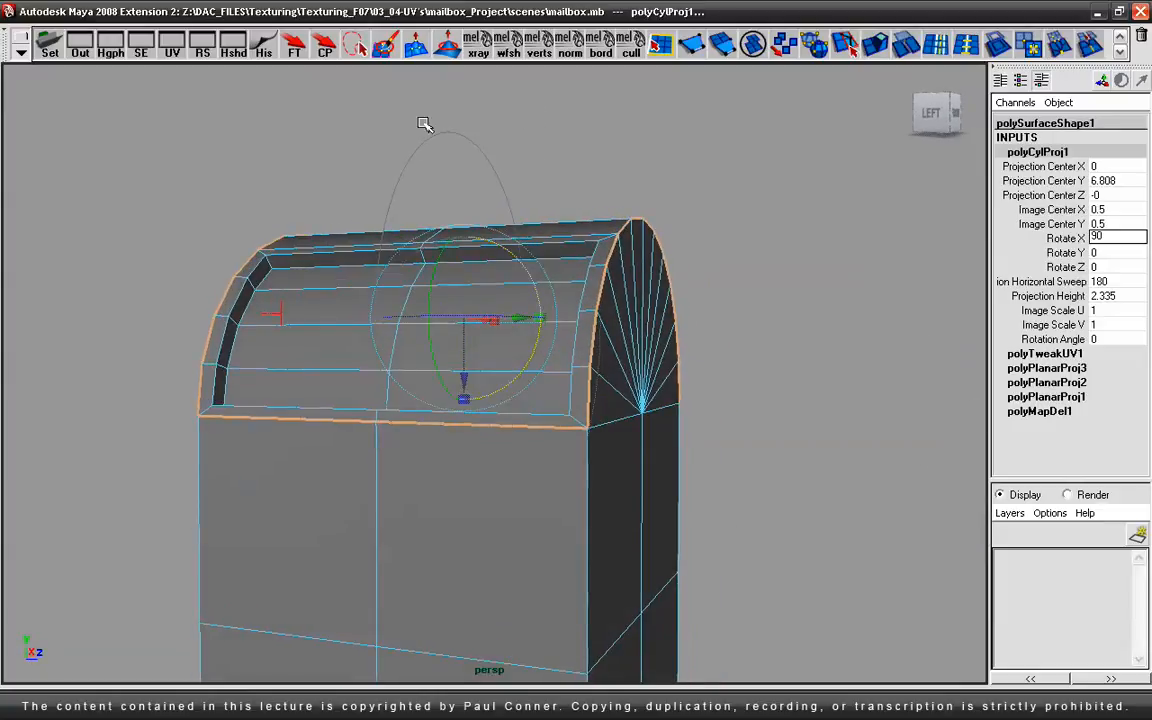
left_click_drag(420, 143, 312, 172, "alt")
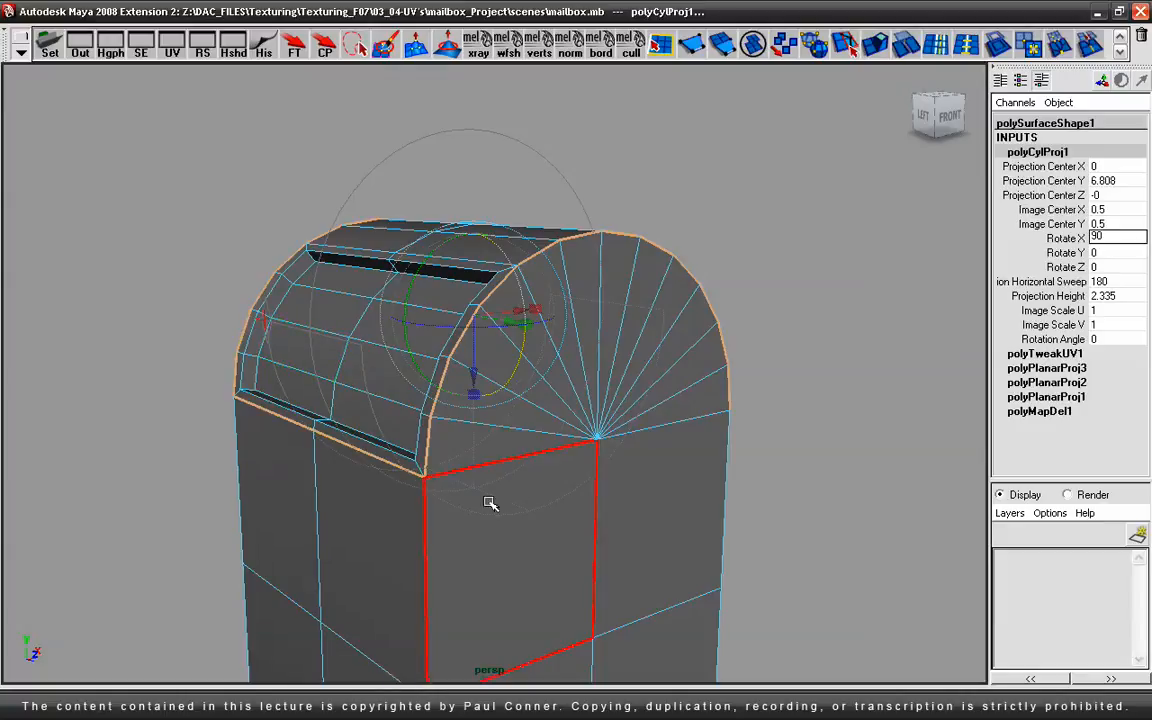
left_click_drag(828, 342, 882, 368, "alt")
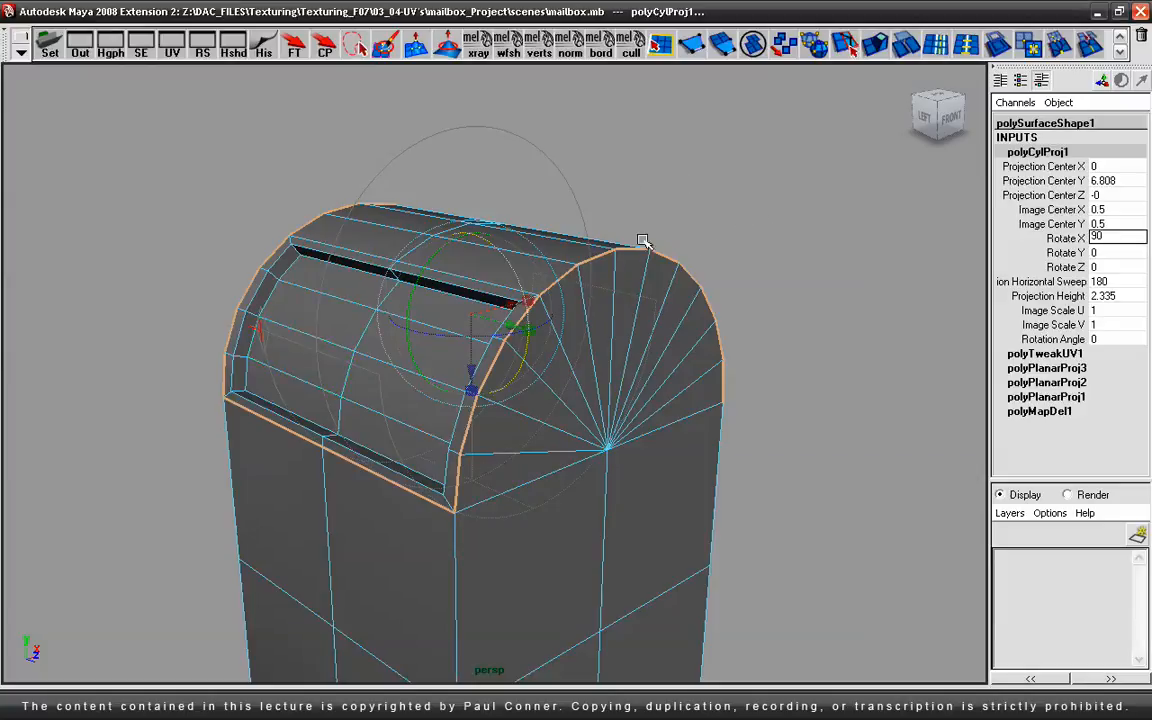
key("space")
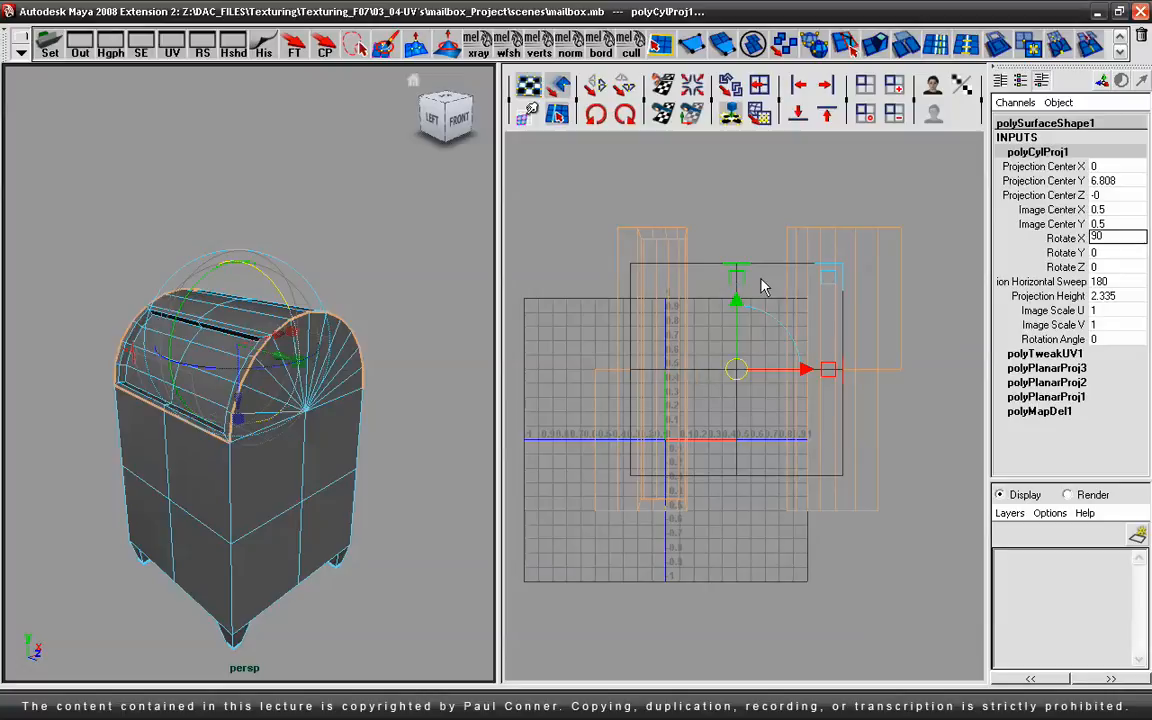
Step: Set the cylindrical projection's Rotate X to -90 and check its arc against the curved top from the front and side
double_click(1127, 238)
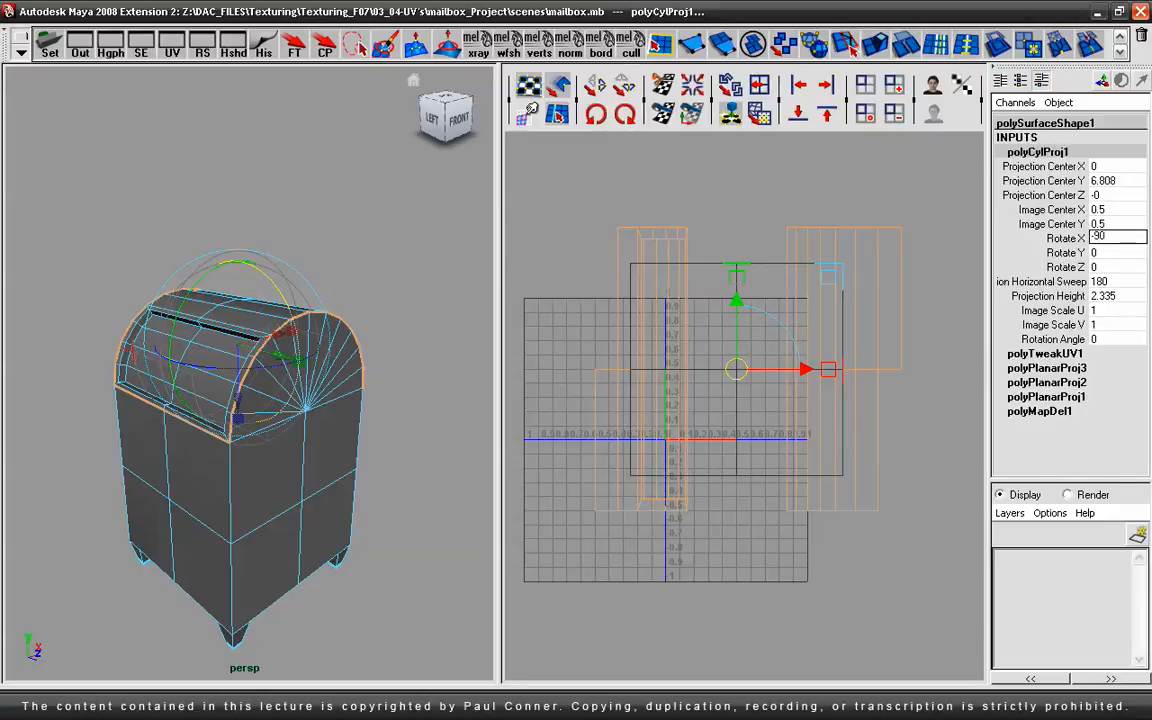
type("-90")
key("Return")
right_click_drag(208, 237, 351, 223, "alt")
left_click_drag(165, 200, 75, 183, "alt")
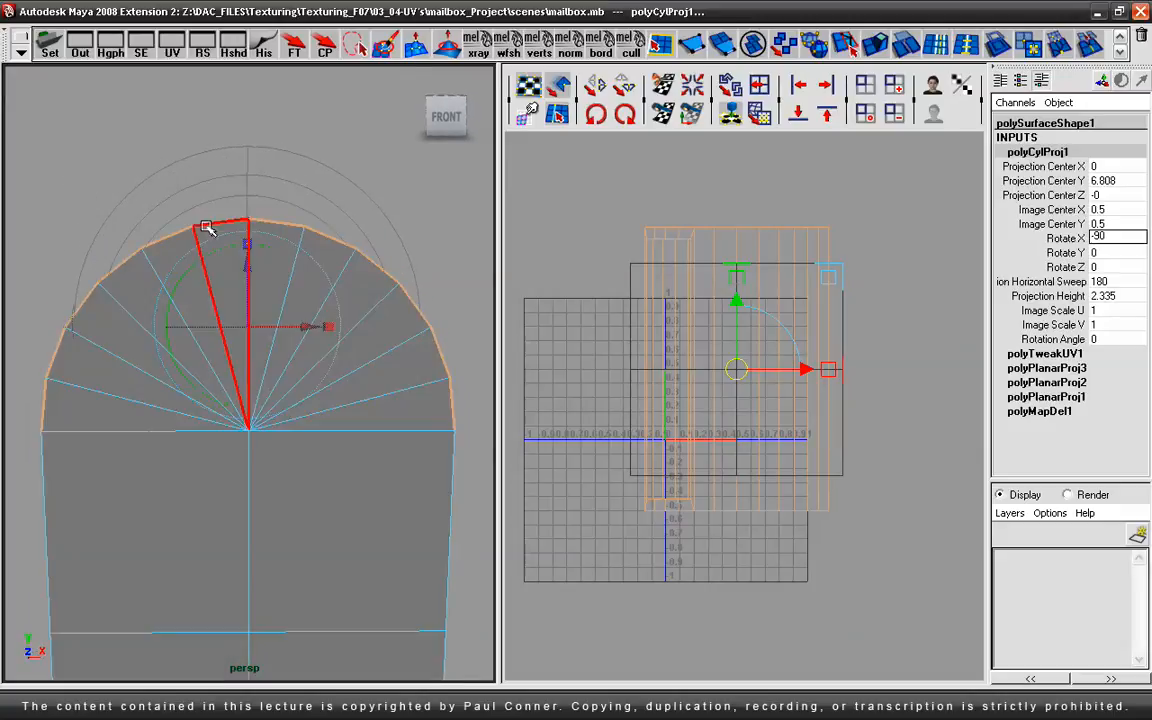
left_click_drag(206, 221, 330, 244, "alt")
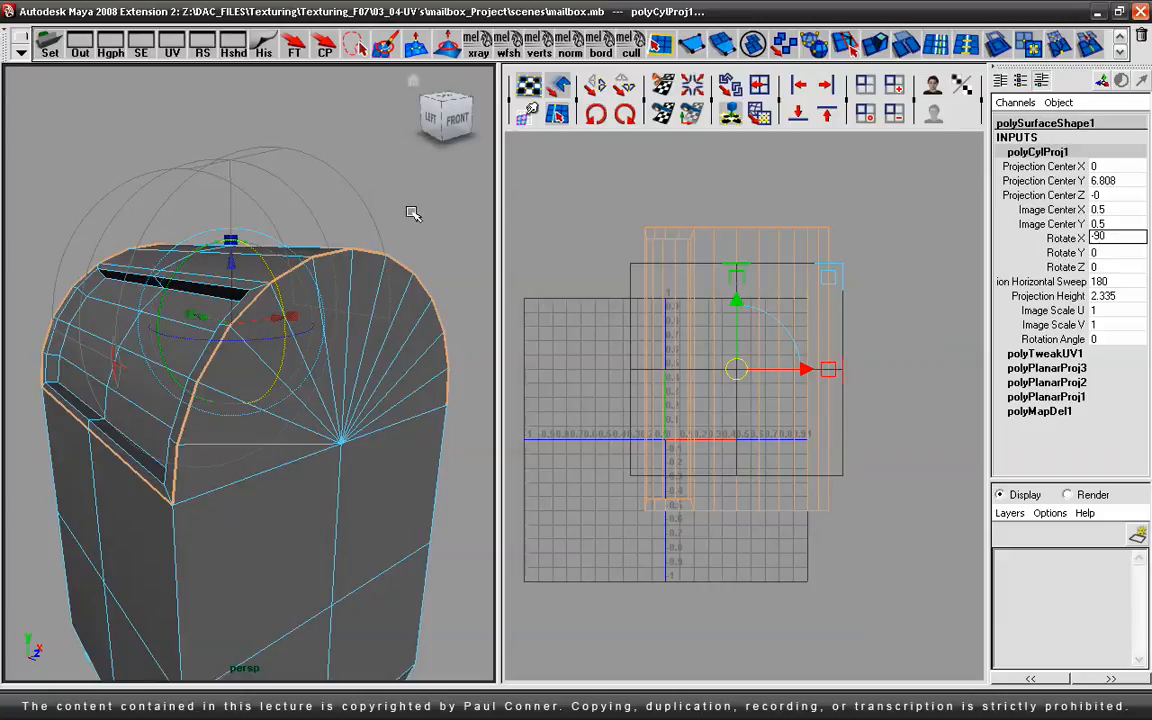
left_click_drag(442, 213, 398, 206, "alt")
key("space")
key("space")
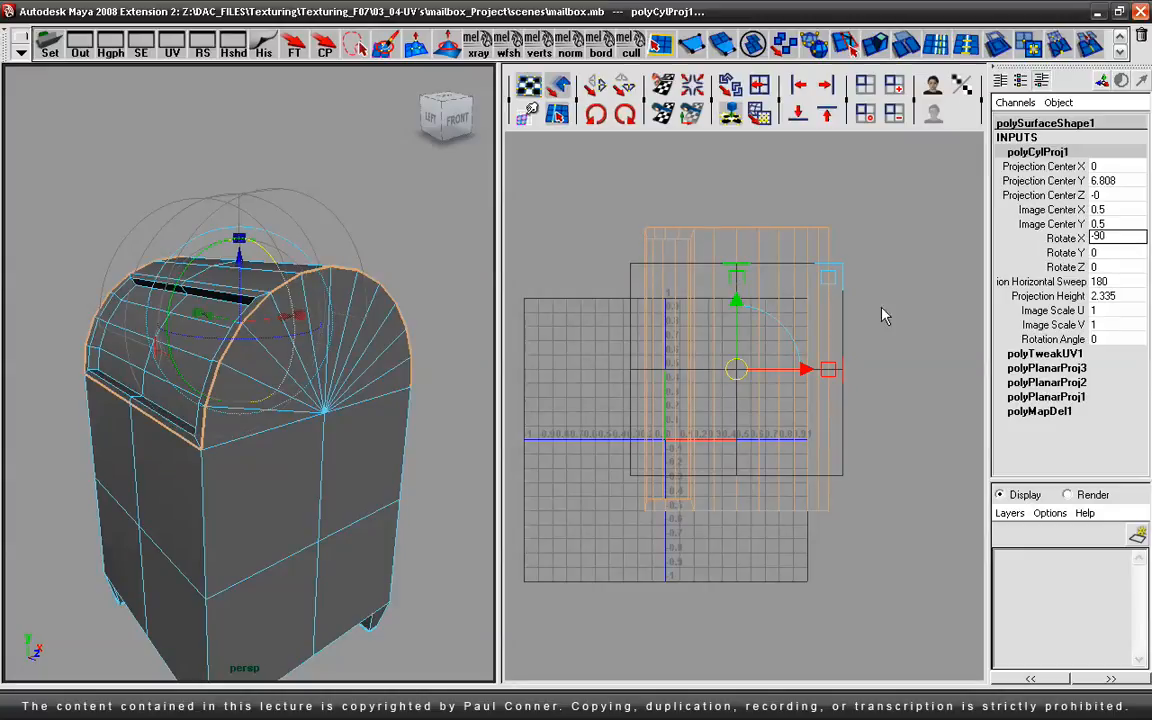
Step: Lower the cylindrical projection to a Projection Center Y of about 5.278 and check its alignment in the front view
key("space")
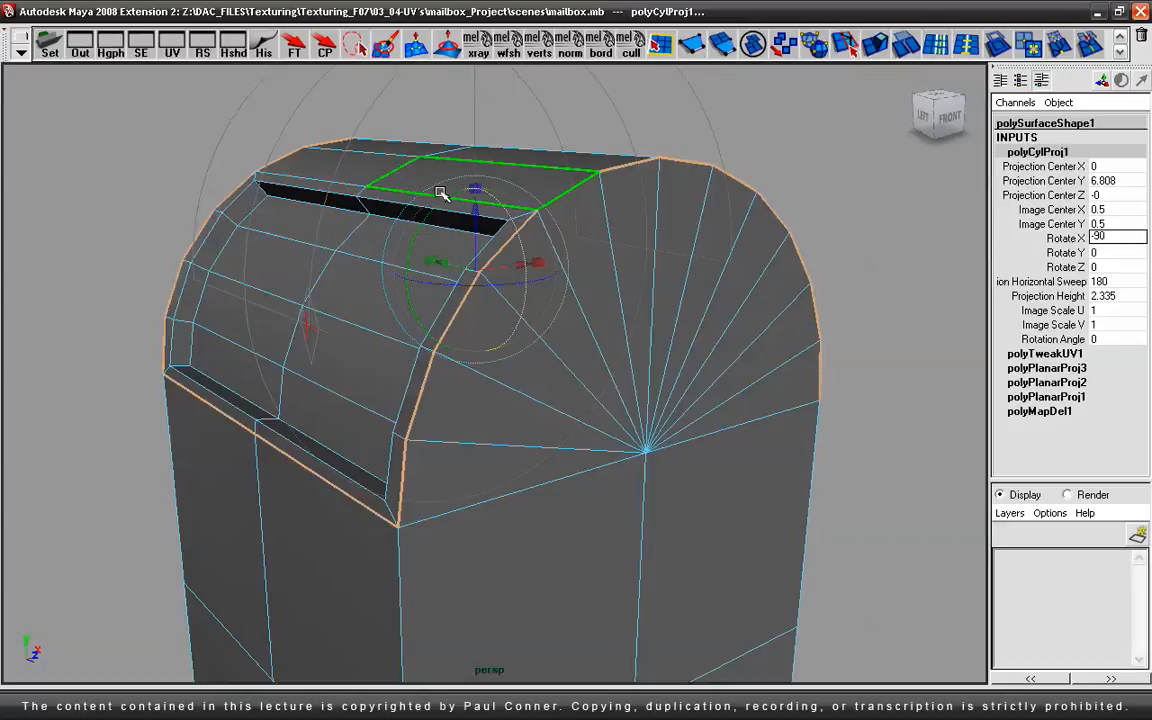
left_click_drag(731, 234, 699, 249, "alt")
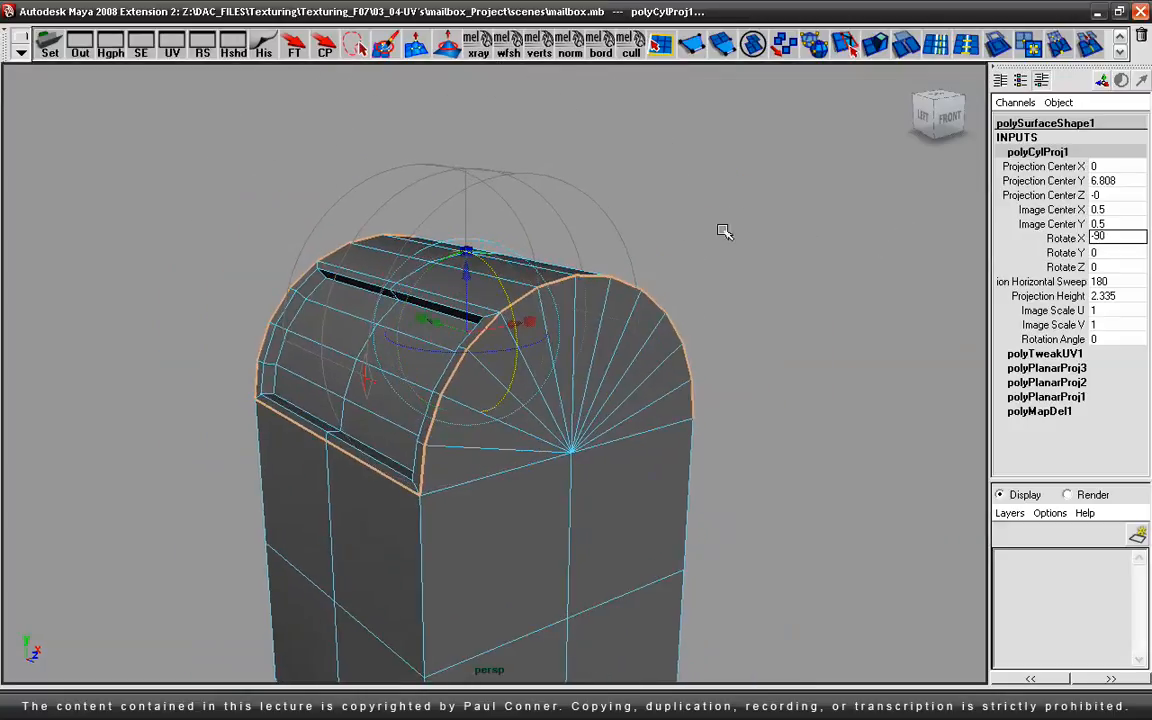
left_click_drag(467, 277, 571, 453)
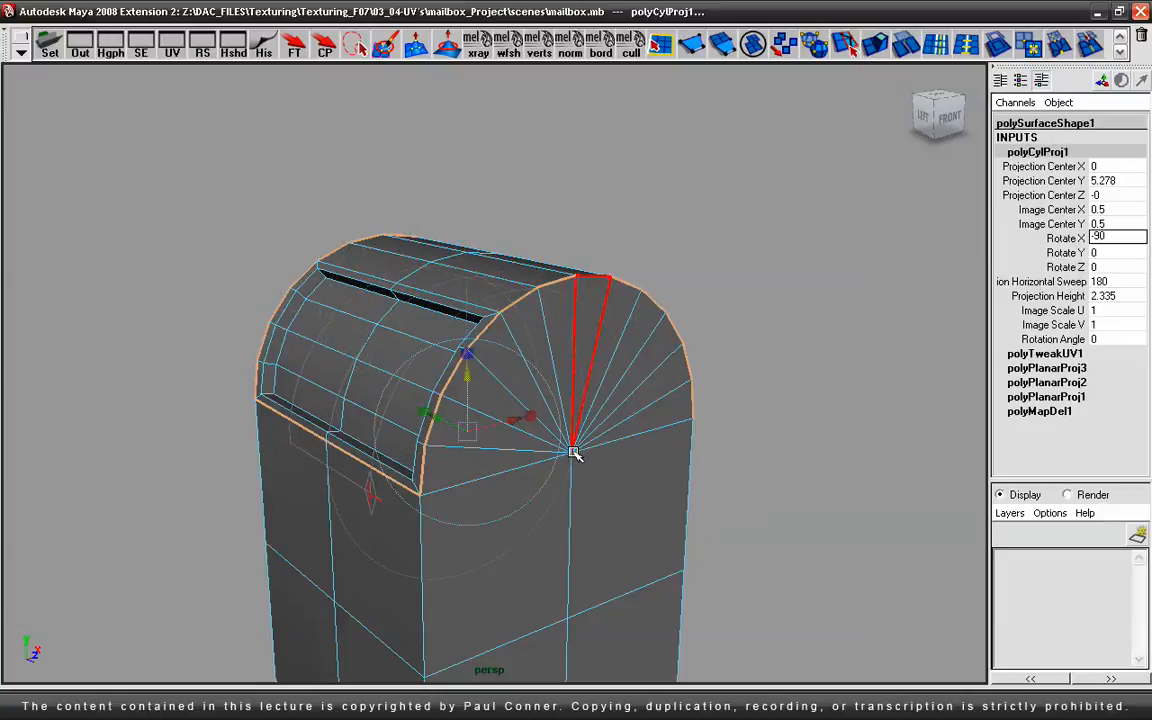
key("space")
key("space")
left_click_drag(296, 442, 301, 470)
key("space")
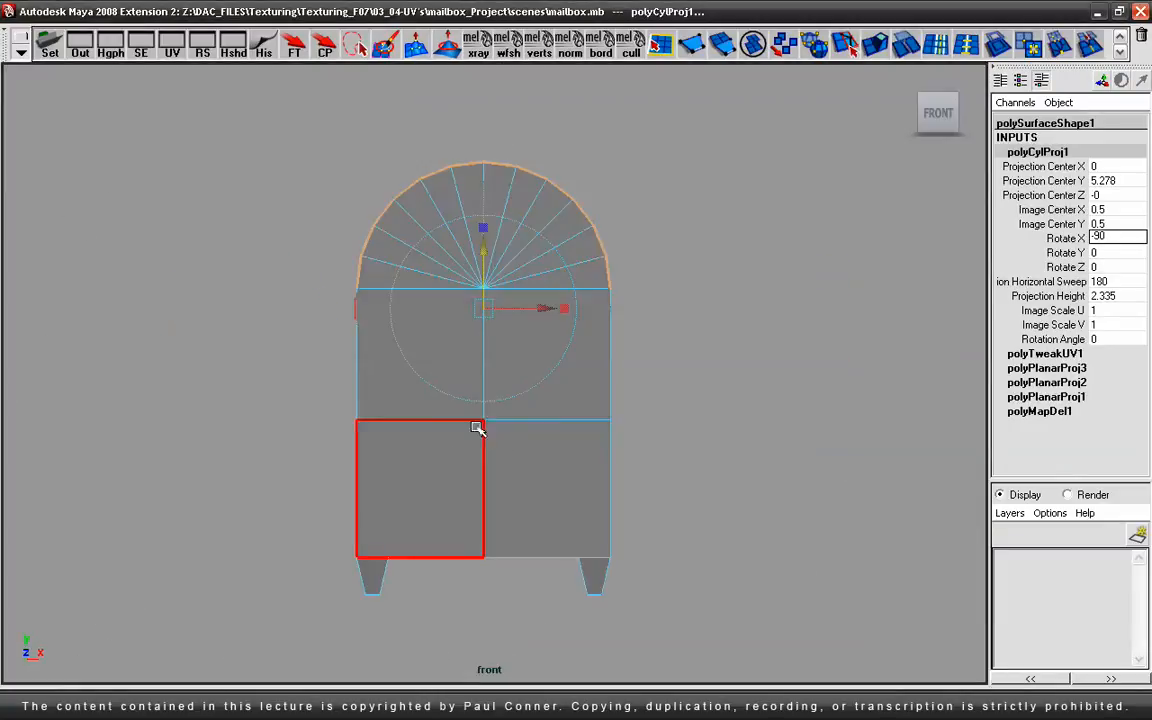
right_click_drag(249, 455, 576, 383, "alt")
middle_click_drag(576, 383, 603, 614, "alt")
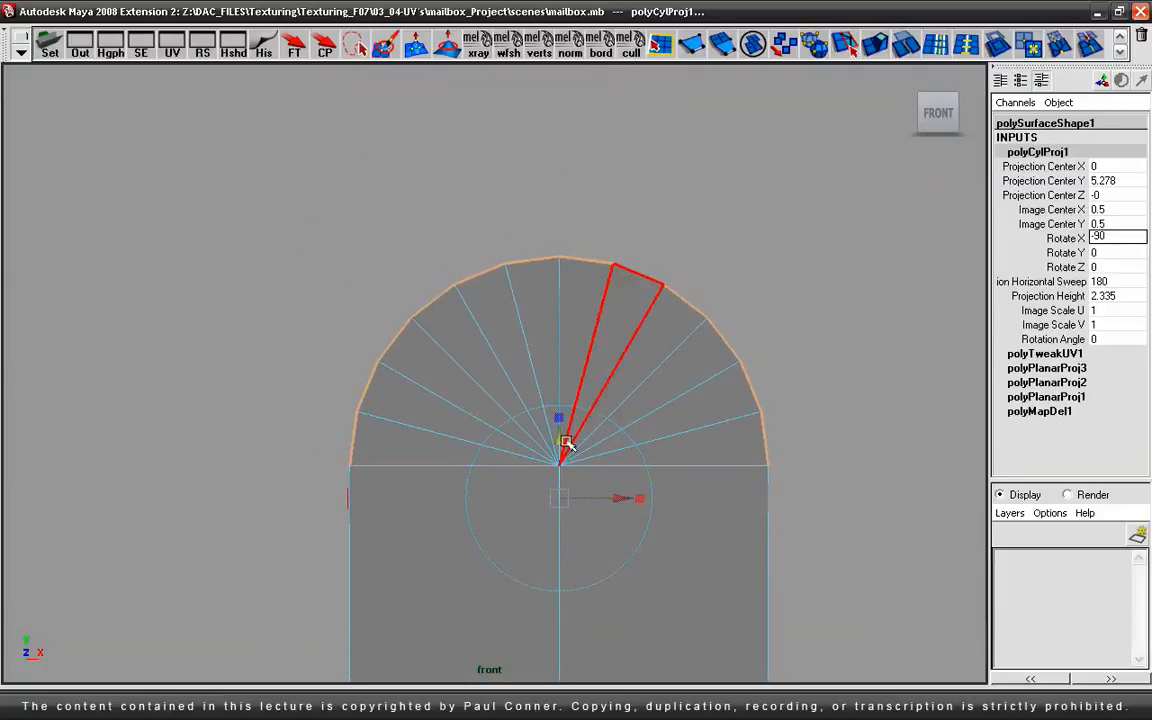
Step: Raise the projection in the front view to a Projection Center Y of about 7.65 and compare the resulting UVs
left_click_drag(570, 354, 560, 120)
right_click_drag(848, 342, 526, 339, "alt")
left_click_drag(527, 303, 550, 139)
left_click_drag(563, 451, 564, 376)
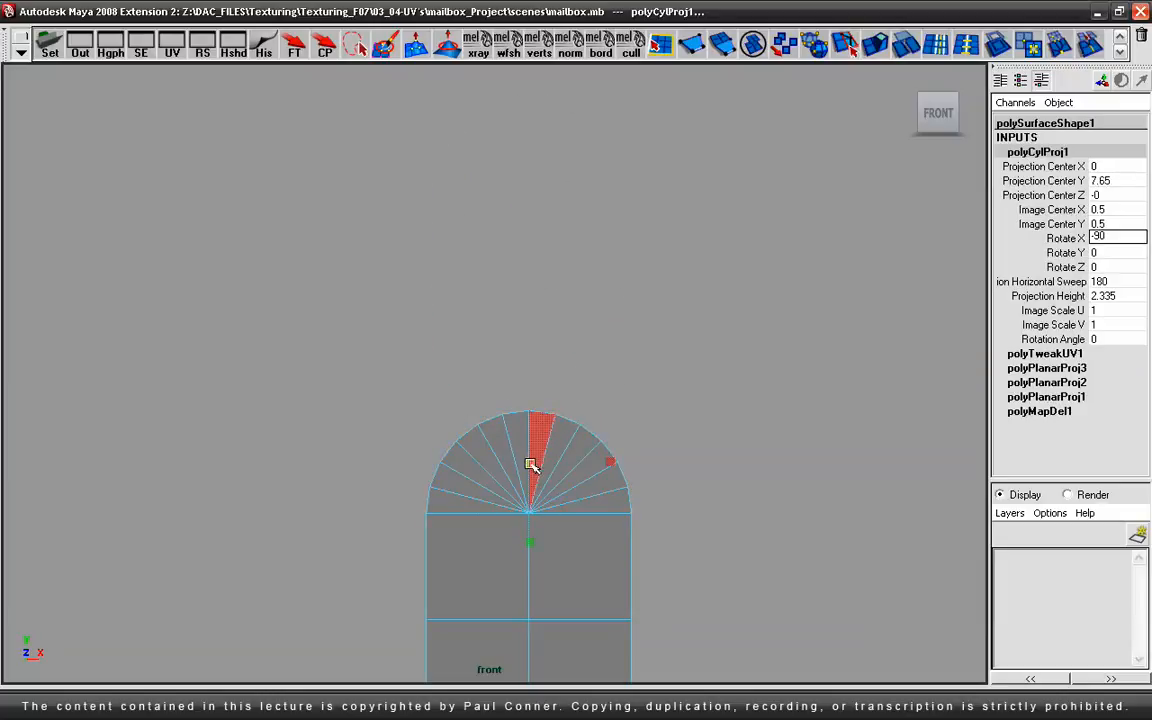
key("space")
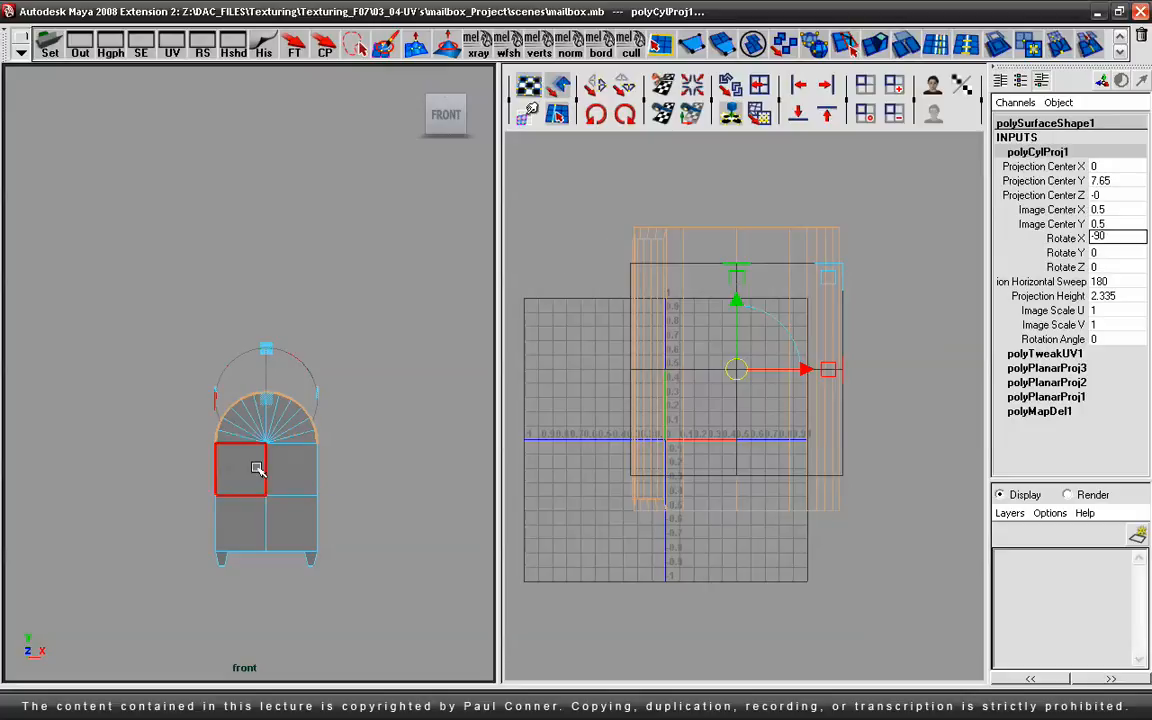
Step: Scale up the cylindrical projection uniformly in the perspective view to a Projection Height of about 3.269
key("space")
left_click_drag(307, 440, 309, 406)
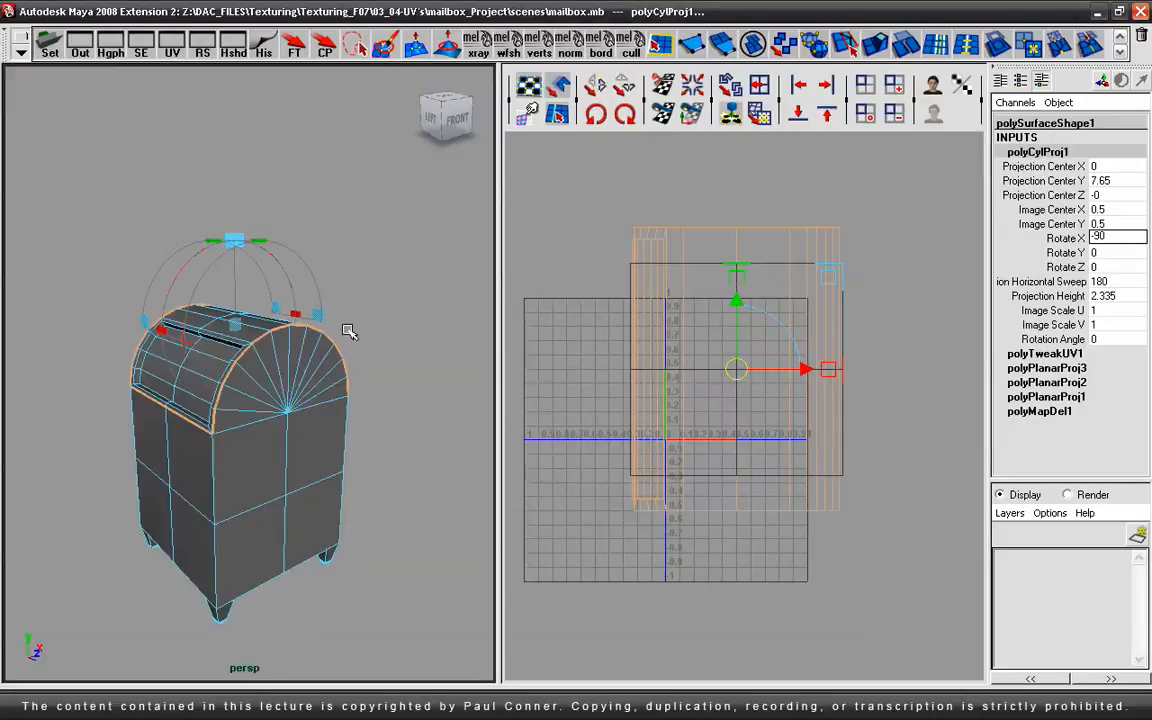
key("space")
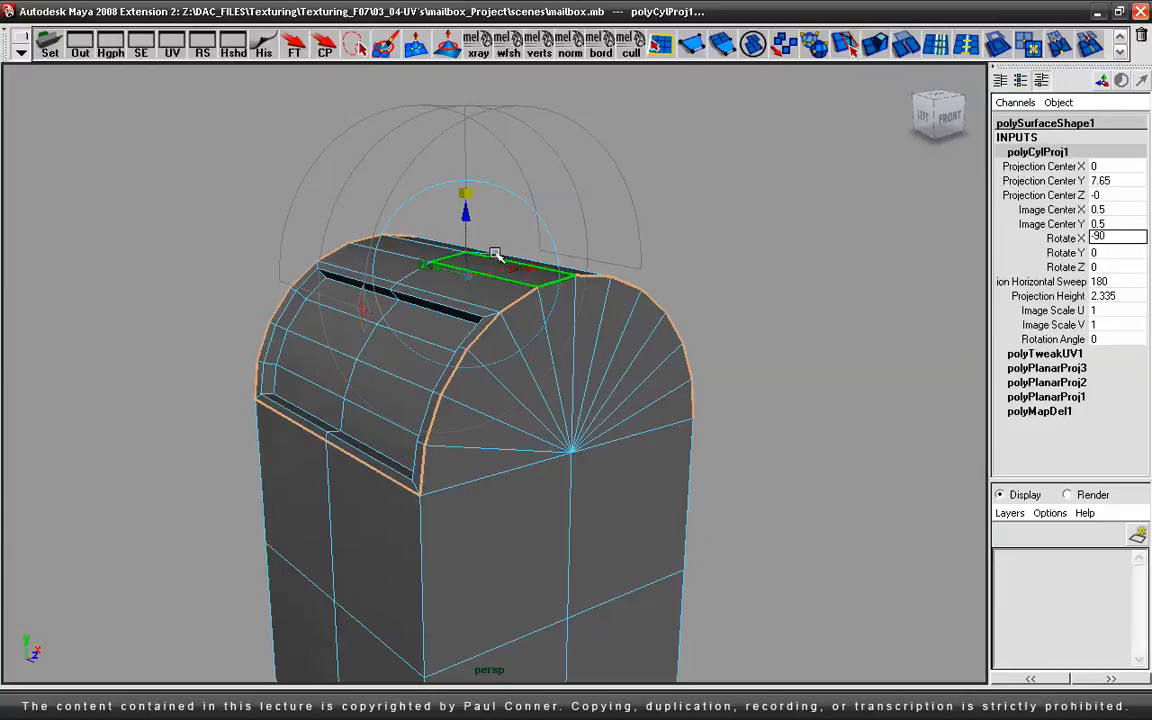
mouse_move(473, 280)
middle_mouse_down()
mouse_move(489, 276)
mouse_move(481, 270)
middle_mouse_up()
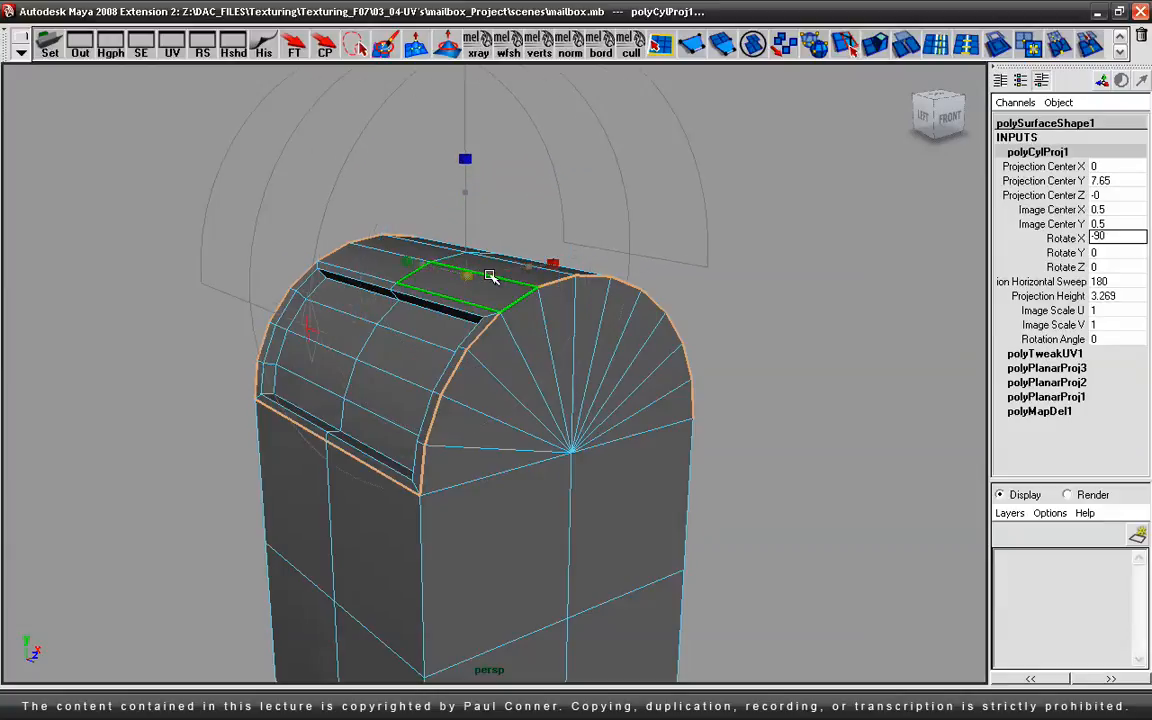
Step: Lower the projection in the front view to the hub of the end panel's fan edges, at a Projection Center Y of about 5.64
key("space")
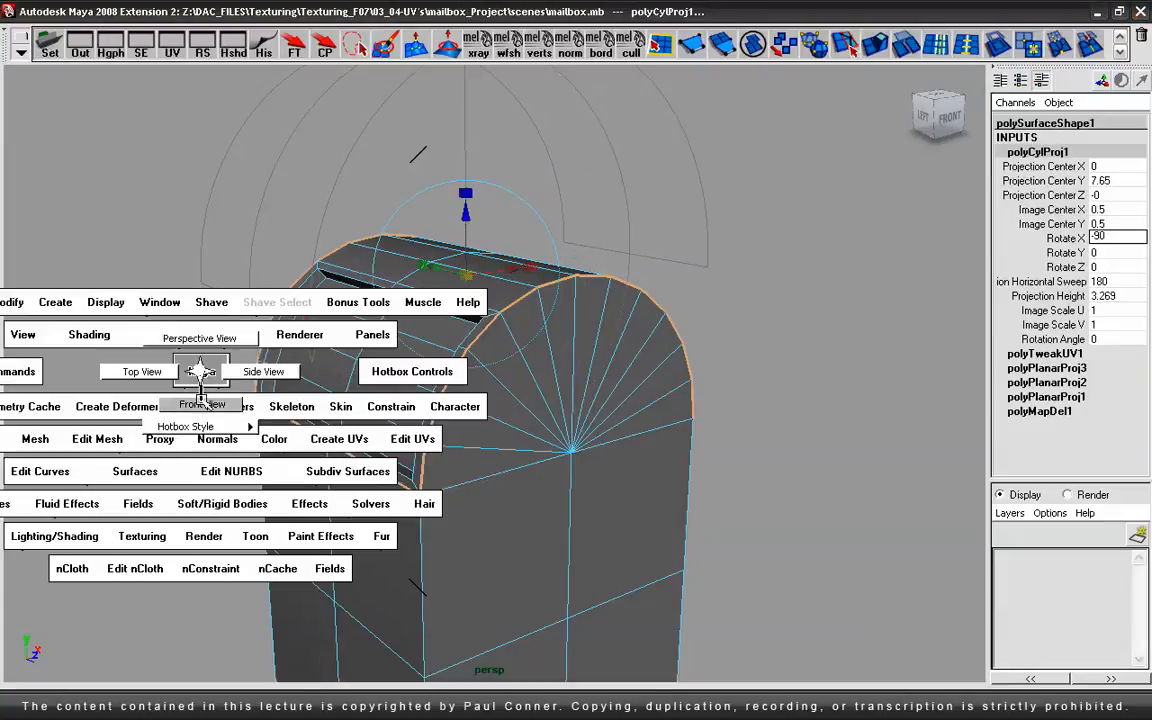
left_click_drag(200, 398, 201, 402)
key("space")
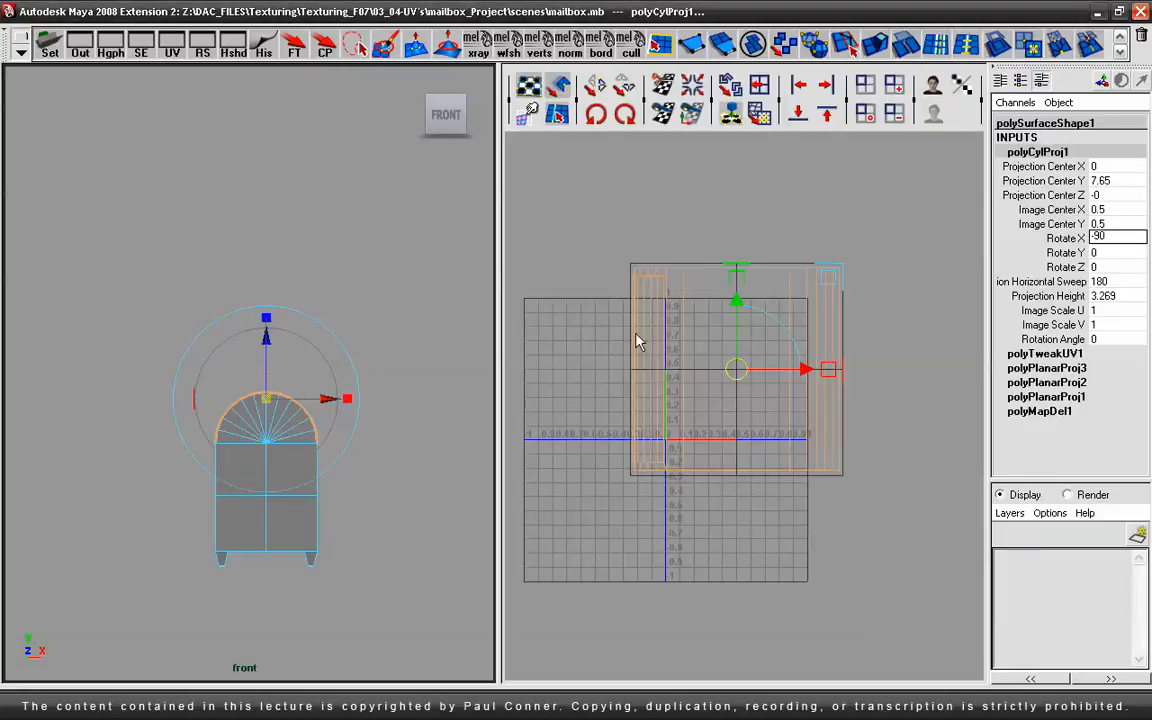
key("space")
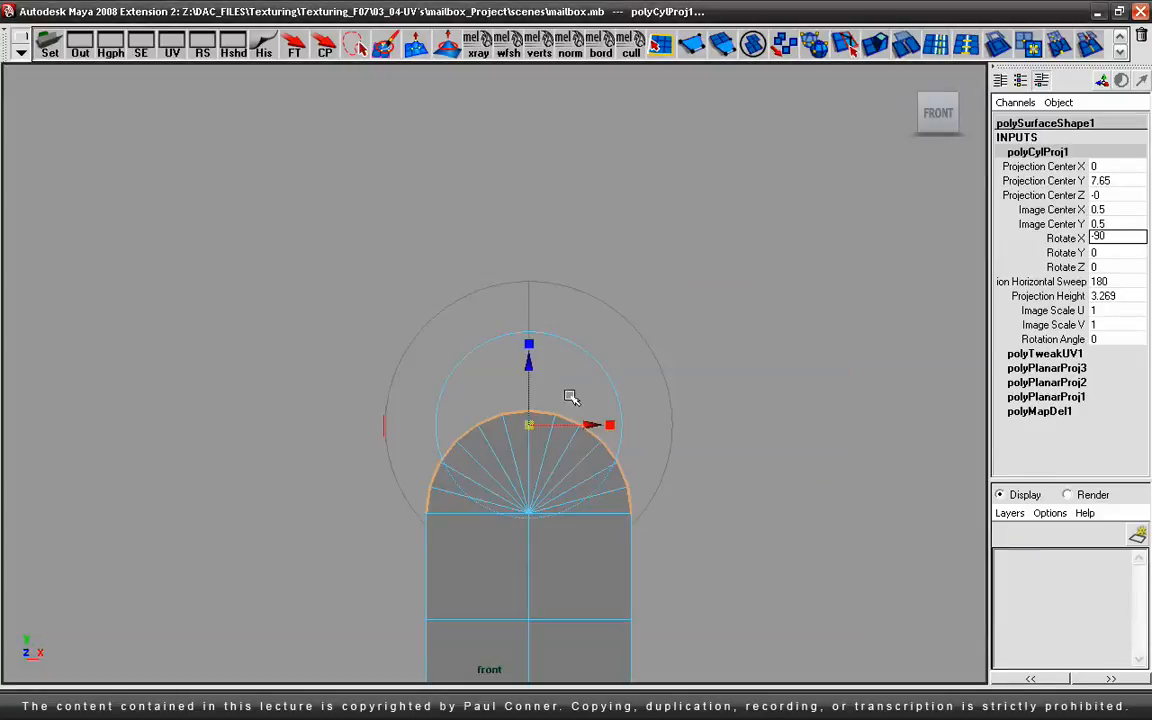
middle_click_drag(560, 430, 482, 355, "alt")
right_click_drag(482, 355, 733, 368, "alt")
left_click(512, 283)
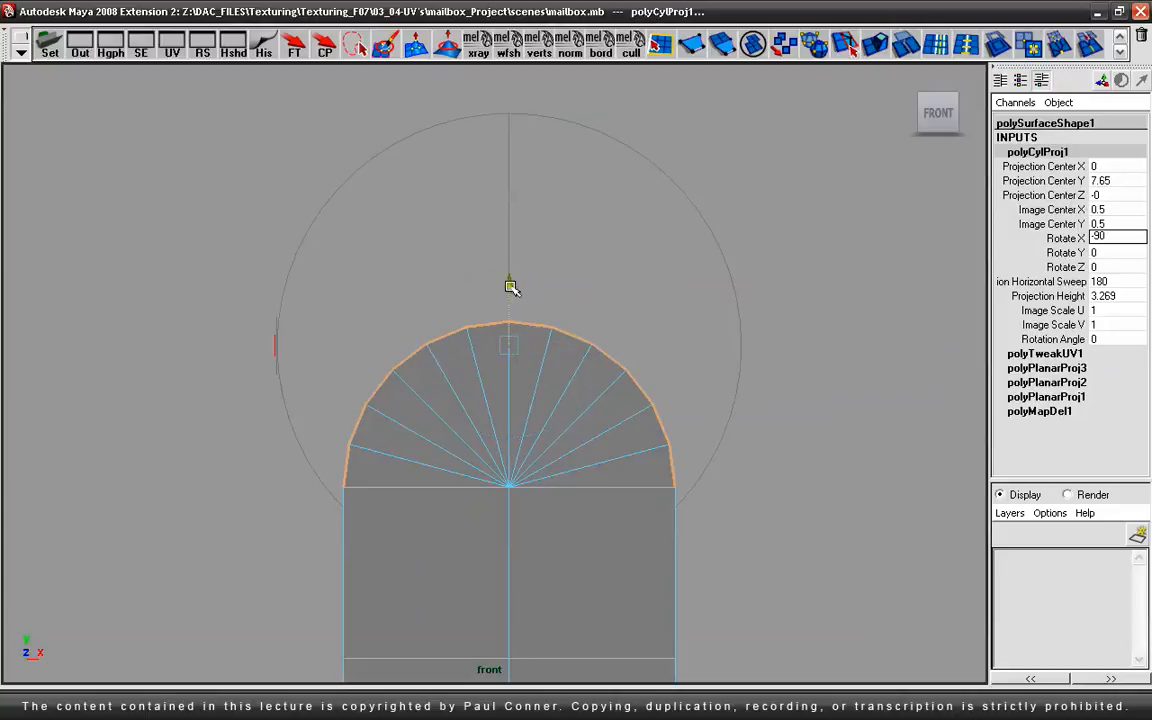
left_click_drag(509, 346, 510, 275)
middle_click(512, 489)
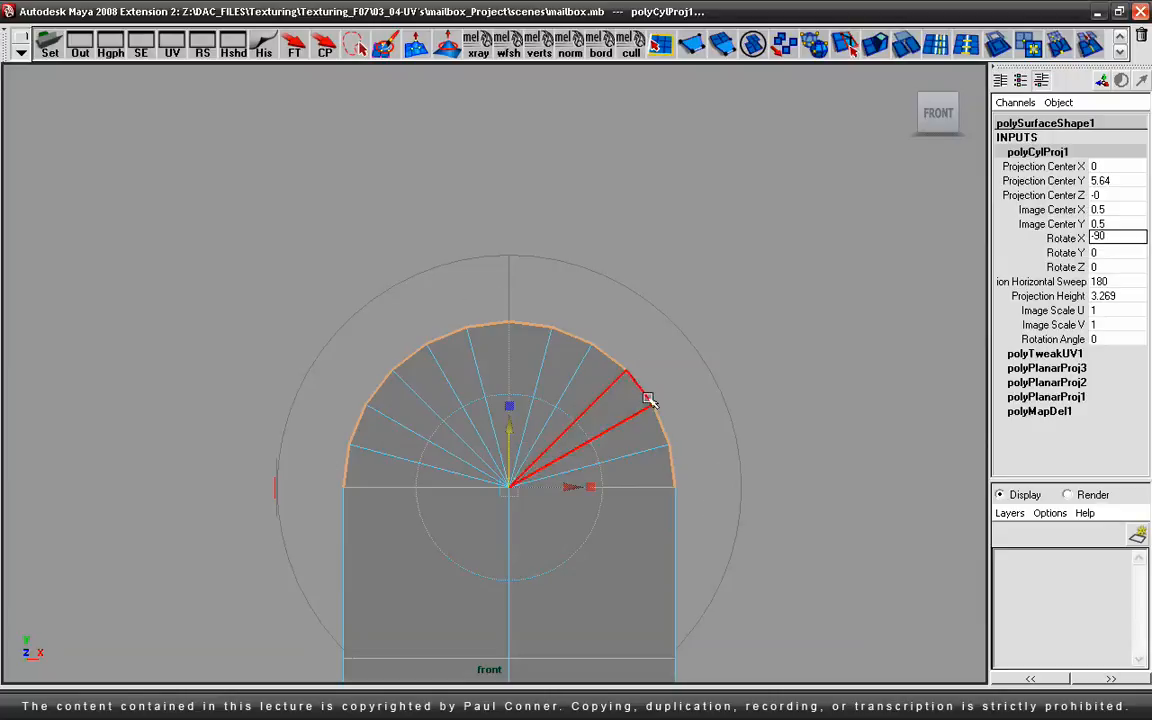
Step: Set the Projection Height to 20 and shift the curved top's UVs to an Image Center of about 0.589, 0.951
key("space")
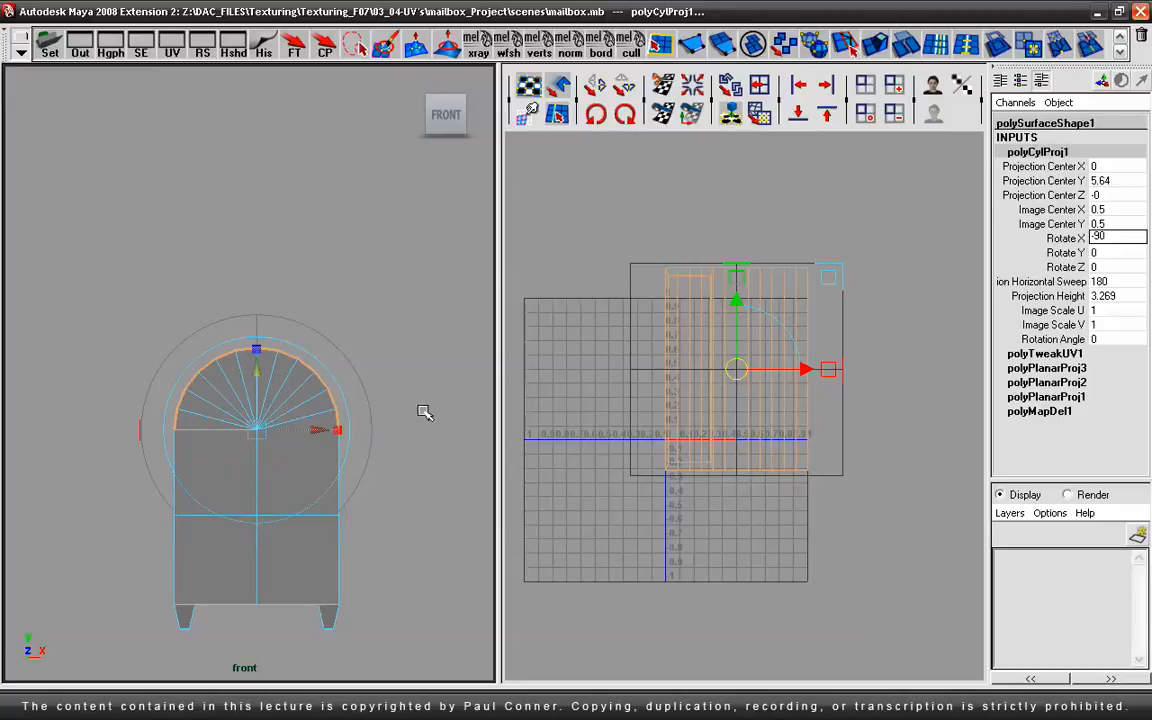
left_click(1106, 296)
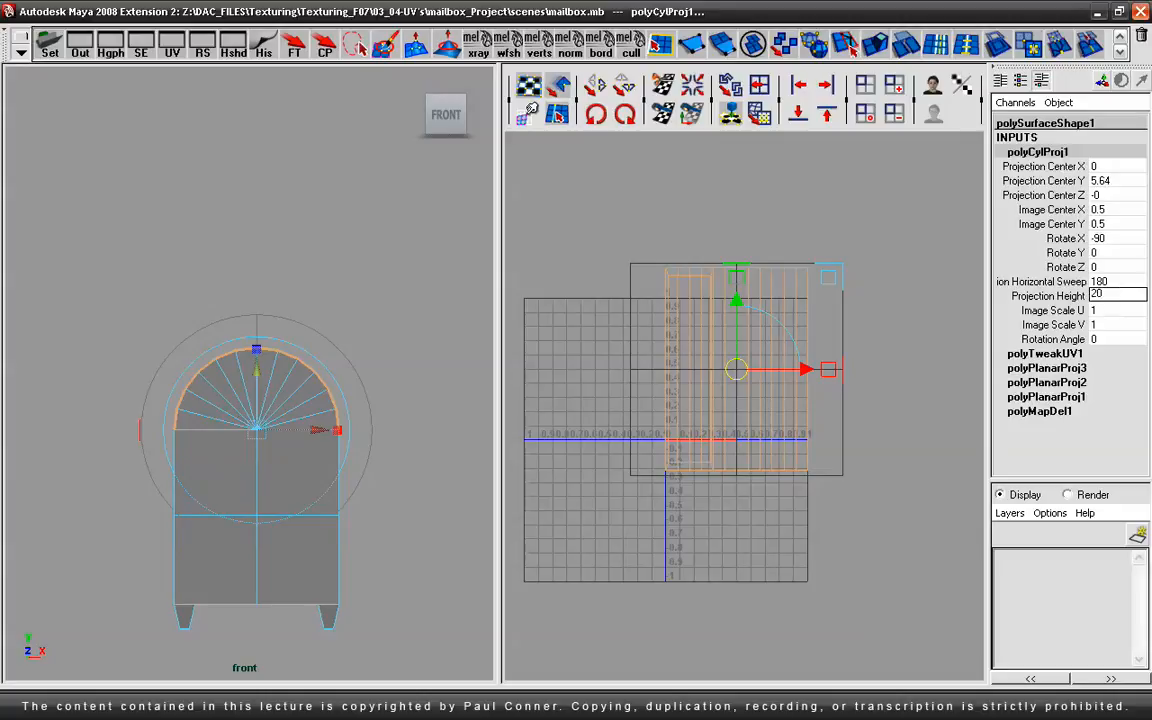
type("20")
key("Return")
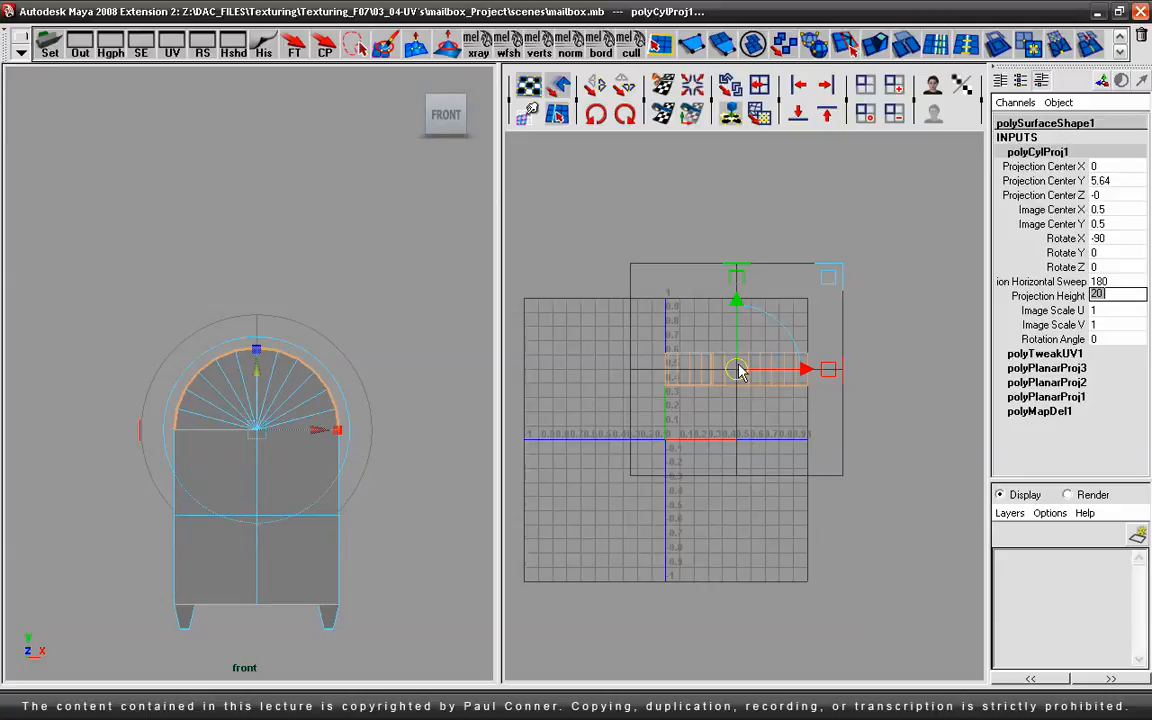
left_click_drag(743, 337, 751, 306)
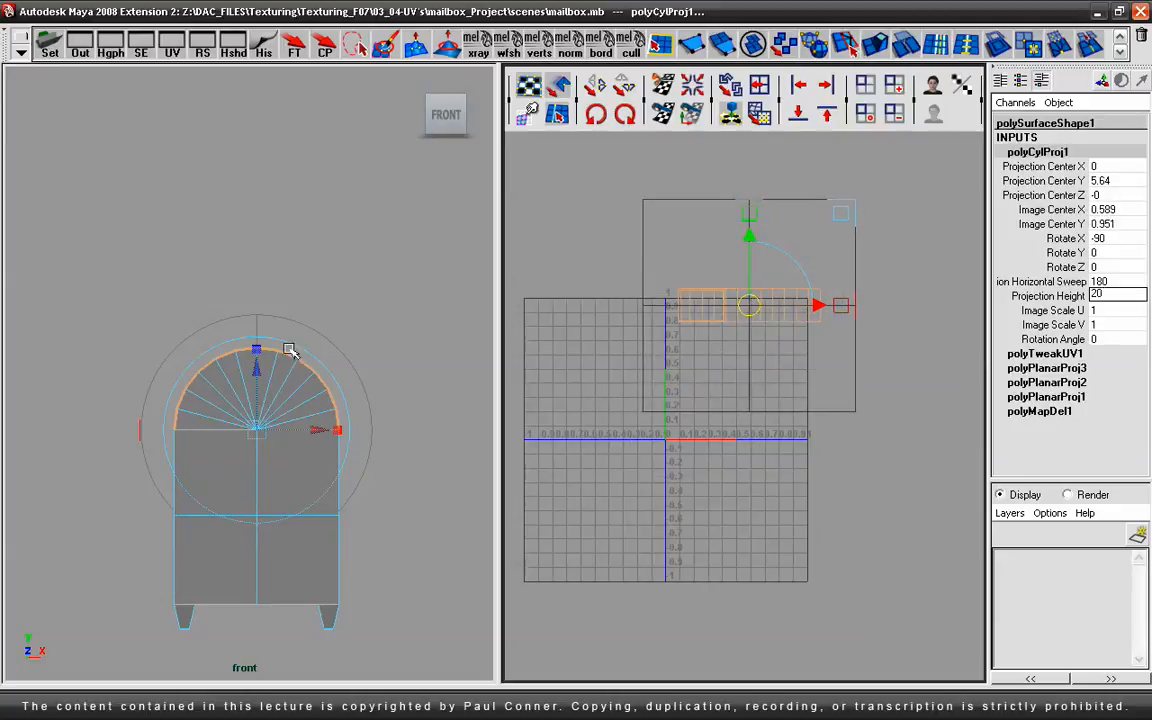
Step: Show the mailbox textured in perspective and inspect how the numbered grid runs across its curved top and sides
key("space")
left_click_drag(275, 337, 272, 302)
left_click_drag(283, 429, 275, 373, "alt")
right_click_drag(275, 373, 334, 369, "alt")
middle_click_drag(334, 369, 317, 379, "alt")
key("6")
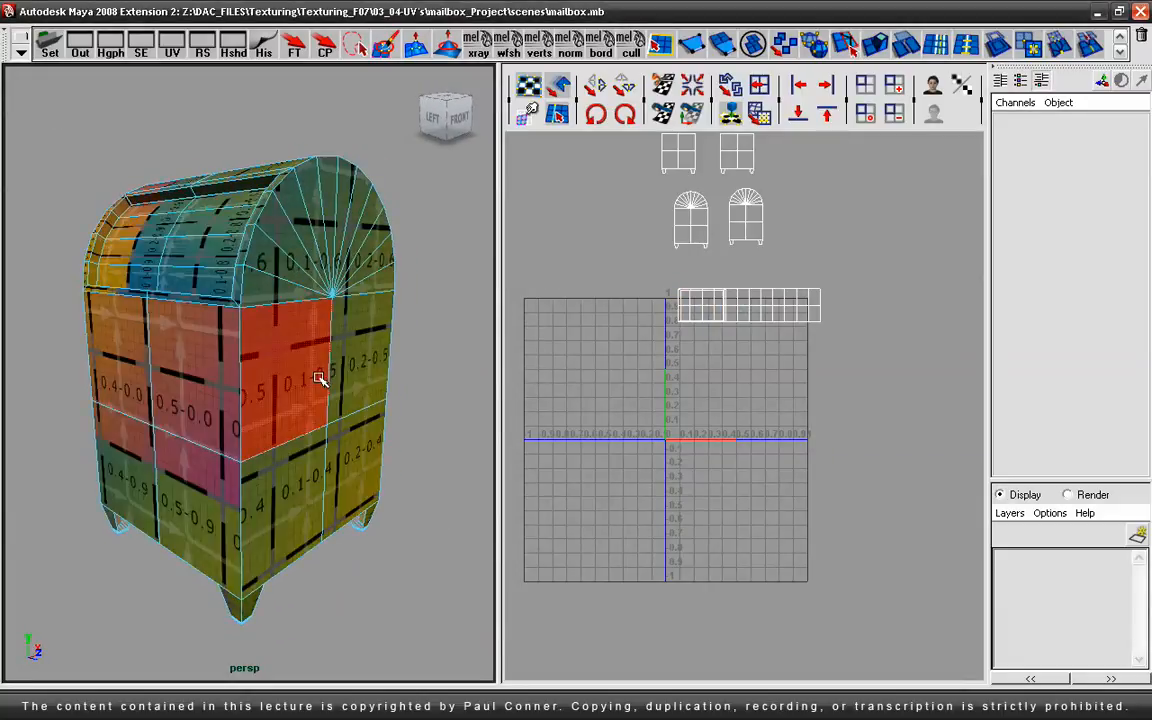
left_click_drag(362, 365, 390, 368, "alt")
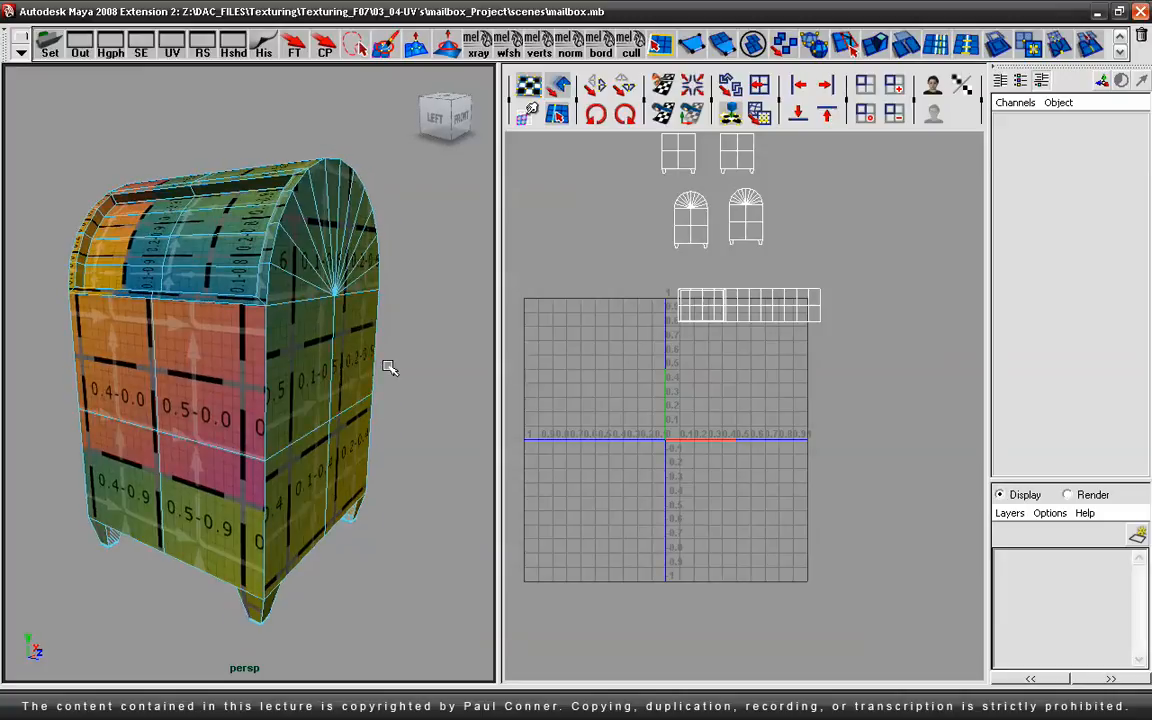
key("space")
scroll(386, 370, "up", 5)
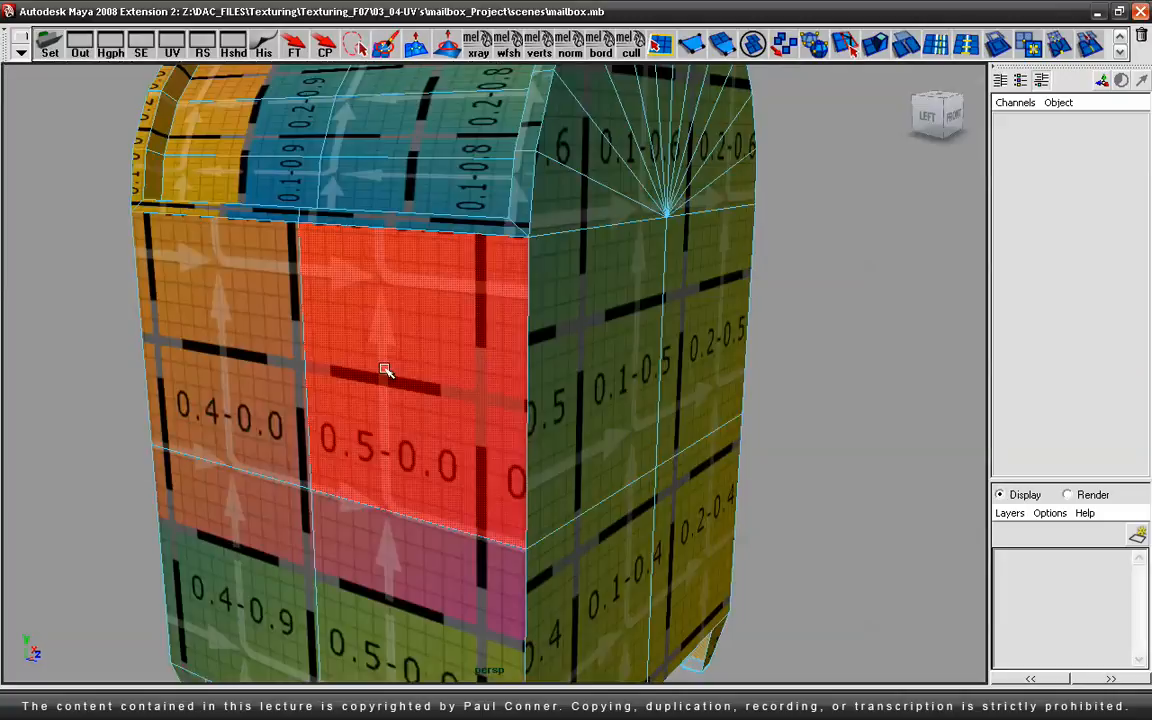
Step: Deselect the mailbox and examine the checker texture's proportions on its front and adjoining sides
left_click_drag(694, 399, 738, 391, "alt")
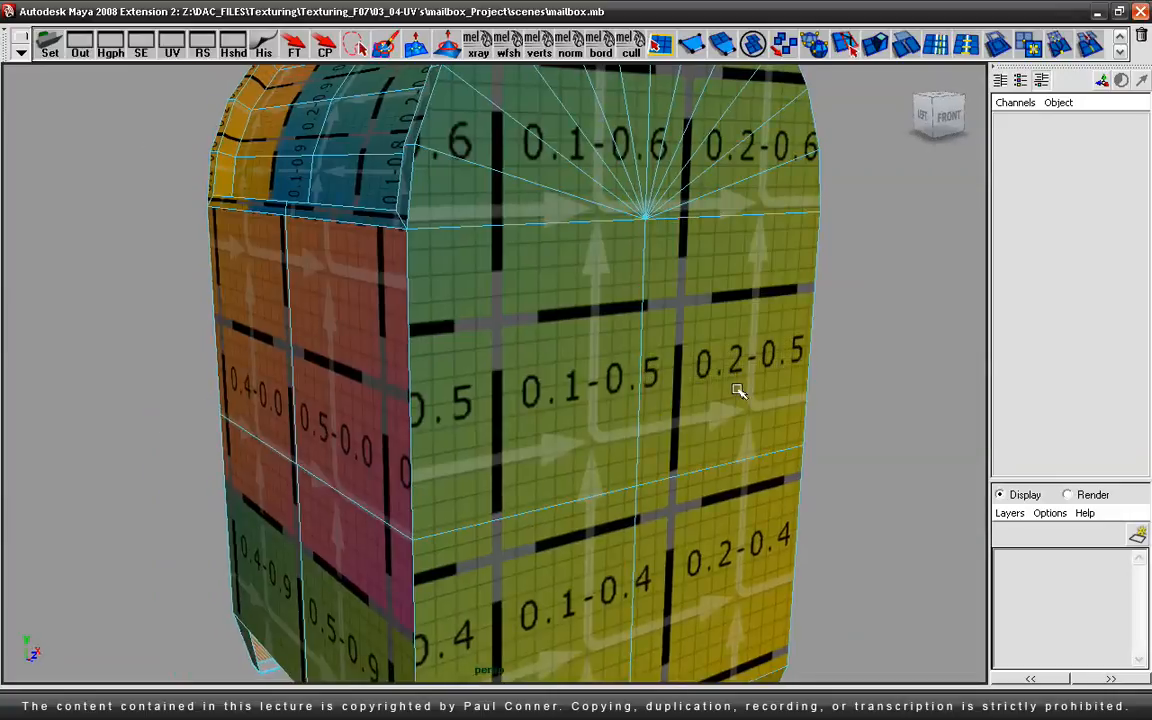
key("F8")
left_click(884, 399)
left_click_drag(836, 419, 431, 414, "alt")
right_click_drag(431, 414, 581, 422, "alt")
middle_click_drag(565, 425, 486, 381, "alt")
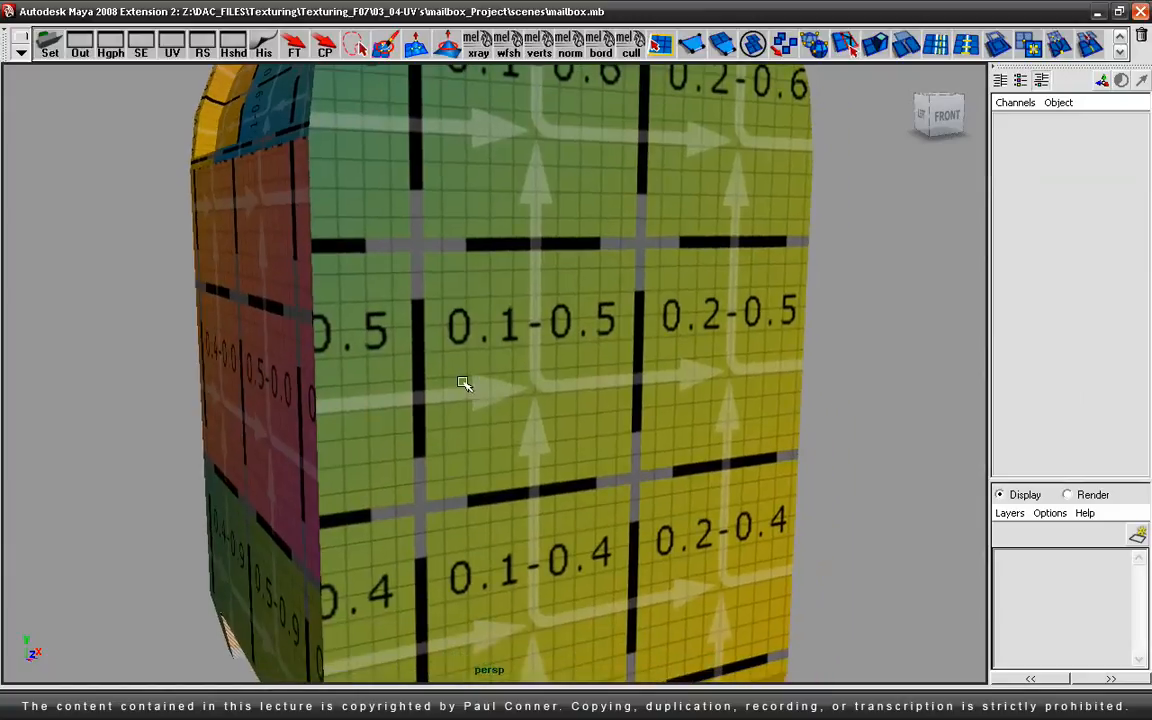
right_click_drag(415, 391, 435, 391, "alt")
left_click_drag(522, 405, 491, 404, "alt")
left_click_drag(506, 483, 588, 457, "alt")
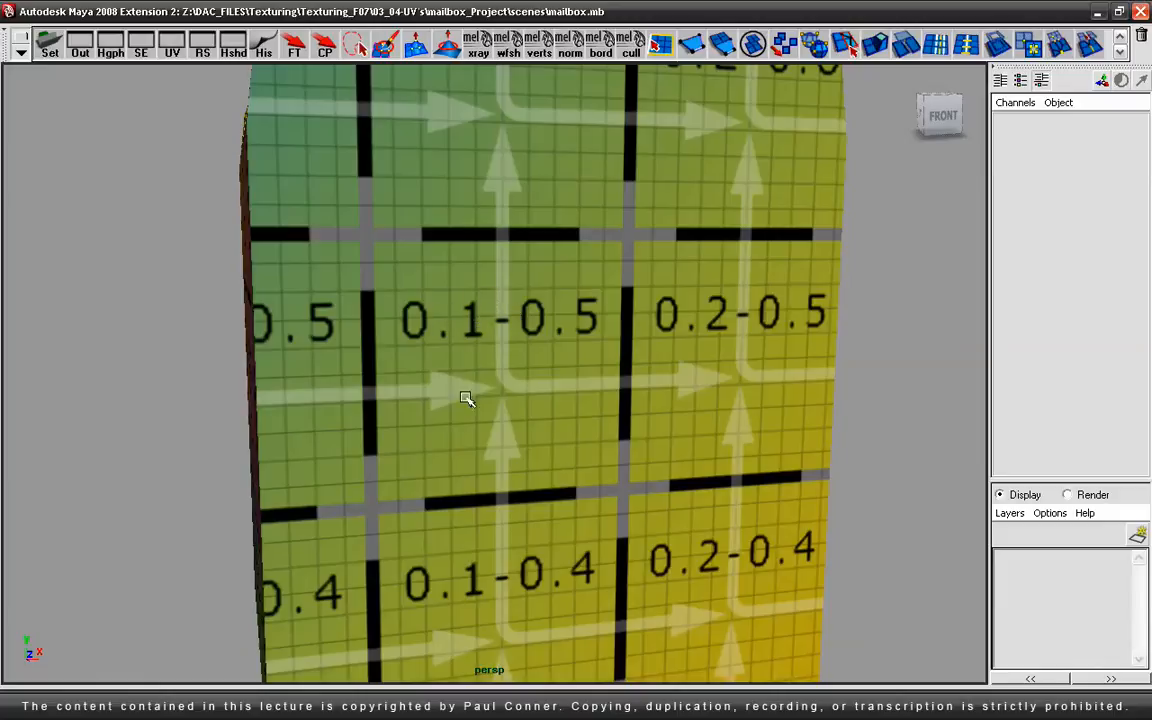
right_click_drag(684, 381, 490, 523, "alt")
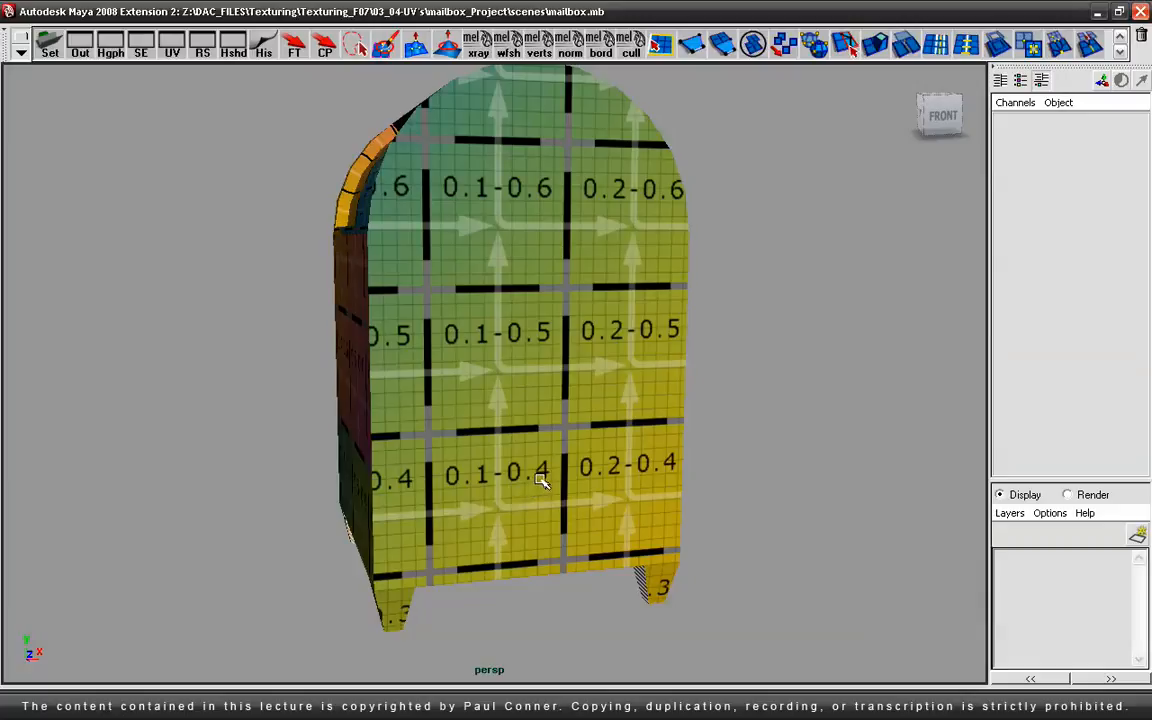
left_click_drag(517, 484, 572, 467, "alt")
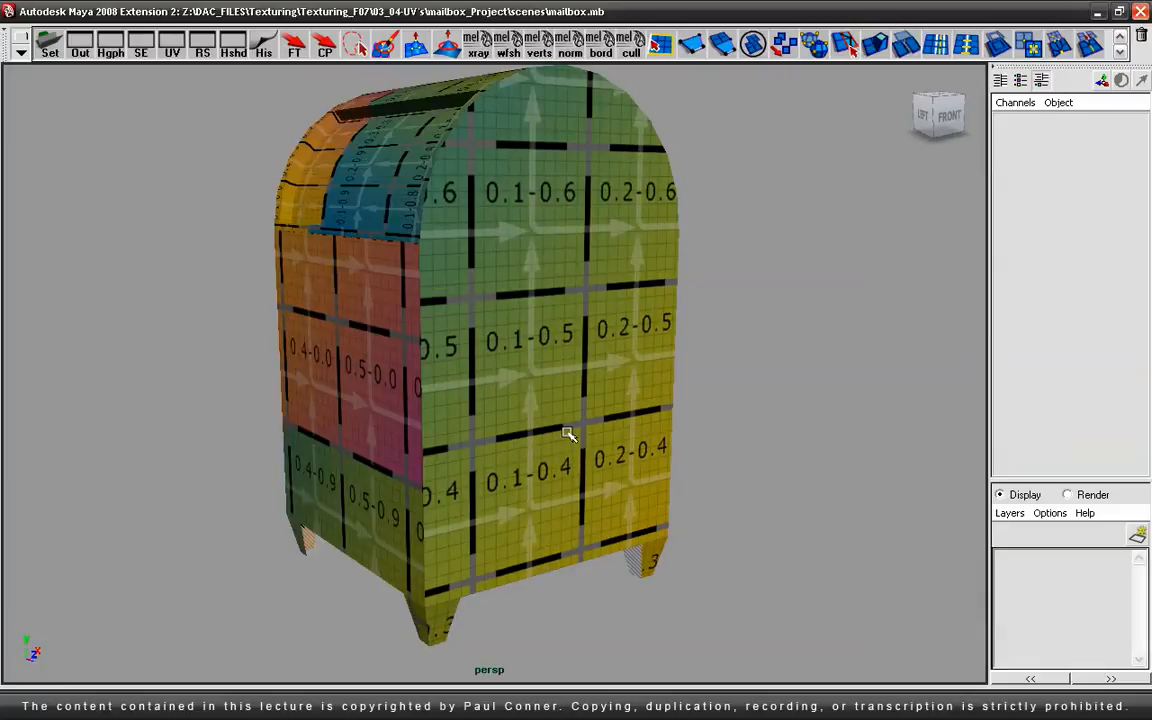
left_click_drag(517, 391, 531, 345, "alt")
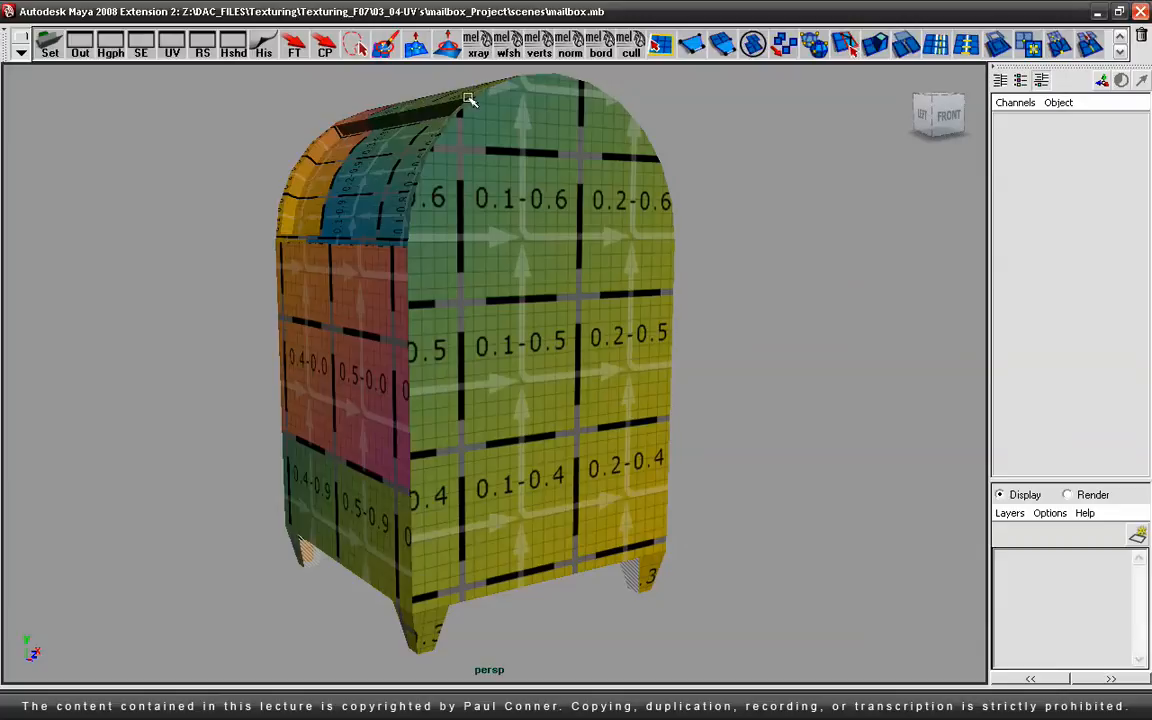
Step: Show the UV layout beside the perspective view and select the mailbox
key("space")
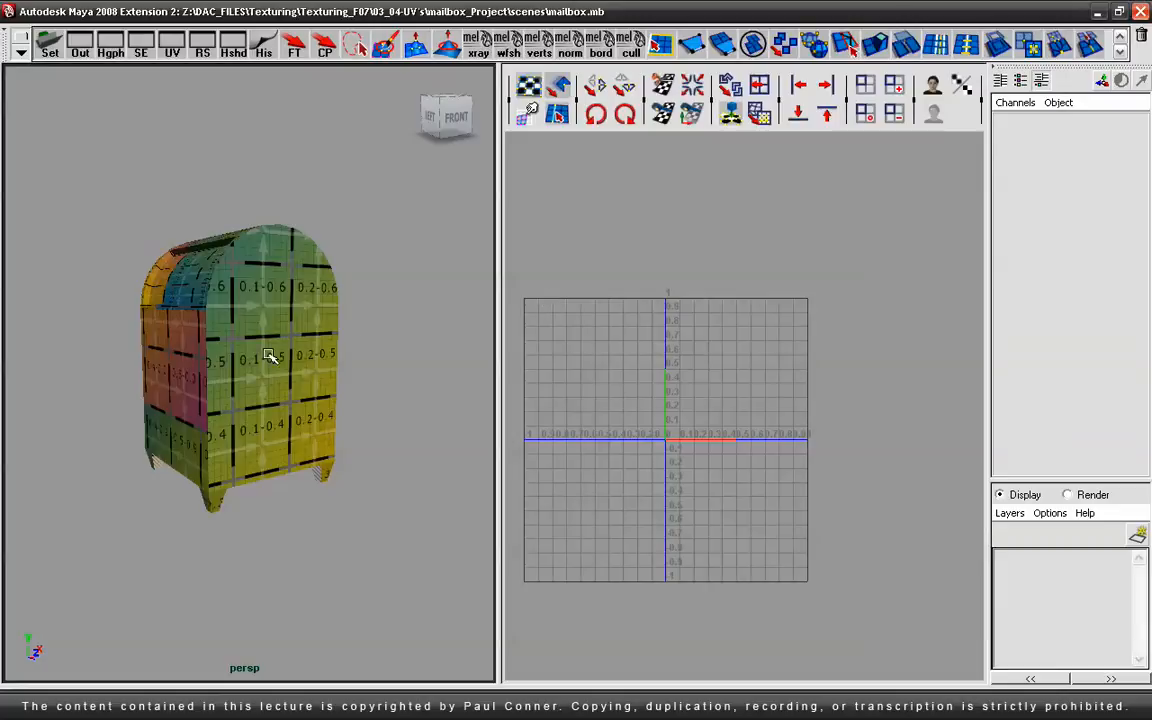
left_click(250, 318)
middle_click_drag(737, 246, 755, 474, "alt")
right_click_drag(643, 420, 1013, 450, "alt")
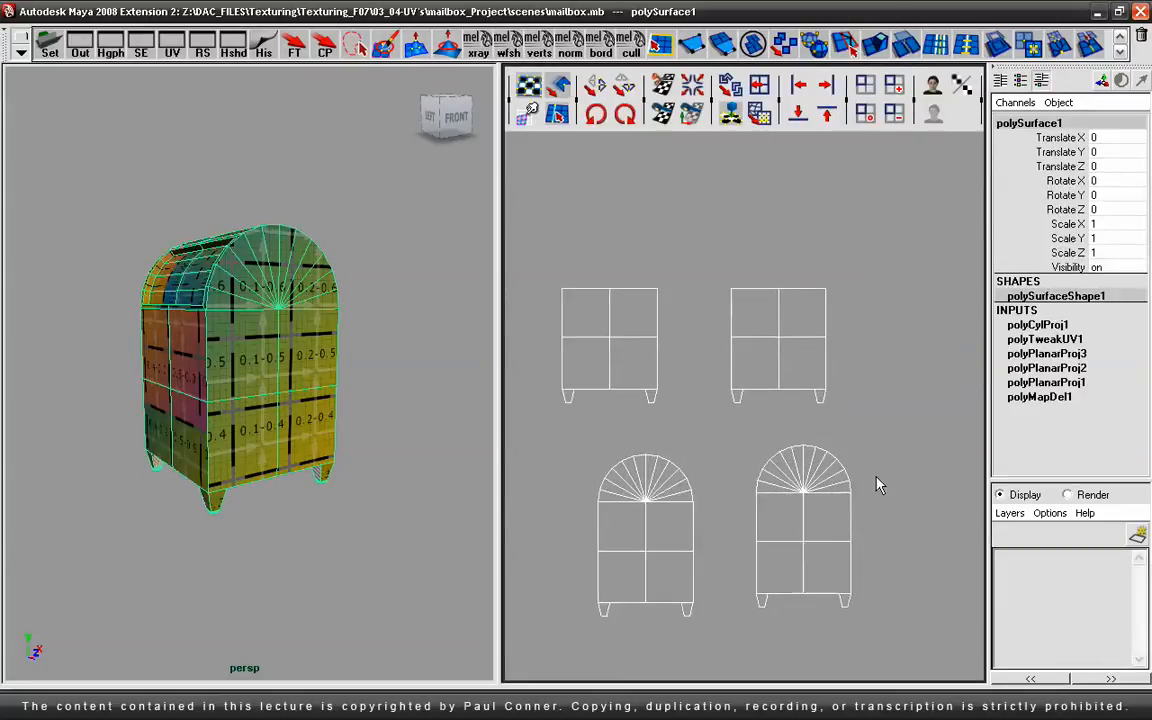
Step: Select all UVs of the right-hand arched shell and stretch it vertically
middle_click_drag(800, 470, 783, 322, "alt")
right_click_drag(785, 322, 836, 314)
left_click_drag(880, 290, 698, 533)
left_click_drag(789, 294, 786, 245)
Step: Inspect the checker squares on the mailbox's back wall for vertical distortion
left_click_drag(147, 391, 552, 388, "alt")
right_click_drag(235, 387, 357, 378, "alt")
middle_click_drag(357, 378, 296, 368, "alt")
left_click_drag(296, 368, 293, 370, "alt")
right_click_drag(280, 370, 307, 369, "alt")
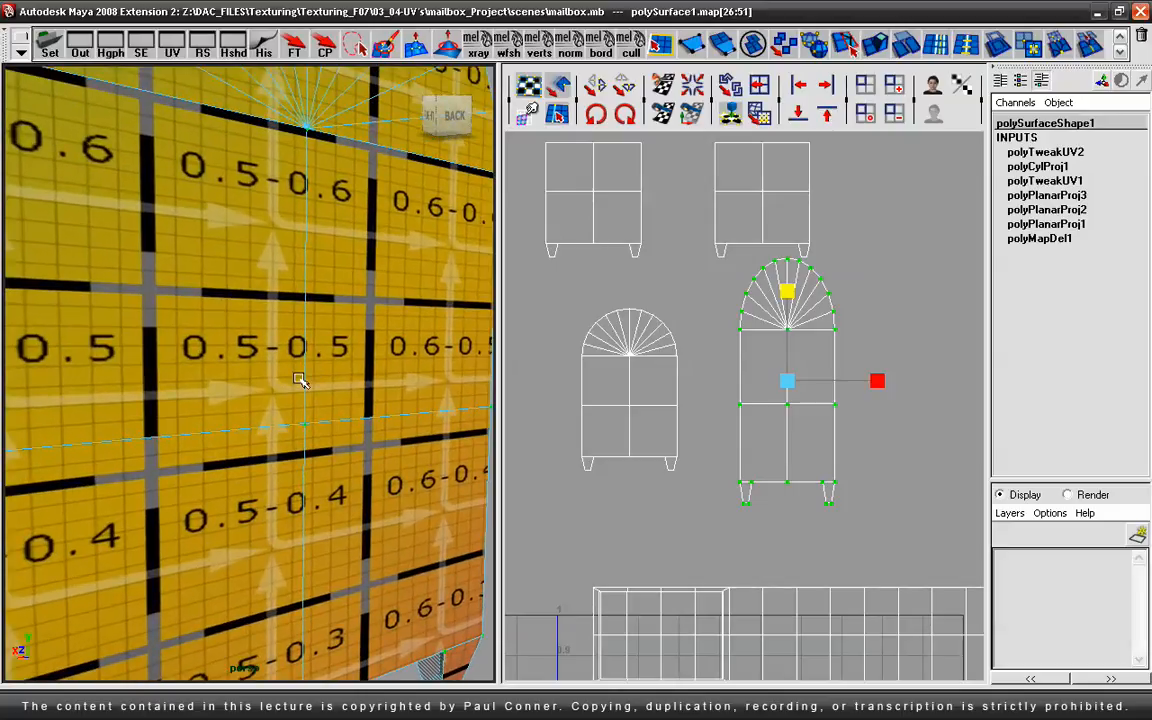
left_click_drag(306, 381, 302, 378, "alt")
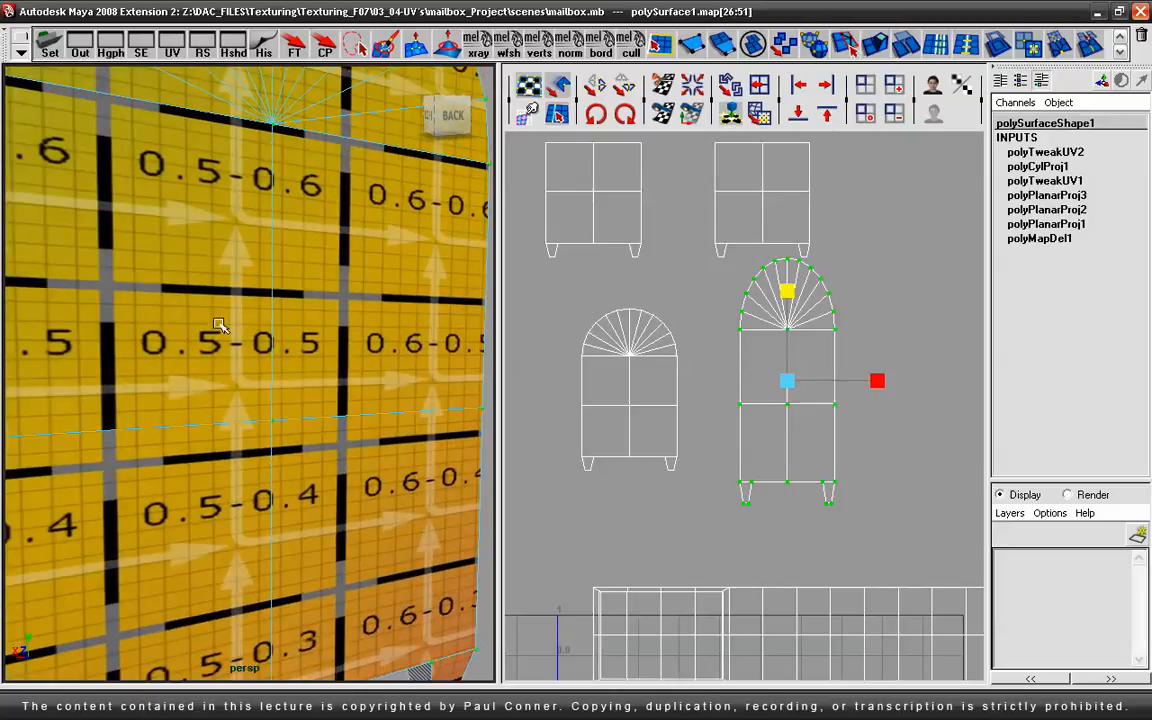
Step: Scale the arched shell vertically and undo its vertical scaling
right_click_drag(354, 331, 208, 343, "alt")
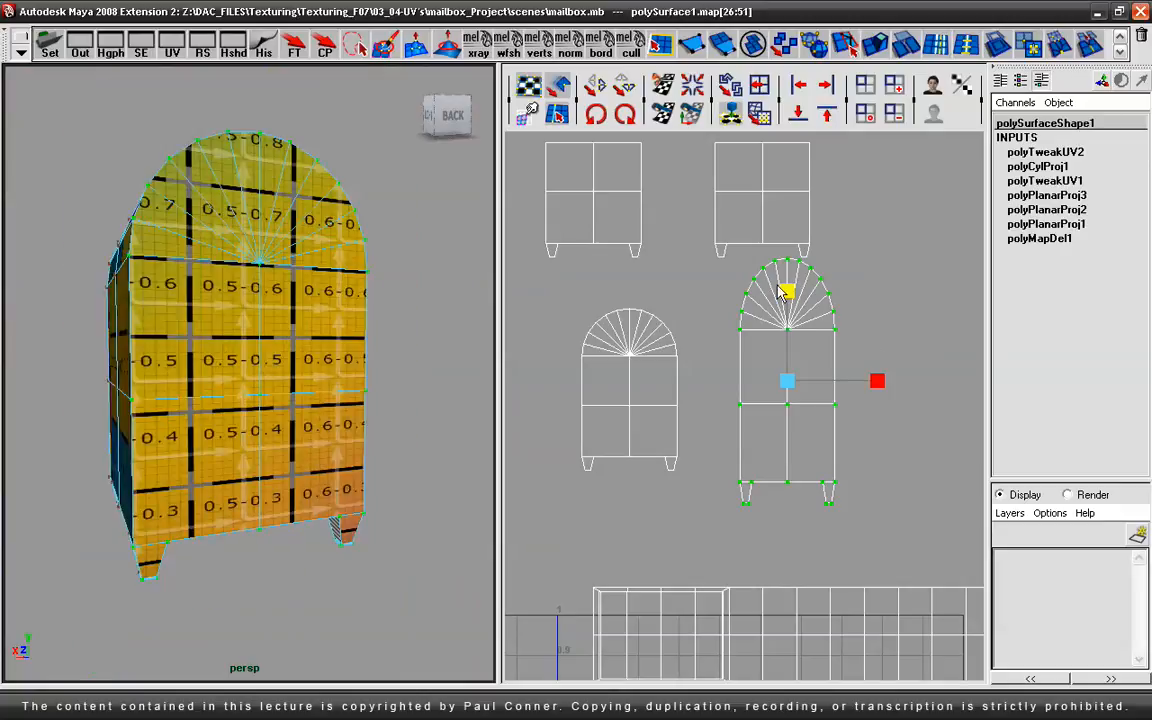
left_click_drag(786, 298, 784, 358)
key("ctrl+z")
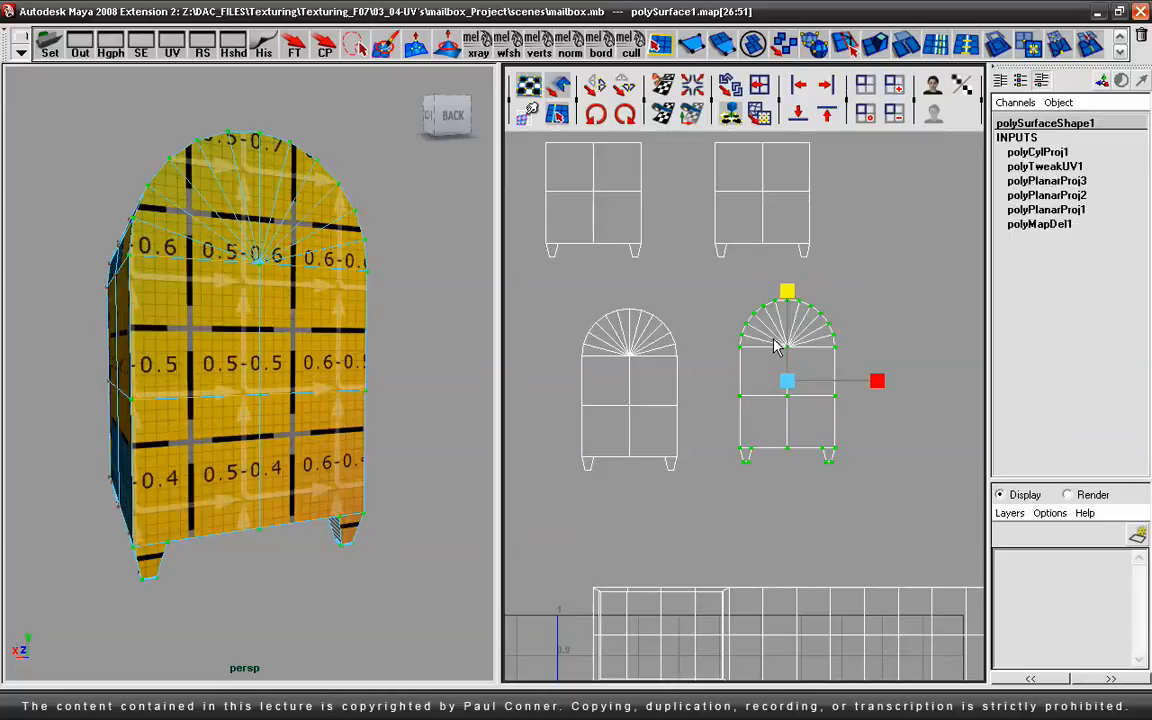
Step: Examine the shape of the checker squares on the mailbox's back wall up close
right_click_drag(244, 372, 268, 356, "alt")
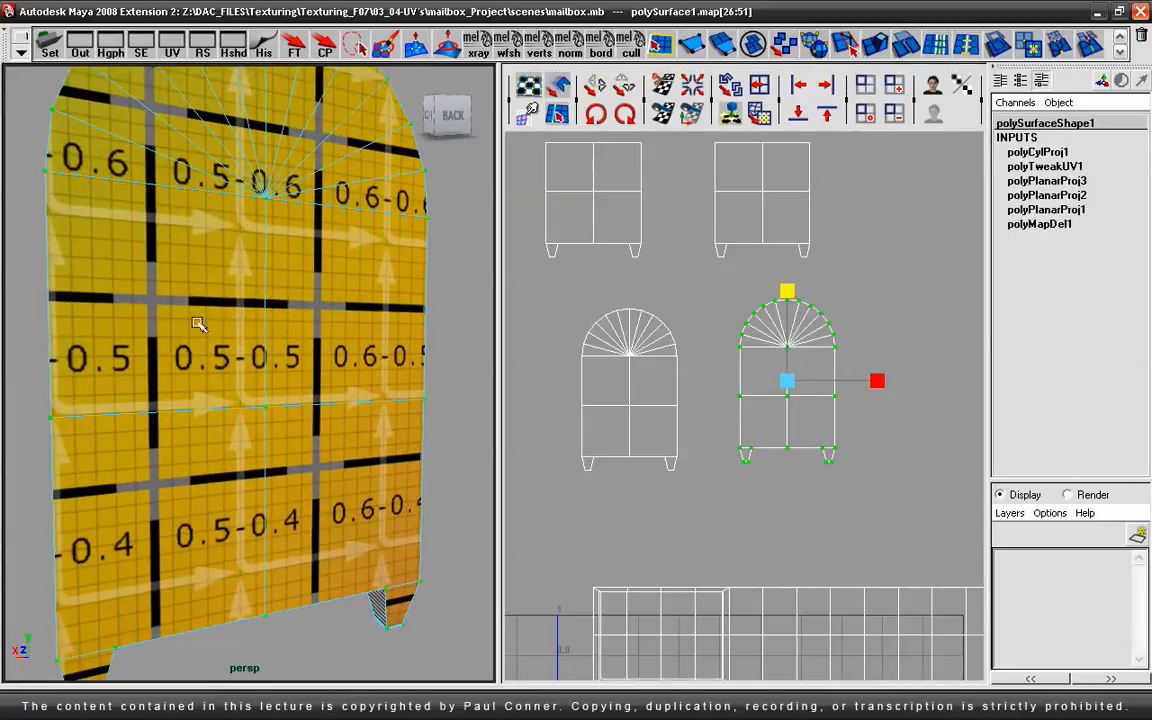
right_click_drag(120, 292, 182, 328, "alt")
right_click_drag(282, 327, 217, 323, "alt")
right_click_drag(285, 397, 317, 352, "alt")
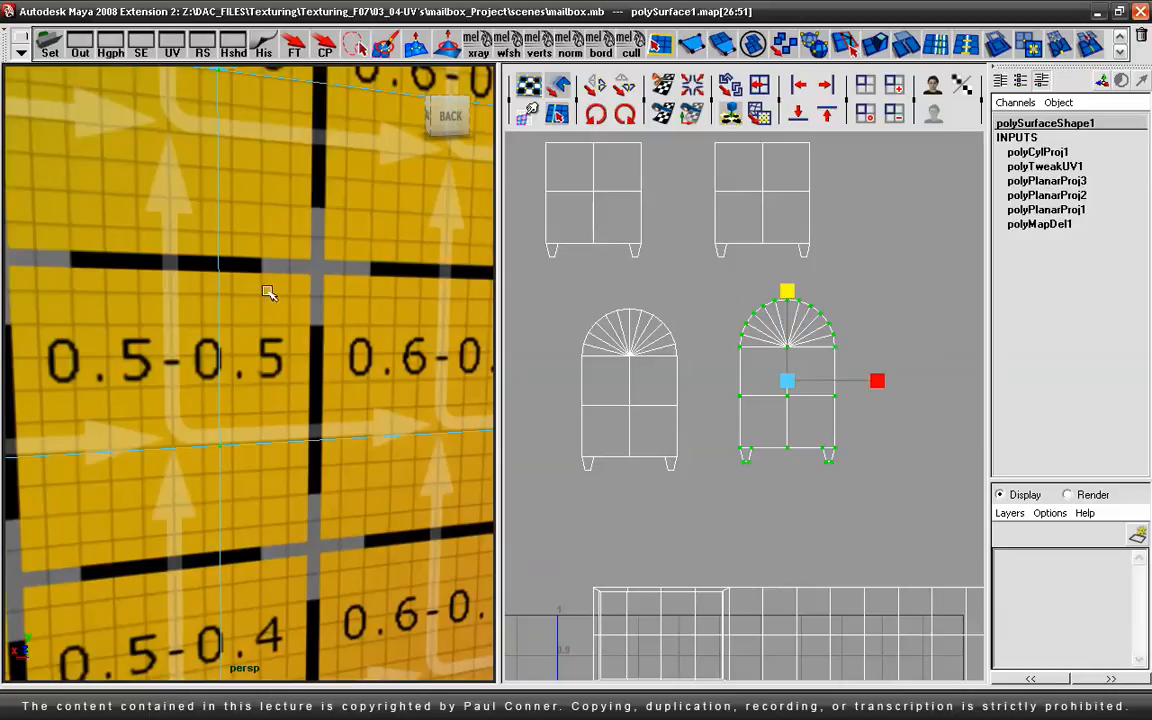
right_click_drag(388, 346, 216, 347, "alt")
mouse_move(216, 347)
left_mouse_down("alt")
mouse_move(338, 353)
mouse_move(212, 359)
left_mouse_up("alt")
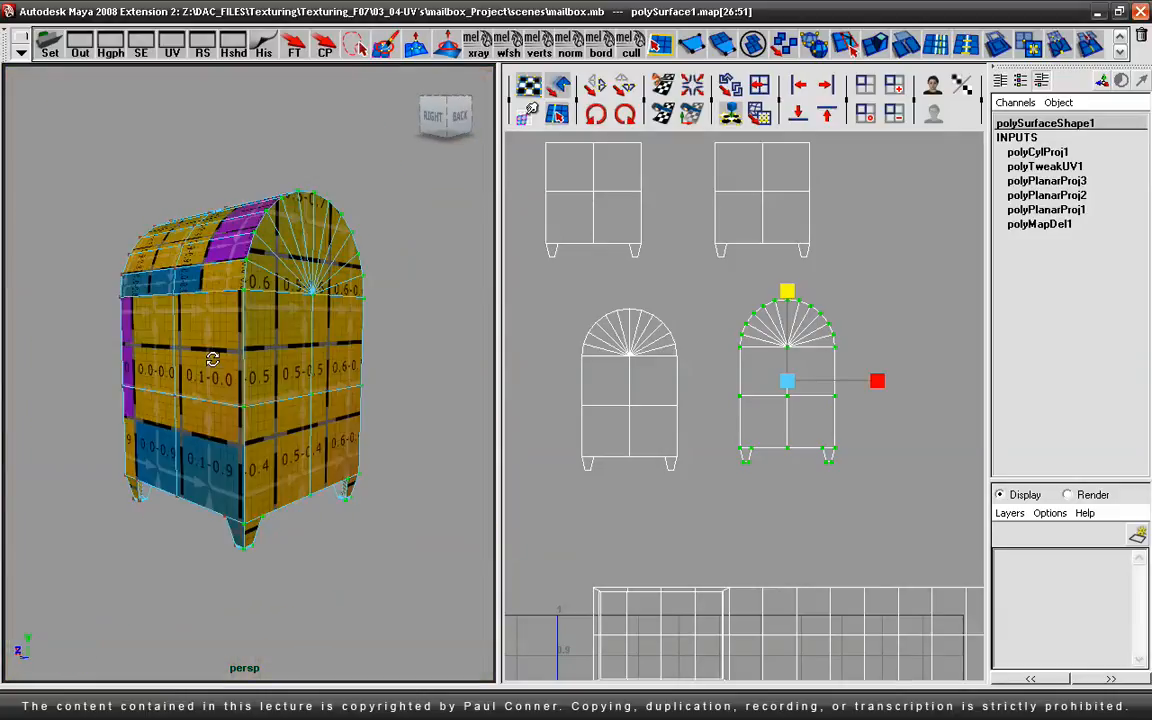
Step: Compare the checker size and direction across the side walls, curved top and arched ends of the mailbox
right_click_drag(185, 318, 290, 305, "alt")
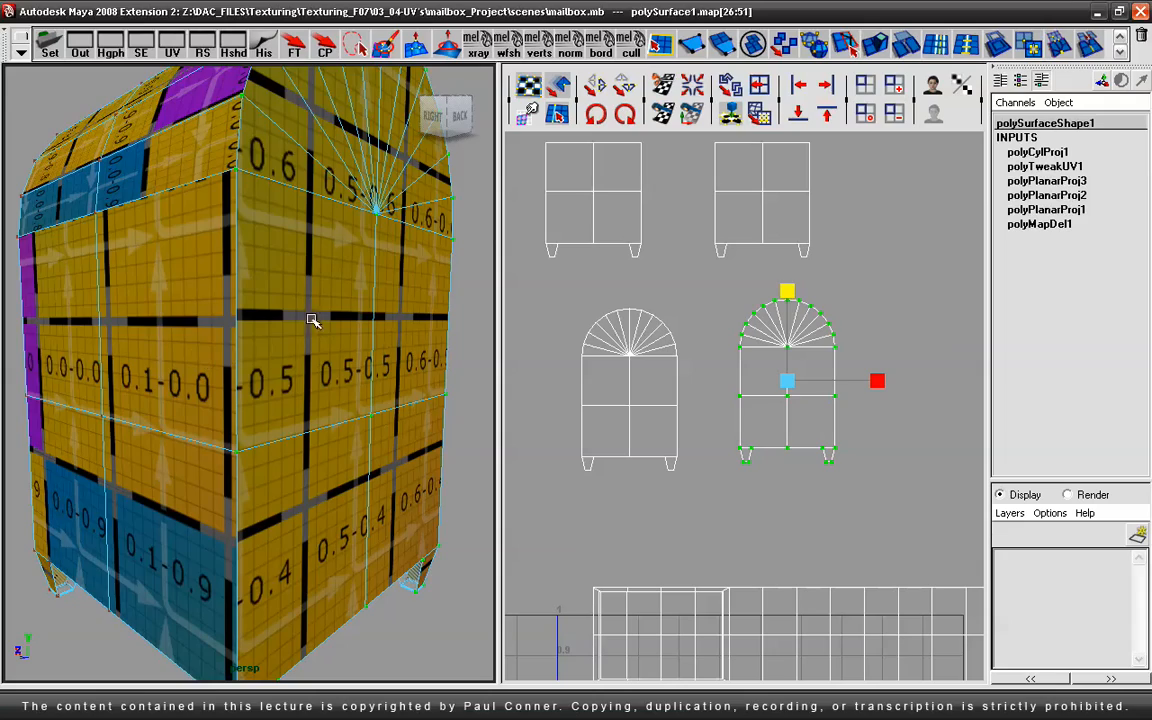
left_click_drag(195, 336, 249, 314, "alt")
left_click_drag(323, 300, 303, 318, "alt")
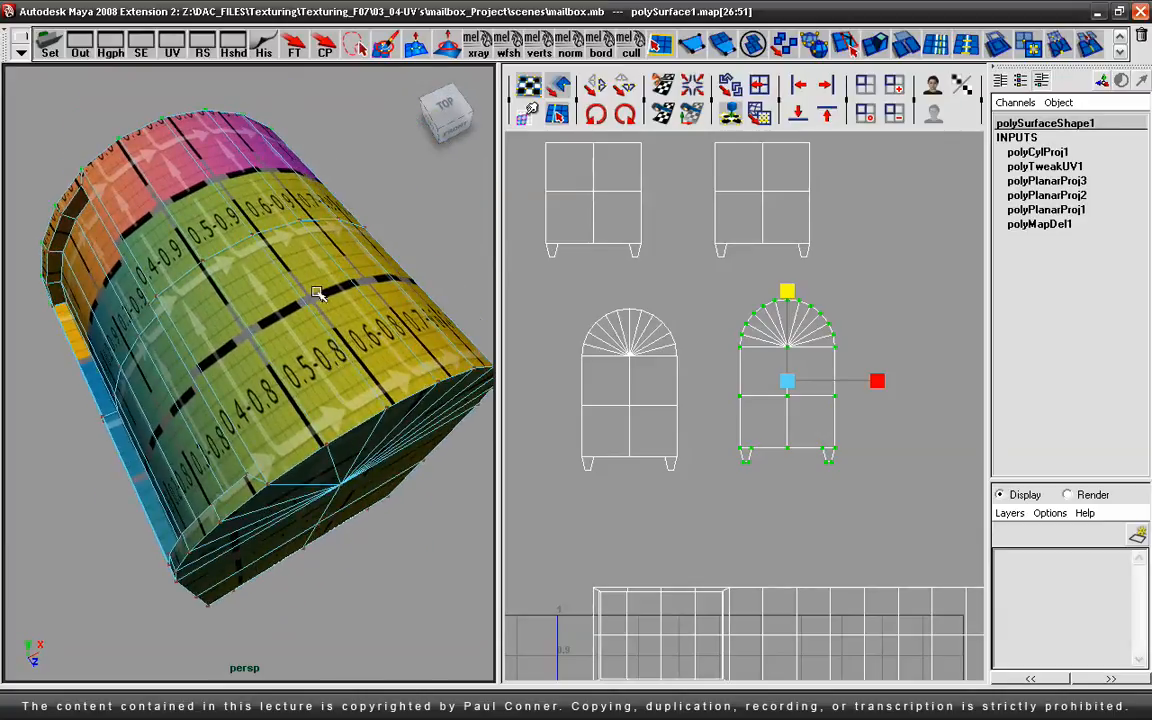
scroll(340, 330, "down", 3)
right_click_drag(779, 584, 729, 524, "alt")
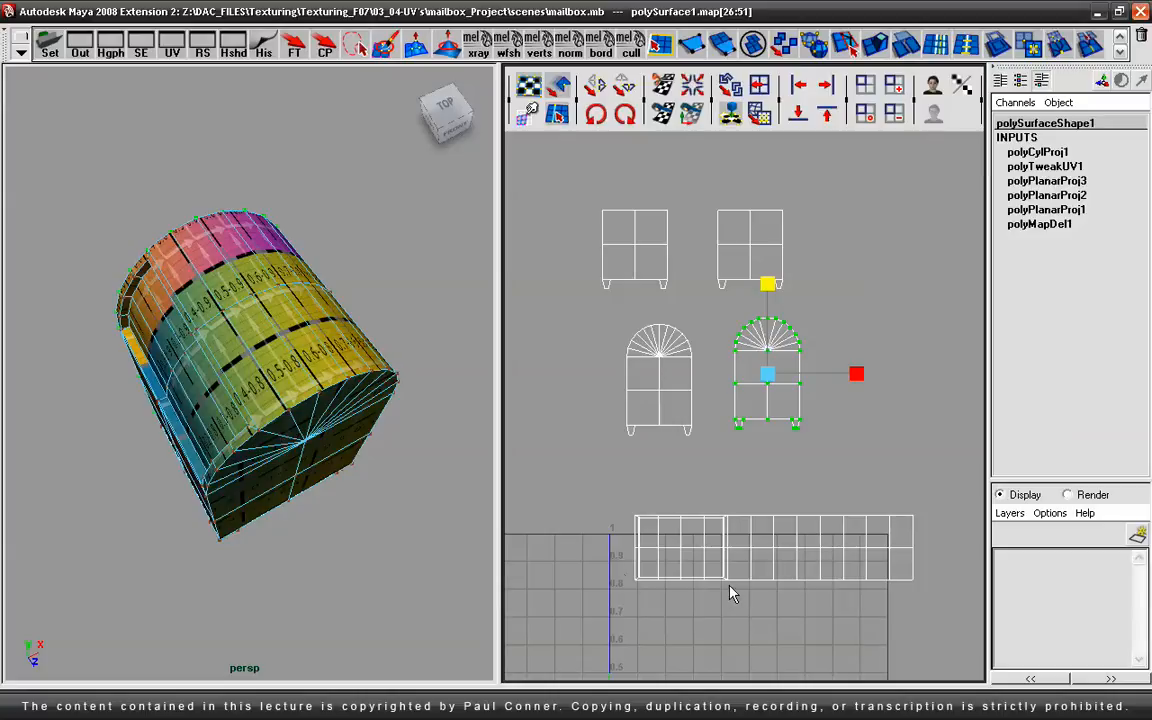
left_click_drag(329, 535, 345, 428, "alt")
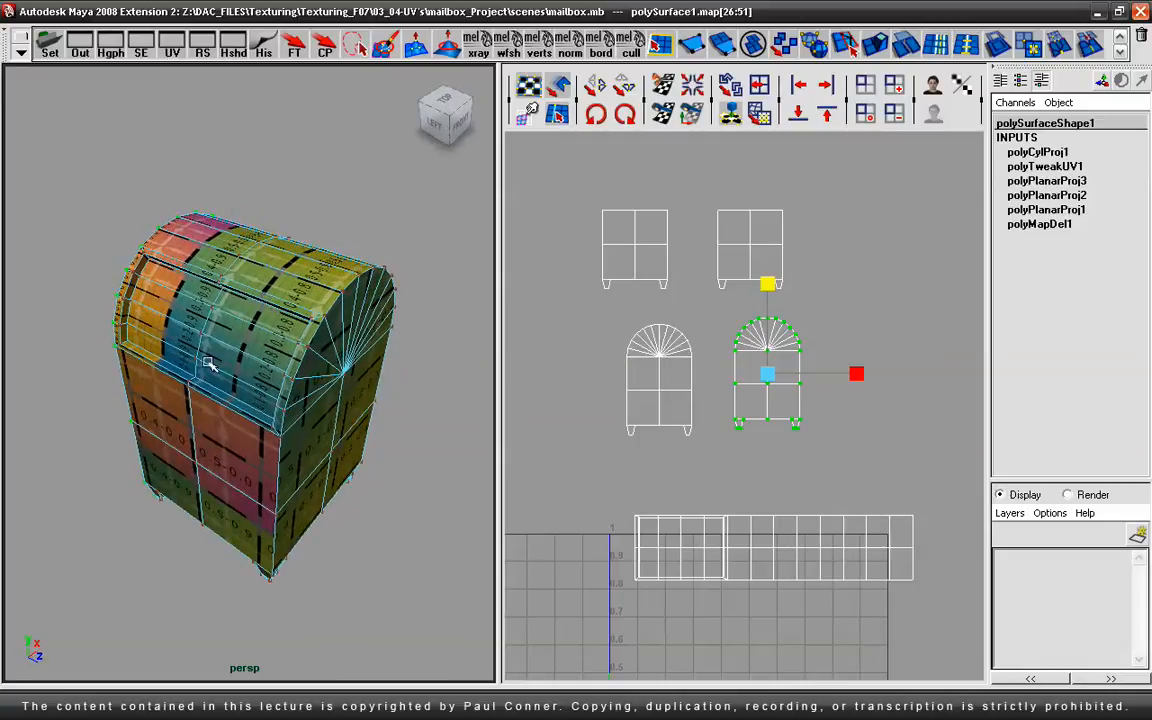
right_click_drag(275, 386, 340, 400, "alt")
left_click_drag(340, 400, 335, 388, "alt")
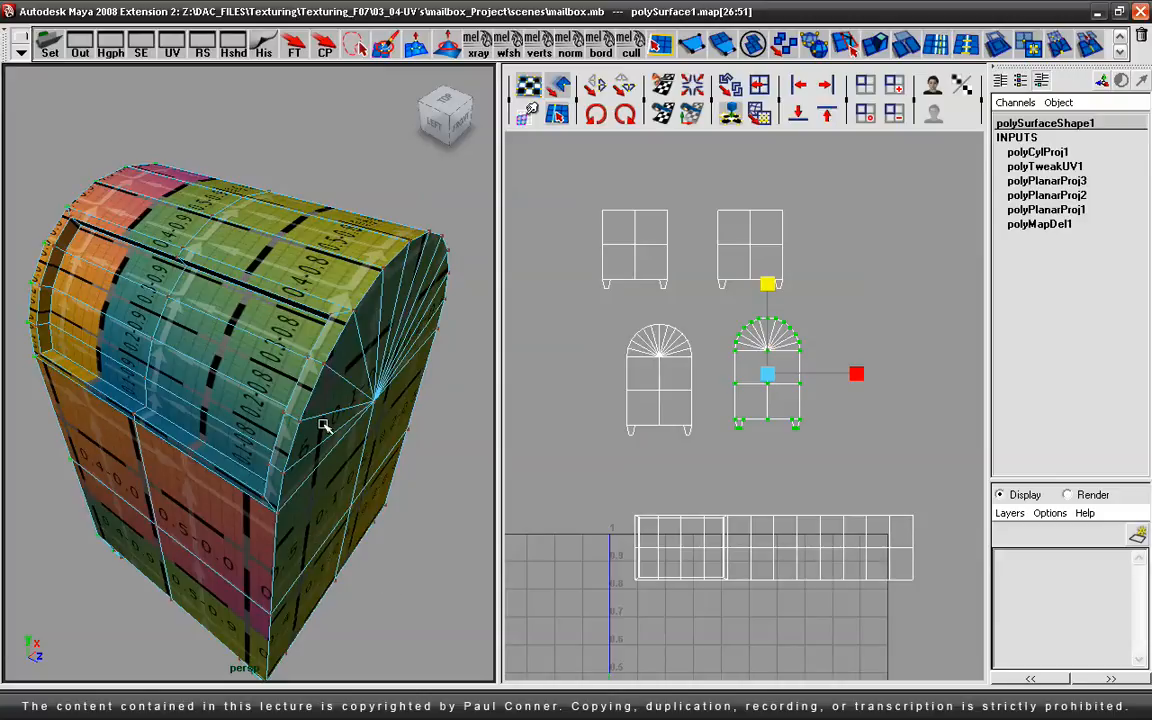
left_click_drag(327, 427, 470, 432, "alt")
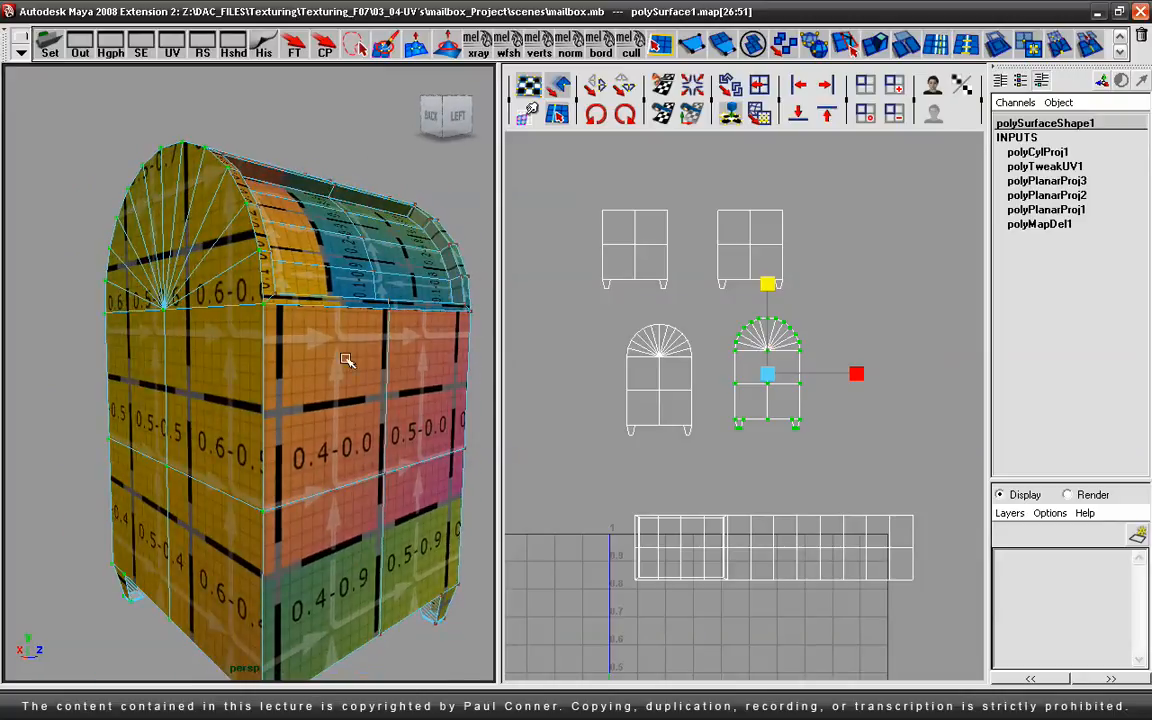
Step: Select the curved top's UV shell, stretch it vertically and narrow it horizontally
middle_click_drag(715, 381, 710, 373, "alt")
left_click_drag(706, 543, 936, 618)
left_click_drag(770, 450, 766, 396)
left_click_drag(860, 541, 820, 540)
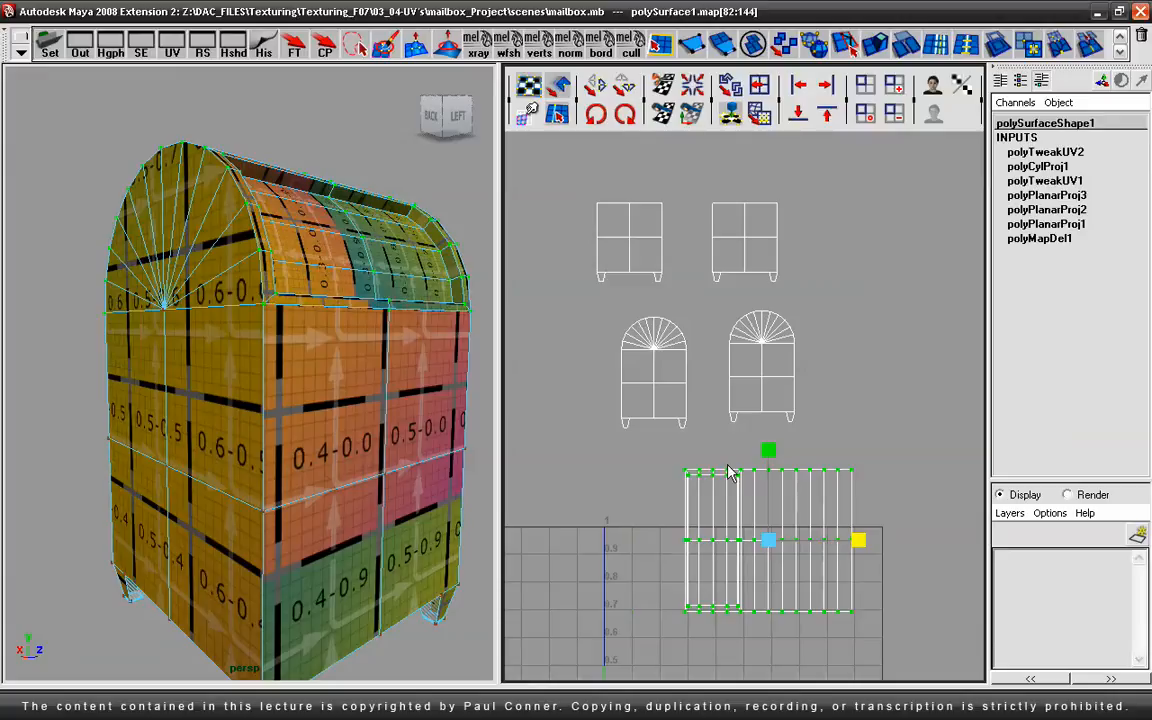
Step: Rotate the curved top's UV shell 90 degrees counterclockwise and move it above the other shells
left_click(596, 116)
left_click(596, 116)
key("w")
left_click_drag(768, 541, 858, 160)
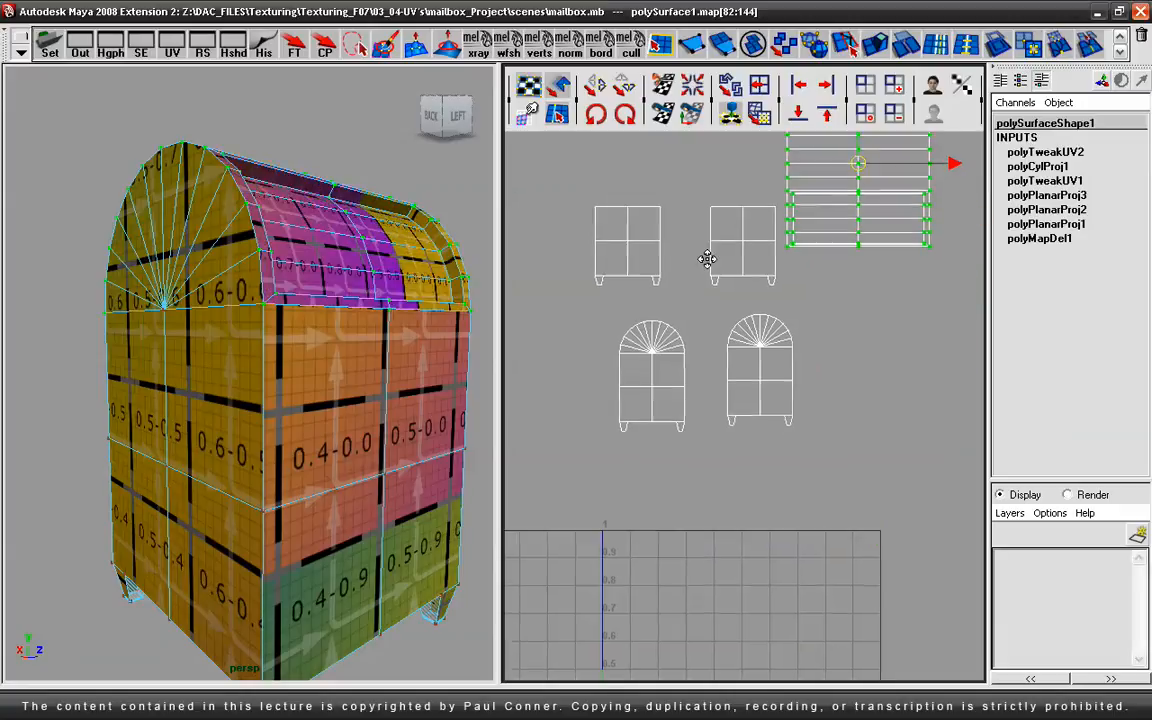
middle_click_drag(858, 160, 920, 408, "alt")
left_click_drag(920, 410, 690, 320)
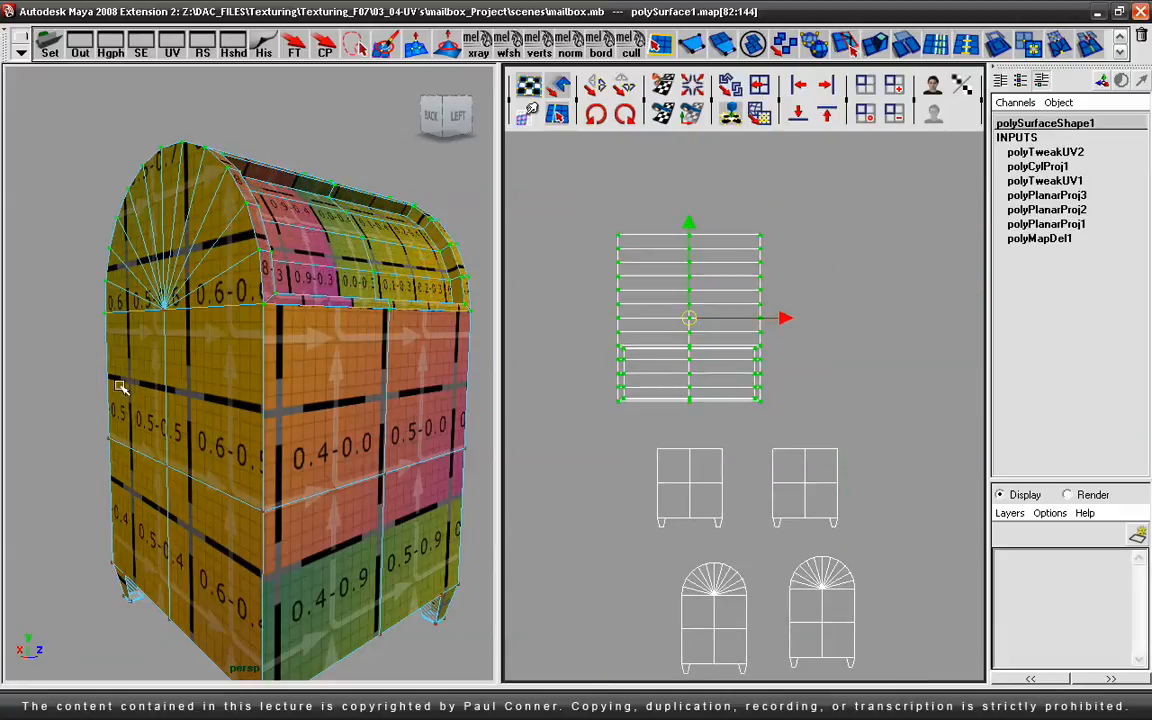
Step: Maximize the UV layout and select border edges on the curved top's shell to identify the matching side-wall shell
left_click_drag(298, 373, 188, 322, "alt")
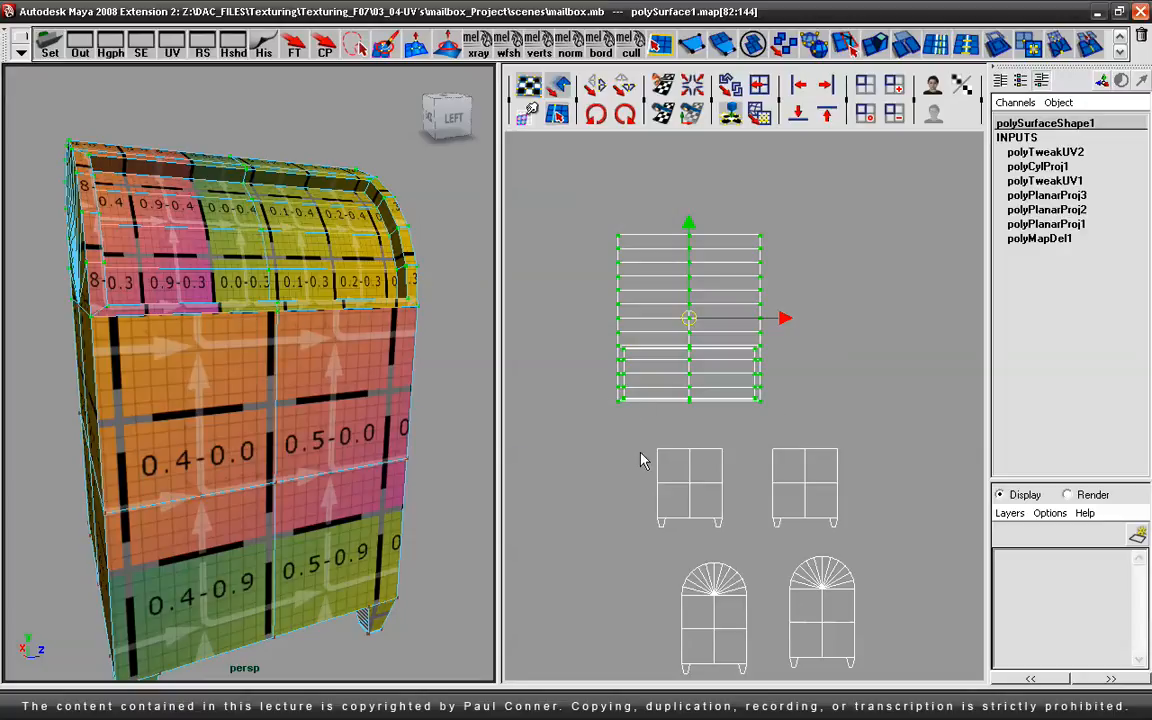
right_click_drag(586, 431, 643, 429, "alt")
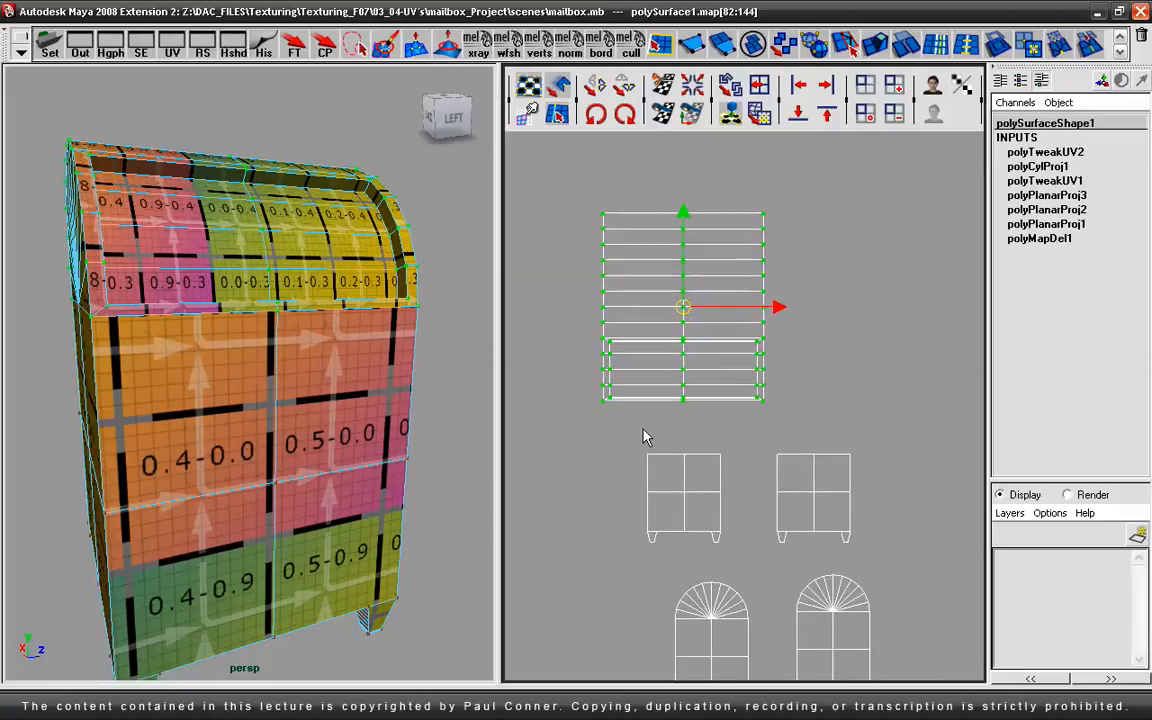
key("space")
middle_click_drag(368, 453, 514, 498, "alt")
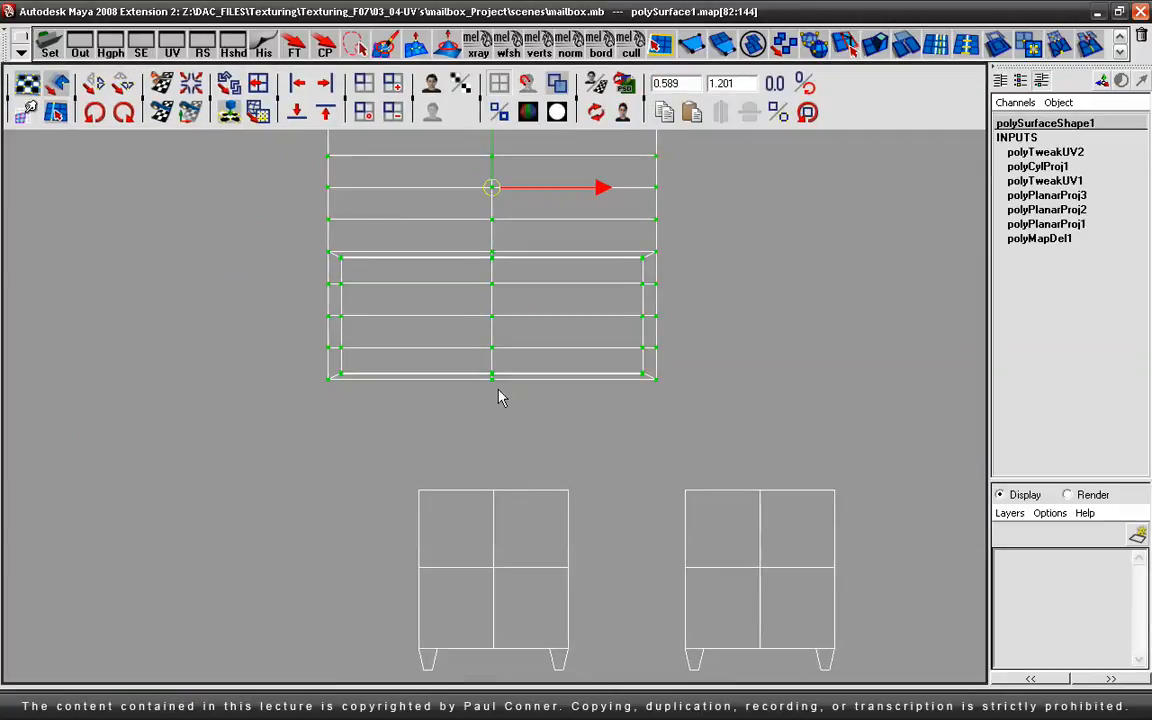
middle_click_drag(505, 397, 504, 417, "alt")
right_click_drag(561, 411, 545, 365)
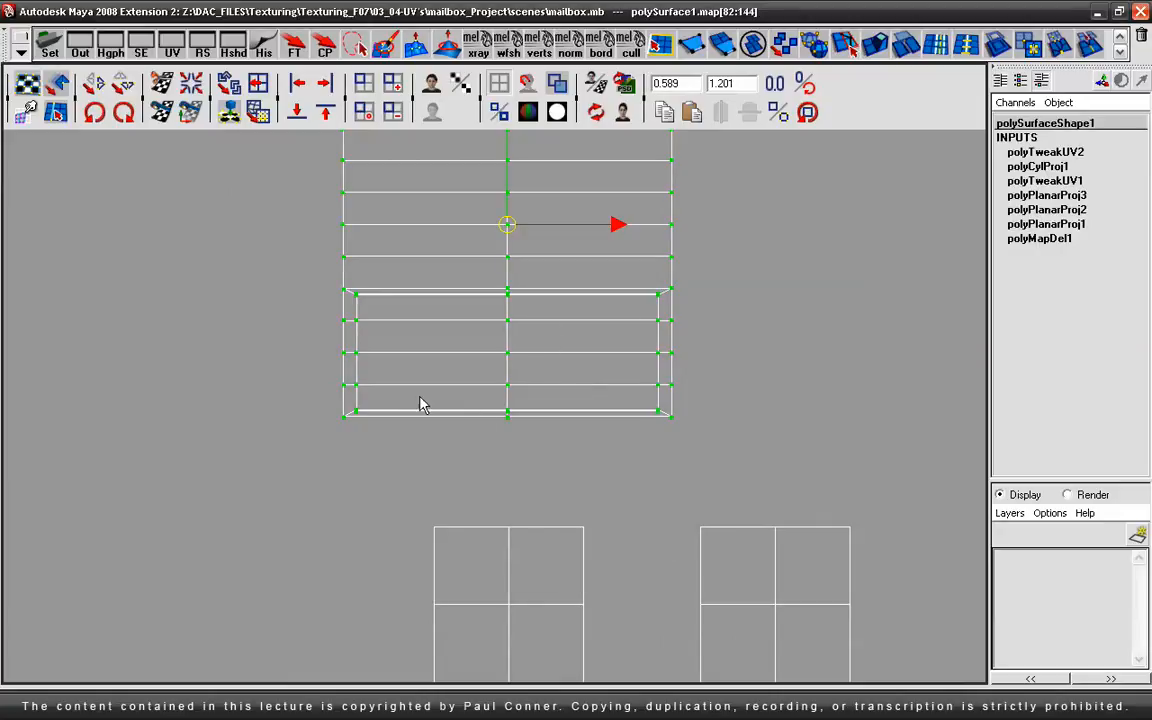
left_click_drag(428, 395, 626, 450)
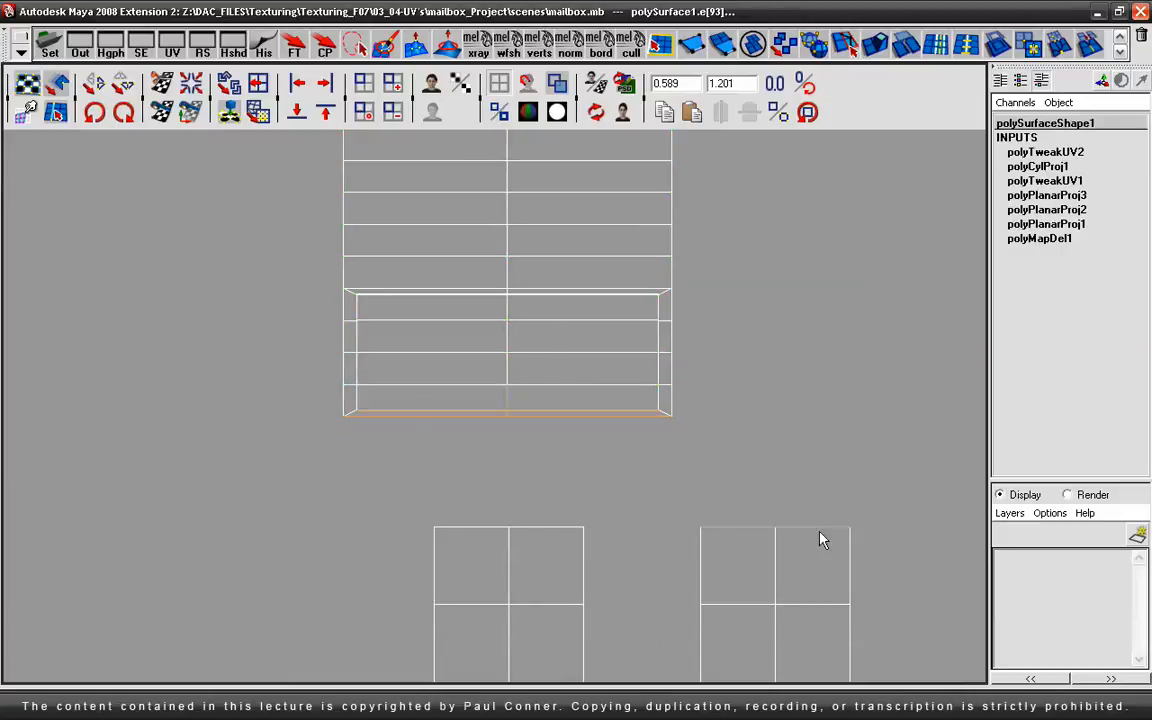
left_click(613, 422)
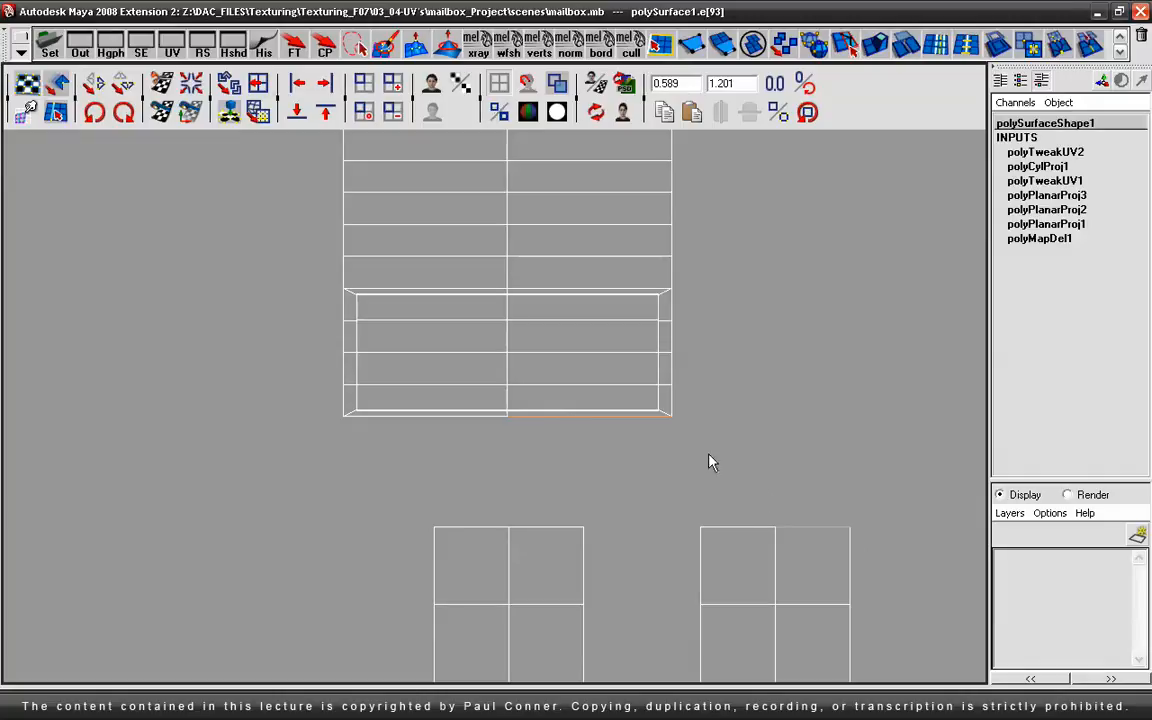
left_click(743, 524)
left_click(785, 527)
Step: Select all UVs of the curved top's shell and move it over the right-hand rectangular side shell
right_click_drag(671, 374, 434, 348, "alt")
middle_click_drag(434, 348, 457, 443, "alt")
right_click_drag(550, 379, 560, 379)
left_click_drag(694, 180, 499, 571)
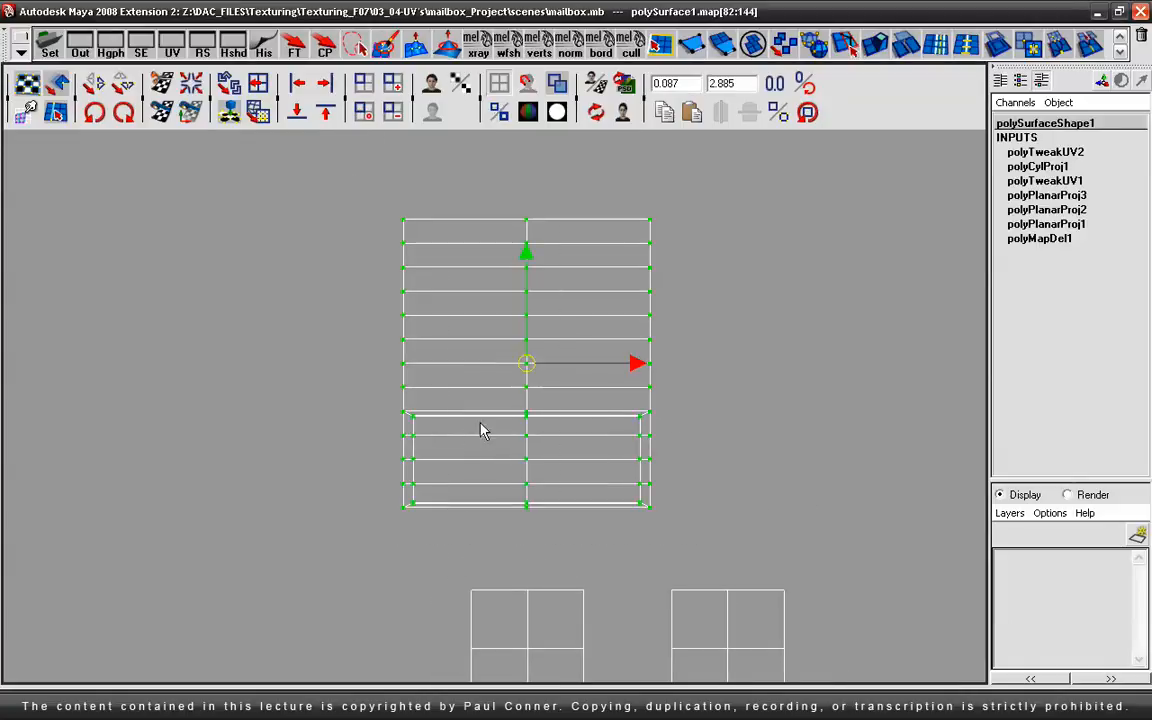
left_click_drag(527, 364, 727, 475)
Step: Scale the curved top's shell down uniformly to about the side shell's width and lower it slightly
middle_click_drag(727, 475, 492, 356, "alt")
key("r")
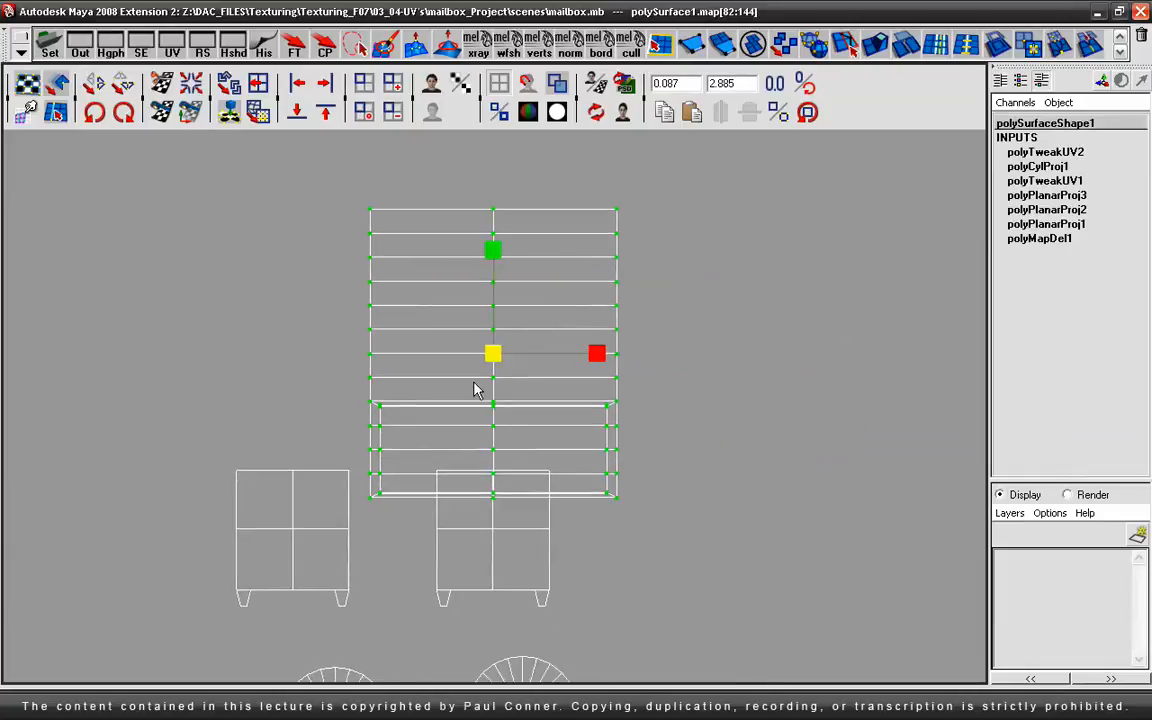
left_click_drag(493, 355, 447, 364)
key("w")
left_click_drag(493, 247, 494, 292)
Step: Fine-tune the curved top's shell position and uniform scale so its outer edges line up with the side shell's
right_click_drag(234, 517, 779, 569, "alt")
middle_click_drag(615, 609, 654, 484, "alt")
right_click_drag(655, 490, 437, 586, "alt")
key("r")
left_click_drag(522, 252, 541, 312)
key("w")
right_click_drag(288, 343, 717, 334, "alt")
left_click_drag(666, 314, 664, 316)
key("r")
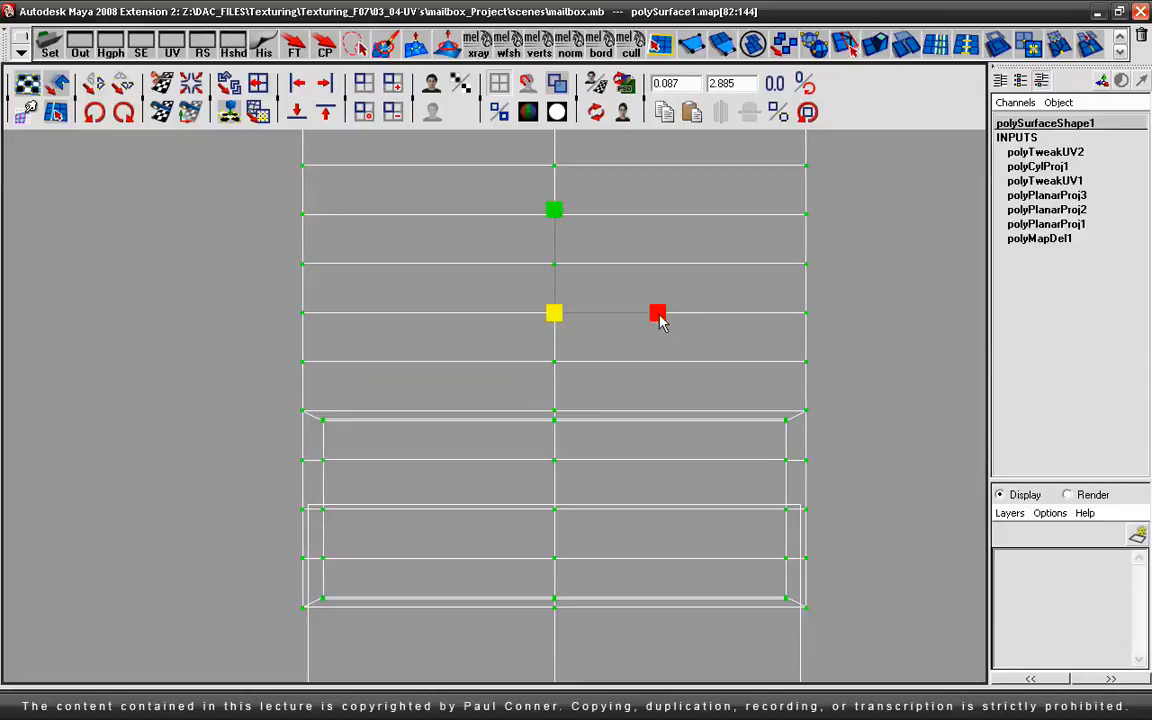
left_click_drag(553, 314, 550, 315)
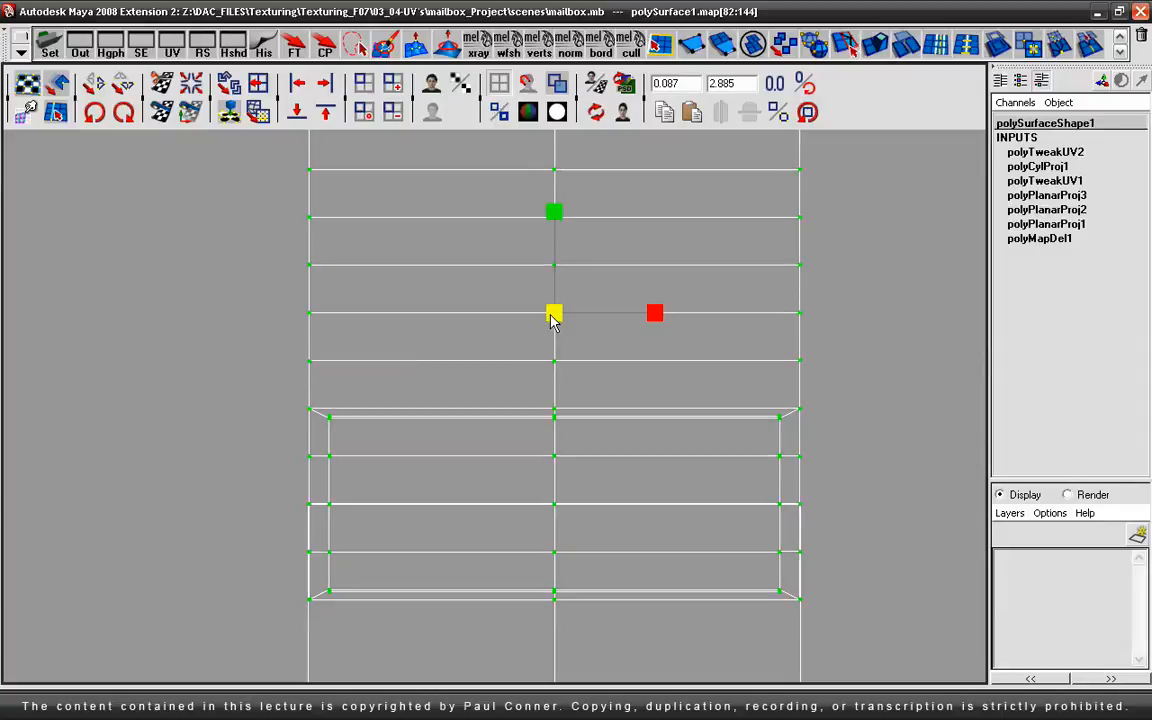
Step: Move the curved top's shell straight up until it sits just above the right-hand rectangular side shell
right_click_drag(744, 394, 425, 419, "alt")
key("w")
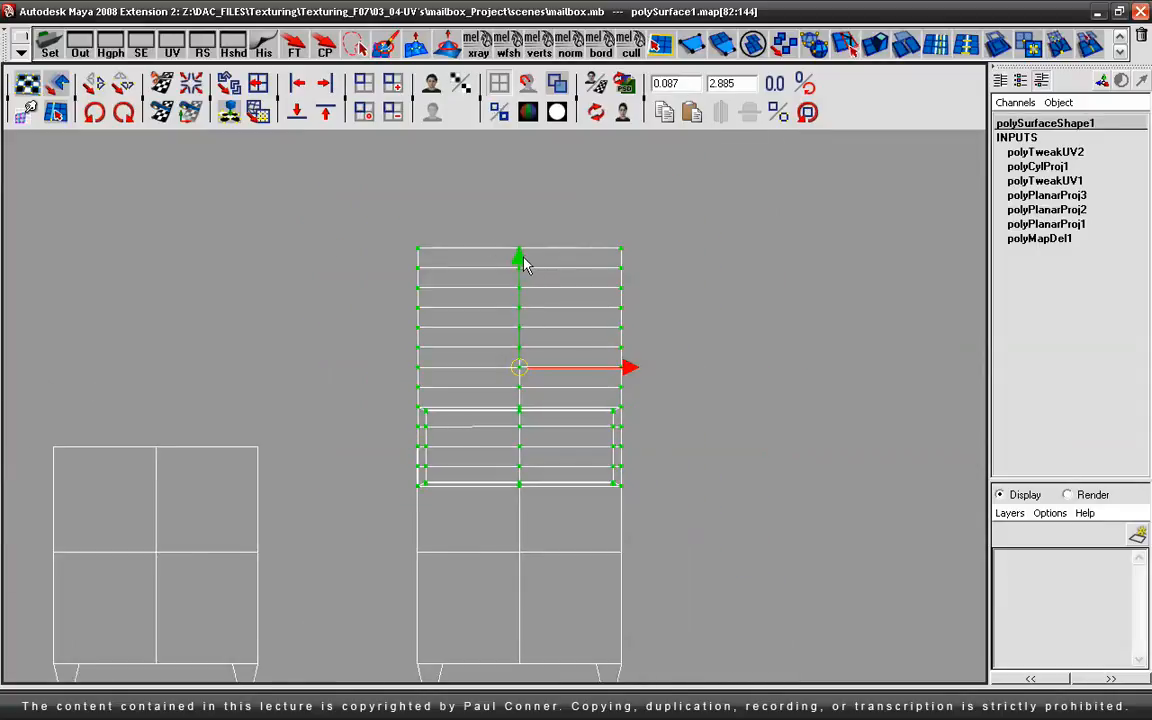
left_click_drag(524, 263, 519, 185)
Step: Select the right-hand side shell's two top border edges one at a time to identify their counterparts on the curved top's shell
right_click_drag(329, 288, 751, 309, "alt")
middle_click_drag(751, 309, 641, 410, "alt")
right_click_drag(615, 422, 628, 371)
left_click_drag(621, 562, 621, 560)
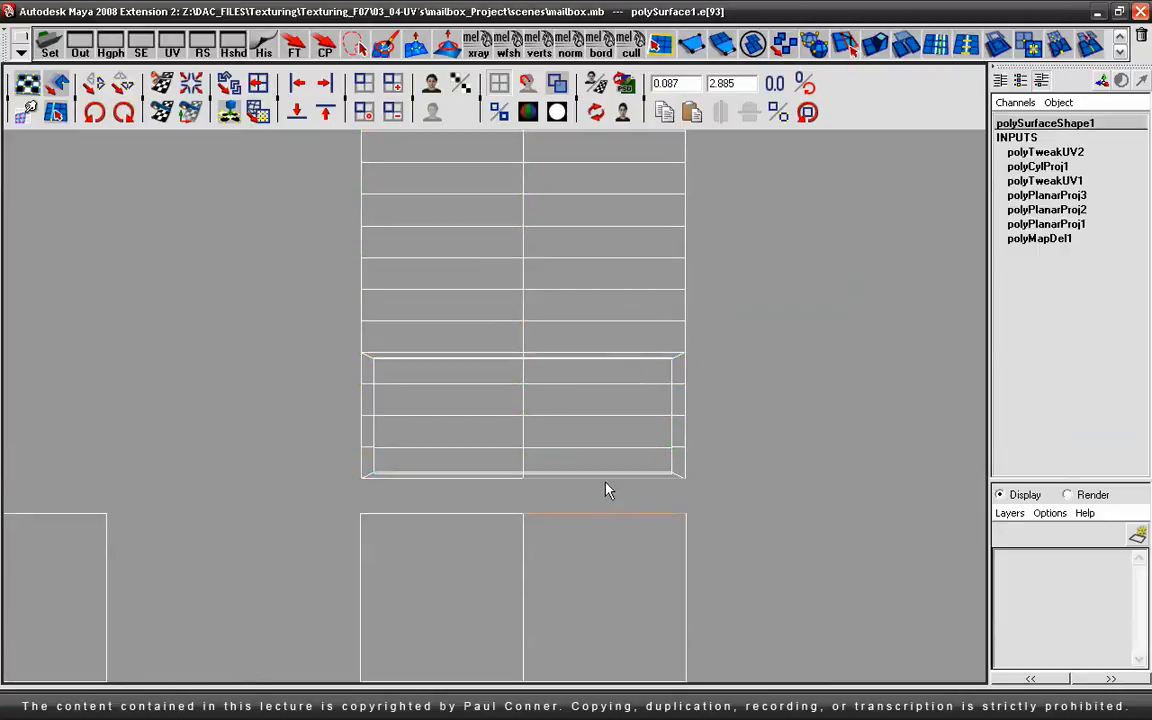
left_click(462, 511)
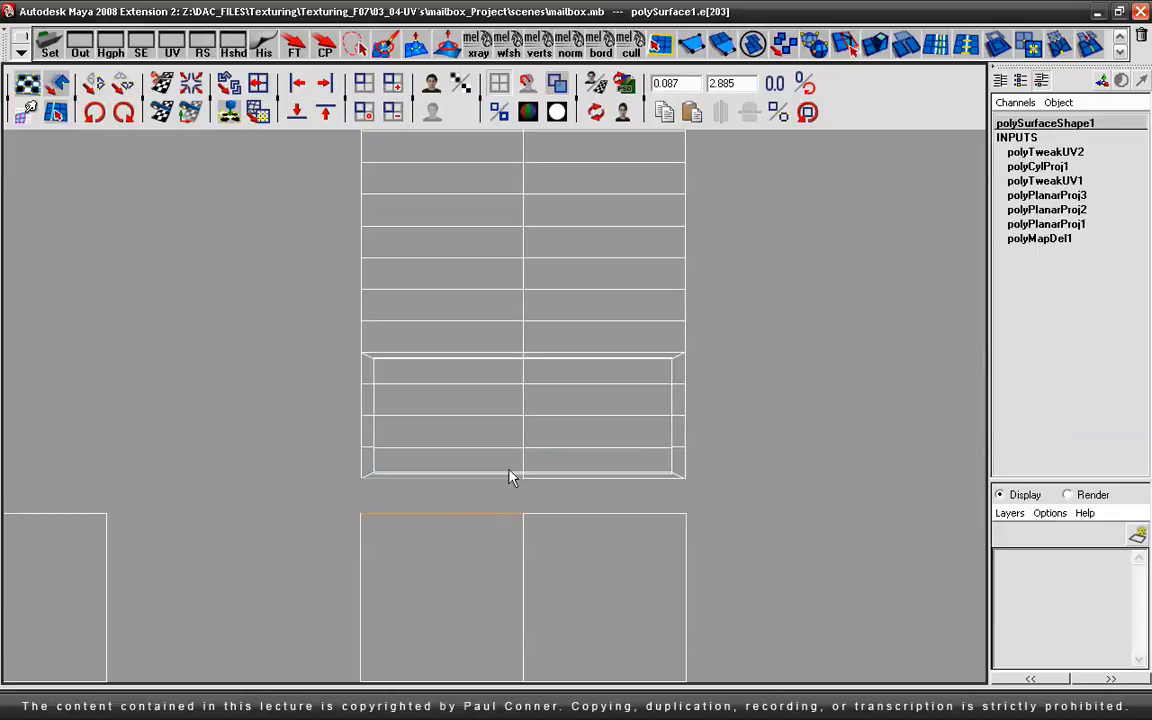
right_click_drag(706, 406, 212, 428, "alt")
middle_click_drag(661, 448, 676, 409, "alt")
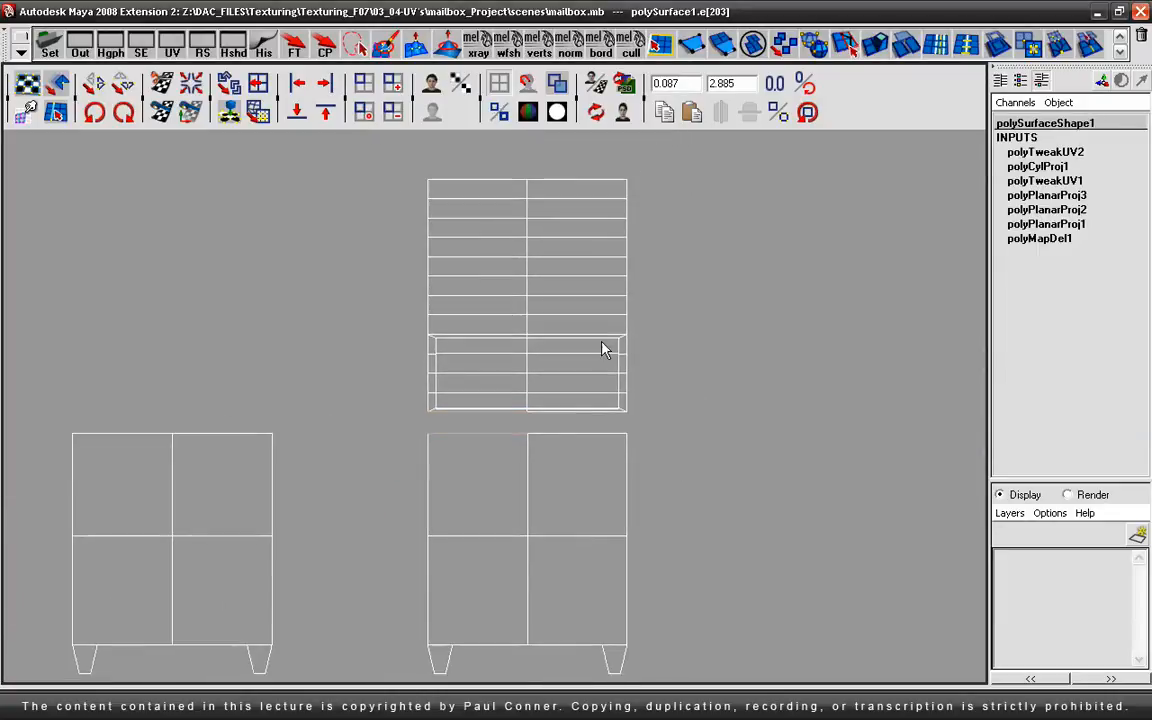
key("space")
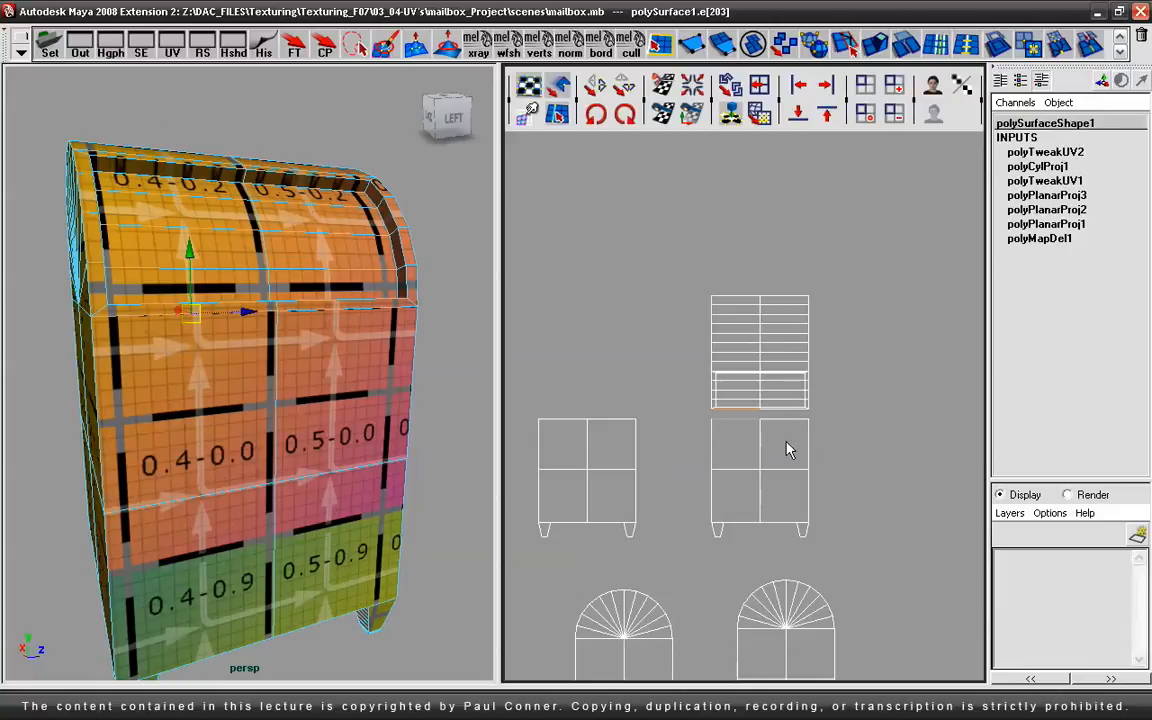
Step: Select all UVs of the curved top's shell and move it up and left, into the empty area above both side shells
left_click_drag(300, 375, 240, 340, "alt")
right_click_drag(747, 313, 818, 316)
left_click_drag(845, 270, 695, 413)
left_click_drag(760, 355, 629, 288)
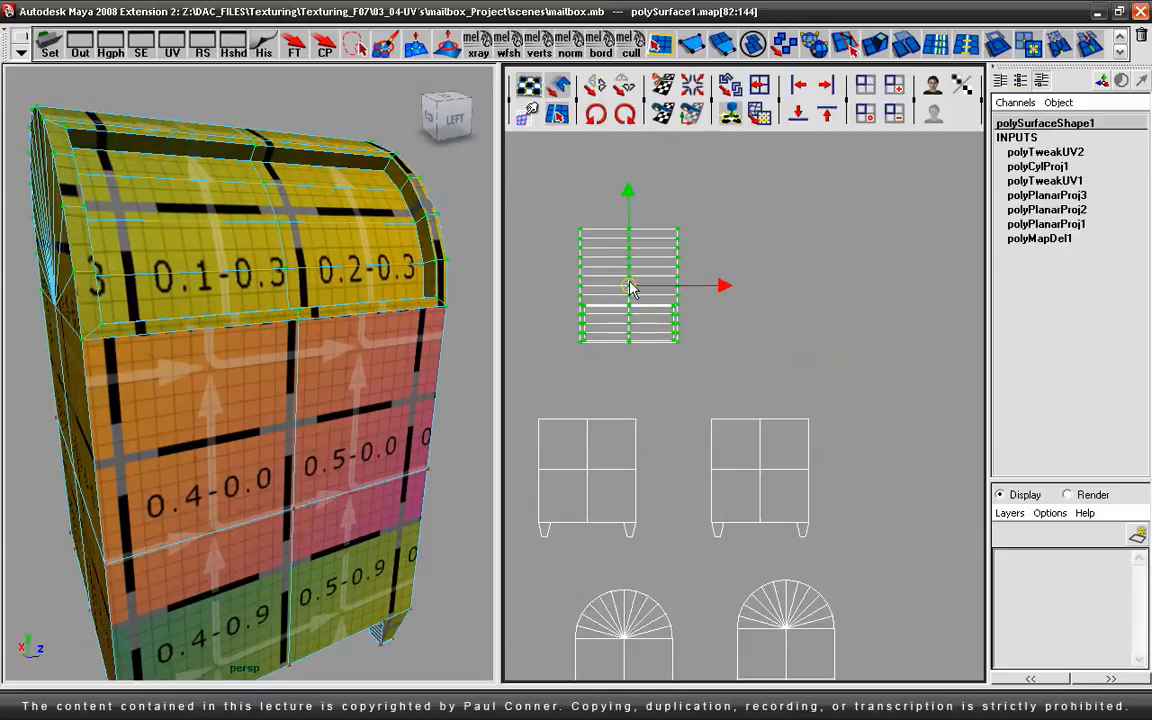
Step: Deselect the mailbox and examine how the checker texture continues across its top, side and end walls
left_click(528, 219)
left_click(461, 195)
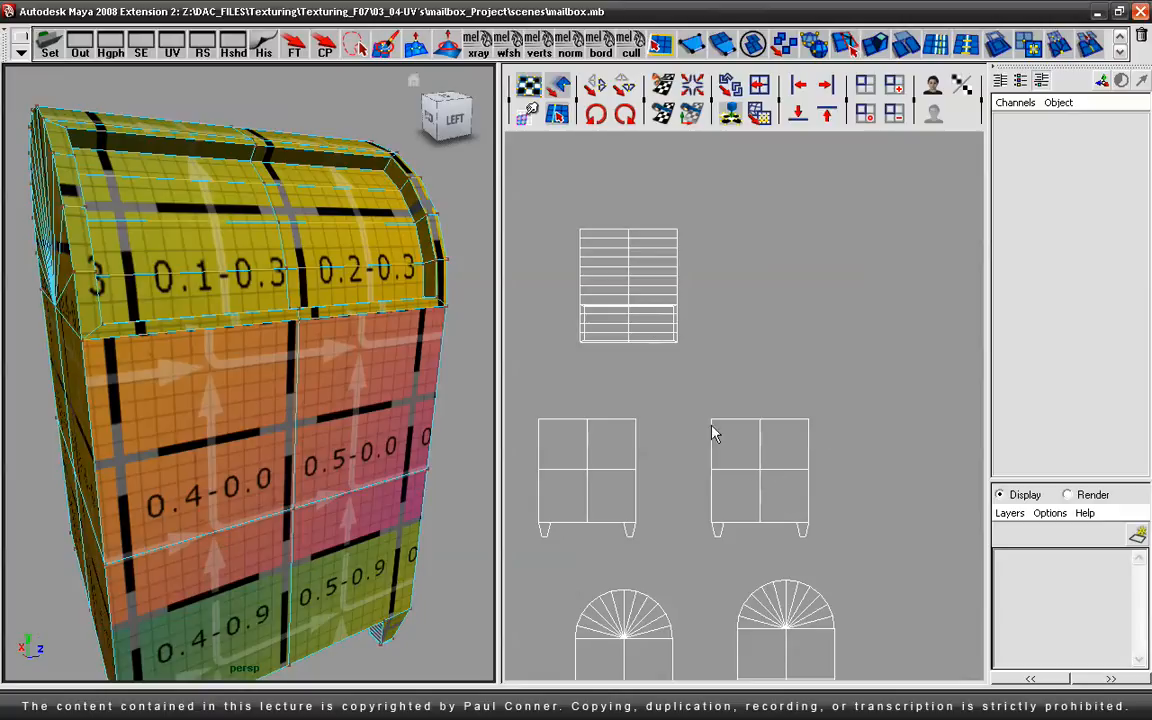
left_click(470, 231)
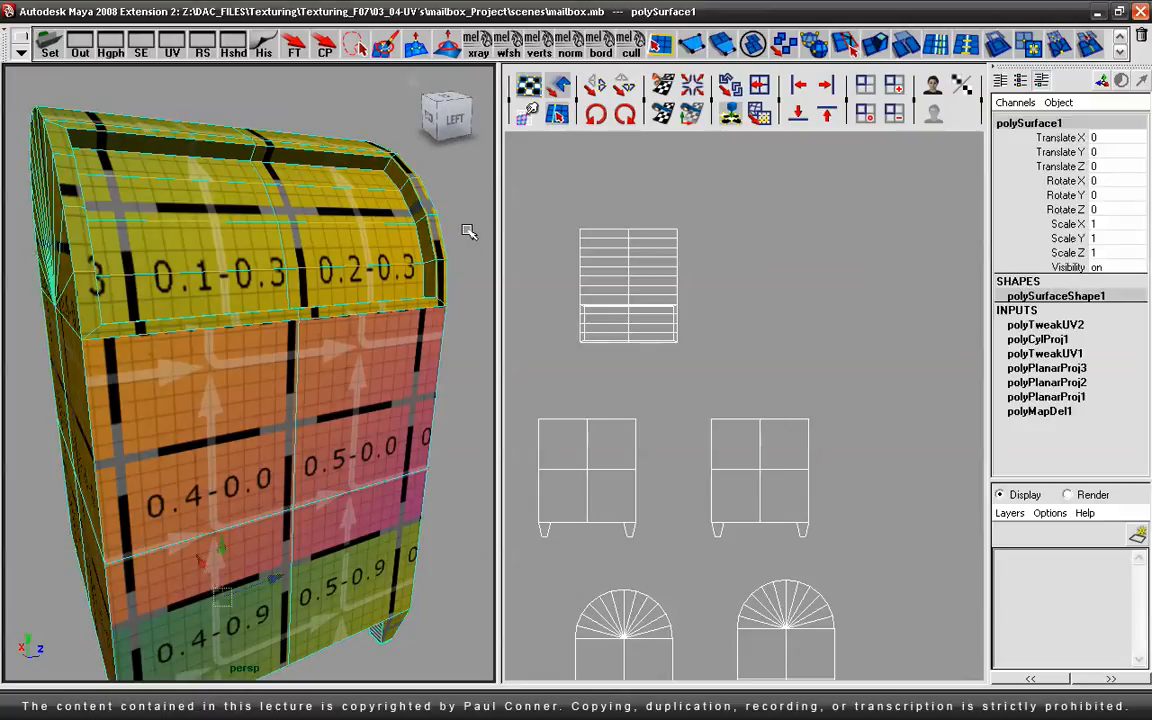
left_click(471, 304)
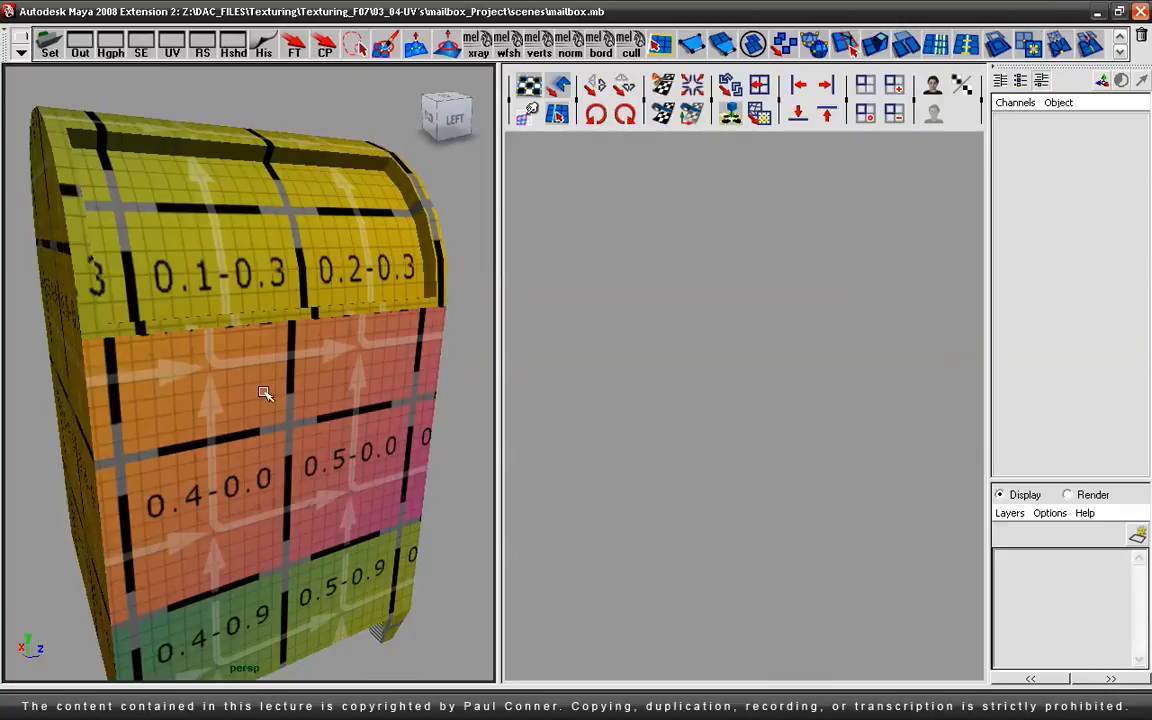
left_click_drag(273, 391, 281, 393, "alt")
key("space")
right_click_drag(334, 404, 415, 404, "alt")
left_click_drag(415, 404, 381, 409, "alt")
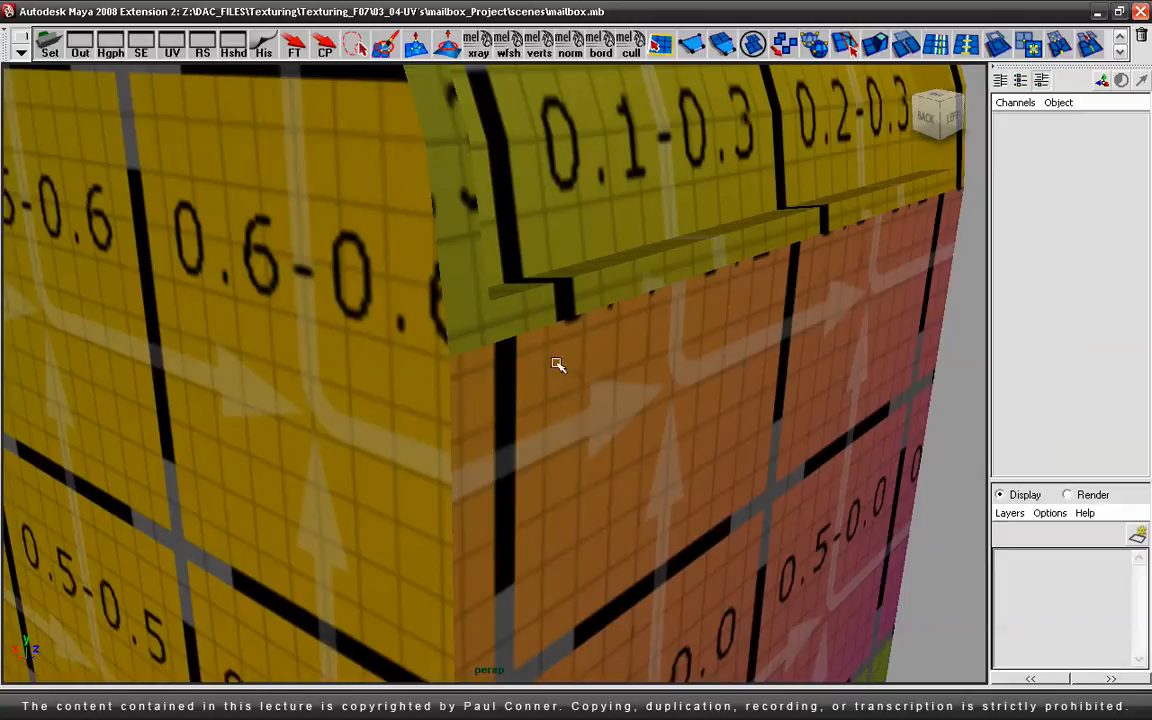
left_click_drag(540, 385, 722, 387, "alt")
right_click_drag(722, 387, 513, 374, "alt")
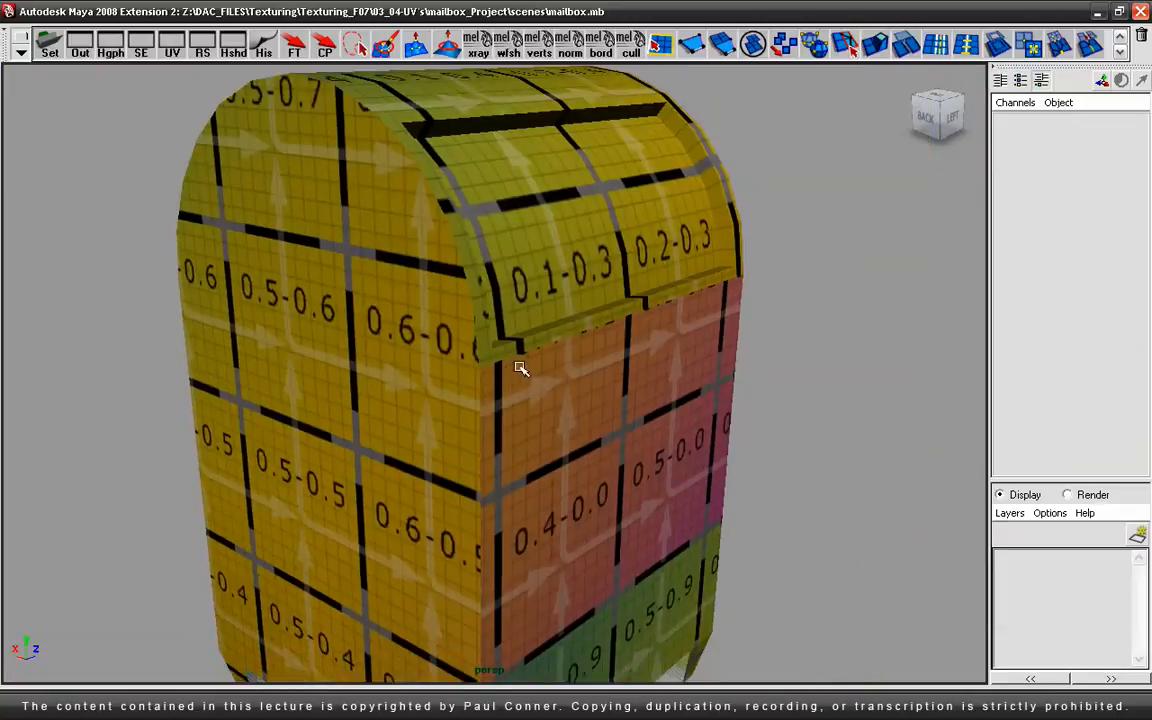
middle_click_drag(618, 401, 563, 347, "alt")
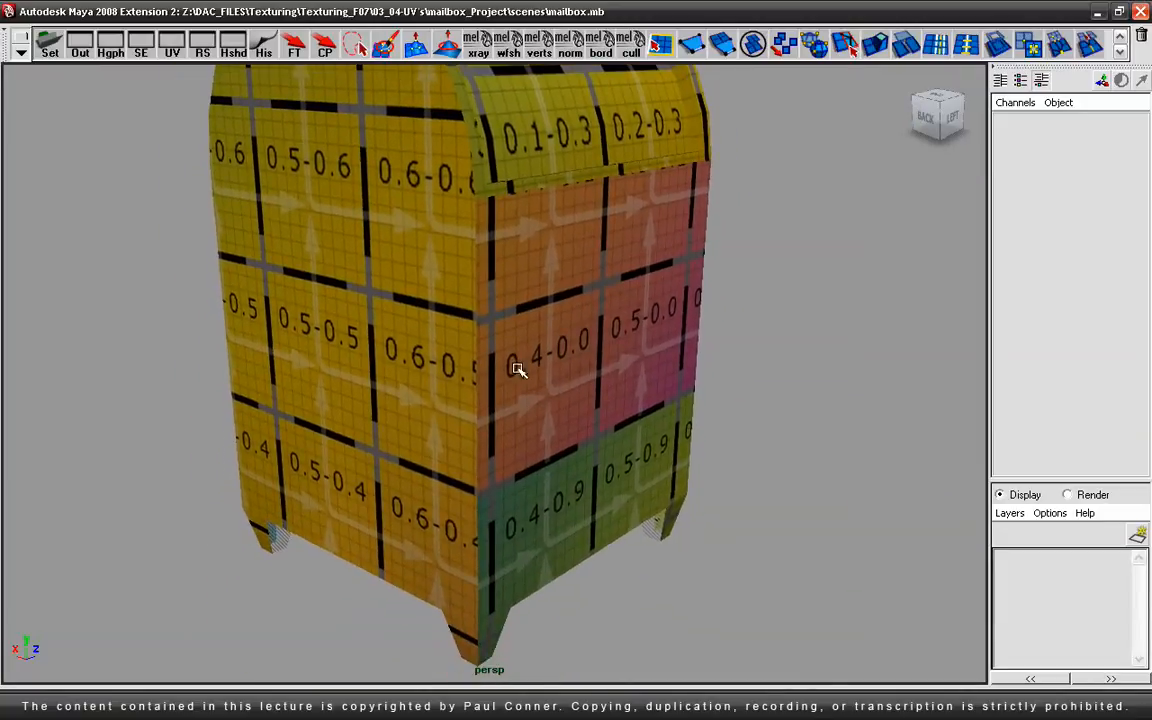
left_click_drag(546, 360, 352, 295, "alt")
left_click_drag(508, 478, 558, 393, "alt")
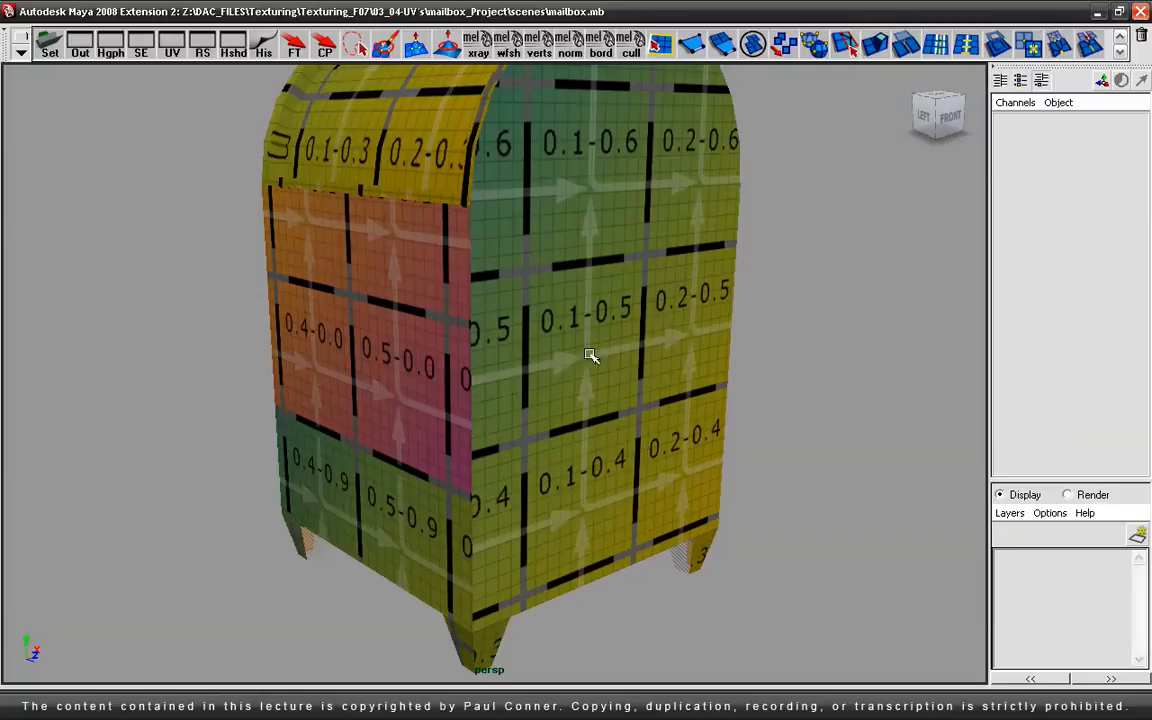
Step: Inspect the checker texture closely along the seams where the curved top meets the walls on both sides of the mailbox
right_click_drag(411, 321, 669, 316, "alt")
middle_click_drag(490, 250, 540, 558, "alt")
right_click_drag(339, 463, 490, 455, "alt")
left_click_drag(500, 452, 502, 422, "alt")
left_click(440, 480)
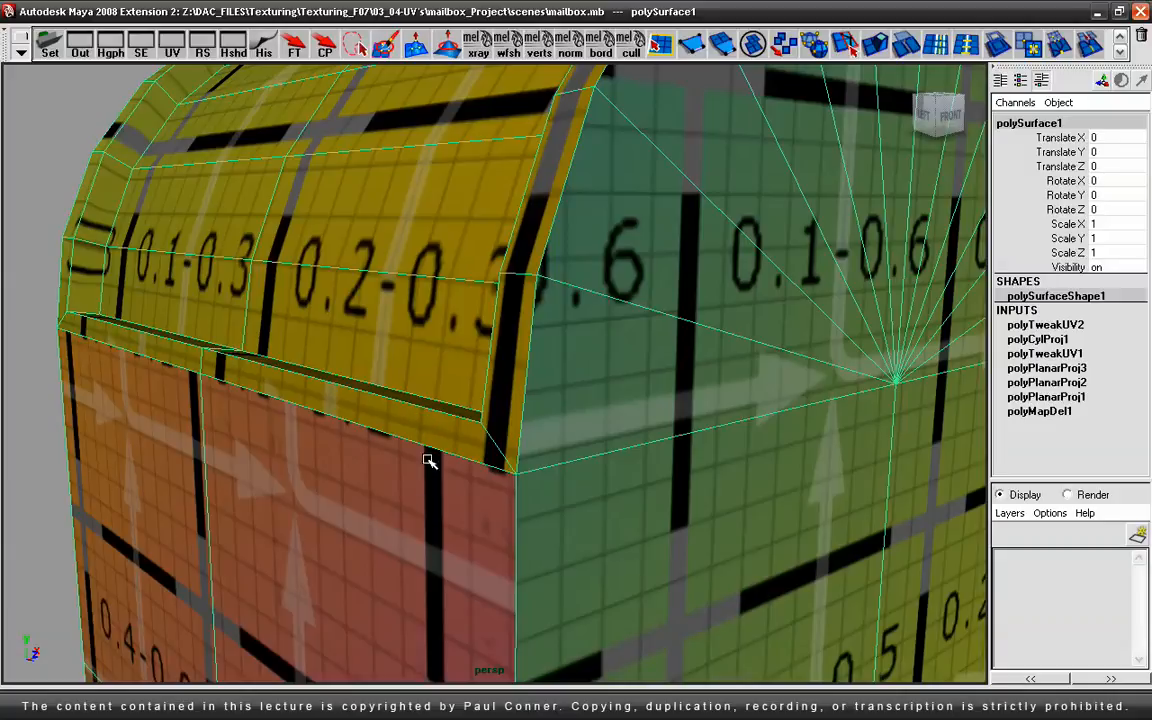
left_click_drag(355, 448, 487, 404, "alt")
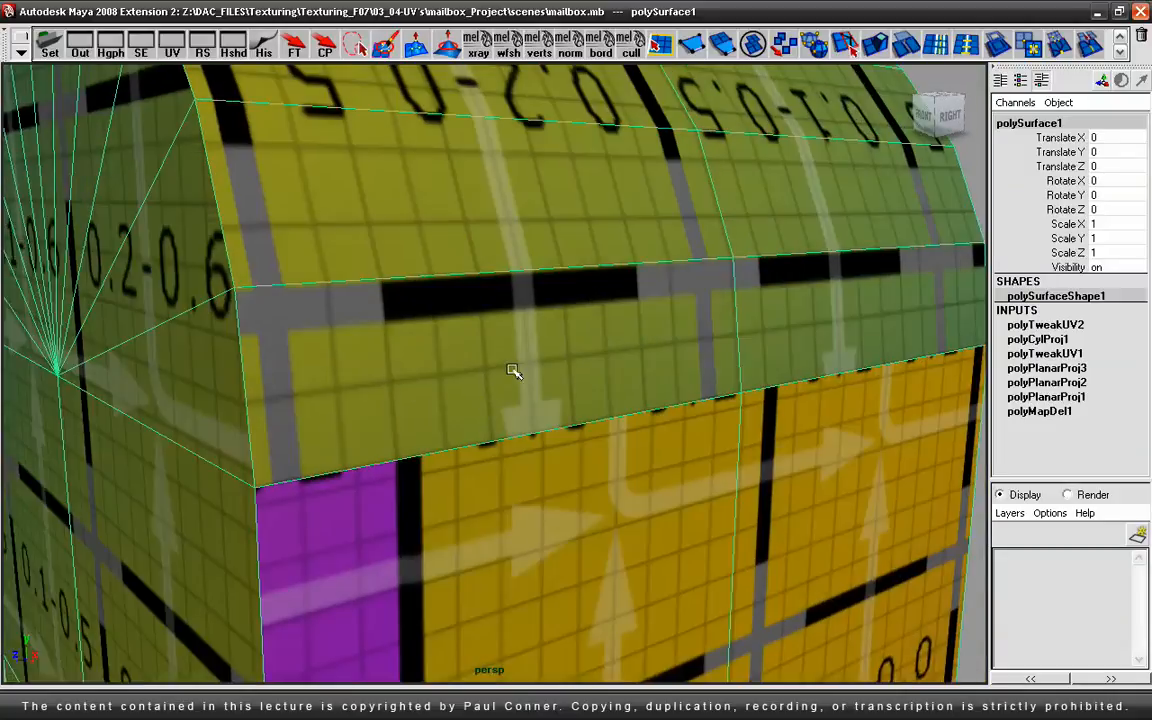
right_click_drag(733, 394, 408, 390, "alt")
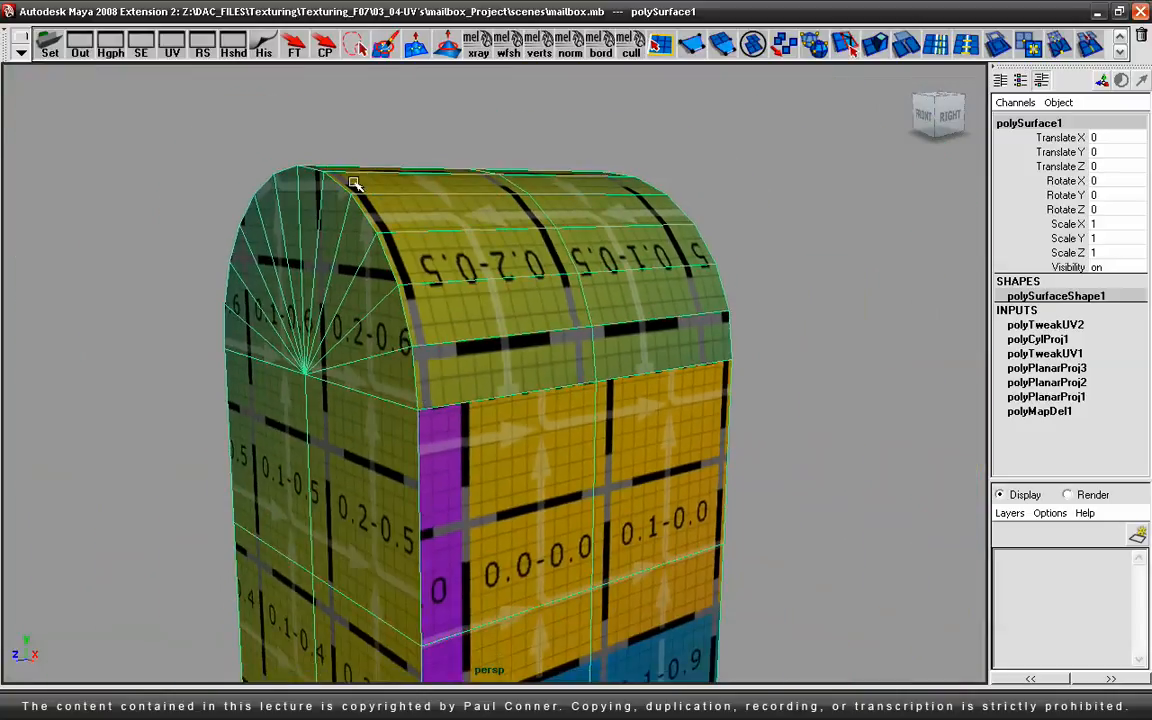
left_click_drag(532, 404, 587, 449, "alt")
Step: Compare the complete set of UV shells with the whole textured mailbox
key("space")
right_click_drag(740, 424, 520, 424, "alt")
middle_click_drag(876, 443, 887, 371, "alt")
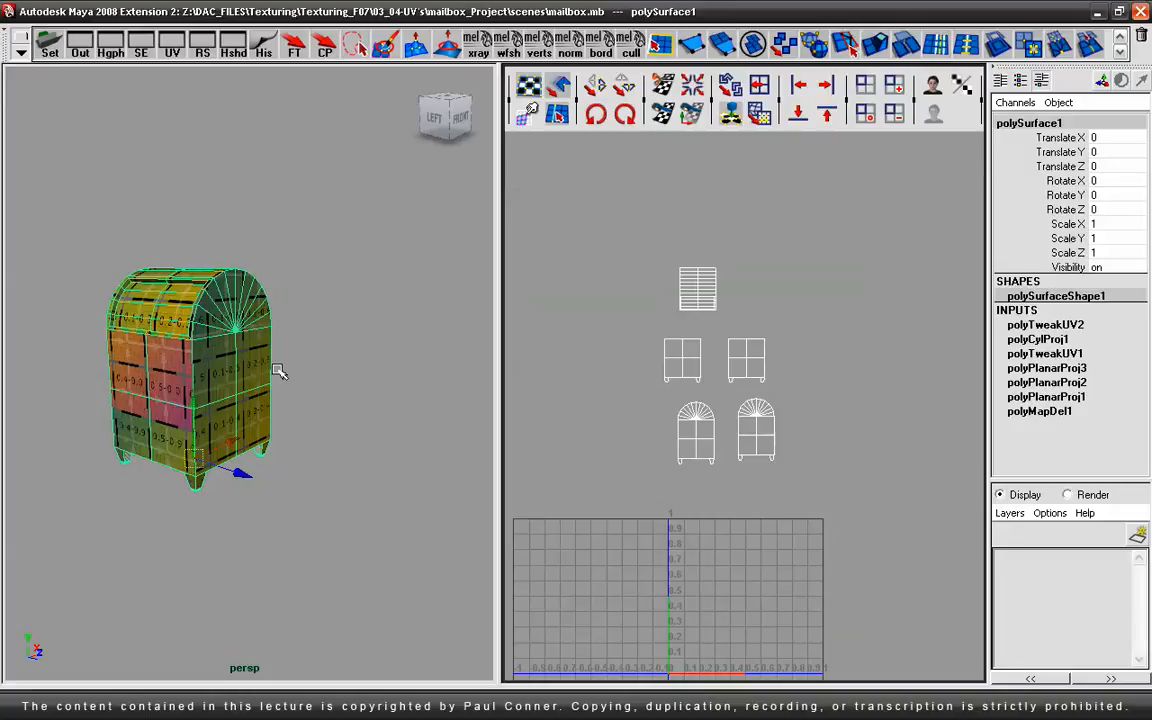
middle_click_drag(290, 290, 337, 345, "alt")
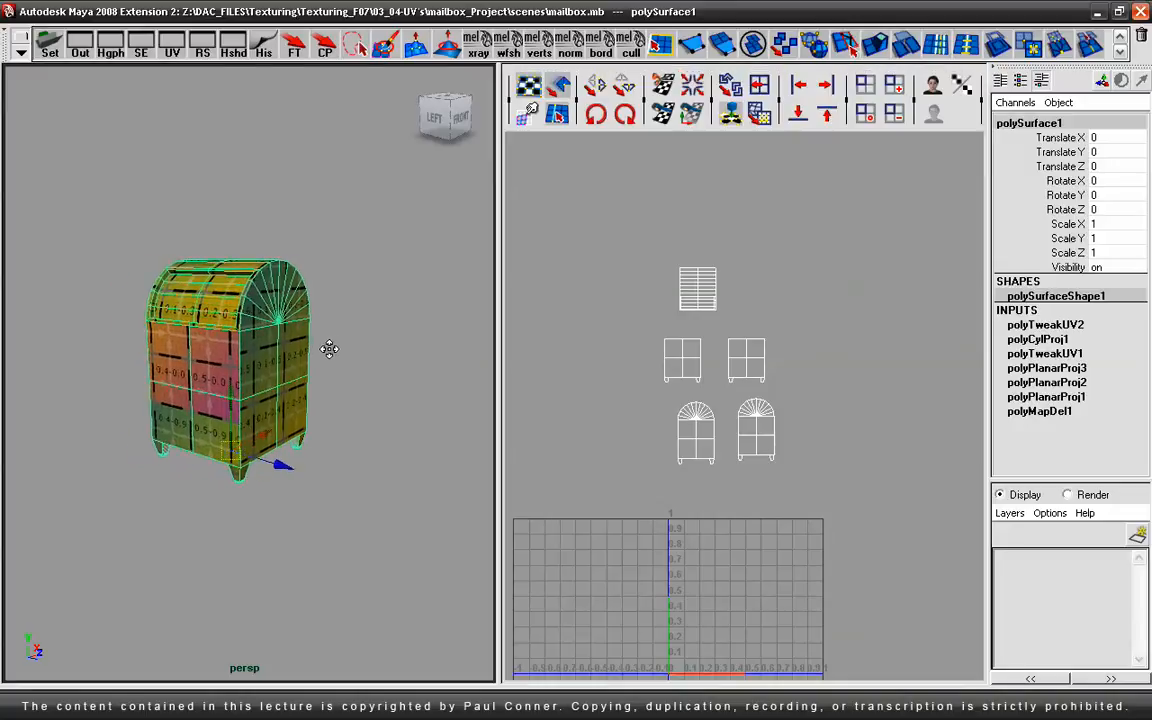
right_click_drag(337, 345, 400, 347, "alt")
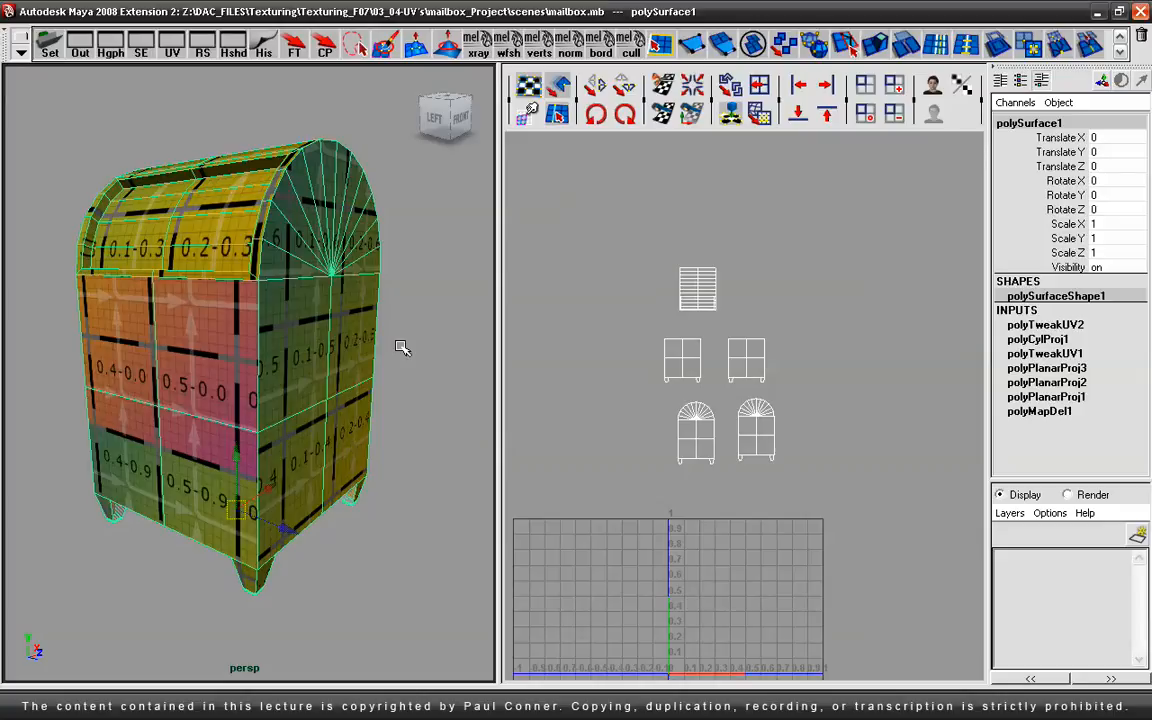
key("space")
right_click_drag(921, 334, 586, 337, "alt")
left_click_drag(586, 337, 504, 345, "alt")
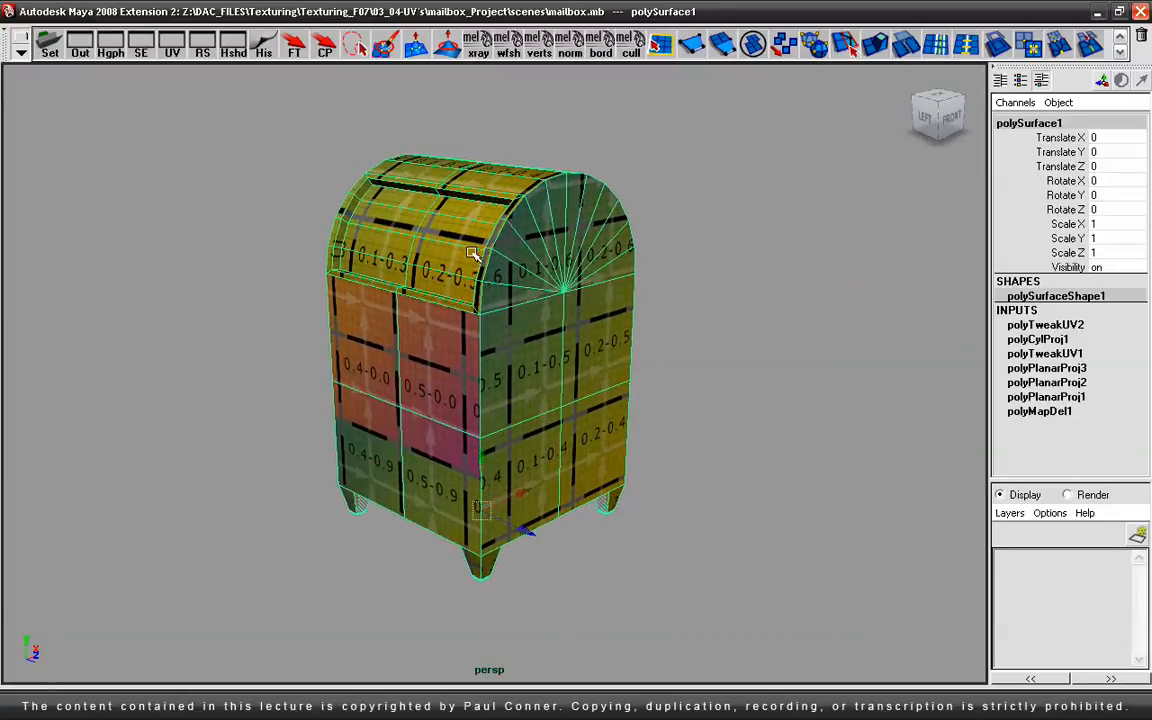
Step: Show the mailbox without its texture and select its nearest vertical corner edges, followed by a seam edge under the curved top
right_click_drag(489, 381, 488, 347)
left_click(484, 350)
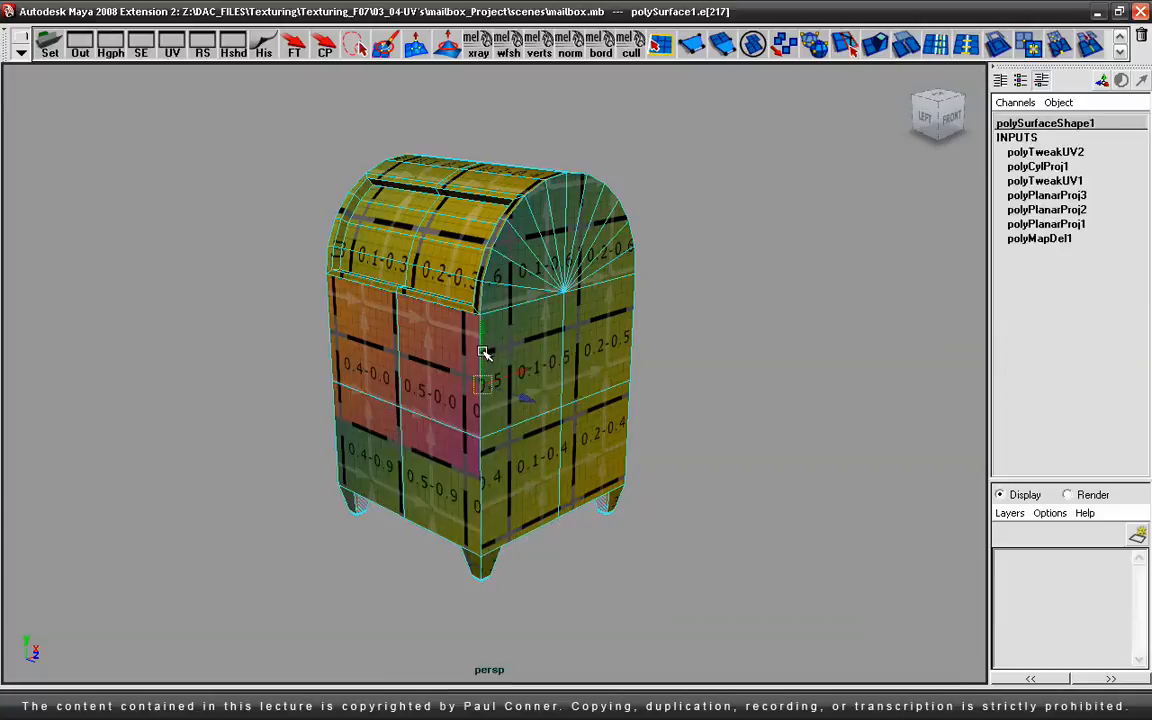
left_click(483, 481, "shift")
key("5")
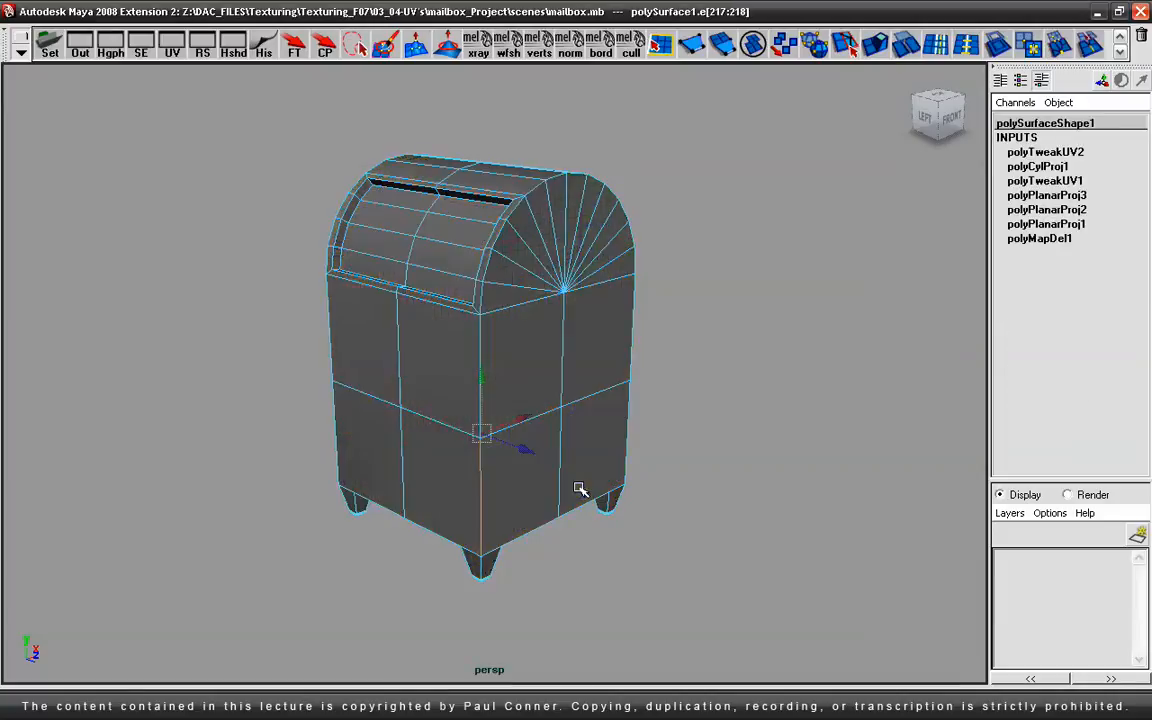
left_click(481, 360)
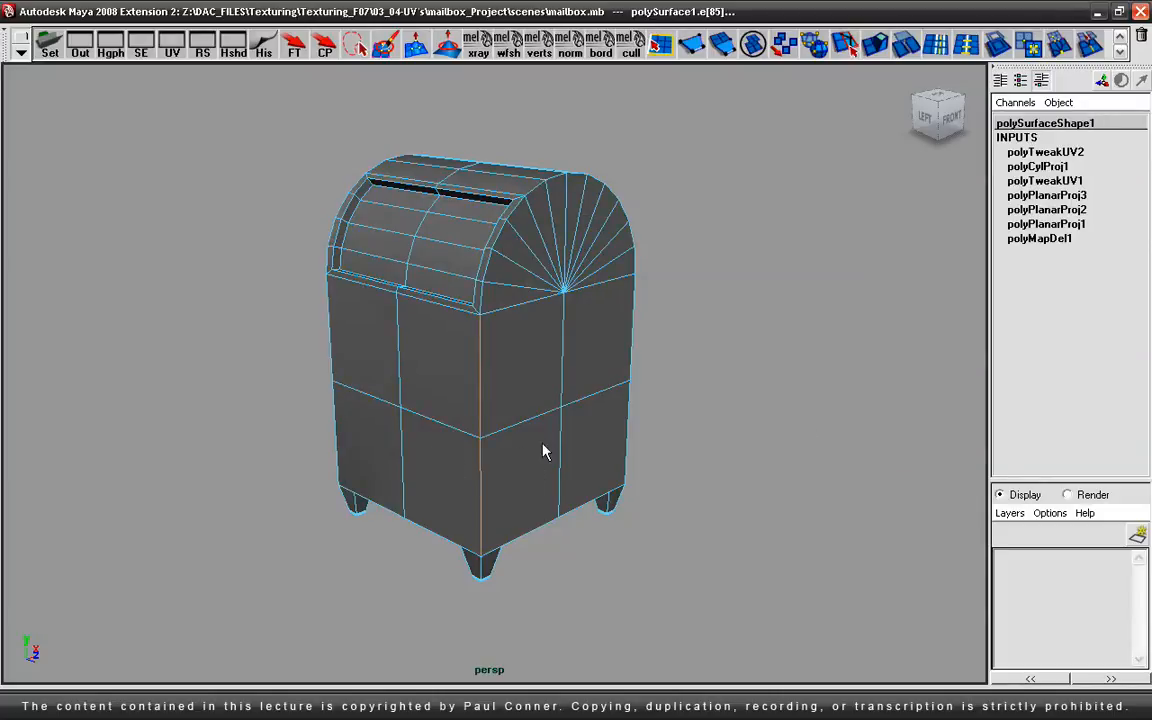
left_click(451, 316)
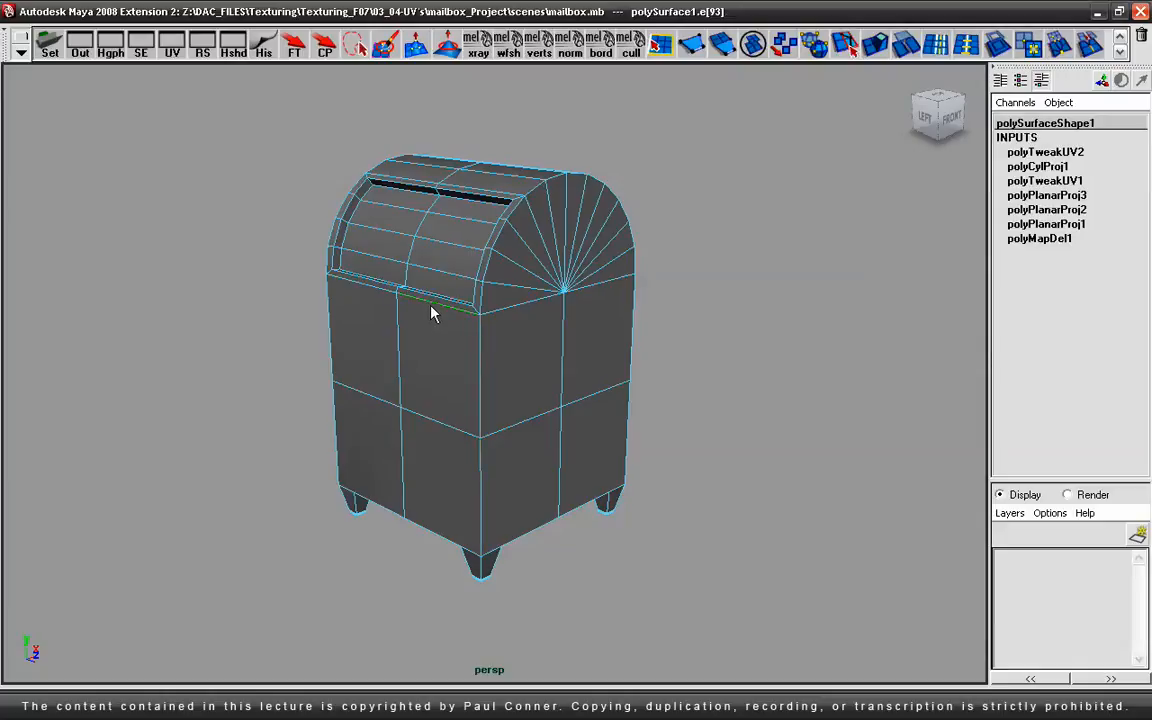
Step: Select the vertical corner edges between the right and back walls and examine the mailbox's possible seams from several sides
left_click_drag(452, 311, 499, 386, "alt")
left_click(443, 262)
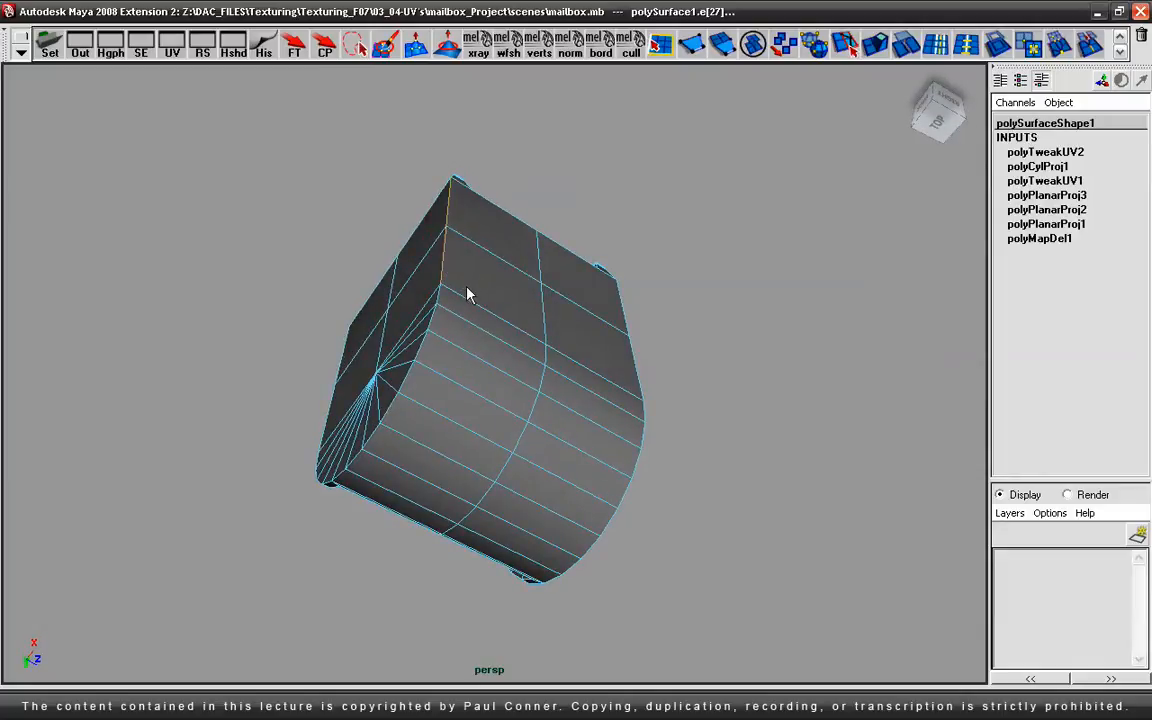
left_click_drag(565, 430, 501, 324, "alt")
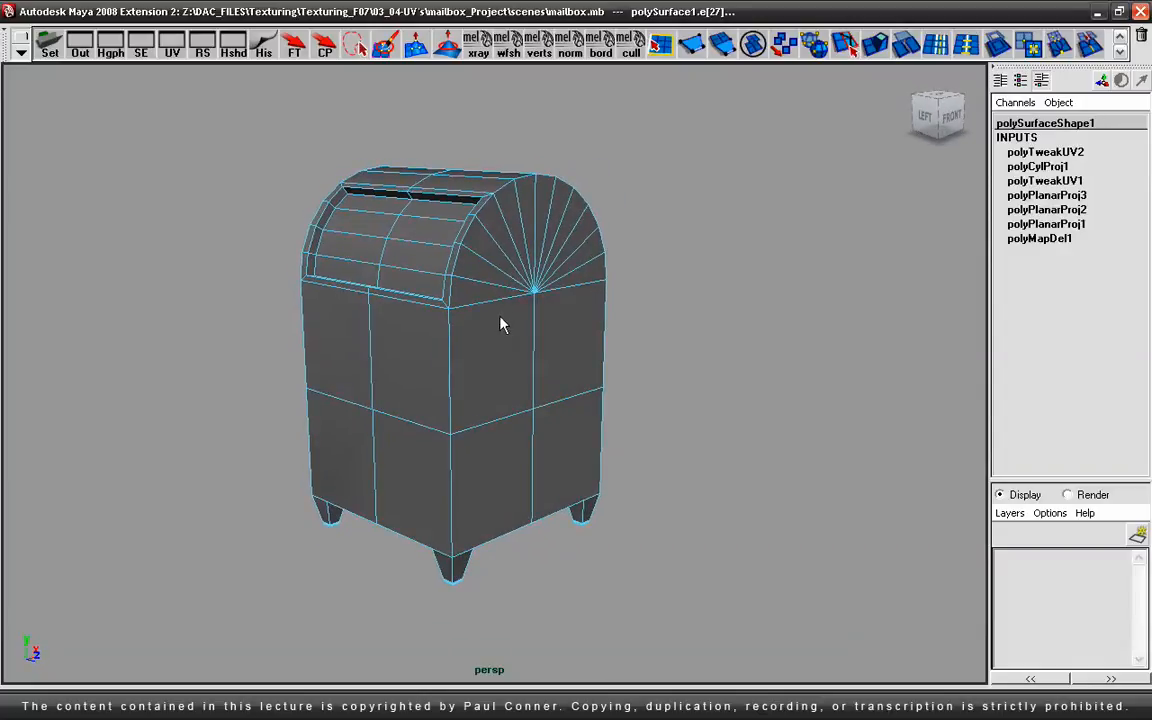
left_click_drag(208, 345, 391, 340, "alt")
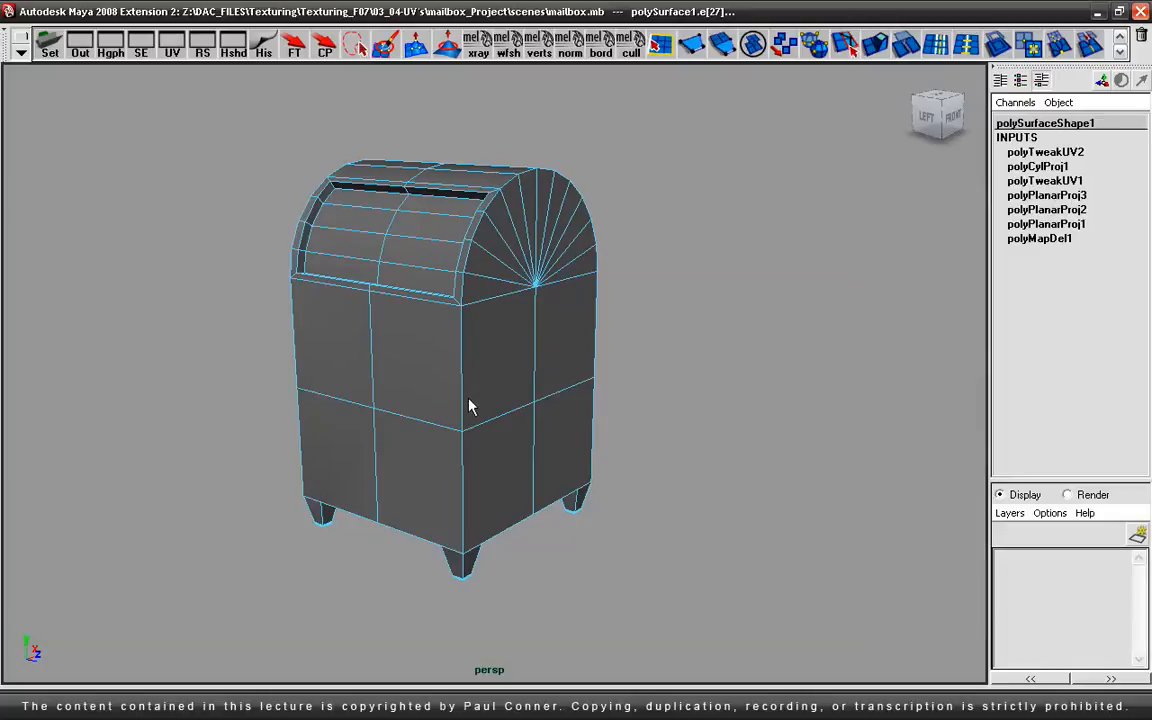
mouse_move(476, 393)
left_mouse_down("alt")
mouse_move(453, 407)
mouse_move(489, 399)
mouse_move(483, 412)
left_mouse_up("alt")
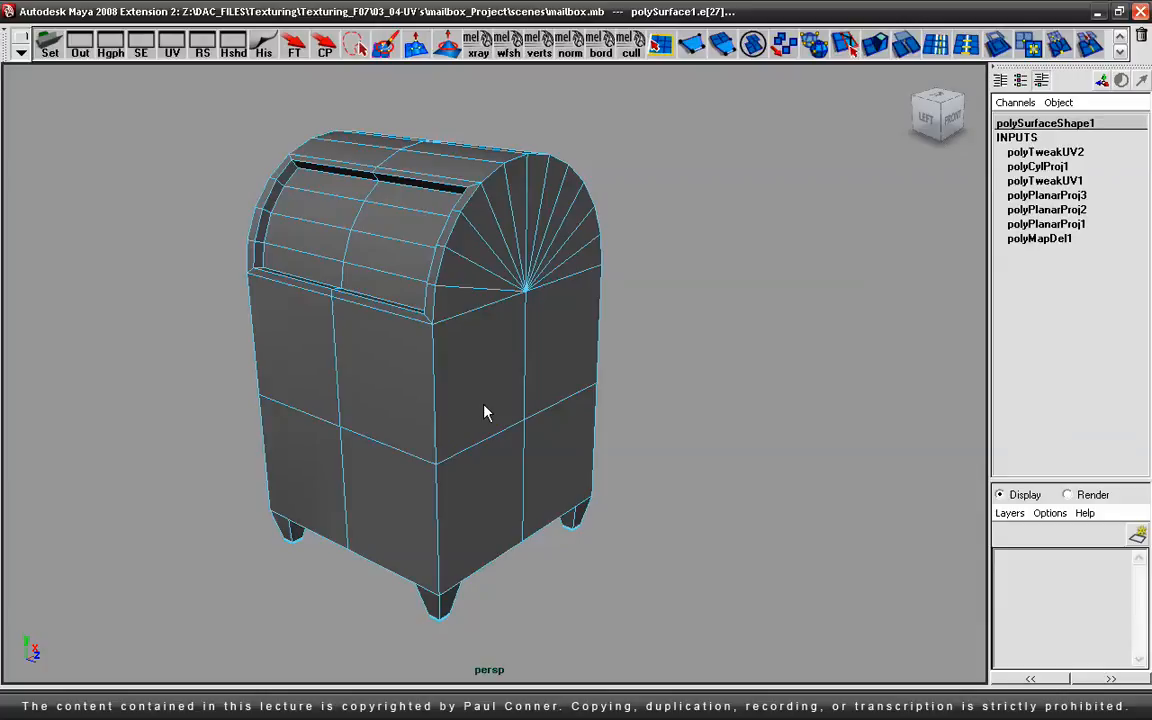
left_click_drag(327, 206, 715, 198, "alt")
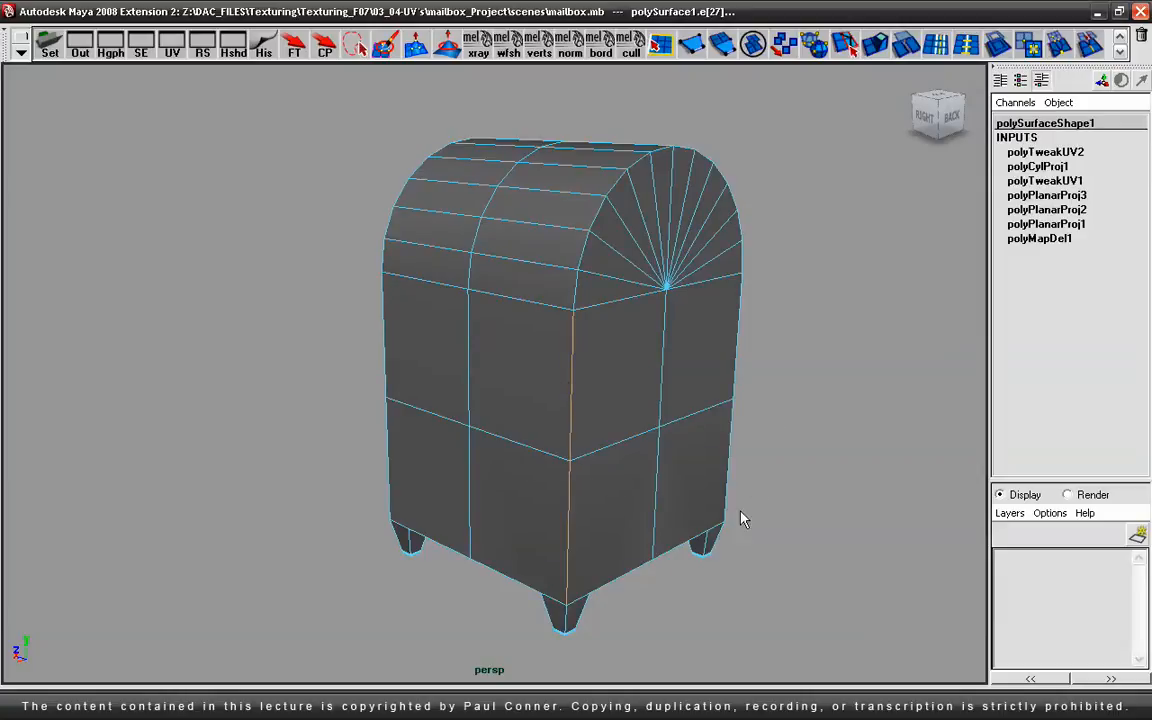
left_click_drag(679, 352, 306, 344, "alt")
right_click_drag(321, 336, 363, 340, "alt")
middle_click_drag(411, 327, 411, 313, "alt")
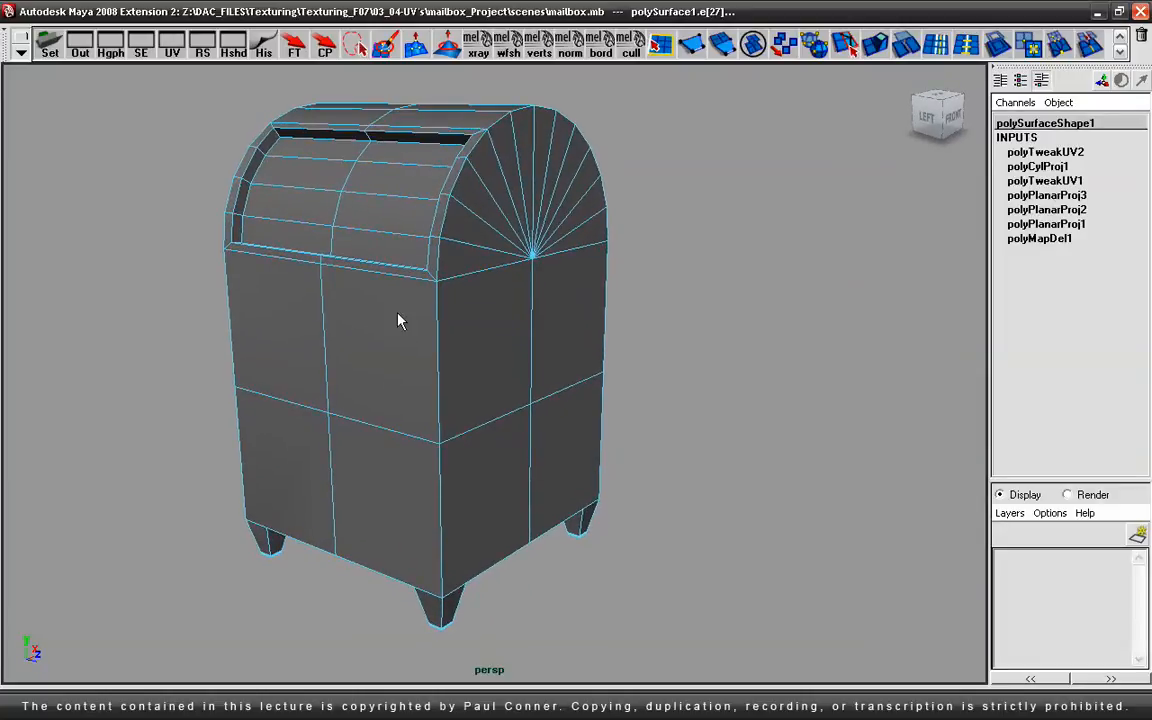
left_click_drag(447, 355, 495, 338, "alt")
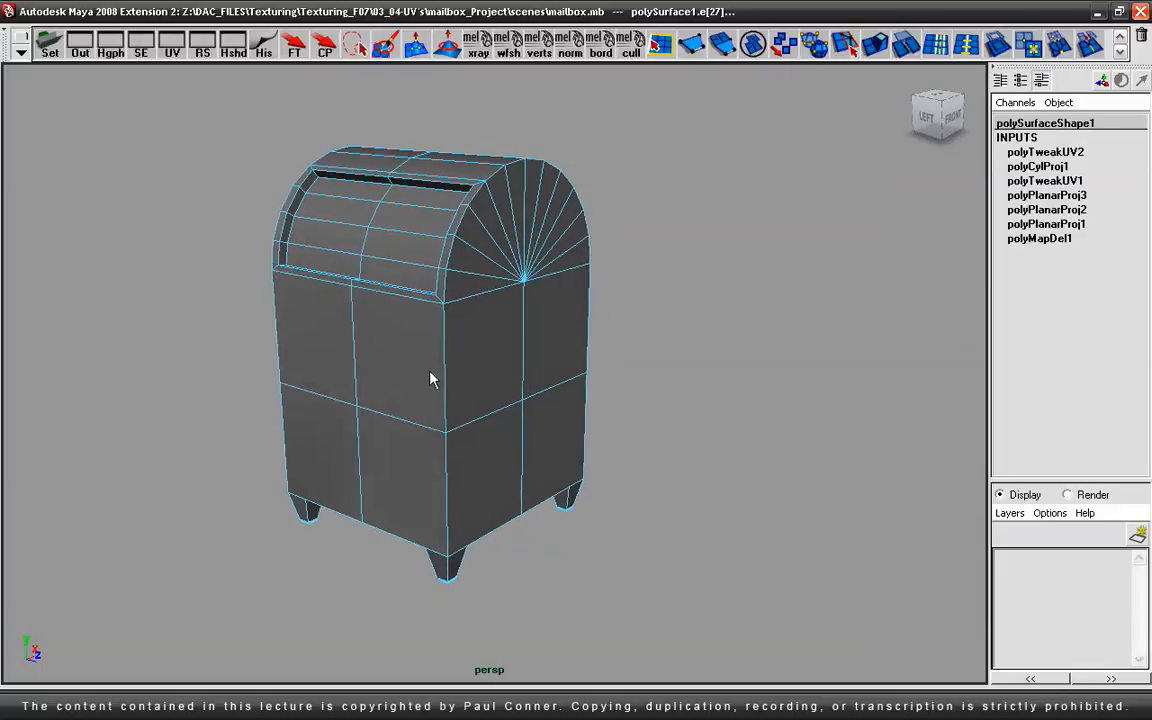
Step: Select the two seam edges below the curved top and the adjoining vertical corner edges, and locate them in the UV layout
left_click(401, 295)
left_click(331, 281, "shift")
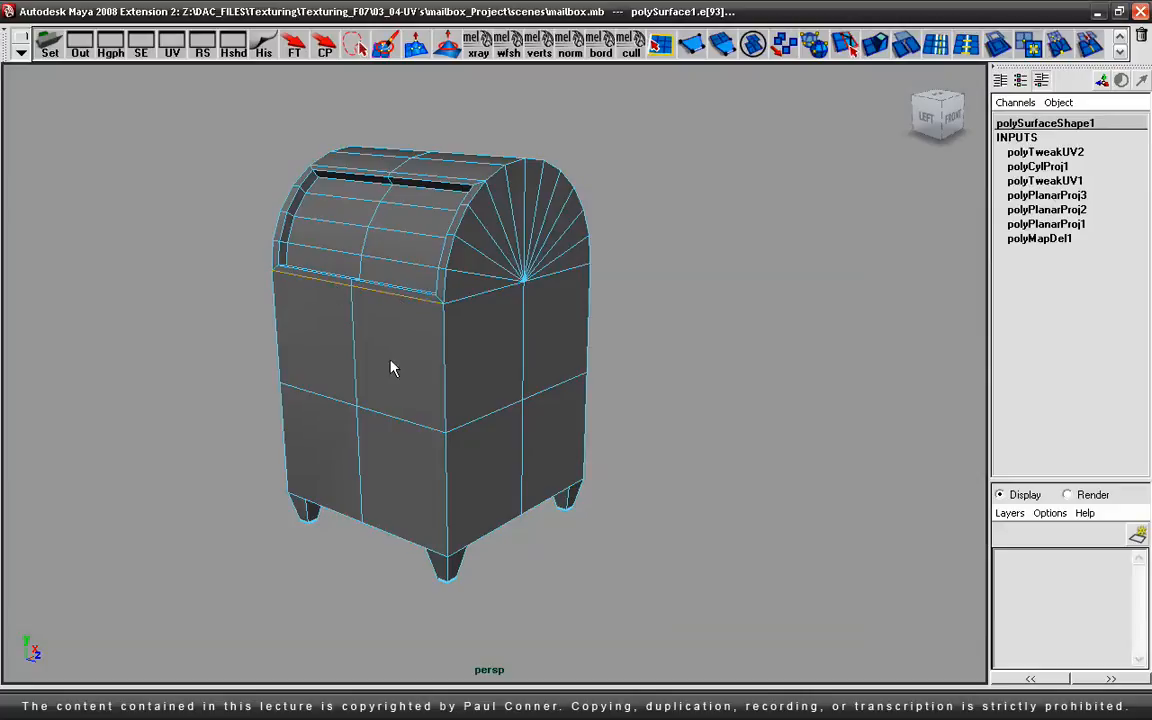
left_click(445, 372, "shift")
left_click(448, 465, "shift")
key("space")
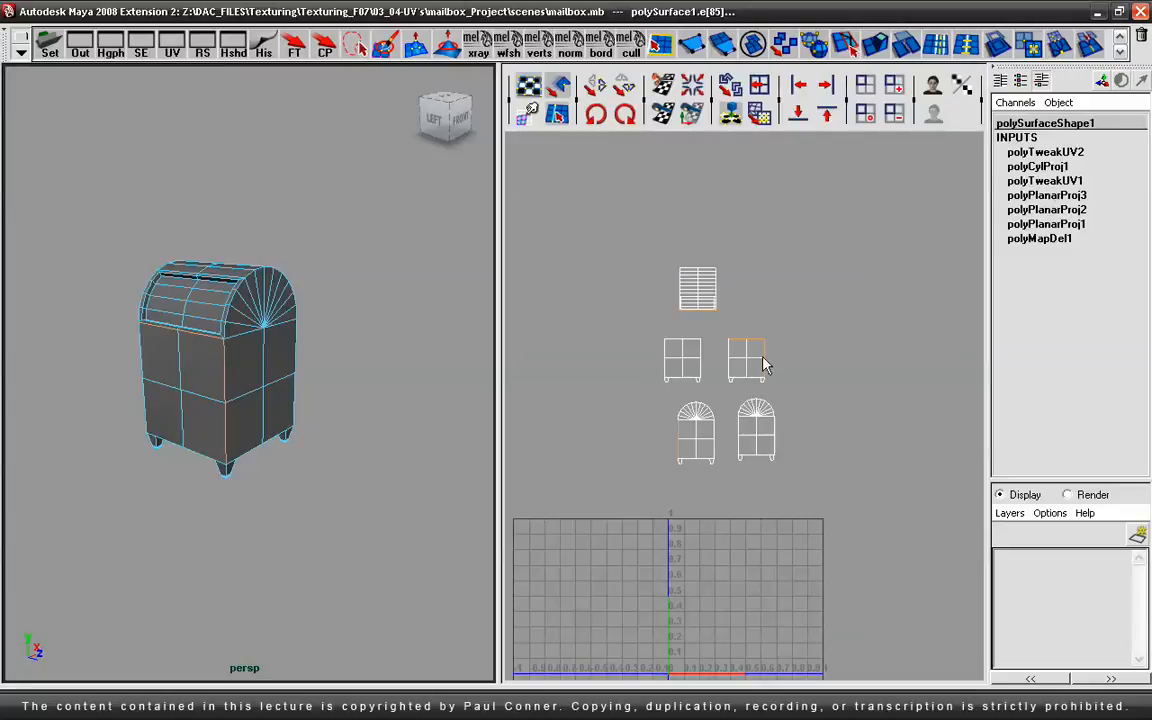
scroll(666, 363, "up", 4)
scroll(718, 394, "up", 2)
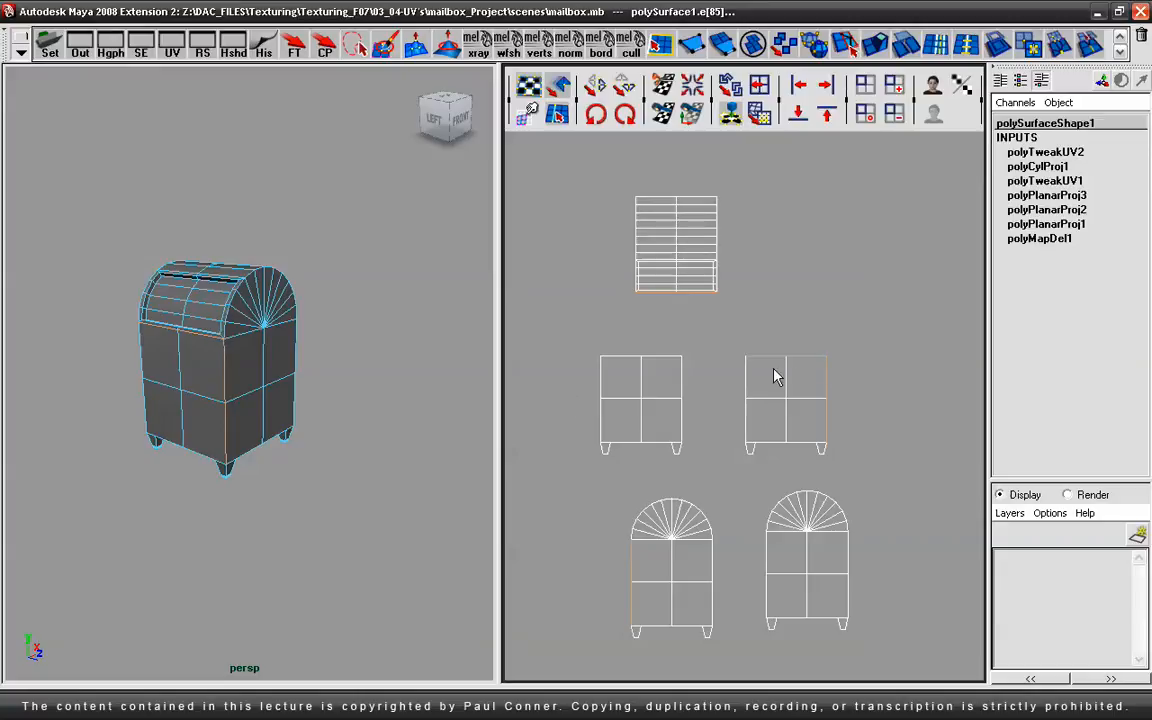
scroll(690, 420, "up", 3)
Step: Maximize the UV layout and select the edges shared by the curved top's shell and the wall beneath its opening
key("space")
middle_click_drag(318, 341, 743, 578, "alt")
right_click_drag(641, 502, 646, 467)
left_click_drag(649, 488, 615, 557)
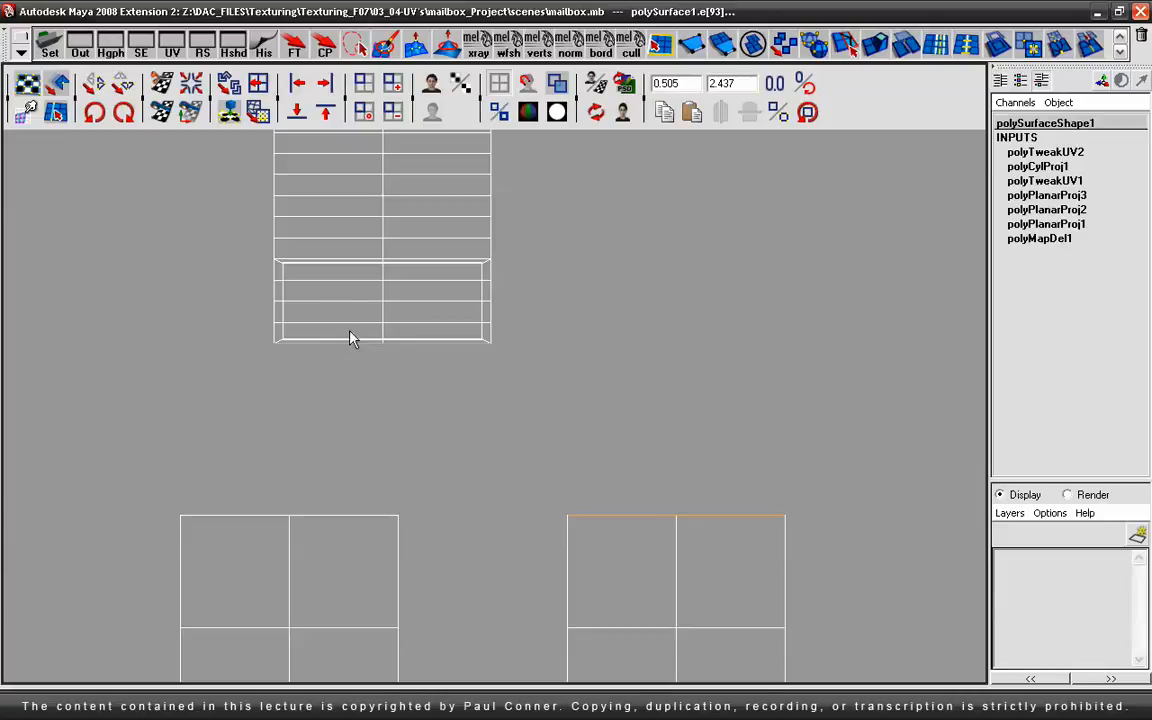
left_click(190, 113)
right_click_drag(697, 342, 373, 311, "alt")
middle_click_drag(517, 303, 509, 309, "alt")
left_click(648, 488)
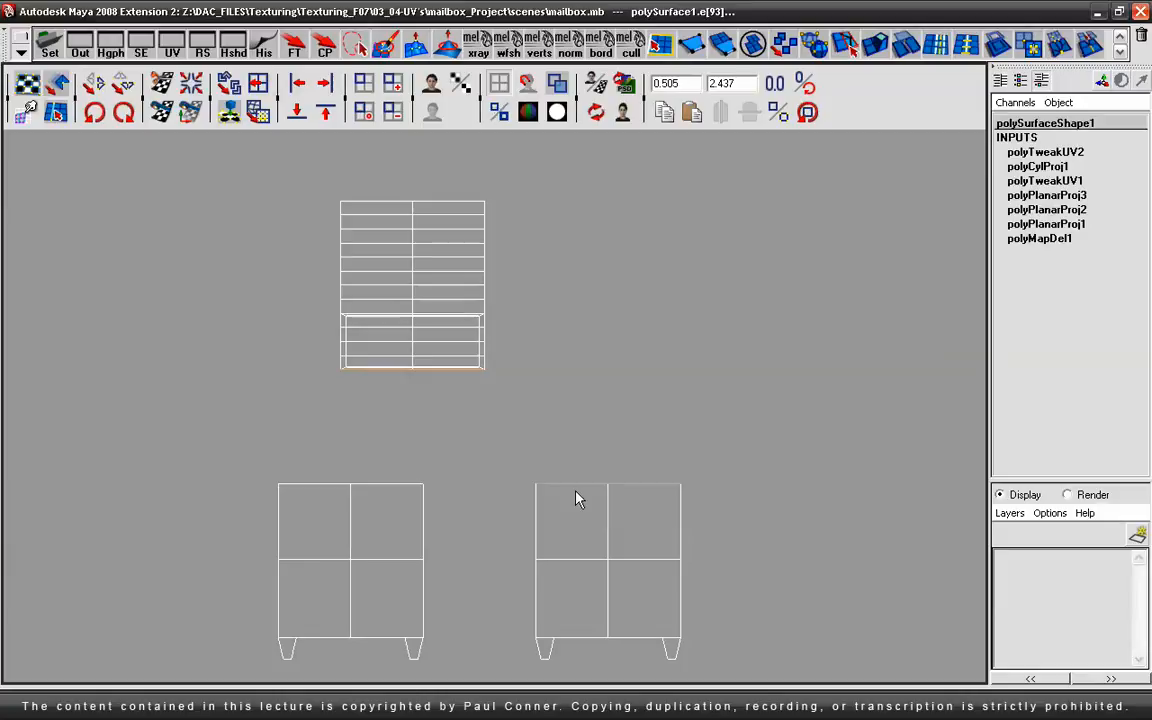
Step: Briefly highlight the texture borders and try Move and Sew UVs on the selected shared edges
left_click(501, 112)
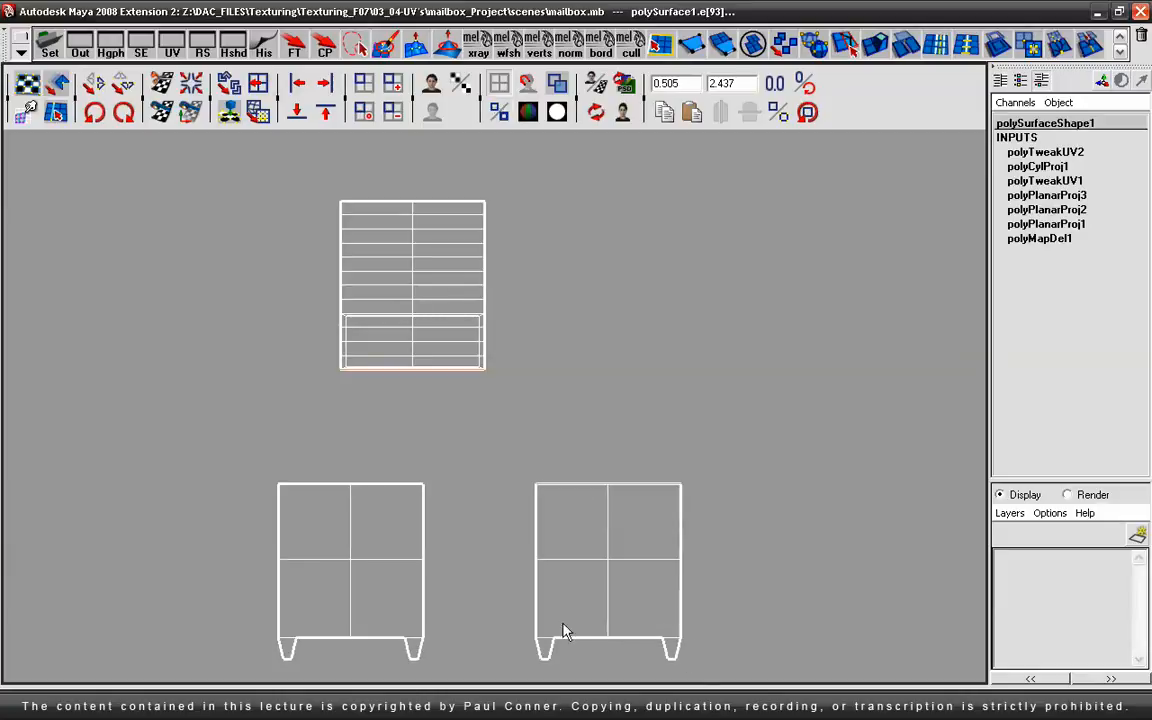
left_click(500, 113)
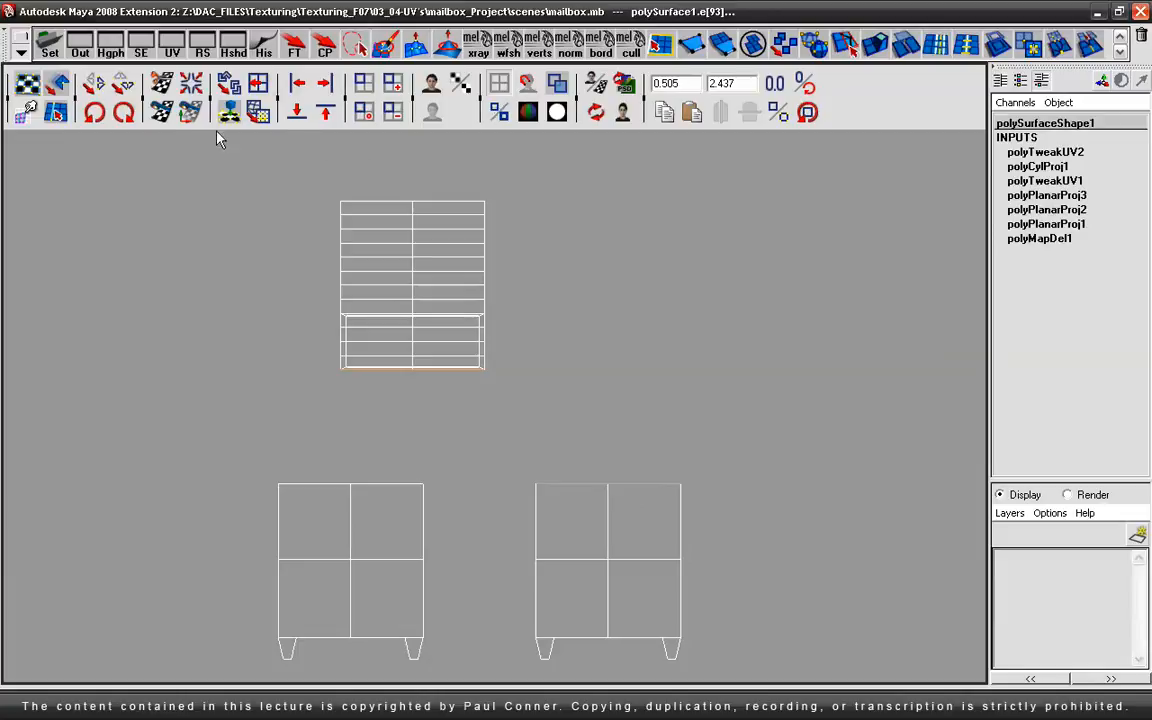
left_click(194, 117)
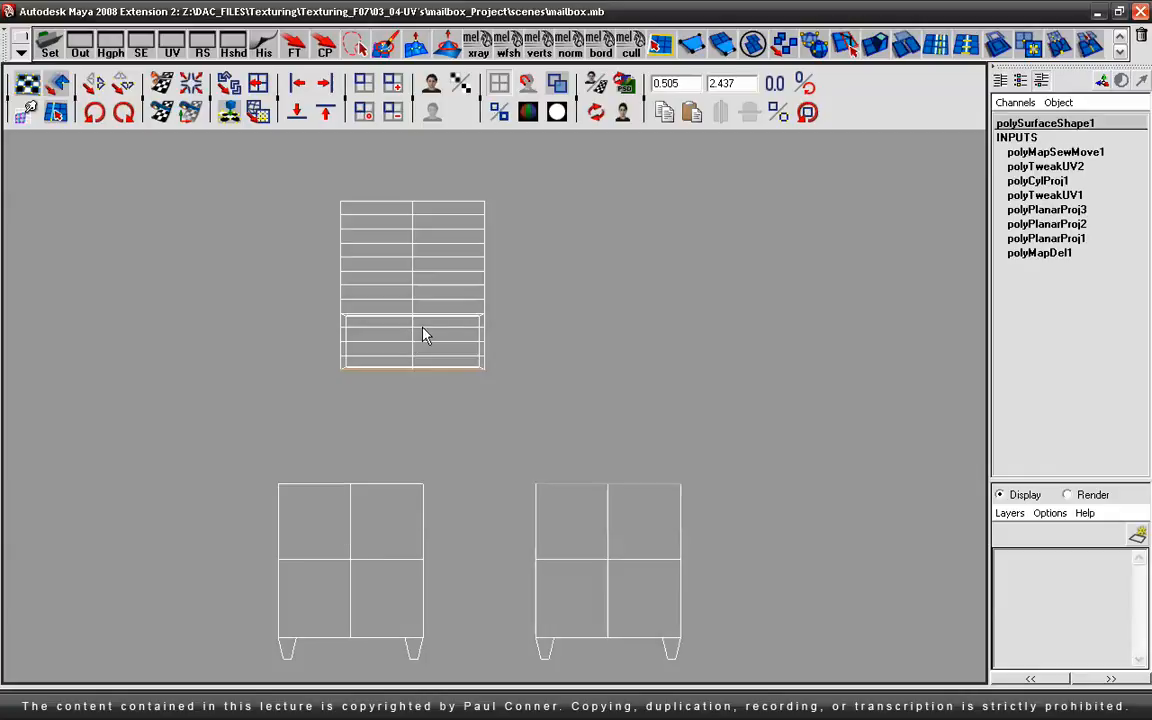
key("ctrl+z")
Step: Select all UVs of the curved top's shell and move it just above the matching wall's shell, slightly offset sideways
right_click(409, 272)
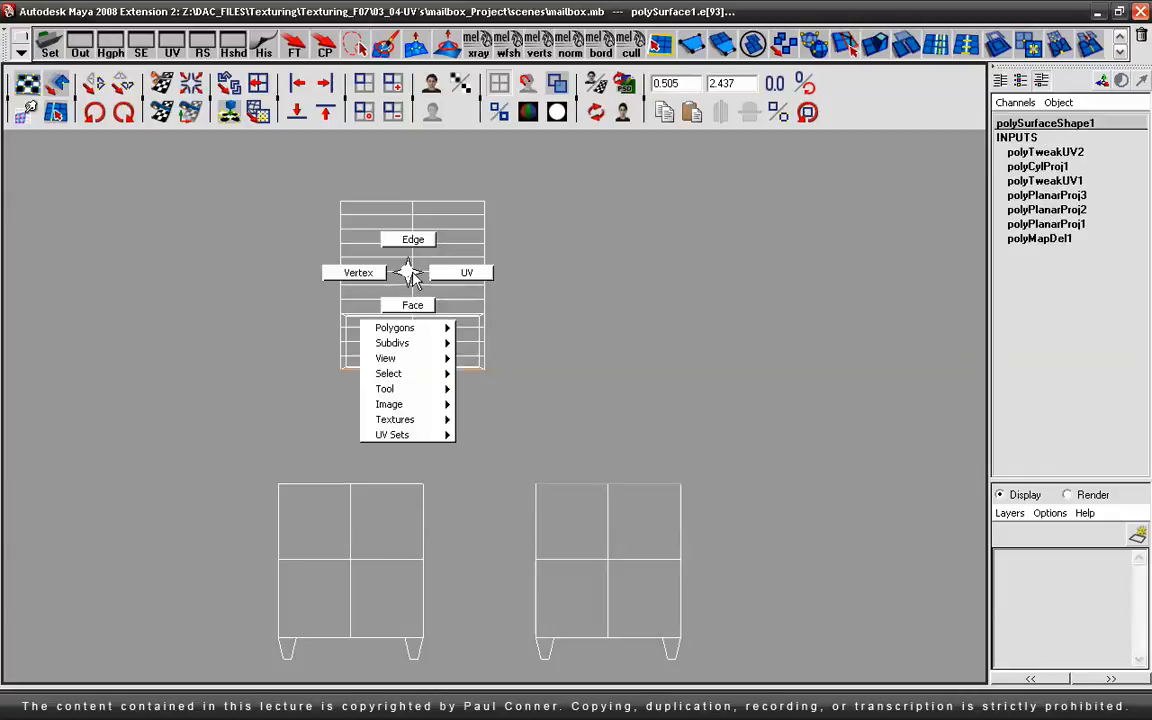
right_click_drag(409, 272, 480, 273)
left_click_drag(298, 185, 527, 388)
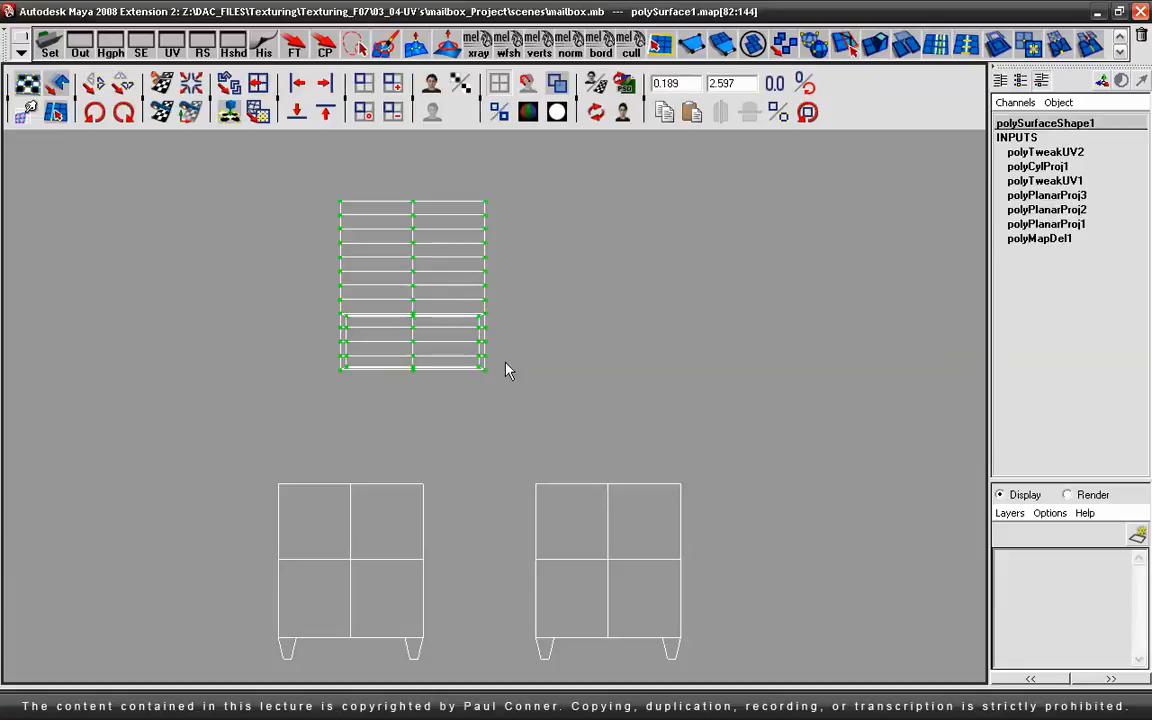
key("w")
left_click_drag(416, 287, 614, 397)
right_click_drag(425, 343, 694, 408, "alt")
middle_click_drag(616, 440, 401, 357, "alt")
right_click_drag(401, 357, 684, 364, "alt")
middle_click_drag(510, 350, 563, 412, "alt")
left_click_drag(481, 319, 538, 309)
Step: Select the wall shell's two upper edges facing the curved top's shell
middle_click_drag(496, 391, 519, 306, "alt")
right_click_drag(519, 306, 805, 303, "alt")
middle_click_drag(533, 302, 500, 293, "alt")
right_click(388, 465)
left_click(393, 431)
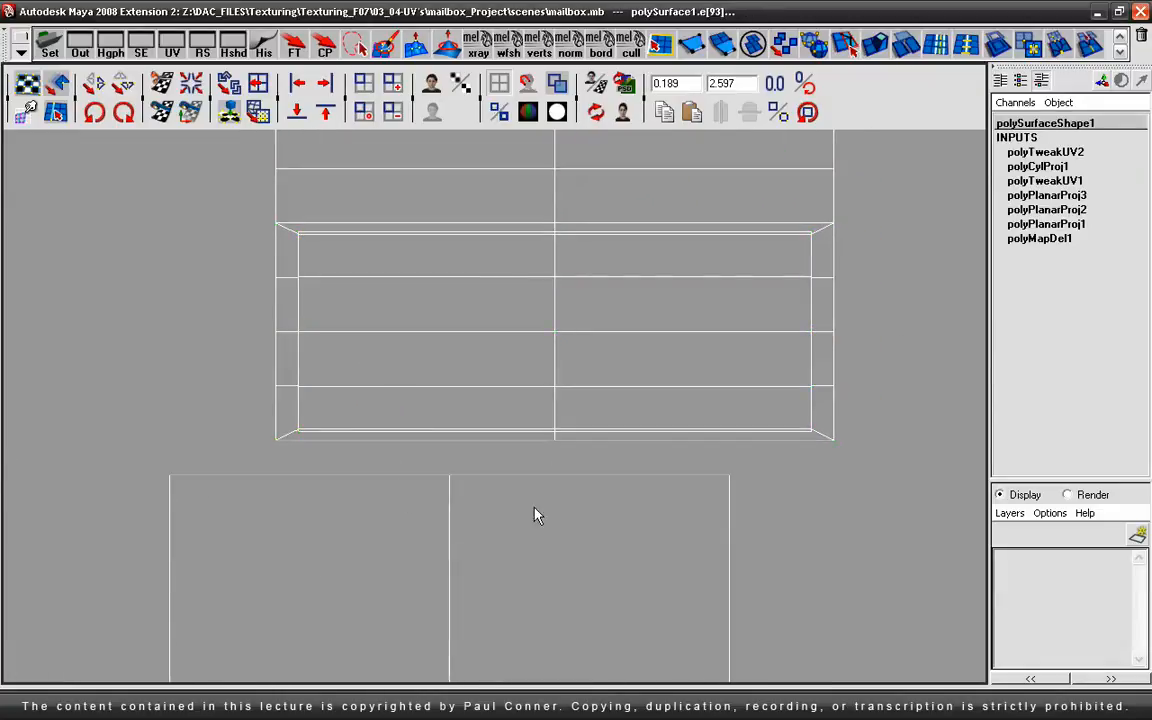
Step: Try Sew UVs on the selected shared edges while leaving both shells where they are
left_click(163, 118)
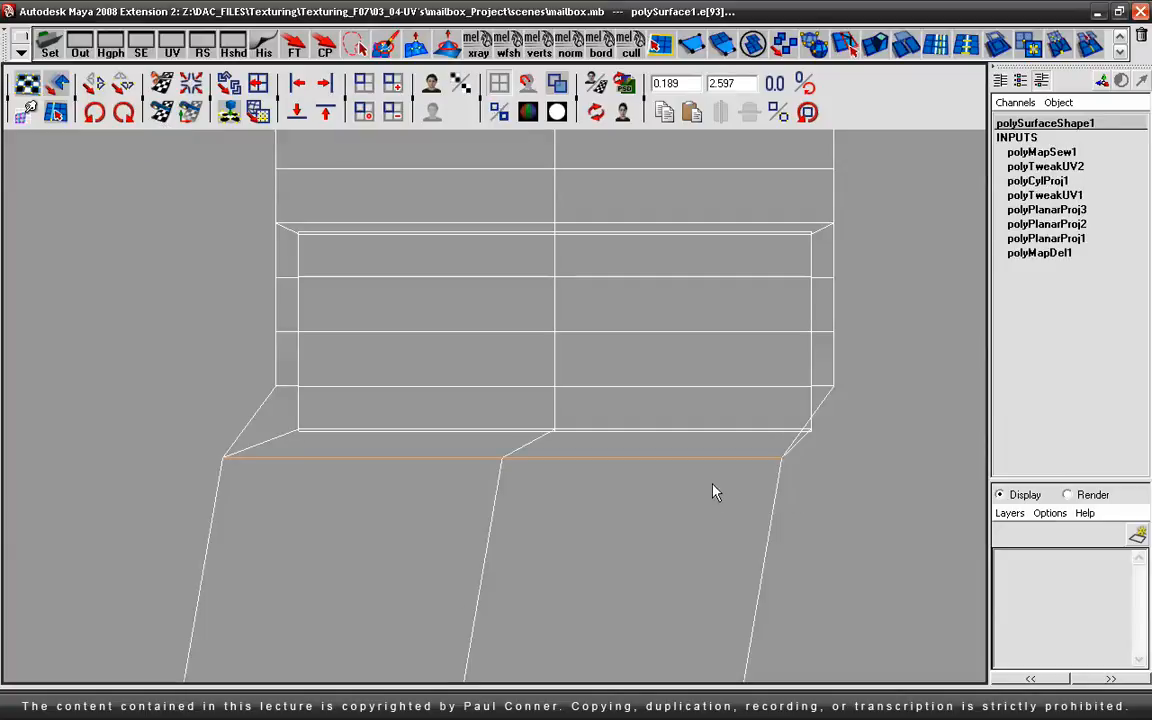
key("ctrl+z")
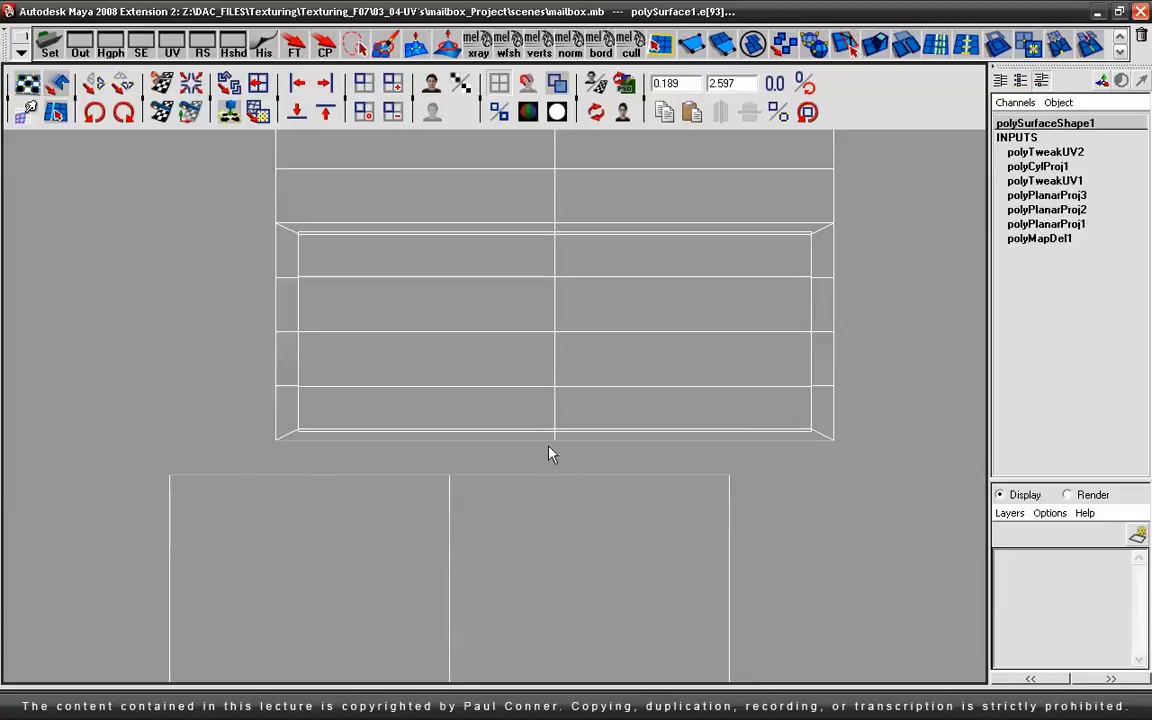
left_click(163, 113)
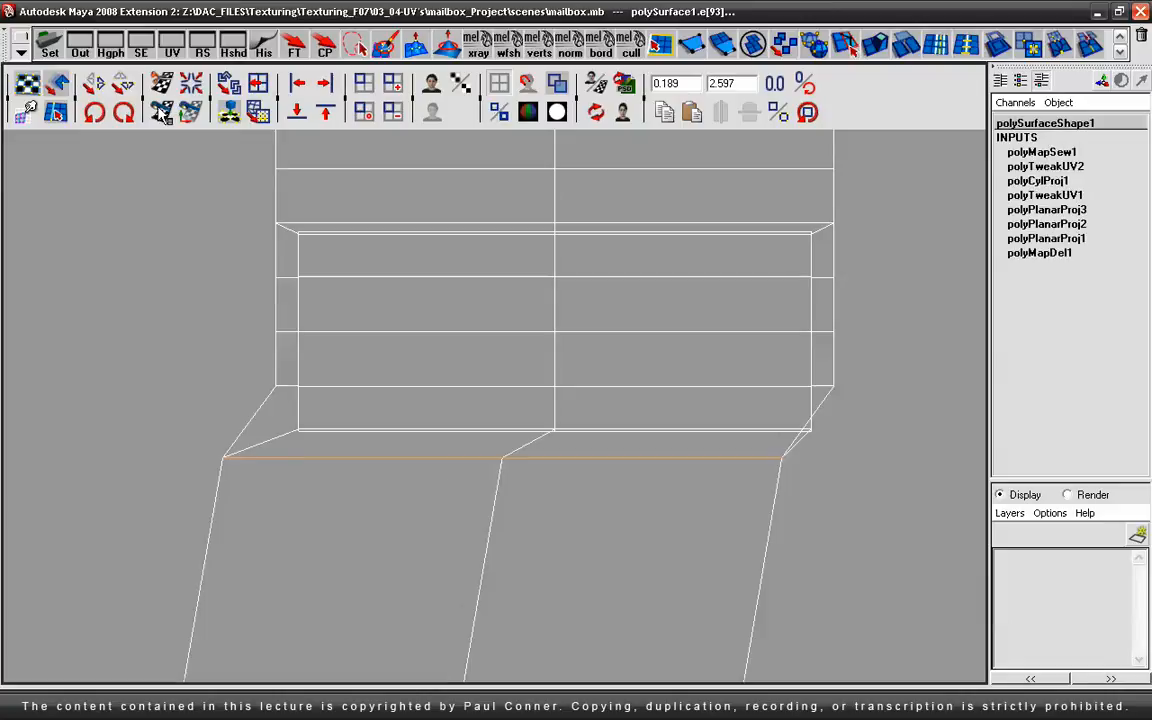
key("ctrl+z")
right_click_drag(787, 320, 190, 332, "alt")
right_click_drag(679, 351, 604, 347, "alt")
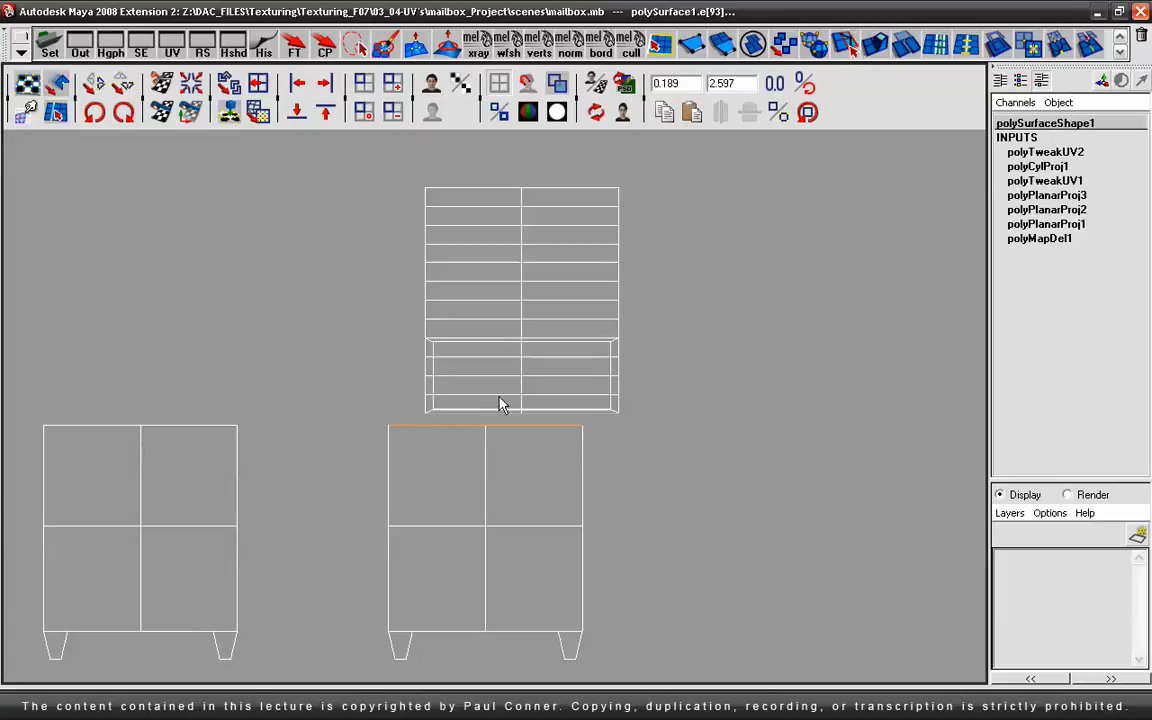
left_click(152, 107)
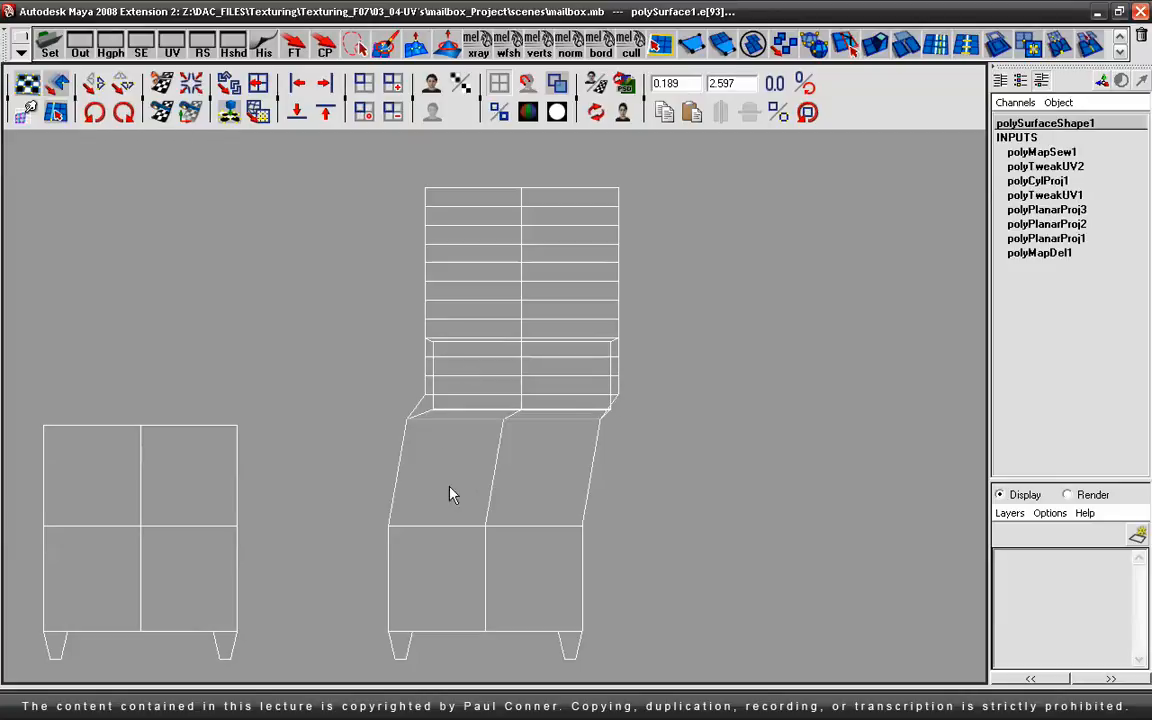
key("ctrl+z")
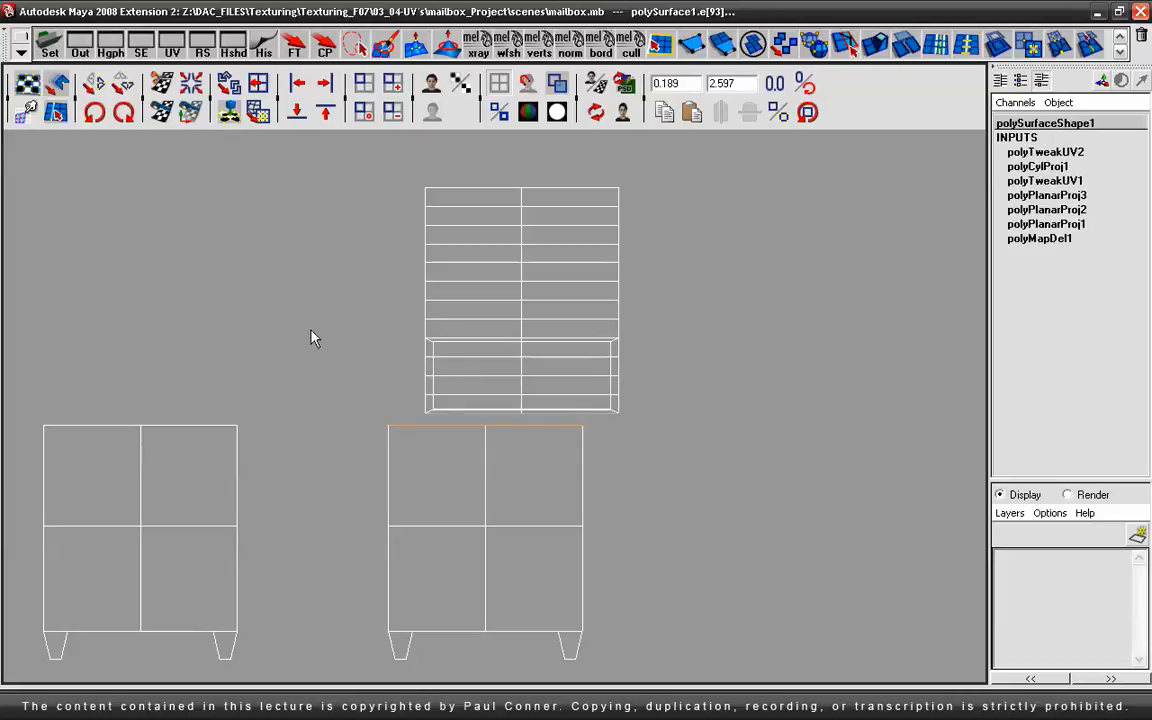
Step: Join the curved top's shell to the matching wall's shell with Move and Sew UVs
left_click(187, 116)
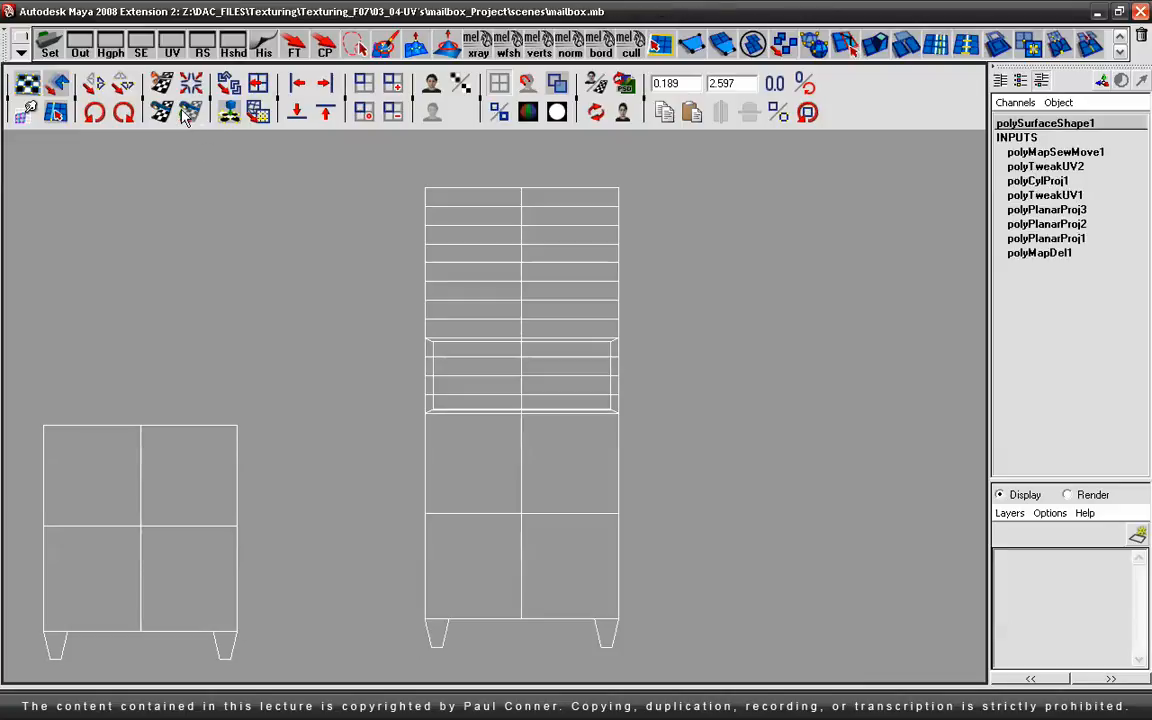
middle_click_drag(280, 473, 525, 407, "alt")
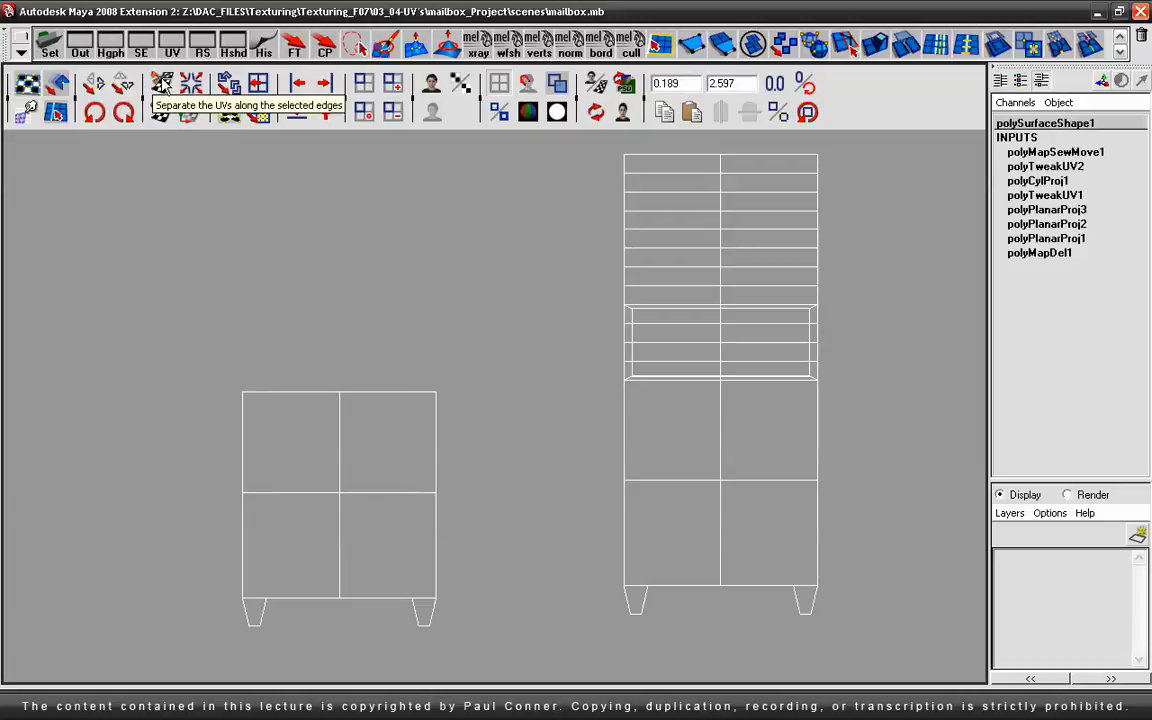
Step: Cut the separate wall's UV shell along its horizontal middle edges
right_click(378, 491)
right_click_drag(378, 491, 378, 466)
left_click(287, 489)
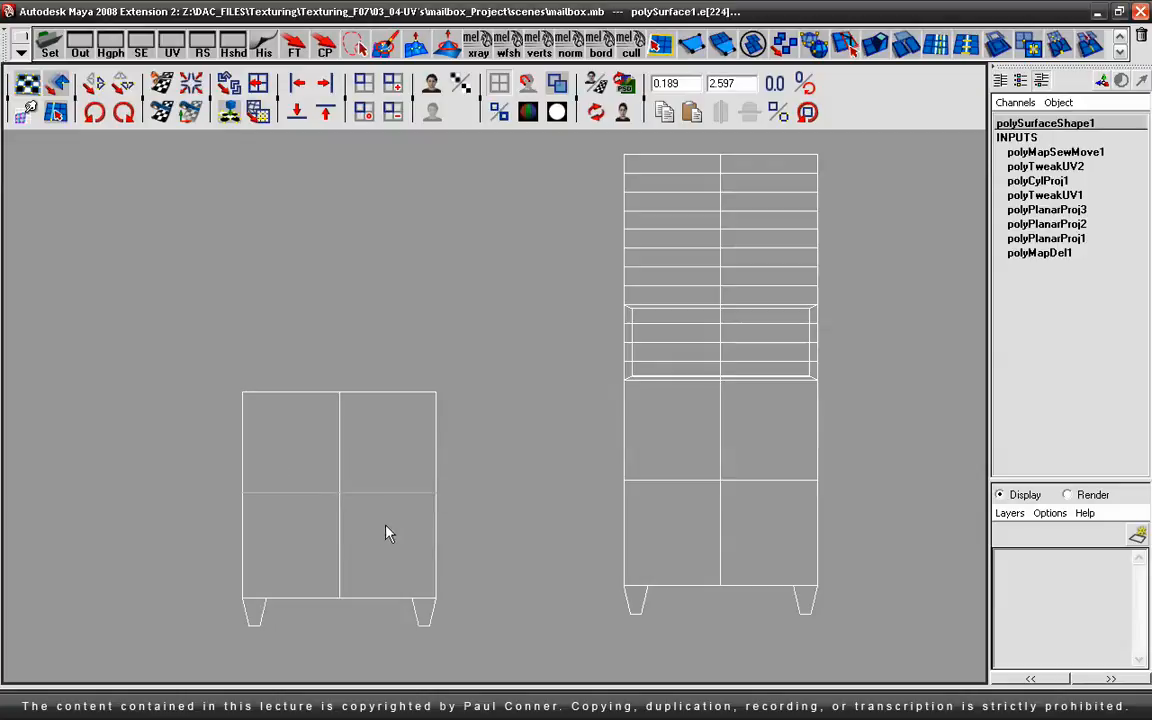
left_click(162, 85)
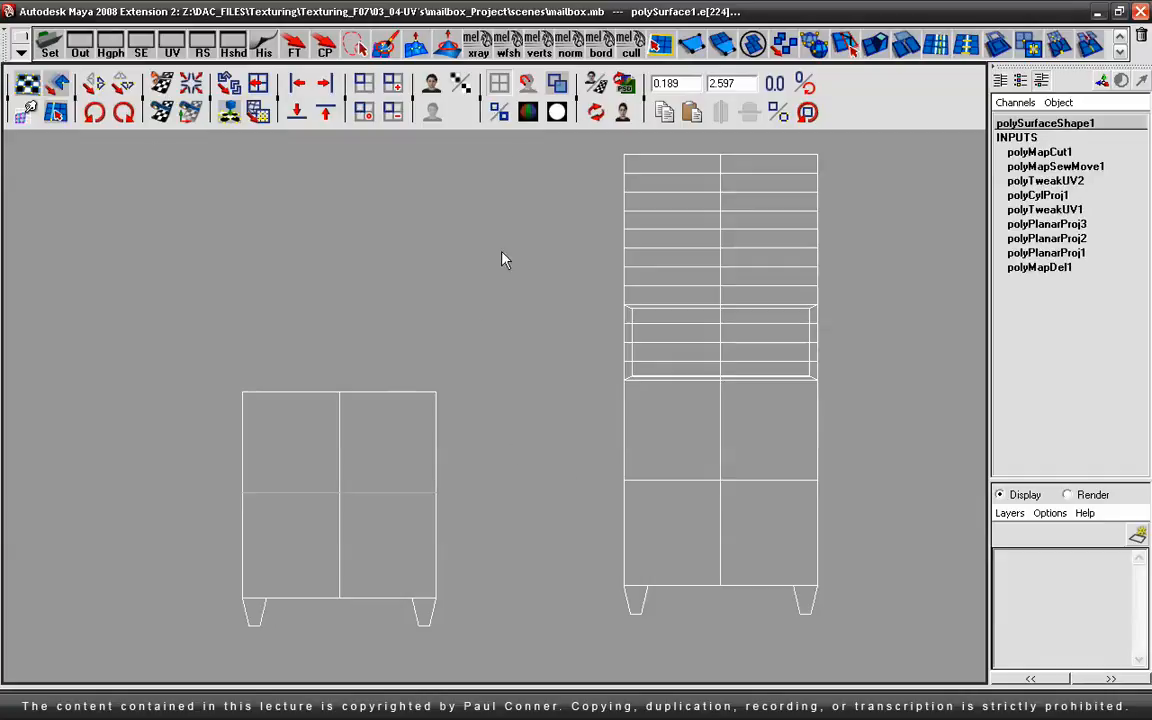
Step: Highlight the texture borders of all UV shells and clear the edge selection
left_click(499, 116)
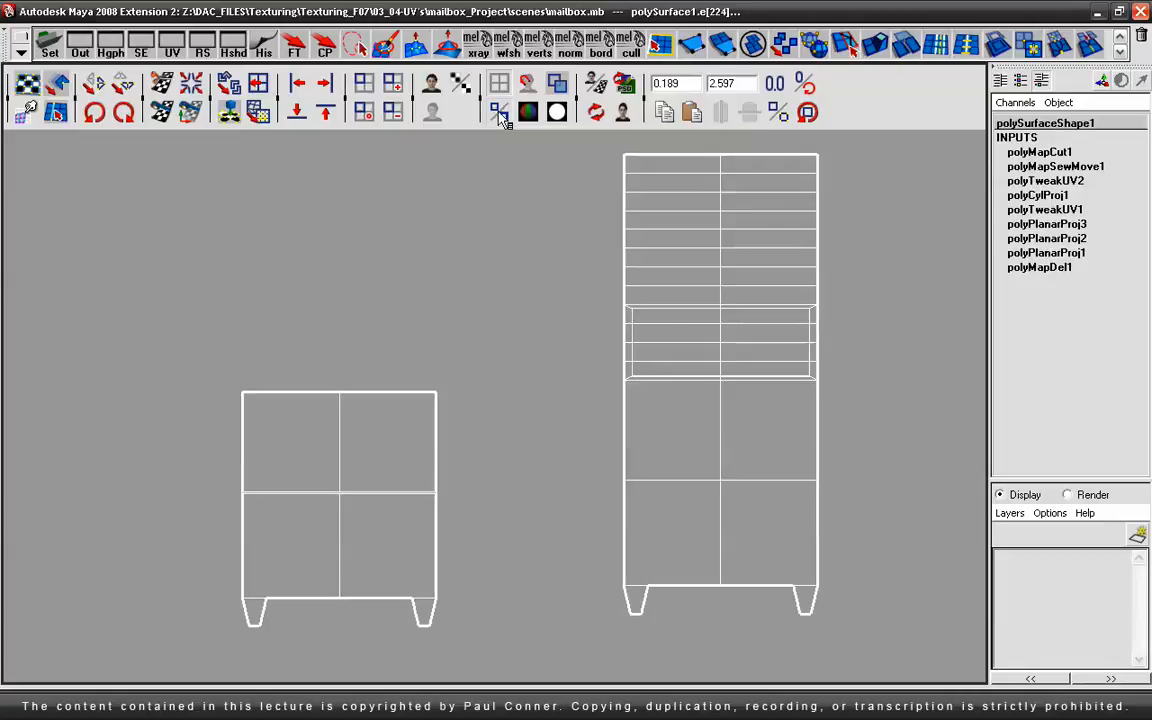
left_click(487, 497)
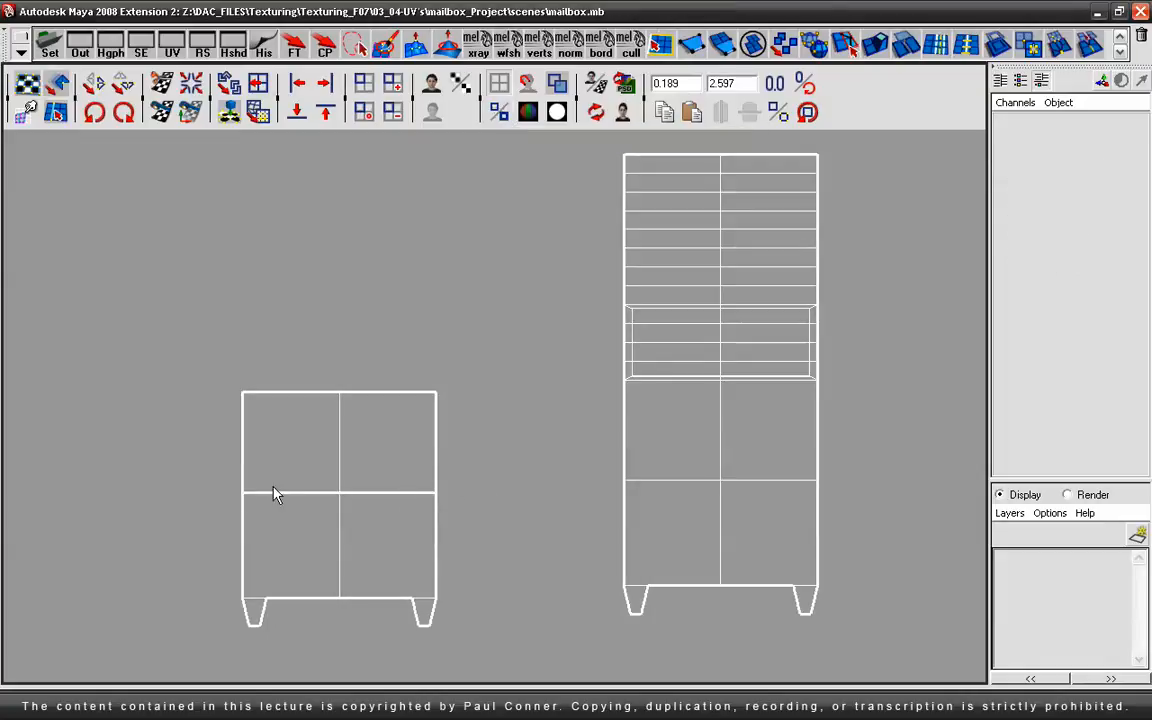
Step: Select the whole shell of the cut wall's upper half and move it straight up, away from the lower half
right_click(344, 470)
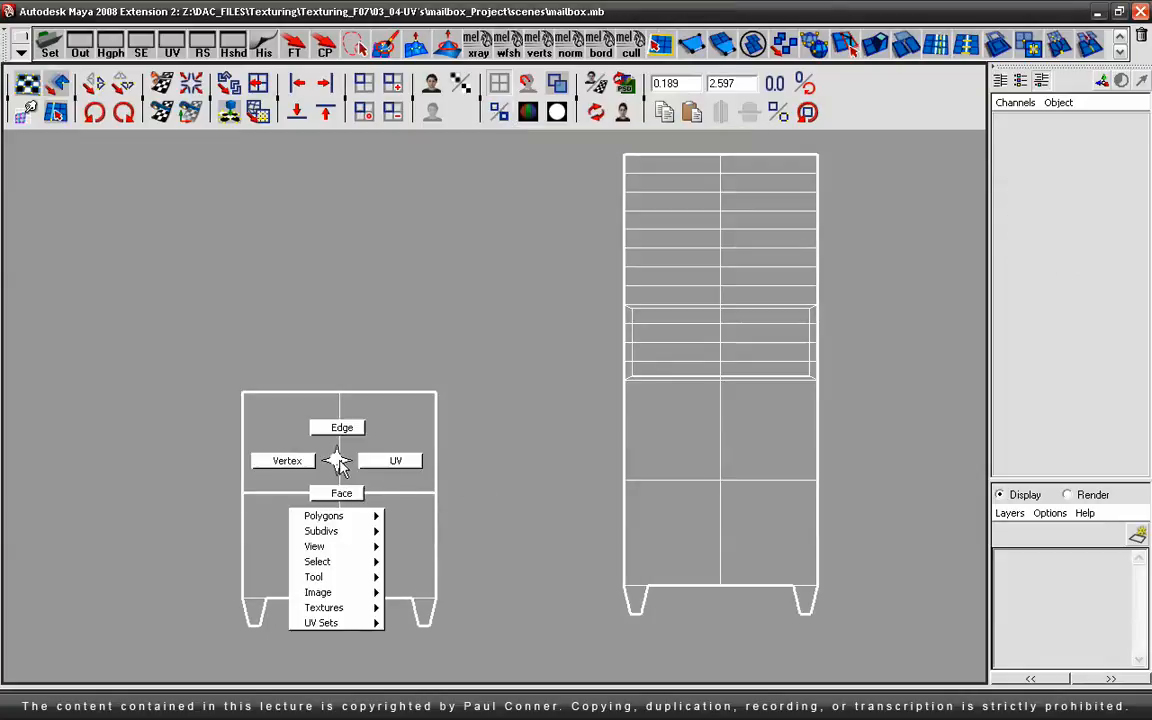
right_click_drag(338, 462, 345, 427)
left_click_drag(335, 406, 344, 404)
key("space")
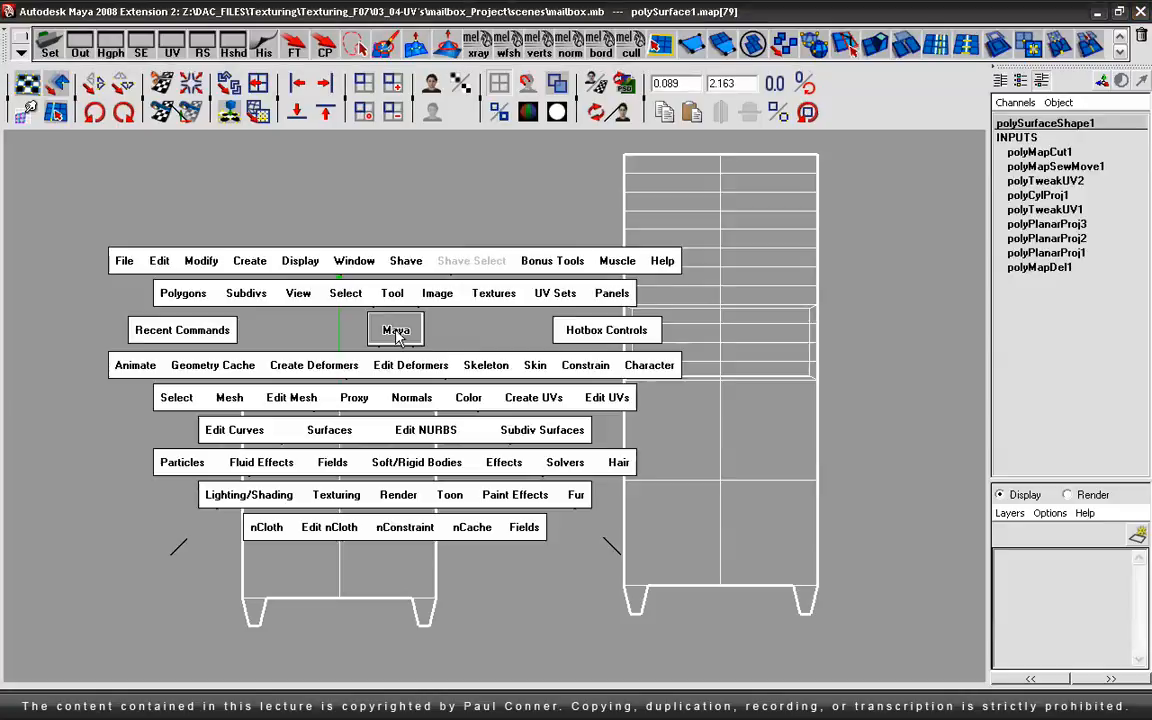
left_click(345, 293)
left_click(370, 318)
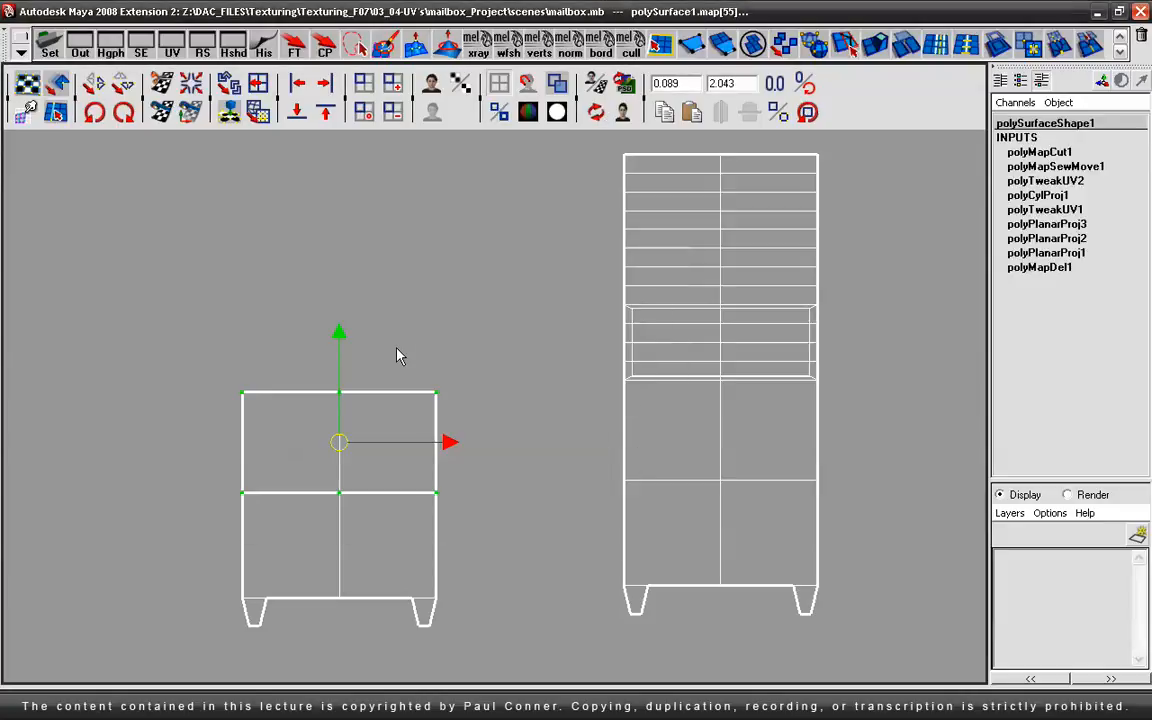
left_click_drag(340, 327, 386, 203)
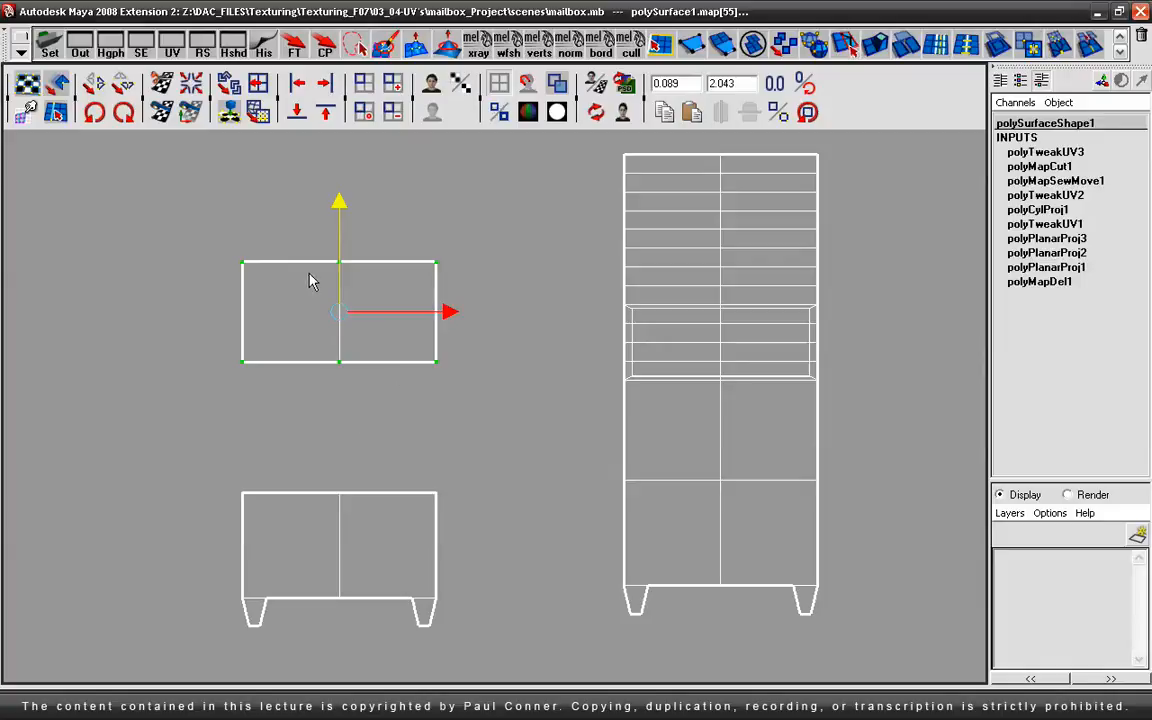
Step: Select the raised half's lower cut edges and rejoin it to the wall's lower half with Move and Sew UVs
right_click(368, 345)
right_click_drag(367, 345, 371, 312)
left_click(334, 405)
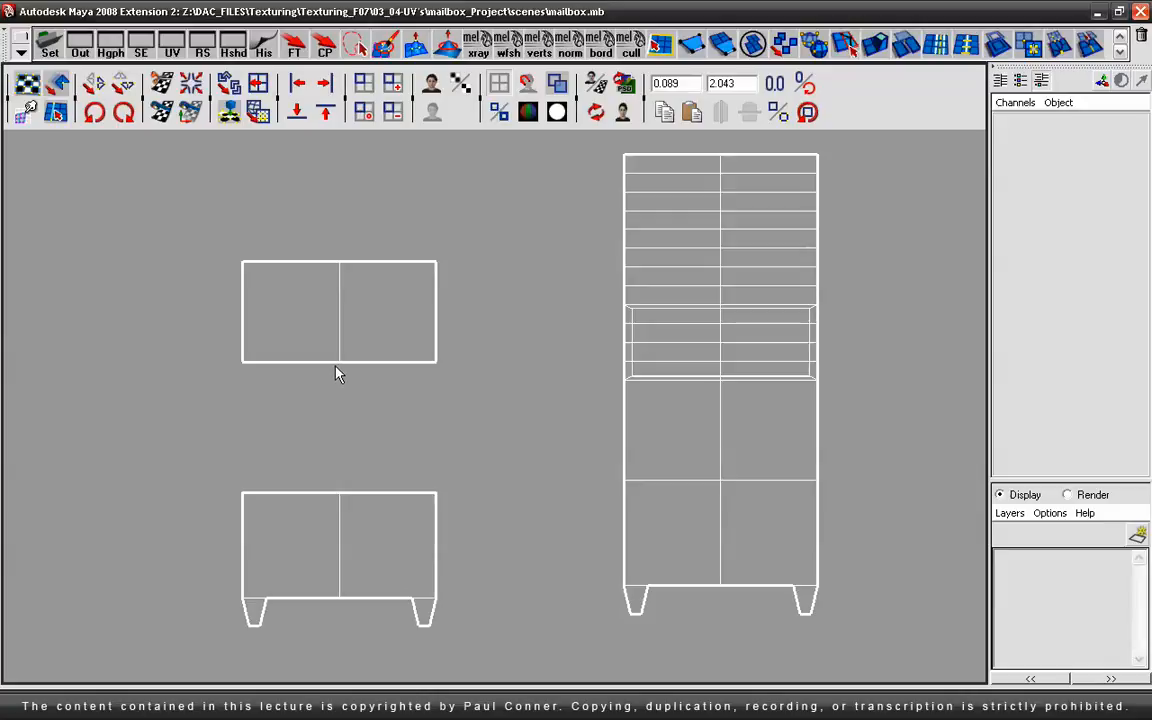
left_click(305, 361)
left_click(393, 356, "shift")
left_click_drag(262, 298, 337, 309, "shift")
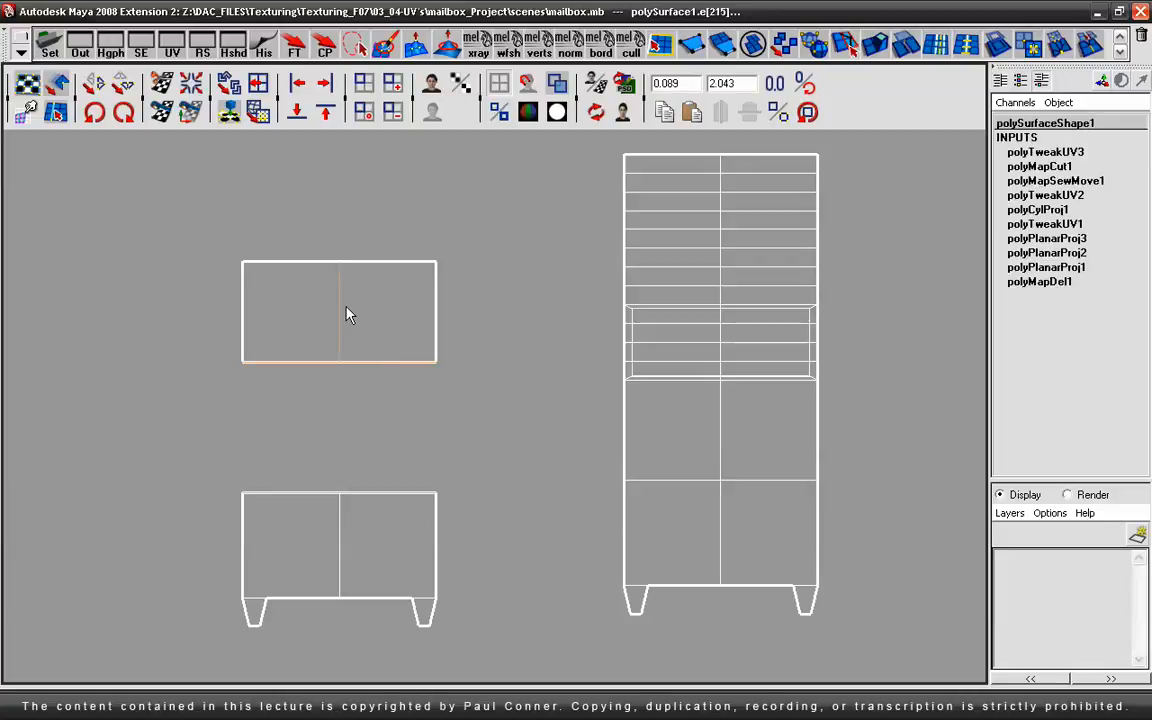
left_click(191, 113)
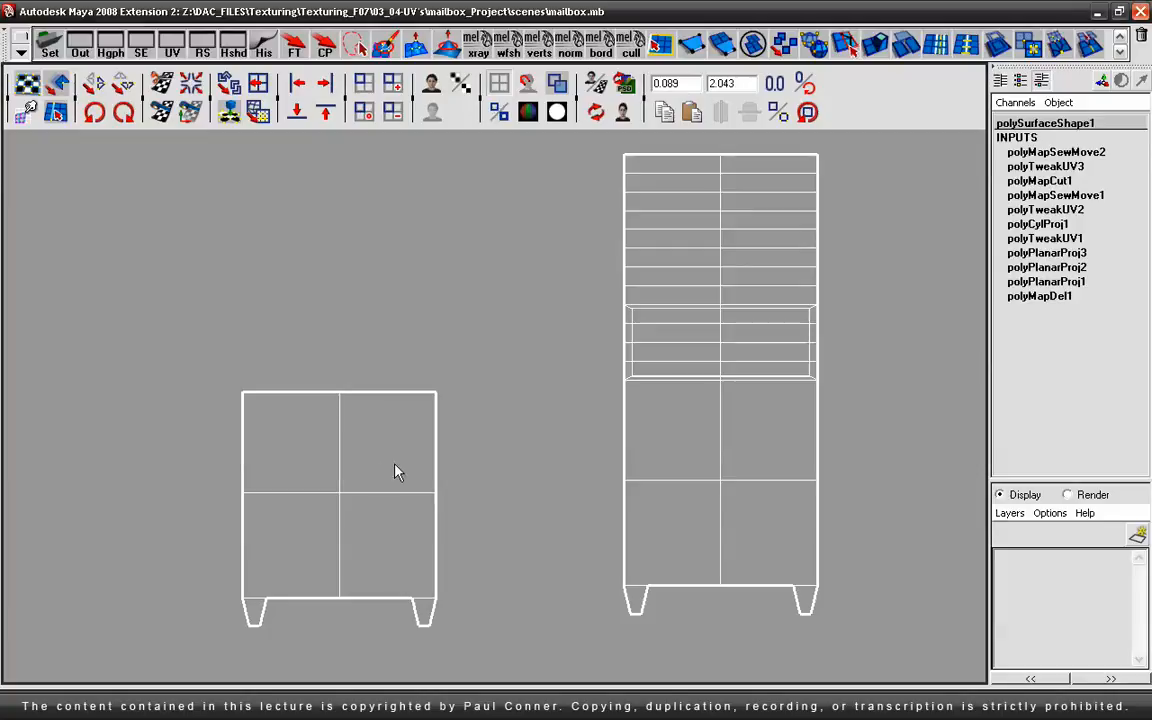
Step: Select the separate wall's upper edges to locate their counterpart on the joined shell, and clear the selection
right_click_drag(305, 401, 484, 383, "alt")
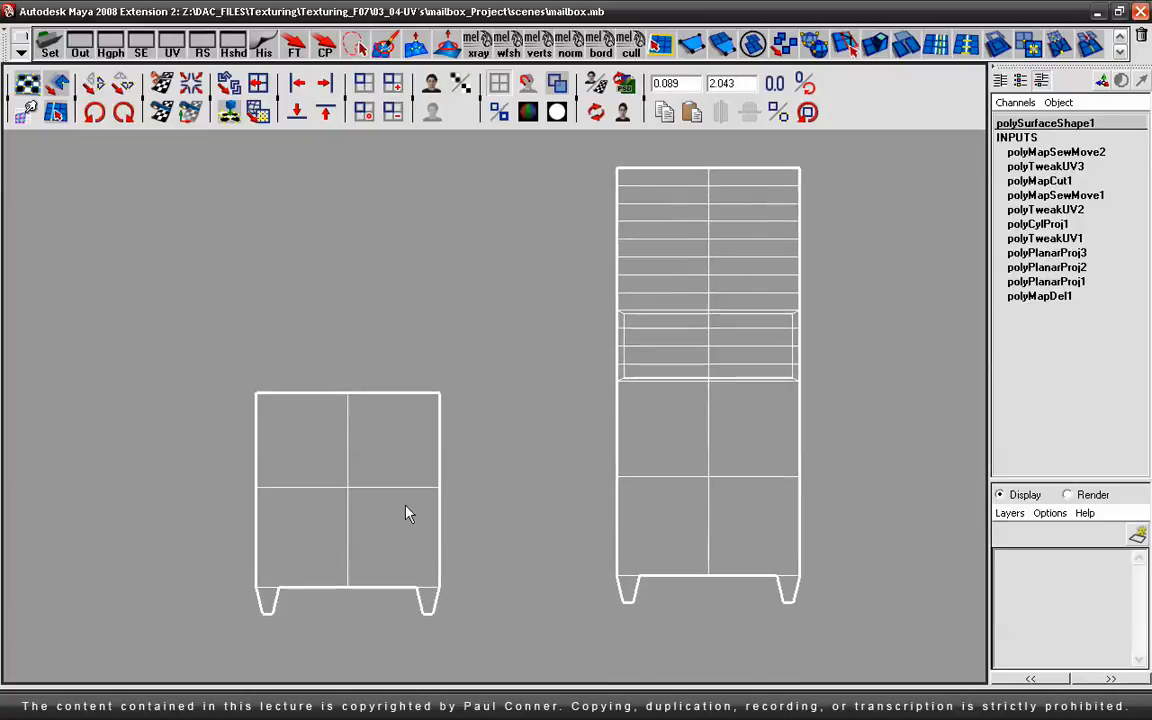
right_click_drag(357, 396, 355, 301)
left_click_drag(303, 333, 407, 463)
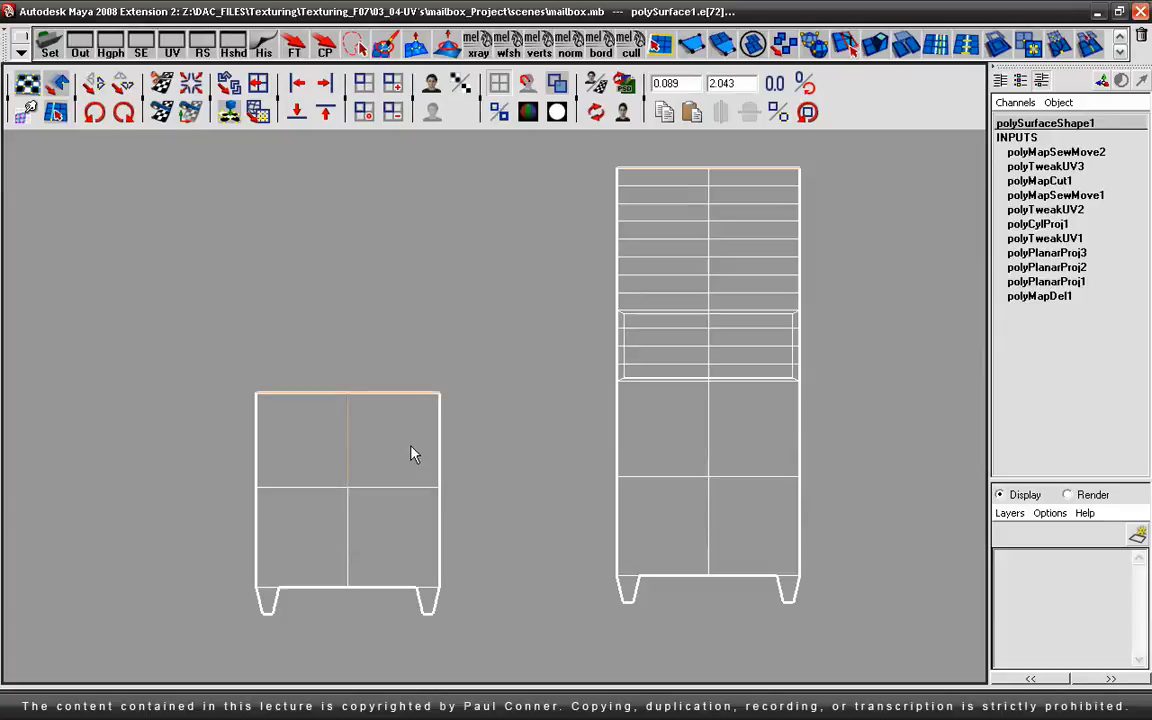
left_click(519, 442)
Step: Show the textured mailbox beside the UV layout and inspect the checker pattern across the seam between curved top and wall
right_click_drag(692, 437, 561, 433, "alt")
middle_click_drag(561, 433, 504, 432, "alt")
key("space")
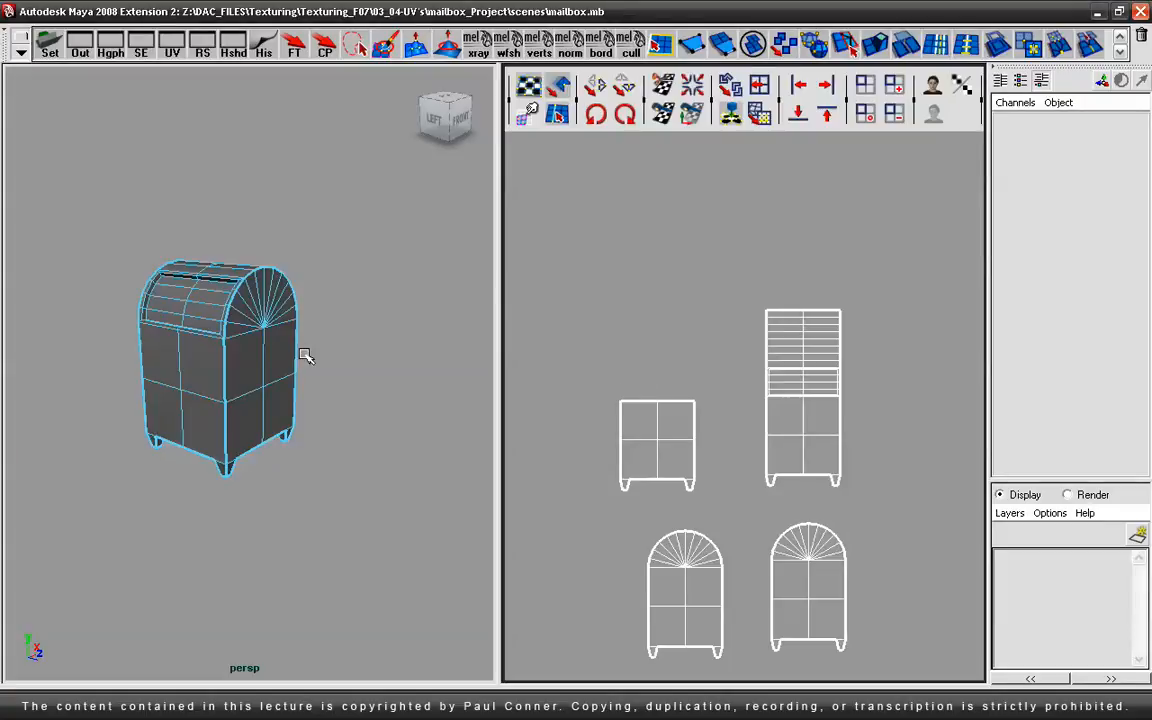
key("6")
right_click_drag(306, 356, 373, 370, "alt")
left_click_drag(373, 370, 401, 429, "alt")
left_click_drag(319, 419, 324, 330, "alt")
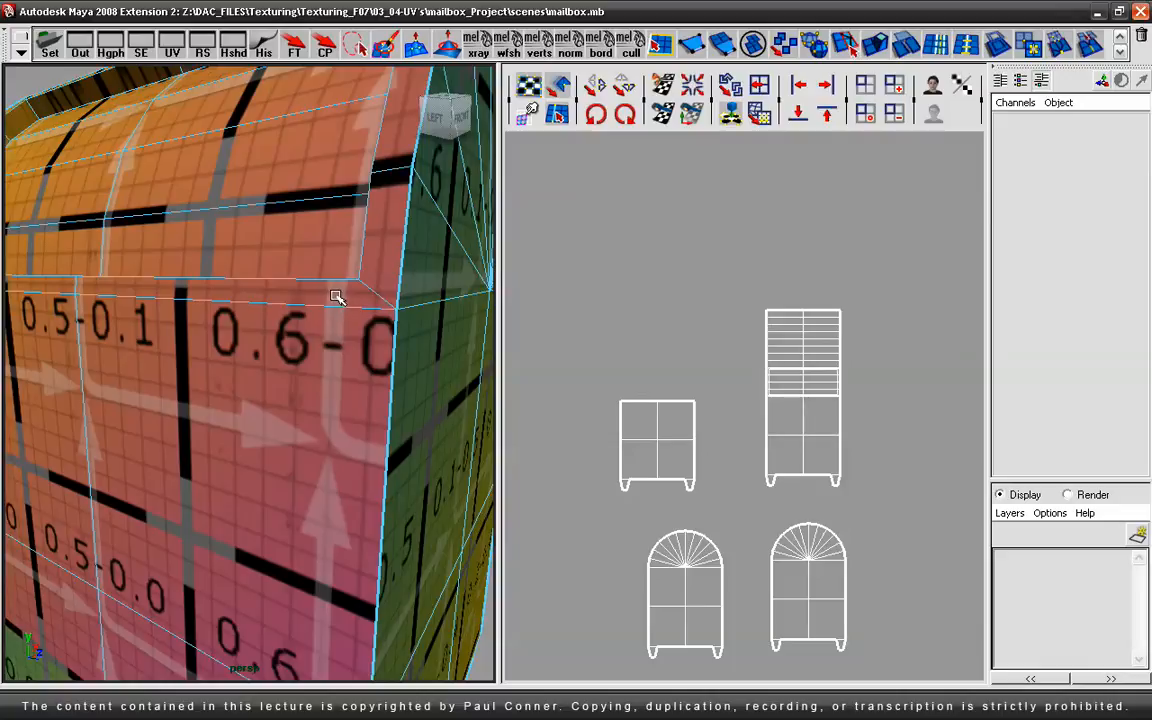
key("f")
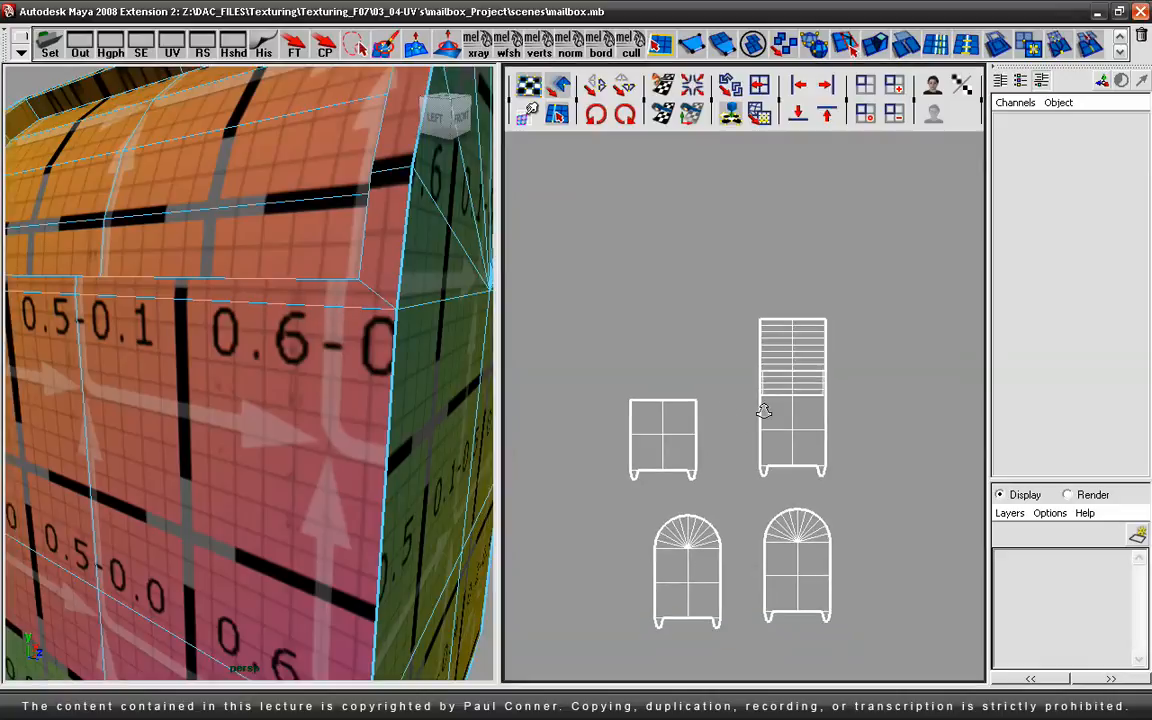
key("f")
right_click_drag(261, 344, 301, 365, "alt")
middle_click_drag(301, 365, 281, 326, "alt")
mouse_move(281, 326)
left_mouse_down("alt")
mouse_move(267, 337)
mouse_move(278, 332)
left_mouse_up("alt")
right_click_drag(278, 332, 308, 339, "alt")
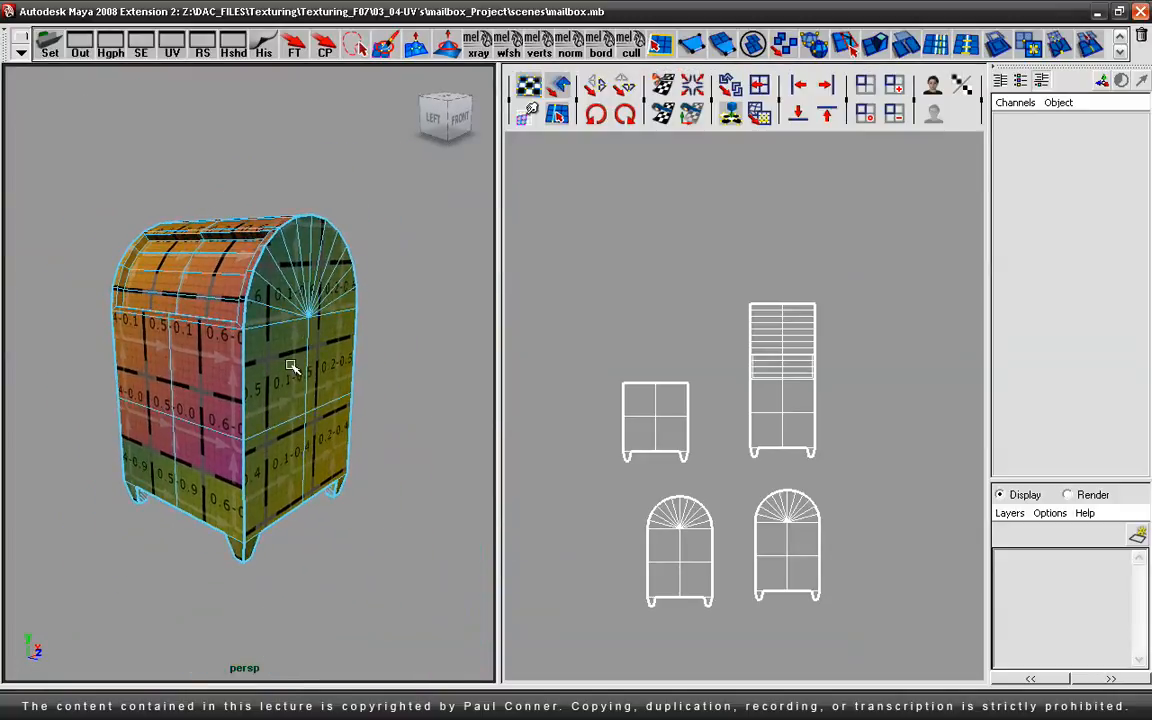
Step: Select the vertical edges of the mailbox's nearest corner, between the joined wall and the arched side
right_click_drag(251, 375, 248, 338)
left_click(245, 362)
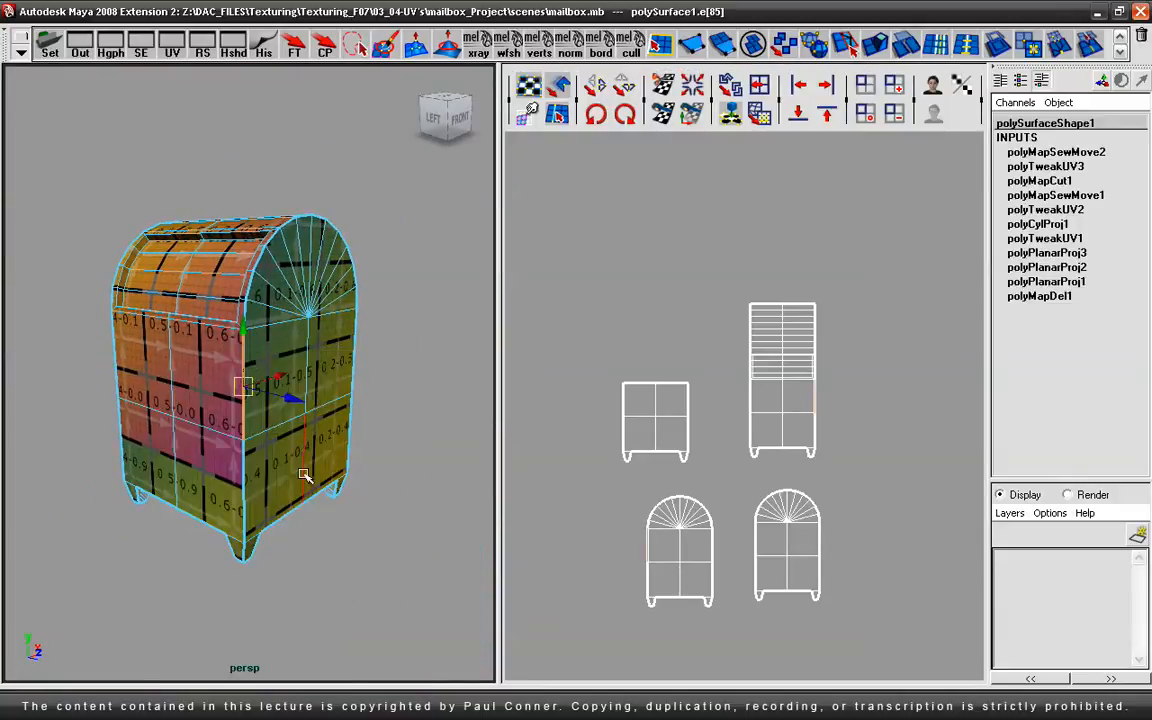
key("w")
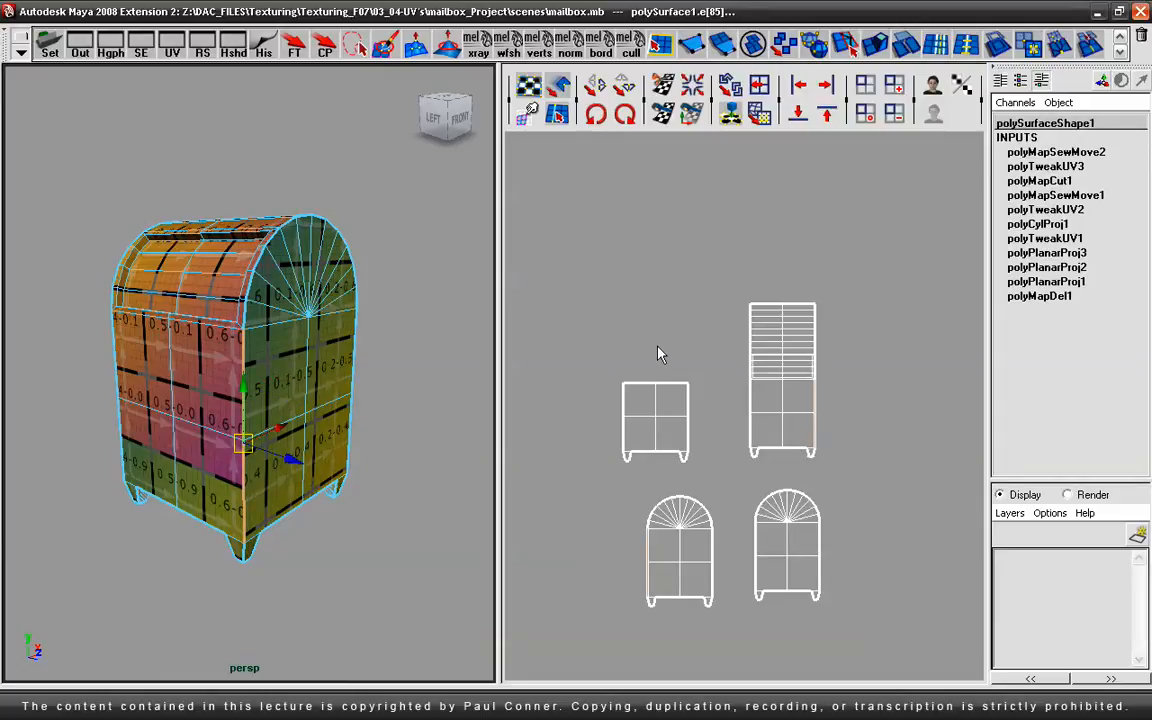
Step: Join the arched side's shell to the wall along the selected corner edges with Move and Sew UVs, and inspect the checkers around the corner
key("space")
middle_click_drag(571, 470, 622, 331, "alt")
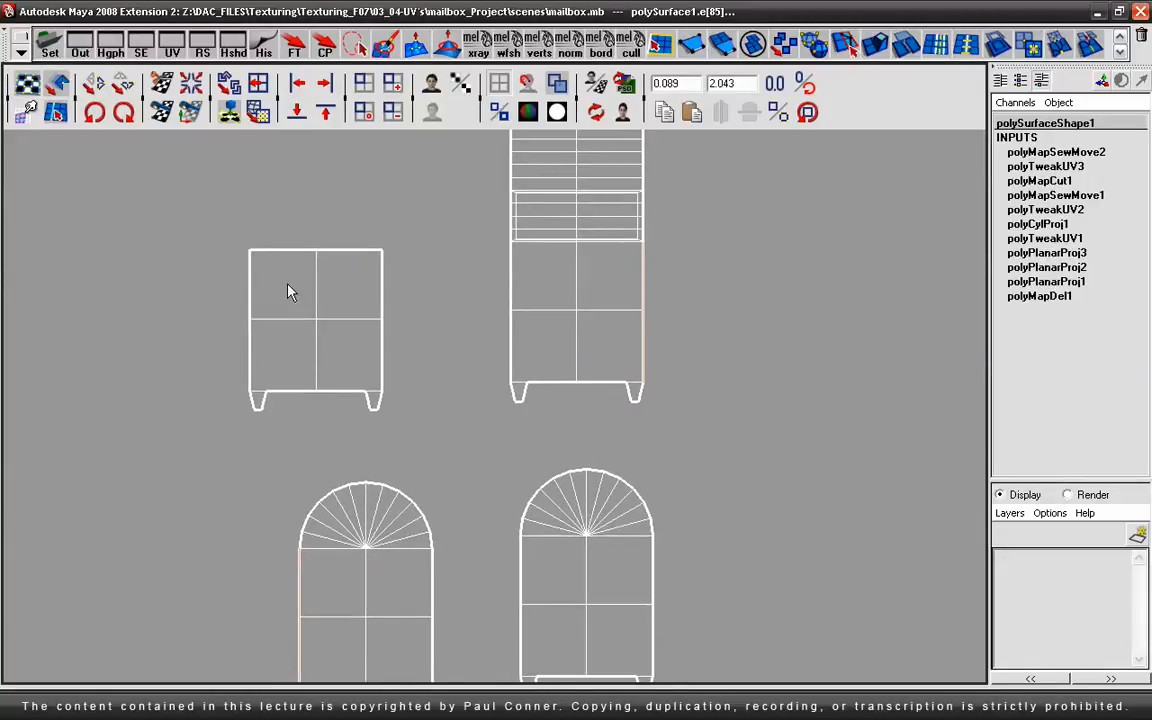
left_click(190, 113)
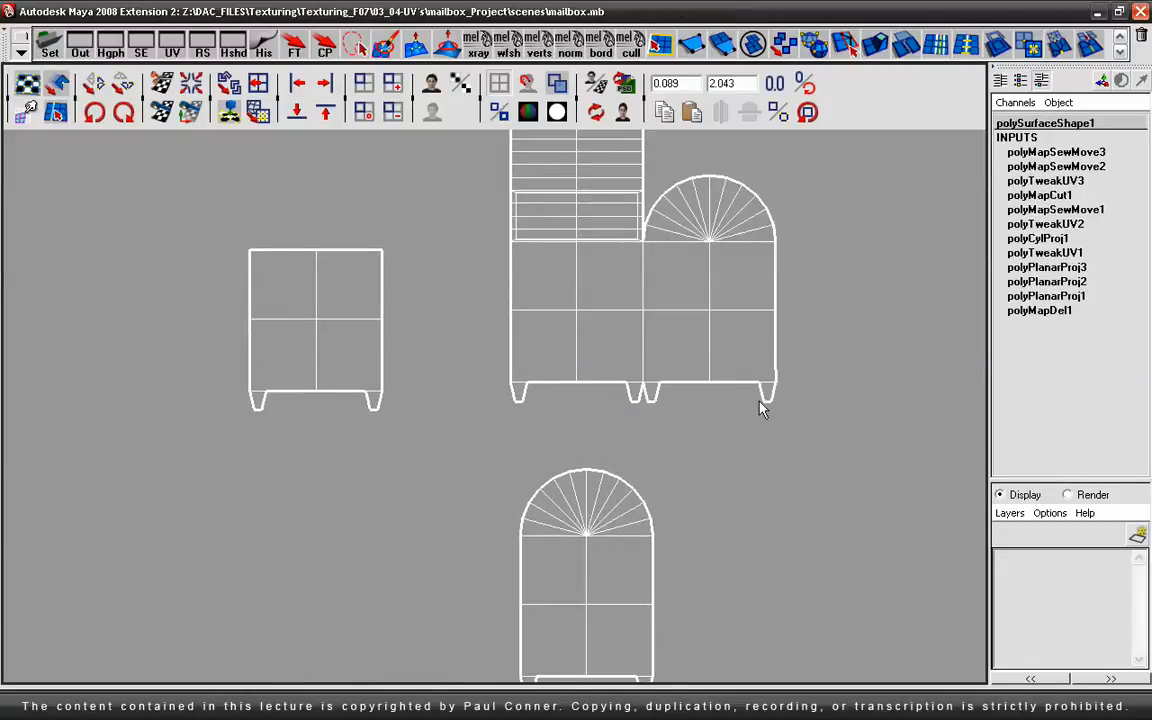
key("space")
right_click_drag(242, 418, 357, 404, "alt")
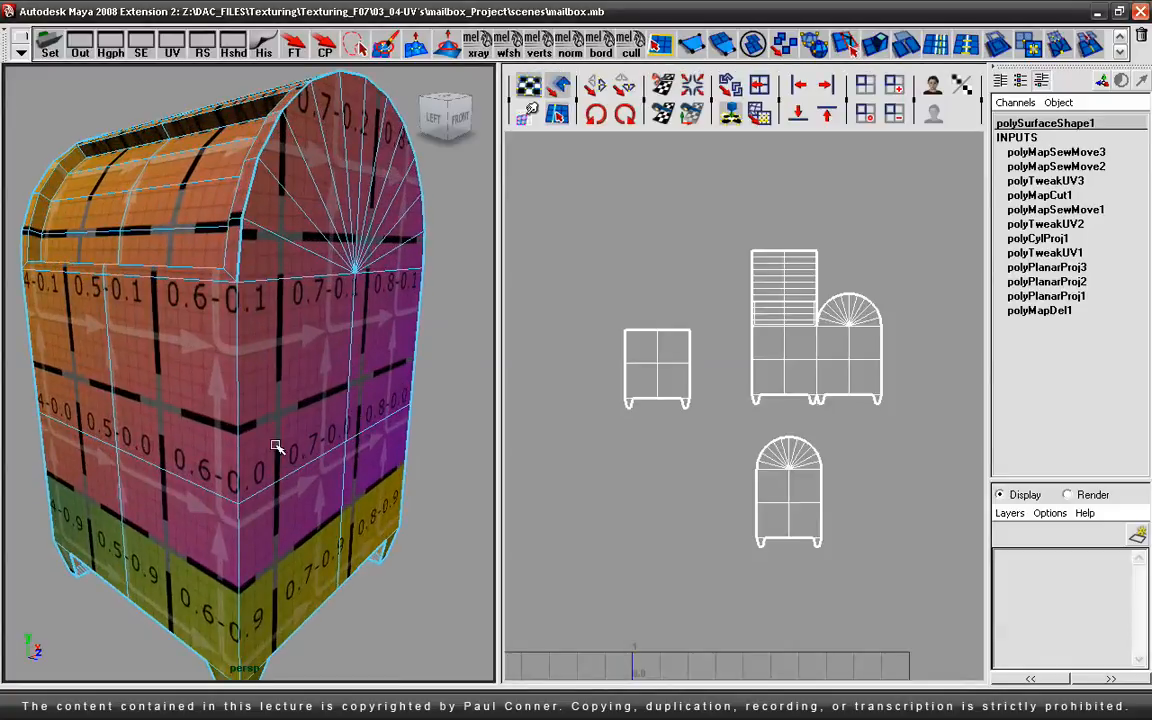
Step: Undo and redo the corner sew to compare the checker pattern, and examine the textured mailbox along the arch without its wireframe
key("ctrl+z")
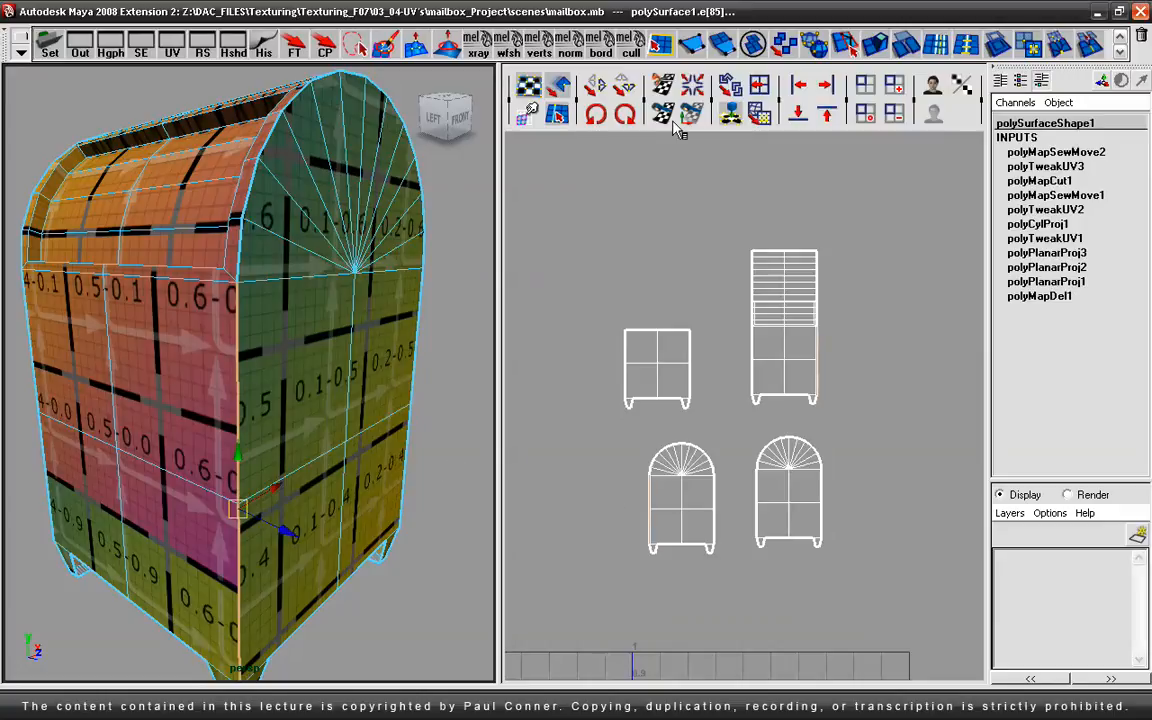
key("shift+z")
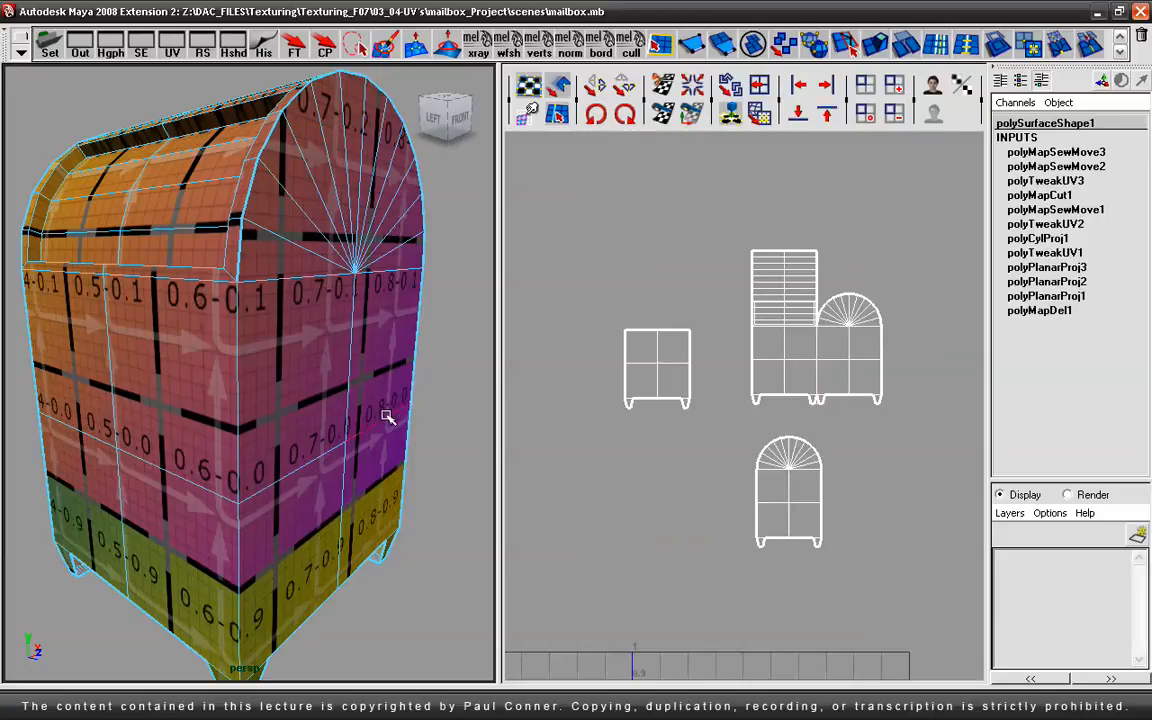
left_click_drag(321, 391, 290, 382, "alt")
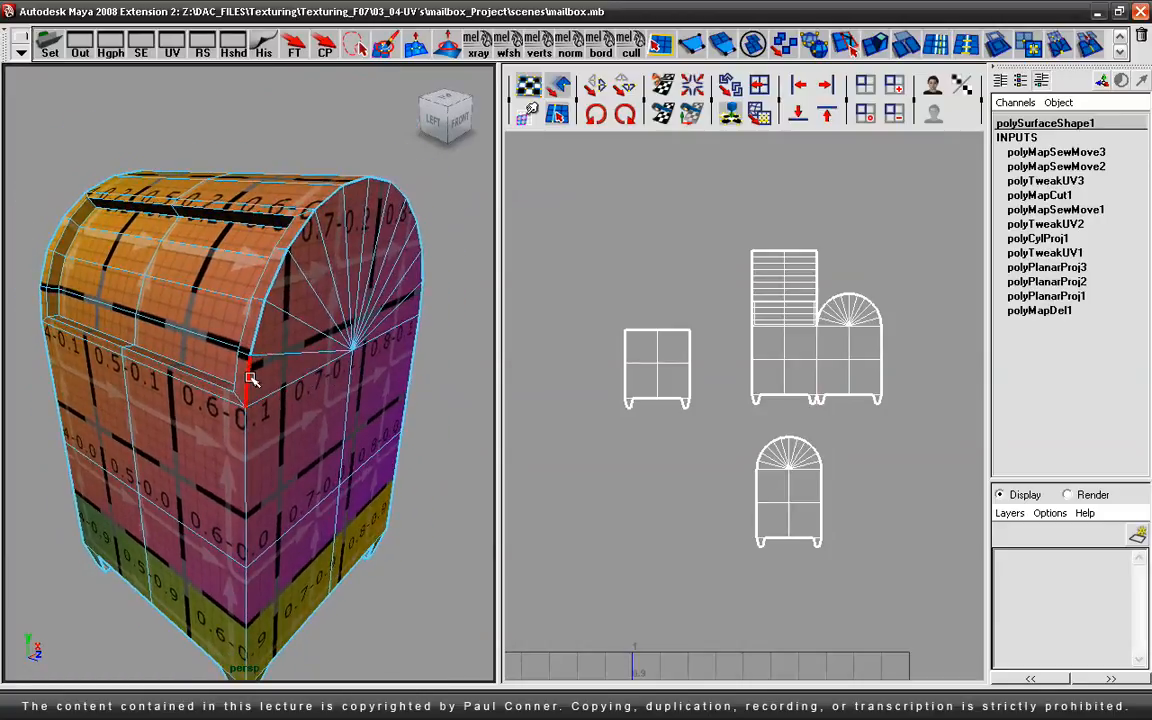
left_click(238, 342)
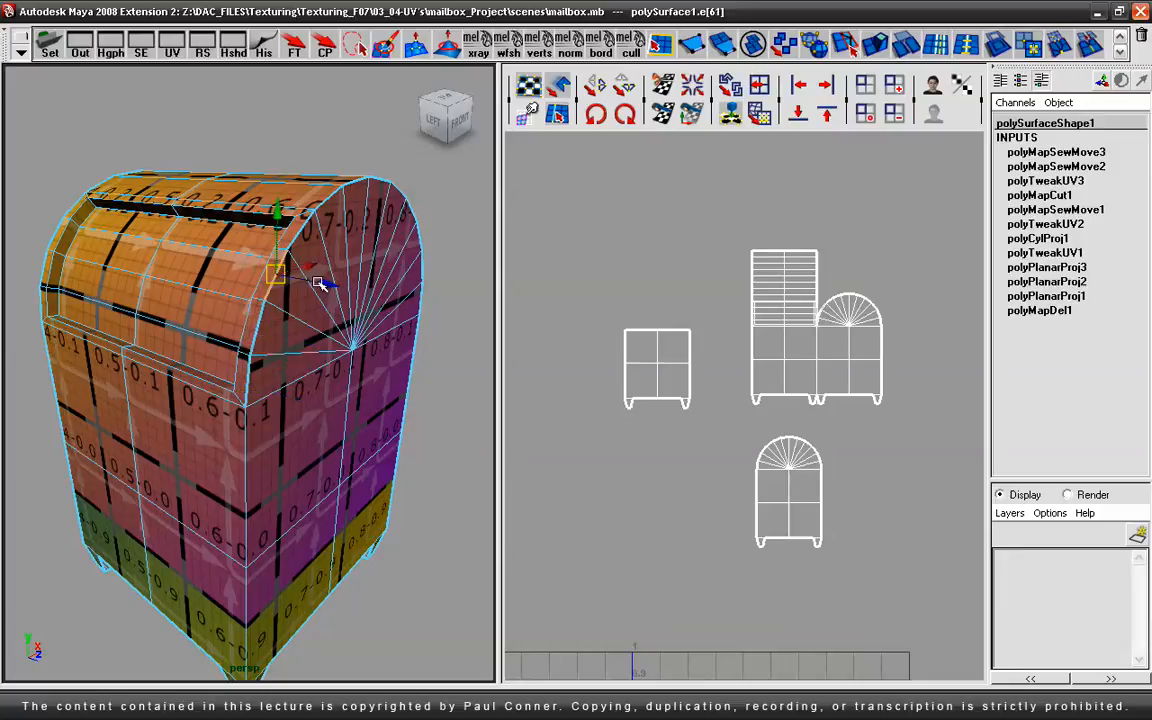
key("F8")
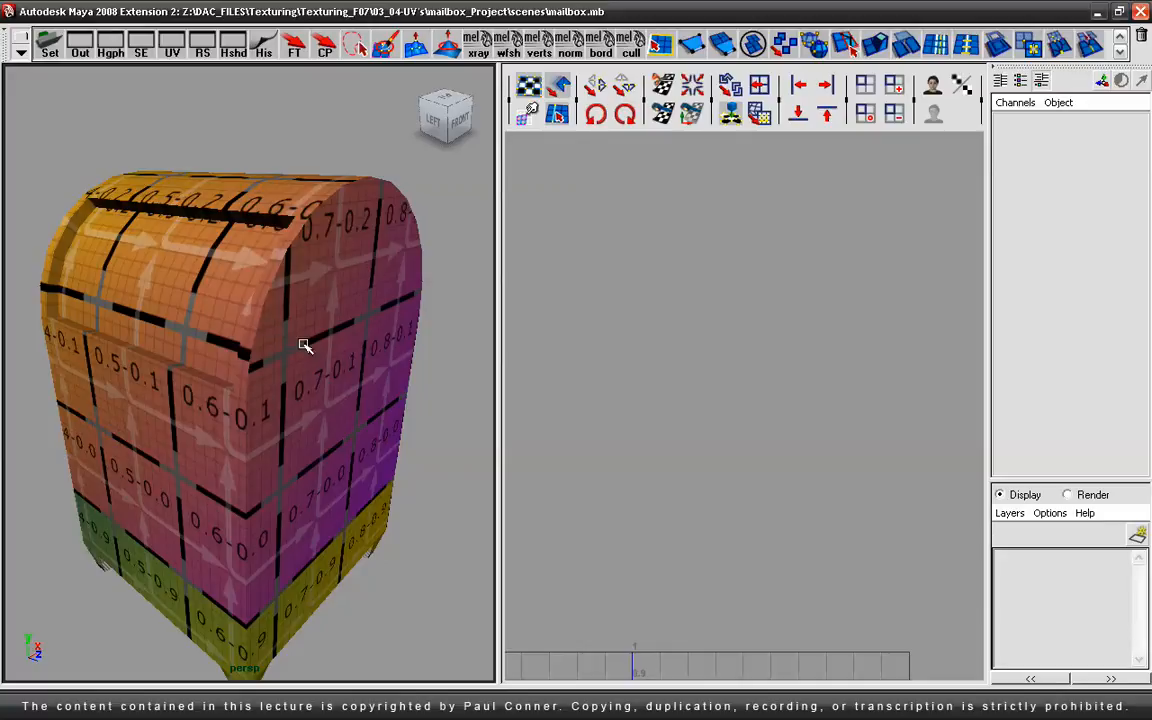
Step: Try to sew the arched side's lower curved edges to the curved top's adjoining border with Sew UVs
left_click(286, 304)
right_click_drag(733, 342, 843, 358, "alt")
middle_click_drag(843, 358, 663, 463, "alt")
right_click_drag(663, 463, 856, 424, "alt")
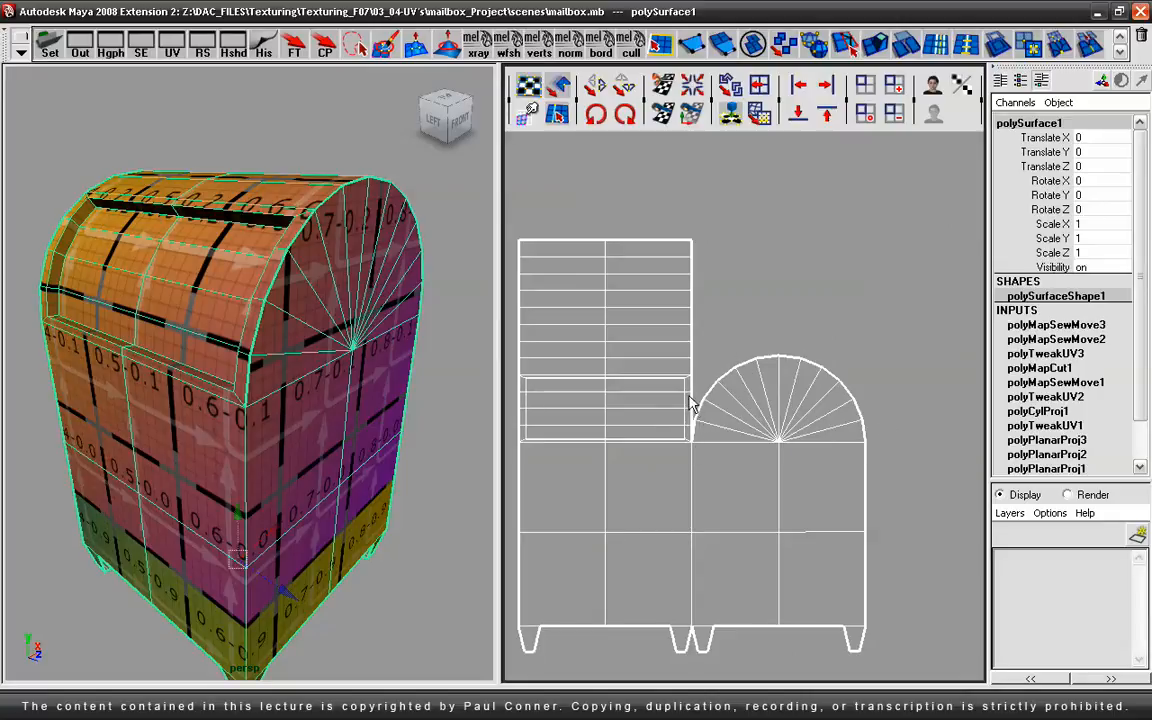
right_click_drag(710, 383, 700, 453, "alt")
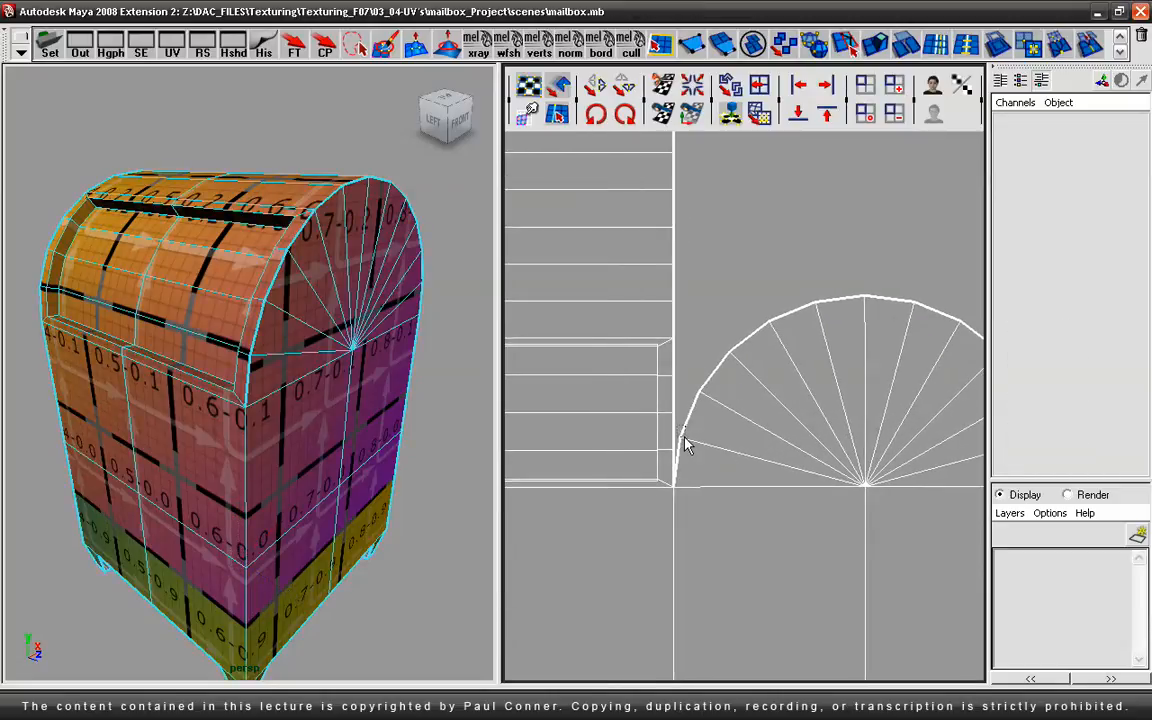
left_click(686, 445)
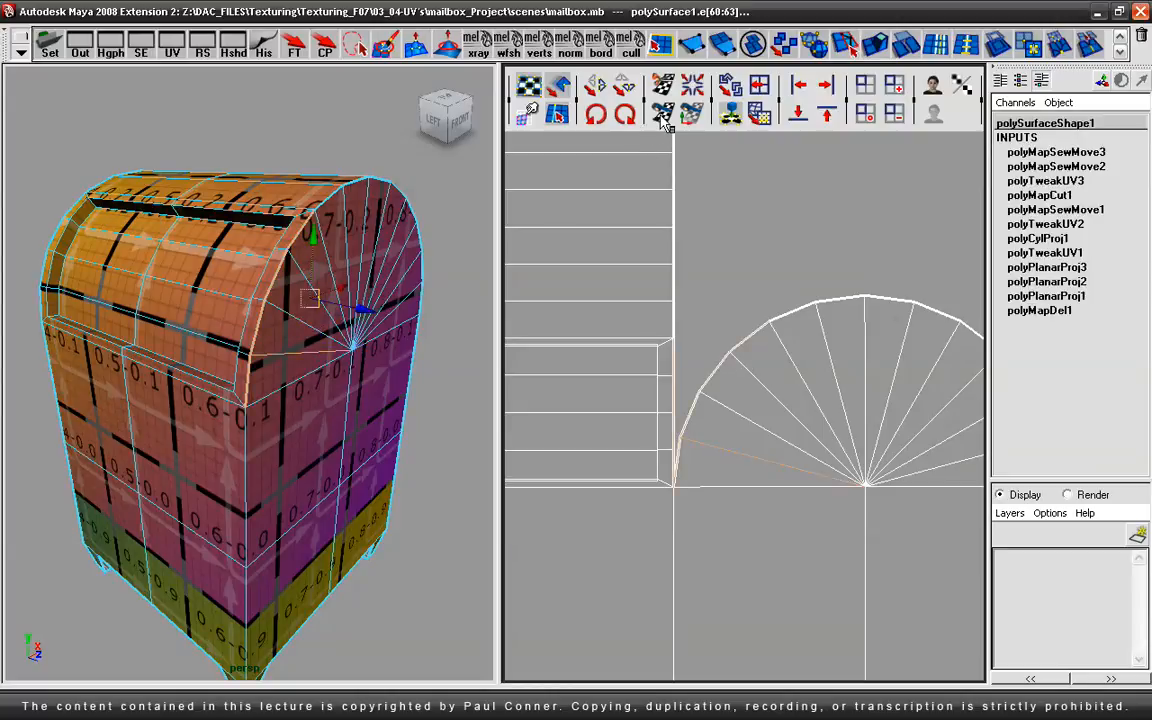
left_click(594, 106)
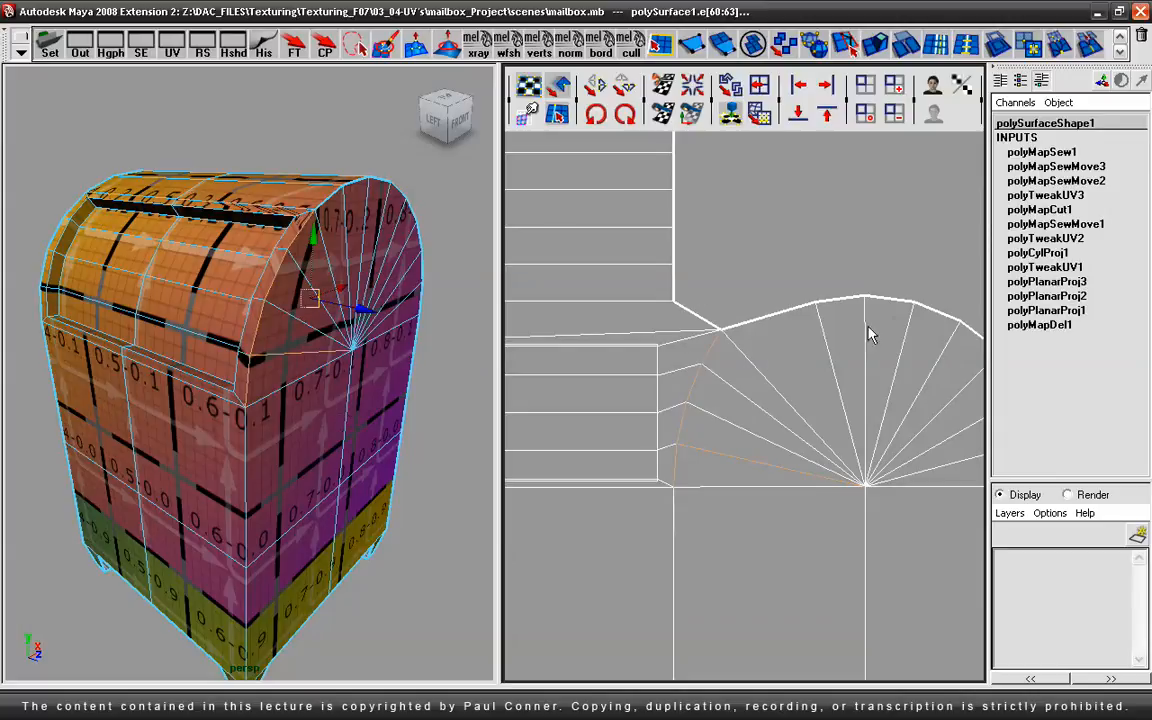
Step: Deselect the mailbox and inspect the checker pattern on the arched side and the curved top for distortion
left_click_drag(300, 430, 247, 441, "alt")
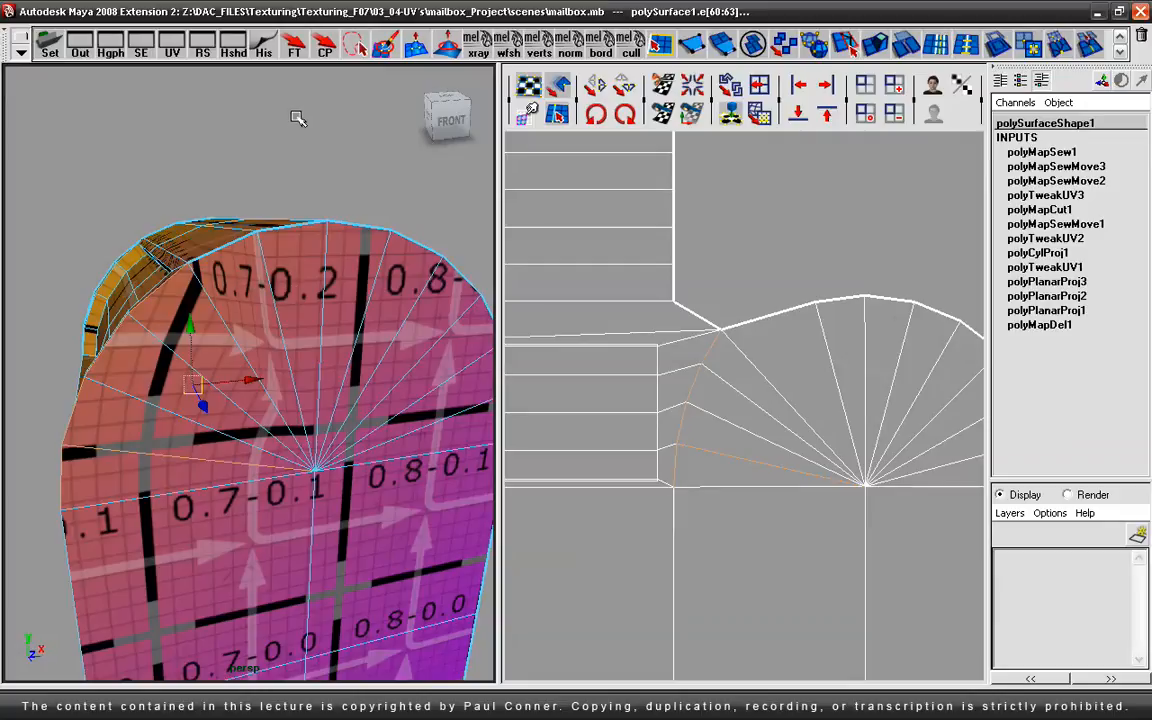
key("F8")
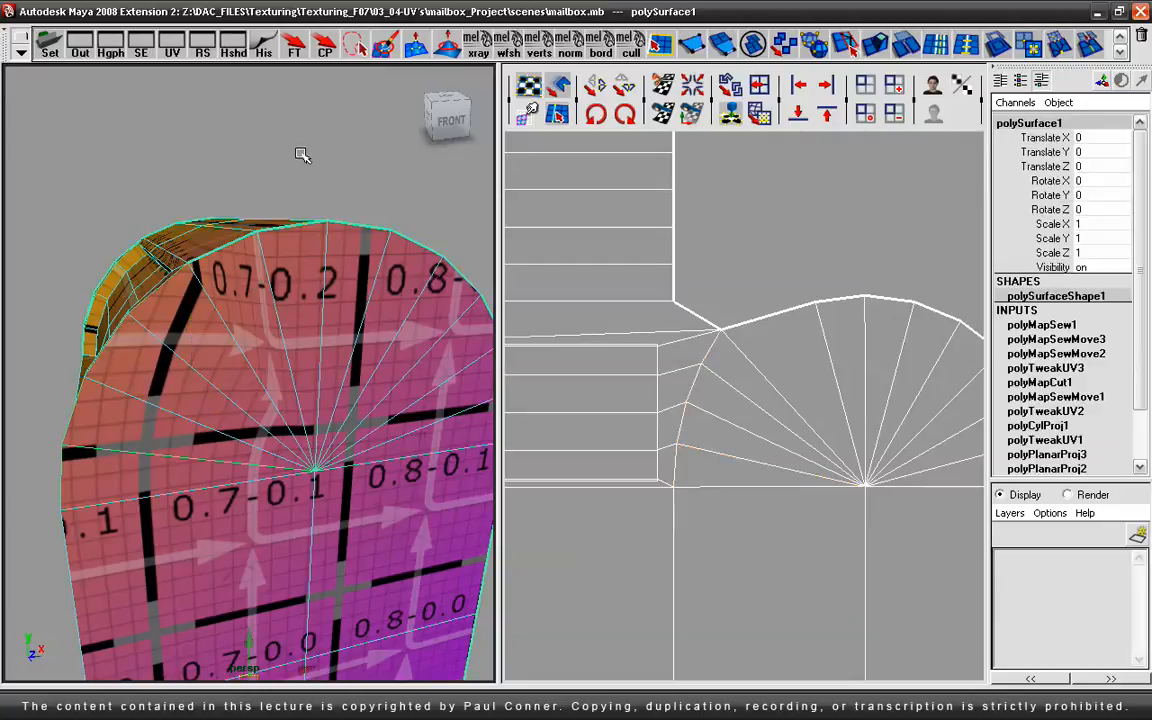
left_click(293, 150)
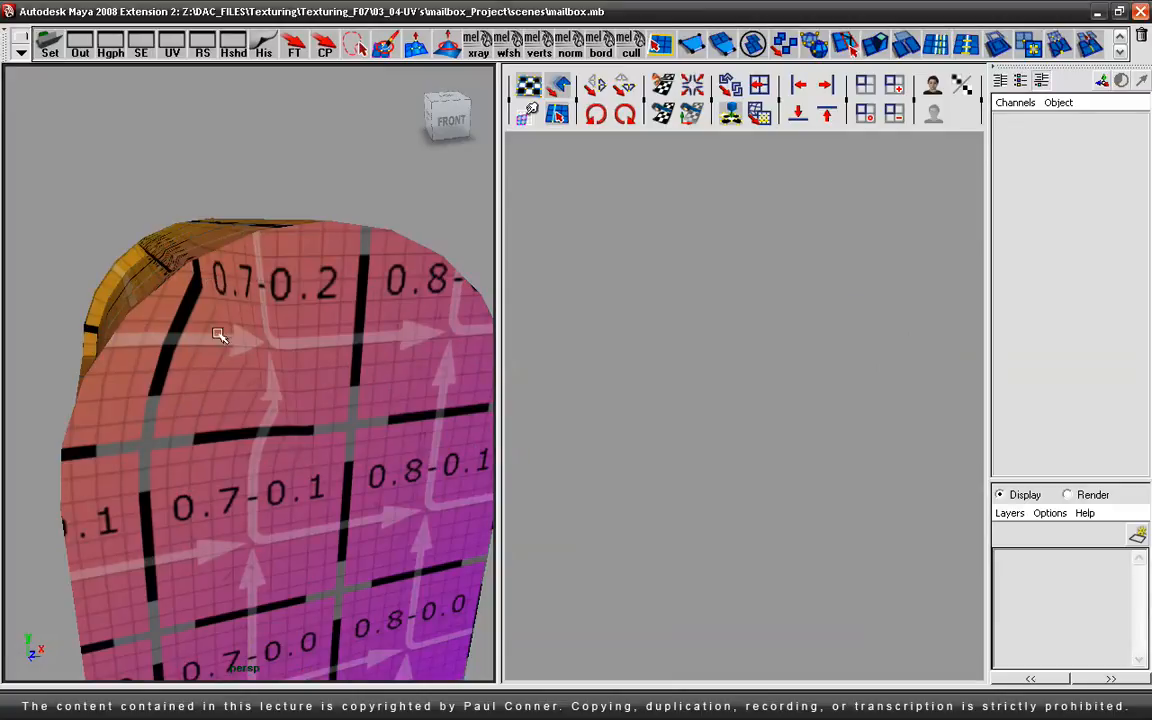
left_click_drag(226, 391, 317, 373, "alt")
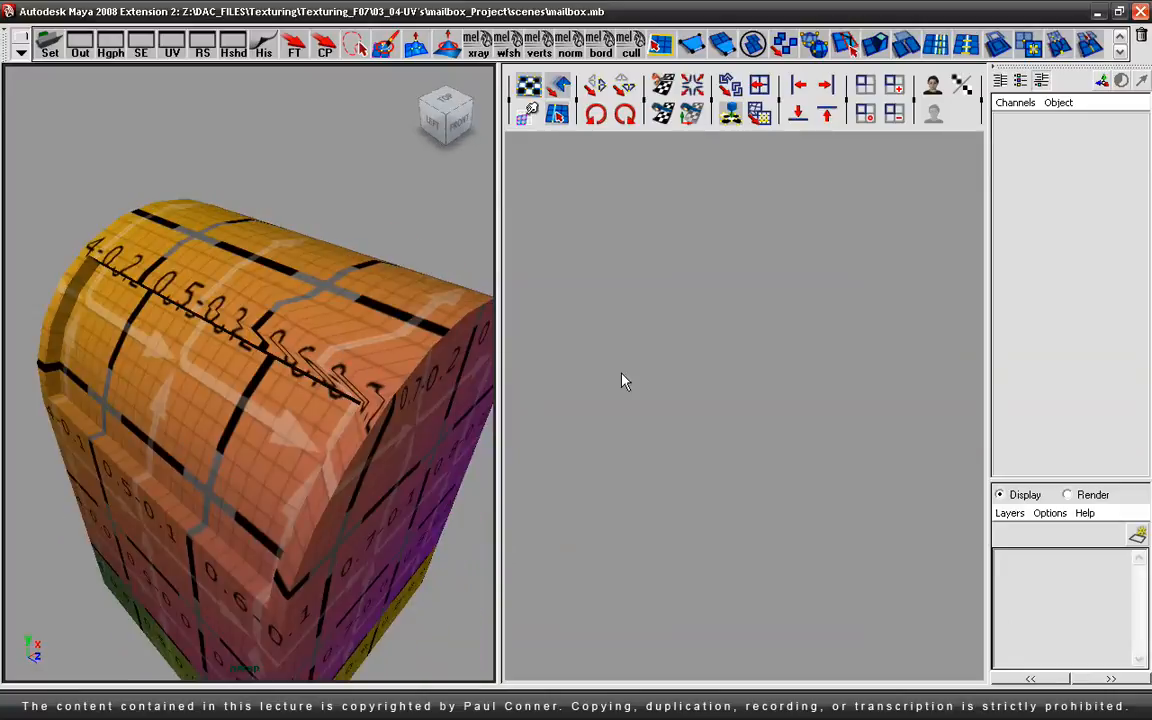
Step: Undo the Sew UVs operation and examine the separate arch and curved-top borders on the model and in the UV layout
key("z")
key("z")
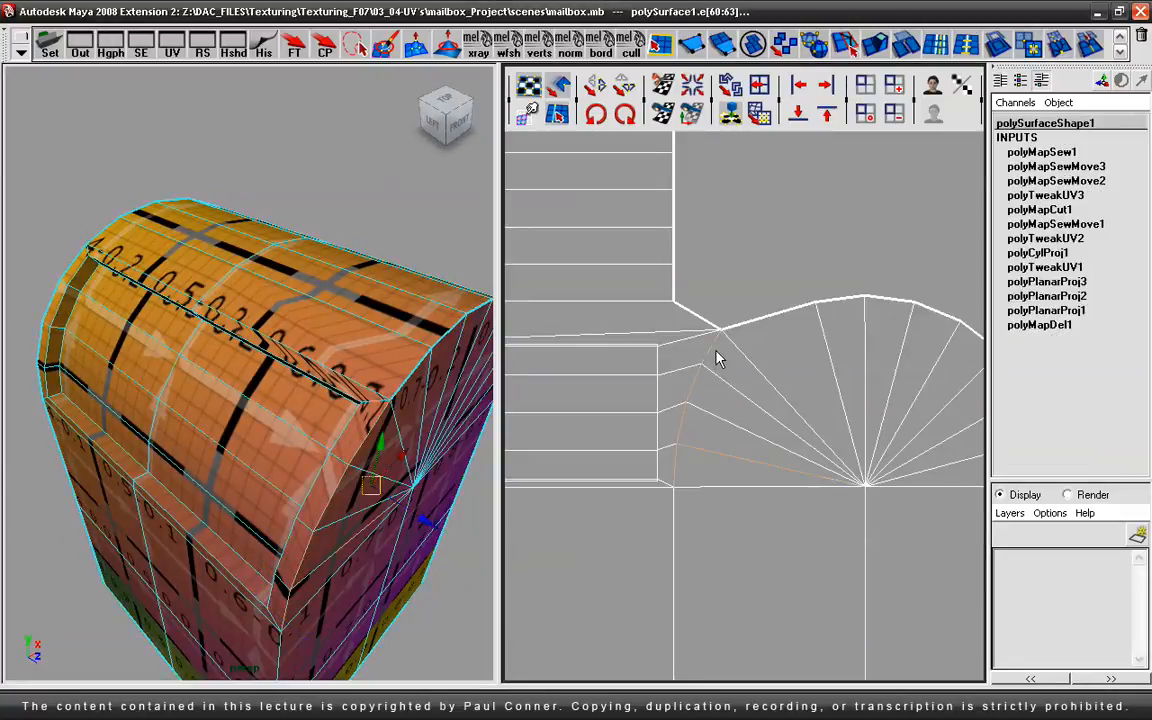
key("z")
left_click_drag(420, 392, 312, 369, "alt")
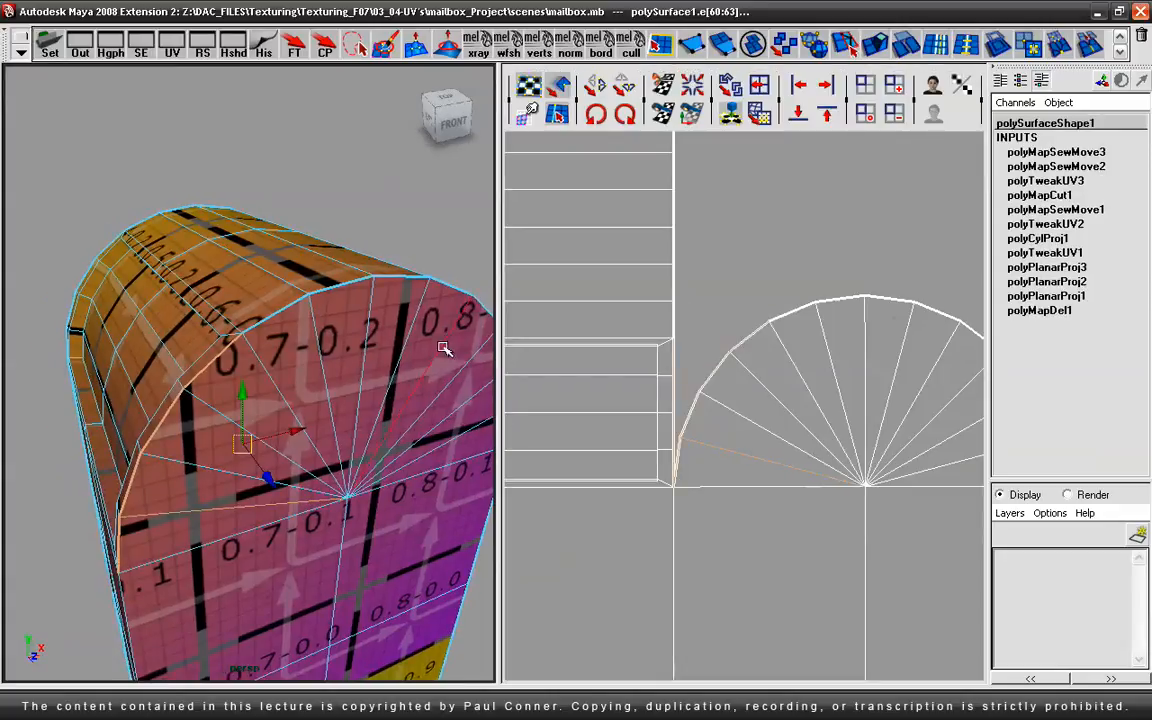
right_click_drag(817, 338, 455, 362, "alt")
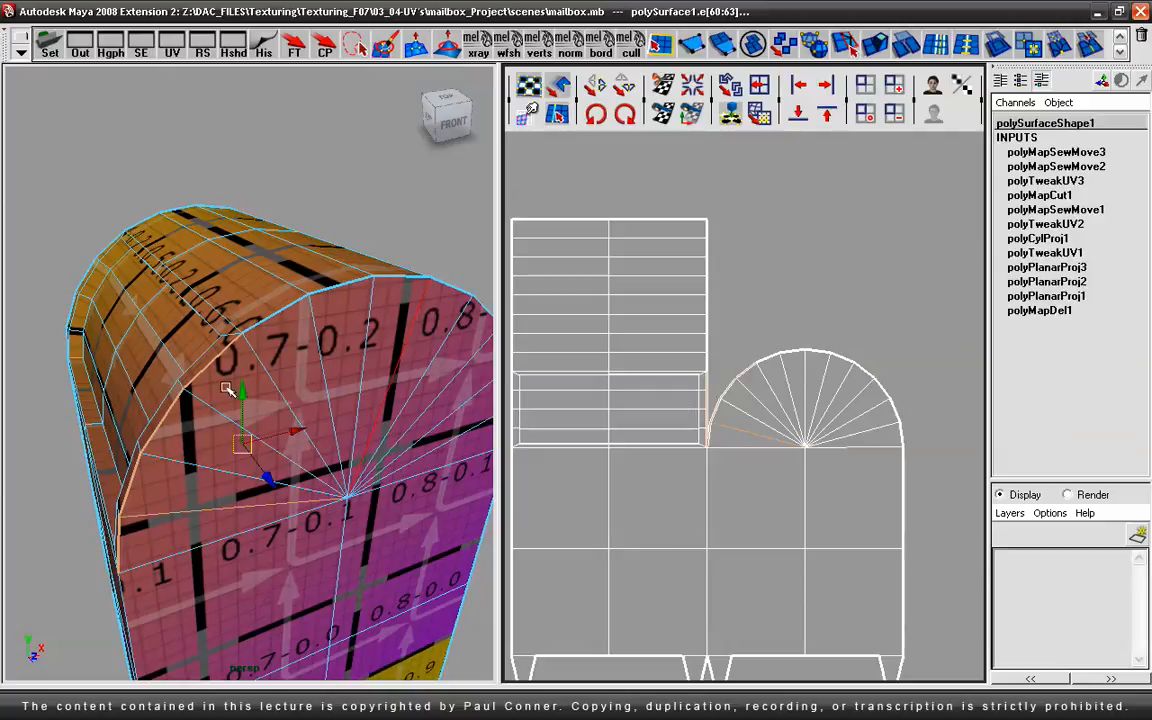
left_click_drag(278, 341, 320, 318, "alt")
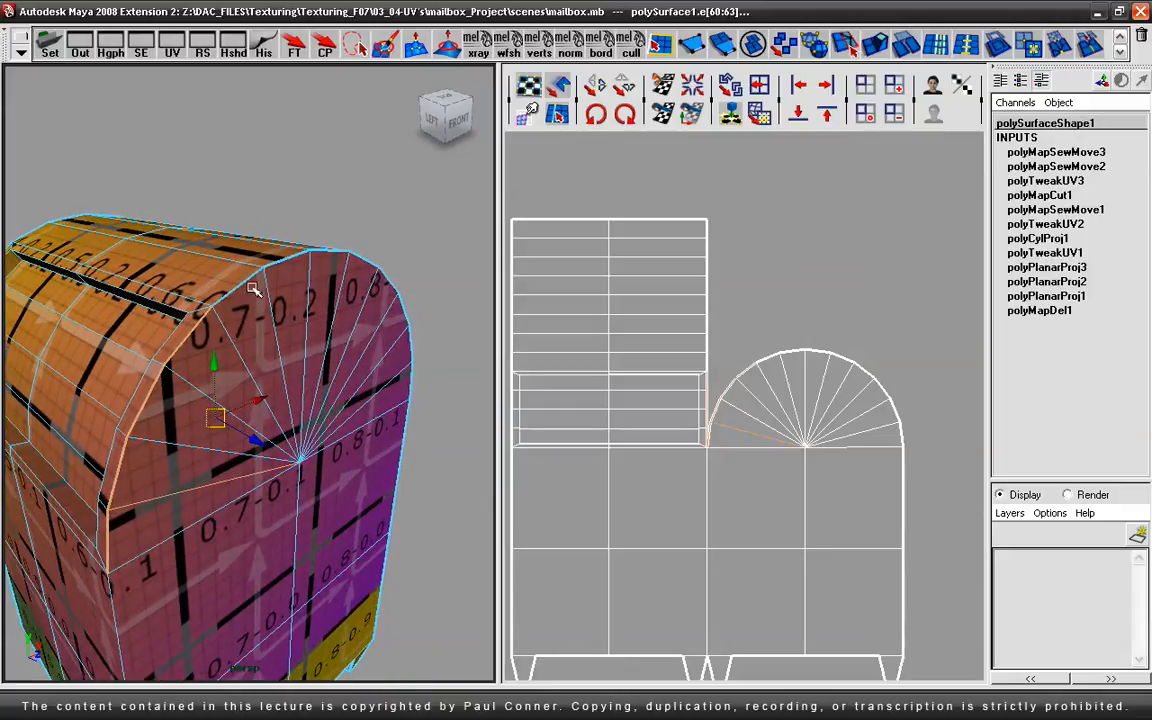
Step: Try Move and Sew UVs on the same arch edges, inspect the checkers around the curve, and undo it
left_click(692, 113)
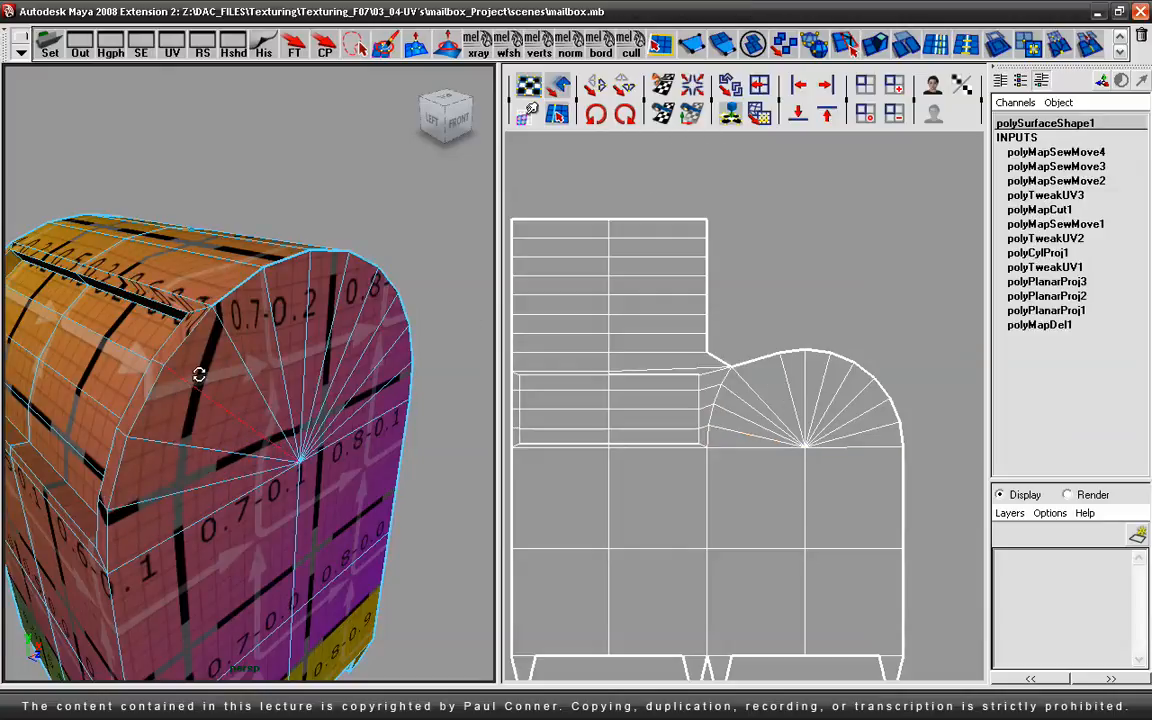
left_click_drag(175, 388, 230, 379, "alt")
right_click_drag(230, 379, 284, 340, "alt")
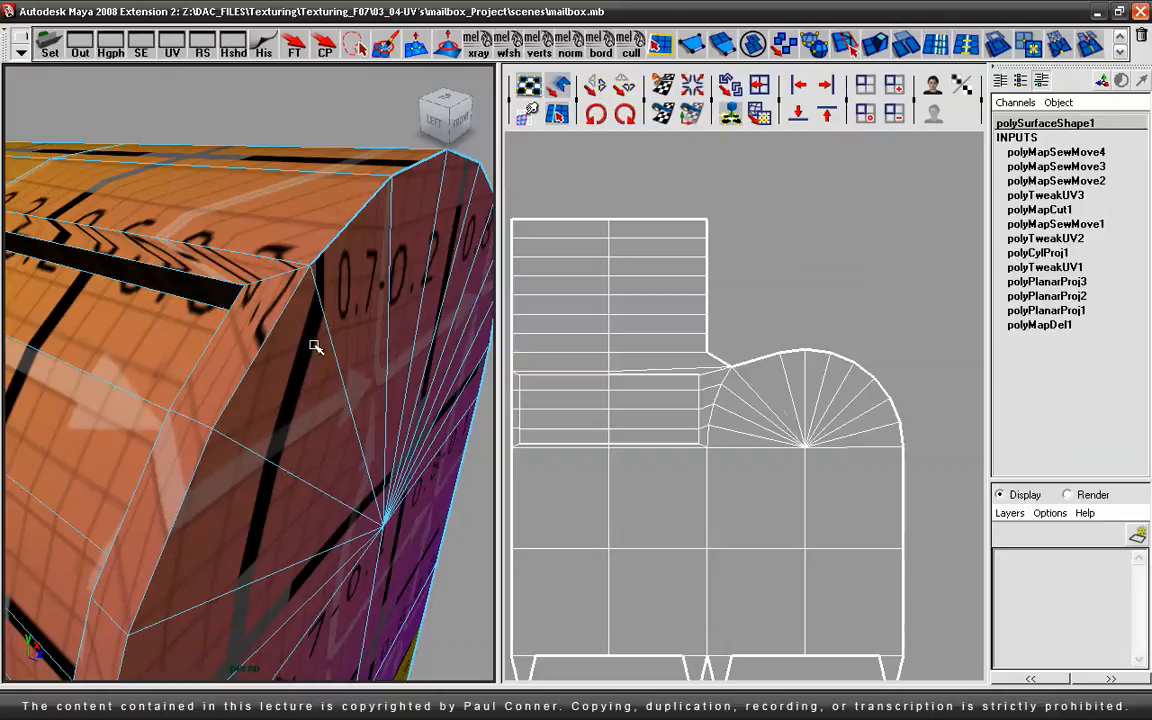
key("ctrl+z")
key("a")
left_click_drag(225, 322, 290, 316, "alt")
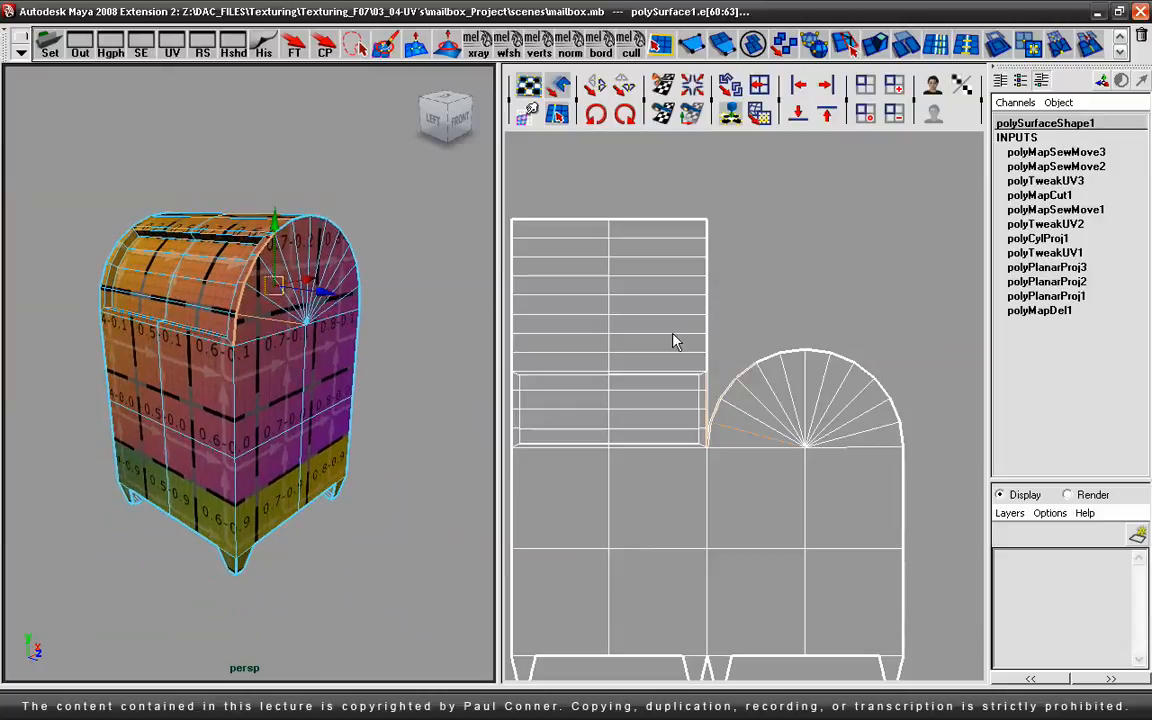
Step: Select the vertical edges at the outer corners of the joined wall and arched side to locate their matching borders in the UV layout
scroll(673, 341, "down", 3)
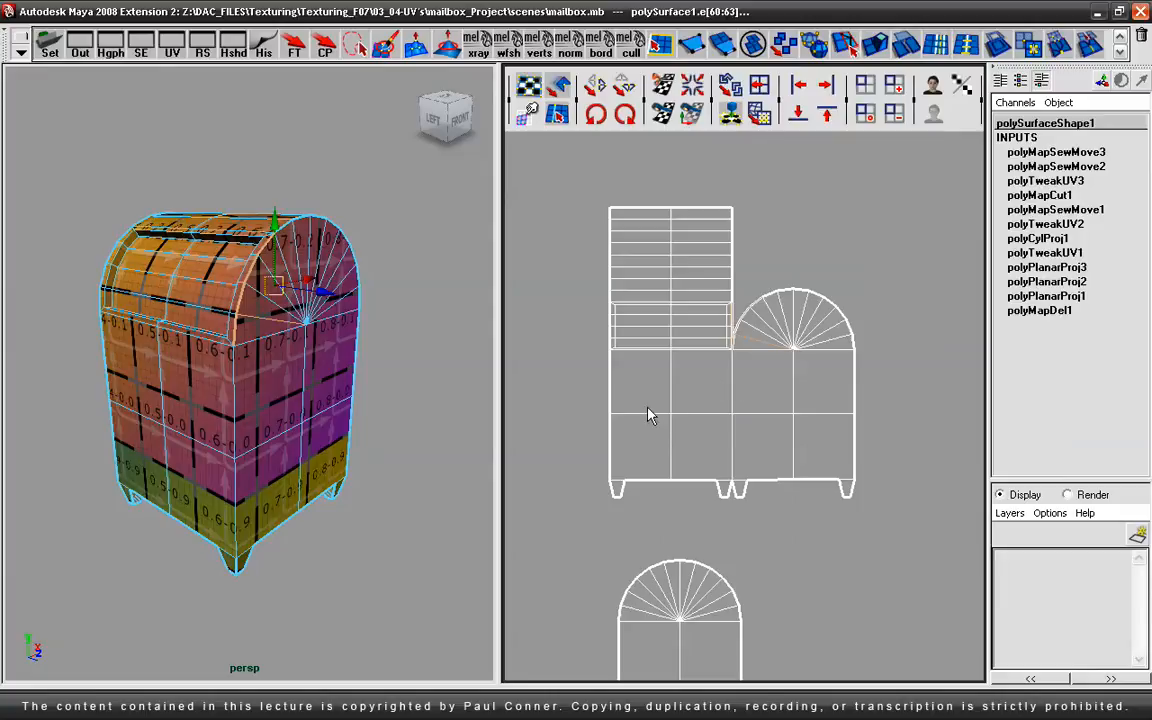
scroll(679, 380, "down", 2)
middle_click_drag(296, 398, 302, 375, "alt")
middle_click_drag(776, 464, 796, 437, "alt")
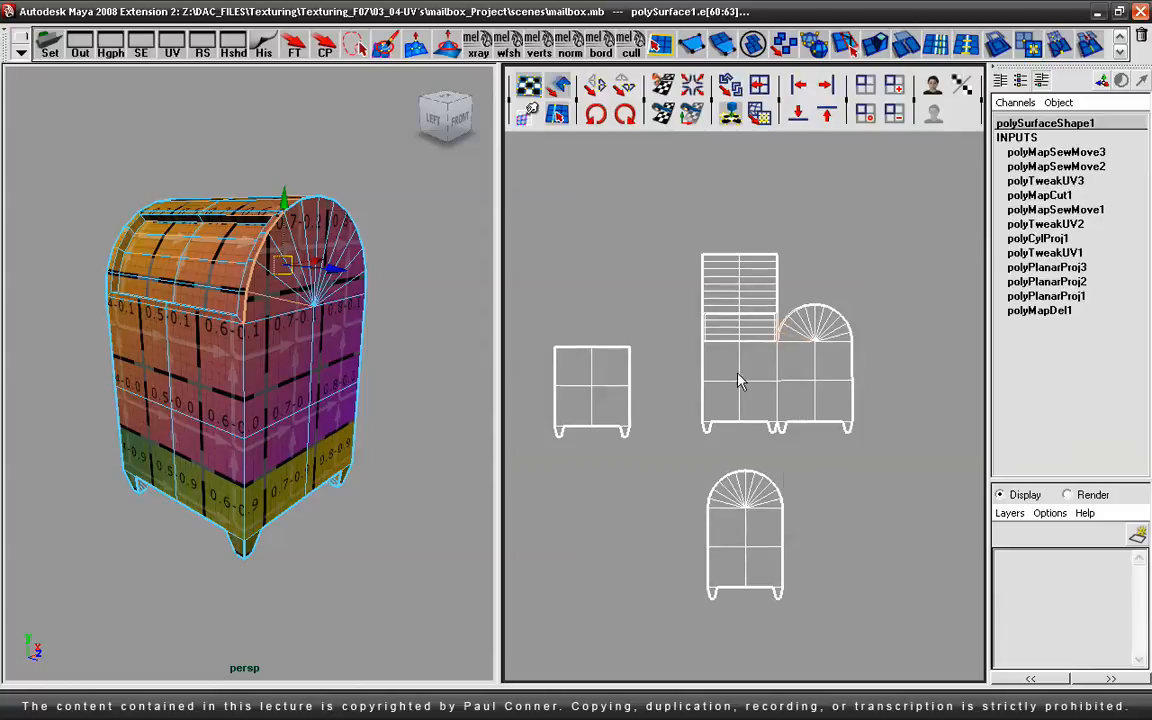
right_click_drag(705, 372, 707, 330)
left_click(118, 352)
left_click(120, 436, "shift")
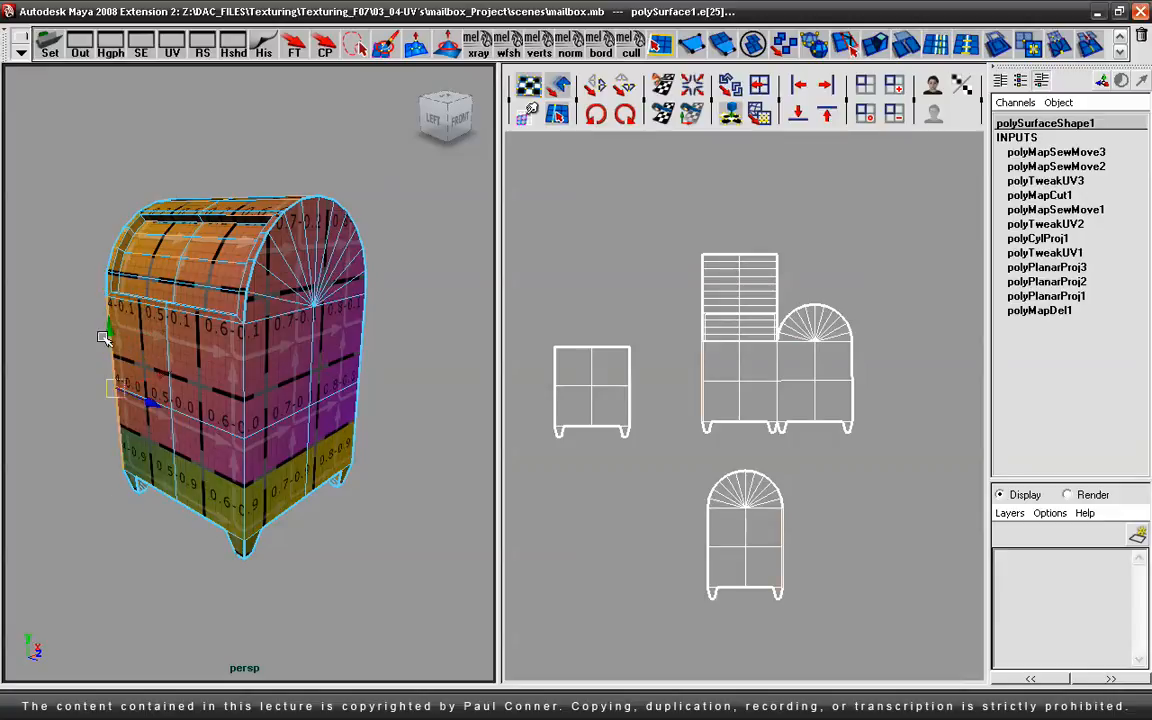
left_click(365, 338)
left_click(359, 408)
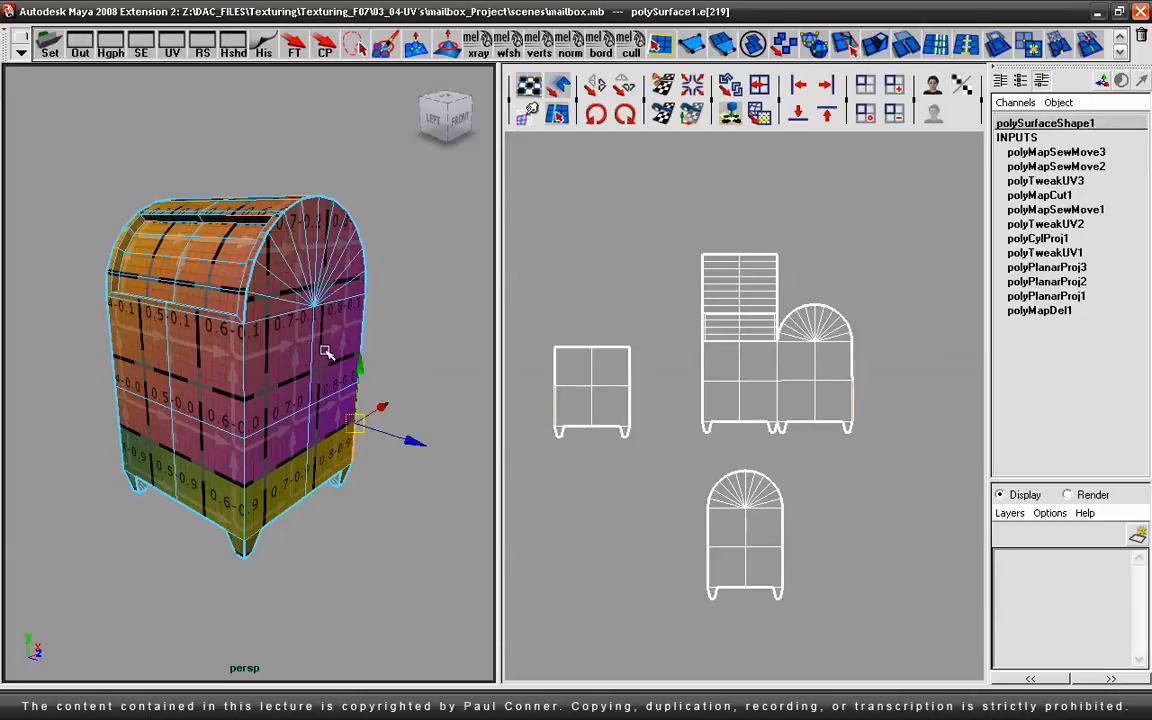
Step: Select the vertical corner edges between the joined wall and the other arched side, and join them with Move and Sew UVs
left_click_drag(138, 358, 316, 382, "alt")
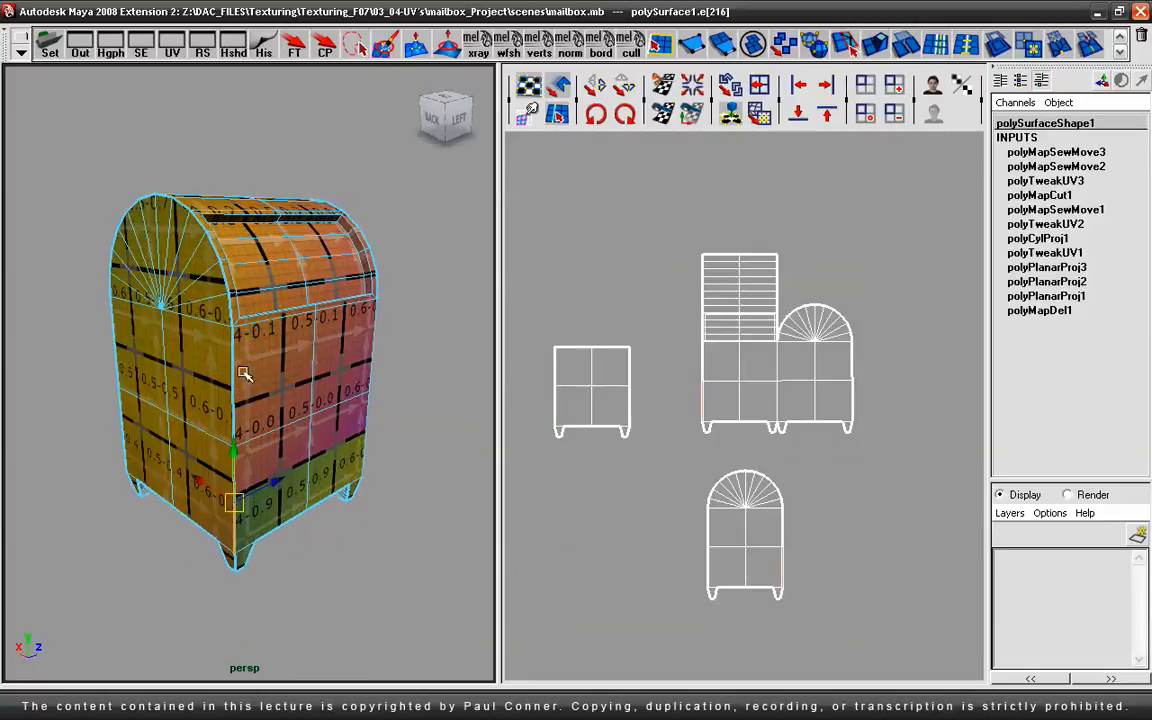
left_click(232, 420)
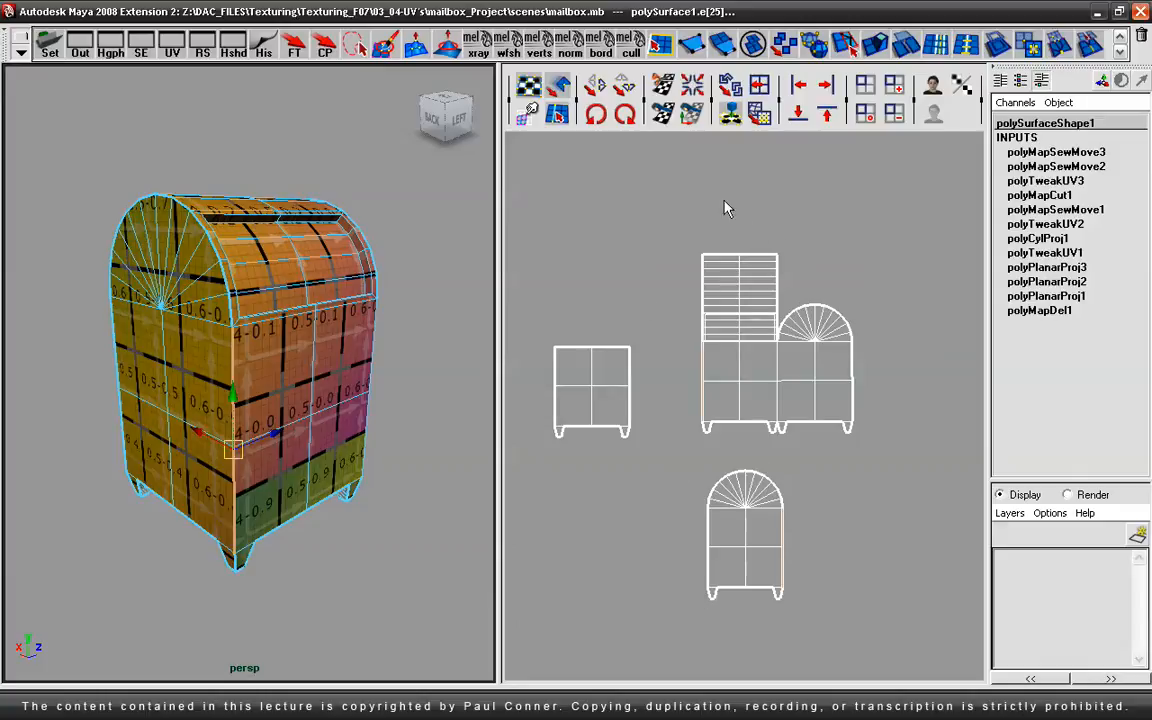
left_click(692, 115)
Step: Select all UVs of the joined shell with both arched sides and move the shell clear of the separate wall
right_click_drag(744, 293, 779, 293)
left_click_drag(779, 292, 744, 313)
key("space")
left_click_drag(700, 275, 675, 311)
left_click_drag(755, 347, 786, 356)
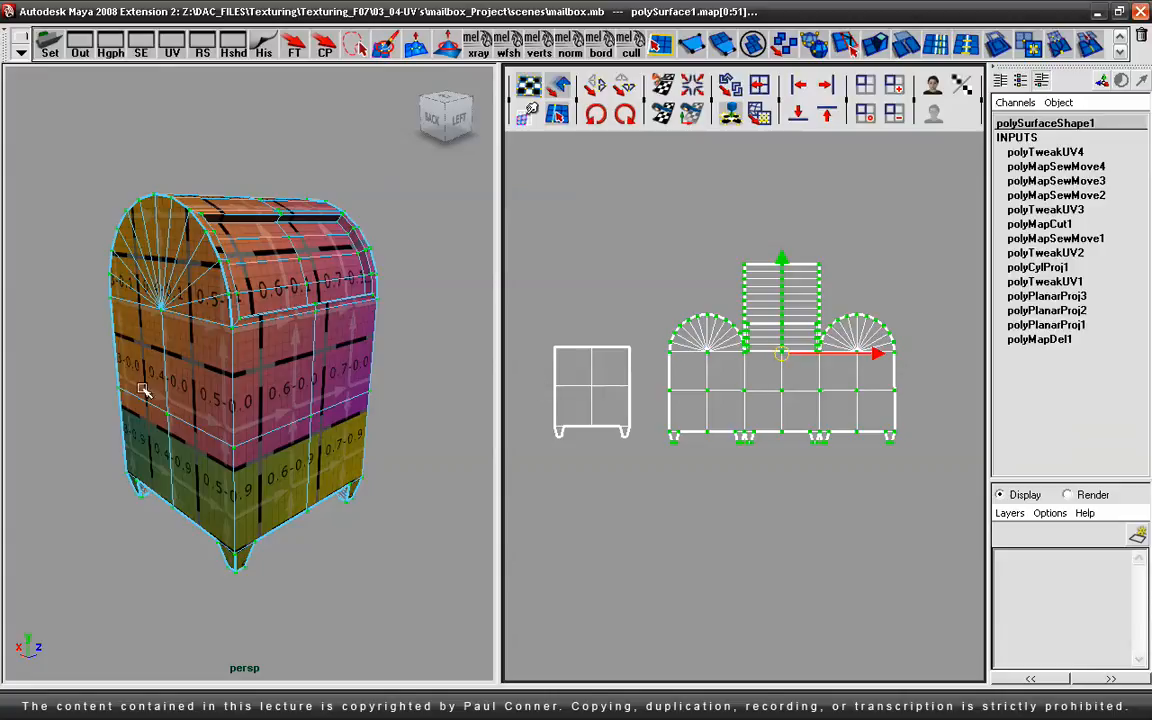
Step: Select the vertical edges at the mailbox corners bordering the separate wall, and attach that wall to the joined shell with Move and Sew UVs
left_click_drag(185, 372, 300, 290, "alt")
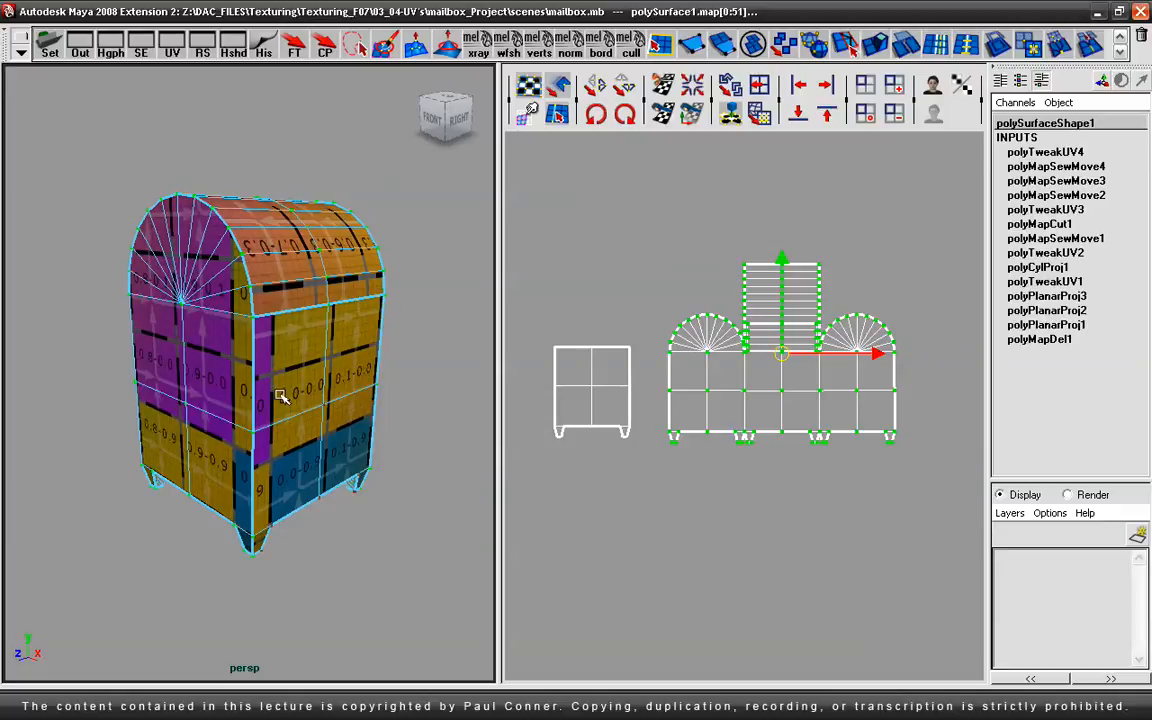
left_click_drag(280, 387, 509, 365, "alt")
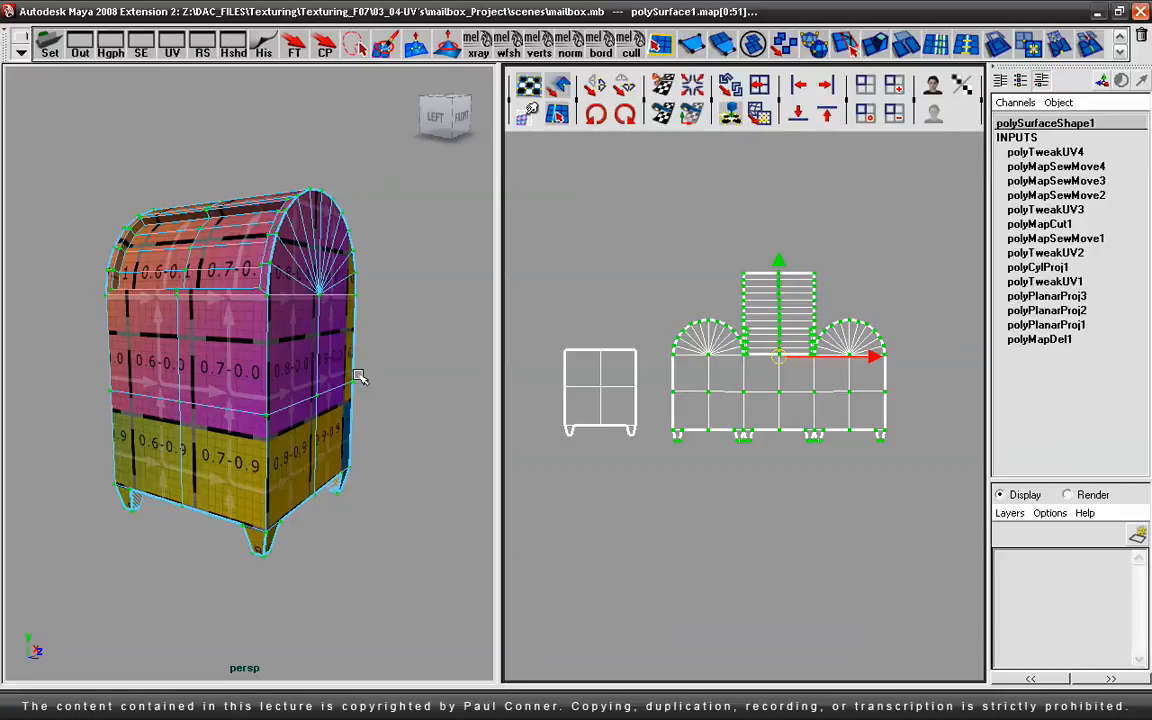
left_click_drag(465, 342, 337, 350, "alt")
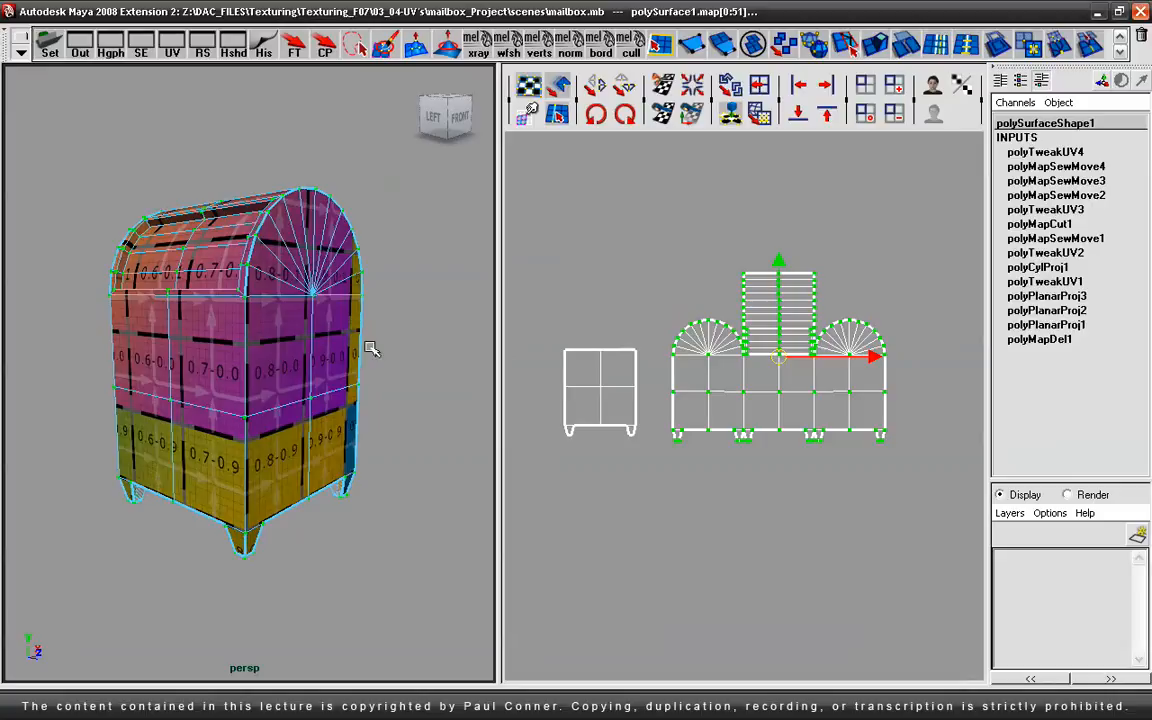
right_click_drag(360, 337, 360, 300)
left_click(358, 318)
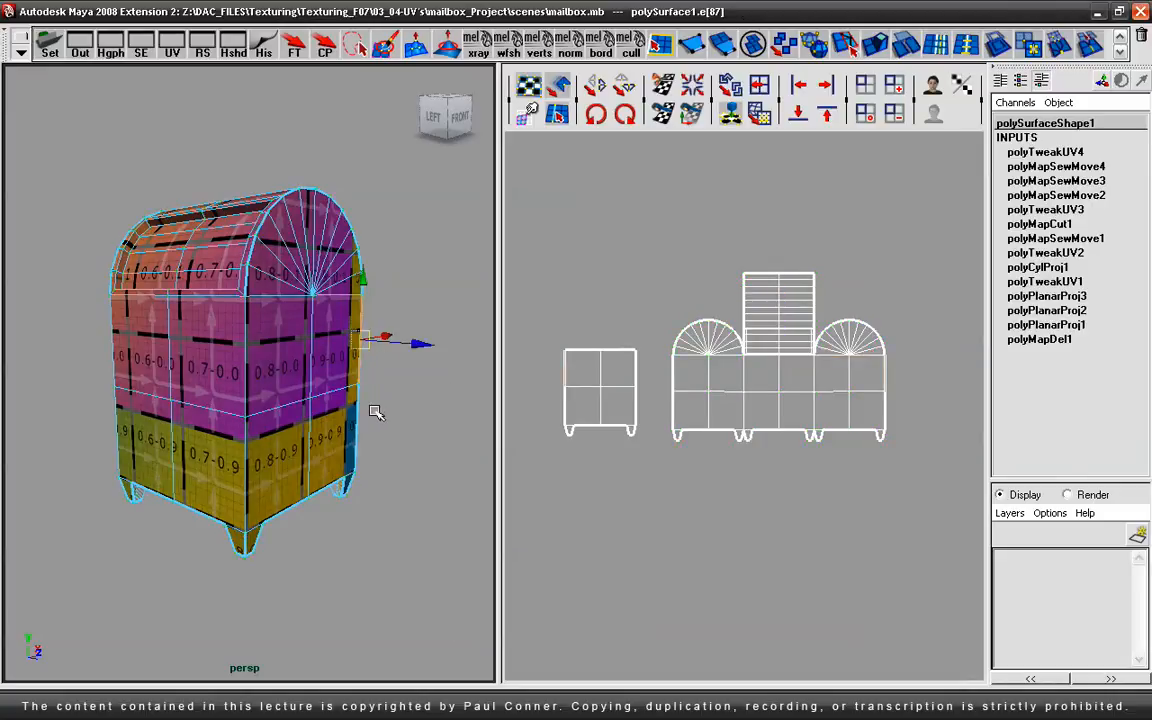
left_click(358, 395)
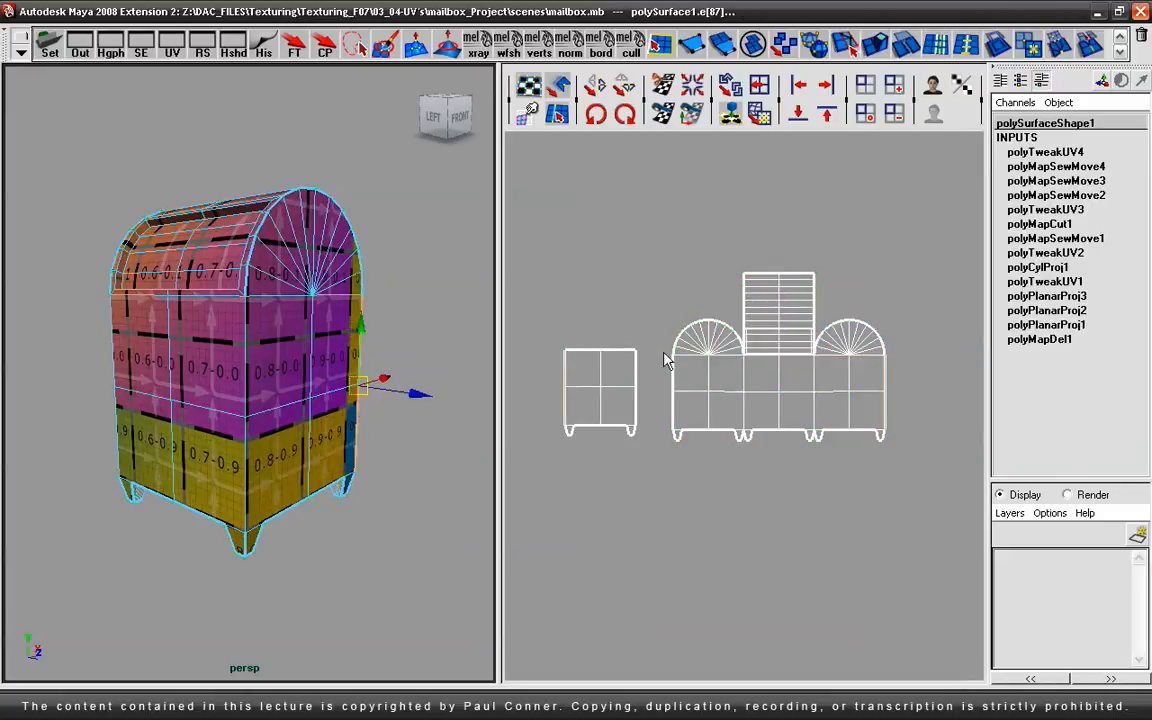
left_click_drag(327, 329, 152, 327, "alt")
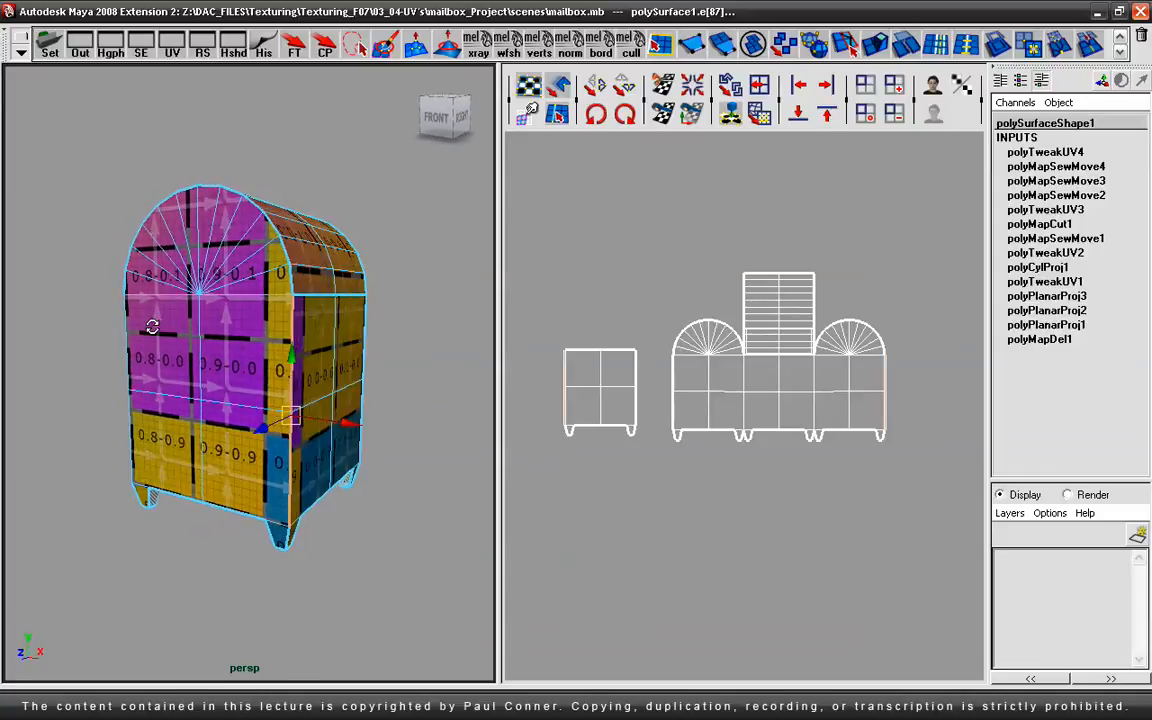
left_click_drag(72, 292, 257, 323, "alt")
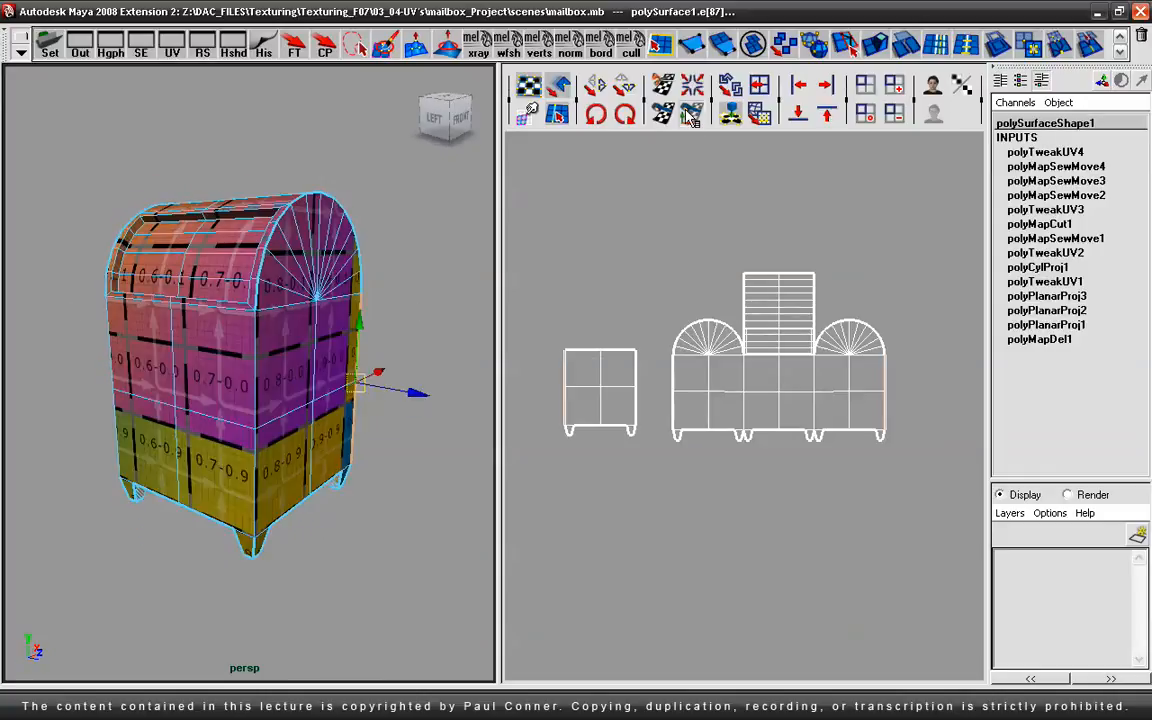
left_click(624, 88)
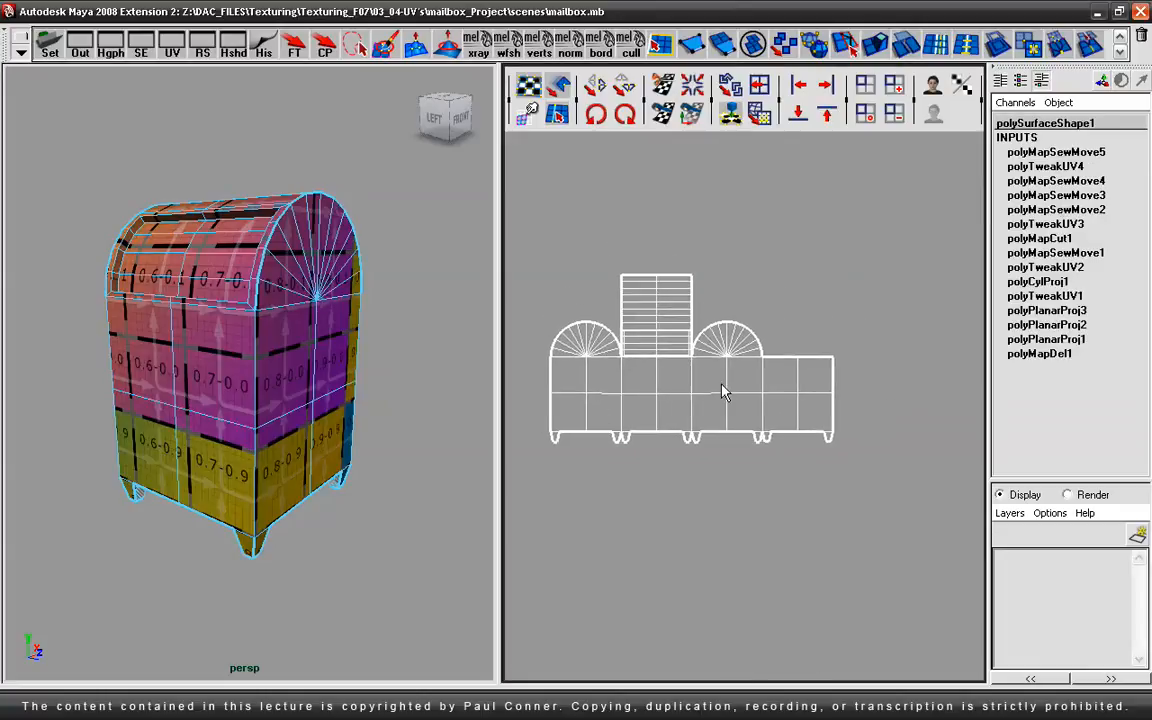
Step: Select all UVs of the combined shell and bring the shell down into the 0–1 texture area
scroll(627, 391, "down", 2)
key("space")
scroll(576, 375, "down", 2)
middle_click_drag(400, 420, 483, 352, "alt")
scroll(604, 378, "down", 2)
right_click_drag(566, 285, 634, 282)
left_click_drag(712, 200, 355, 404)
left_click_drag(555, 287, 478, 566)
middle_click_drag(478, 566, 548, 365, "alt")
right_click_drag(548, 365, 995, 398, "alt")
middle_click_drag(660, 406, 648, 448, "alt")
left_click_drag(566, 386, 573, 494)
key("r")
middle_click_drag(563, 476, 560, 386, "alt")
right_click_drag(558, 390, 600, 408, "alt")
Step: Display the UV grid and adjust the shell's position and uniform scale so it spans just inside the 0–1 square
left_click(492, 105)
right_click_drag(485, 430, 607, 432, "alt")
middle_click_drag(607, 432, 581, 468, "alt")
key("w")
left_click_drag(660, 457, 655, 457)
key("r")
left_click_drag(558, 460, 553, 458)
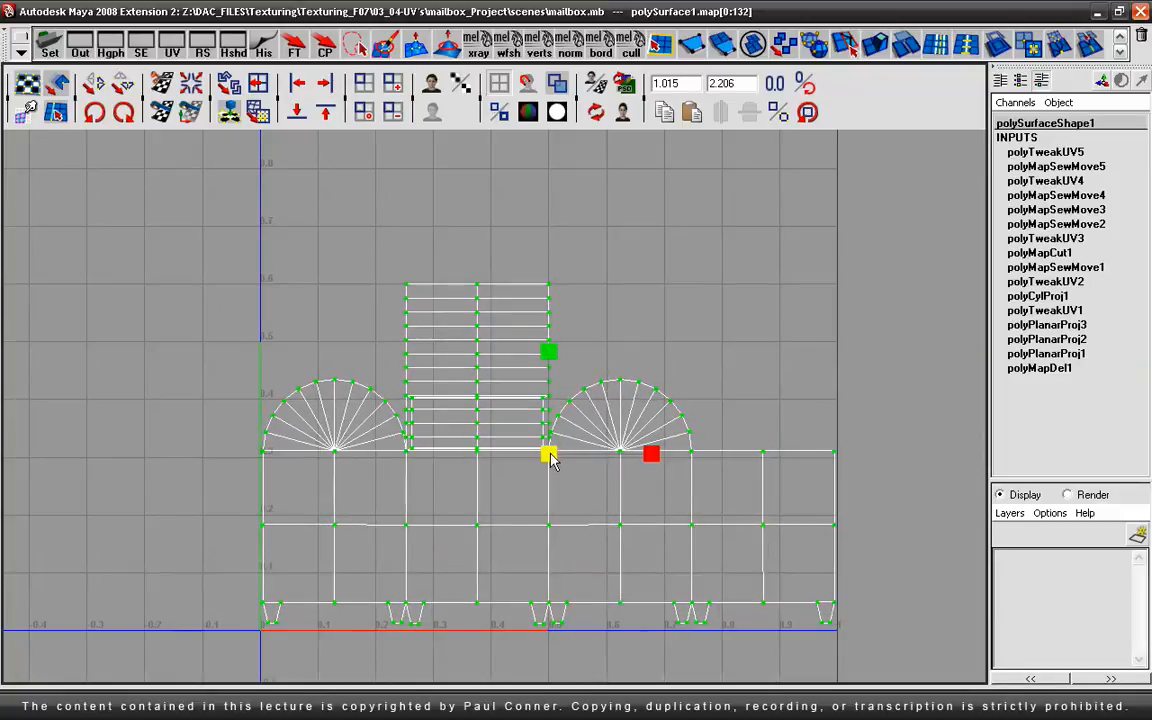
Step: Try scaling the shell until its sides touch the edges of the 0–1 square, and scale it back just inside
right_click_drag(410, 419, 525, 412, "alt")
middle_click_drag(525, 412, 496, 332, "alt")
right_click_drag(514, 368, 424, 368, "alt")
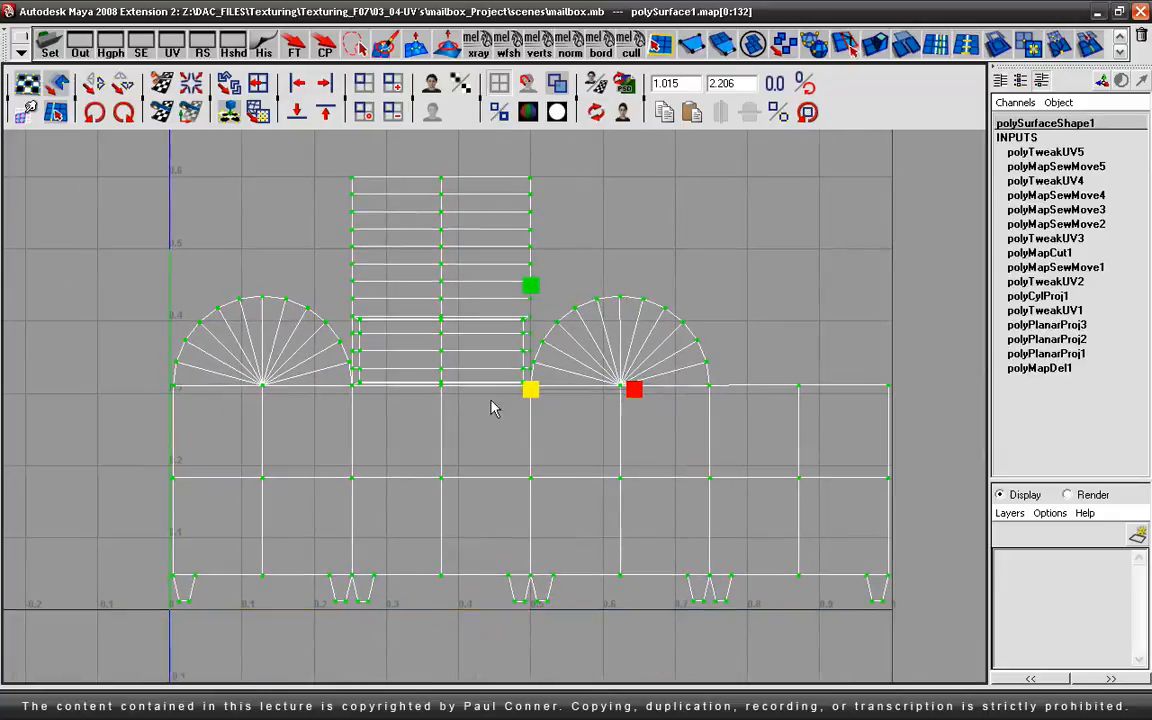
left_click_drag(533, 389, 534, 391)
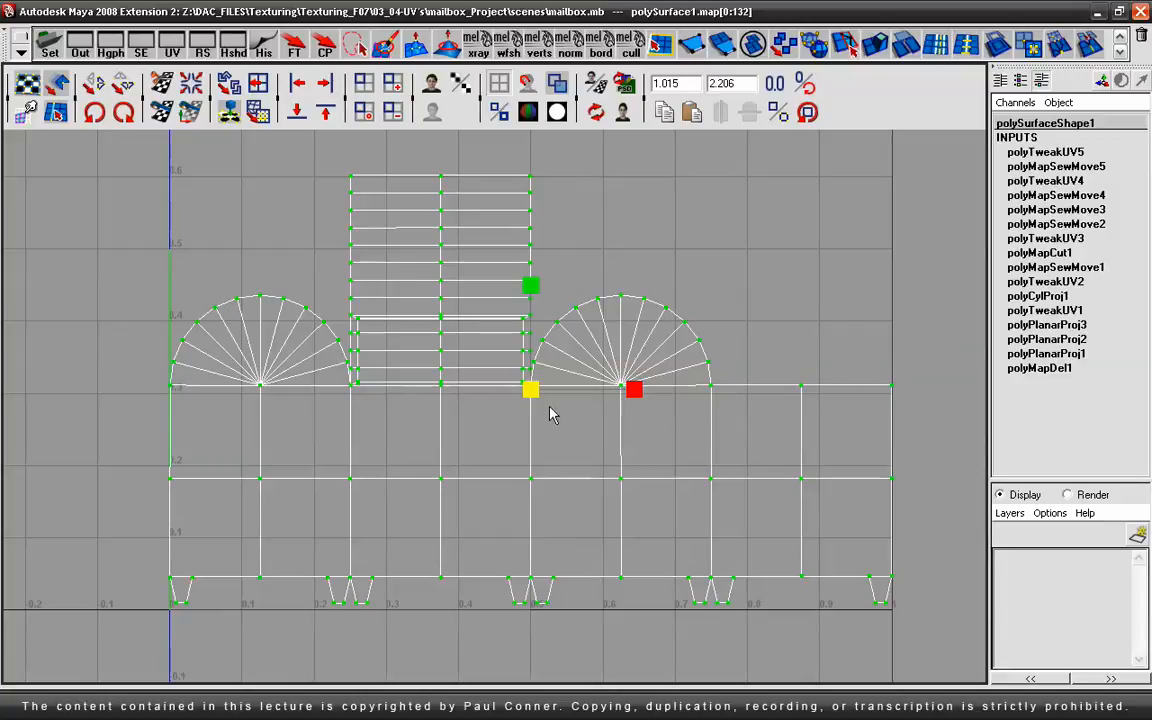
left_click_drag(531, 393, 532, 393)
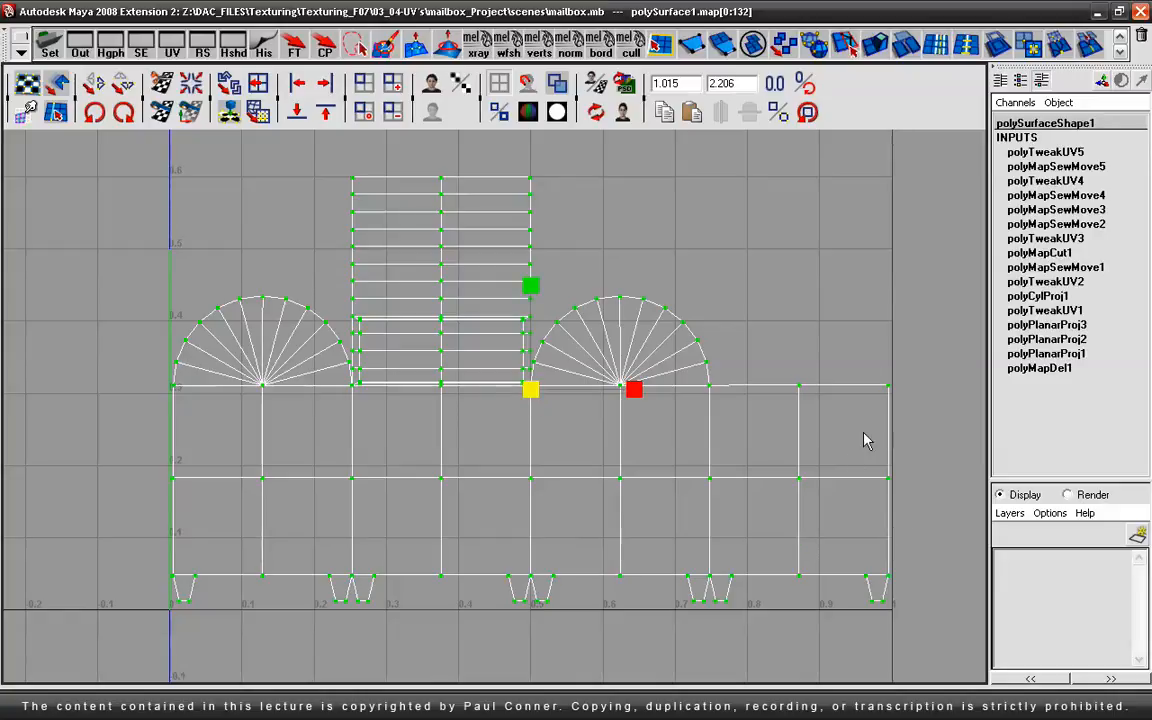
Step: Move the whole shell slightly upward so its legs sit just above the lower edge of the 0–1 square
right_click_drag(622, 473, 437, 425, "alt")
key("w")
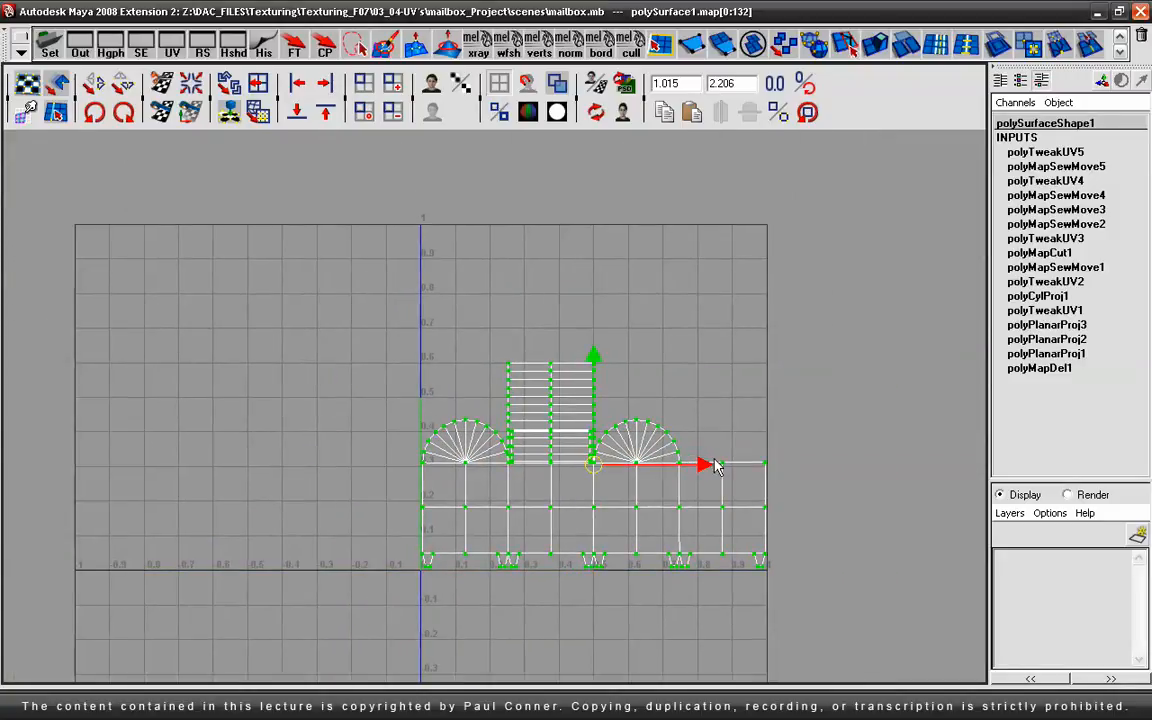
left_click_drag(593, 360, 630, 362)
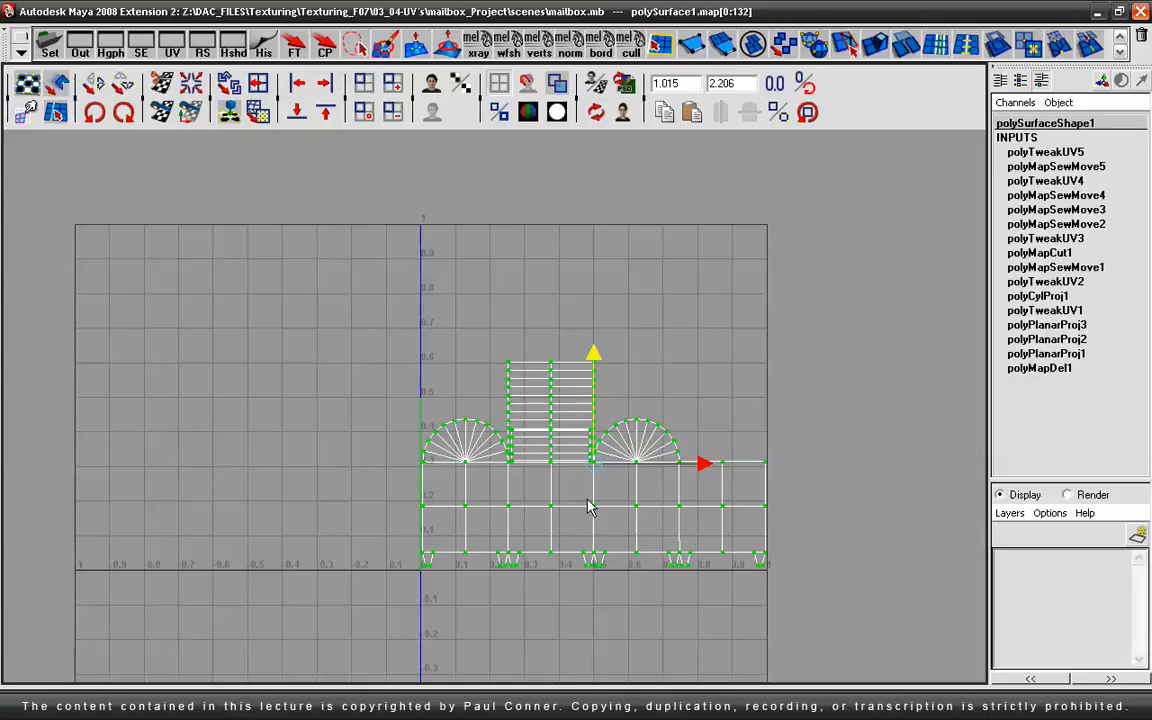
Step: Examine the unused space in the 0–1 square and the checkers across the mailbox's walls and corners
right_click_drag(493, 481, 711, 480, "alt")
middle_click_drag(688, 481, 662, 467, "alt")
right_click_drag(572, 460, 625, 456, "alt")
middle_click_drag(622, 456, 583, 471, "alt")
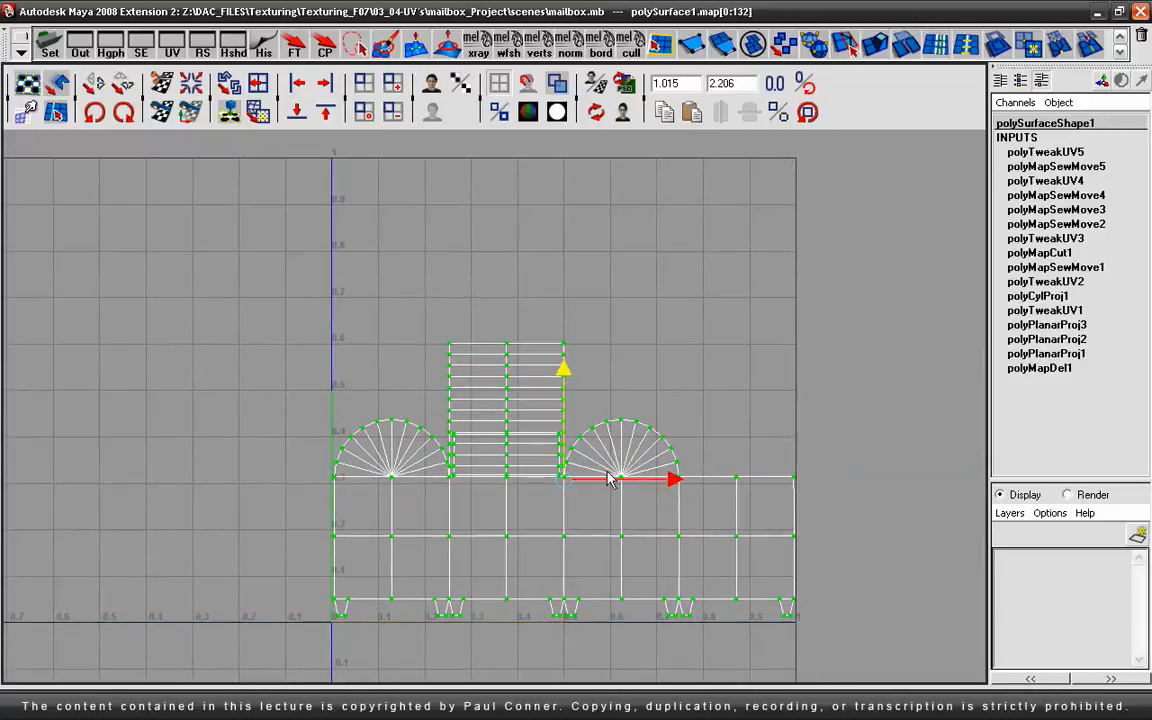
key("space")
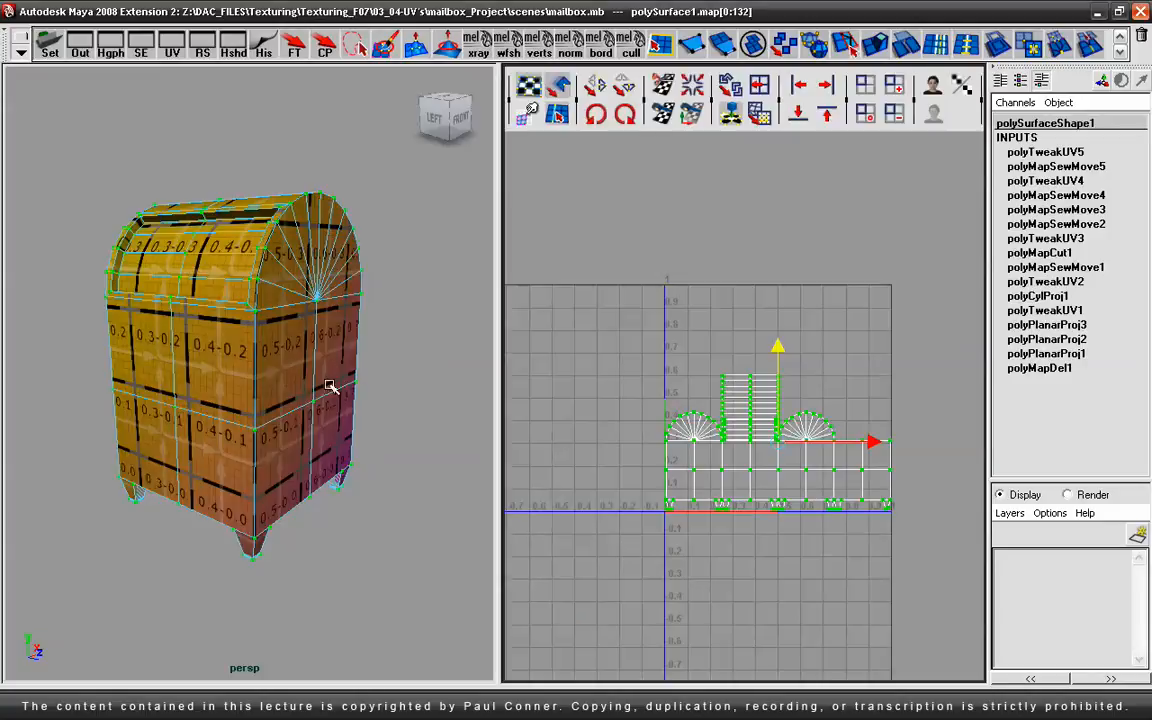
left_click_drag(273, 356, 458, 380, "alt")
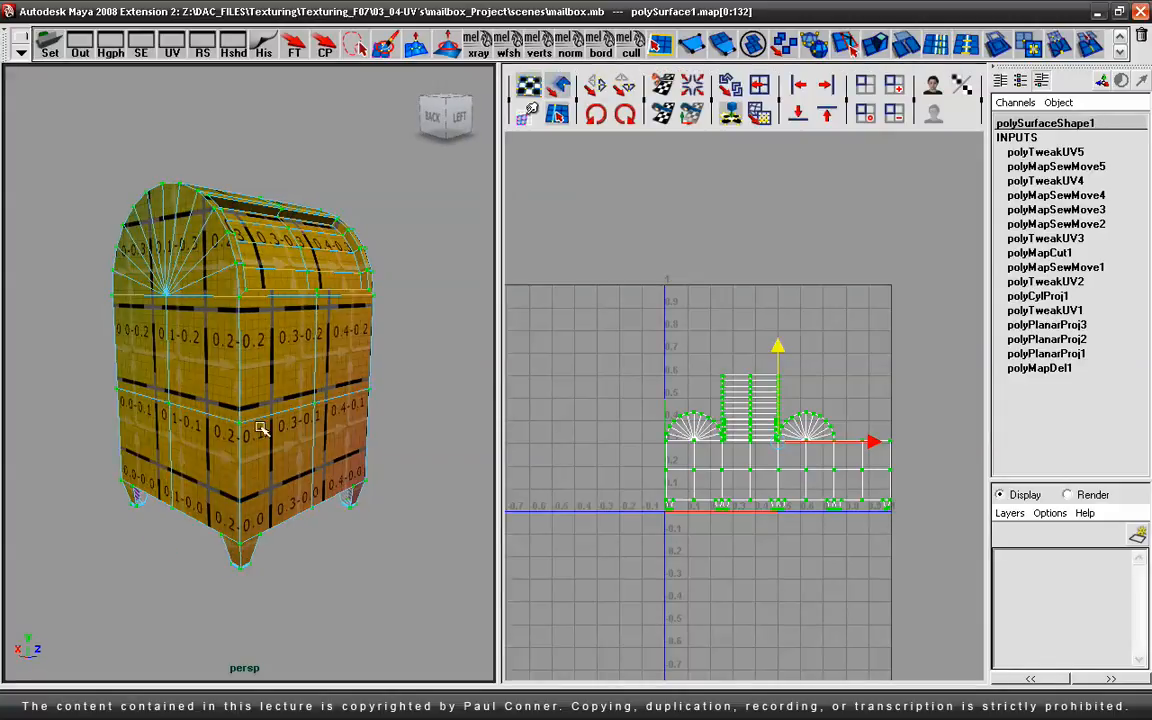
Step: Select the vertical edges between the arched side and the end wall in the UV layout, and cut the UVs there
right_click_drag(638, 440, 862, 462, "alt")
middle_click_drag(848, 459, 772, 386, "alt")
right_click(872, 413)
left_click(876, 380)
left_click(822, 432)
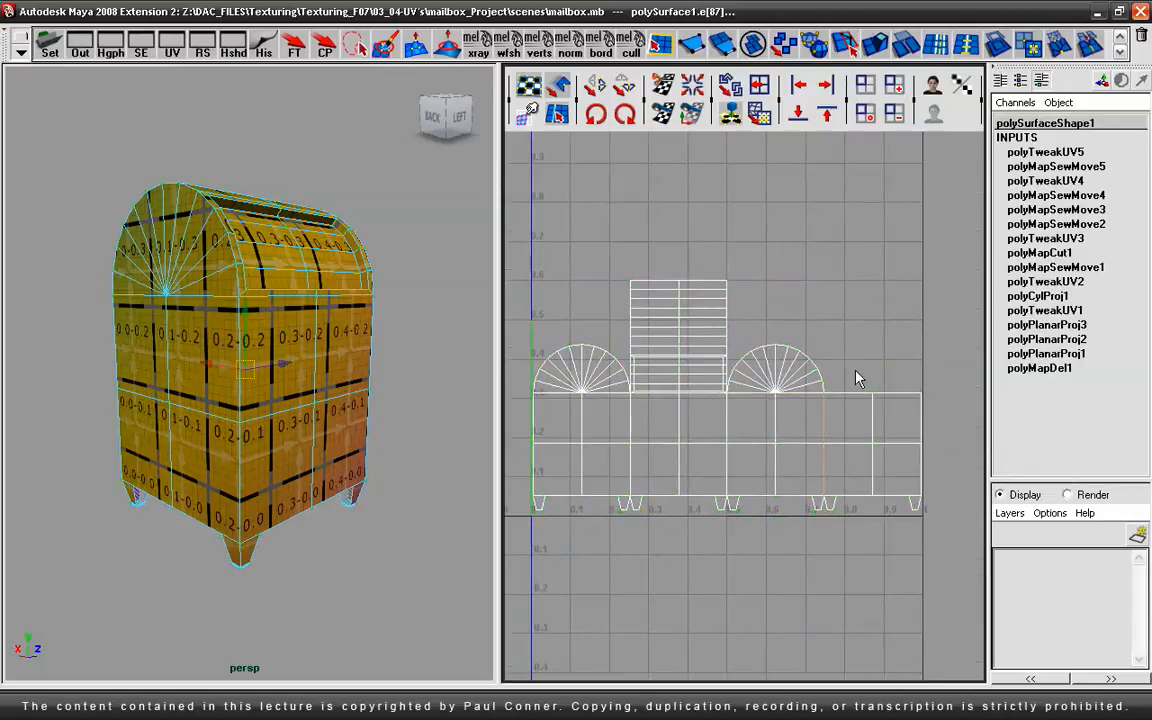
left_click(663, 86)
Step: Select the UVs of the detached wall and move it above the neighbouring arched side, beside the curved top
right_click_drag(885, 403, 940, 391)
left_click(920, 395)
key("space")
left_click_drag(785, 338, 782, 296)
key("space")
scroll(644, 317, "down", 5)
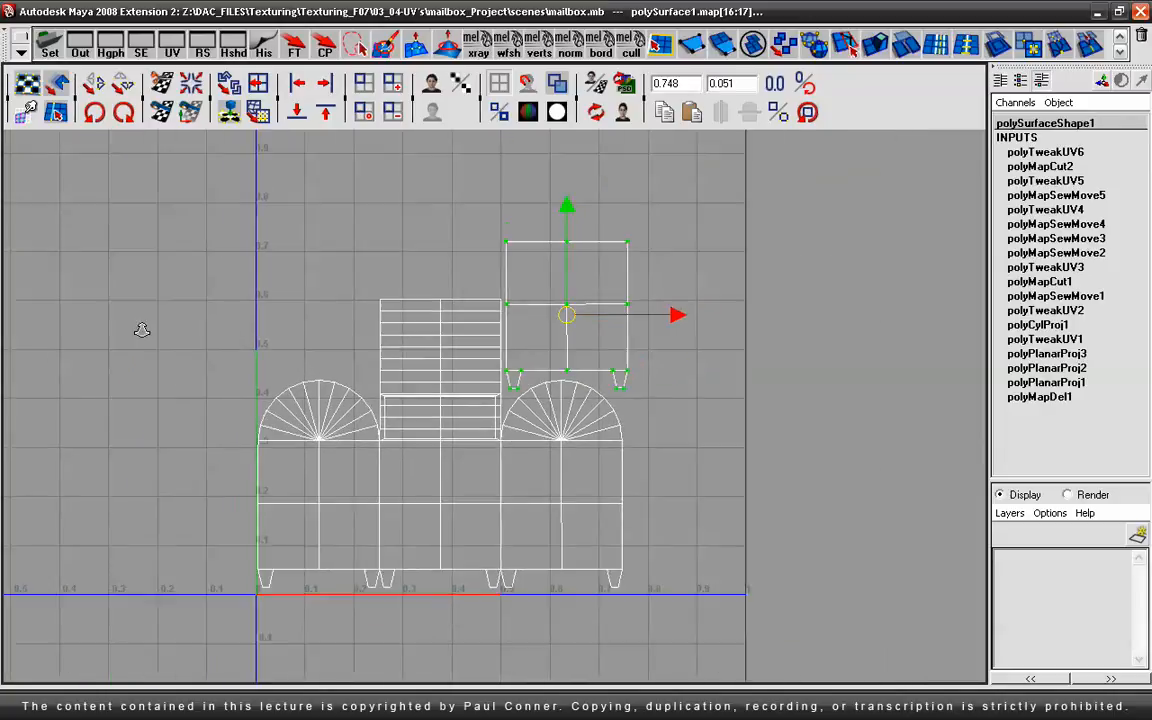
left_click_drag(606, 349, 607, 348)
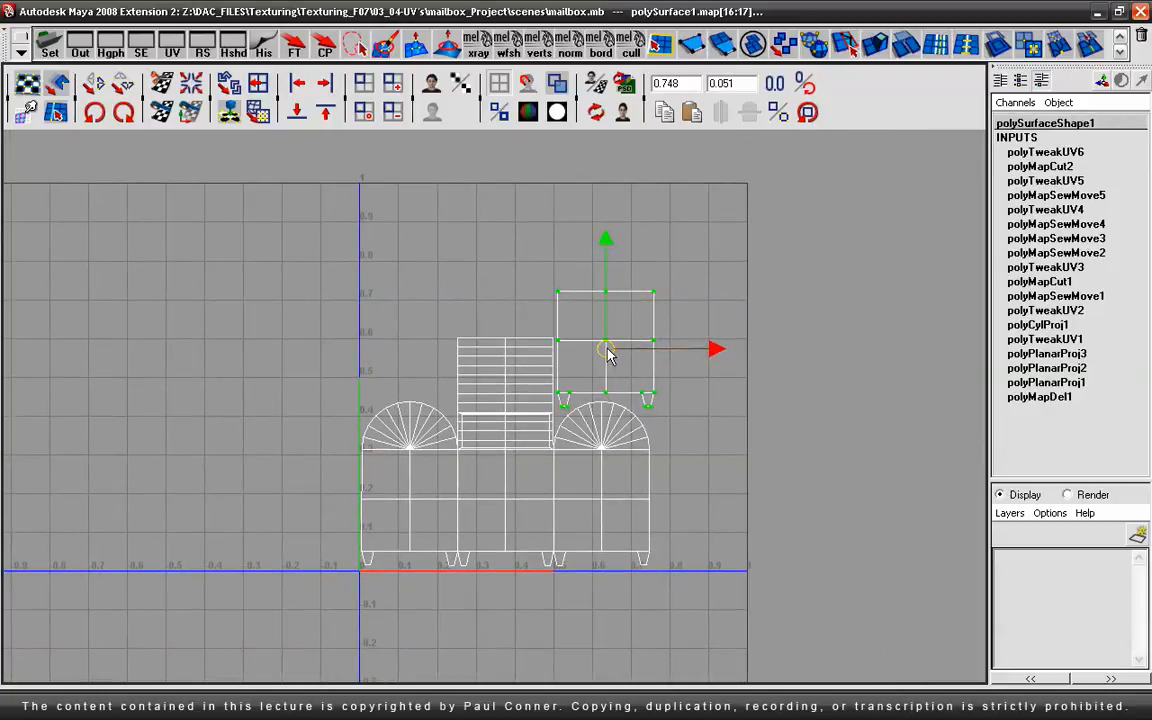
Step: Select all UVs and scale and move both shells together to fill the 0–1 square
left_click_drag(302, 268, 778, 649)
left_click_drag(507, 430, 554, 379)
key("r")
key("w")
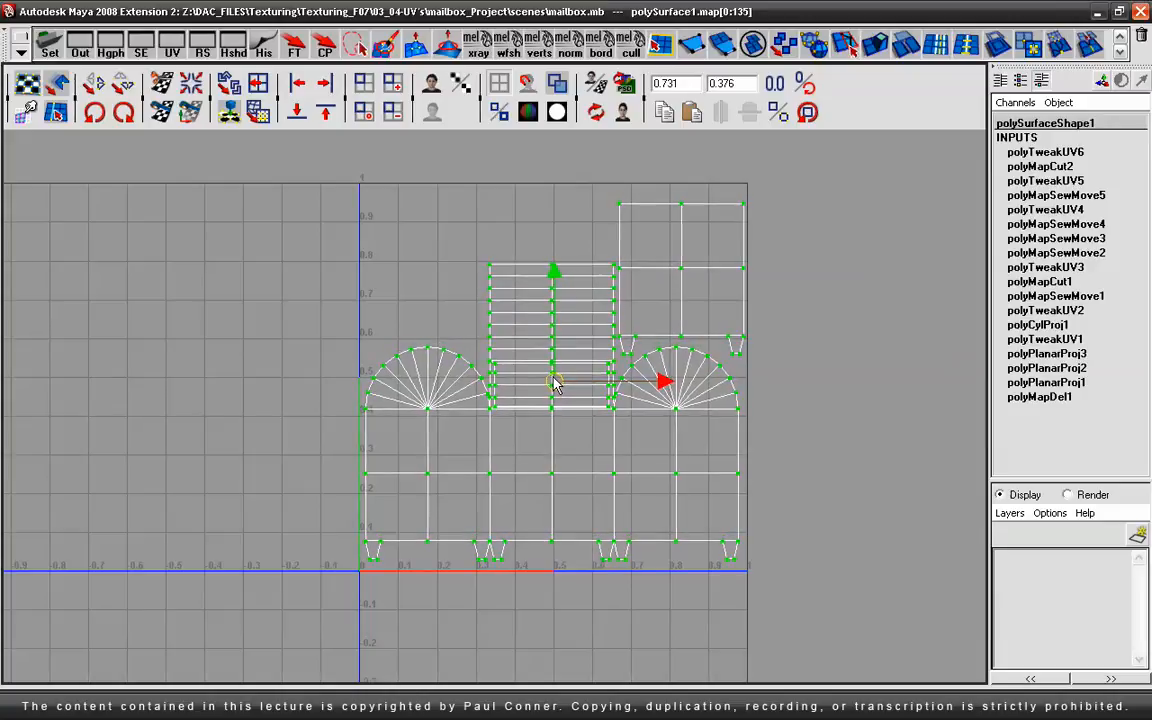
Step: Examine the checkers on the mailbox from several angles, including the underside and legs, against the rearranged UV layout
key("space")
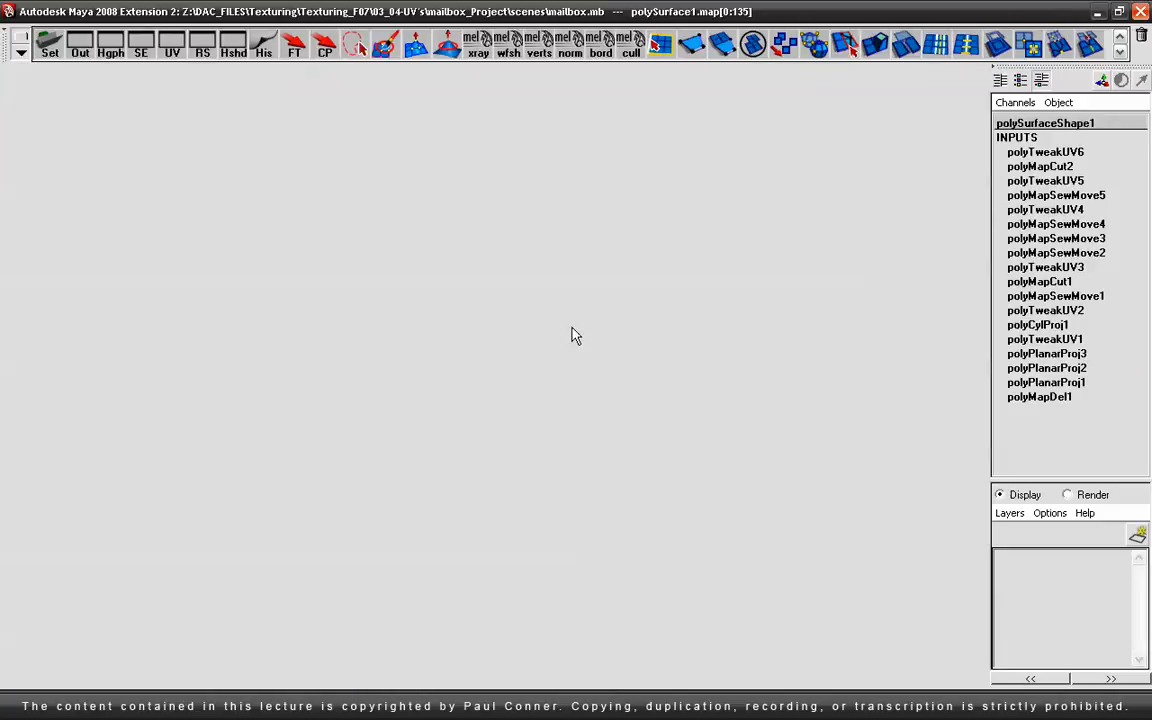
left_click_drag(238, 302, 314, 442, "alt")
left_click_drag(231, 465, 202, 359, "alt")
left_click_drag(221, 417, 318, 429, "alt")
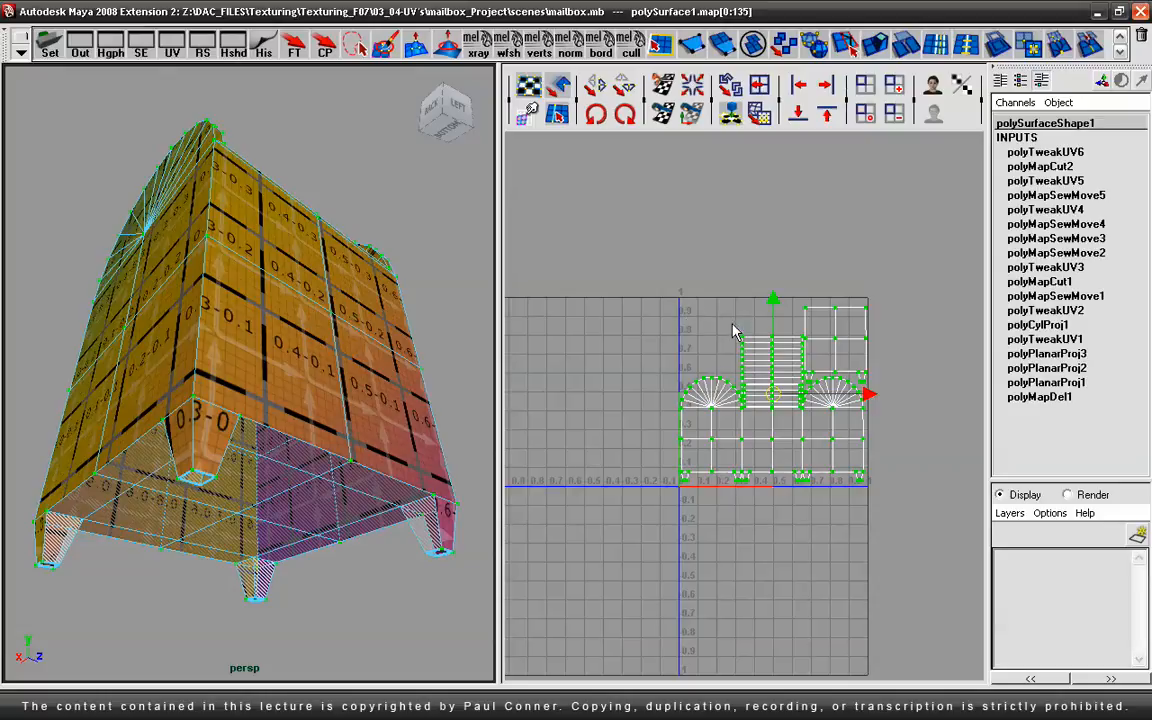
right_click_drag(745, 388, 841, 386, "alt")
middle_click_drag(841, 386, 775, 414, "alt")
right_click_drag(692, 383, 755, 380, "alt")
middle_click_drag(765, 373, 795, 343, "alt")
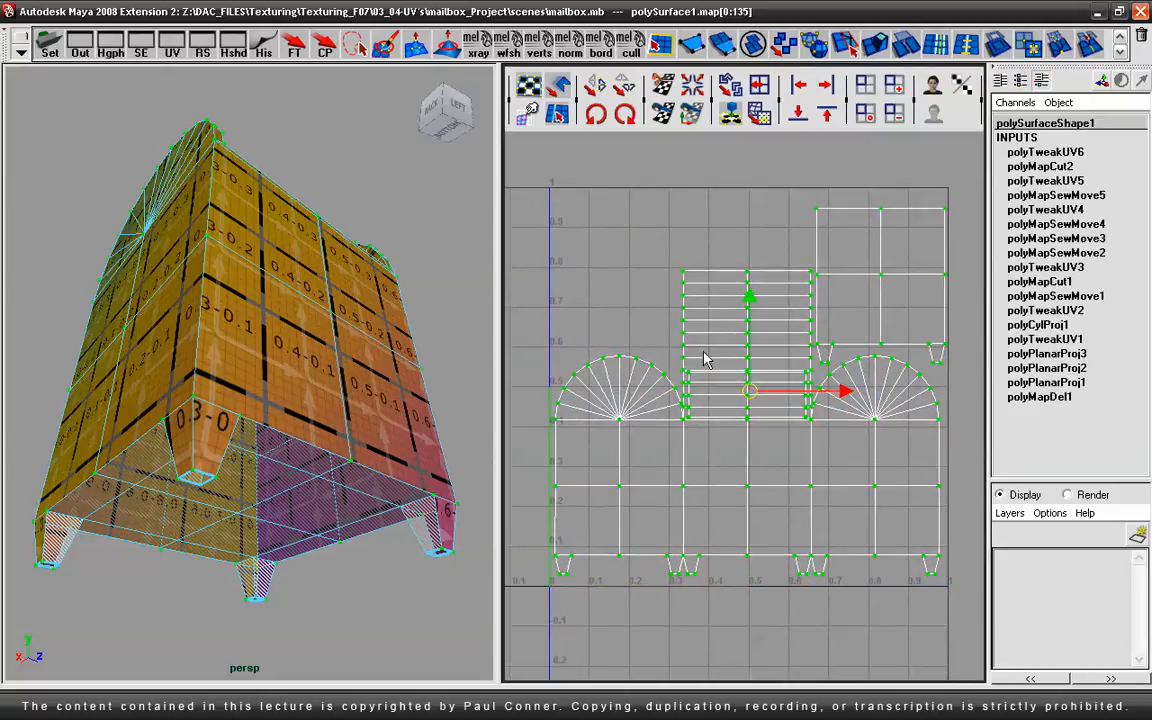
left_click_drag(340, 330, 116, 401, "alt")
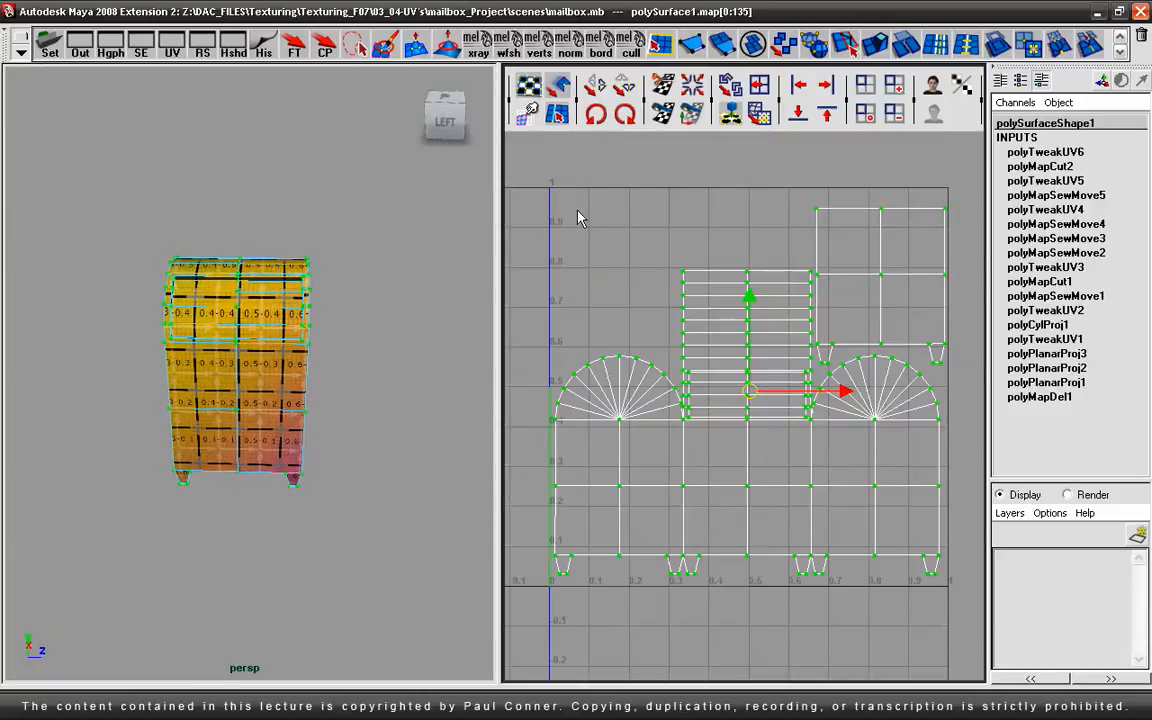
Step: Deselect the UVs and turn on shaded UV display in the texture editor
key("space")
right_click_drag(707, 283, 272, 278, "alt")
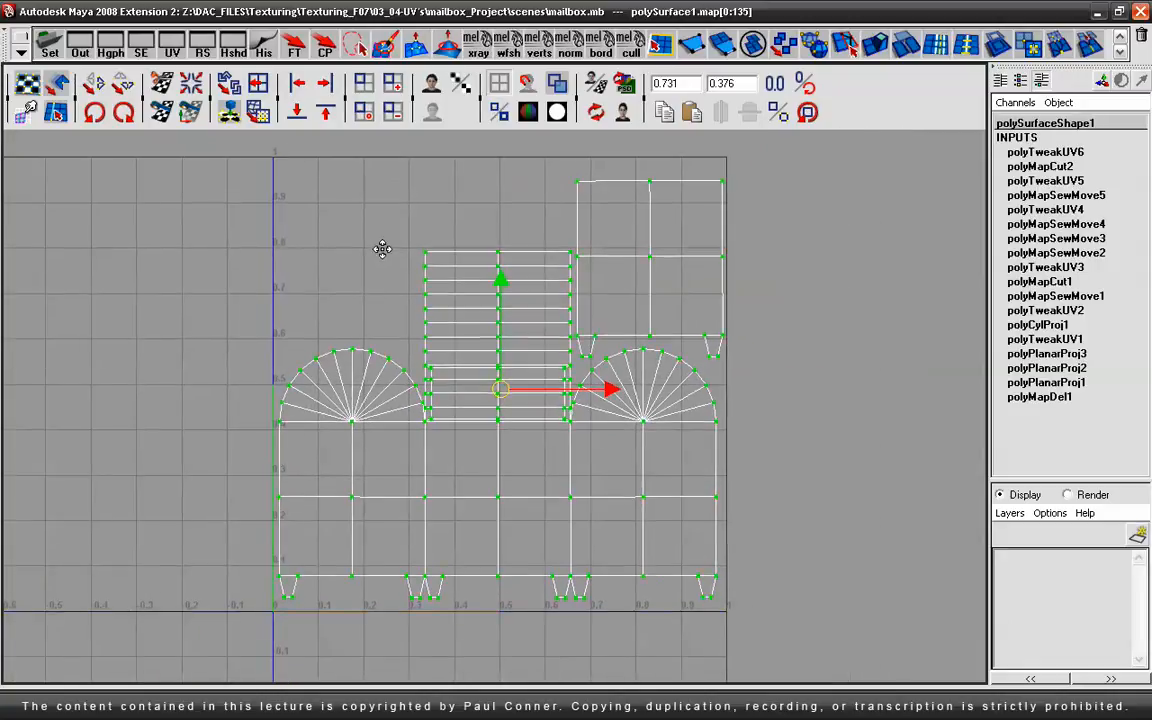
middle_click_drag(337, 260, 359, 268, "alt")
left_click(876, 268)
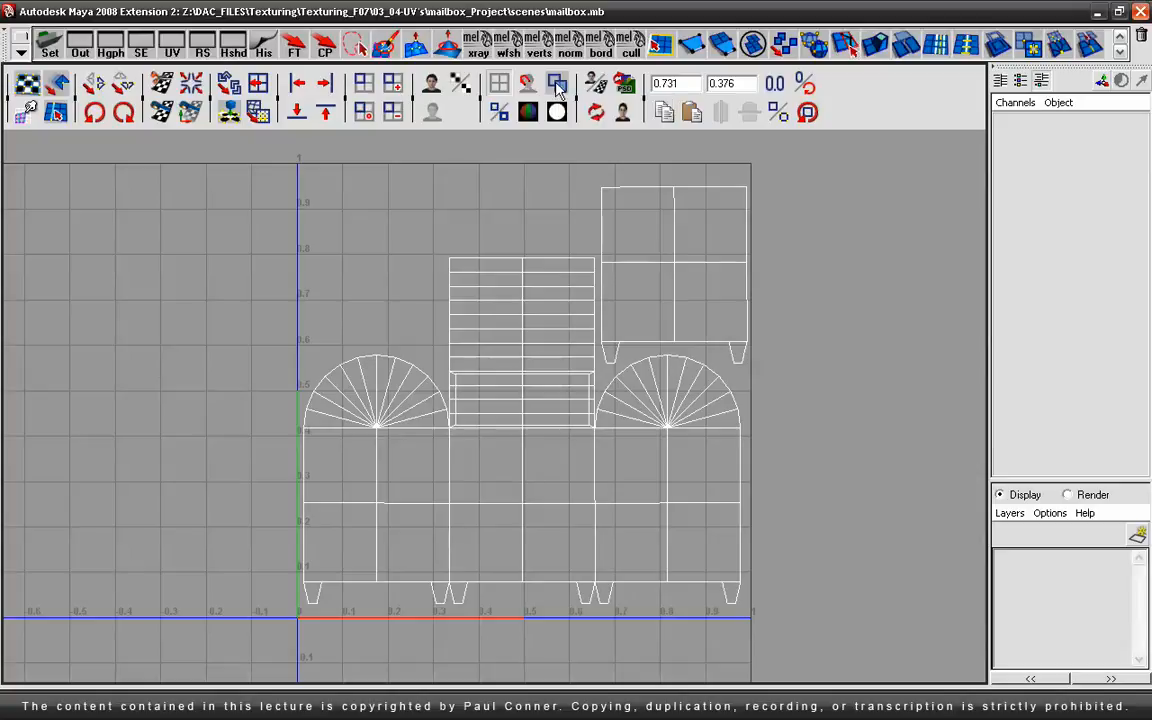
left_click(558, 88)
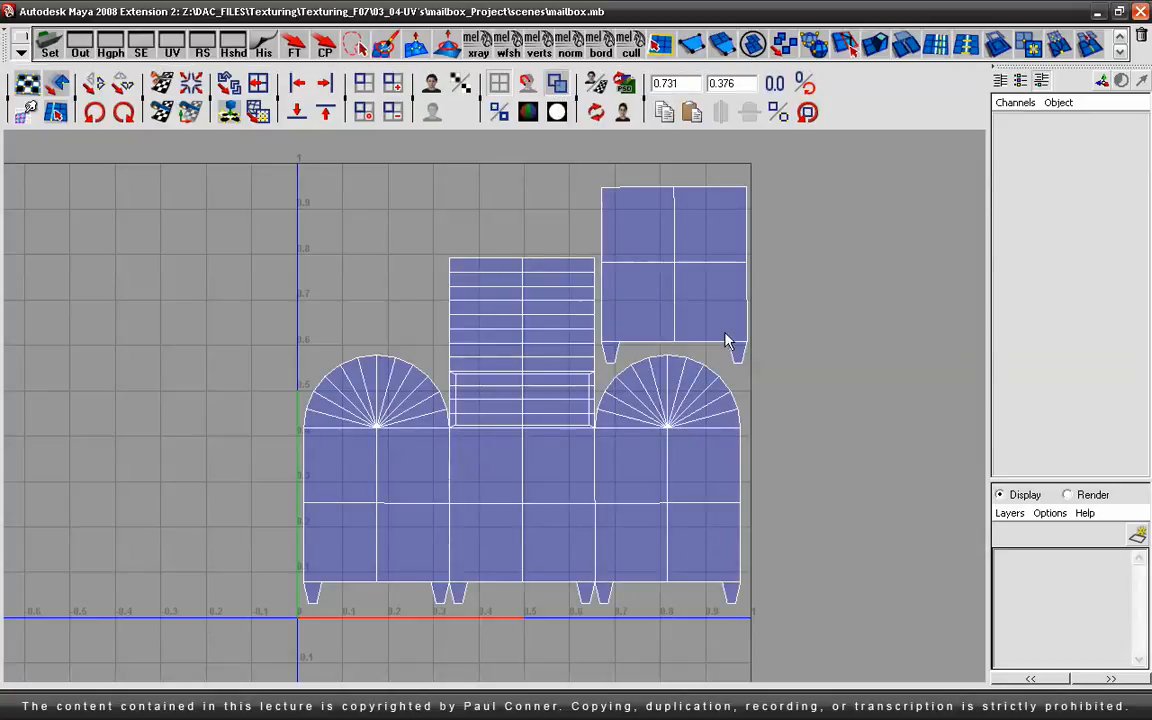
Step: Move the outer upper corner UV of the detached wall across its centre line so the wall's UV faces overlap
middle_click_drag(688, 335, 589, 378, "alt")
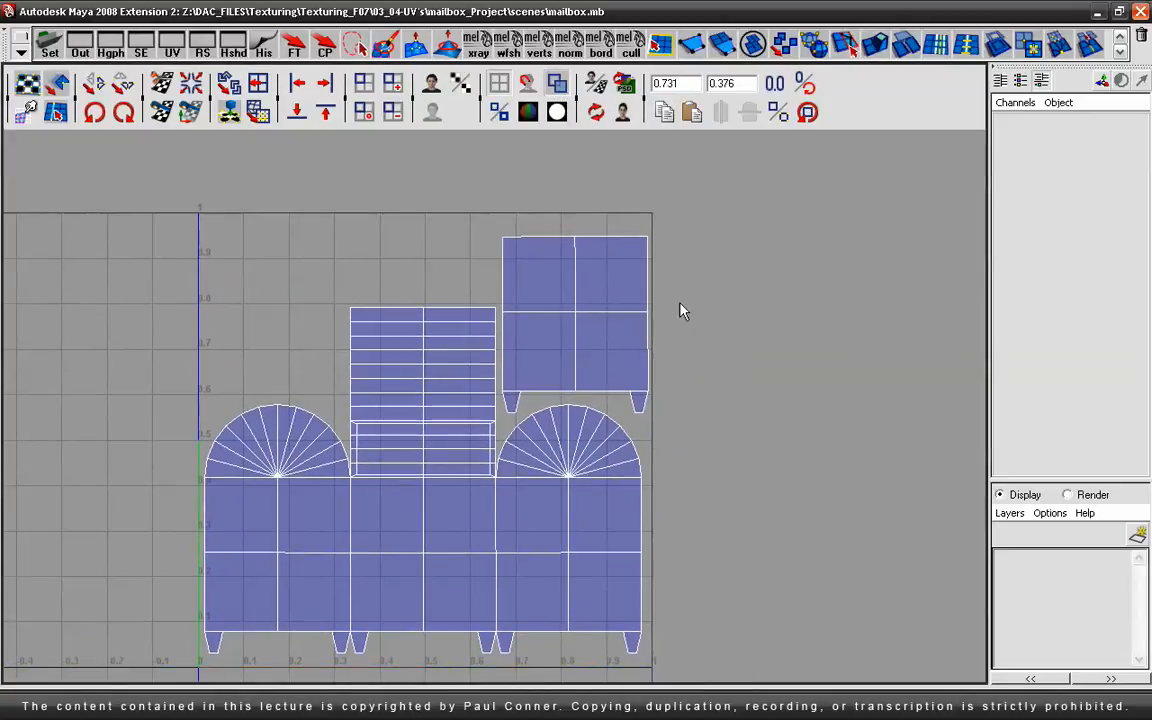
scroll(512, 316, "up", 4)
middle_click_drag(776, 252, 707, 517, "alt")
right_click_drag(707, 517, 843, 434, "alt")
middle_click_drag(837, 447, 739, 363, "alt")
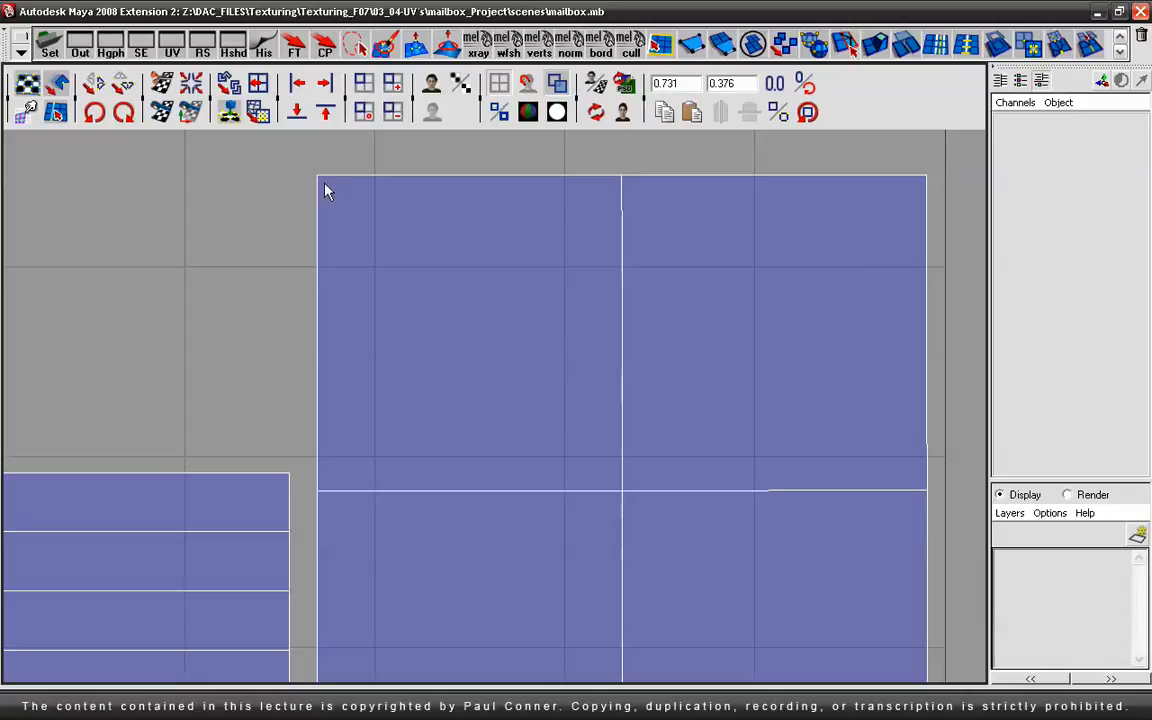
right_click_drag(347, 188, 376, 193)
left_click_drag(390, 233, 343, 226)
middle_click_drag(380, 244, 797, 355)
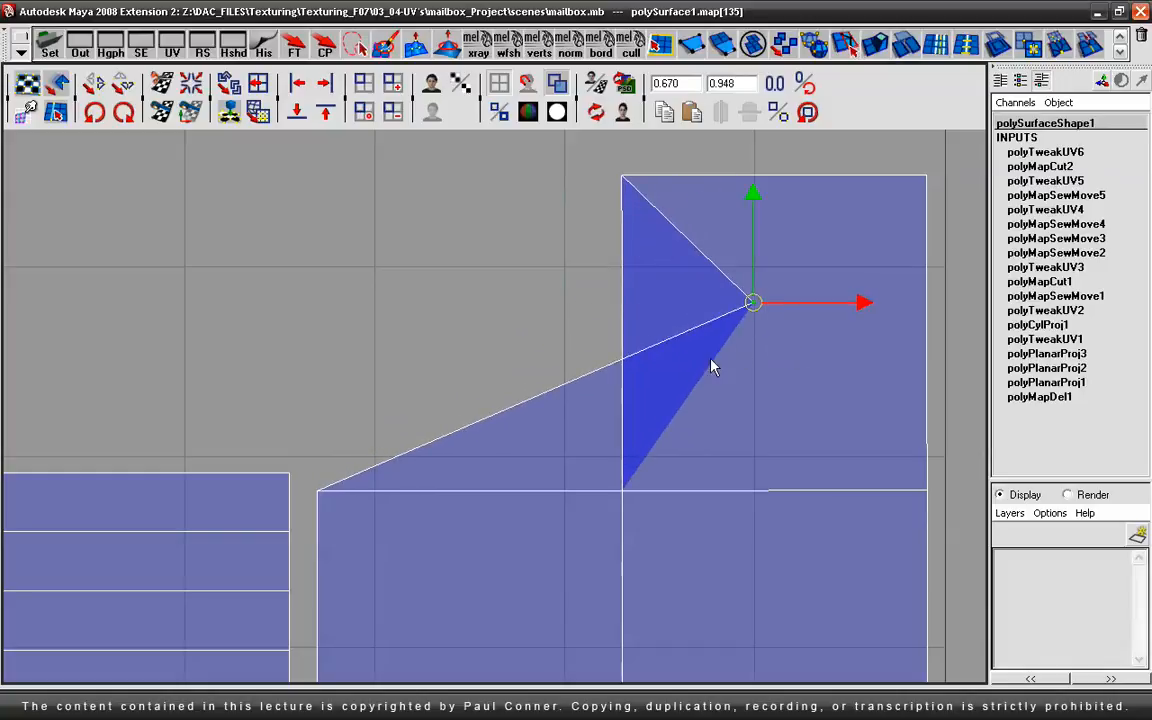
left_click(658, 313)
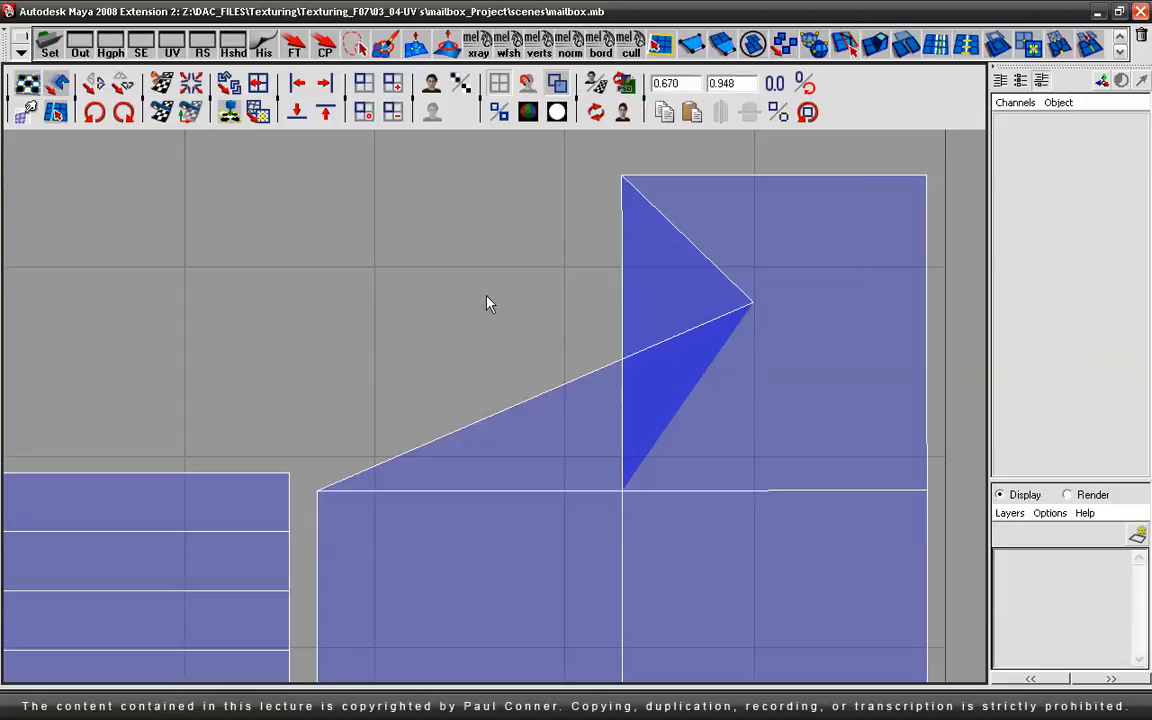
Step: Select the UVs around the overlapped half of the detached wall and examine the resulting checker distortion on the model
key("space")
right_click_drag(848, 370, 905, 365)
left_click(870, 355)
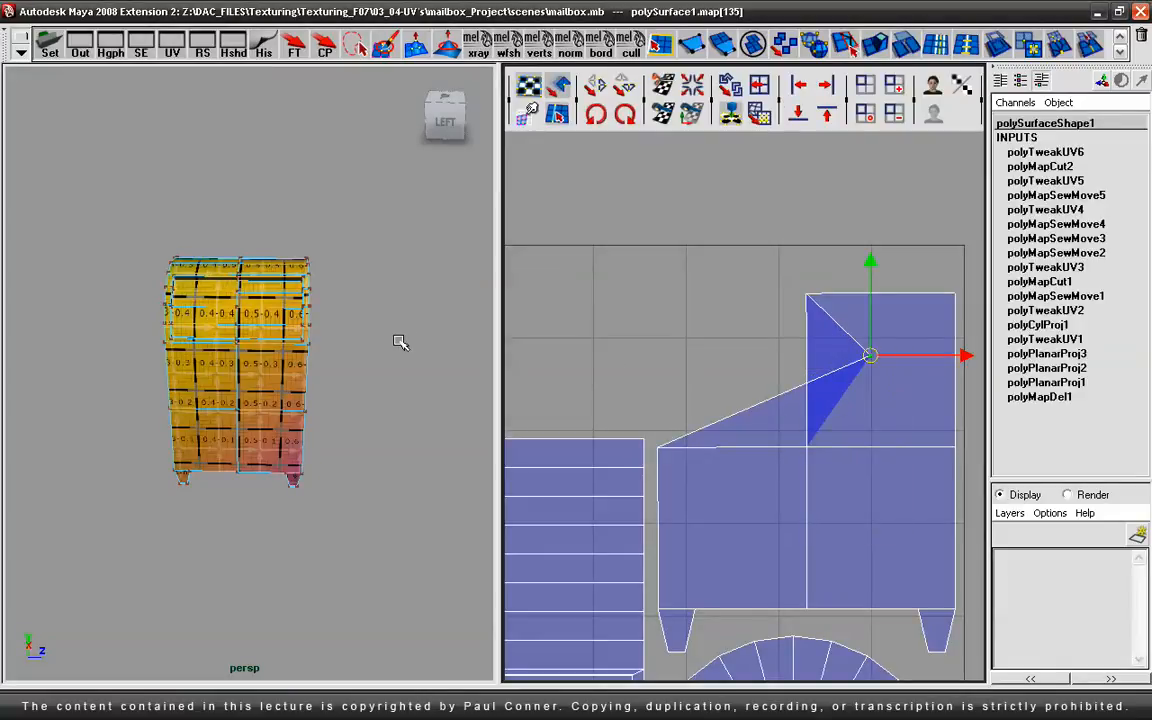
left_click_drag(797, 282, 974, 485)
key("f")
scroll(352, 352, "up", 5)
left_click_drag(355, 352, 299, 347, "alt")
right_click_drag(299, 347, 263, 332, "alt")
left_click_drag(263, 332, 215, 283, "alt")
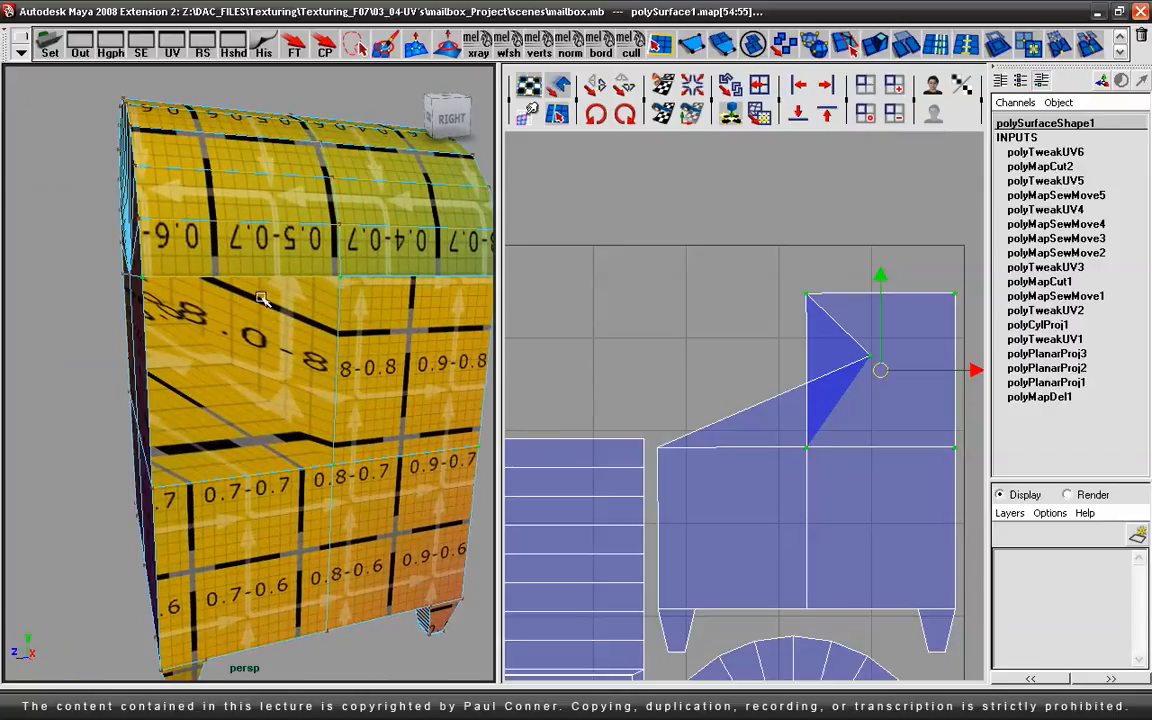
left_click_drag(307, 390, 370, 470, "alt")
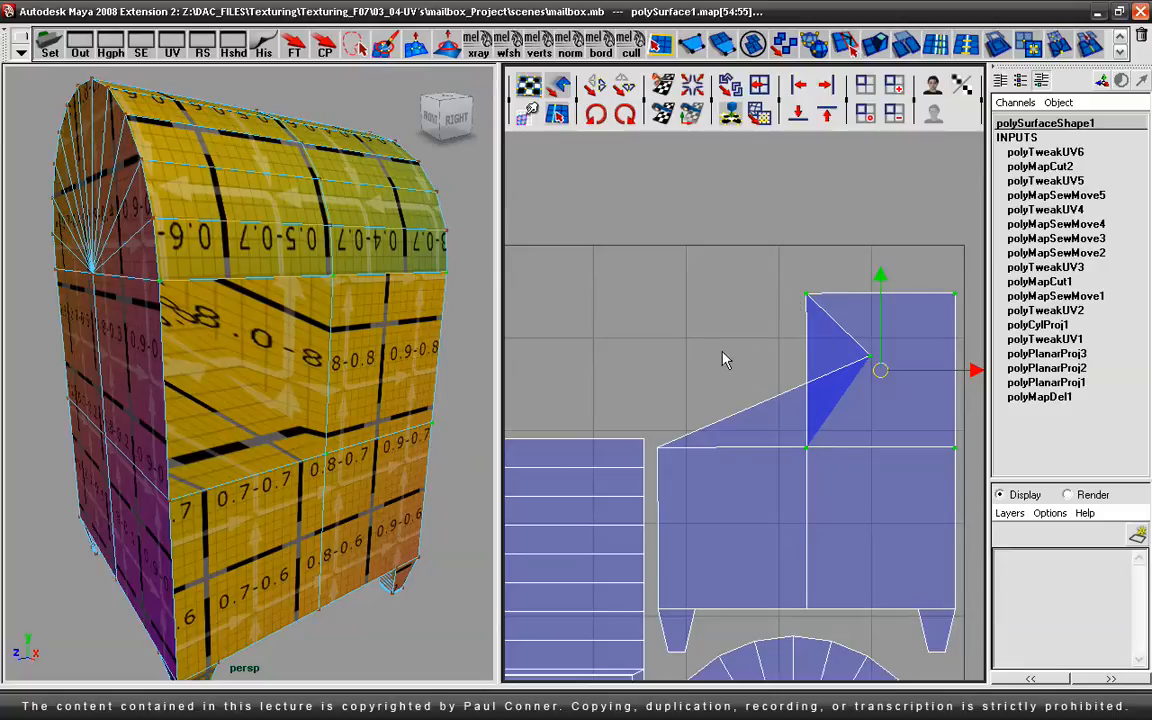
Step: Move the displaced UV of the detached wall back across its centre line, to just inside and below the original outer corner
key("space")
right_click_drag(604, 327, 319, 339, "alt")
middle_click_drag(388, 343, 414, 429, "alt")
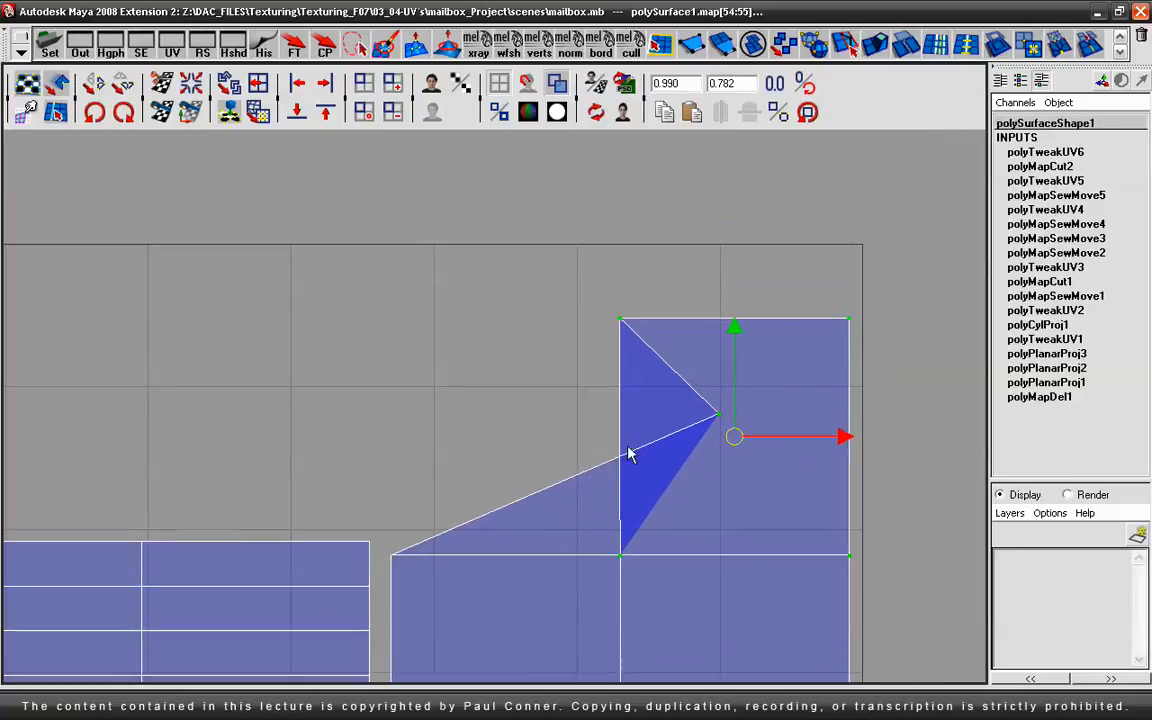
left_click(753, 406)
left_click_drag(700, 395, 463, 387)
middle_click_drag(535, 387, 628, 363, "alt")
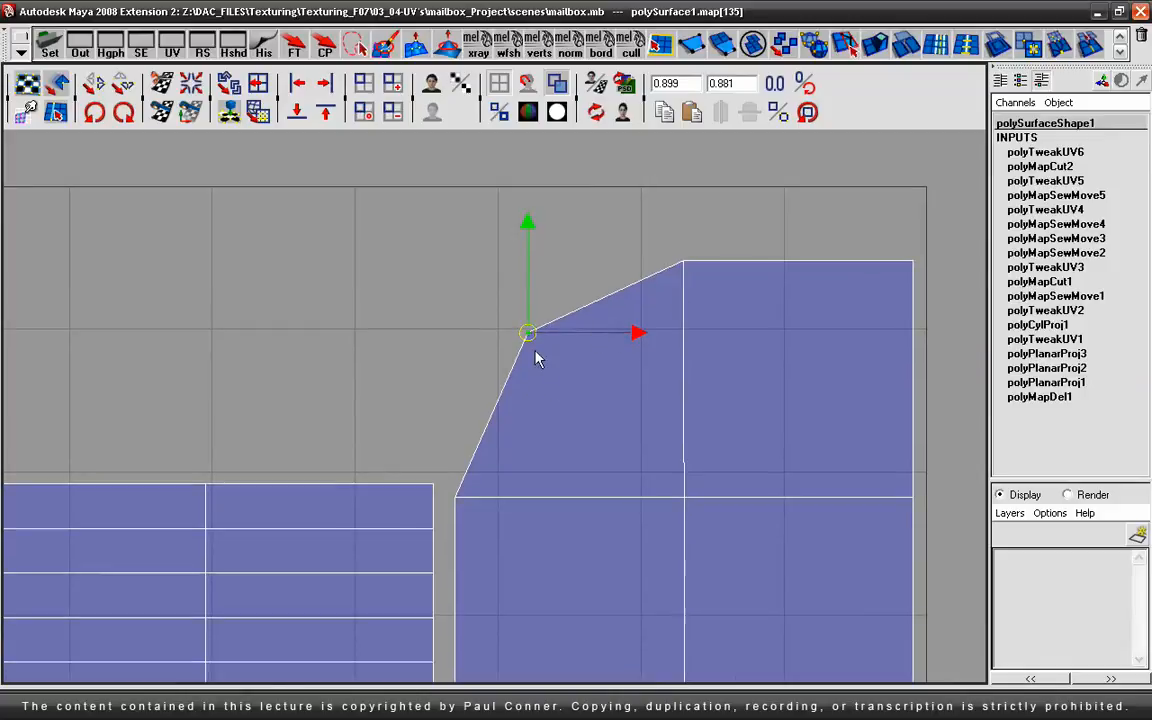
mouse_move(528, 336)
left_mouse_down()
mouse_move(575, 347)
mouse_move(539, 333)
mouse_move(521, 348)
left_mouse_up()
left_click_drag(514, 231, 588, 280)
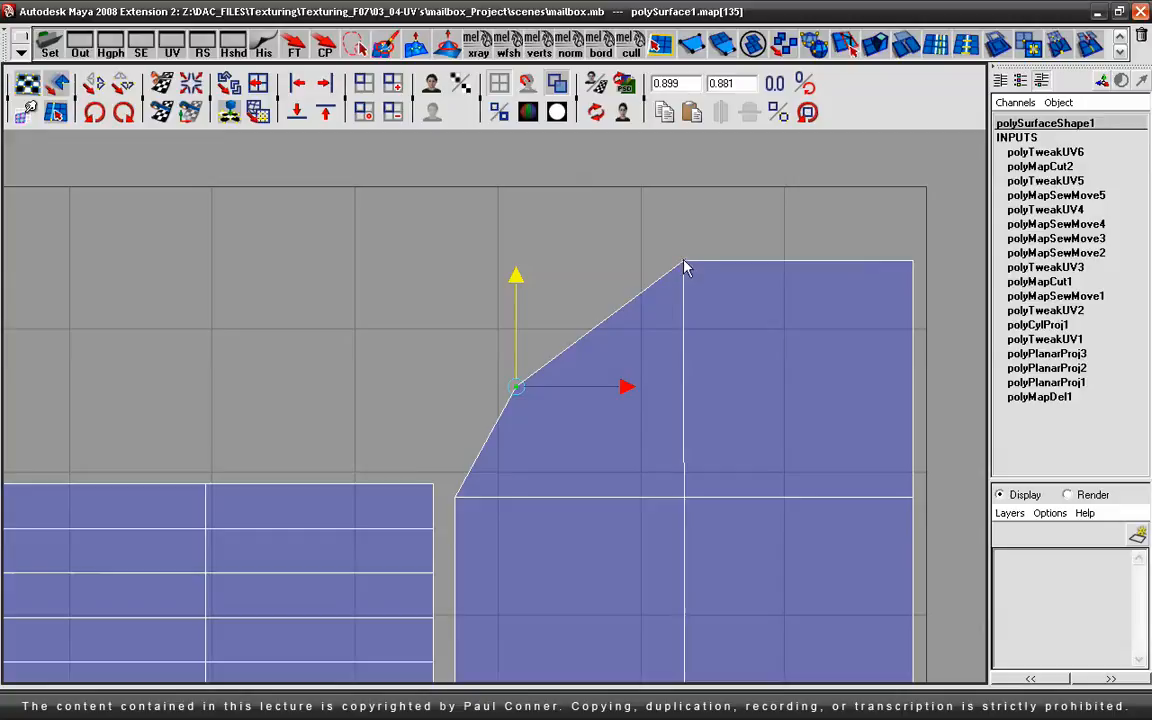
Step: Square the wall's outer upper corner by aligning it with the top centre UV to maximum V and the side UV to minimum U
left_click(516, 387)
left_click(679, 264, "shift")
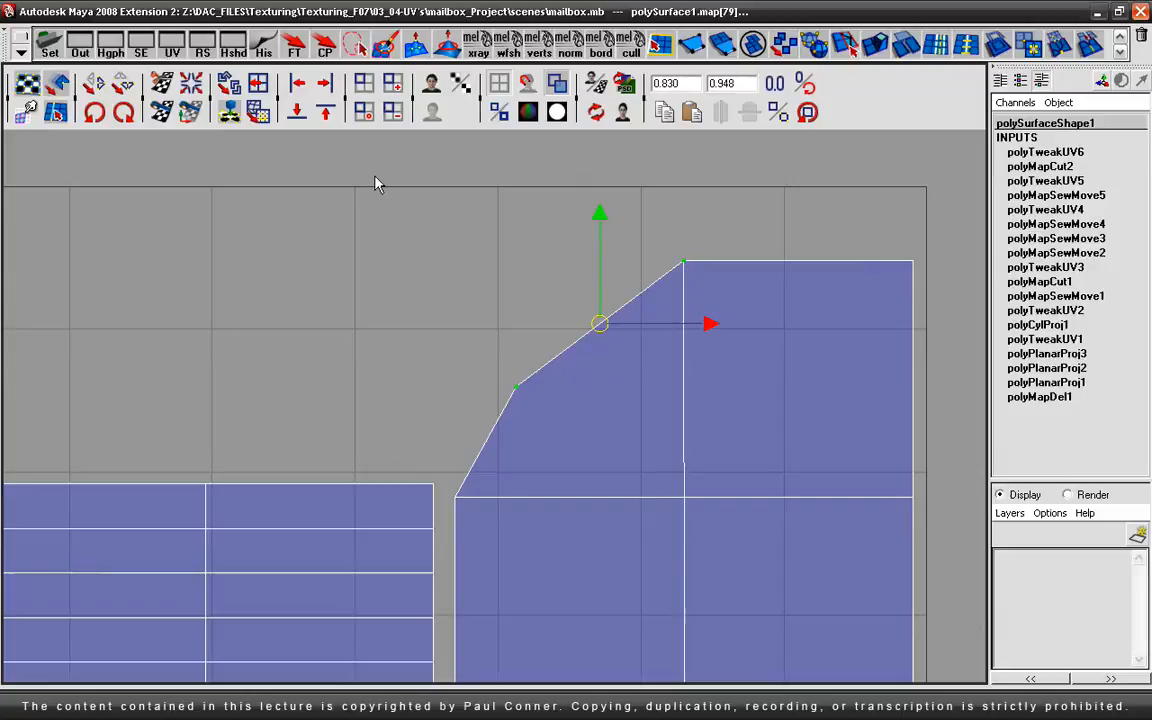
left_click(325, 112)
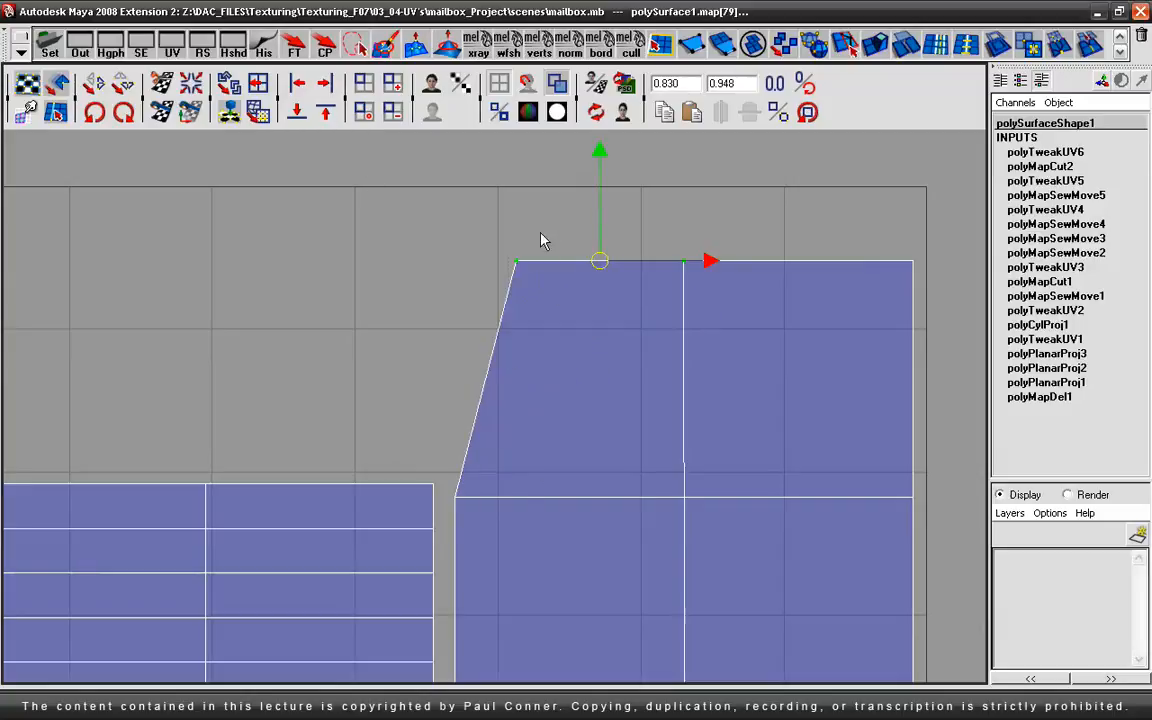
left_click_drag(447, 540, 448, 538)
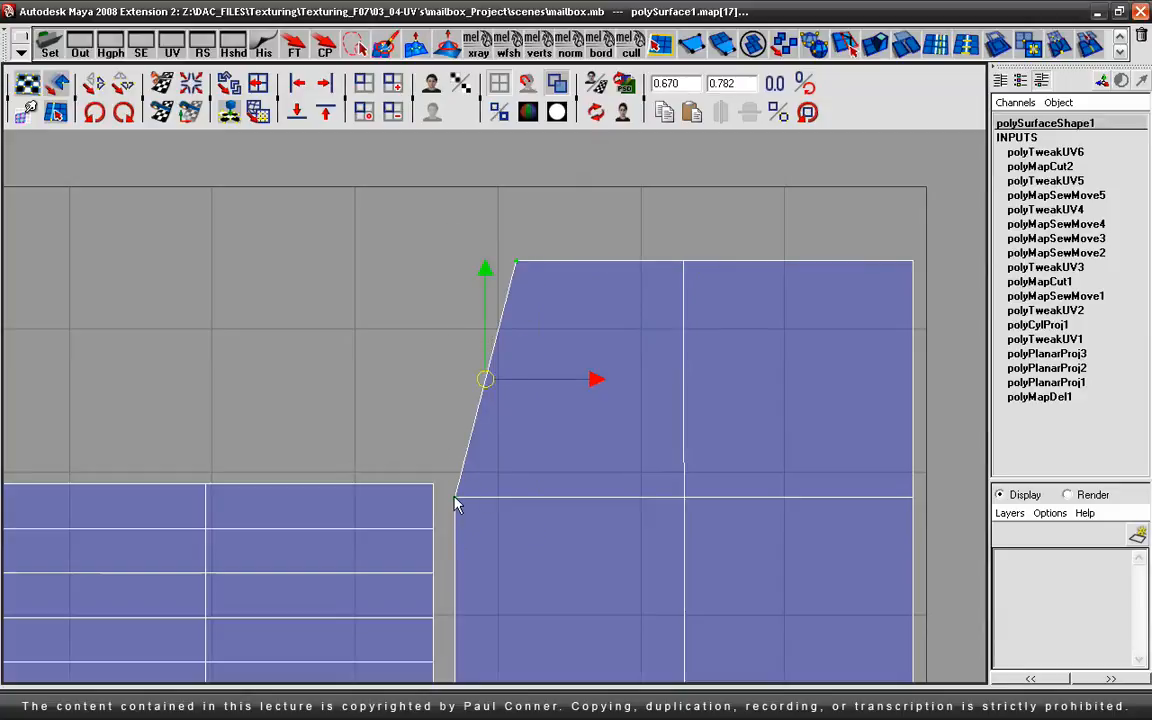
left_click(297, 85)
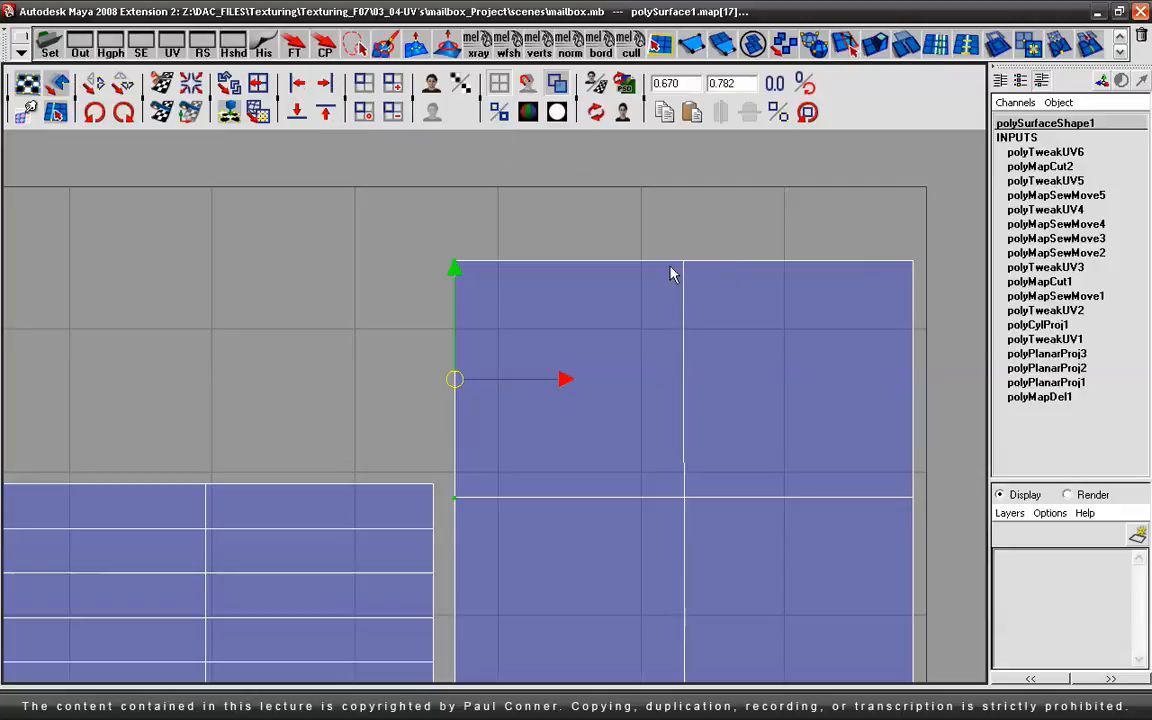
Step: Lower the wall's outer upper corner and top centre UVs unevenly, and straighten the whole top row by aligning it to maximum V
left_click_drag(453, 254, 501, 291)
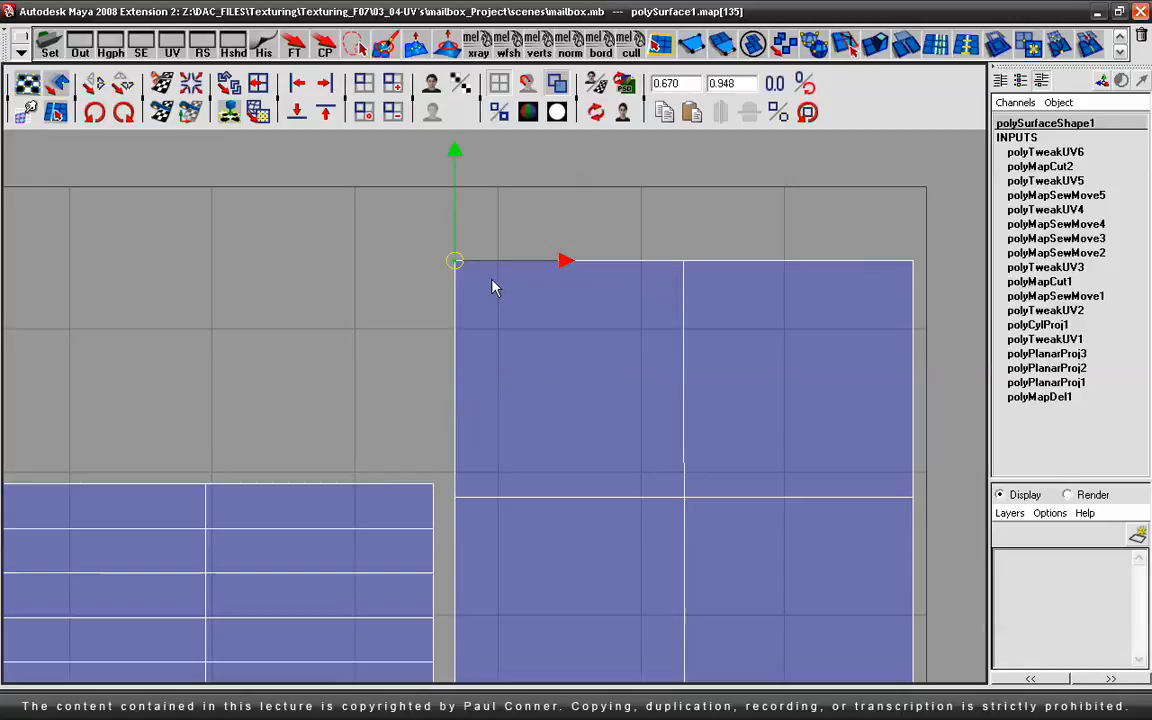
left_click_drag(455, 160, 679, 258)
left_click(681, 259)
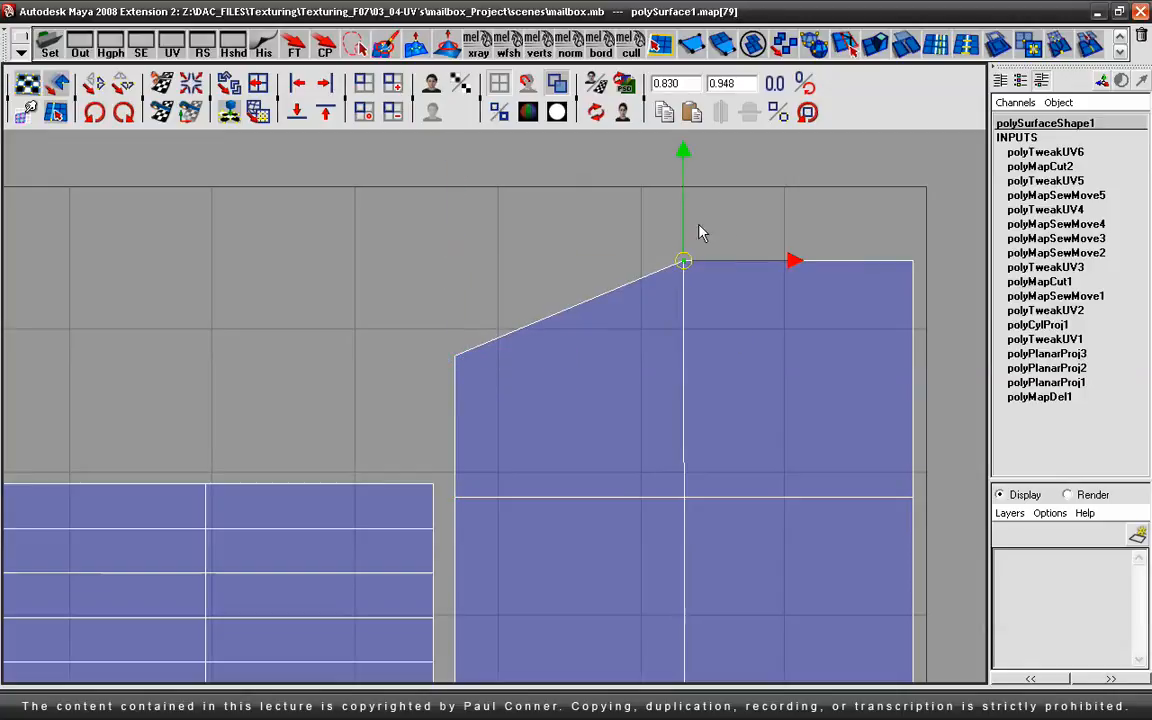
left_click_drag(686, 155, 686, 336)
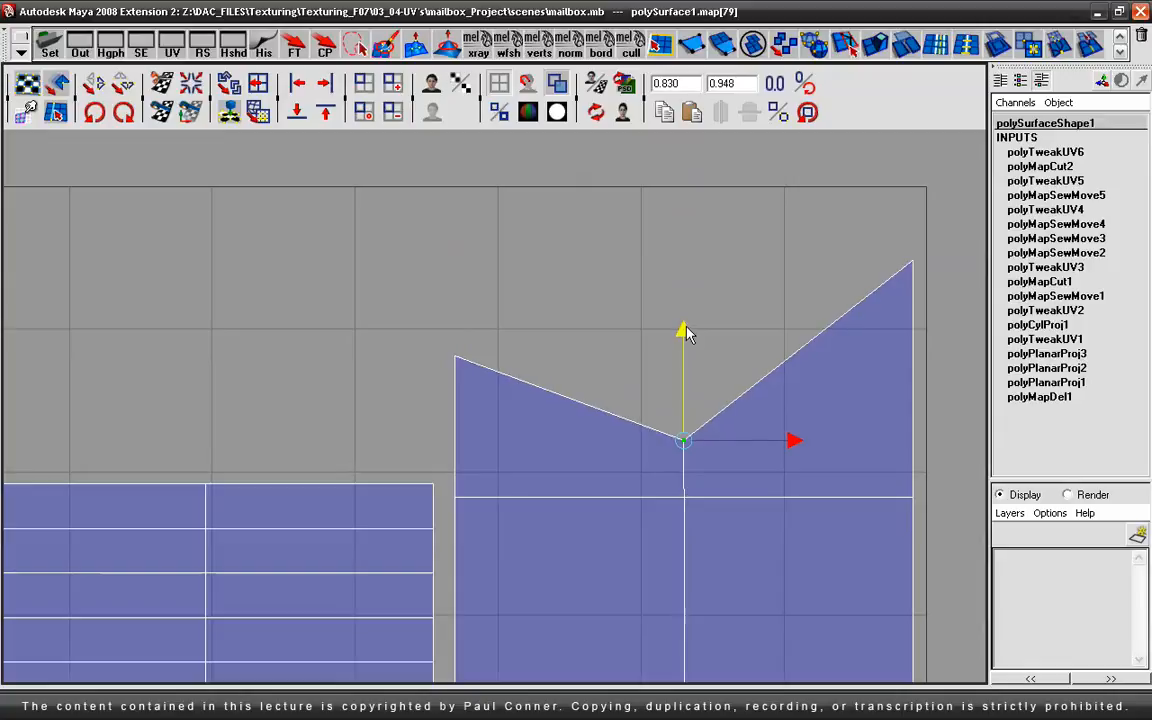
left_click_drag(365, 181, 947, 457)
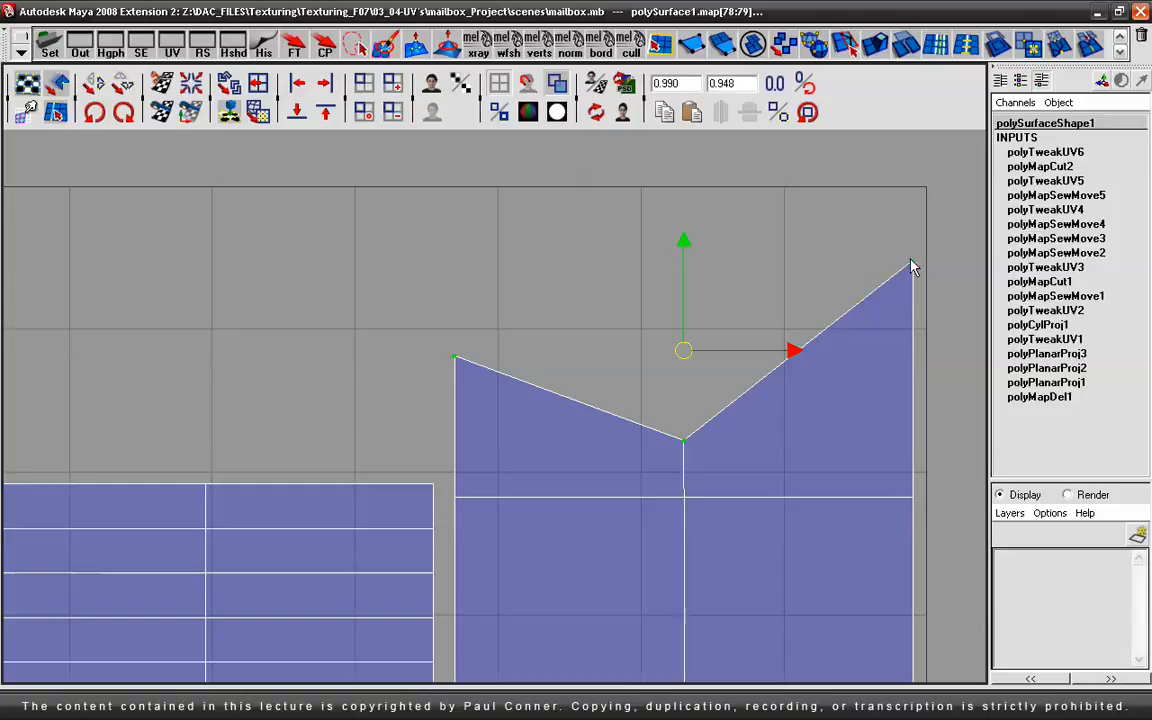
left_click(325, 114)
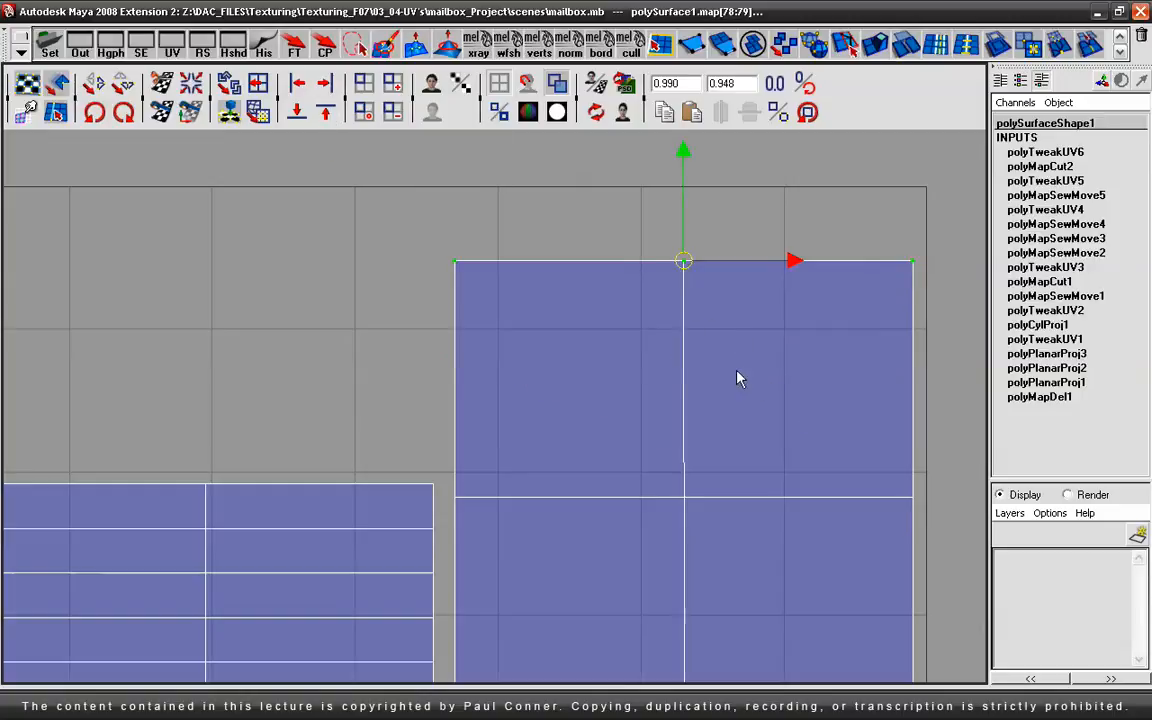
Step: Examine the restored wall shell in the full UV layout and its checkers on the mailbox model
right_click_drag(823, 348, 262, 369, "alt")
middle_click_drag(624, 416, 633, 367, "alt")
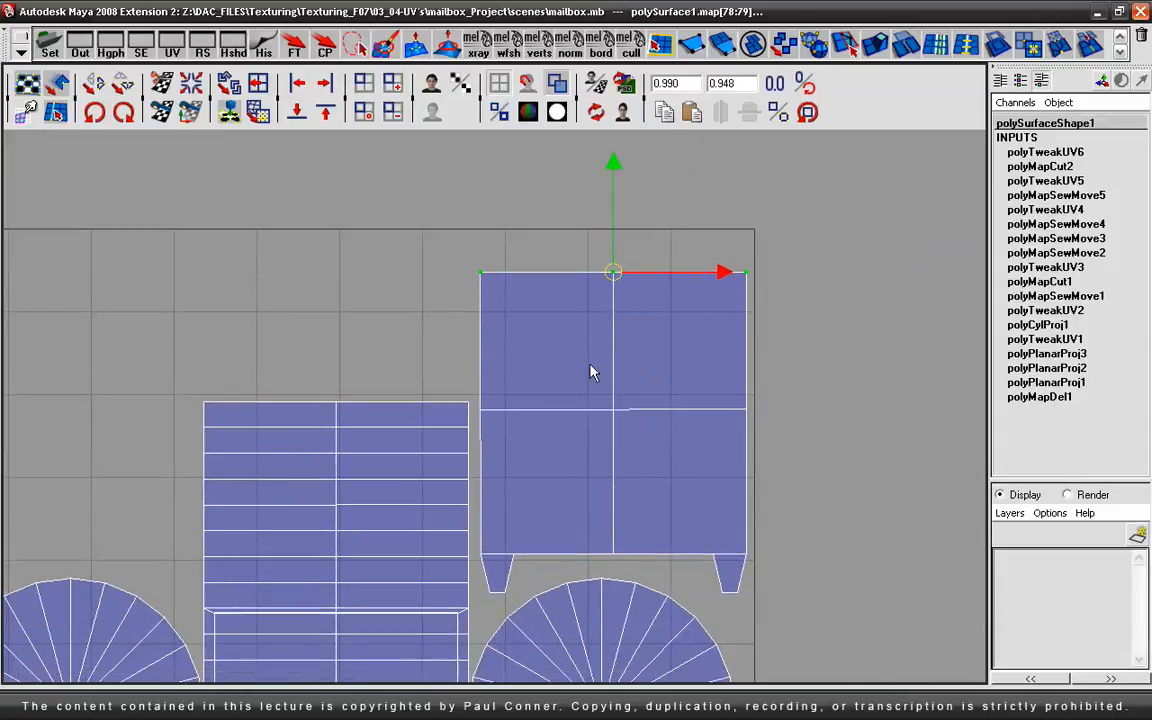
right_click_drag(563, 421, 230, 410, "alt")
middle_click_drag(536, 466, 766, 327, "alt")
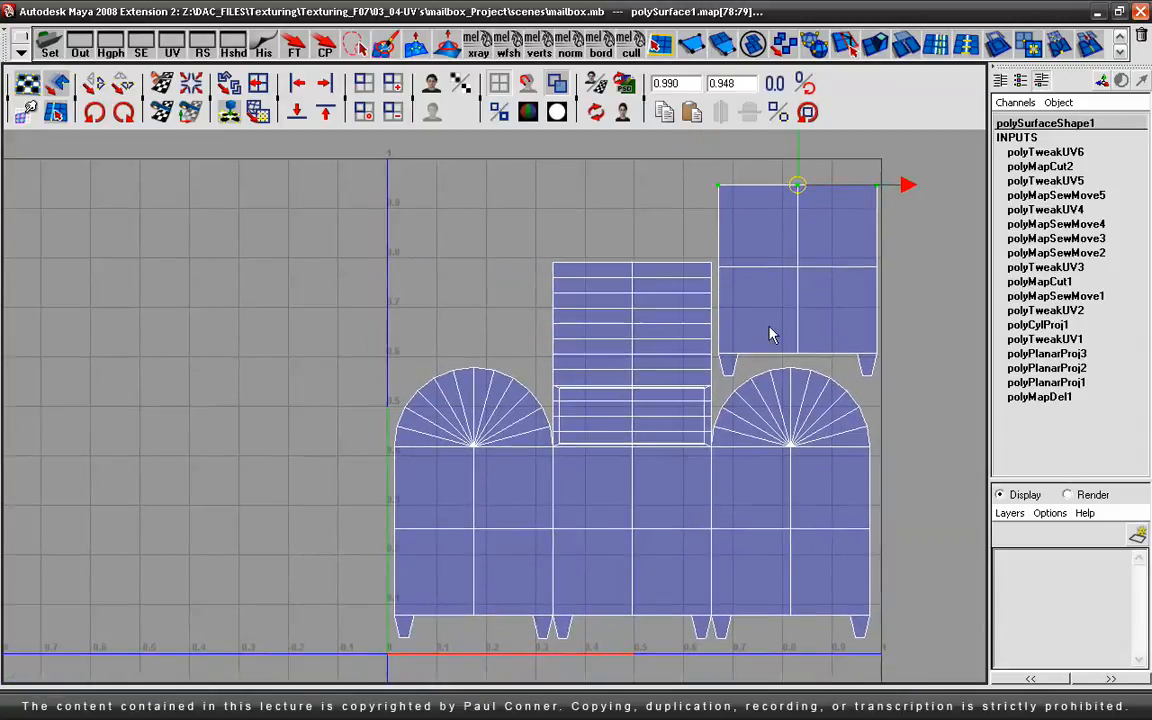
key("space")
right_click_drag(316, 432, 231, 393, "alt")
left_click_drag(231, 393, 258, 397, "alt")
right_click_drag(258, 397, 316, 382, "alt")
middle_click_drag(316, 382, 314, 411, "alt")
left_click_drag(314, 411, 301, 399, "alt")
middle_click_drag(305, 403, 303, 388, "alt")
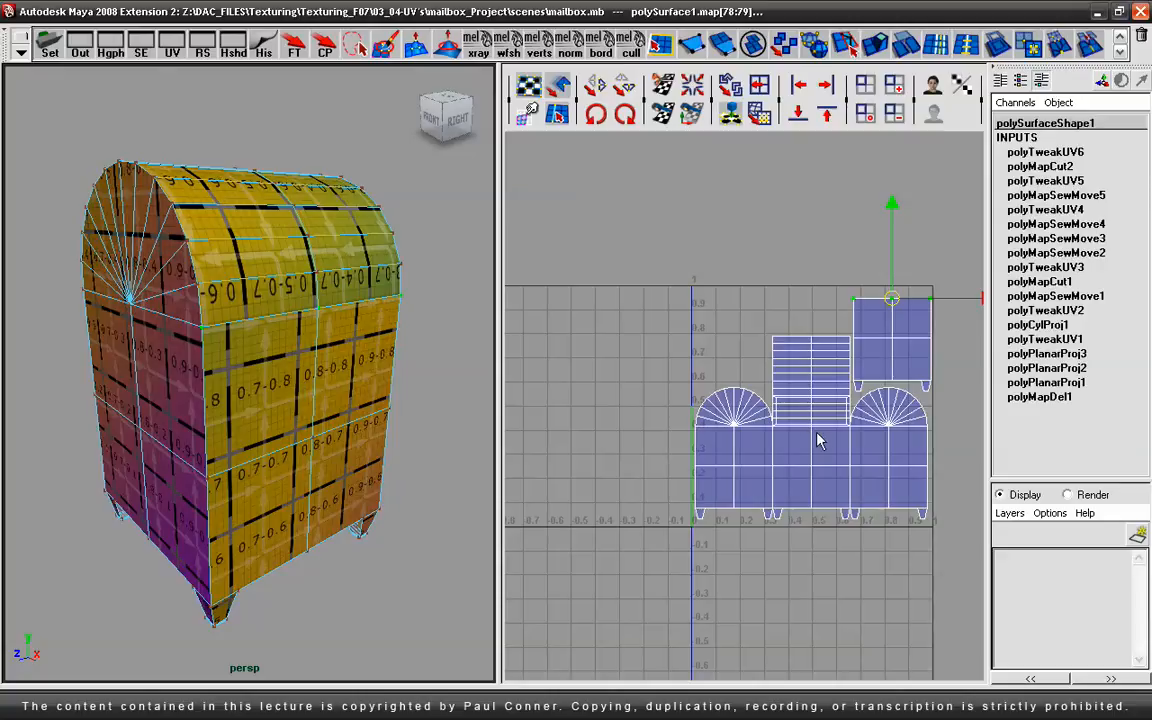
Step: Deselect the UVs and examine the inset door area of the curved top shell closely for thin overlapping faces along its edges
key("space")
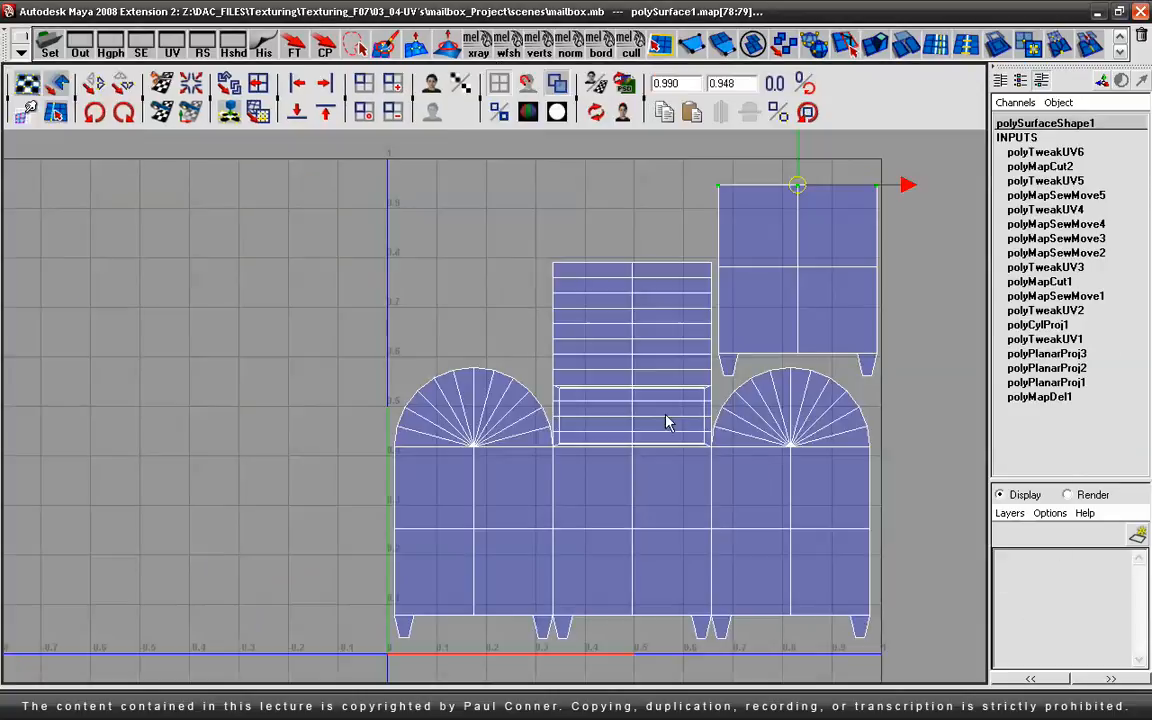
left_click(500, 117)
left_click(500, 117)
middle_click_drag(722, 373, 597, 437, "alt")
left_click(780, 415)
right_click_drag(430, 410, 655, 560, "alt")
middle_click_drag(705, 631, 693, 110, "alt")
middle_click_drag(670, 405, 571, 383, "alt")
middle_click_drag(332, 376, 953, 503, "alt")
right_click_drag(509, 456, 688, 399, "alt")
middle_click_drag(452, 148, 639, 544, "alt")
middle_click_drag(806, 419, 334, 417, "alt")
right_click_drag(334, 417, 490, 458, "alt")
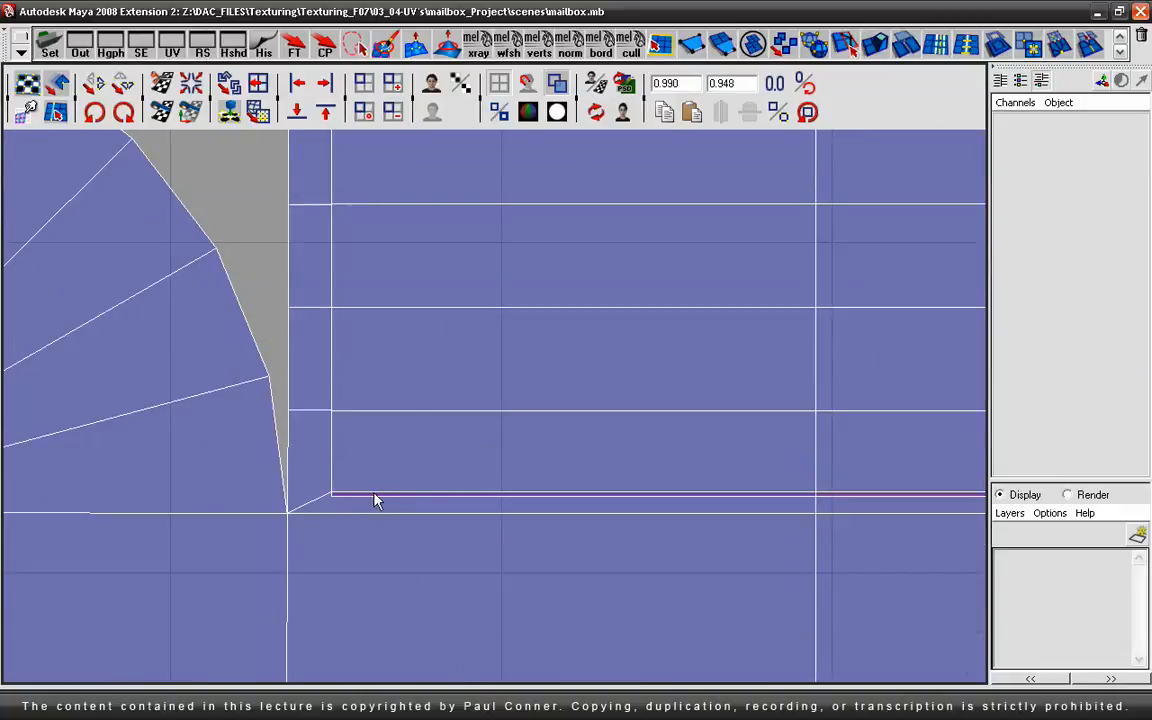
middle_click_drag(683, 497, 527, 497, "alt")
middle_click_drag(632, 486, 675, 446, "alt")
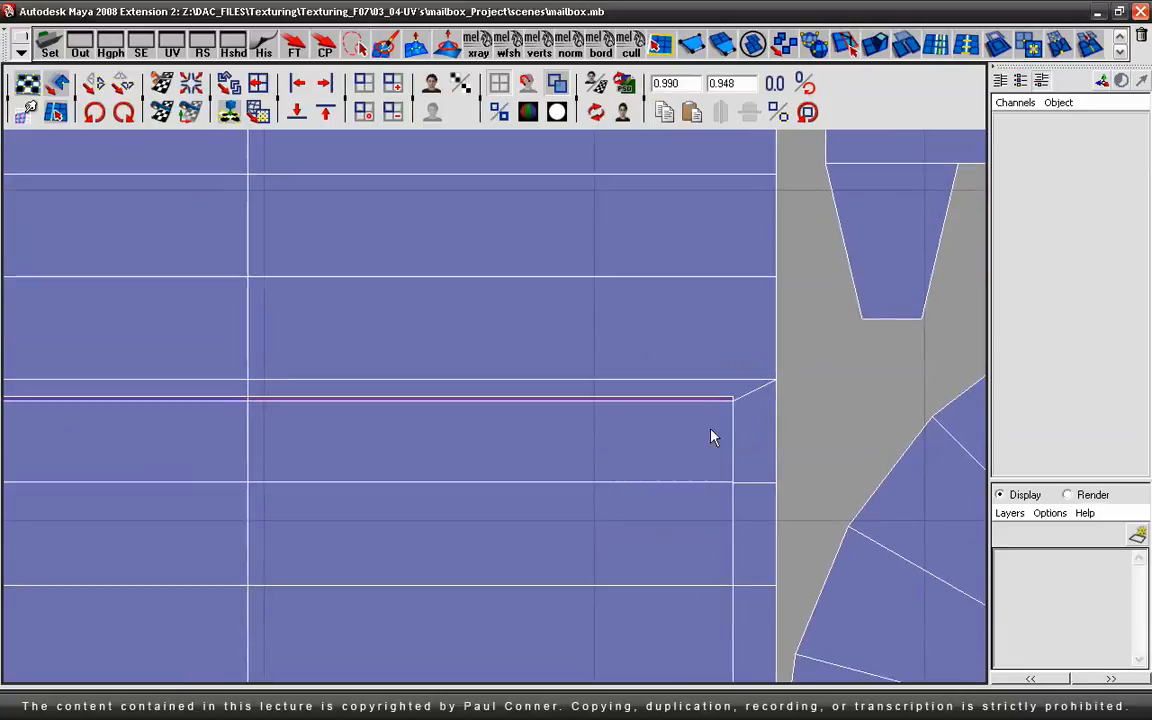
middle_click_drag(170, 408, 586, 375, "alt")
scroll(661, 375, "down", 3)
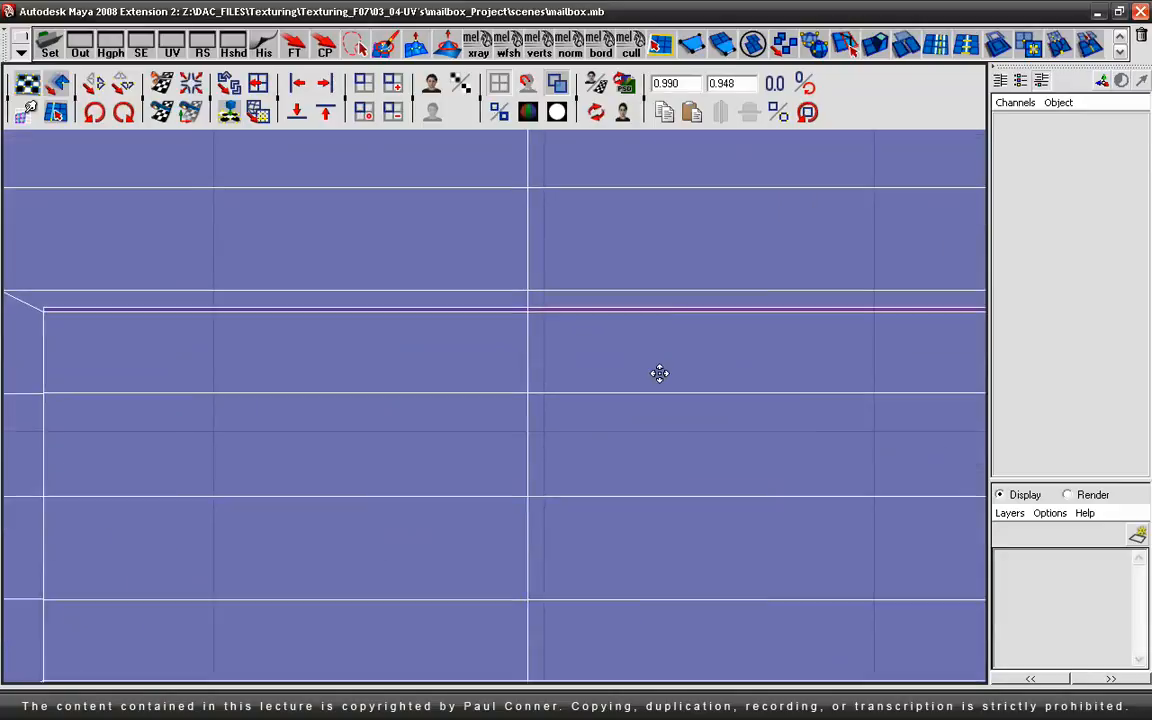
middle_click_drag(601, 309, 597, 307, "alt")
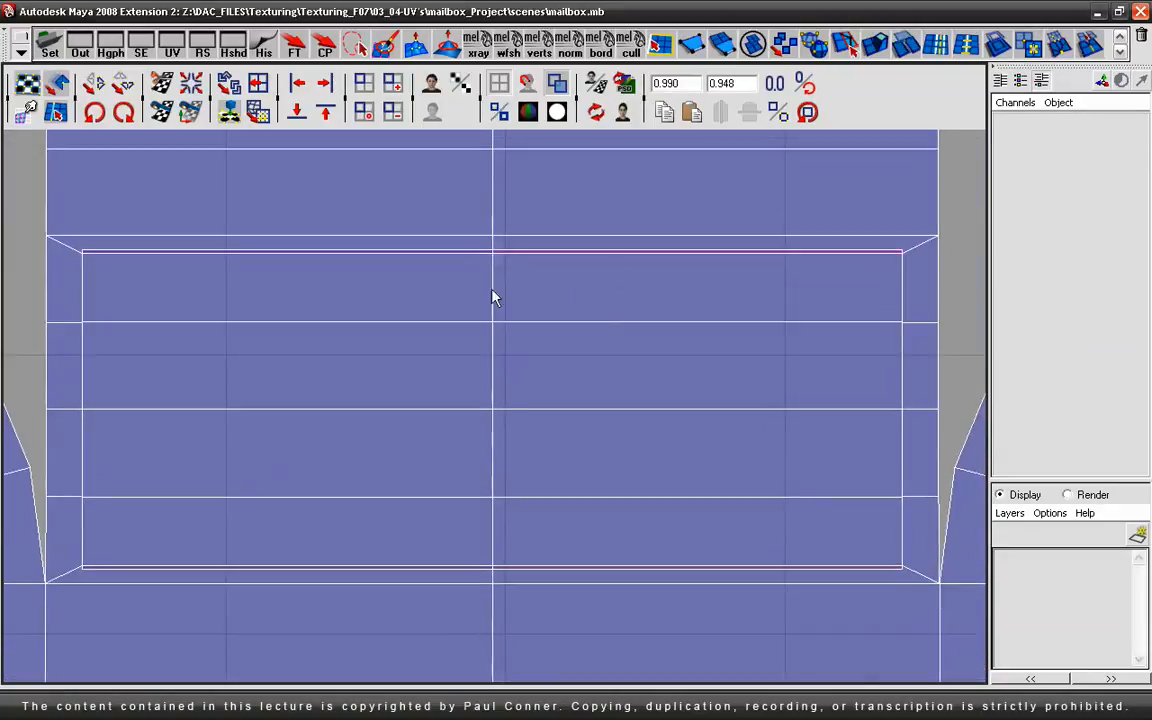
Step: Select all the UVs, move the whole layout slightly upward, and examine the checkers along the door opening's ledges on the model
key("space")
left_click_drag(237, 319, 319, 342, "alt")
right_click_drag(692, 357, 717, 362, "alt")
right_click_drag(751, 247, 841, 313)
left_click_drag(908, 209, 561, 617)
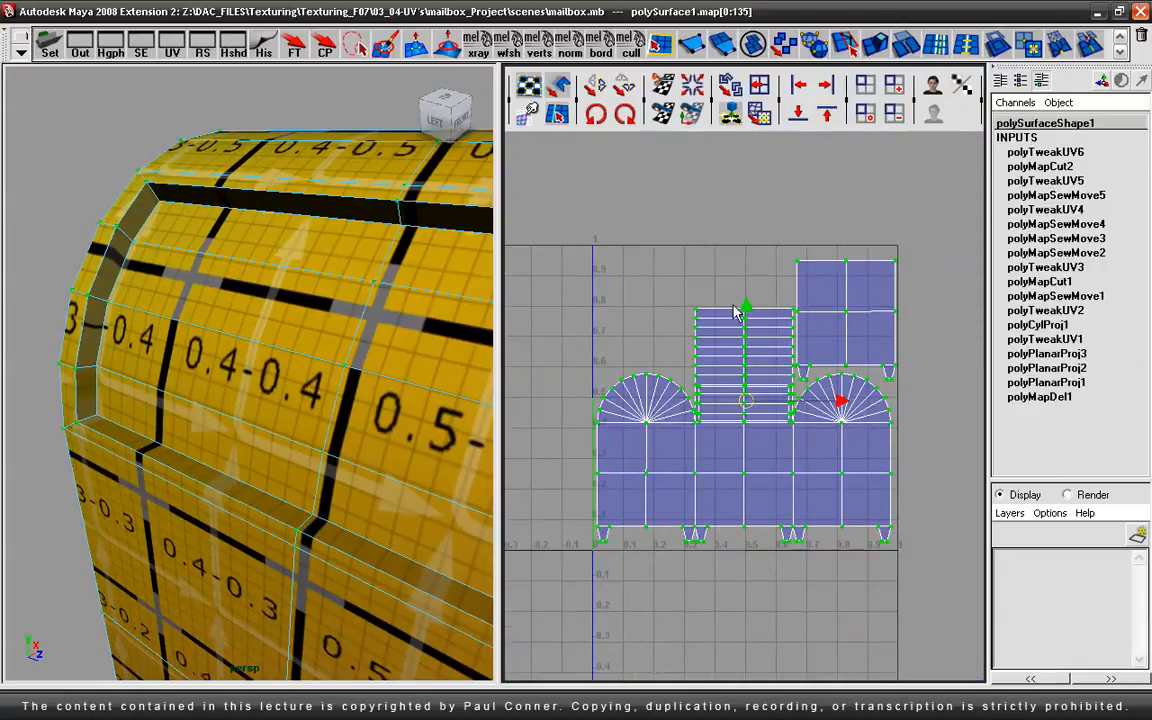
left_click_drag(743, 300, 743, 289)
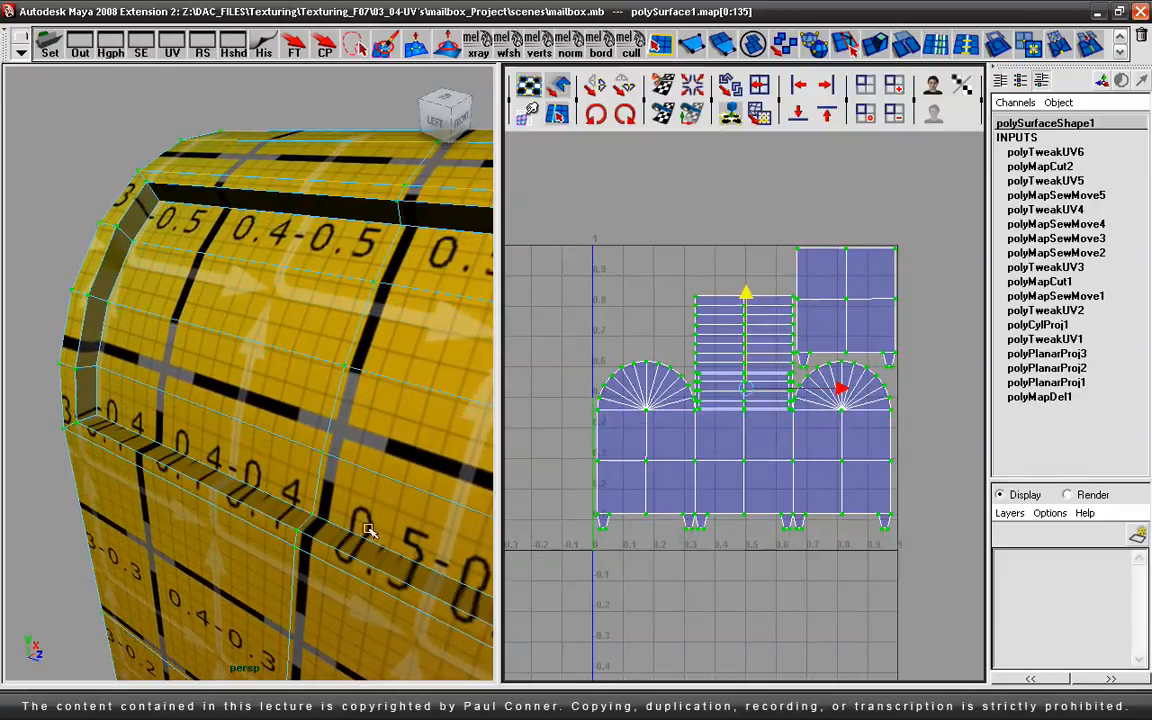
left_click_drag(206, 543, 243, 429, "alt")
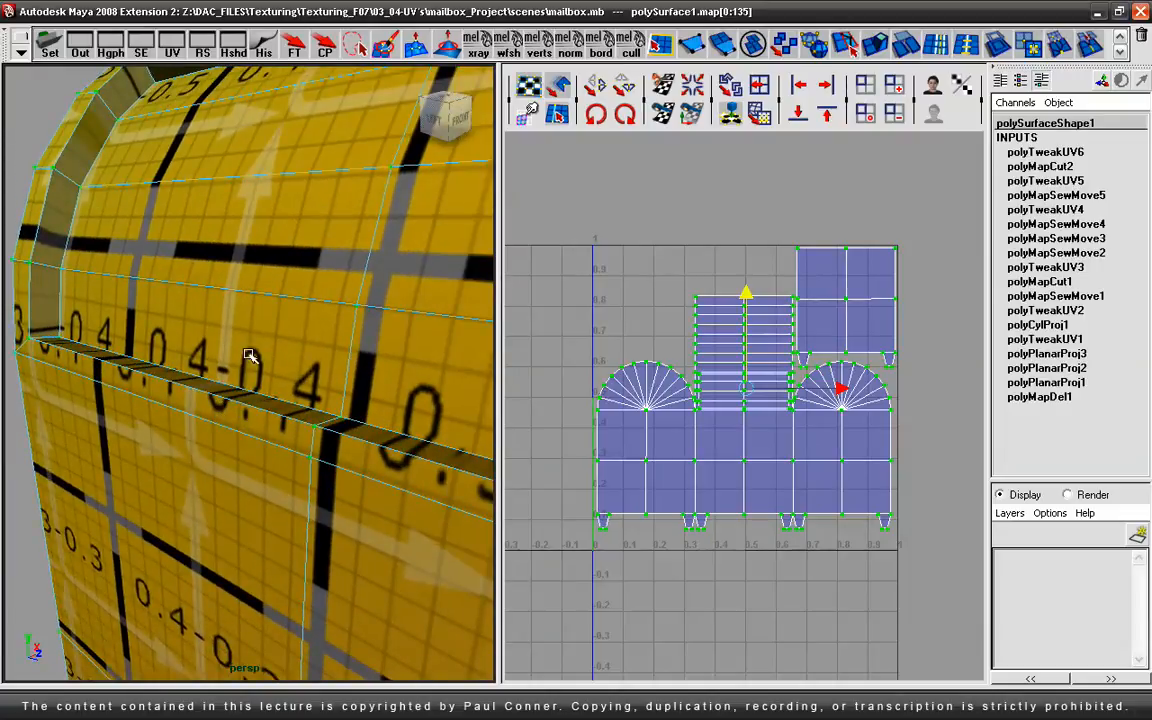
left_click_drag(226, 380, 197, 421, "alt")
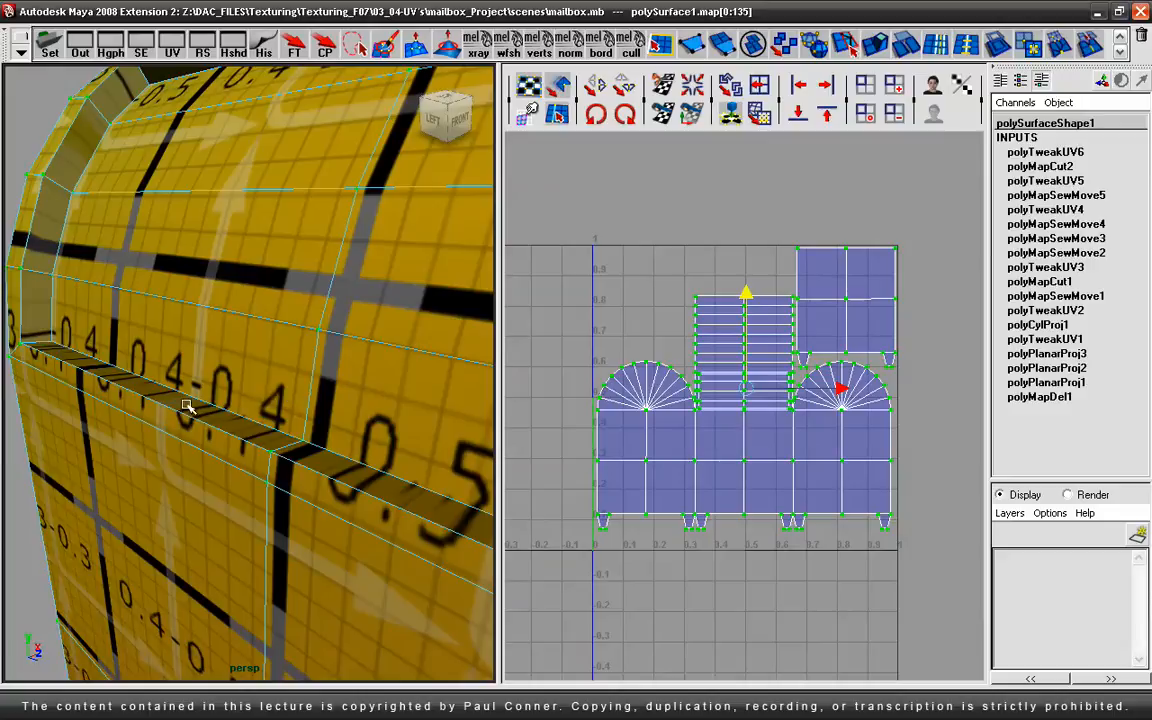
left_click_drag(202, 398, 205, 310, "alt")
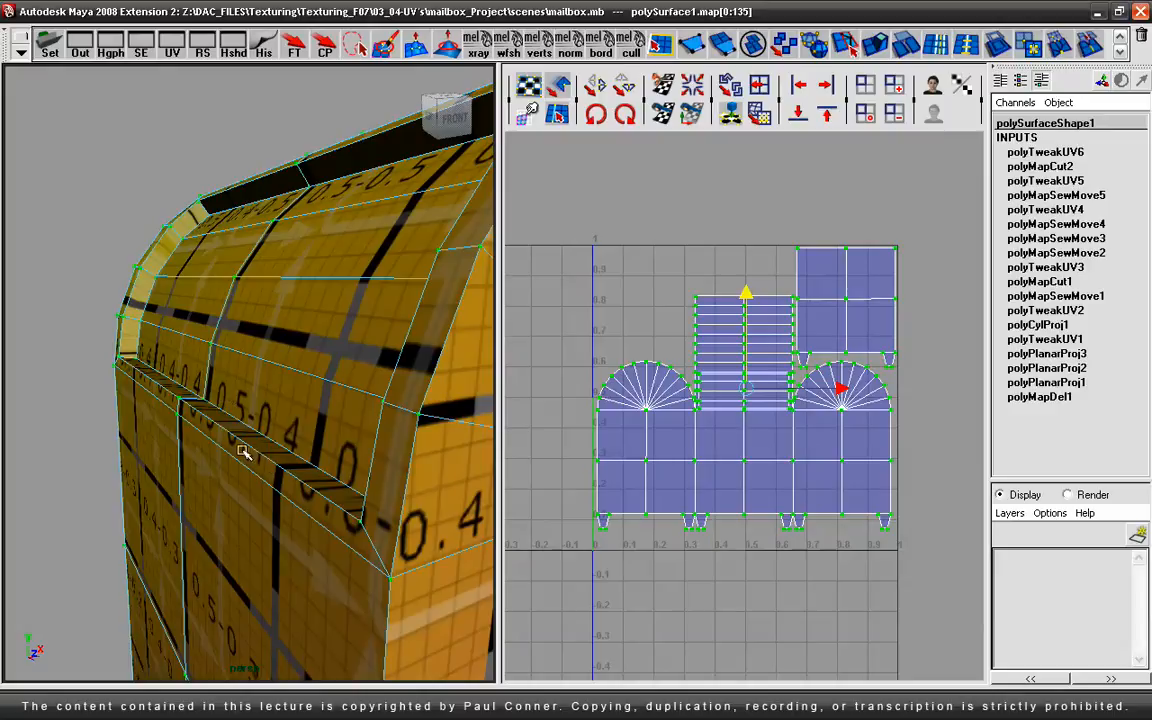
left_click_drag(350, 365, 263, 378, "alt")
Step: Show the model shaded without textures and select all the faces of the recessed mail door panel
key("5")
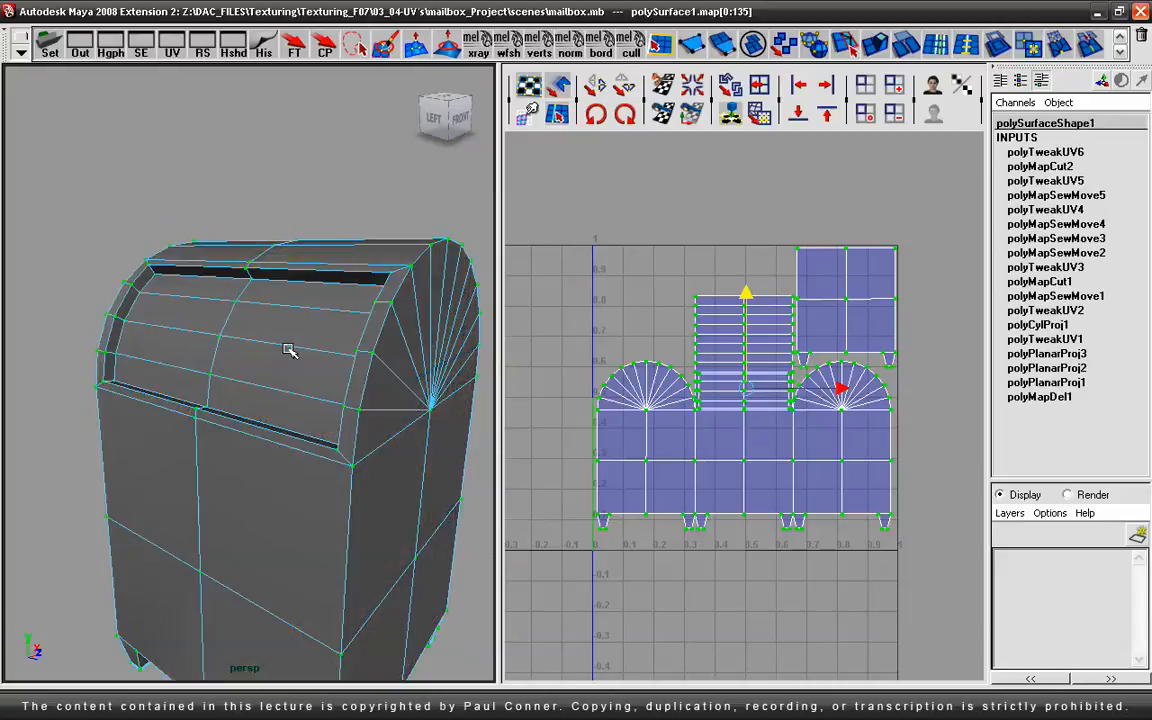
right_click(287, 328)
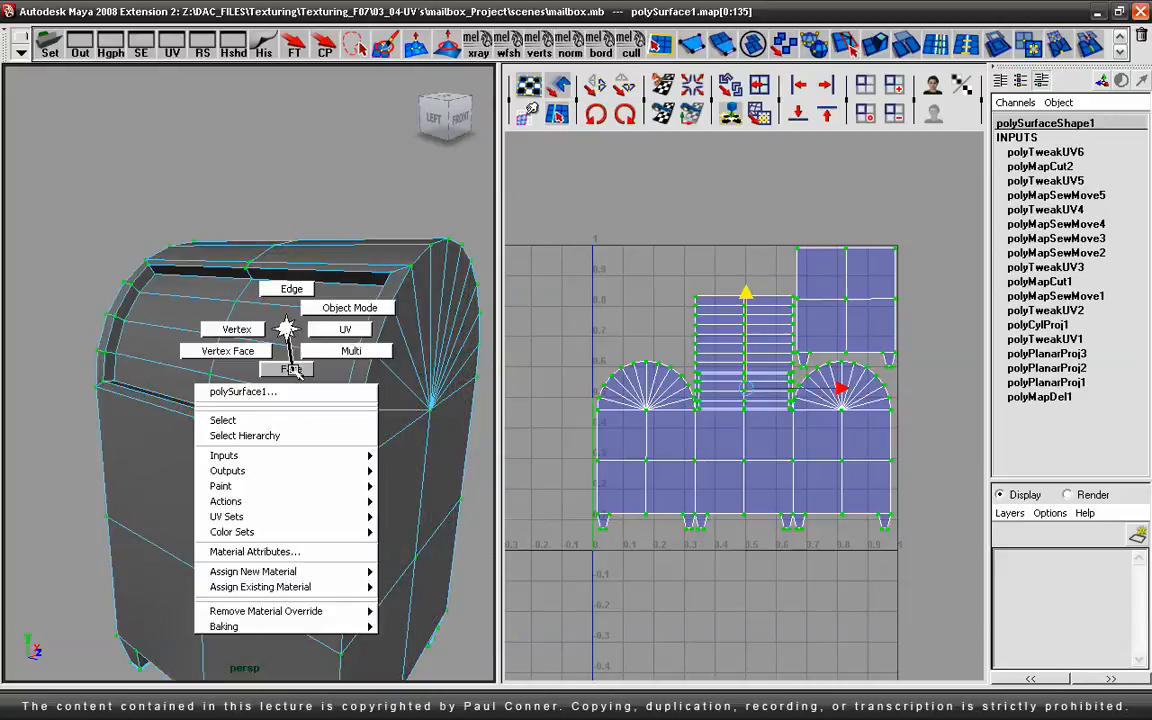
left_click(291, 369)
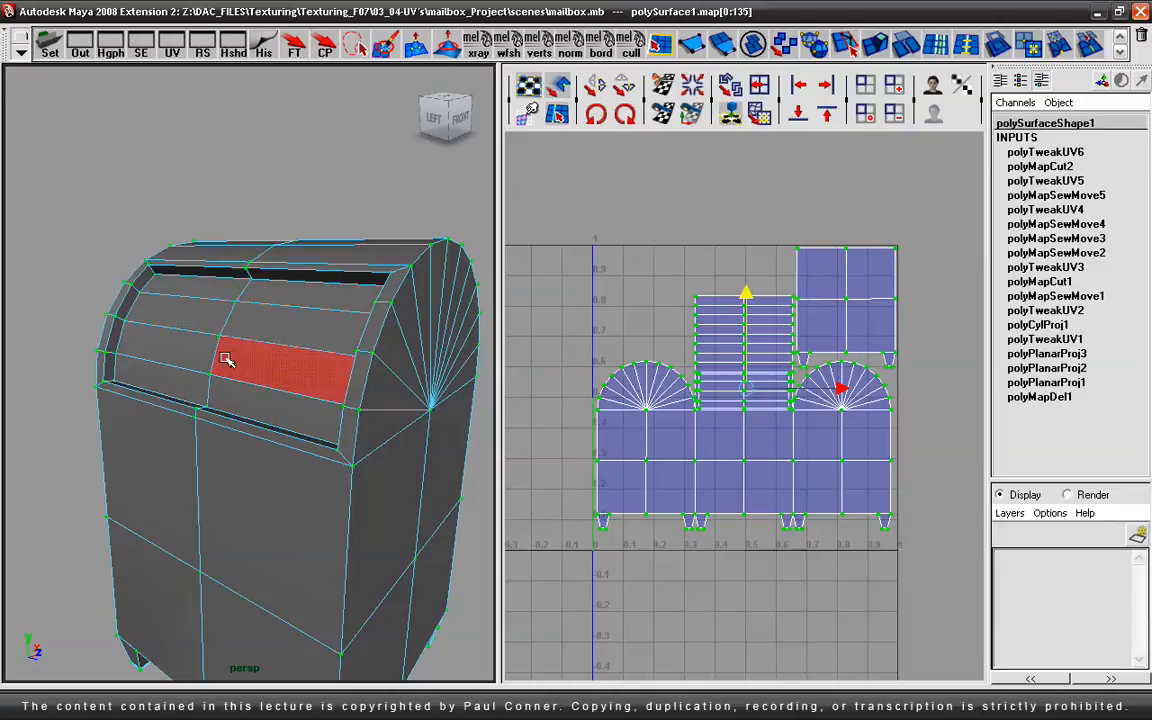
left_click(195, 289)
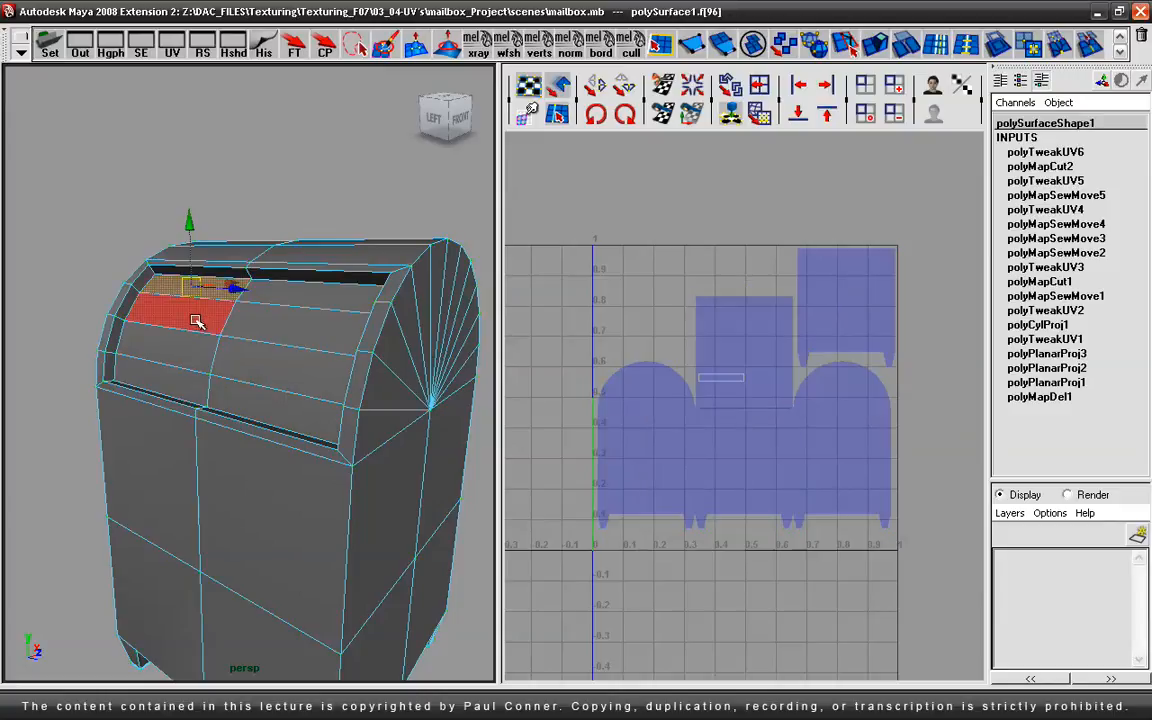
left_click(186, 352, "shift")
left_click(183, 381, "shift")
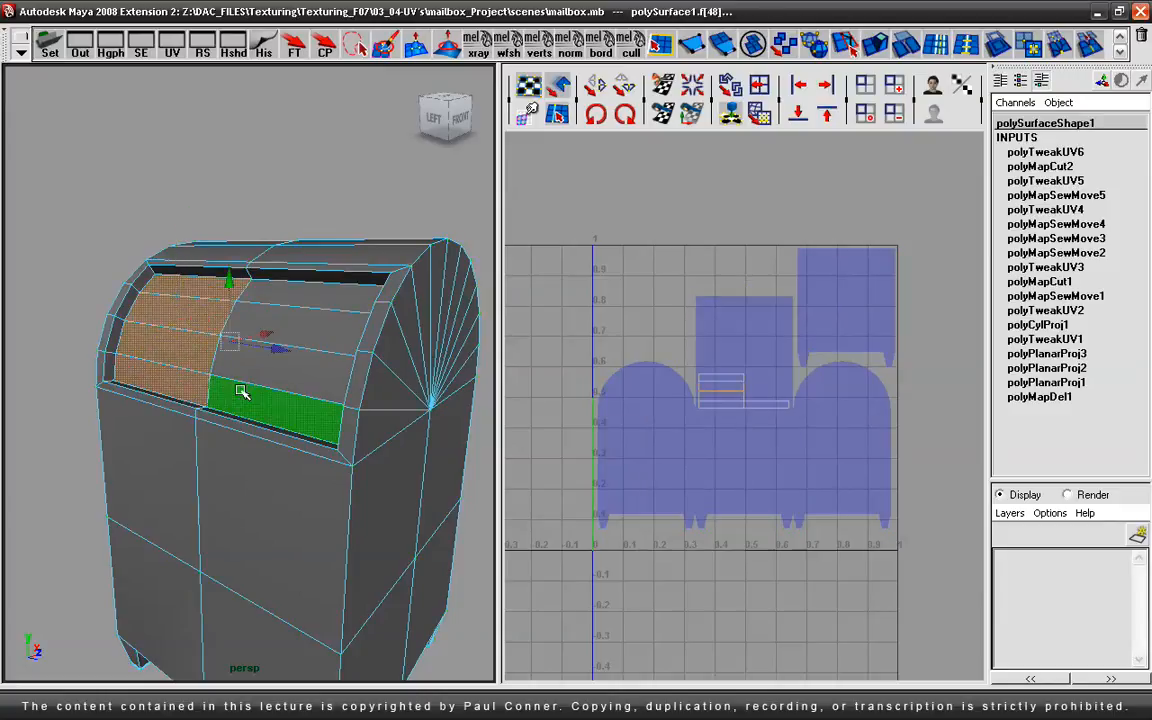
left_click(240, 402, "shift")
left_click(280, 370, "shift")
left_click(333, 317, "shift")
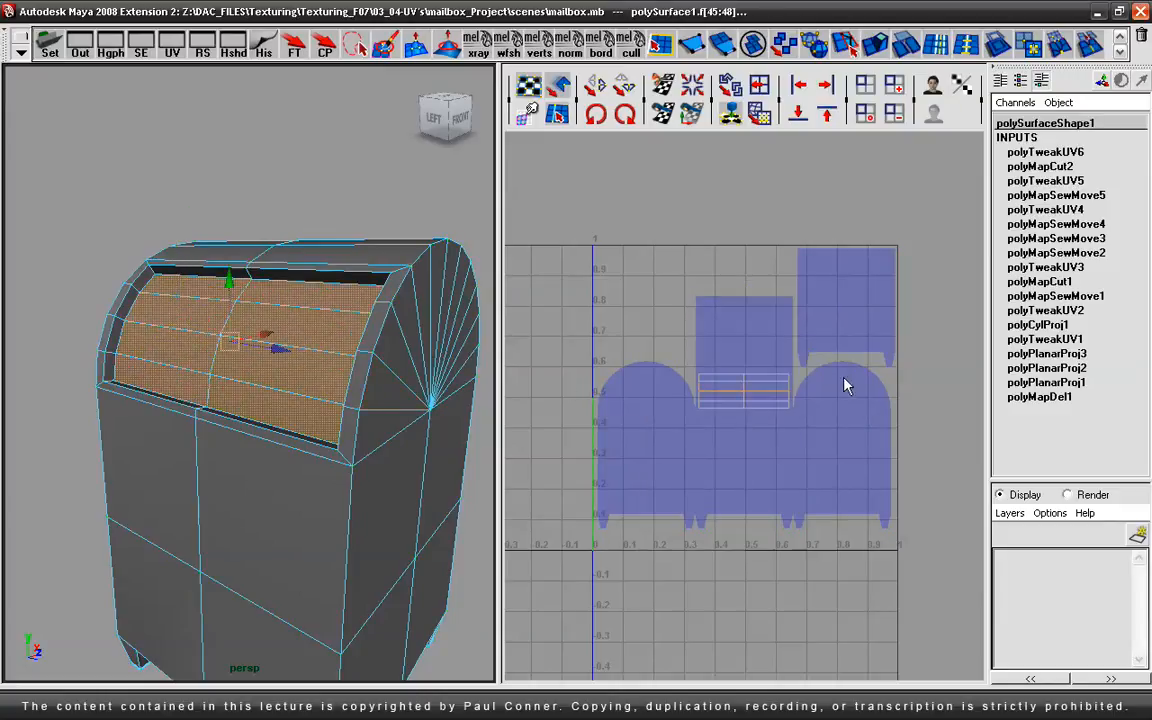
Step: Convert the door panel's face selection to UVs and frame it in a full-size texture editor
scroll(744, 409, "up", 2)
right_click_drag(775, 387, 905, 389, "alt")
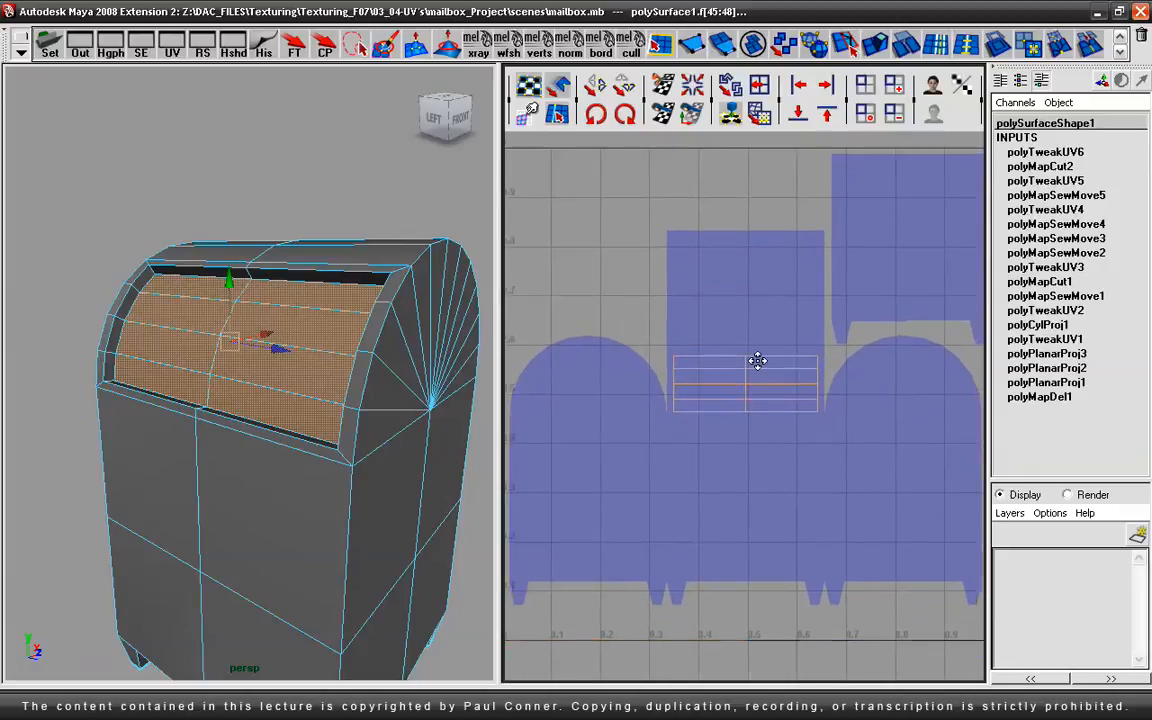
middle_click_drag(758, 358, 777, 385, "alt")
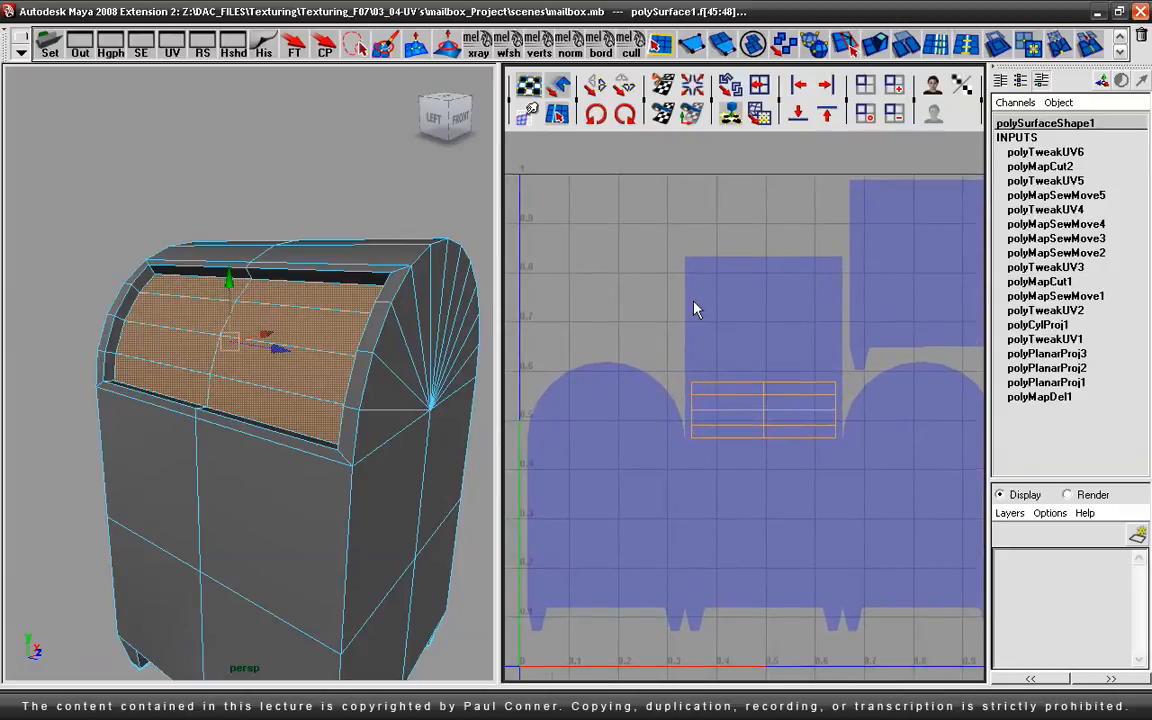
key("space")
left_click(642, 265)
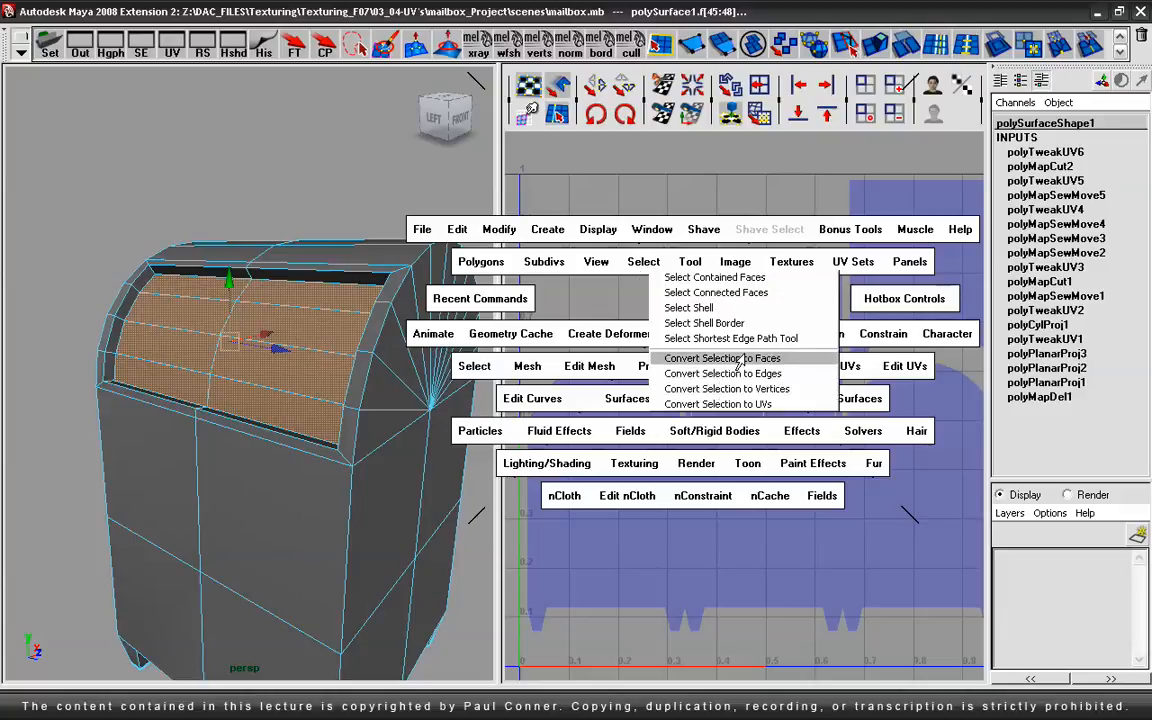
left_click(705, 405)
right_click_drag(753, 411, 908, 415, "alt")
middle_click_drag(780, 413, 748, 406, "alt")
right_click_drag(733, 409, 771, 405, "alt")
key("space")
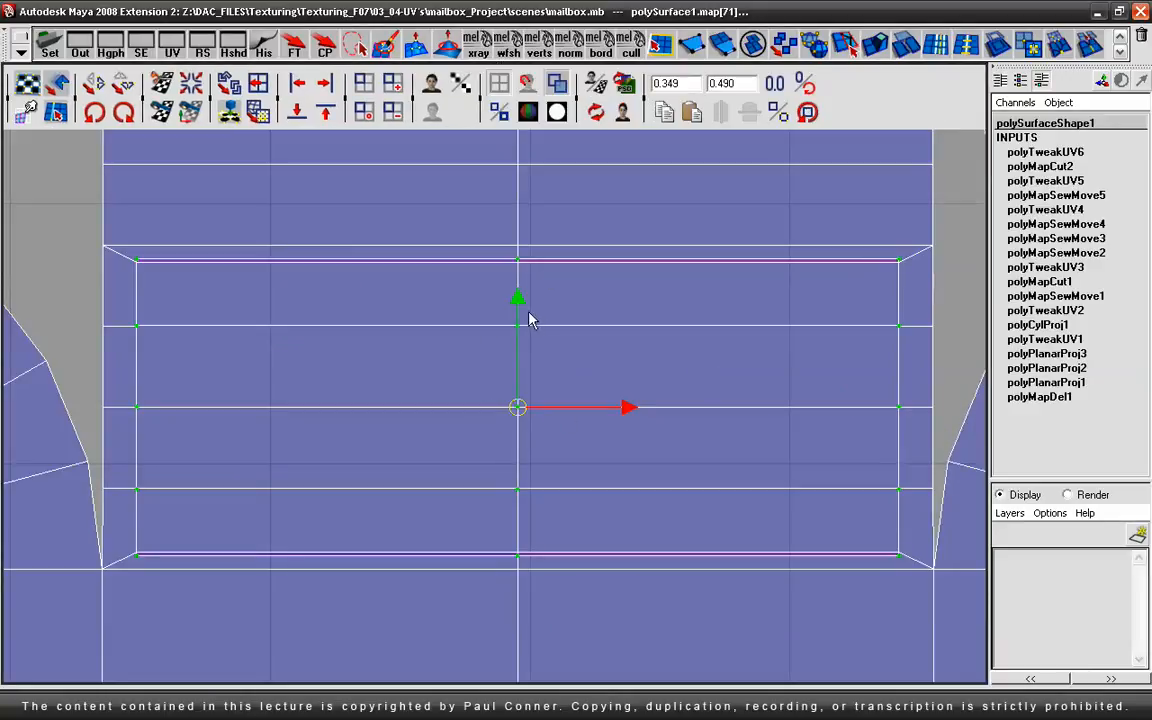
Step: Restore the textured display beside the texture editor and examine the checkers on the door opening's ledges from several angles
mouse_move(342, 329)
right_mouse_down("alt")
mouse_move(369, 330)
mouse_move(352, 330)
right_mouse_up("alt")
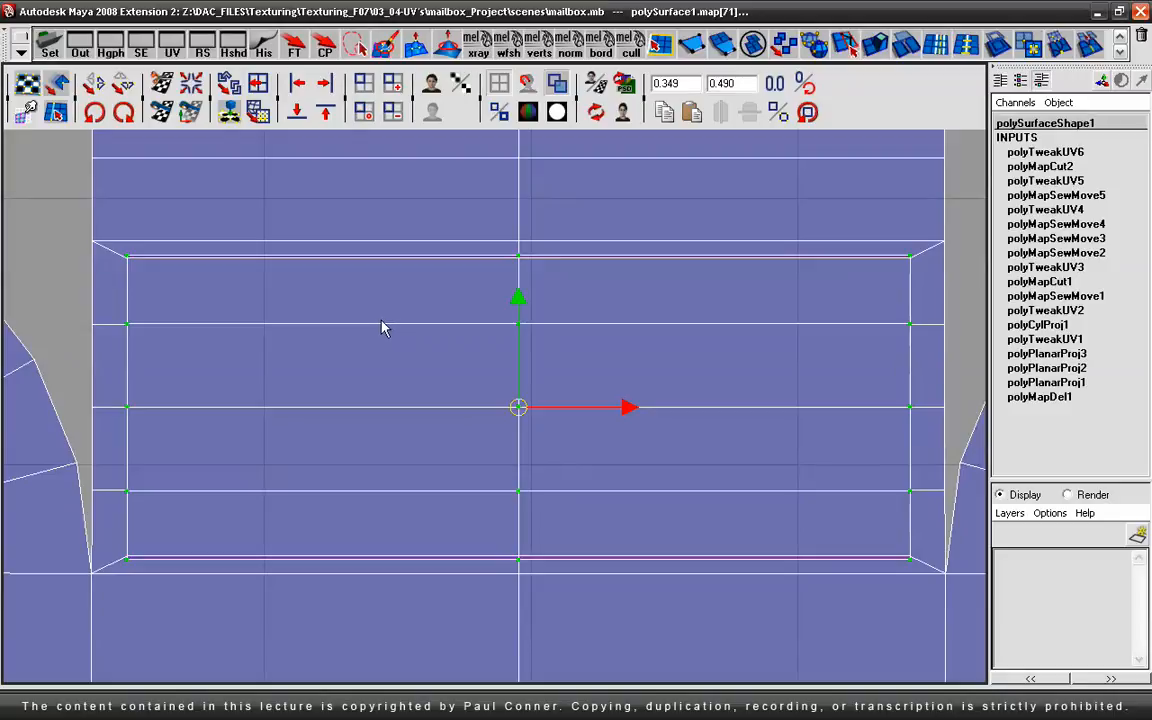
key("r")
key("space")
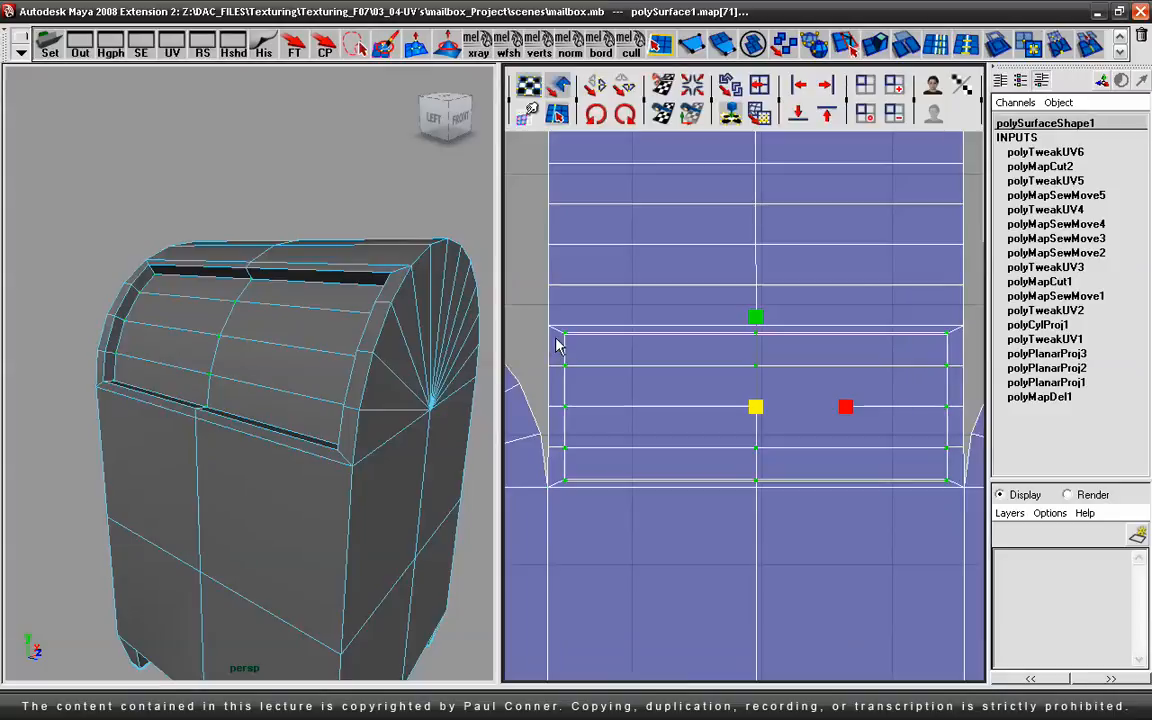
key("5")
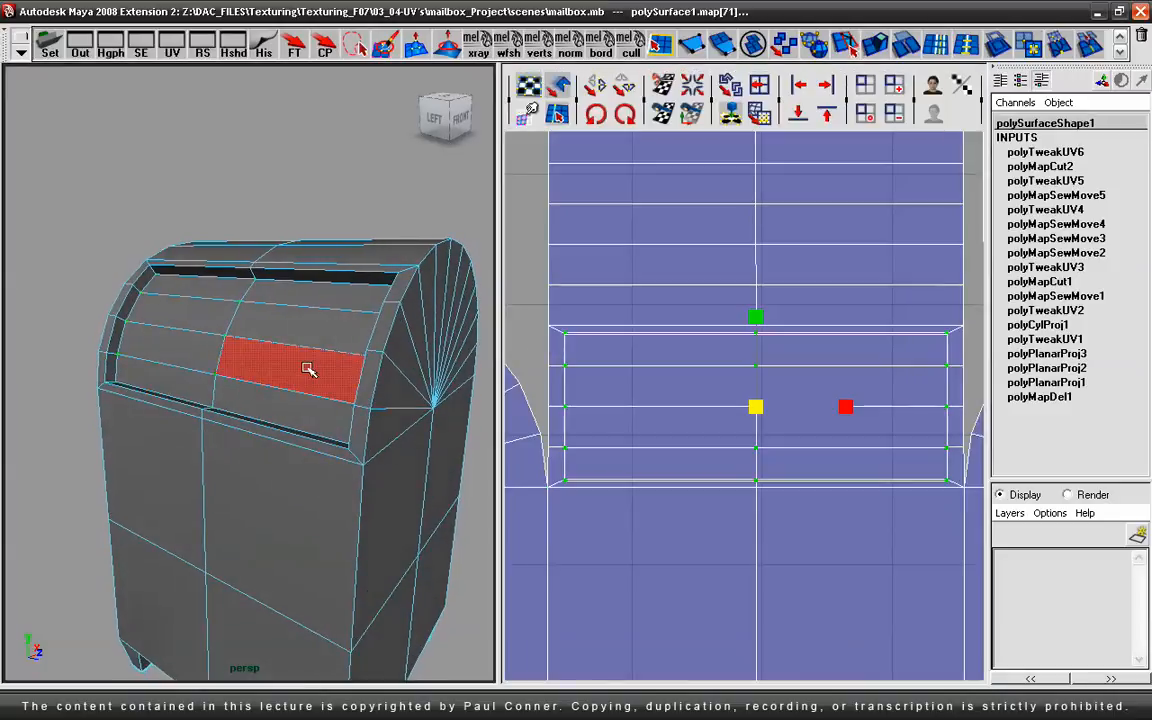
key("6")
right_click_drag(254, 351, 315, 346, "alt")
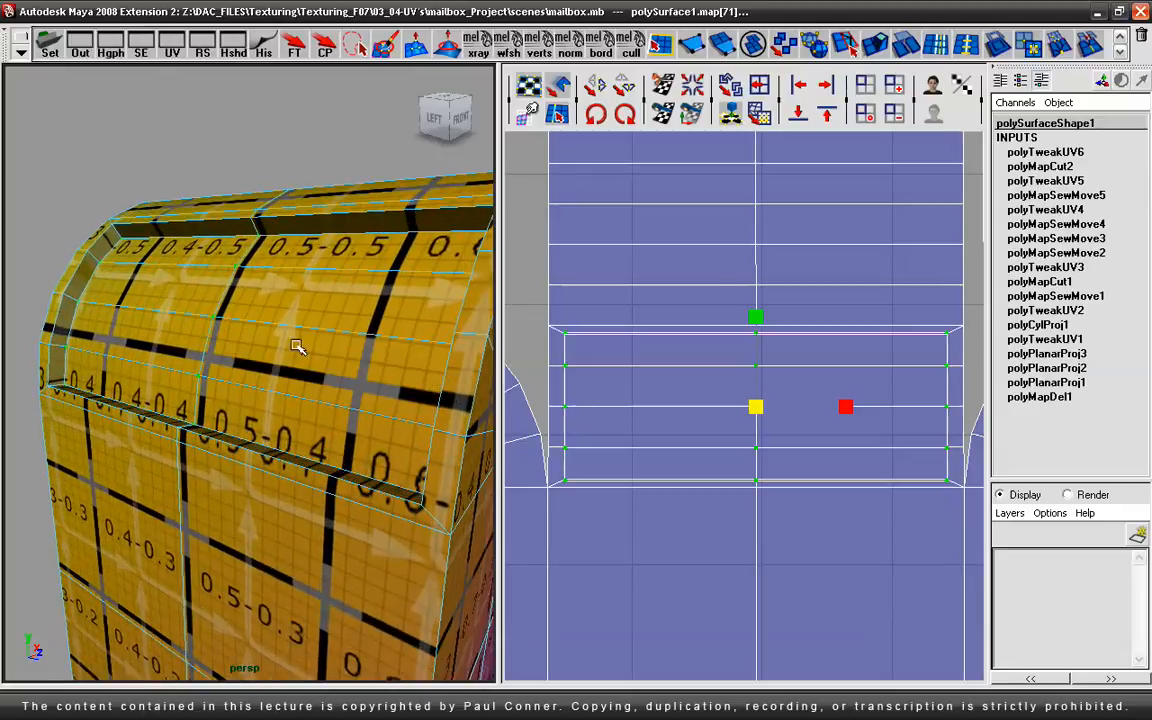
left_click_drag(231, 444, 192, 431, "alt")
middle_click_drag(212, 424, 237, 413, "alt")
left_click_drag(237, 413, 340, 420, "alt")
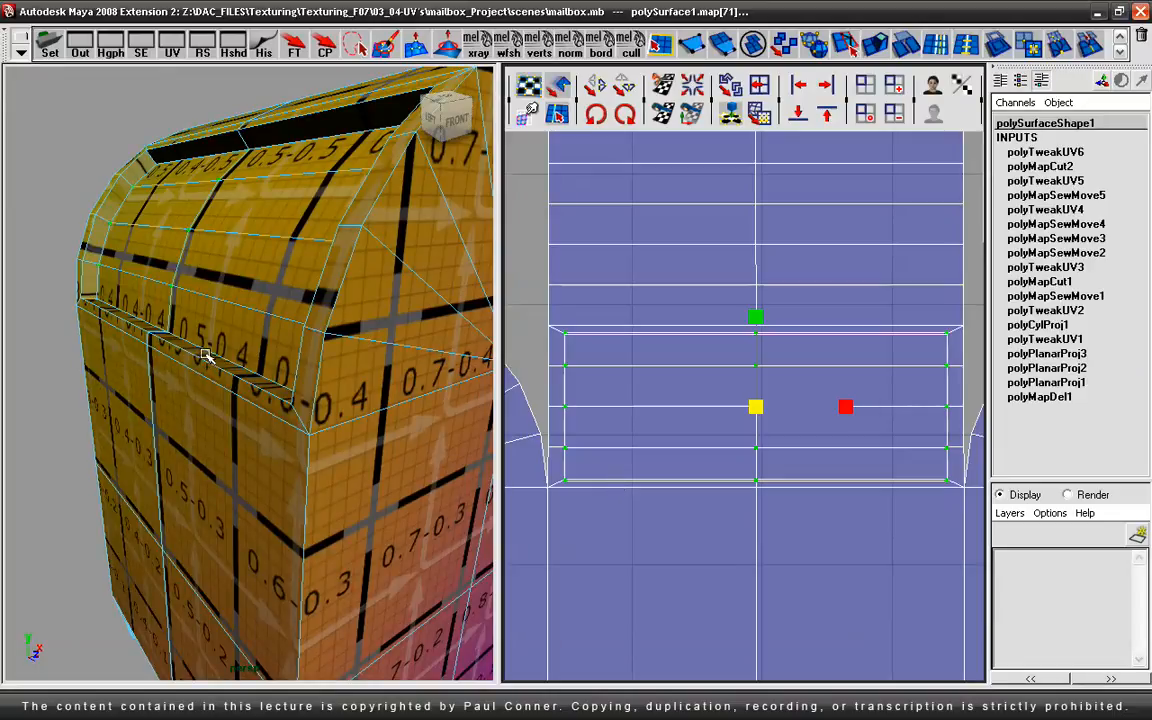
left_click_drag(206, 355, 202, 418, "alt")
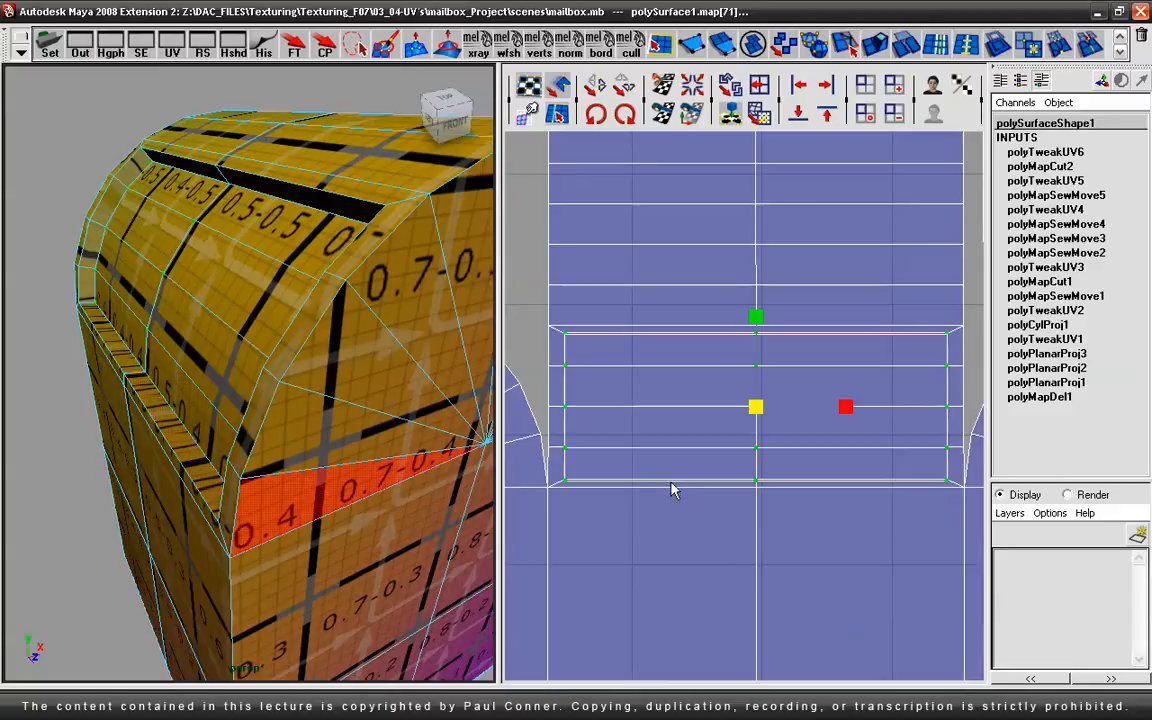
Step: Scale the door panel's UVs slightly inward, vertically and horizontally, so the ledge faces spread out around the panel
right_click_drag(672, 485, 728, 442, "alt")
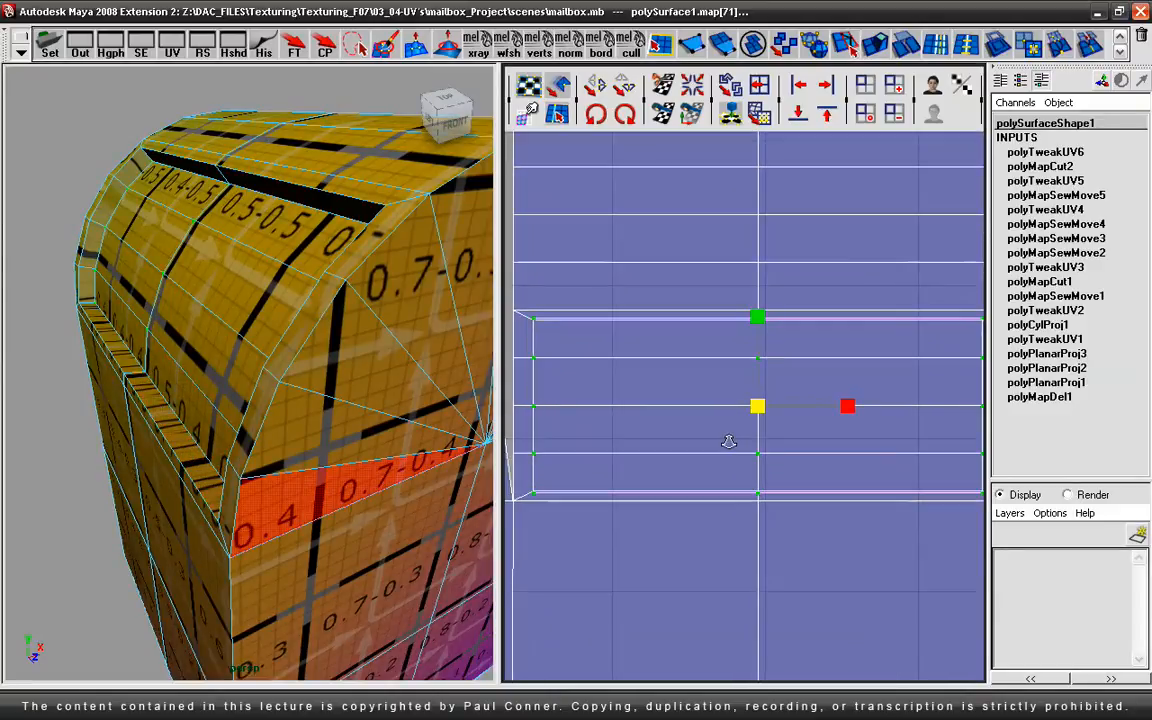
middle_click_drag(728, 442, 750, 428, "alt")
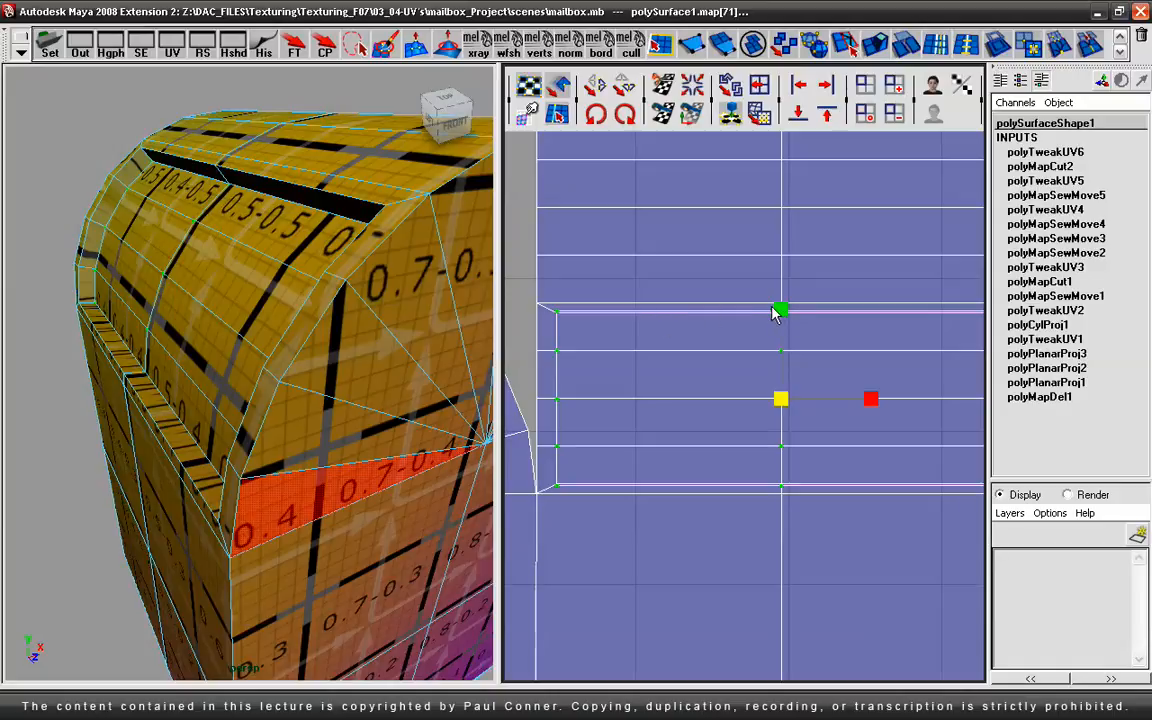
key("space")
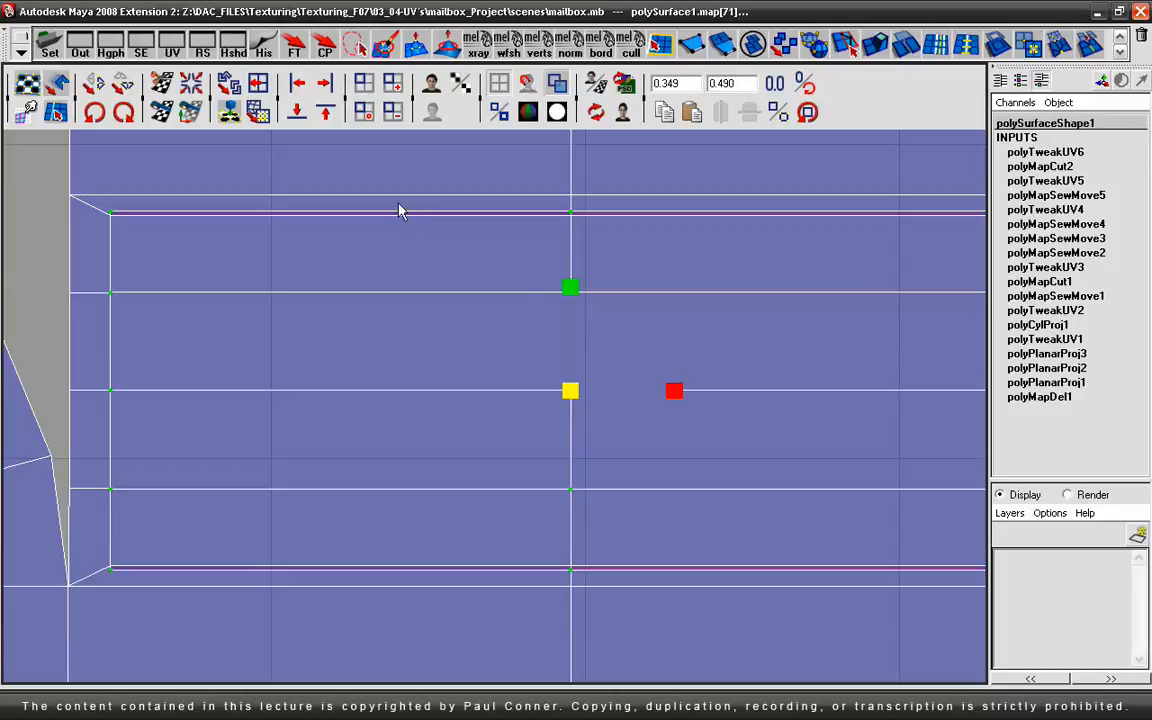
left_click(571, 288)
left_click_drag(572, 289, 572, 297)
left_click_drag(673, 391, 675, 397)
key("space")
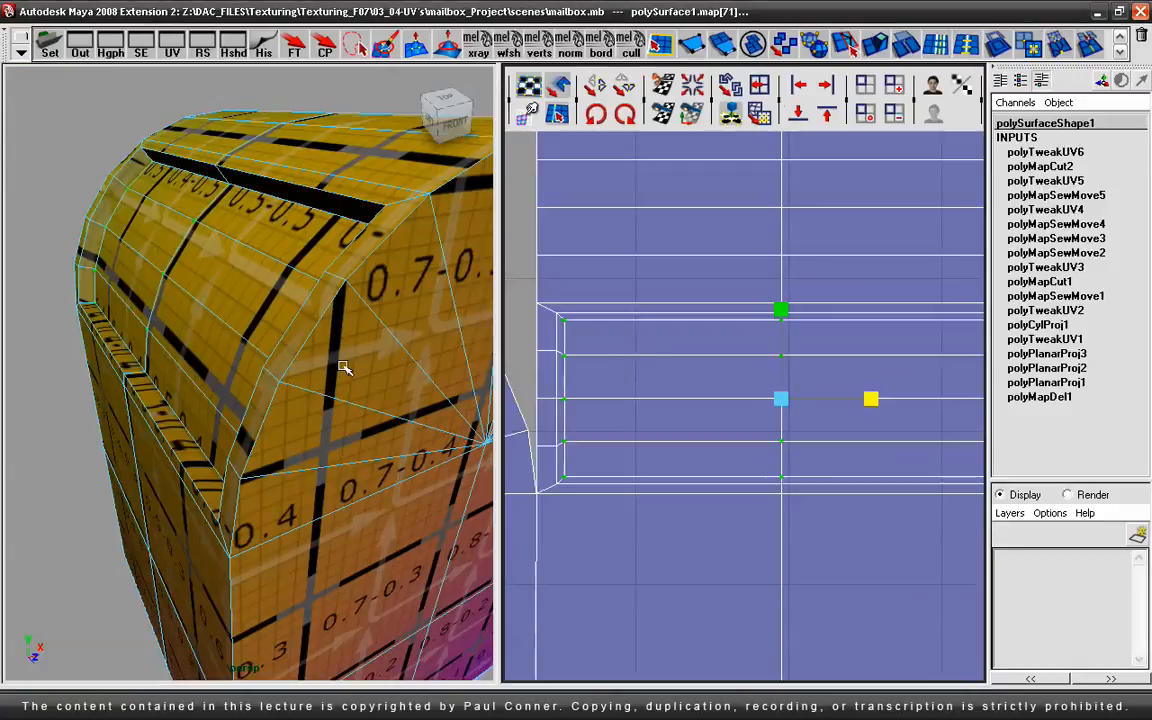
Step: Fine-tune the vertical and horizontal scale of the door panel's UVs while checking the checkers on the ledges
left_click_drag(193, 406, 213, 410, "alt")
left_click_drag(309, 393, 283, 373, "alt")
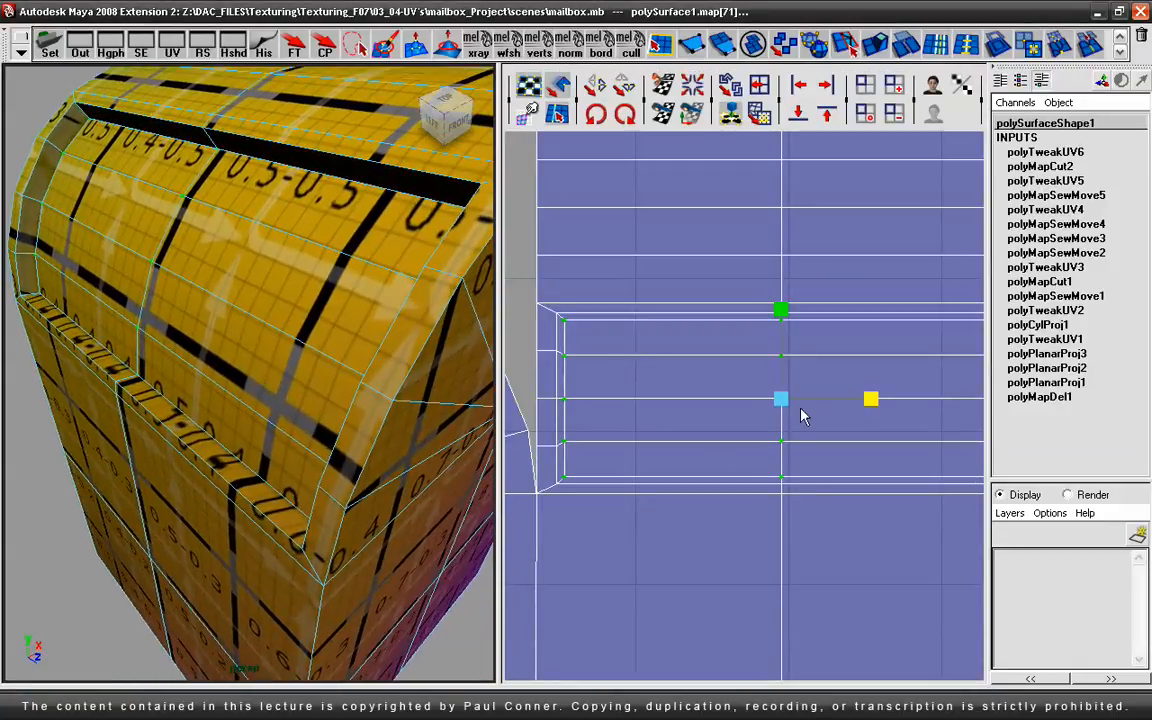
left_click(781, 311)
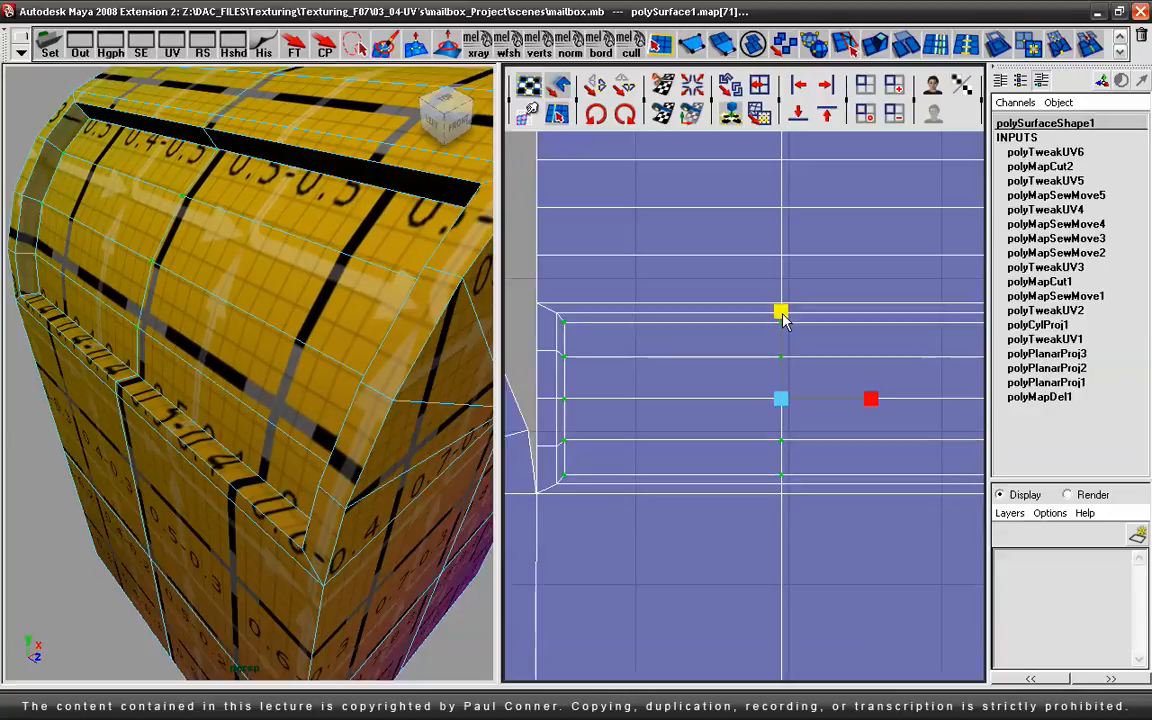
left_click_drag(178, 440, 310, 490, "alt")
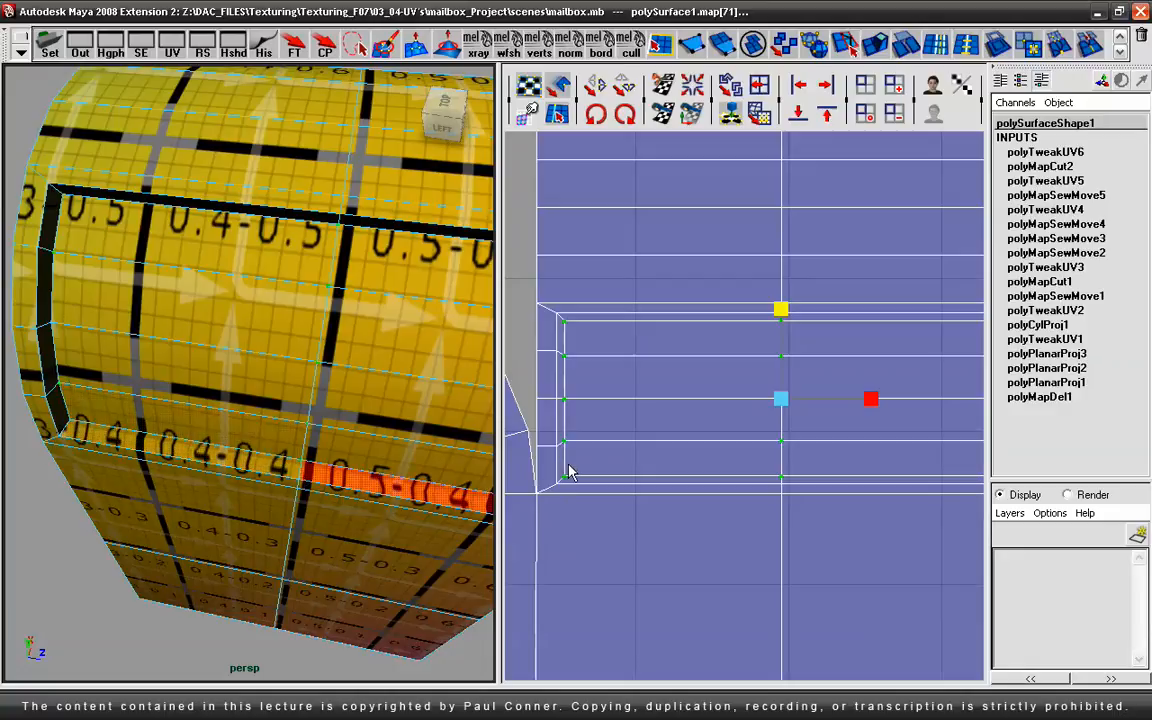
left_click_drag(779, 314, 781, 317)
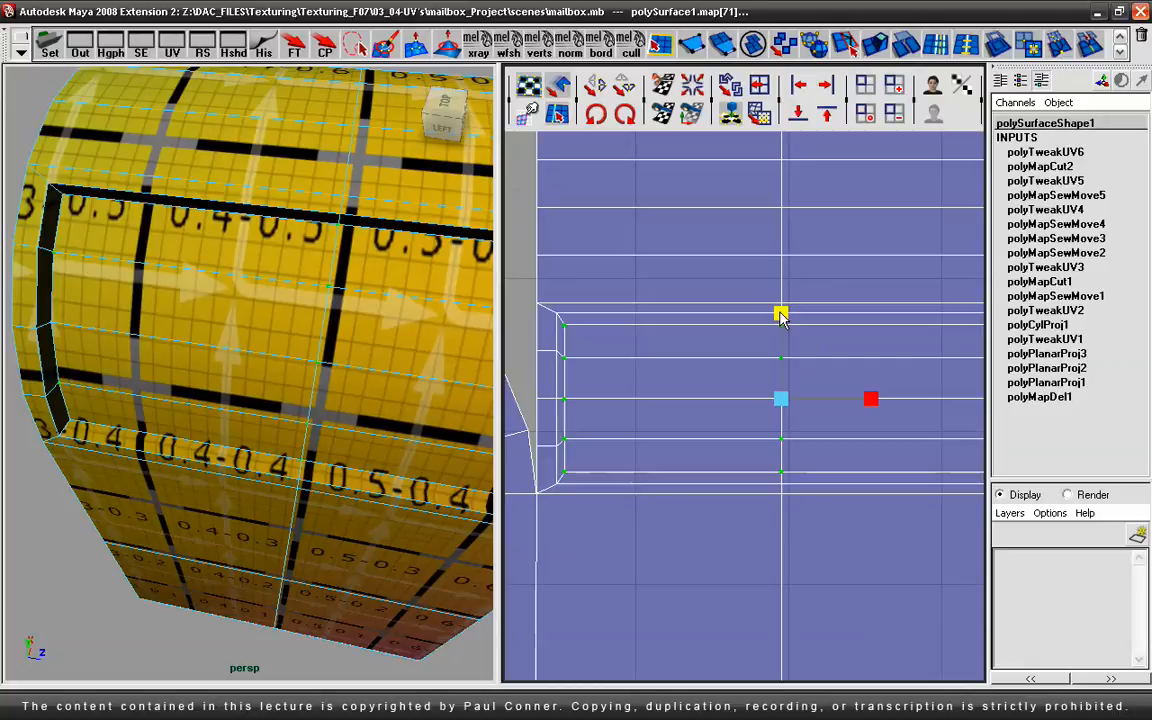
left_click(871, 400)
left_click_drag(872, 399, 870, 399)
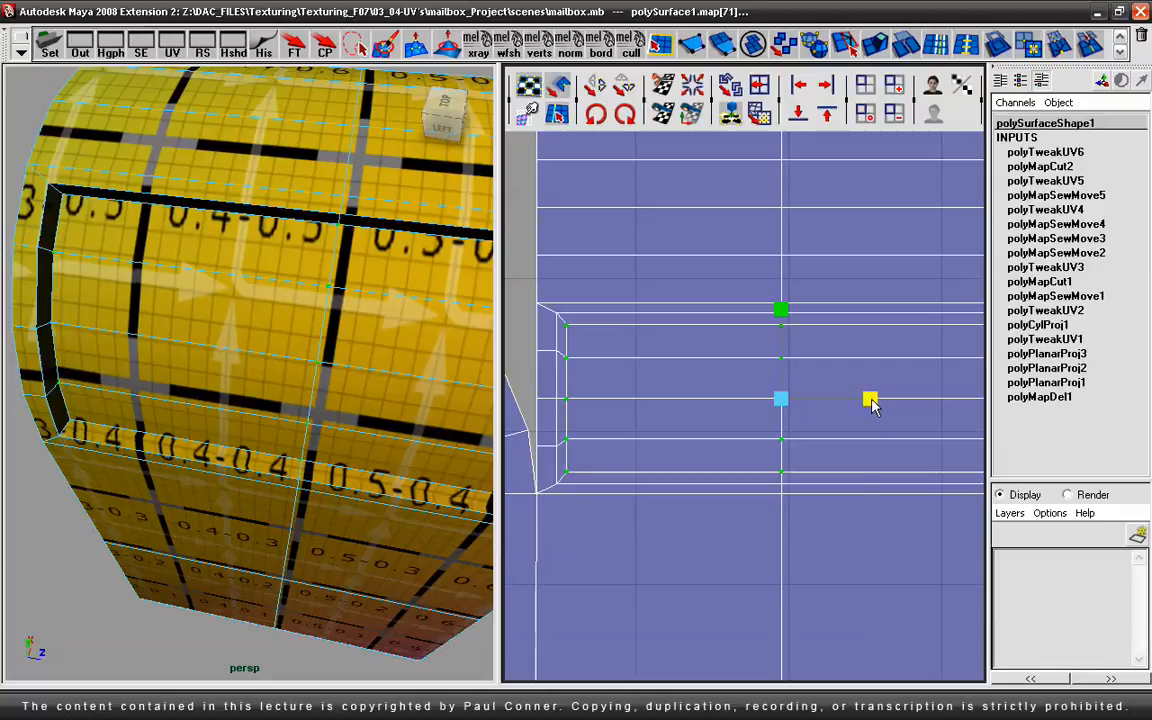
Step: Return to object mode, deselect the mailbox, and examine the door ledges' checkers up close in a full-size perspective view
right_click_drag(18, 105, 24, 165)
key("space")
right_click_drag(840, 425, 610, 395, "alt")
left_click_drag(610, 395, 506, 376, "alt")
key("F8")
left_click(156, 257)
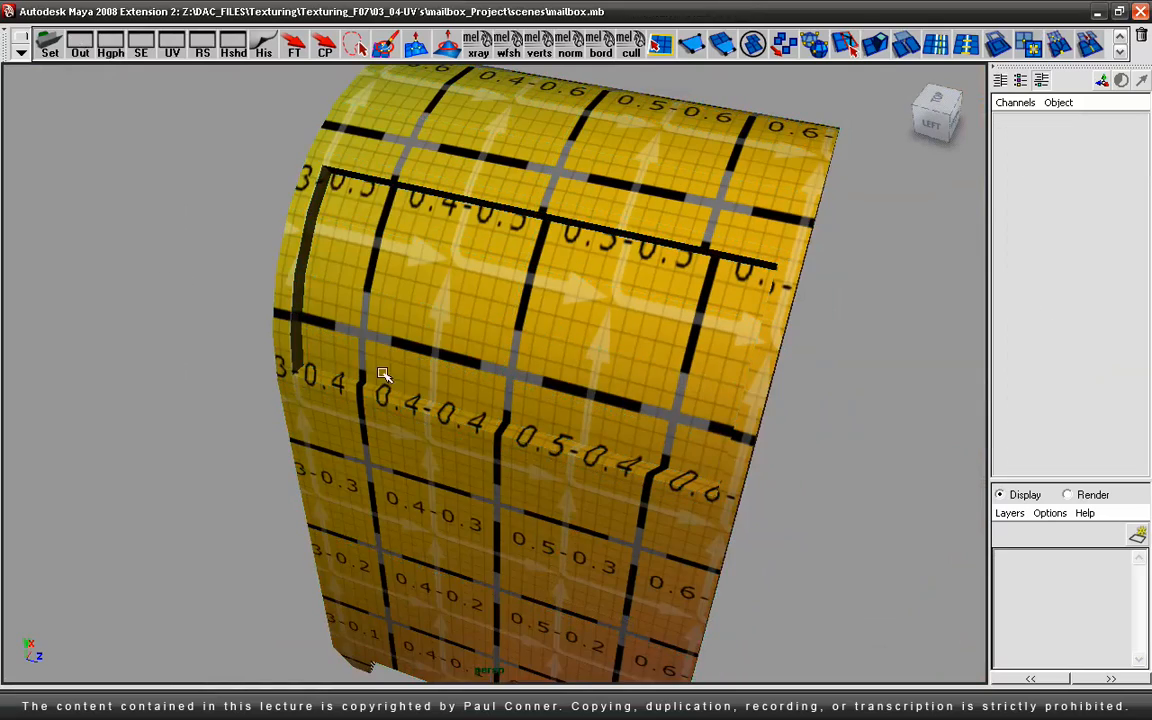
left_click_drag(345, 366, 403, 424, "alt")
right_click_drag(403, 424, 609, 514, "alt")
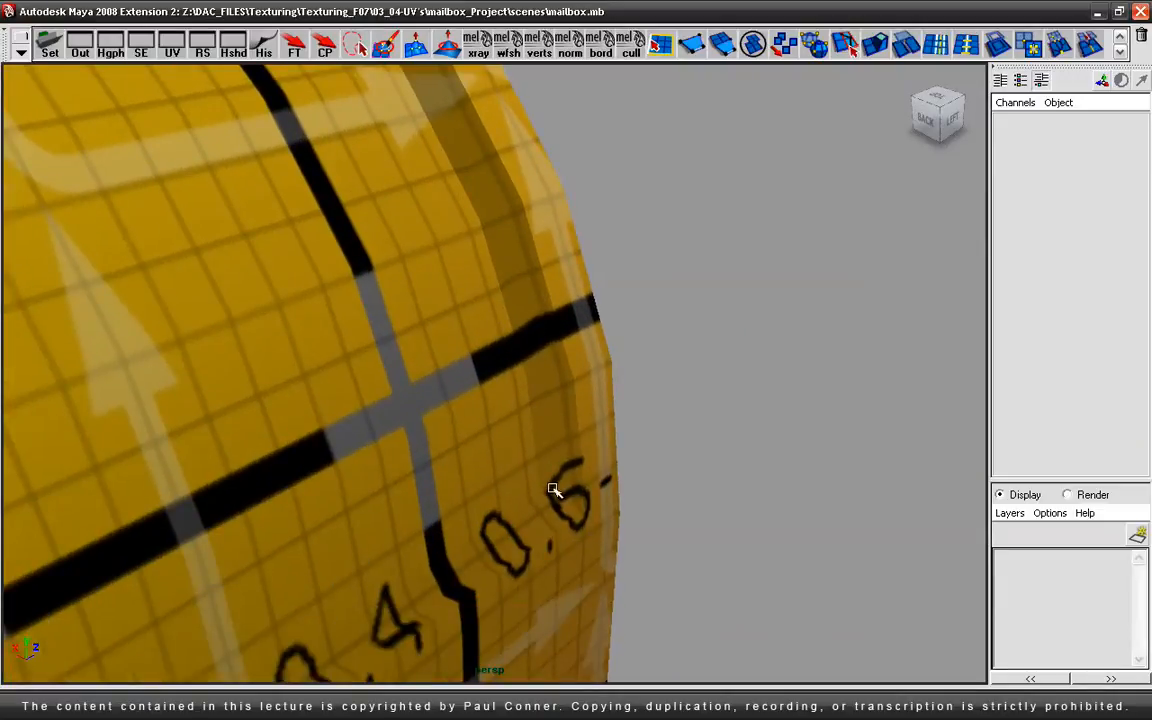
Step: Select the mailbox beside the texture editor and fit the whole model and its complete UV layout in their views
key("space")
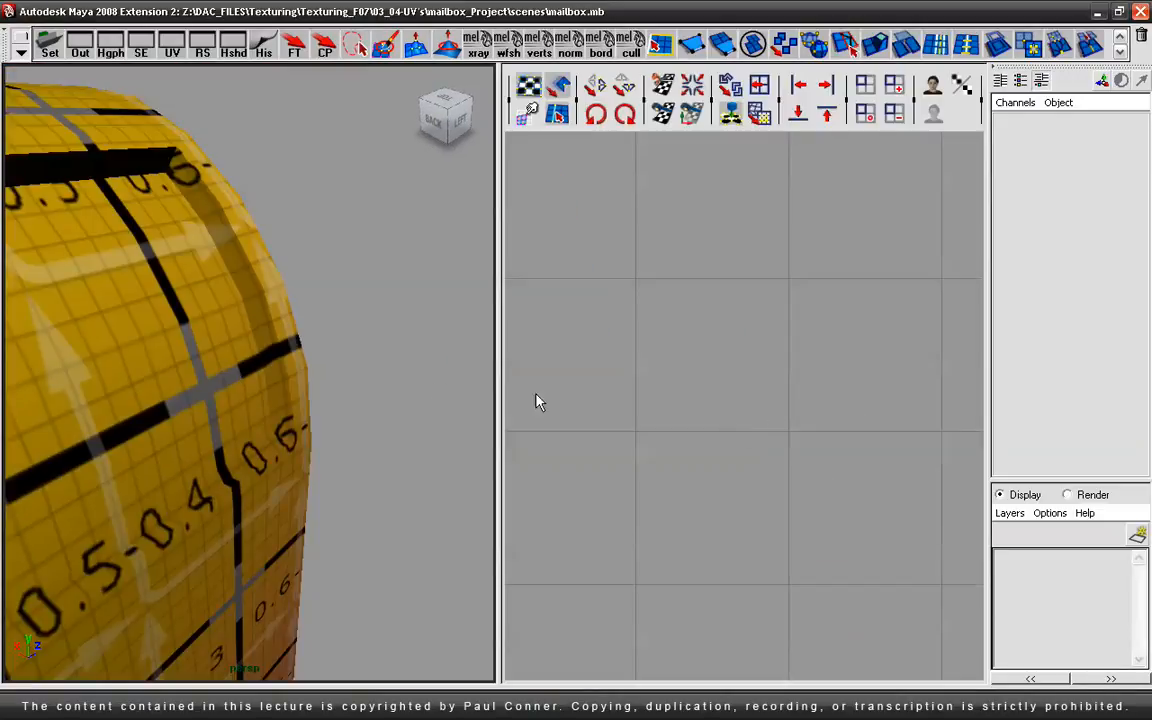
left_click(178, 389)
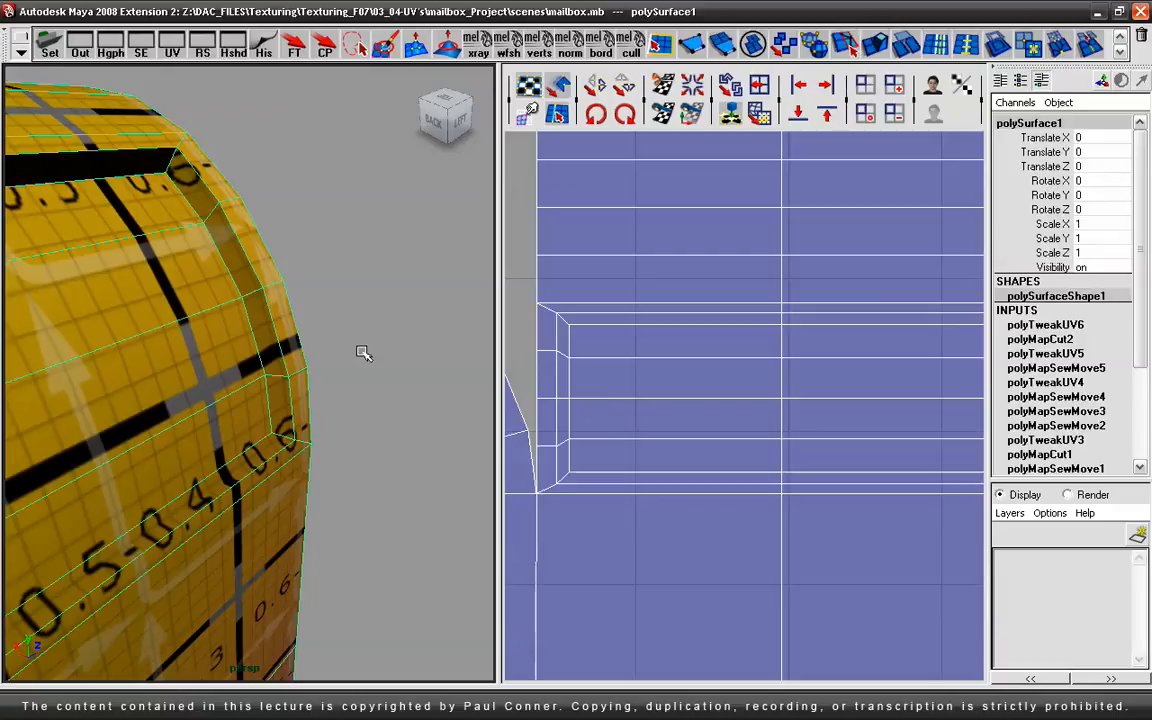
key("a")
right_click_drag(182, 352, 146, 326, "alt")
right_click_drag(302, 278, 135, 320, "alt")
middle_click_drag(256, 345, 348, 205, "alt")
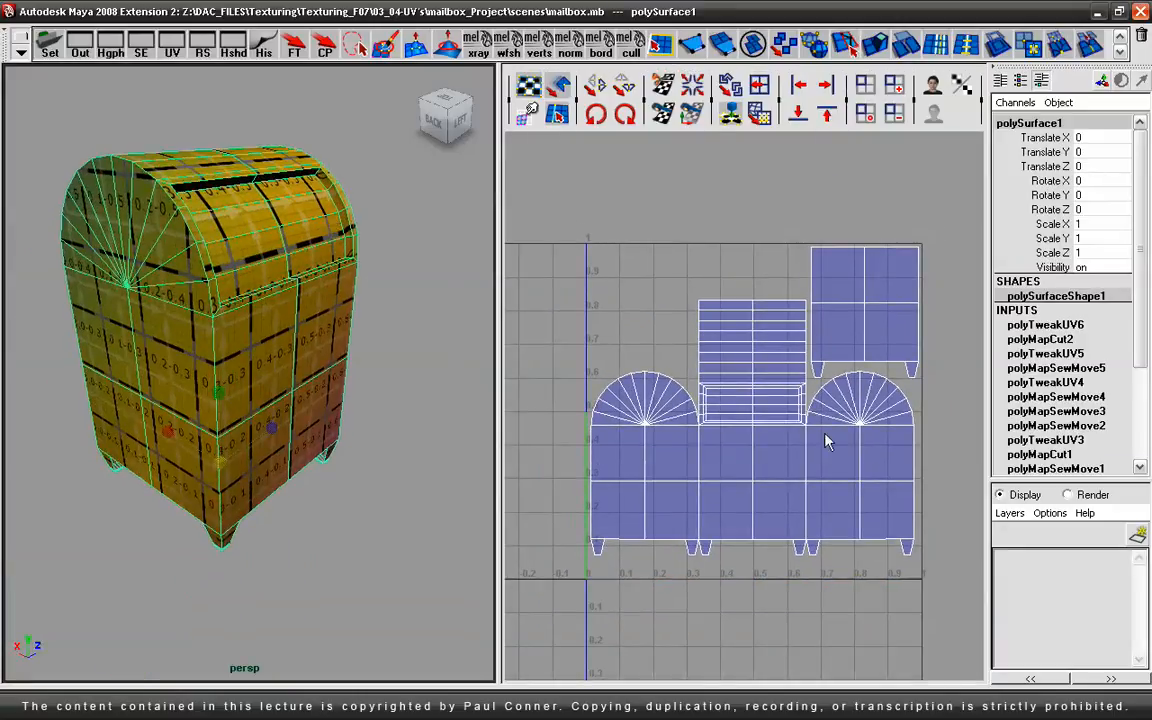
Step: Examine the checkers across the mailbox's front, side and curved top with and without its wireframe, alongside the full UV layout
left_click_drag(303, 350, 97, 338, "alt")
right_click_drag(97, 338, 156, 312, "alt")
middle_click_drag(156, 312, 158, 394, "alt")
left_click_drag(196, 388, 245, 374, "alt")
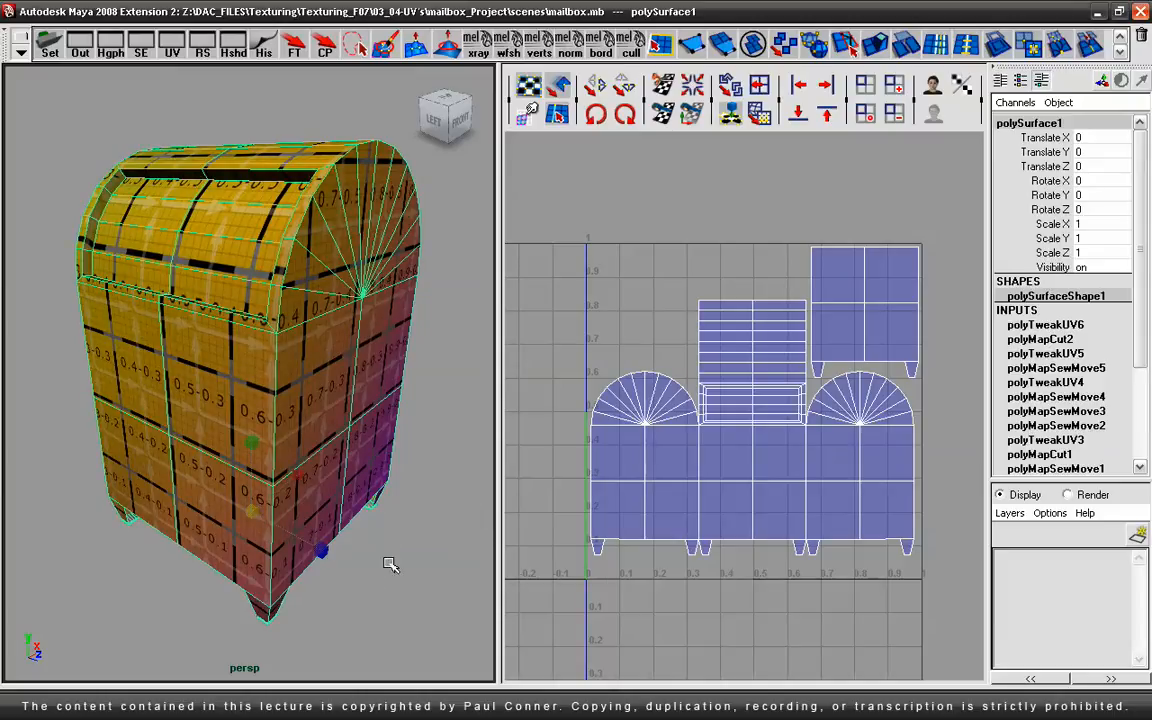
left_click_drag(404, 550, 336, 510, "alt")
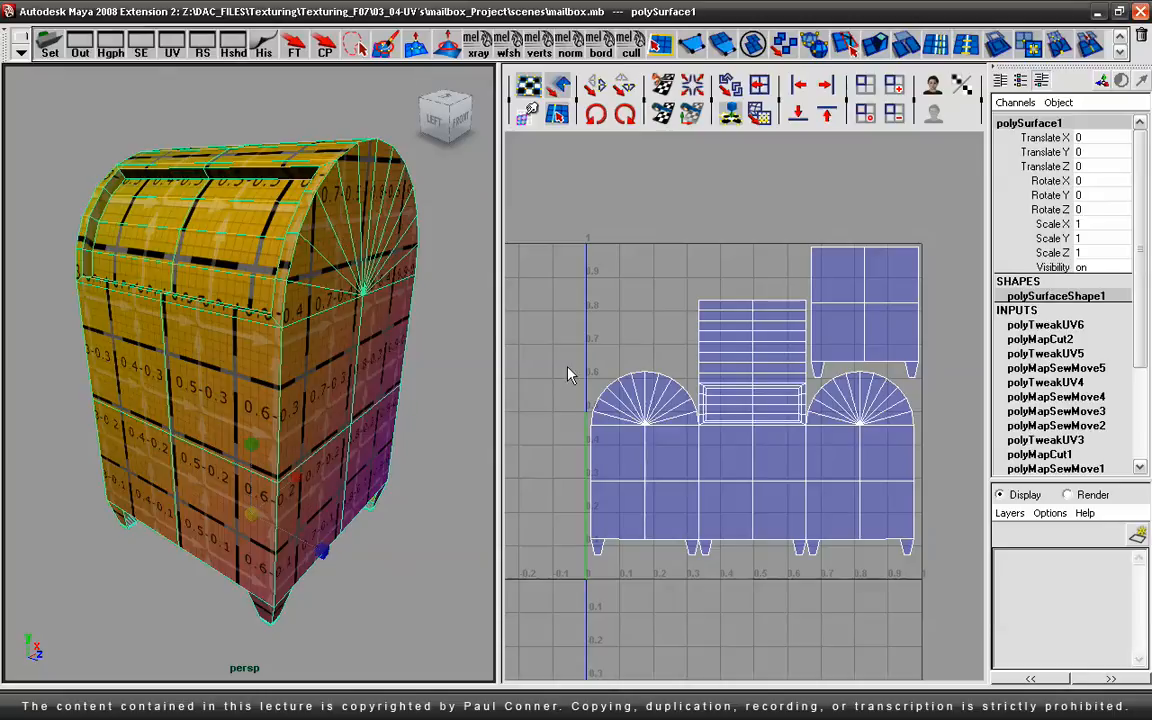
right_click_drag(668, 369, 756, 357, "alt")
middle_click_drag(756, 357, 743, 335, "alt")
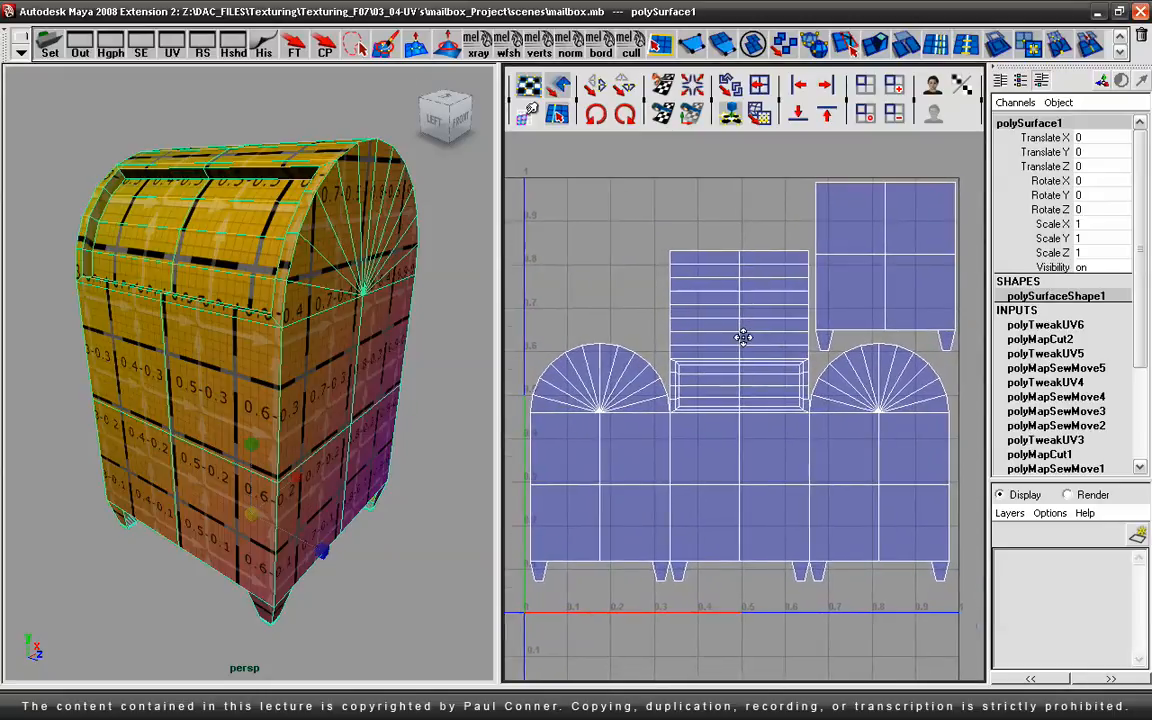
left_click(430, 328)
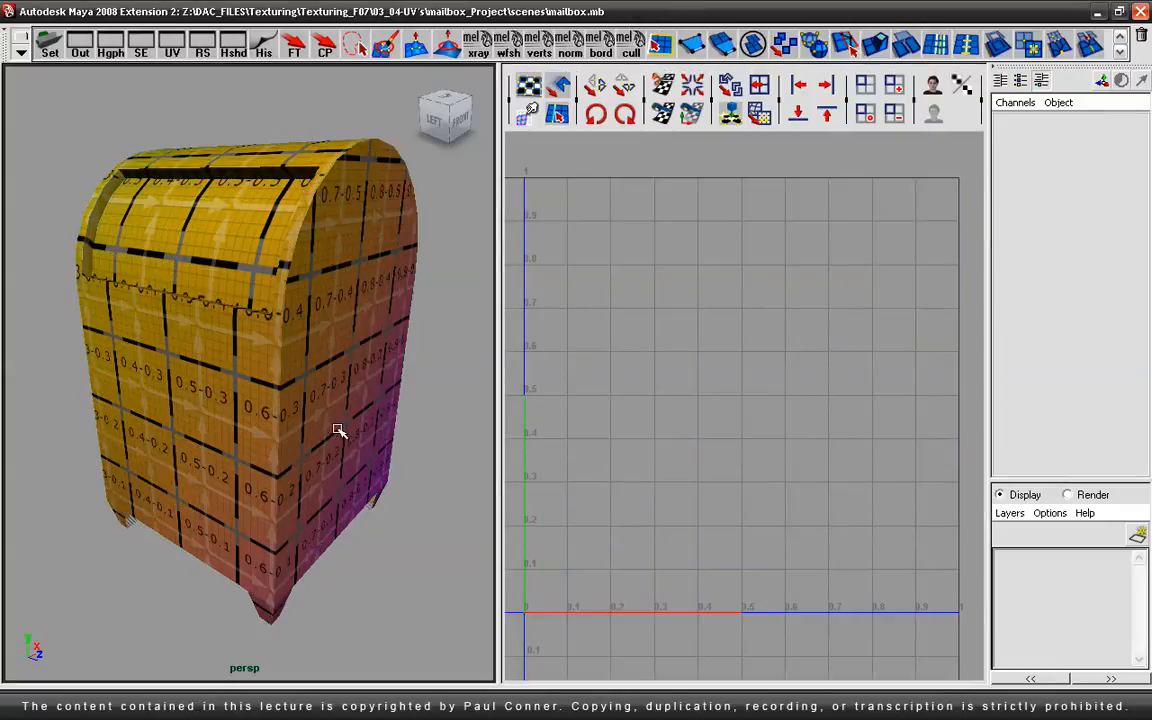
left_click(287, 413)
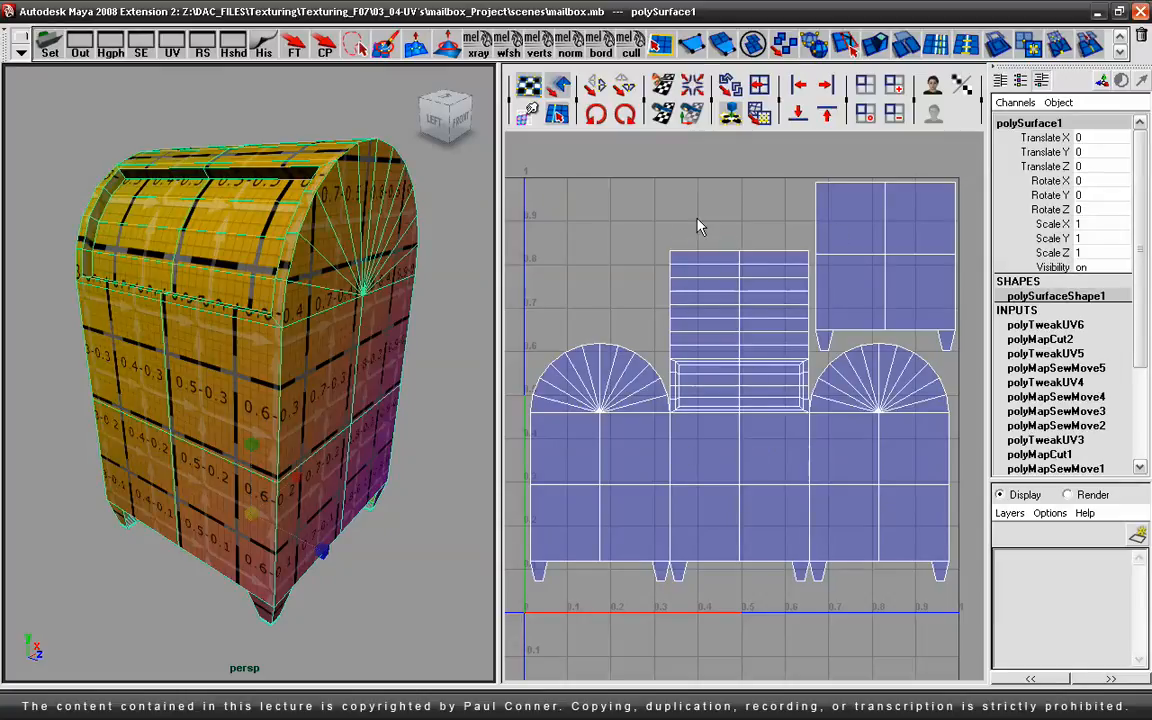
Step: Set up a UV Snapshot of the mailbox with the output file named mailbox_outUV in the project's images folder
key("space")
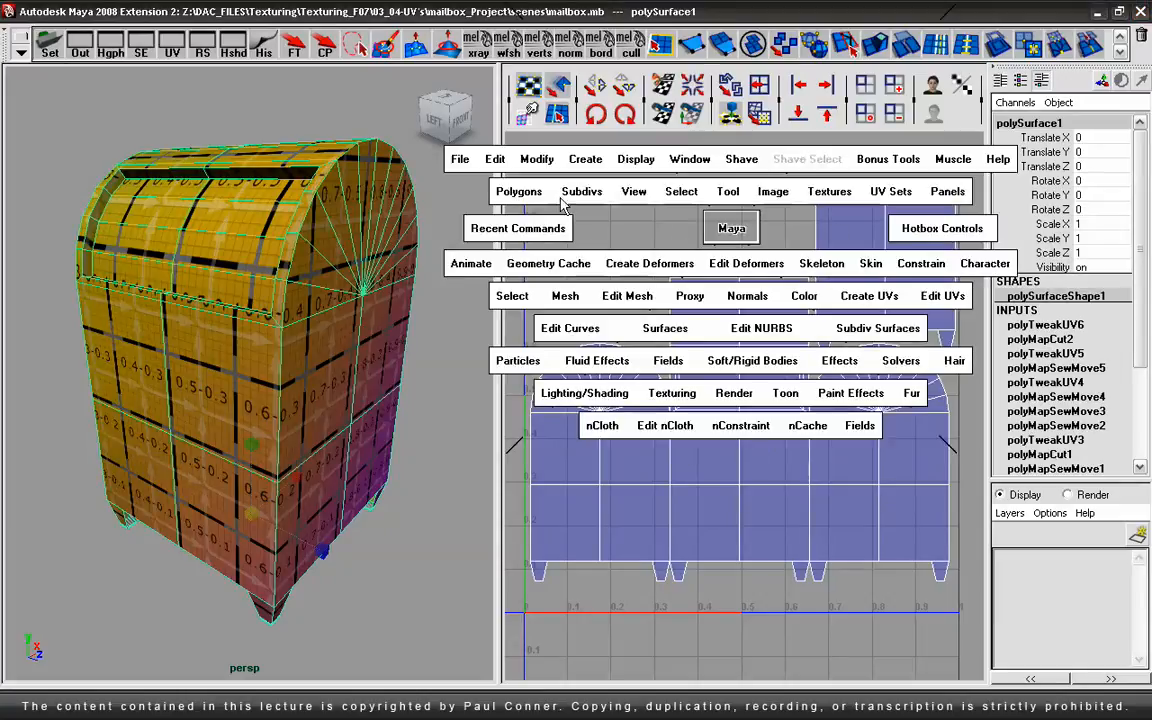
left_click(530, 196)
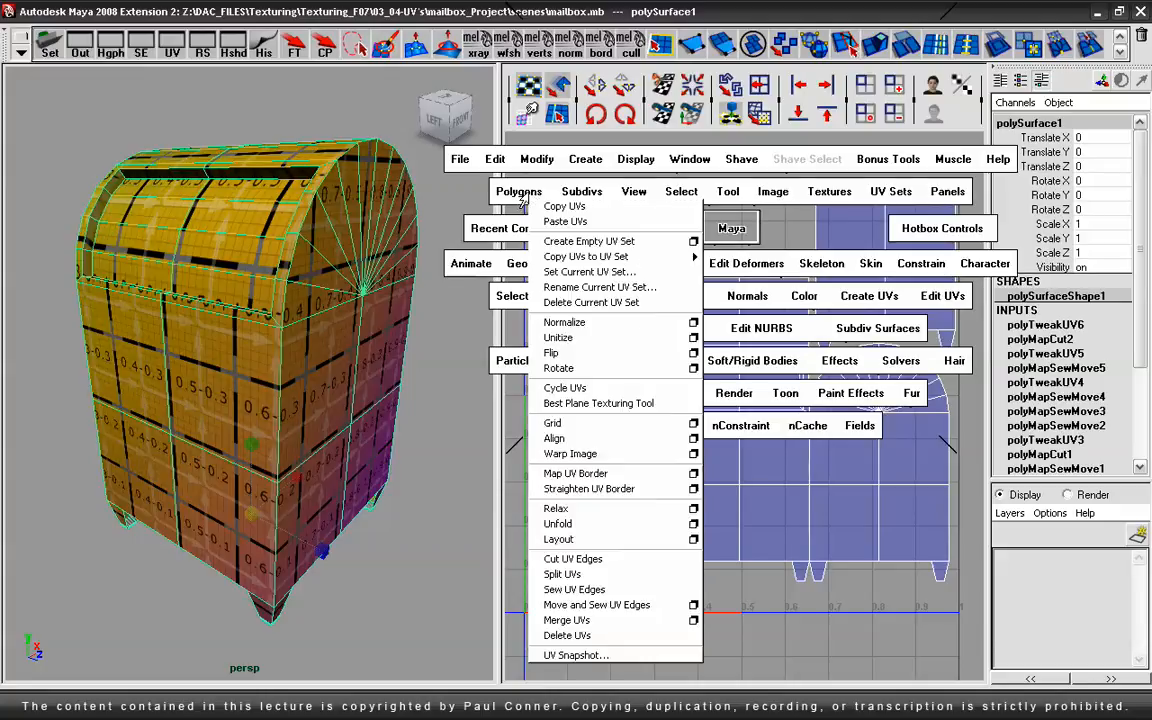
left_click(640, 656)
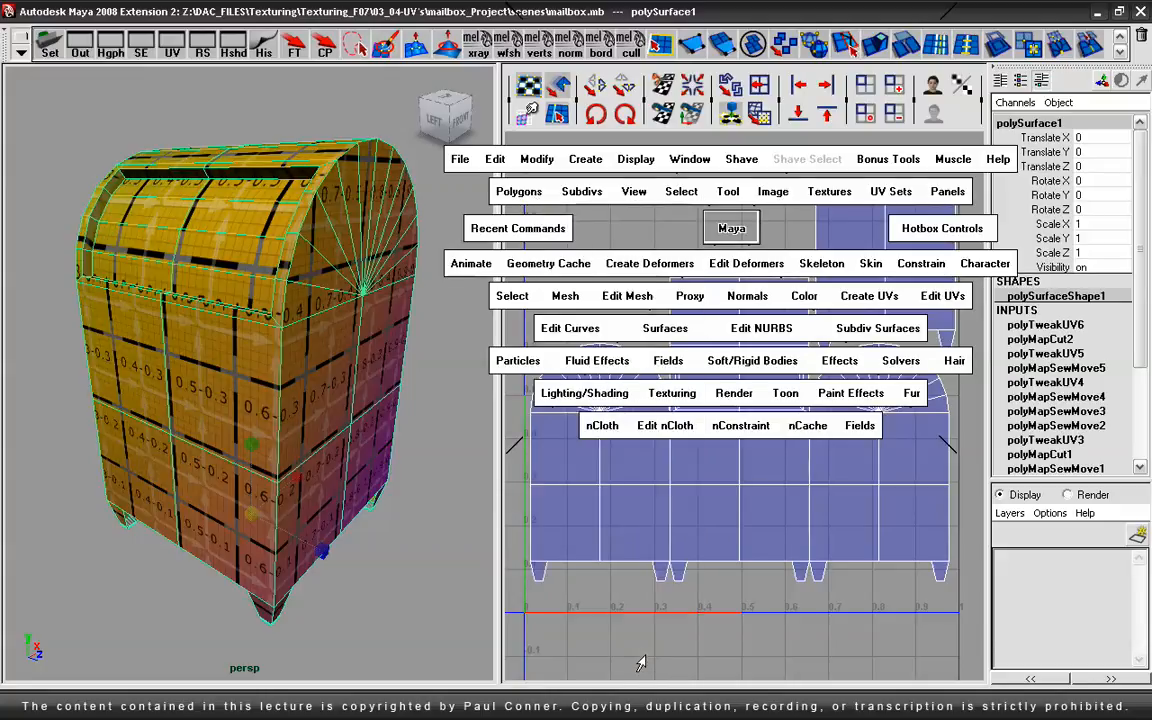
left_click_drag(1038, 488, 532, 144)
left_click_drag(715, 395, 811, 636)
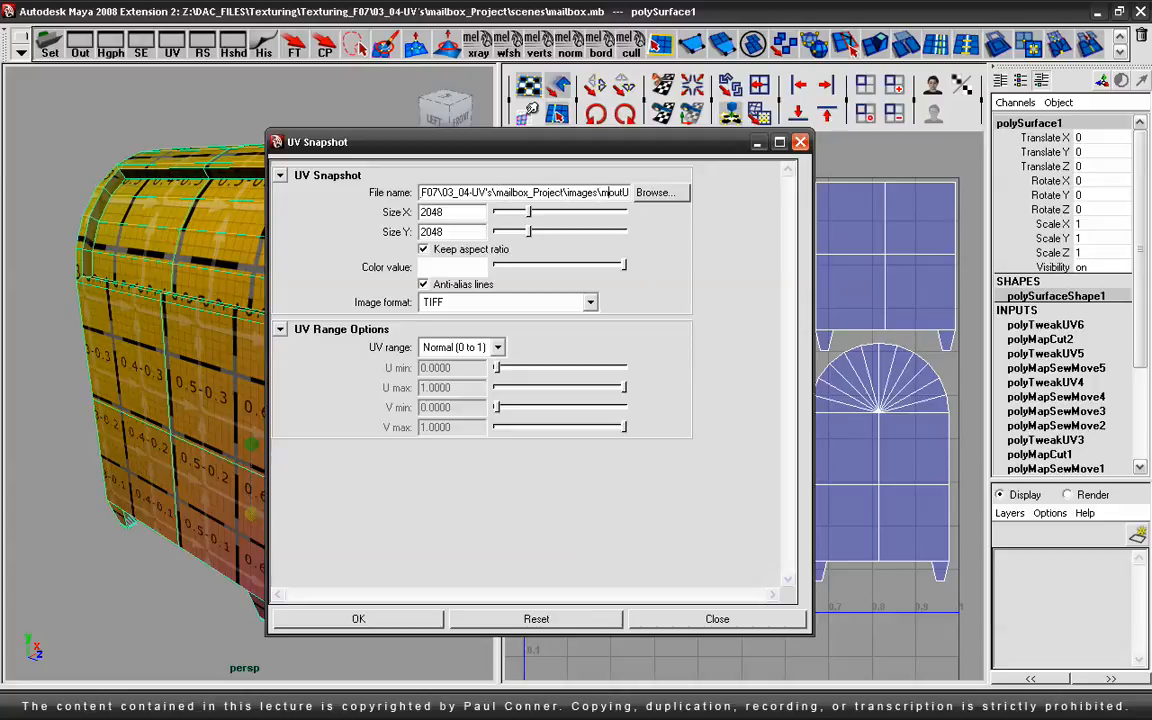
type("x_")
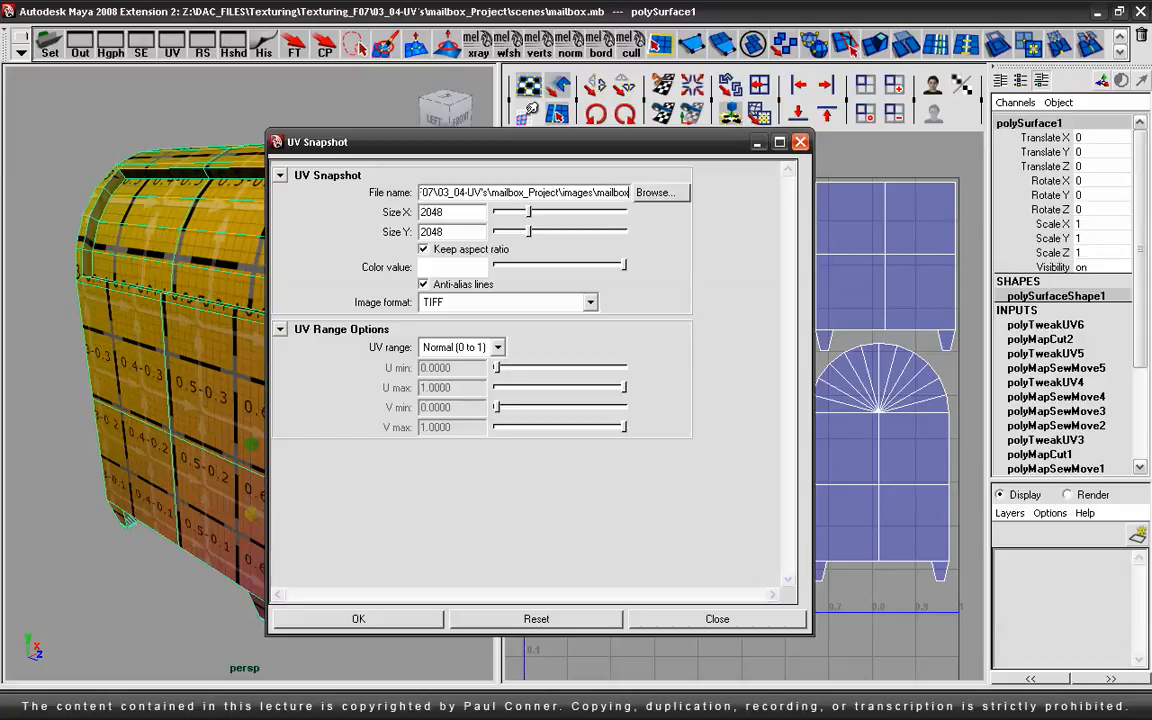
type("outUV")
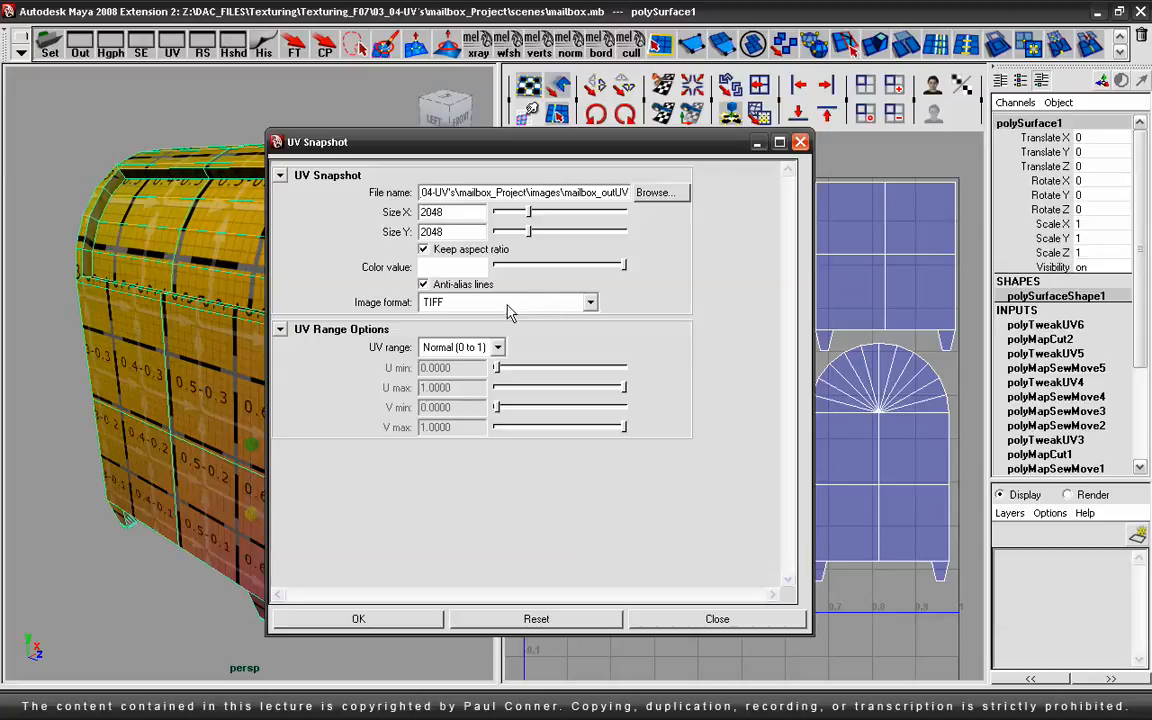
Step: Choose TIFF as the snapshot's image format and export it, overwriting the existing file
left_click(590, 306)
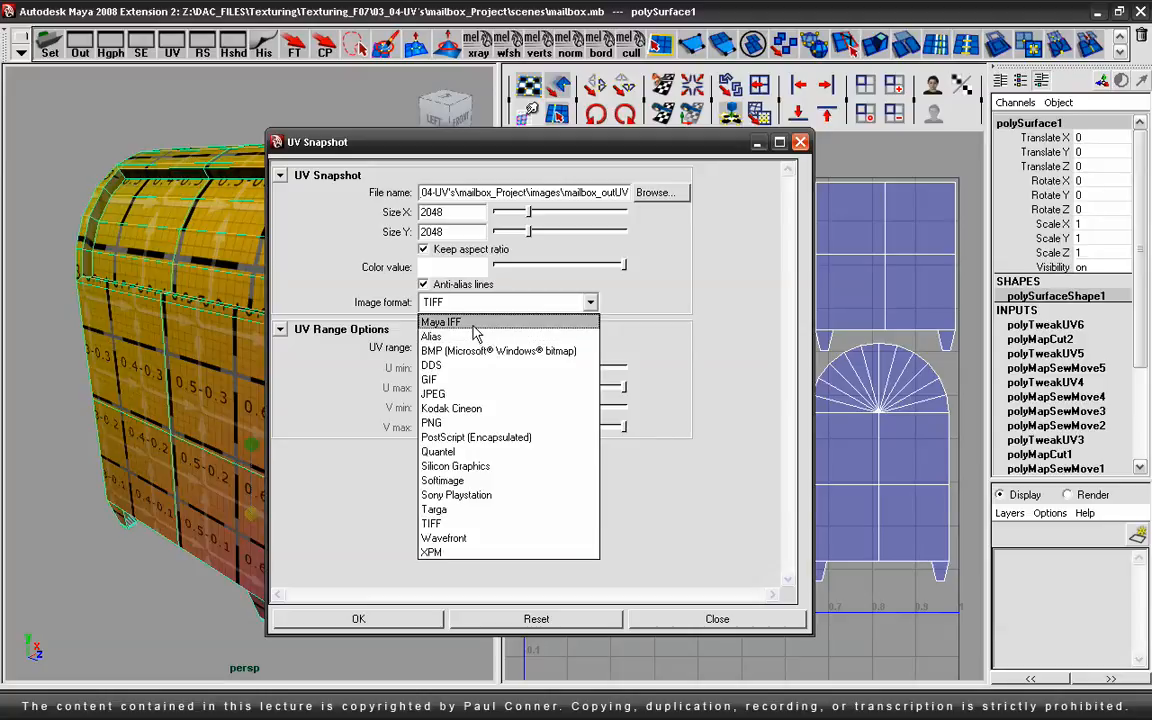
left_click(440, 523)
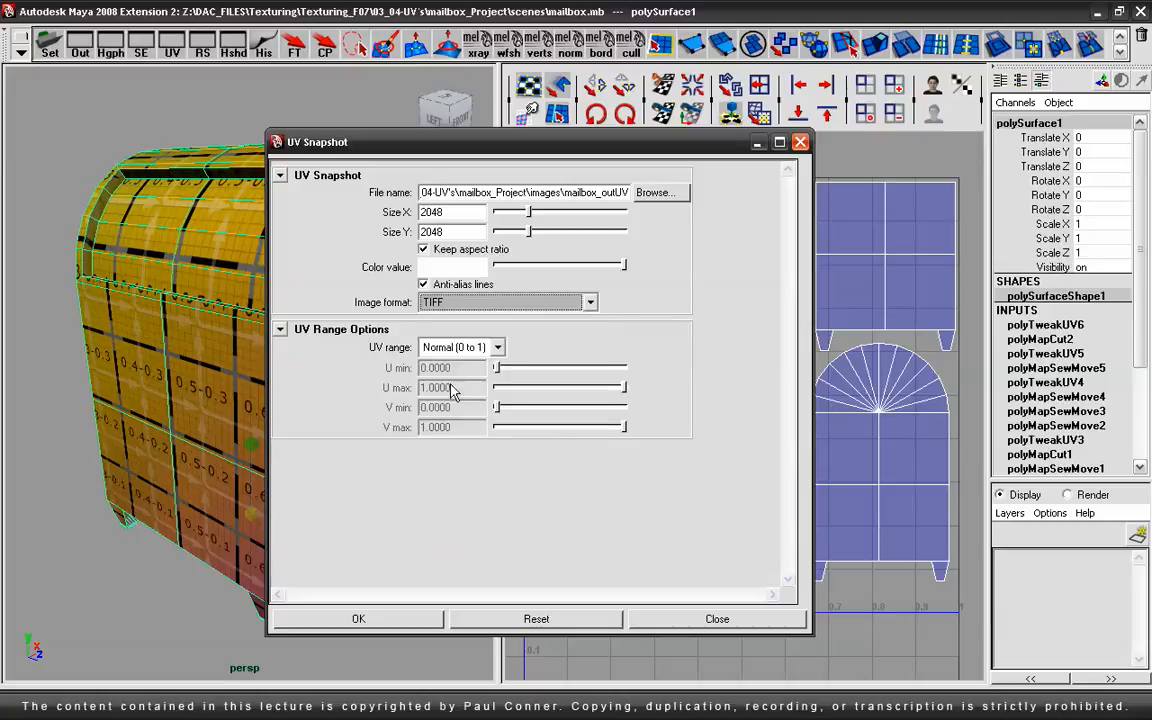
left_click(360, 620)
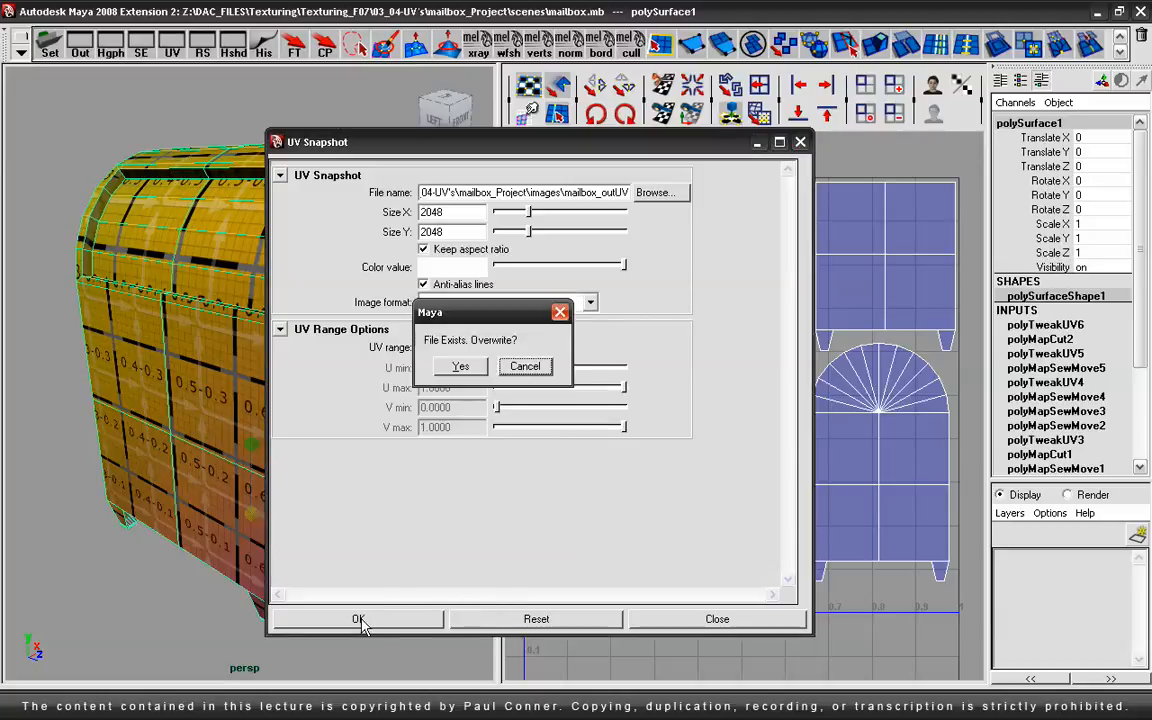
left_click(460, 367)
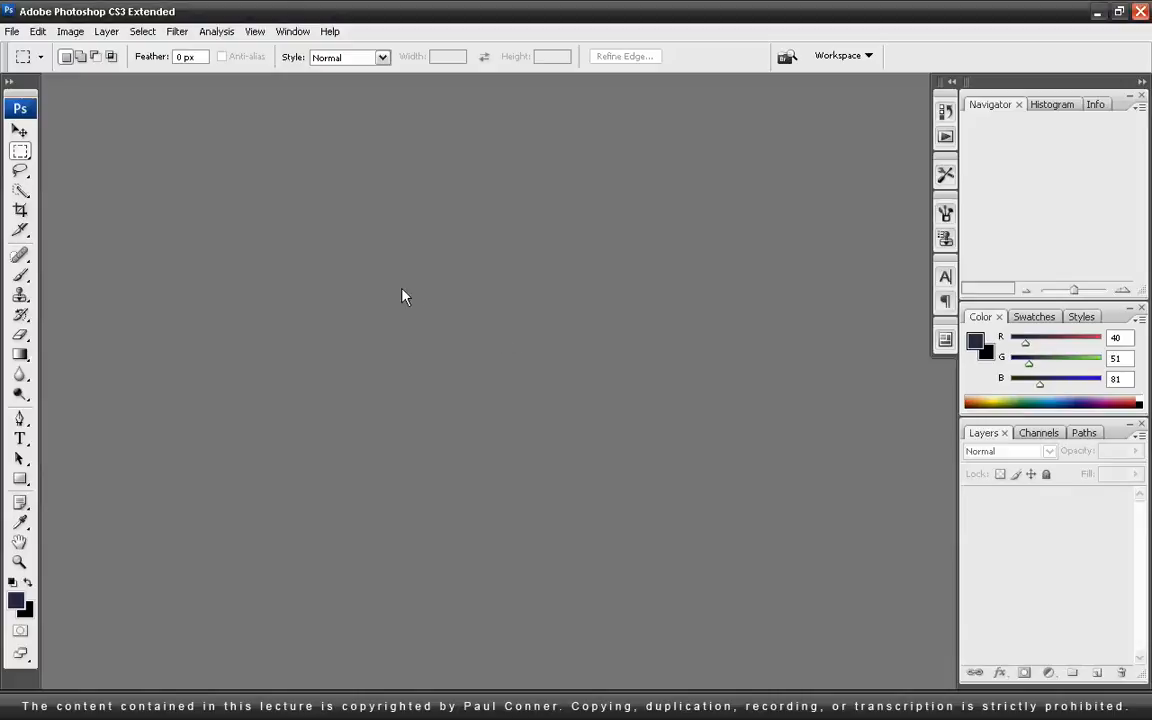
Step: In Photoshop, browse for a file to open in the 03_04-UV's folder inside Texturing_F07 on WorkMain (Z:)
double_click(380, 317)
left_click_drag(800, 157, 437, 94)
left_click(316, 365)
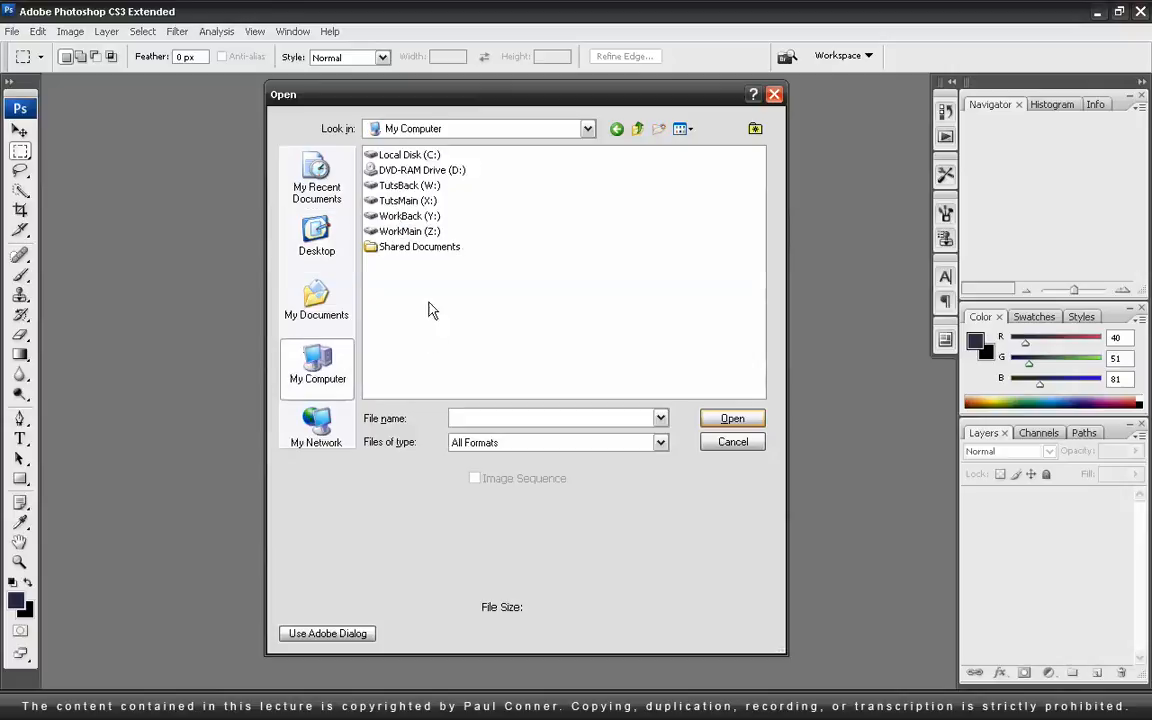
double_click(405, 231)
double_click(405, 188)
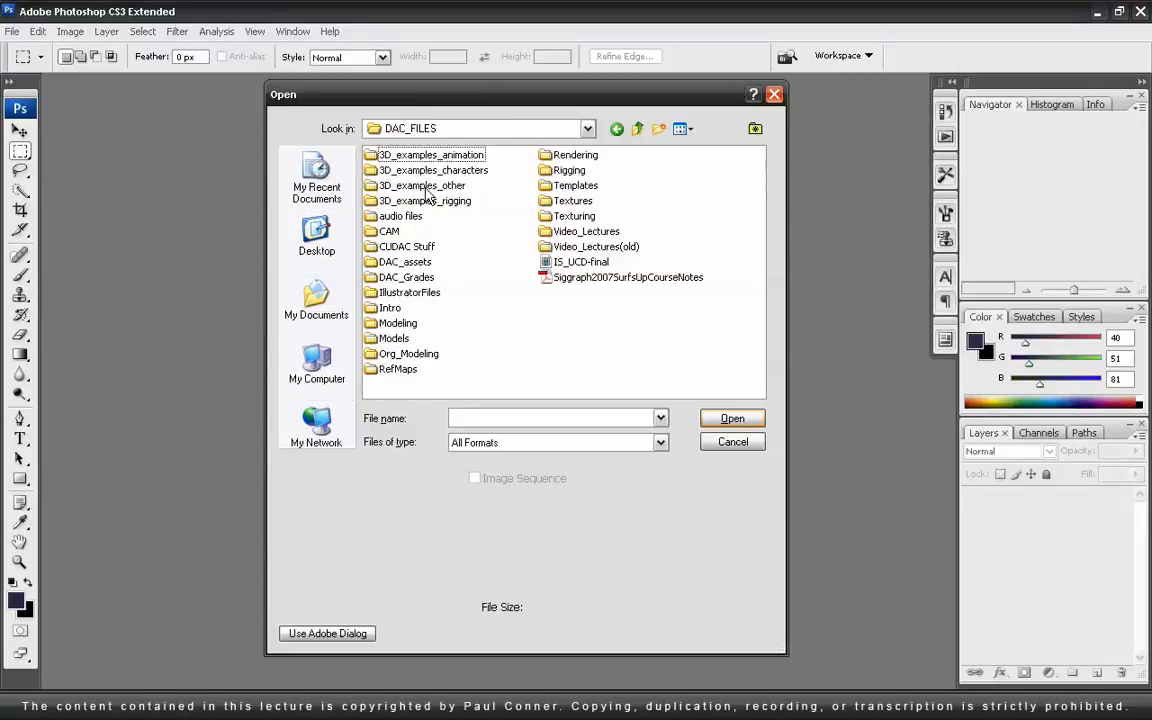
double_click(545, 216)
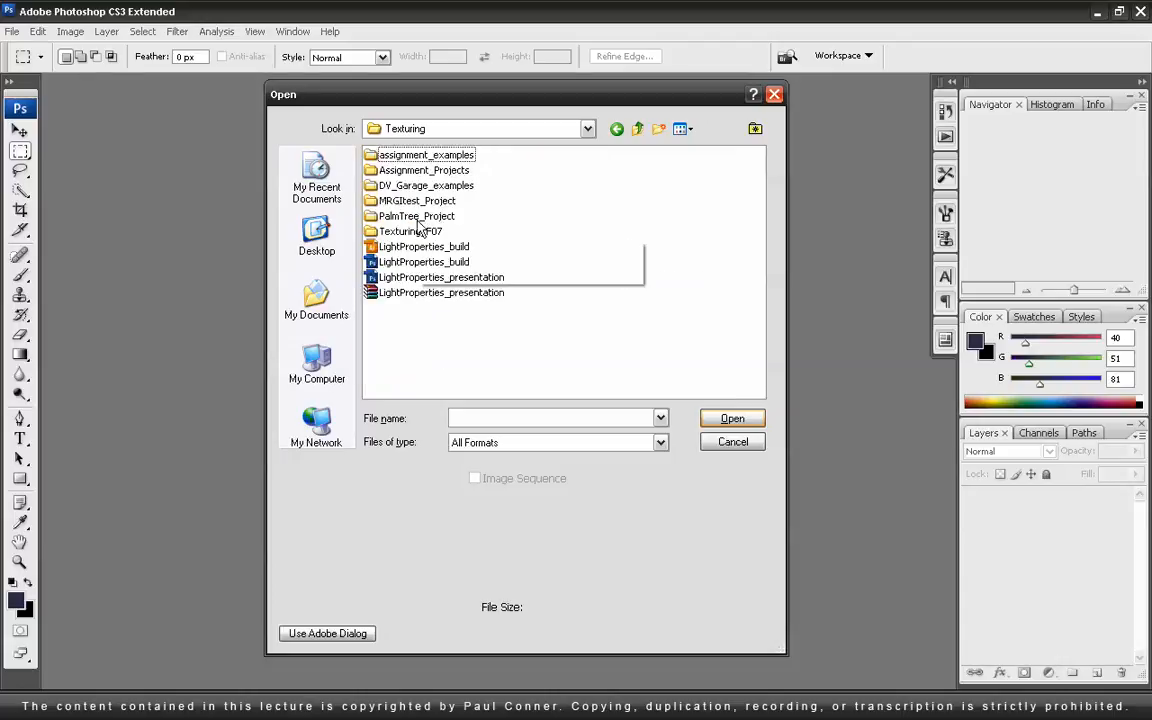
double_click(421, 230)
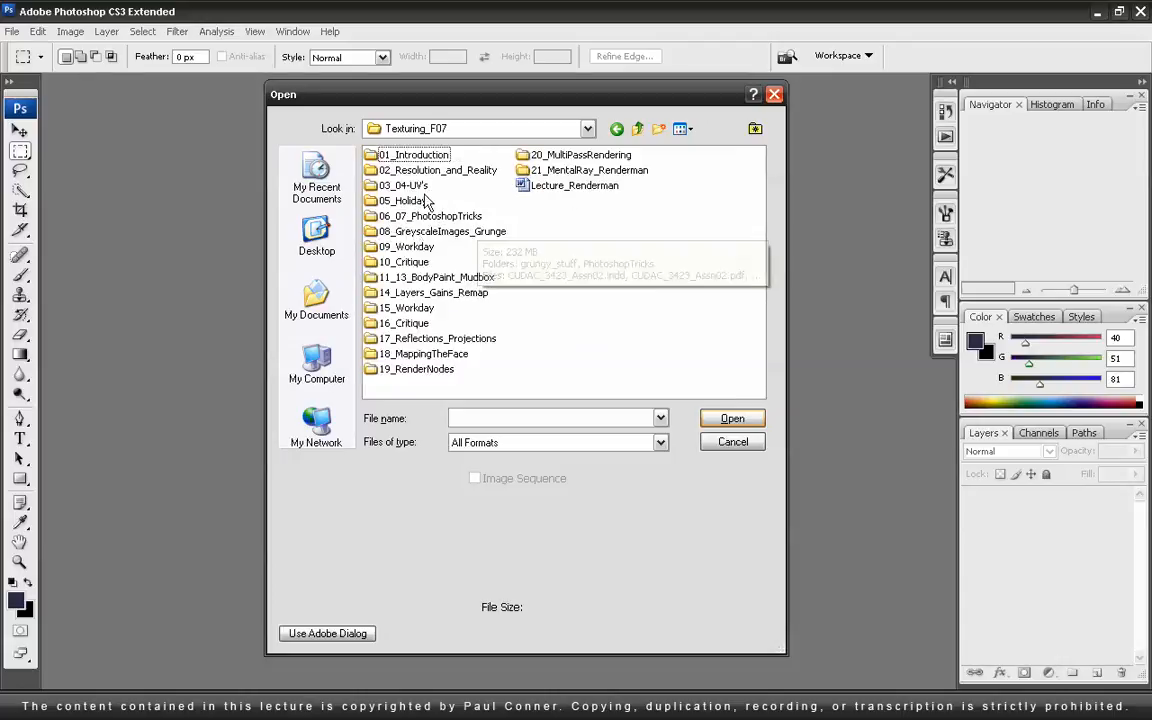
double_click(404, 186)
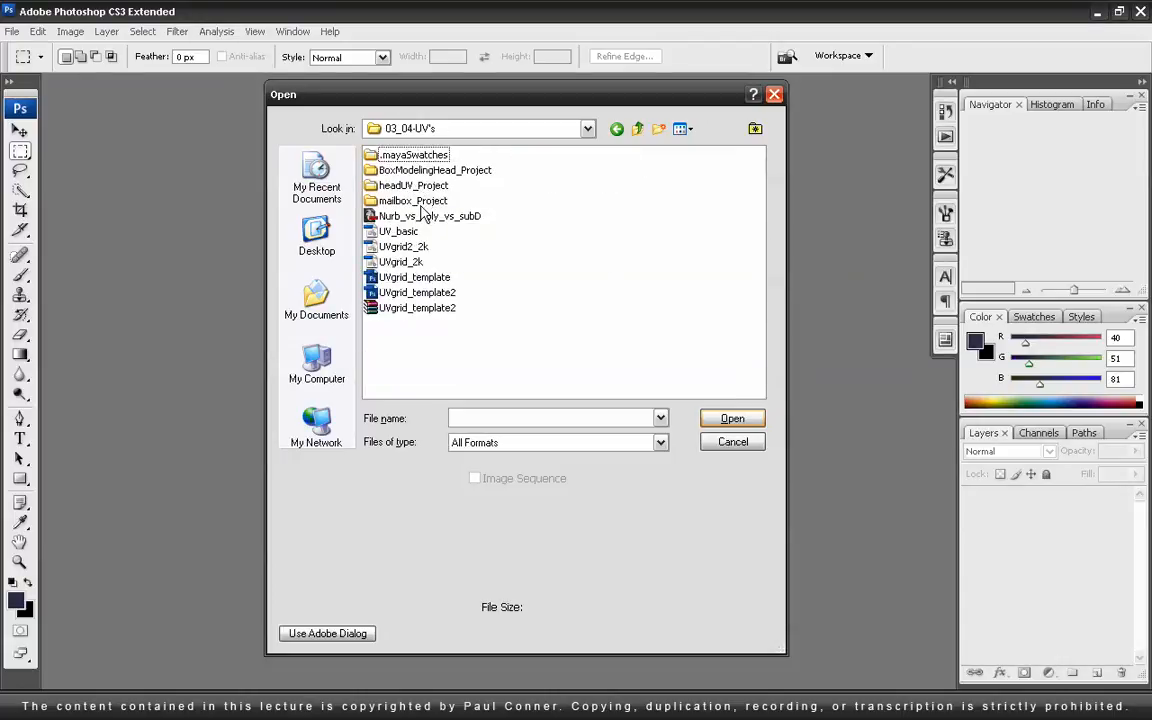
Step: Open mailbox_outUV from mailbox_Project's images folder and enlarge its document window around the image
double_click(412, 201)
double_click(386, 157)
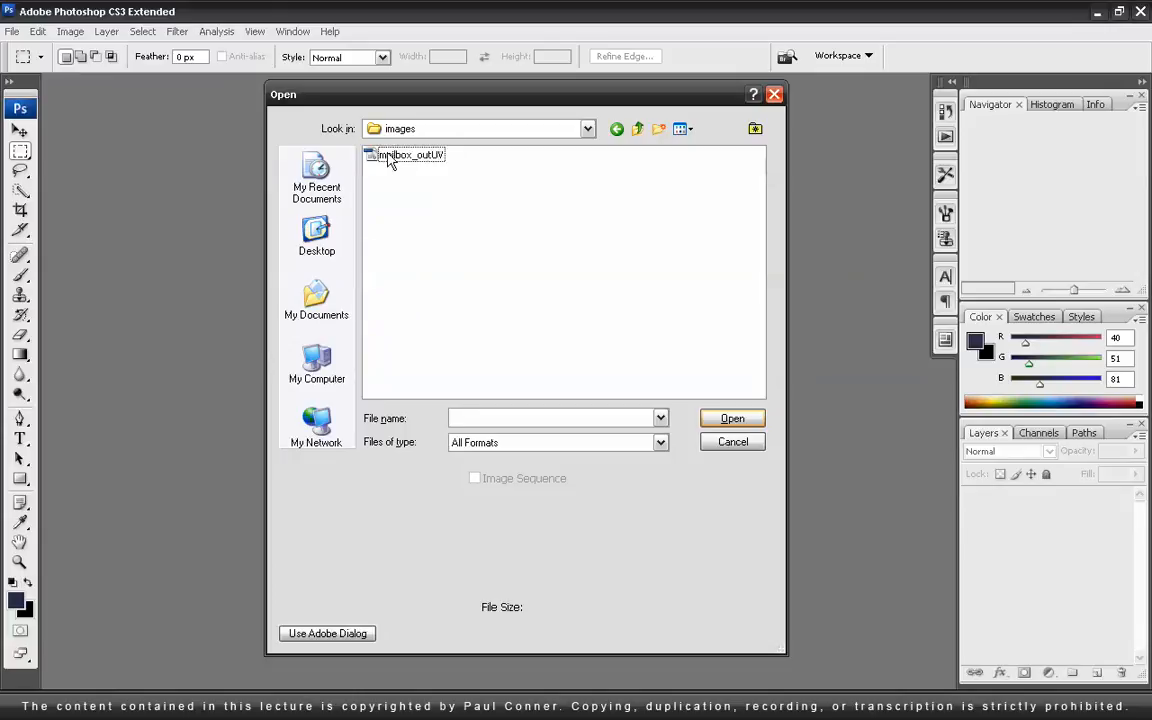
left_click(390, 158)
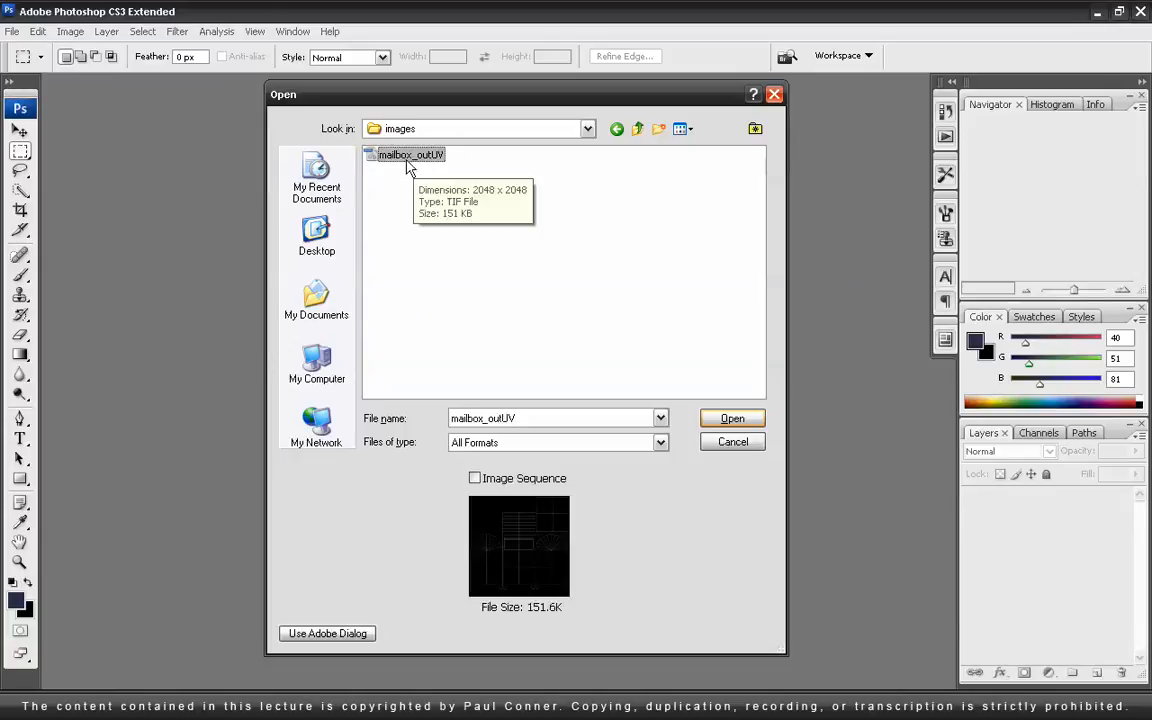
left_click(731, 419)
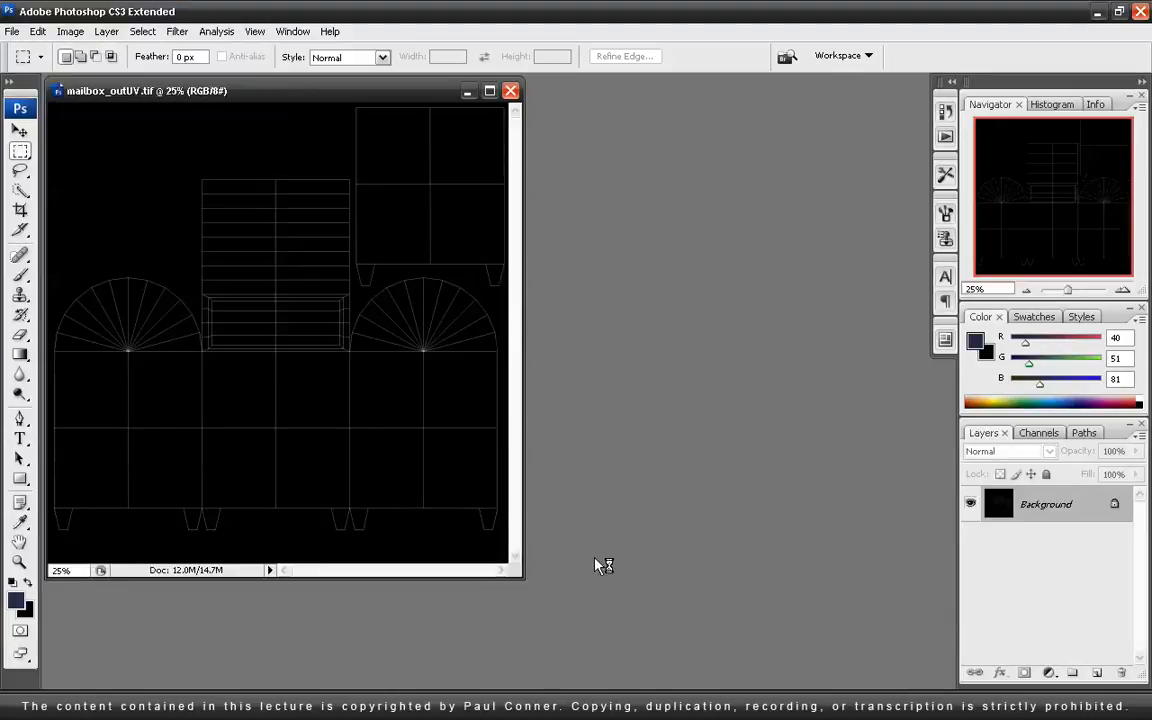
left_click_drag(522, 578, 720, 667)
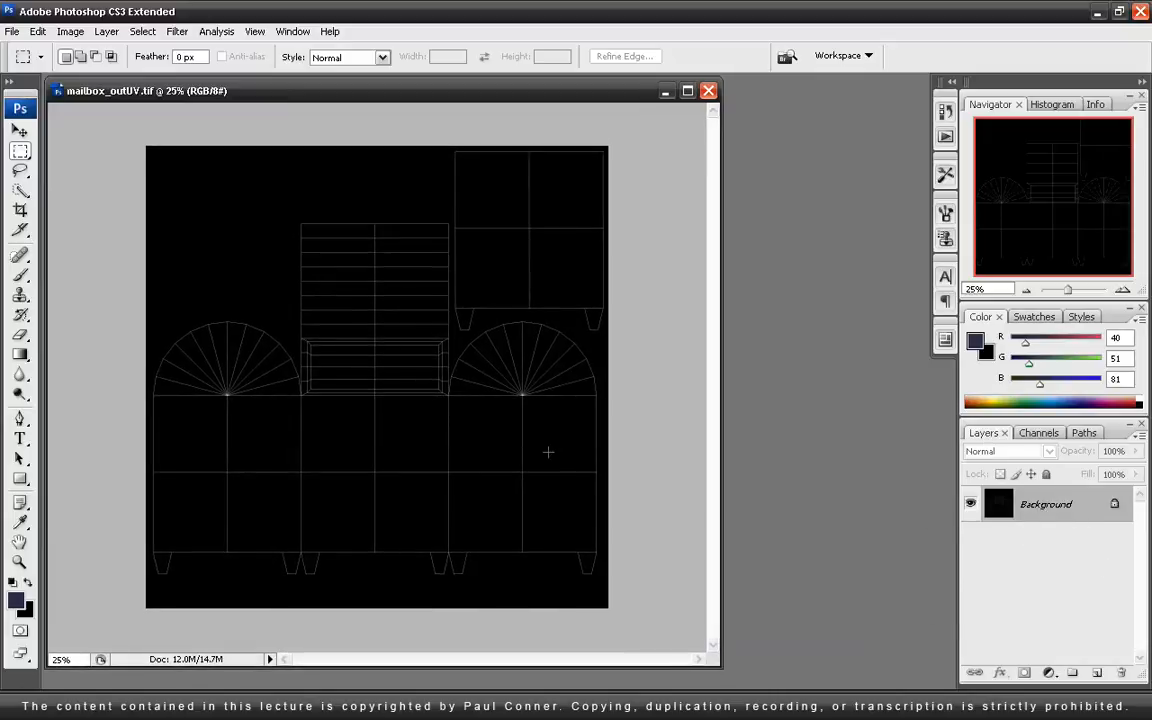
Step: Load the Alpha 1 channel's UV lines as a selection and add a new layer above the Background
left_click(20, 130)
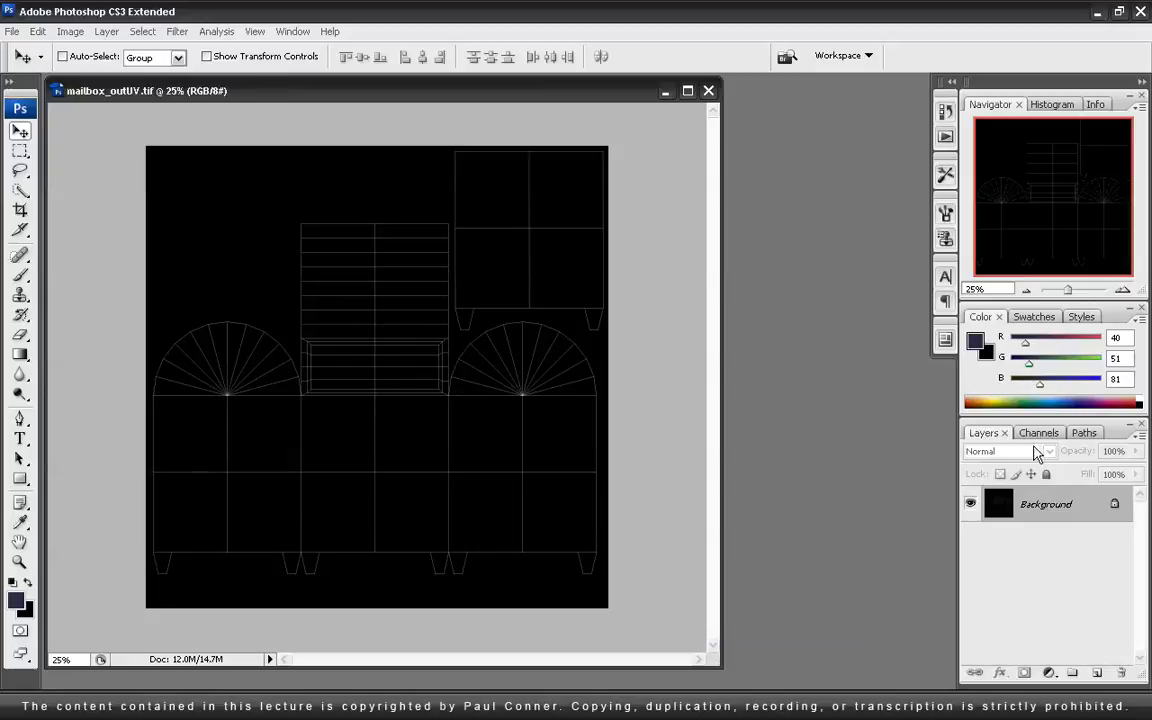
left_click(1038, 433)
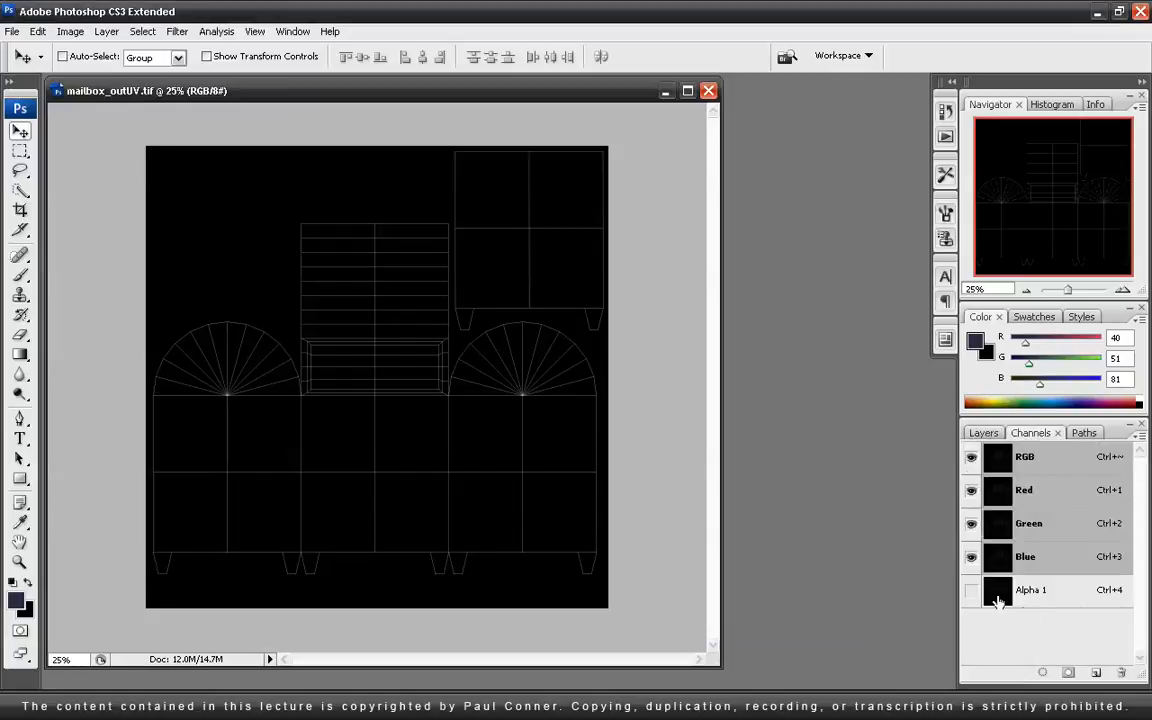
left_click(999, 592)
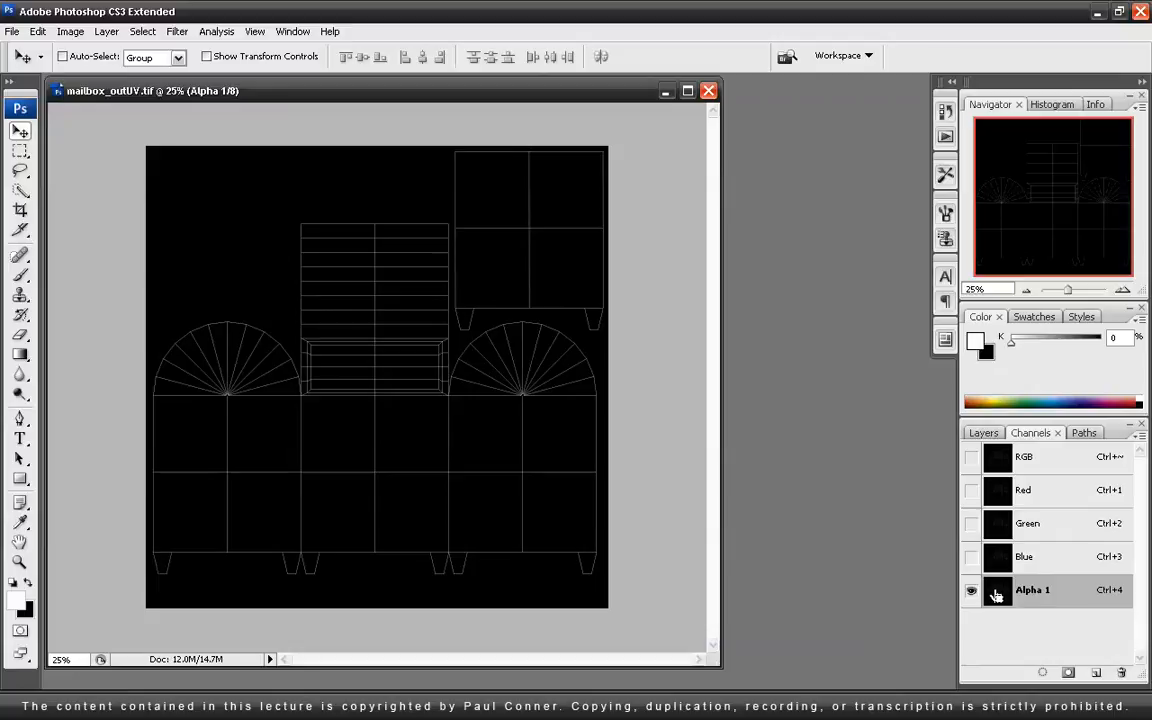
left_click(983, 433)
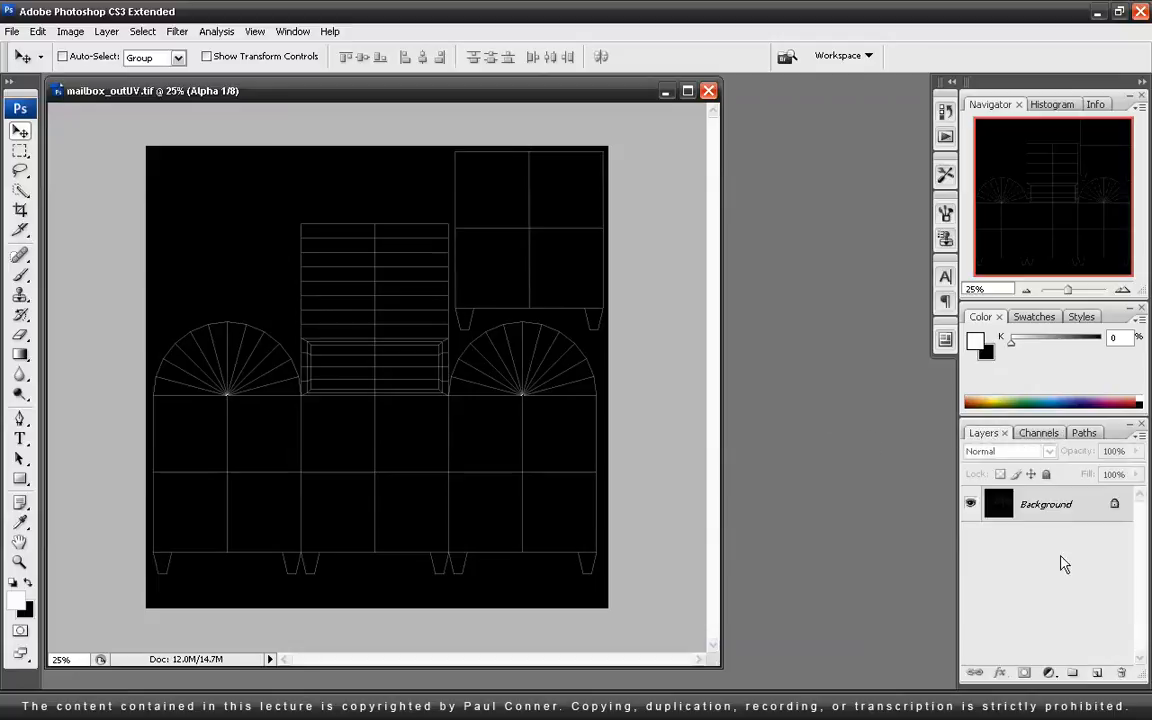
left_click(1097, 675)
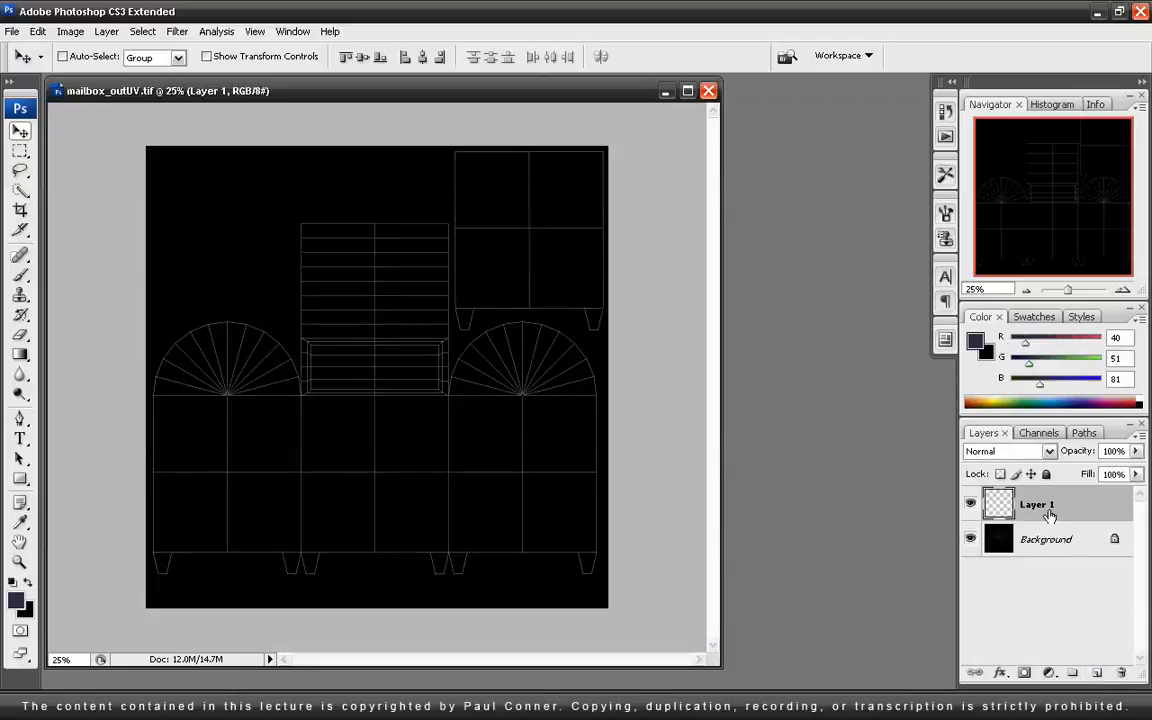
key("shift+BackSpace")
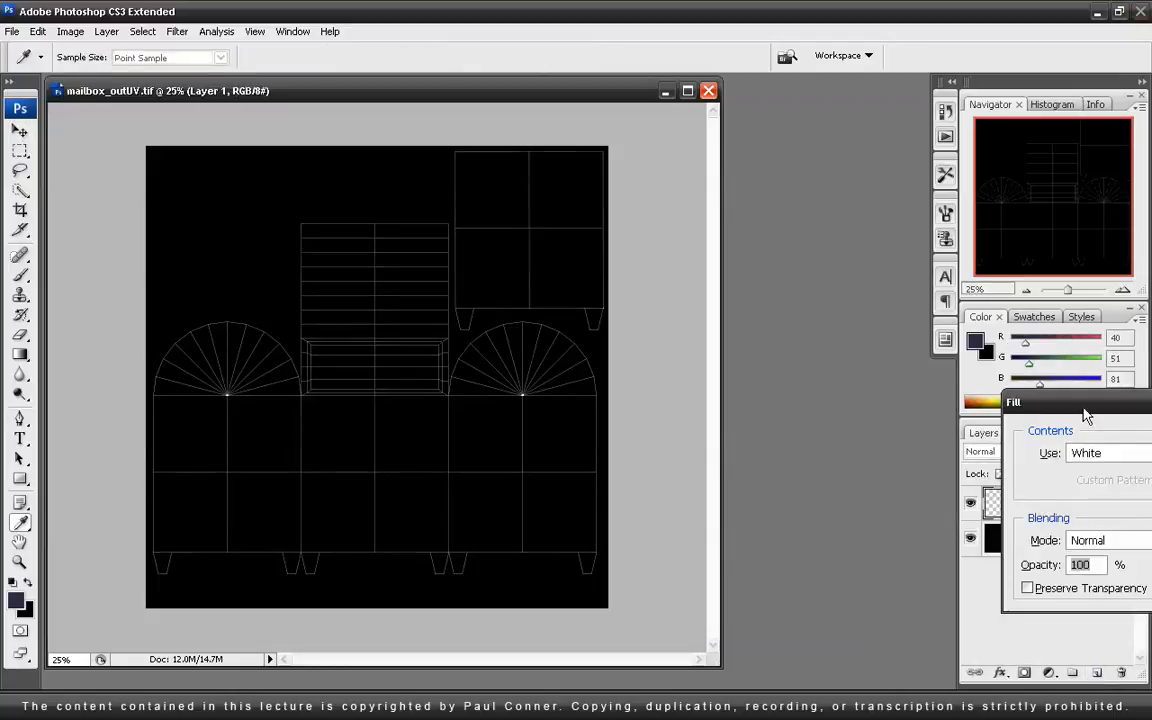
left_click_drag(1100, 406, 555, 275)
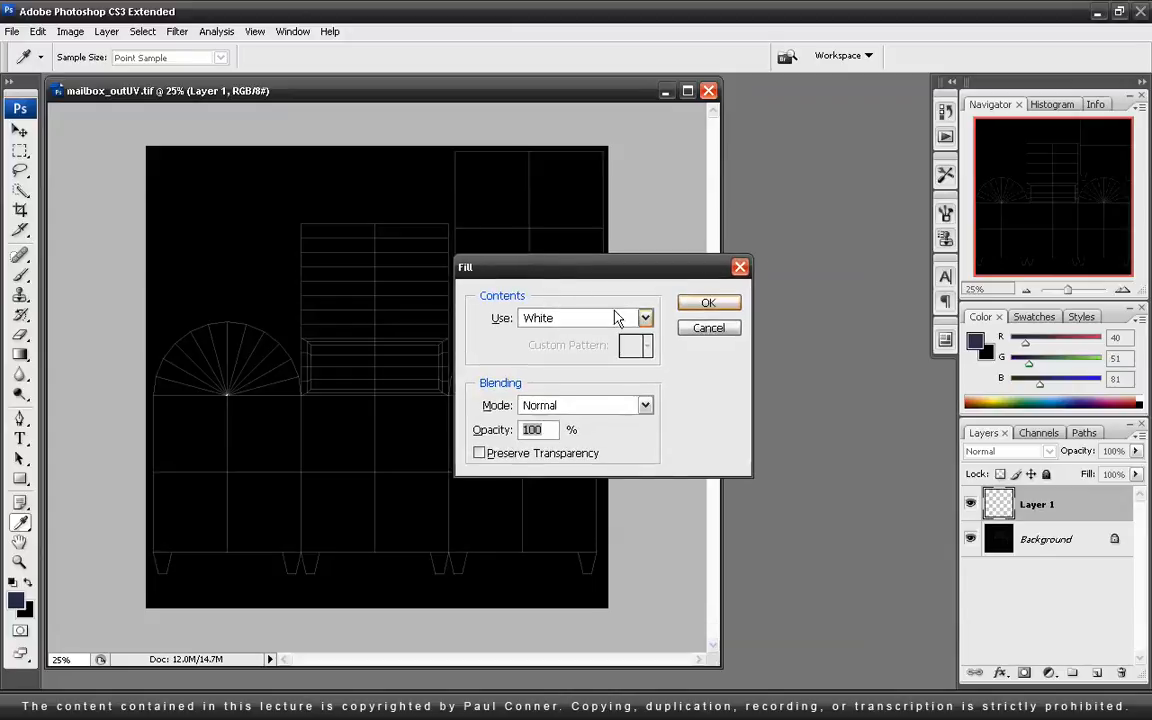
left_click(702, 332)
Step: Fill the selected UV lines on the new layer with white in Normal mode at 100% opacity
left_click(38, 31)
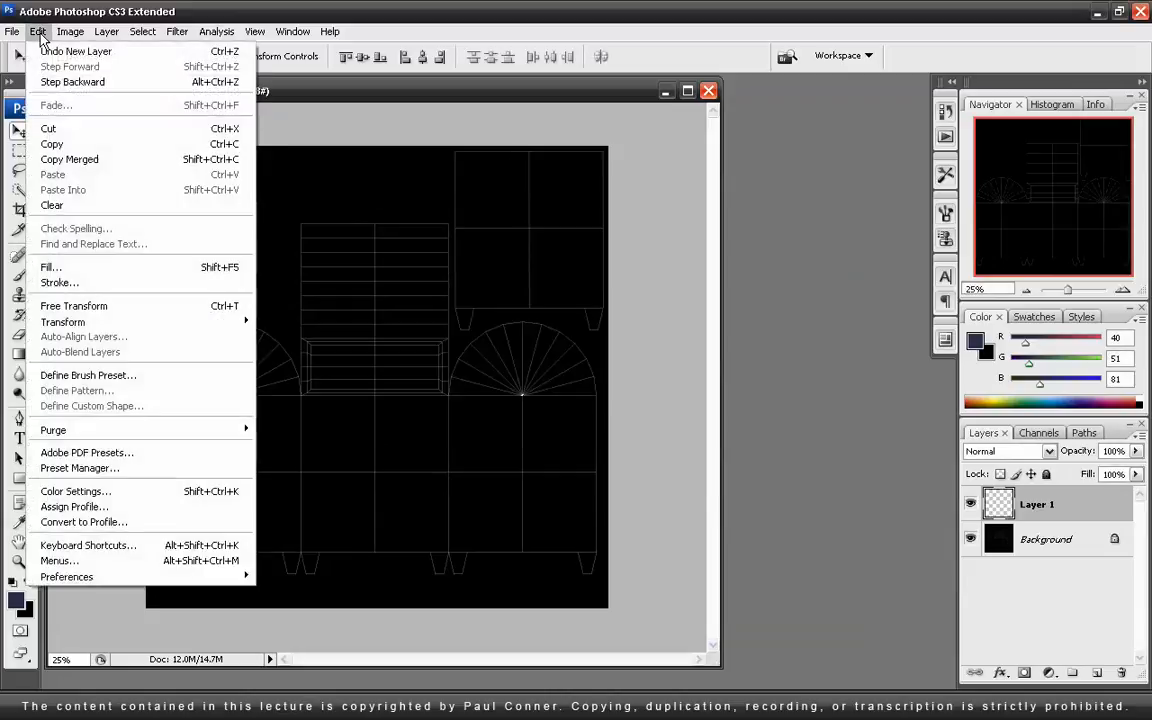
left_click(52, 267)
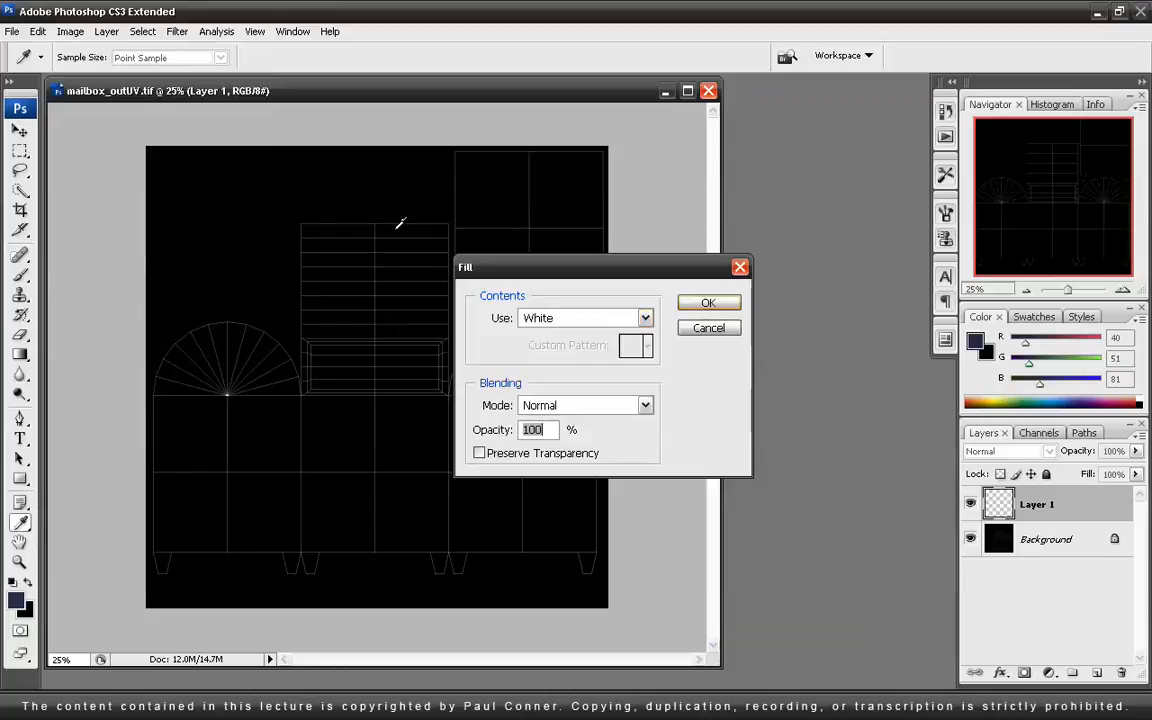
left_click(710, 303)
key("v")
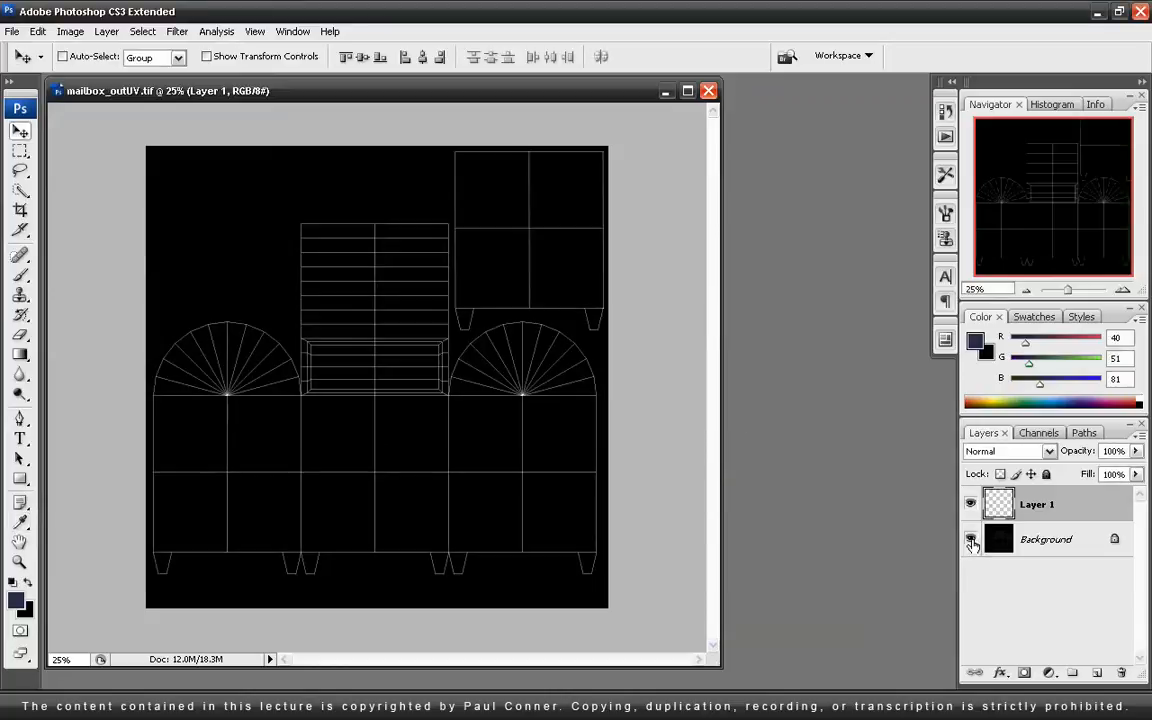
Step: Fill the Background layer with black at 100% opacity and check it with the line layer hidden and shown
left_click(1043, 541)
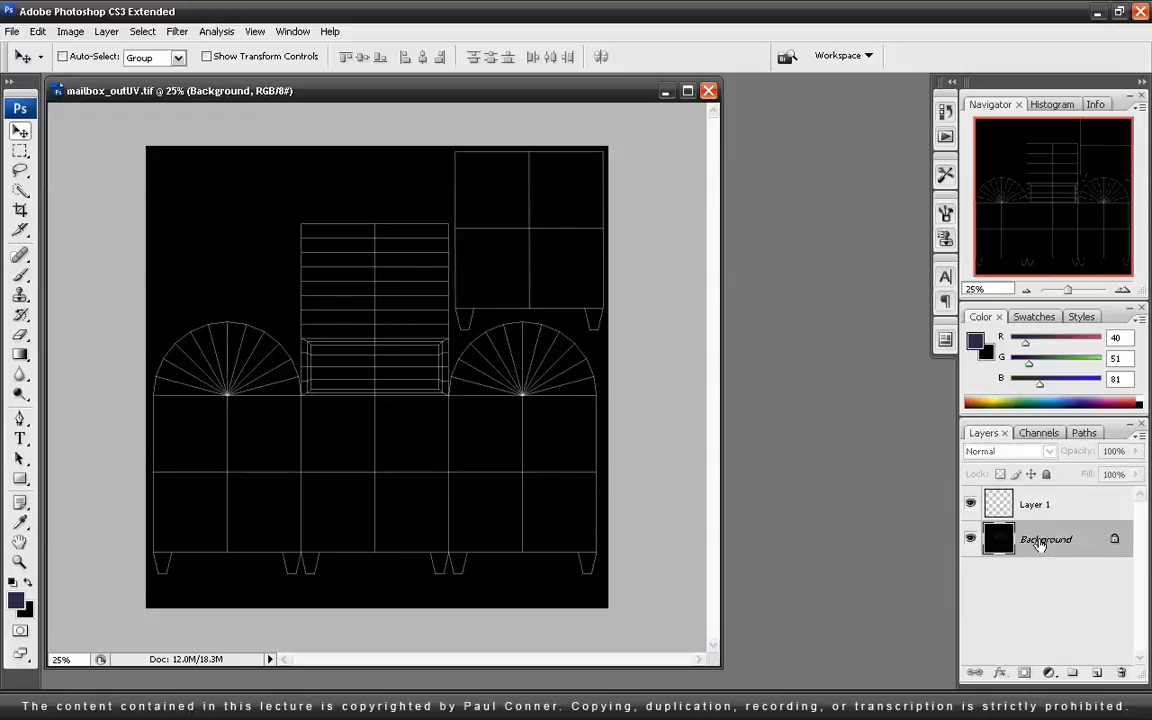
key("shift+F5")
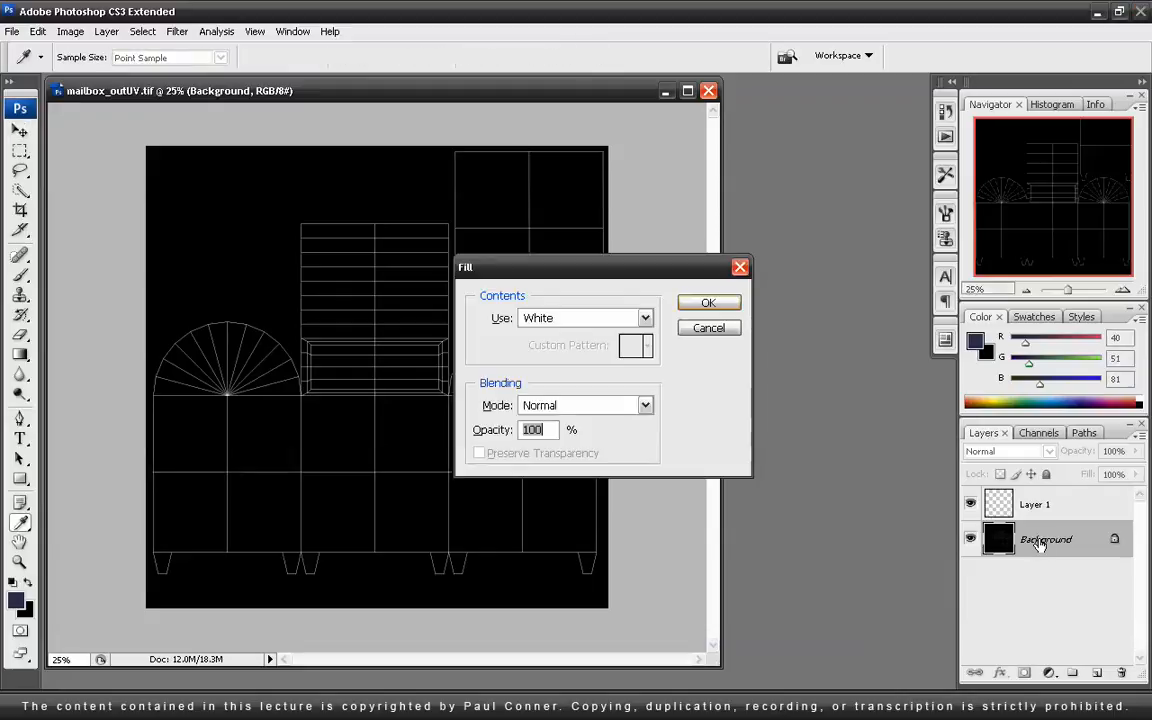
left_click(645, 318)
left_click(584, 433)
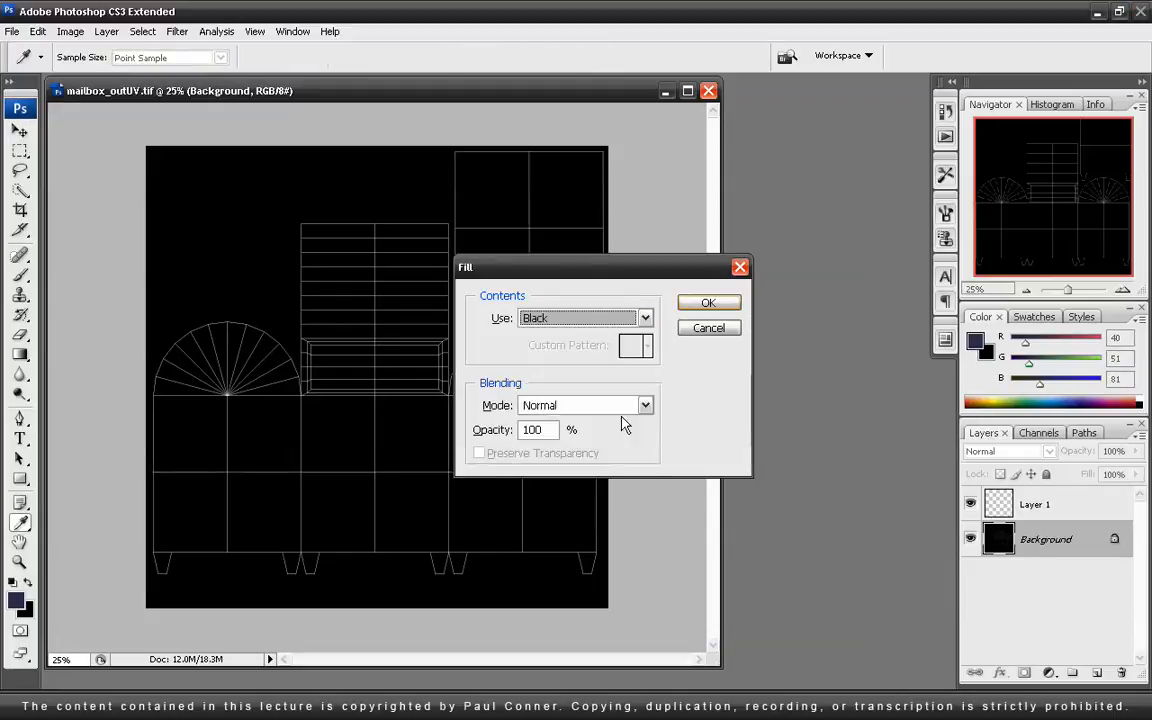
left_click(708, 304)
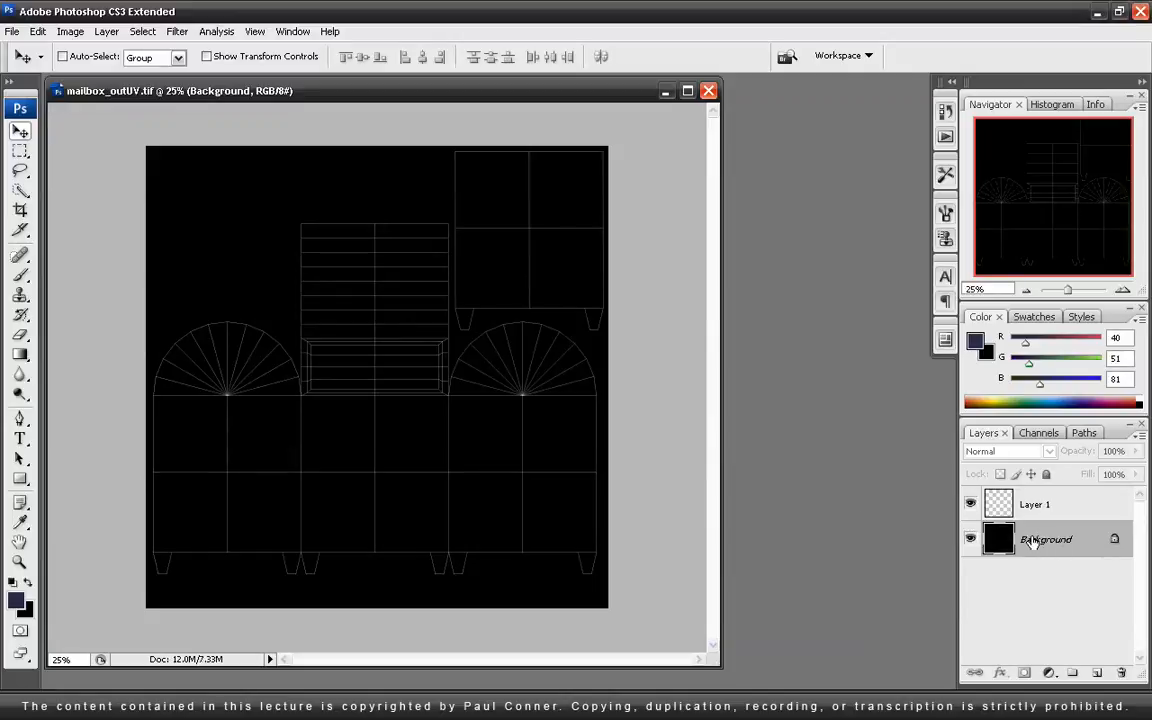
left_click(970, 504)
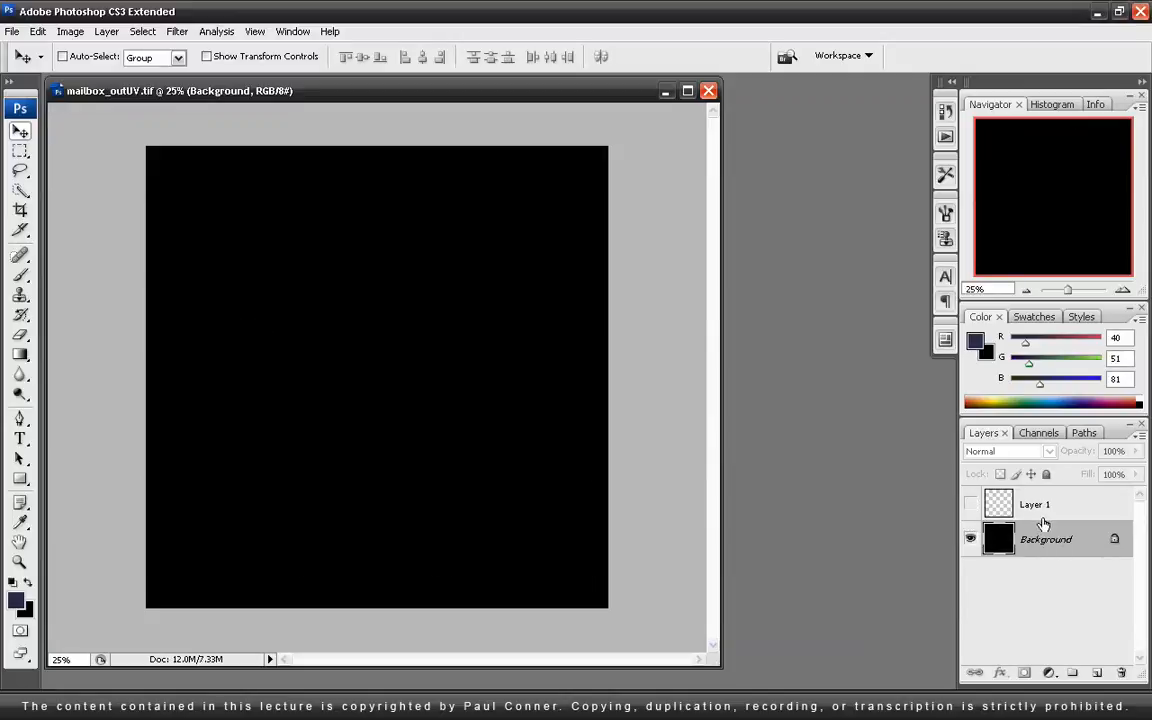
left_click(970, 504)
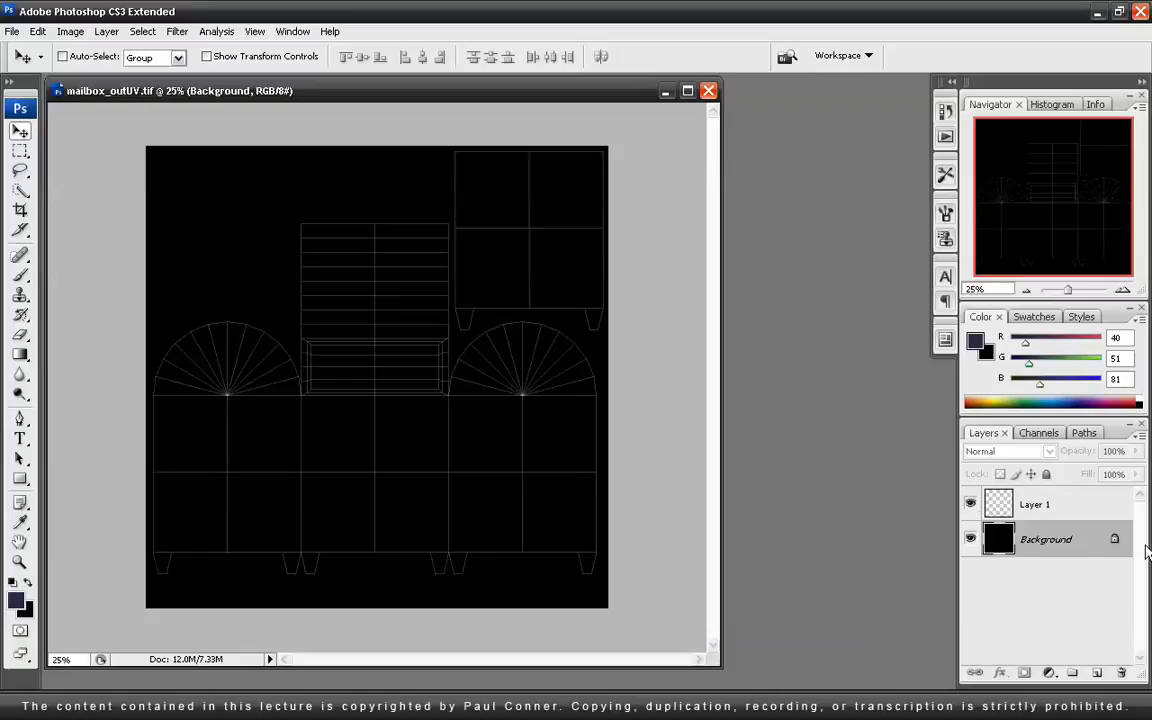
Step: Rename the UV line layer wires and check it by switching its visibility off and on
double_click(1034, 504)
type("wires")
key("Return")
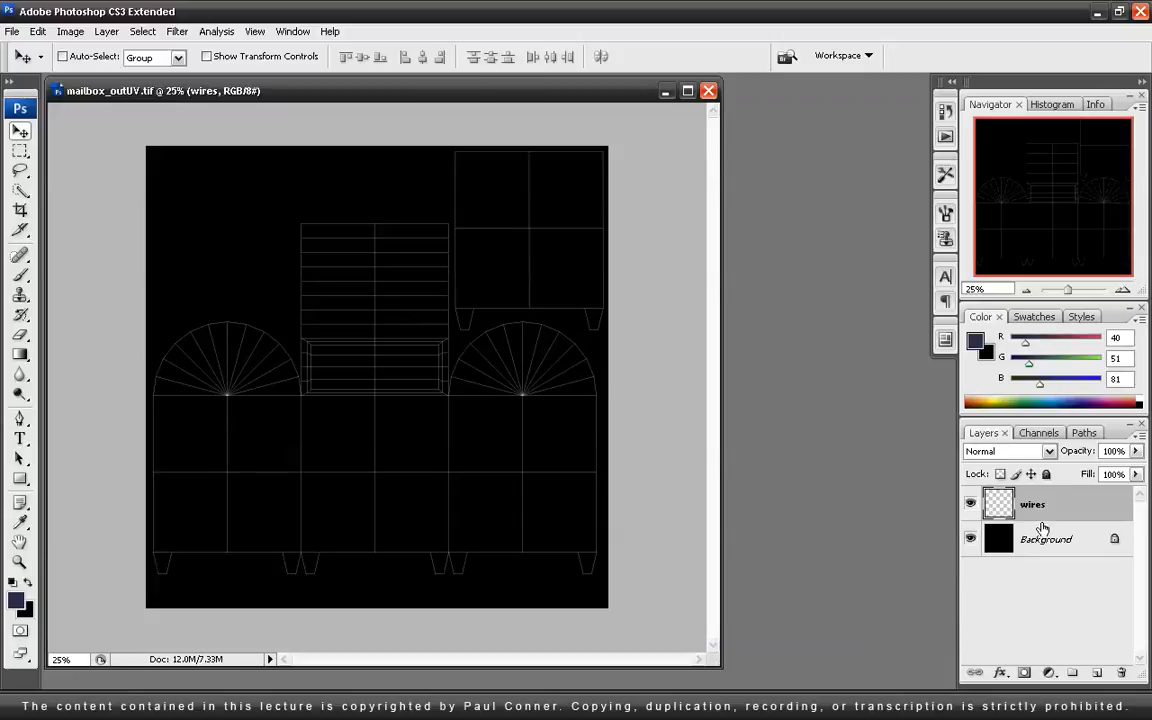
left_click(970, 506)
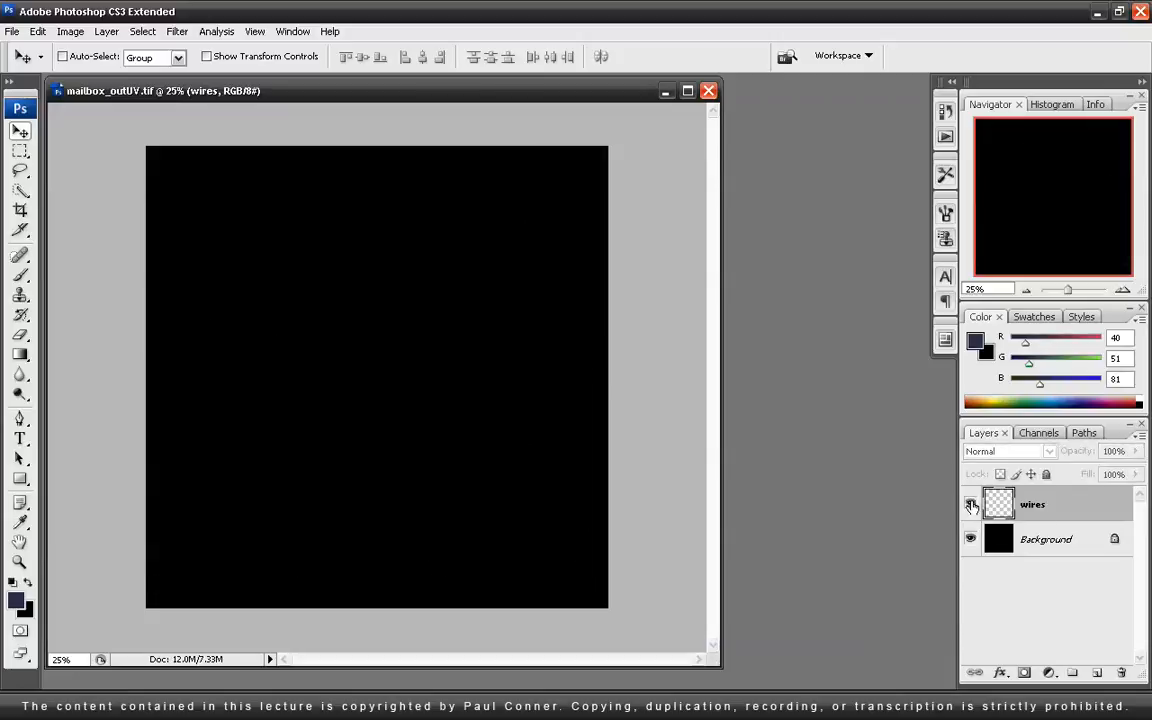
left_click(970, 506)
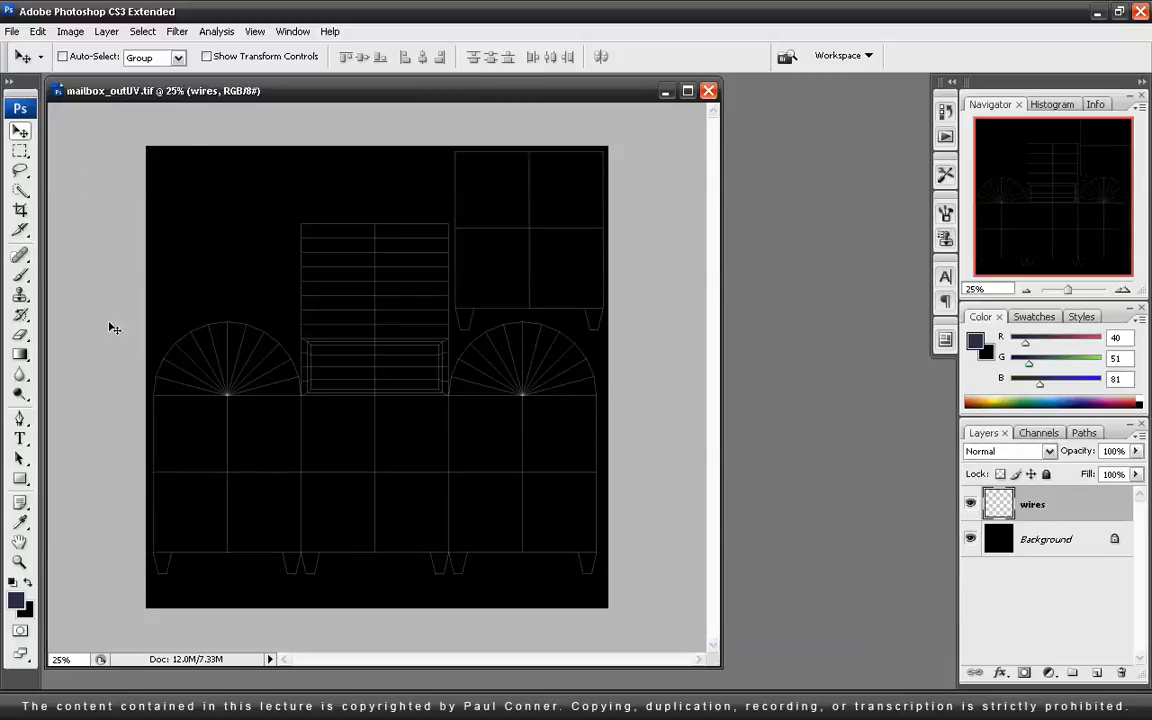
Step: Keep the dark blue 283351 as foreground color and add a layer named base color between wires and Background
left_click(22, 606)
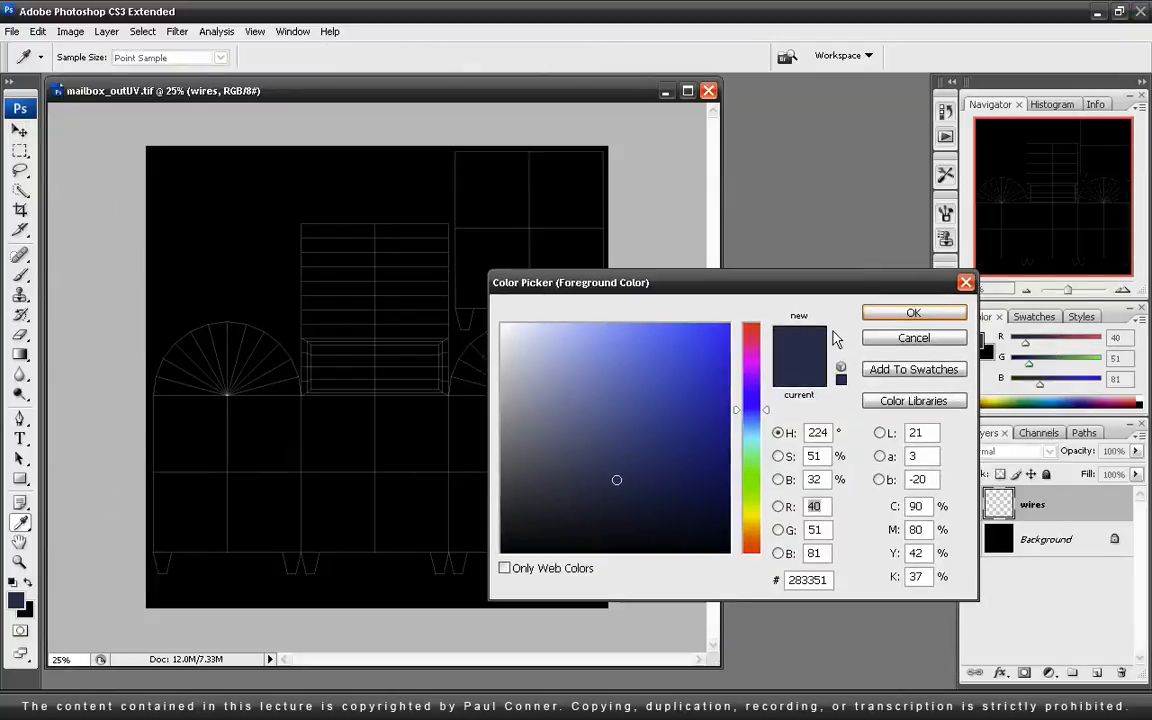
left_click(914, 314)
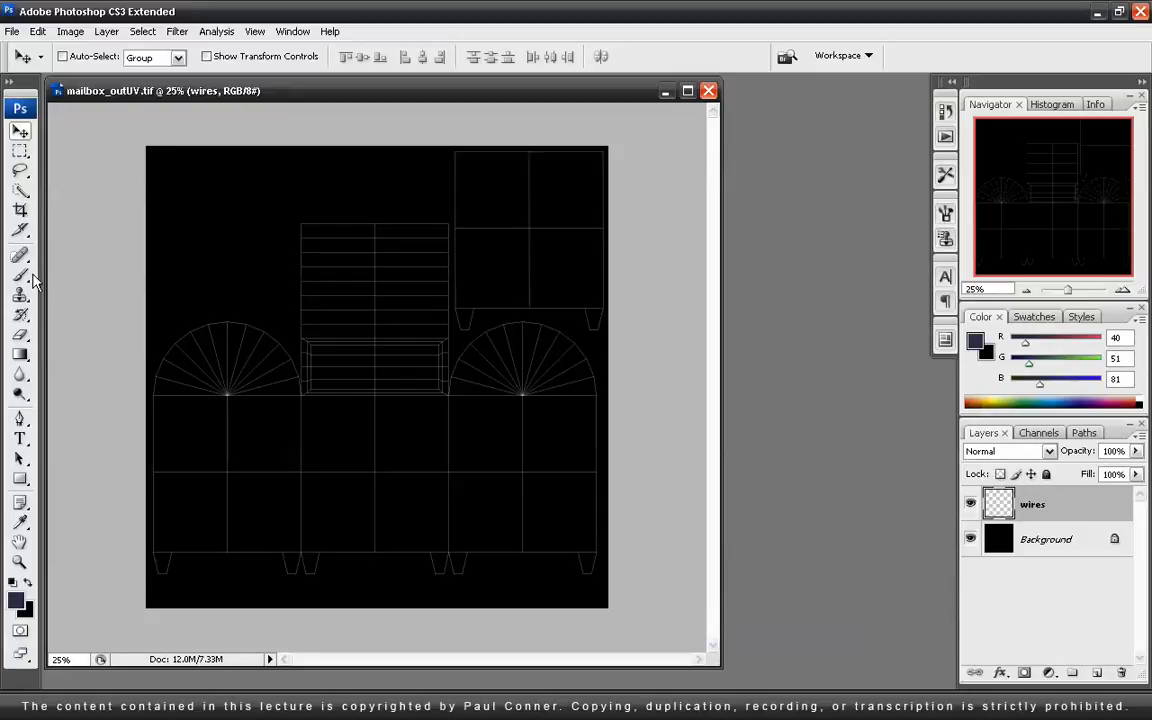
left_click(1097, 673)
left_click_drag(1067, 503, 1039, 557)
double_click(1041, 540)
type("base color")
key("Return")
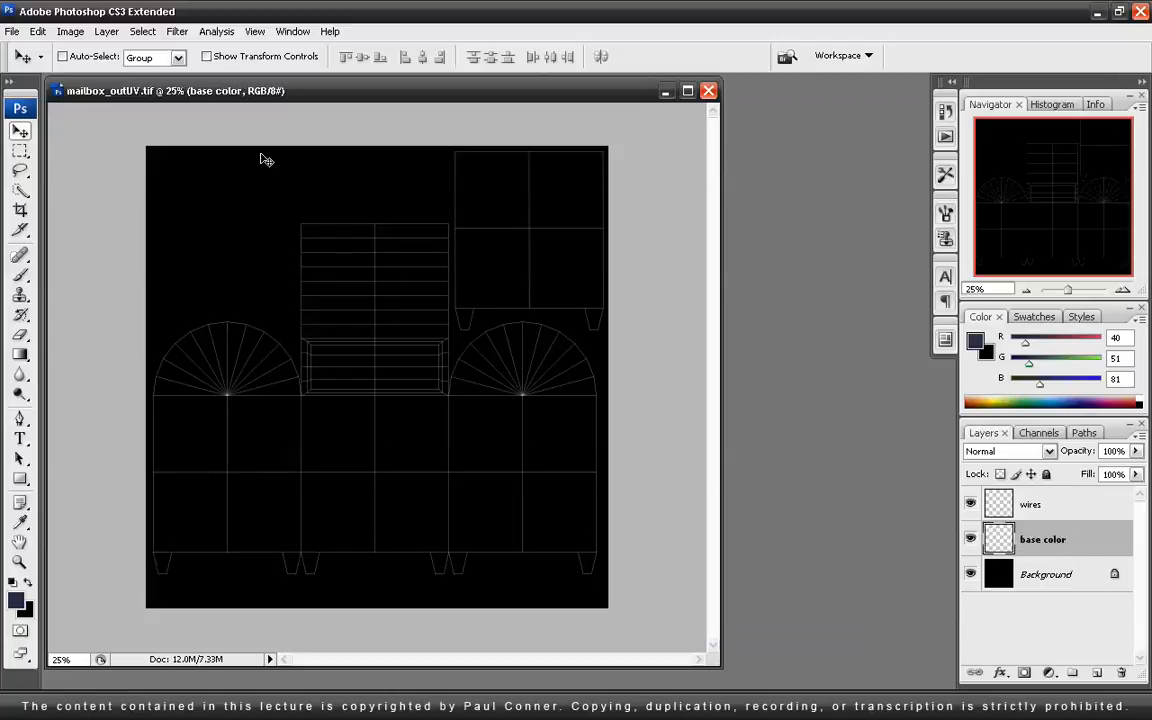
Step: Fill the base color layer with the dark blue foreground color
key("shift+F5")
left_click(557, 321)
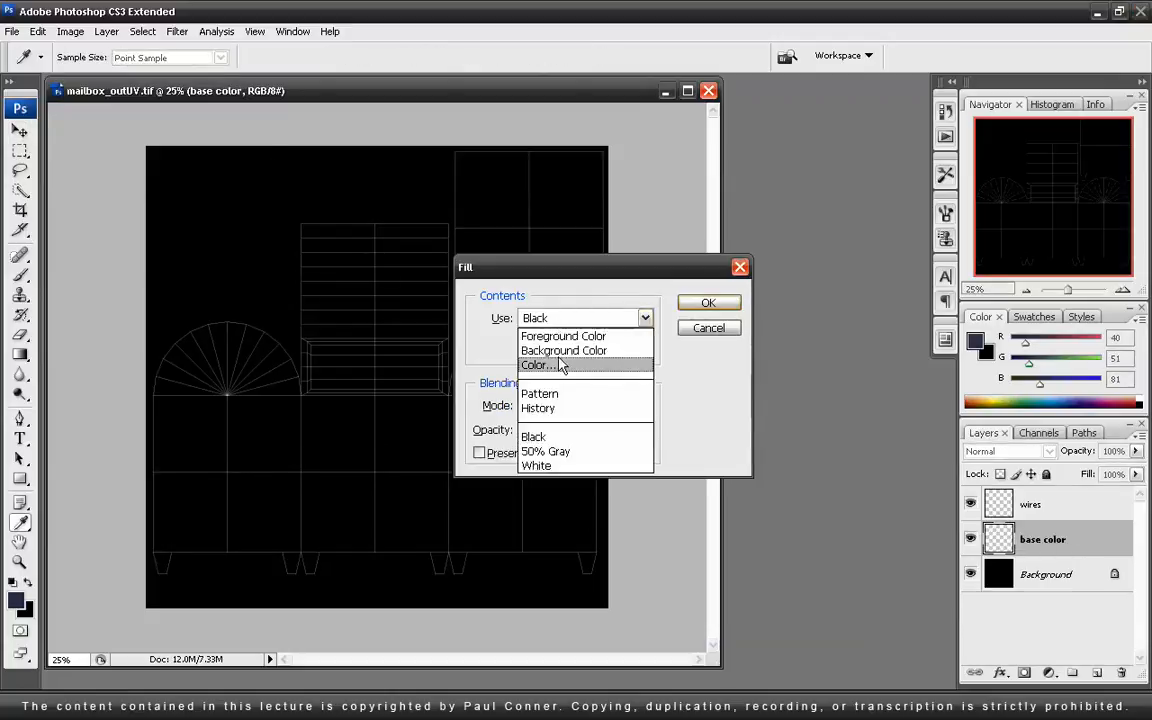
left_click(560, 337)
left_click(706, 303)
key("v")
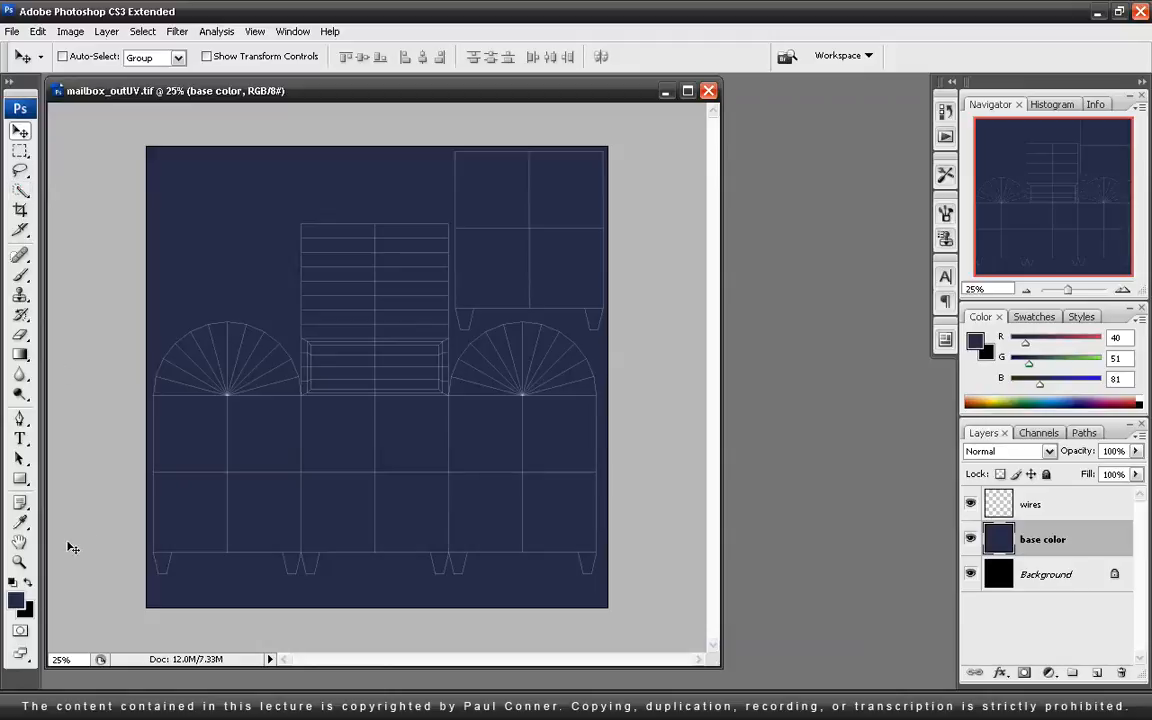
Step: Set the foreground color to a bright green with RGB values 54, 208, 61
left_click(15, 600)
left_click(753, 480)
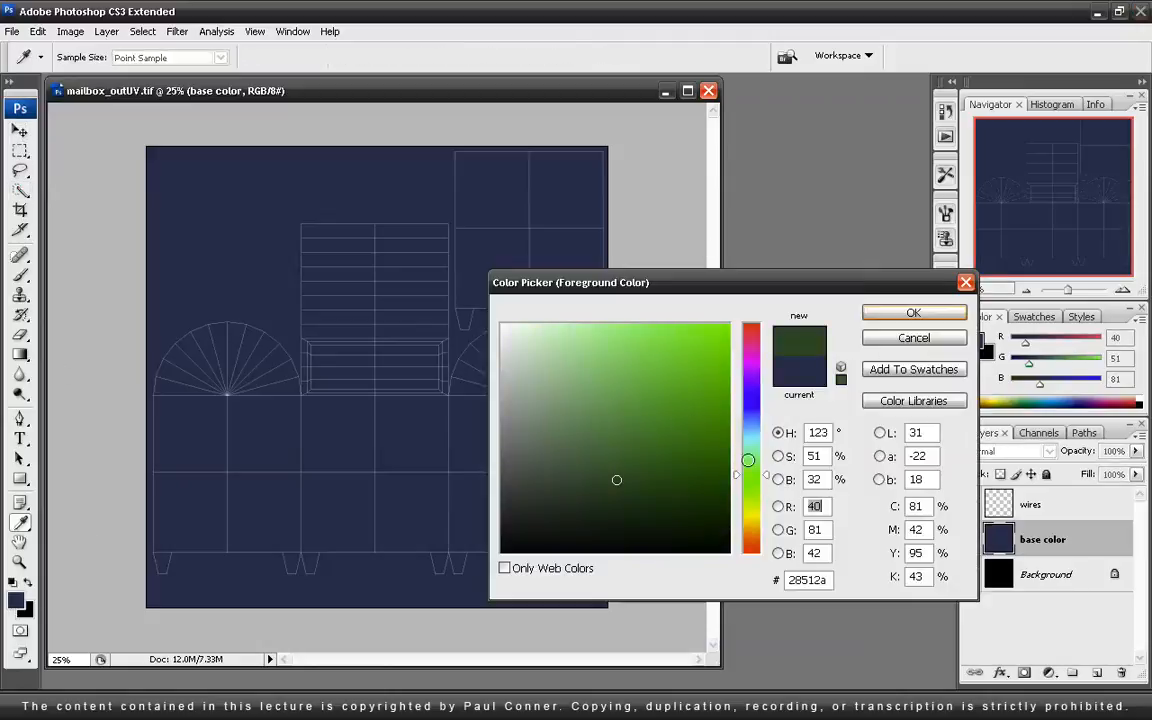
left_click(671, 364)
left_click(913, 313)
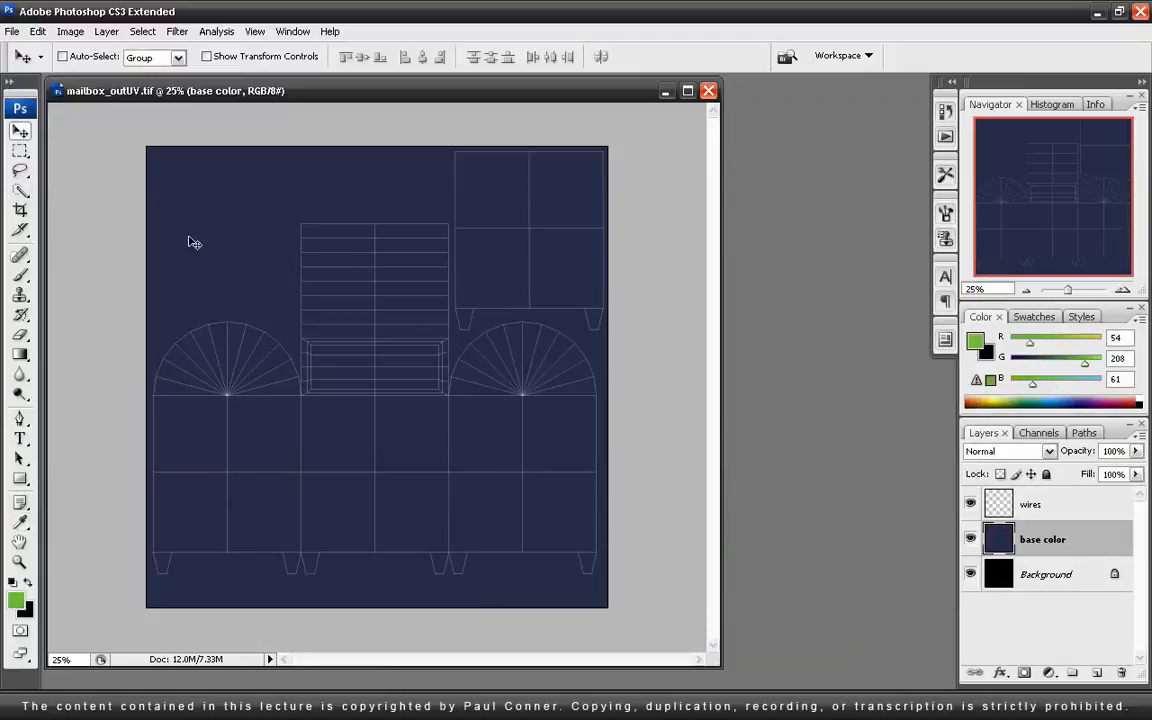
Step: Add a layer above base color and brush a green zigzag across the lower UV shells plus loose scribbles over the upper shells
left_click(20, 275)
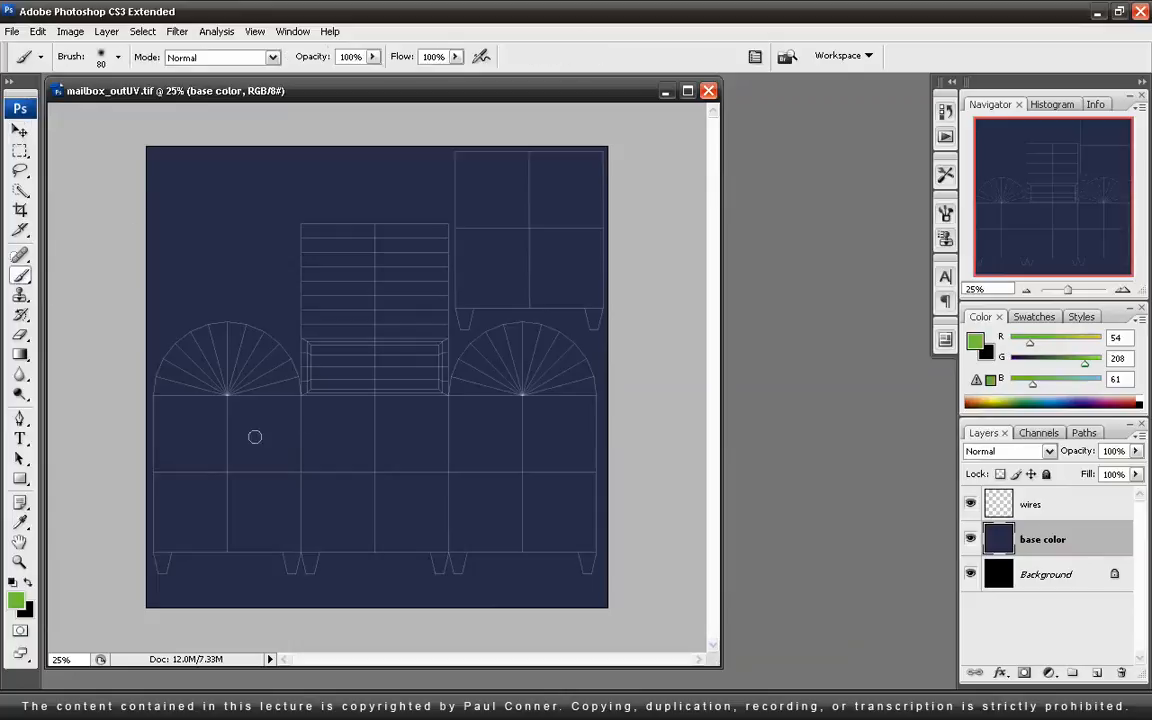
left_click(1097, 672)
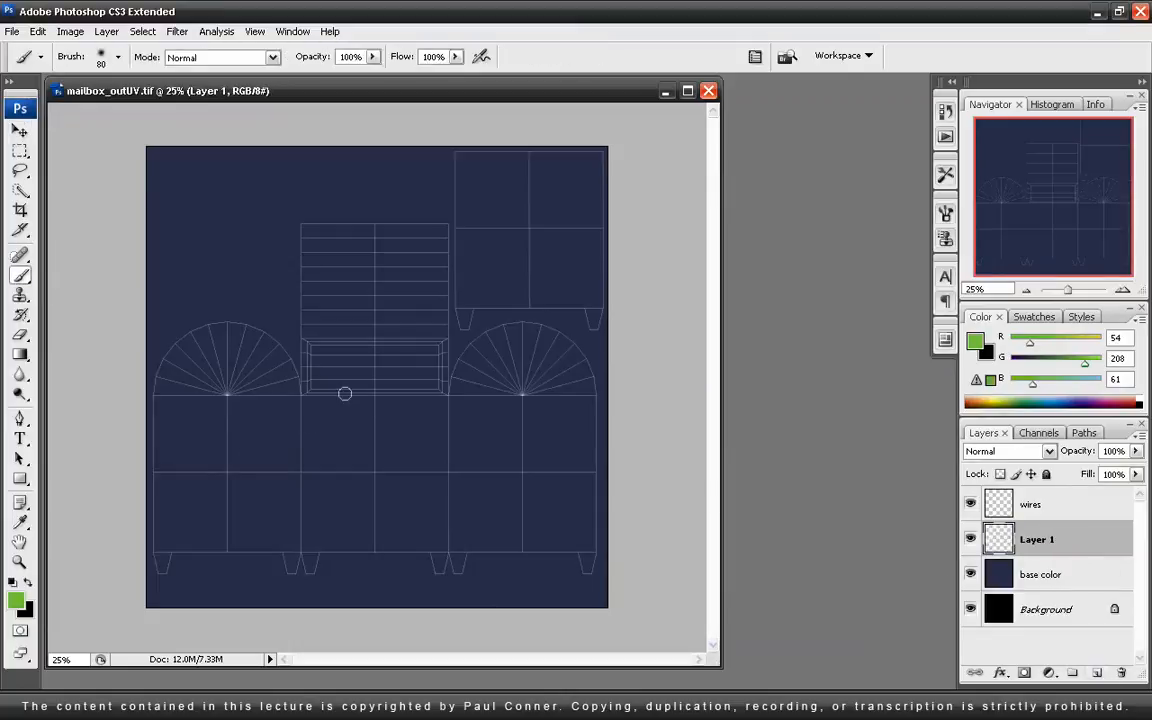
left_click_drag(236, 478, 272, 436)
mouse_move(344, 453)
left_mouse_down()
mouse_move(401, 473)
mouse_move(455, 473)
mouse_move(509, 453)
mouse_move(573, 463)
left_mouse_up()
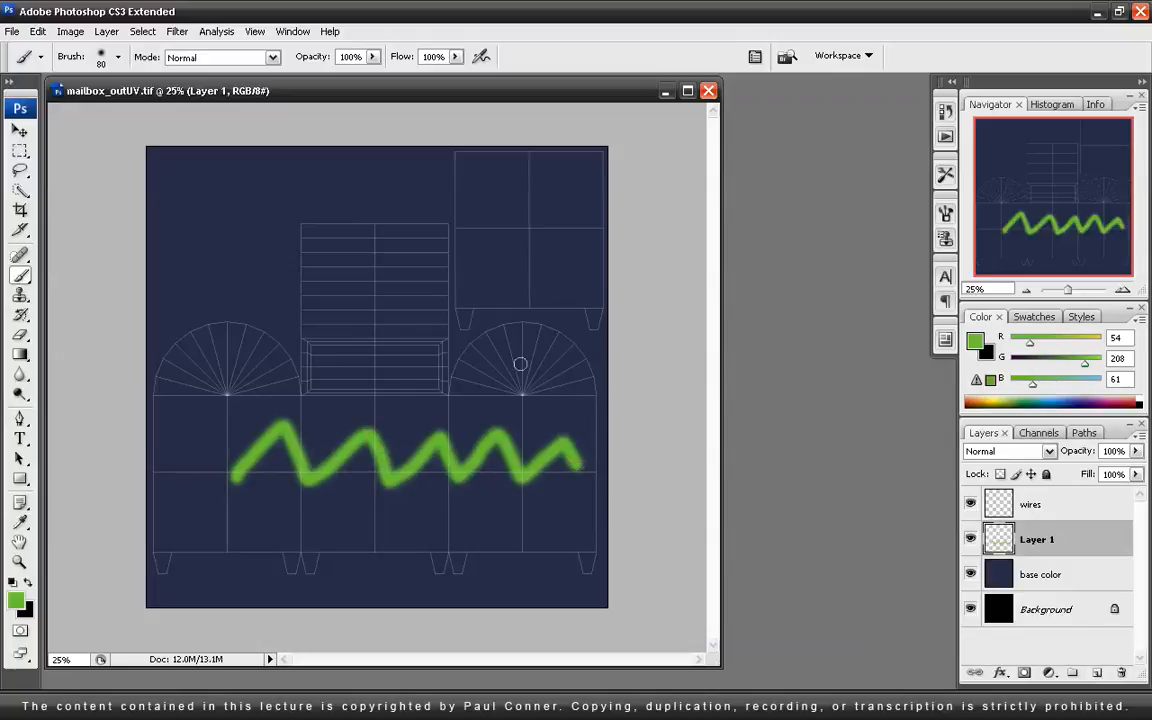
mouse_move(497, 362)
left_mouse_down()
mouse_move(458, 308)
mouse_move(520, 330)
mouse_move(565, 268)
left_mouse_up()
mouse_move(256, 325)
left_mouse_down()
mouse_move(317, 329)
mouse_move(443, 207)
mouse_move(339, 316)
left_mouse_up()
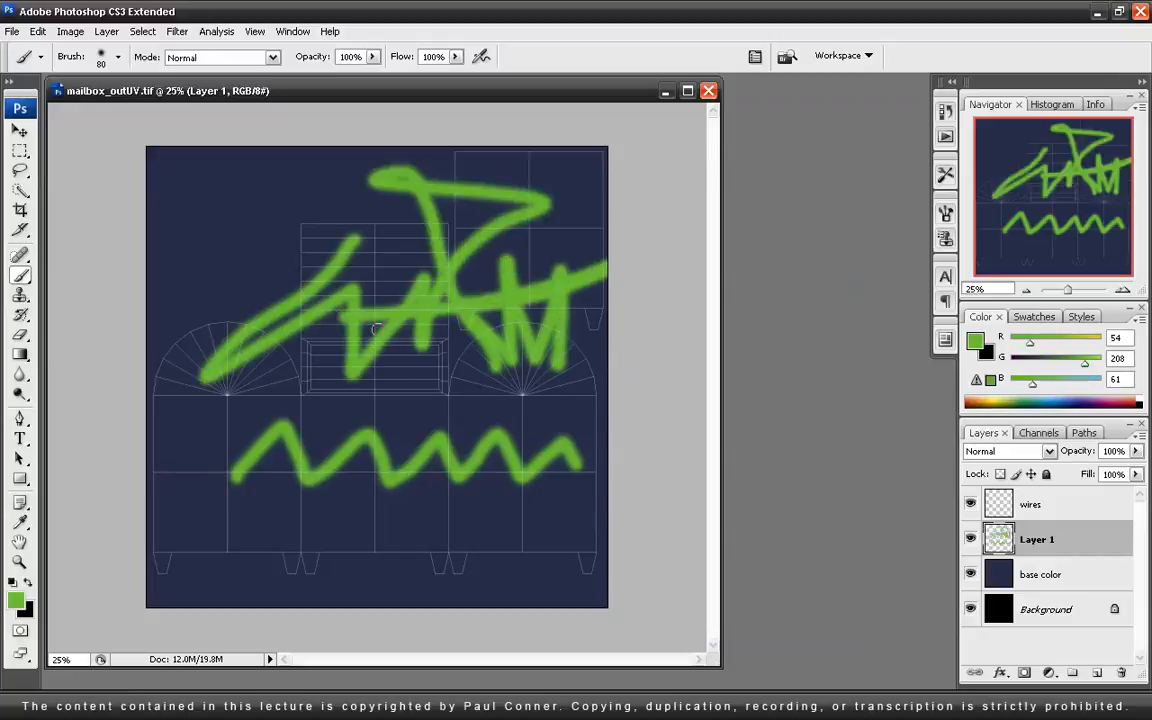
Step: Brush two short green strokes running off each side edge of the canvas at the height of the lower shells
left_click_drag(589, 512, 568, 540)
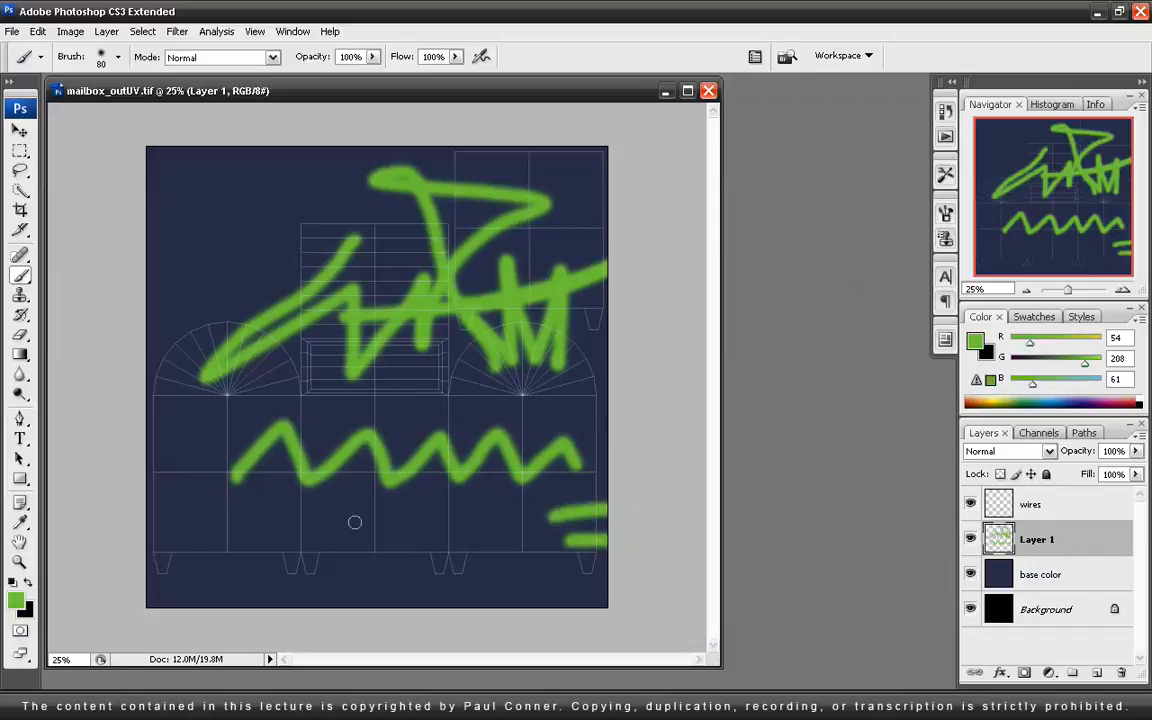
left_click_drag(184, 540, 125, 541)
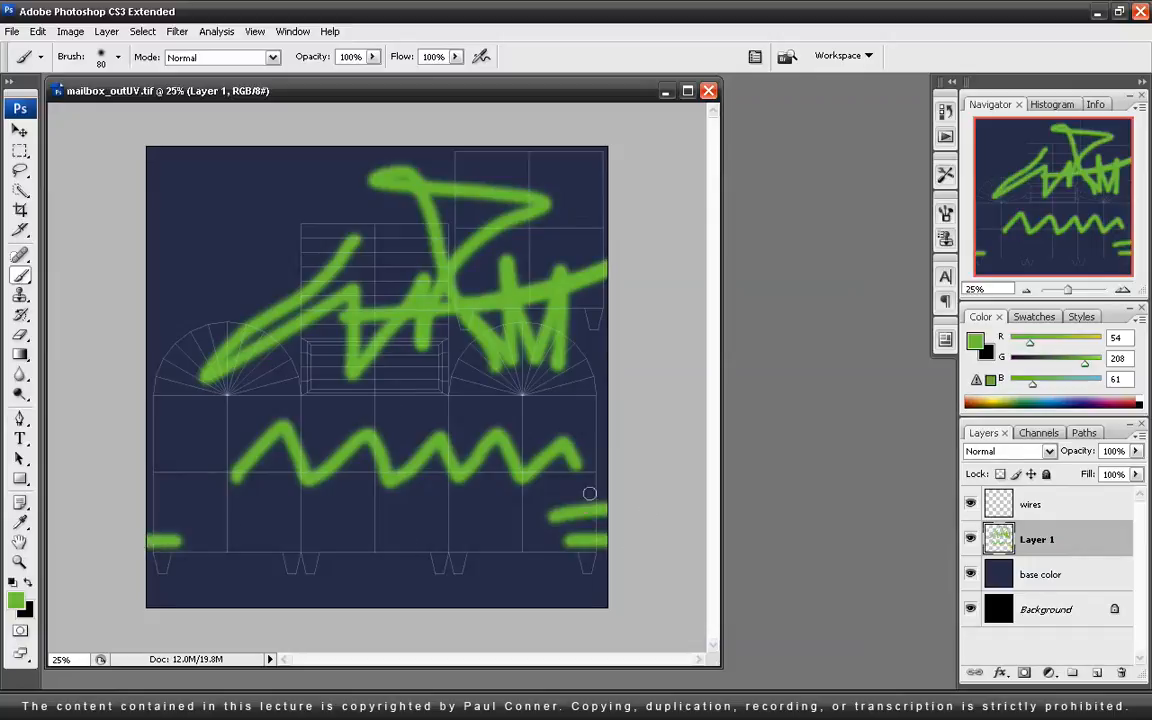
left_click_drag(164, 511, 137, 511)
left_click(20, 131)
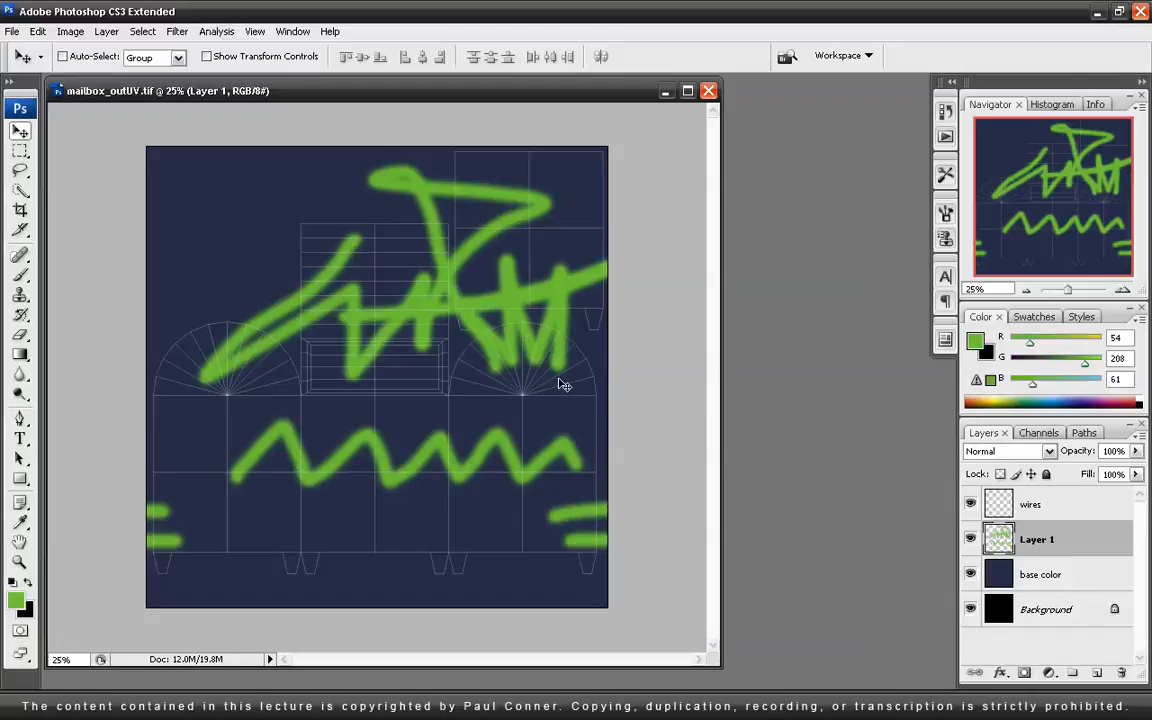
Step: Start saving the document under a new name and create a textures folder inside mailbox_Project
key("ctrl+shift+s")
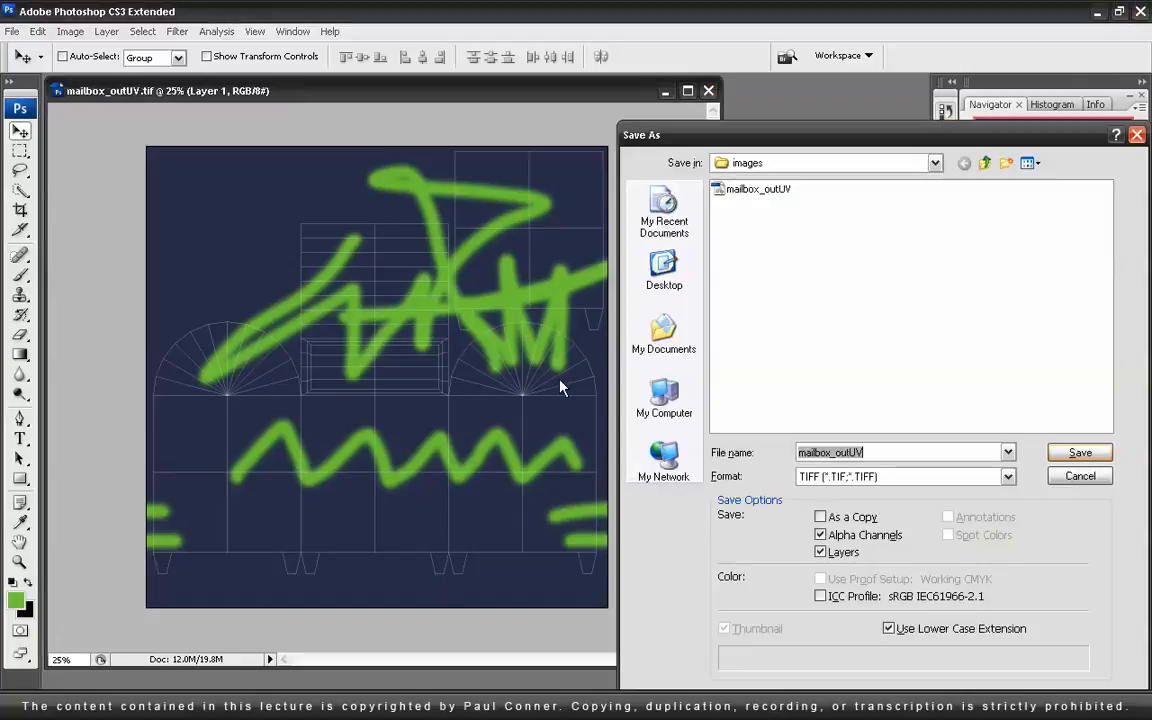
left_click_drag(869, 131, 558, 82)
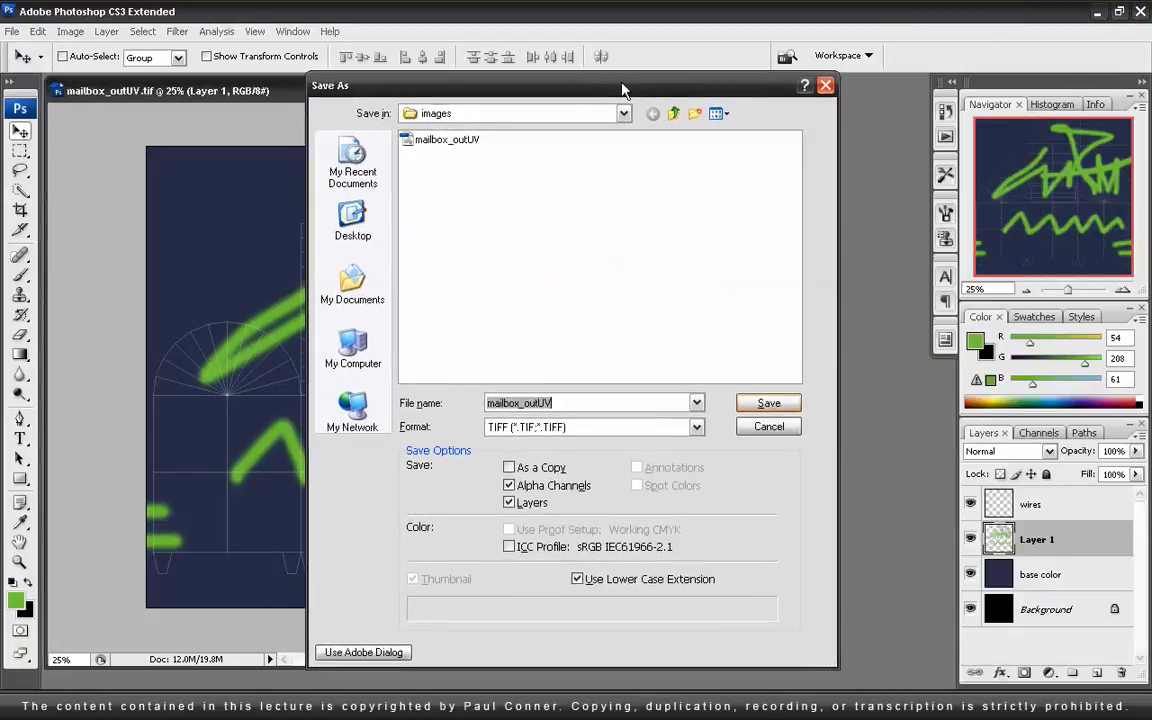
left_click(527, 118)
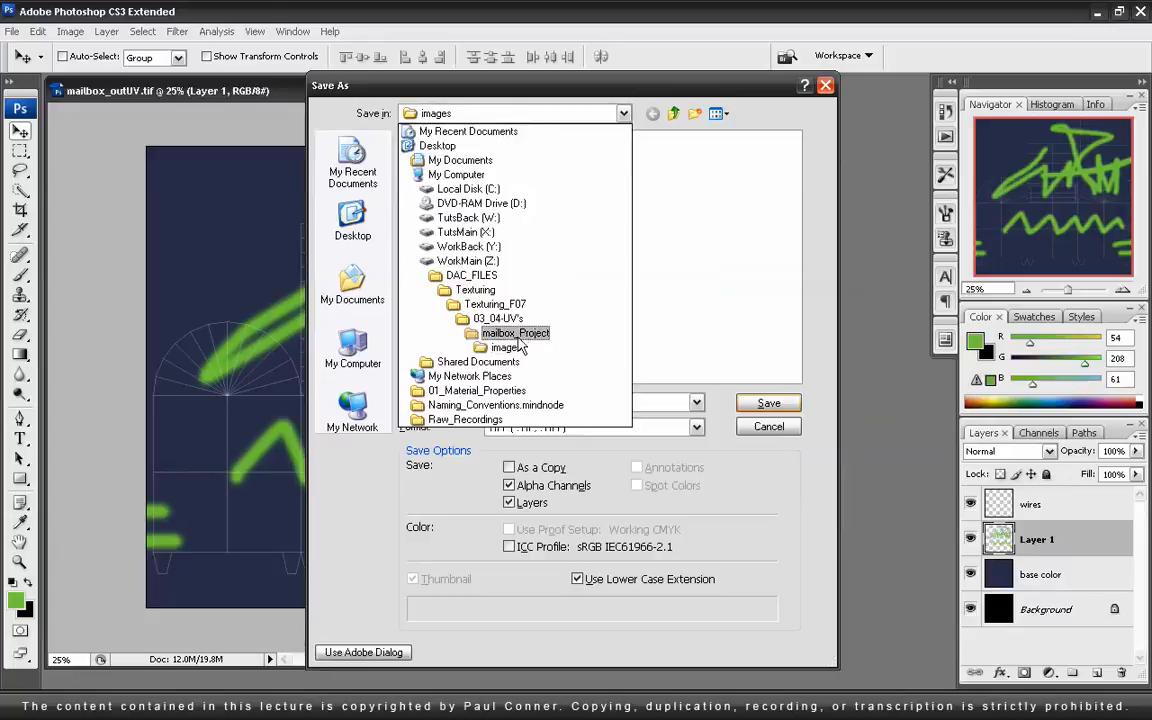
left_click(500, 325)
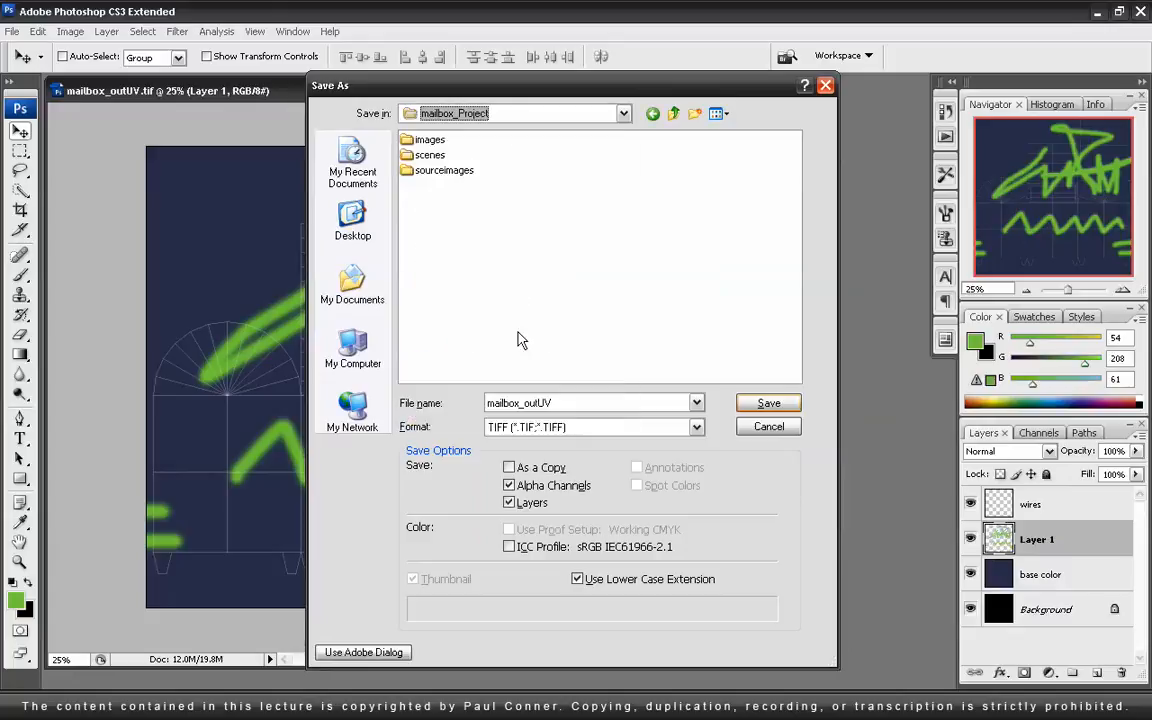
right_click(461, 268)
mouse_move(545, 372)
left_click(600, 373)
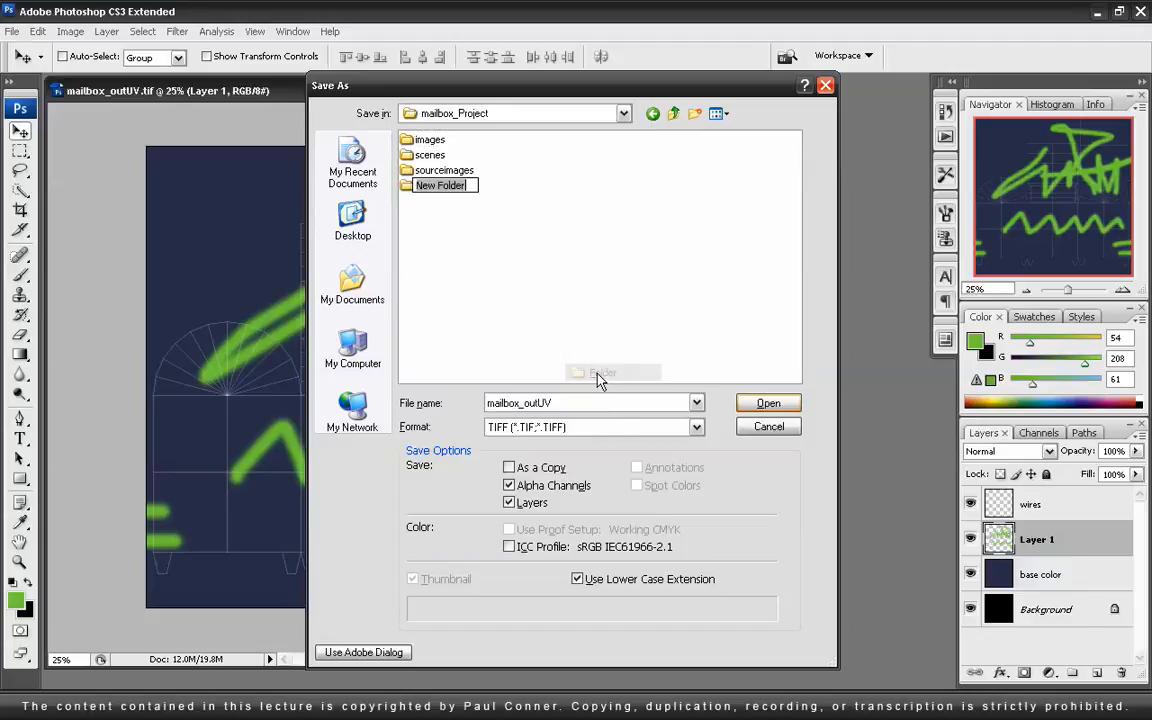
type("textures")
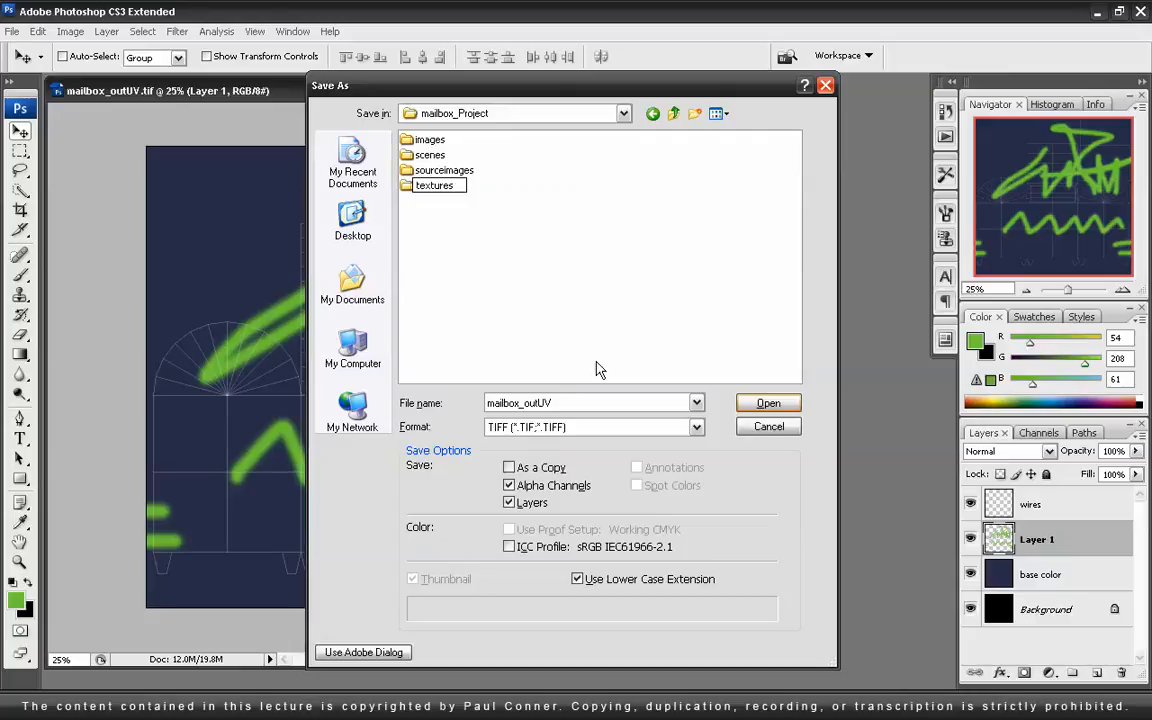
Step: Save the layered document as mailbox_build in Photoshop PSD format in the textures folder with maximized compatibility
left_click(556, 402)
left_click(559, 402)
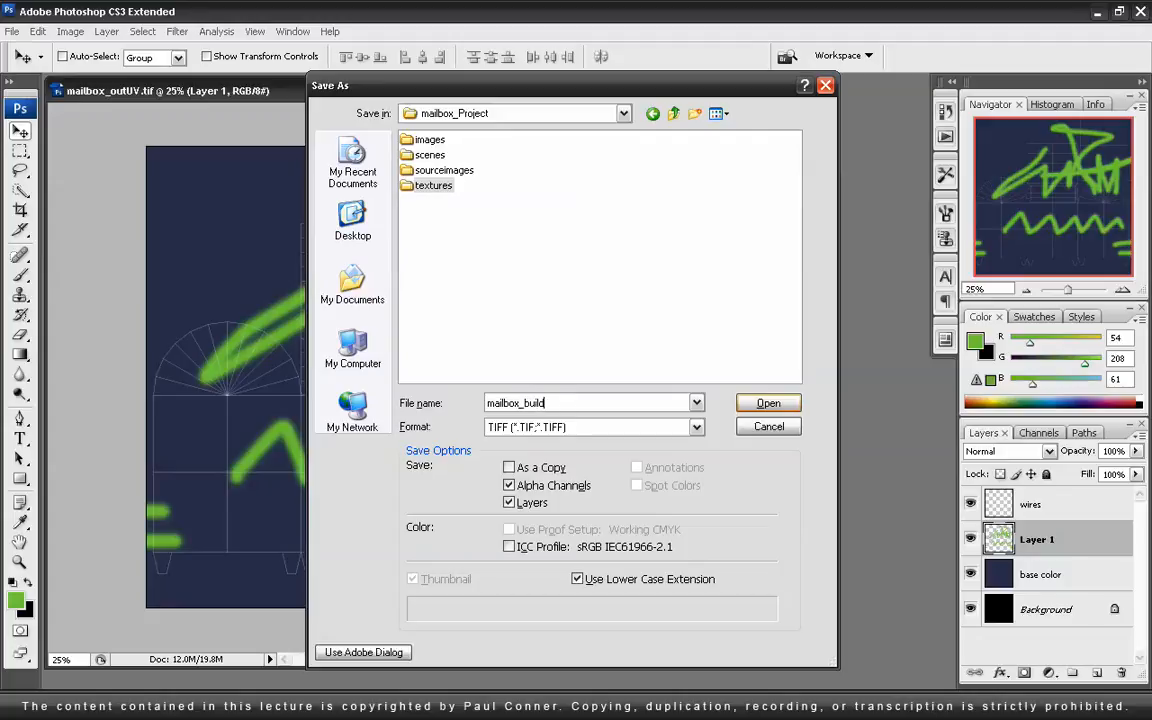
left_click(590, 428)
left_click(593, 444)
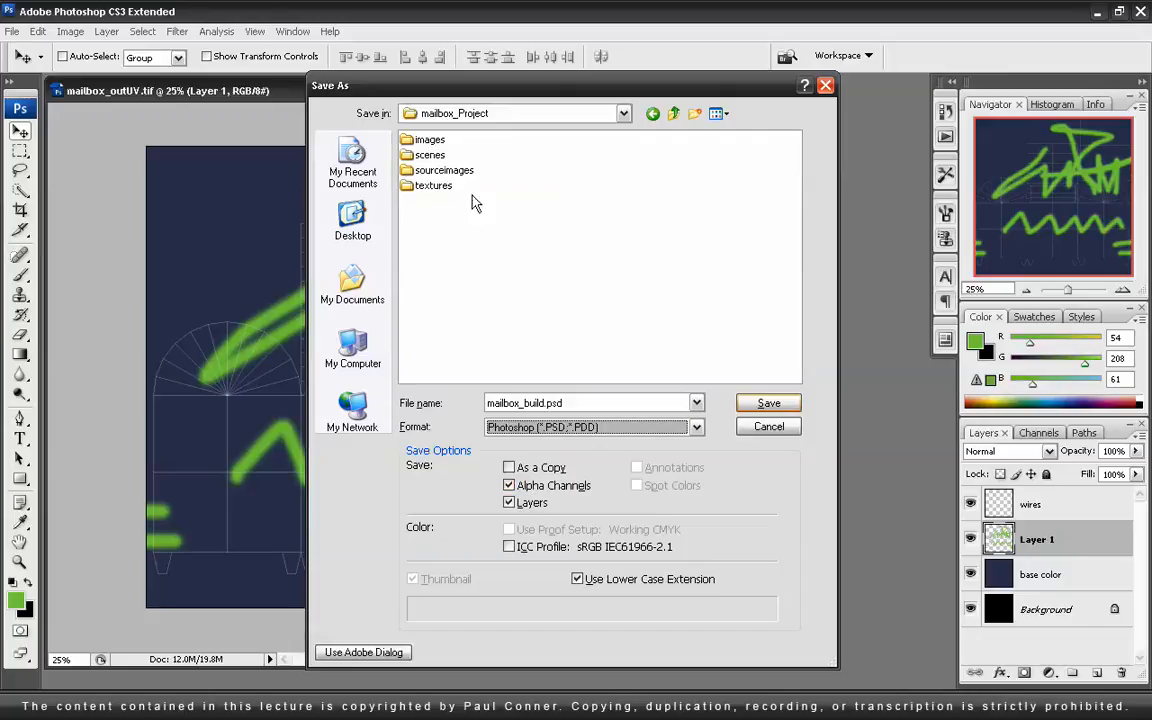
double_click(436, 188)
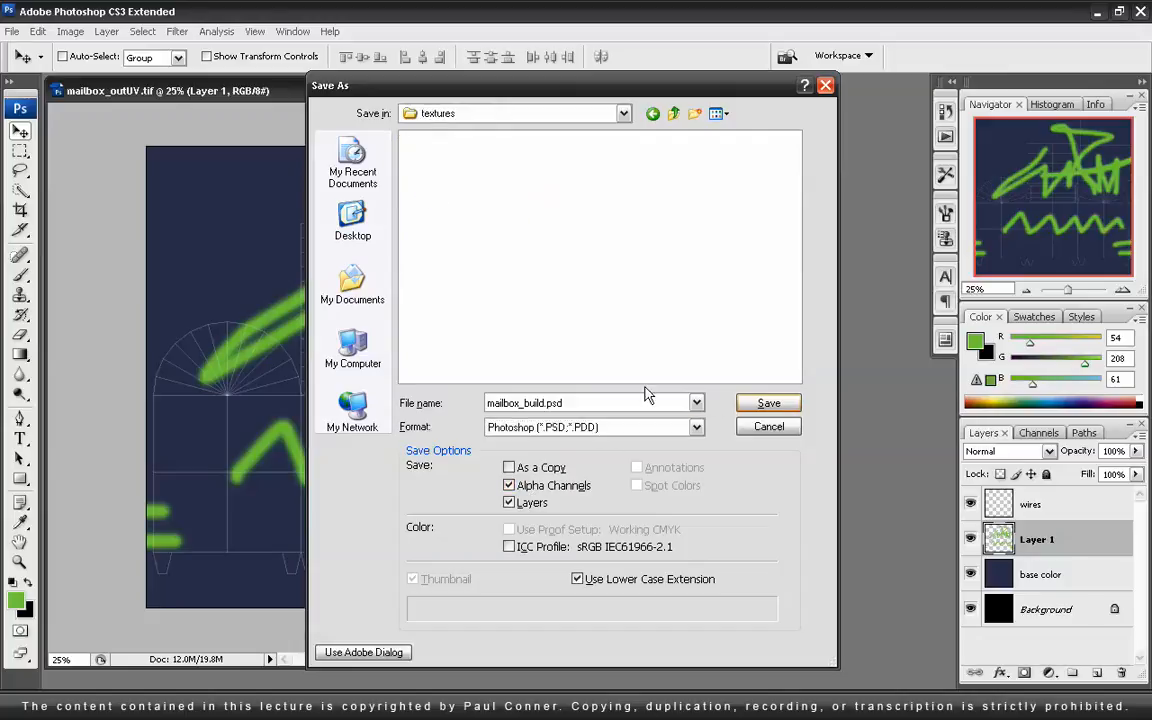
left_click(768, 403)
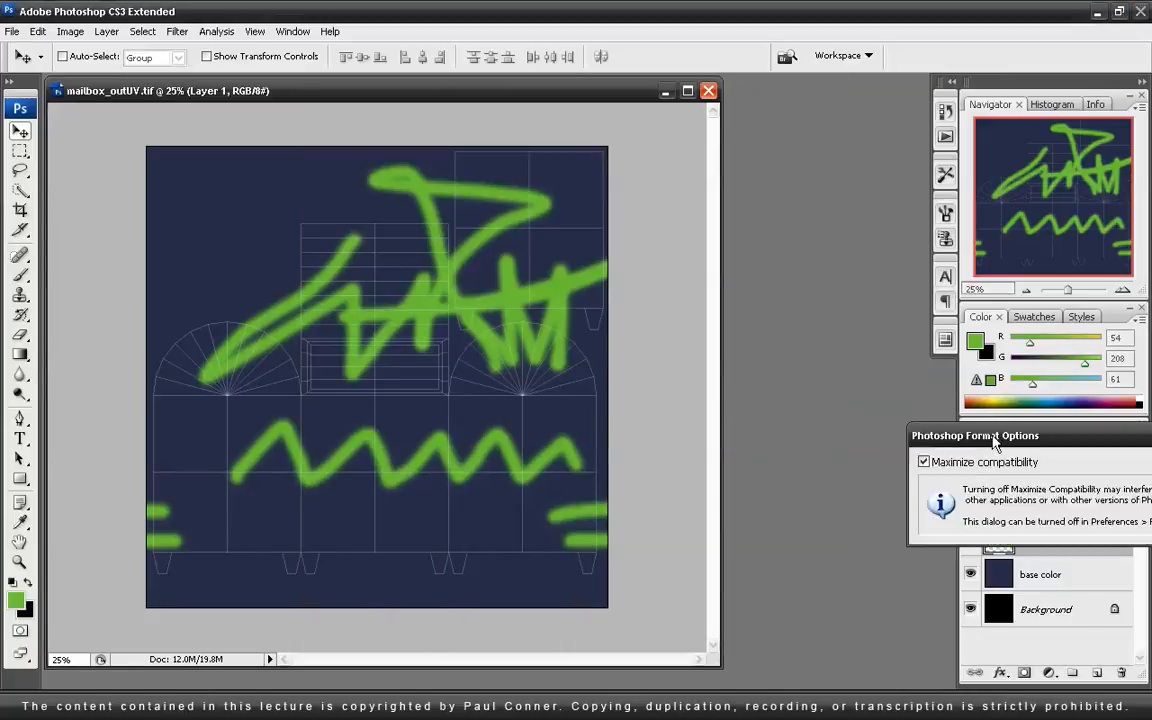
left_click(709, 293)
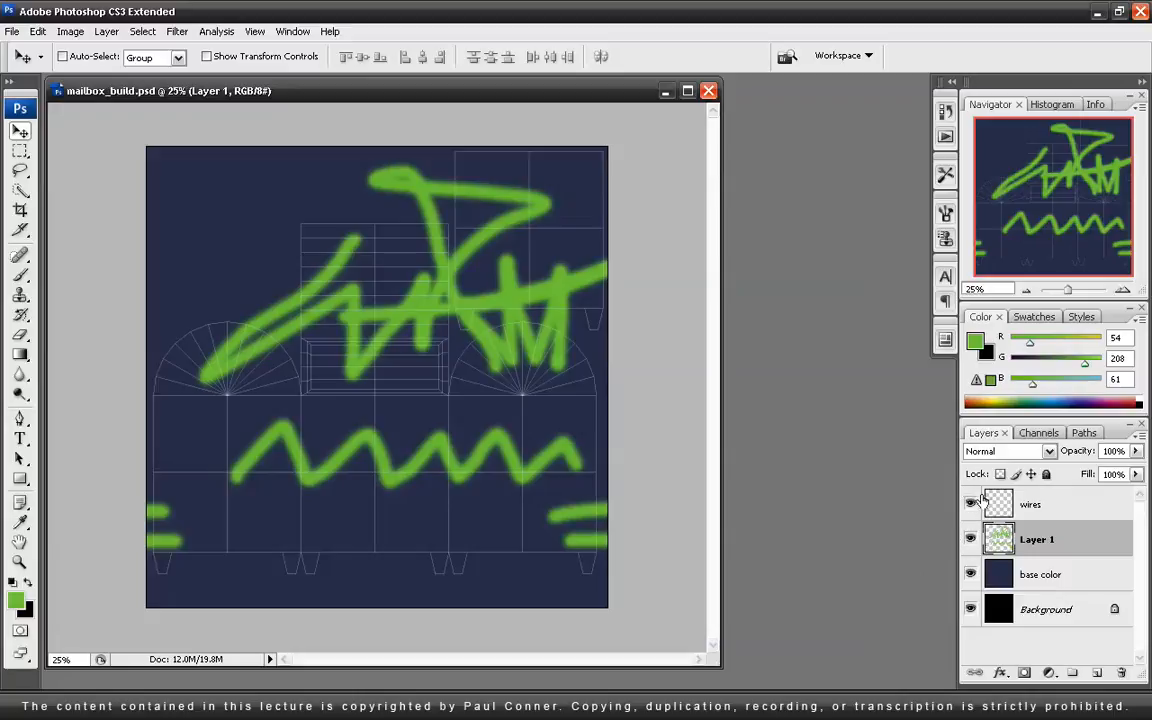
Step: Hide the wires layer and start another save into the sourceimages folder of mailbox_Project
left_click(970, 505)
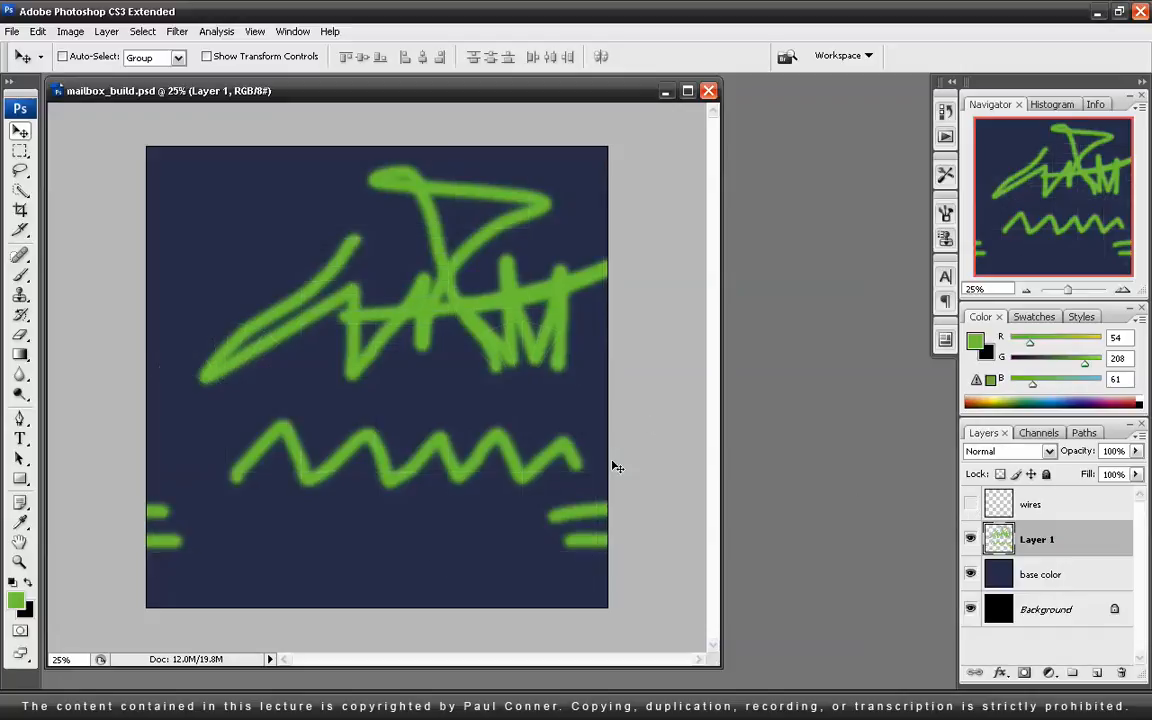
key("ctrl+shift+s")
left_click(430, 112)
left_click(515, 333)
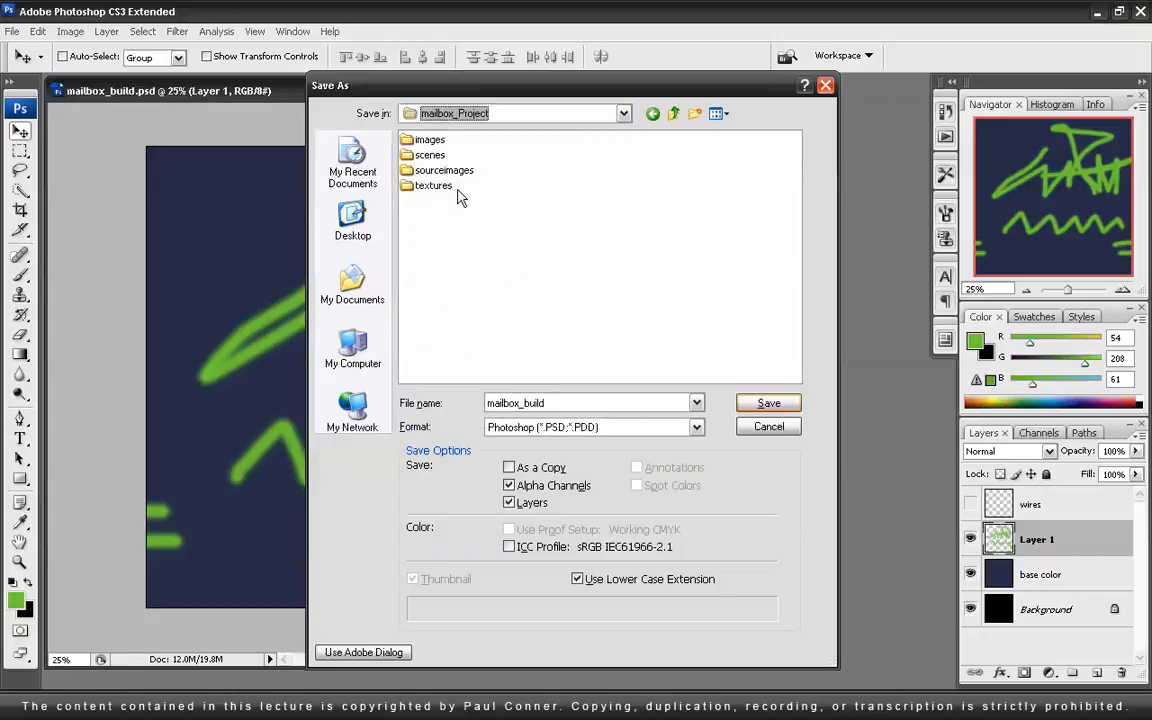
double_click(445, 168)
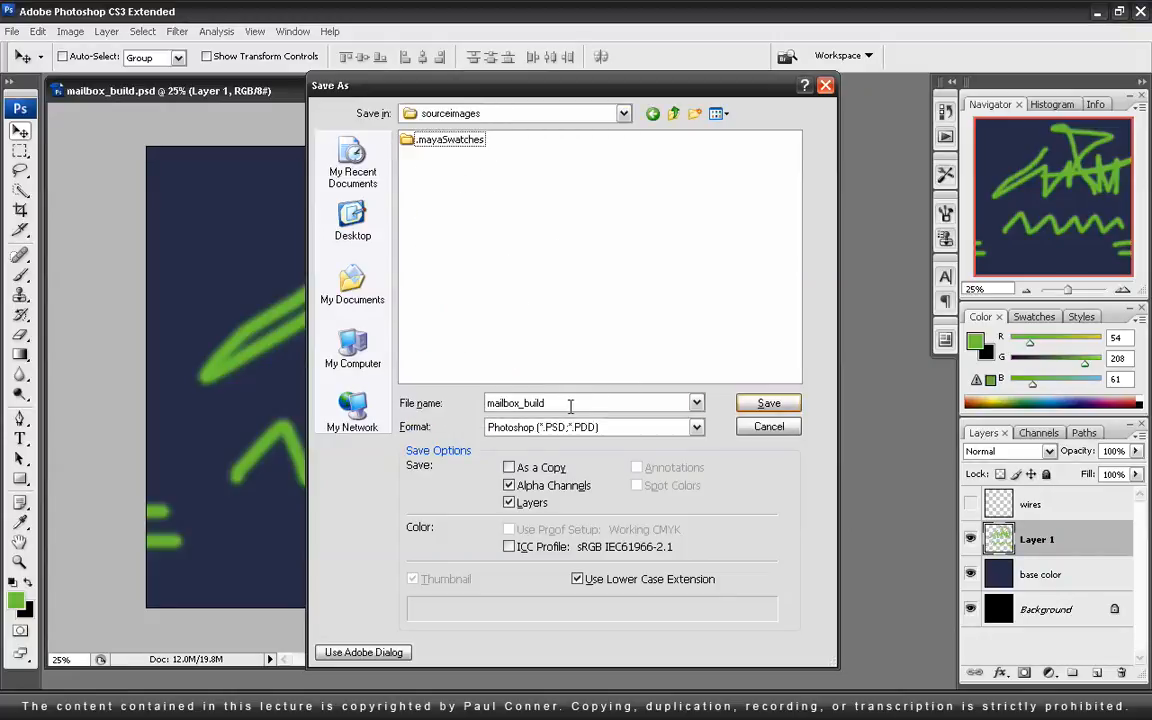
Step: Choose TIFF as the save format and exclude layers and alpha channels from the saved copy
left_click(610, 428)
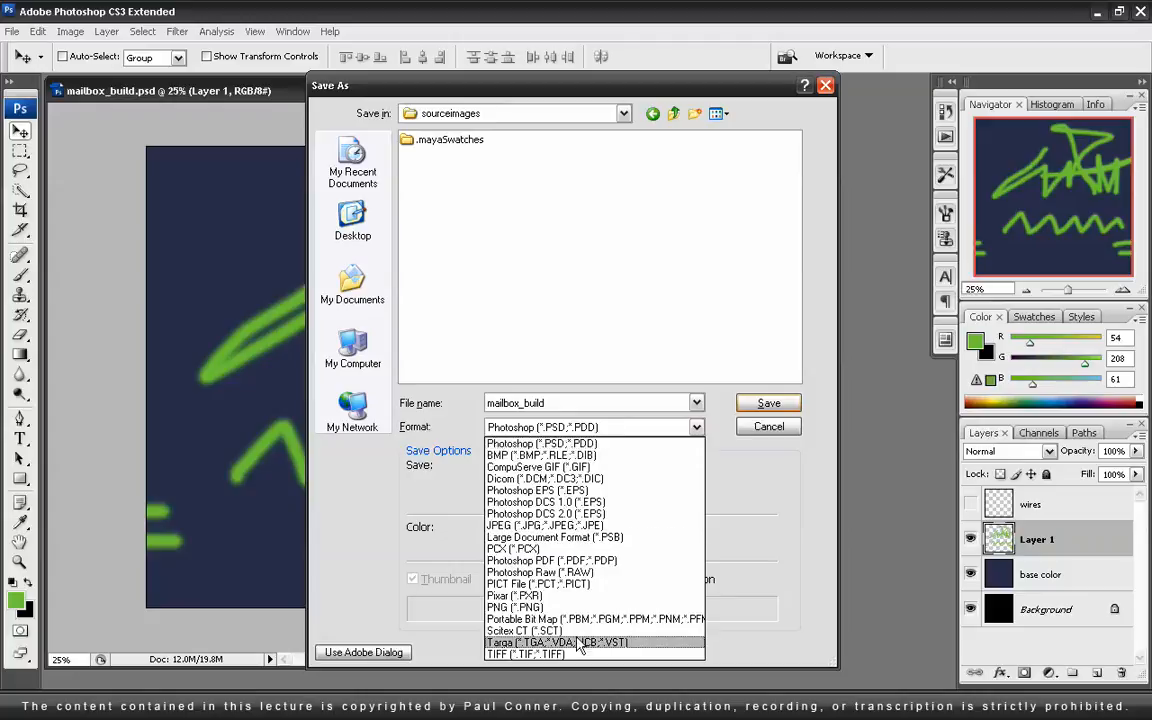
left_click(530, 654)
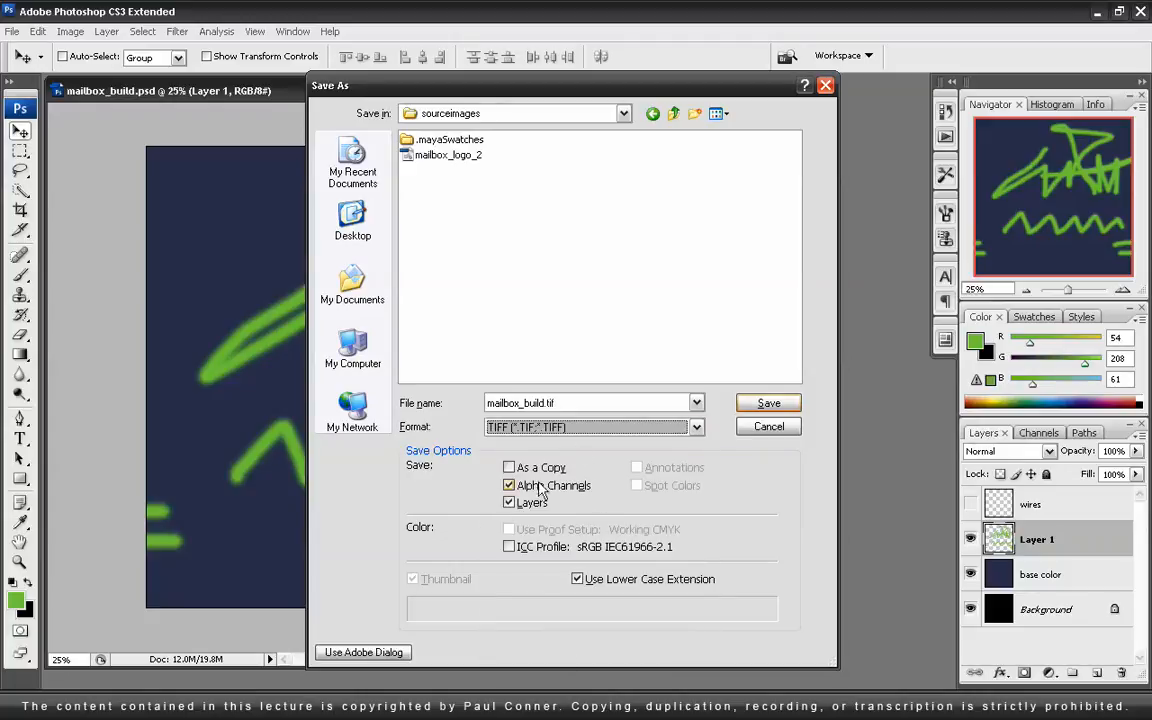
left_click(530, 503)
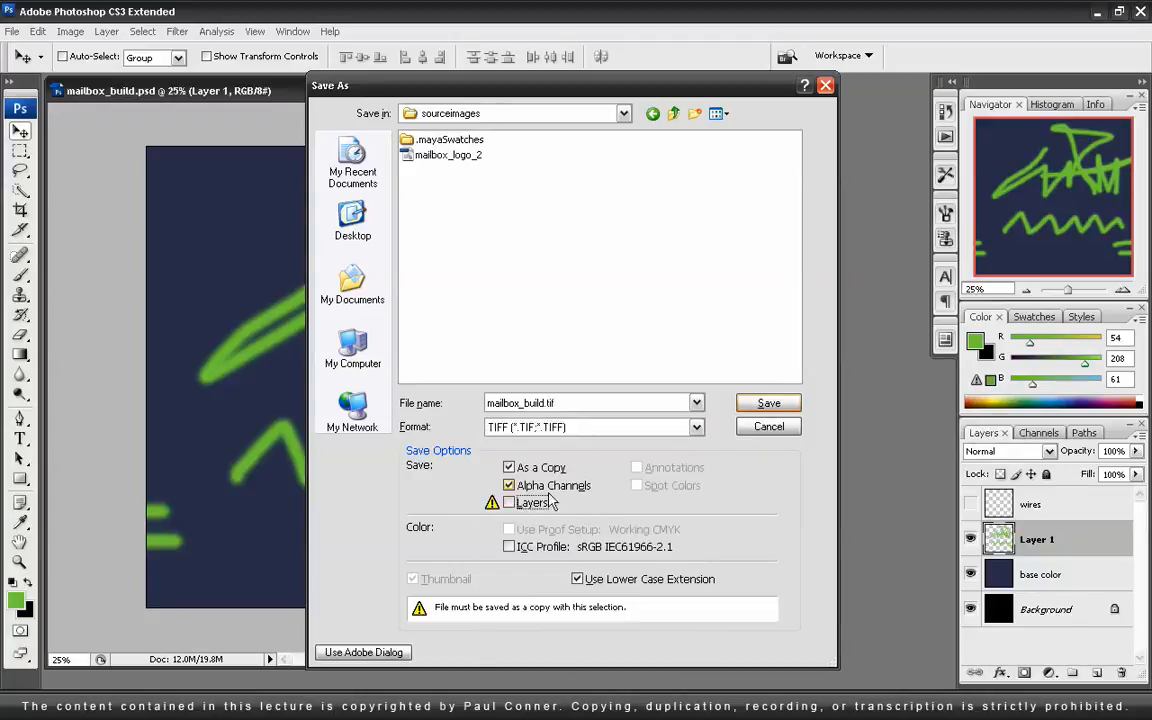
left_click(538, 489)
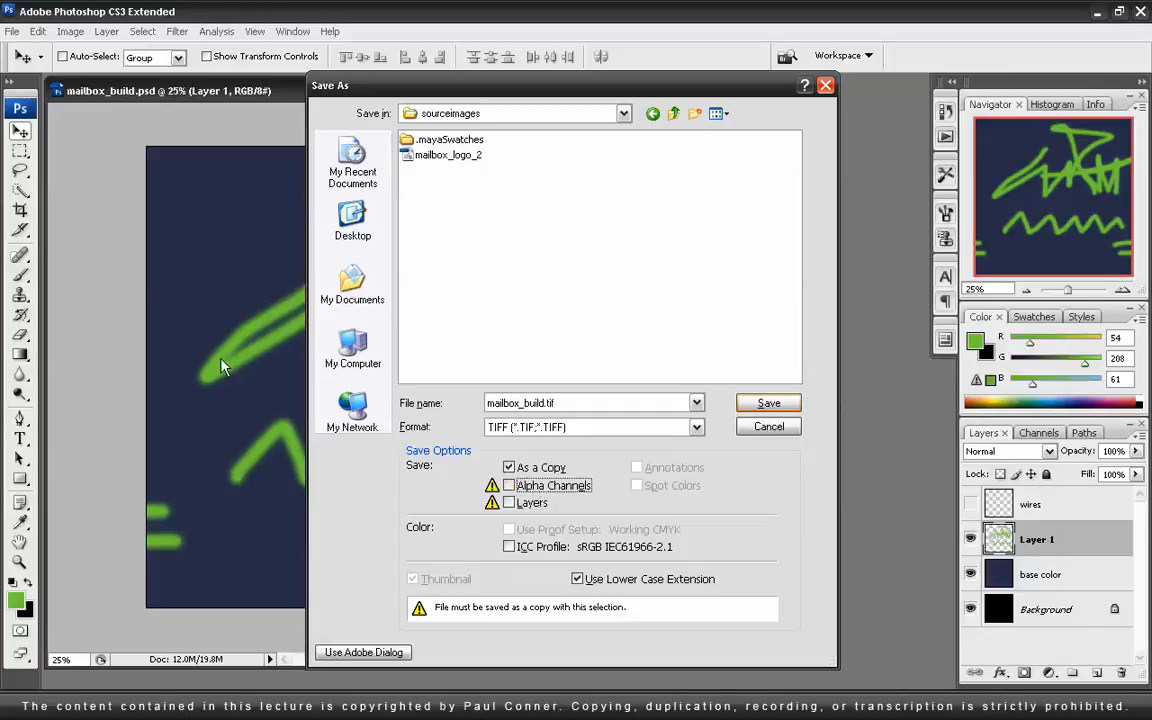
Step: Name the copy mailbox_color.tif and save it with no image compression, interleaved pixel order and IBM PC byte order
left_click(567, 403)
left_click(544, 403)
type("color")
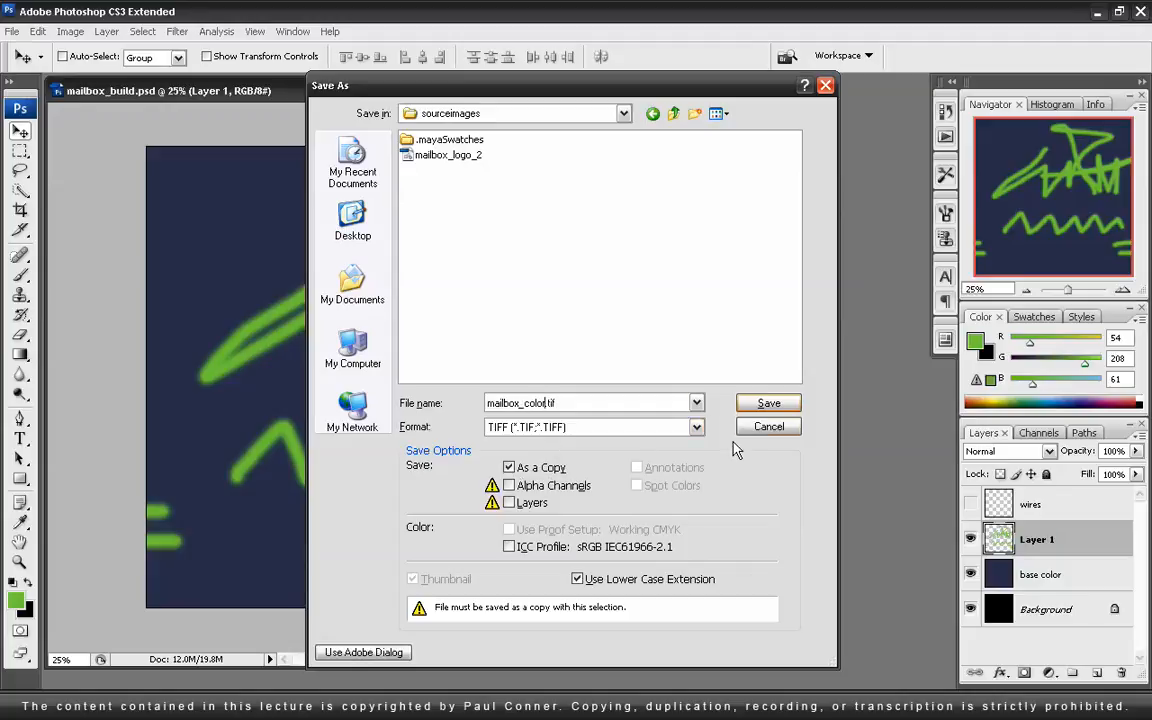
left_click(769, 410)
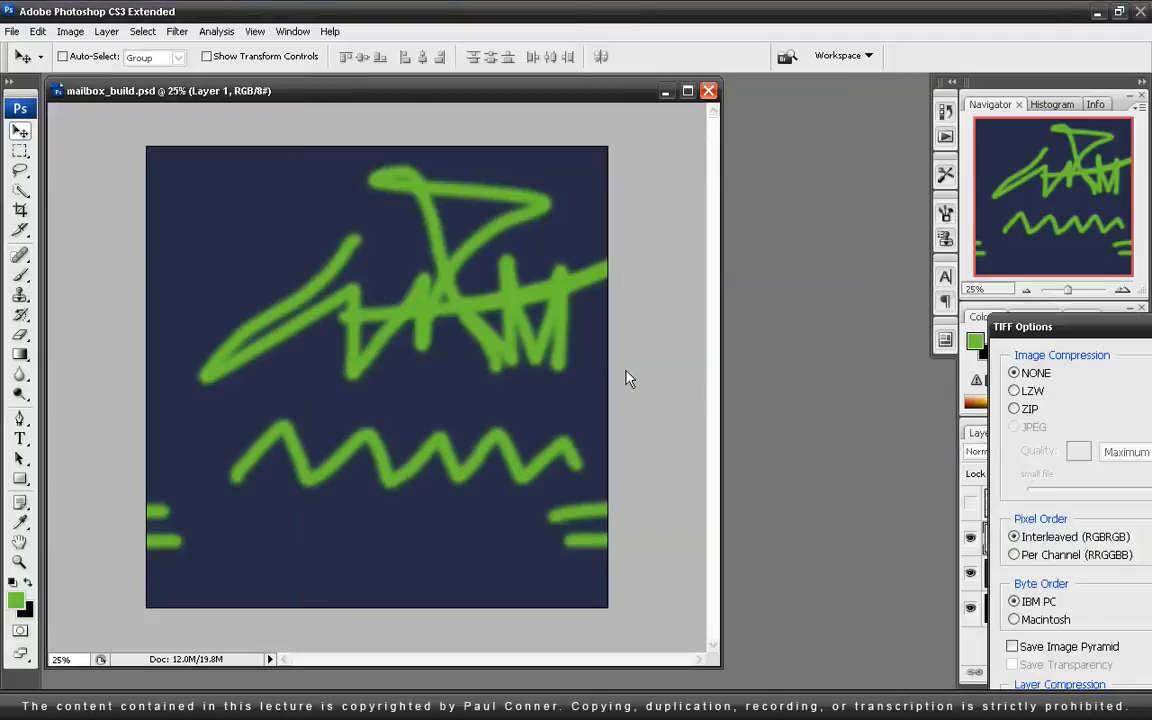
left_click_drag(1102, 334, 432, 170)
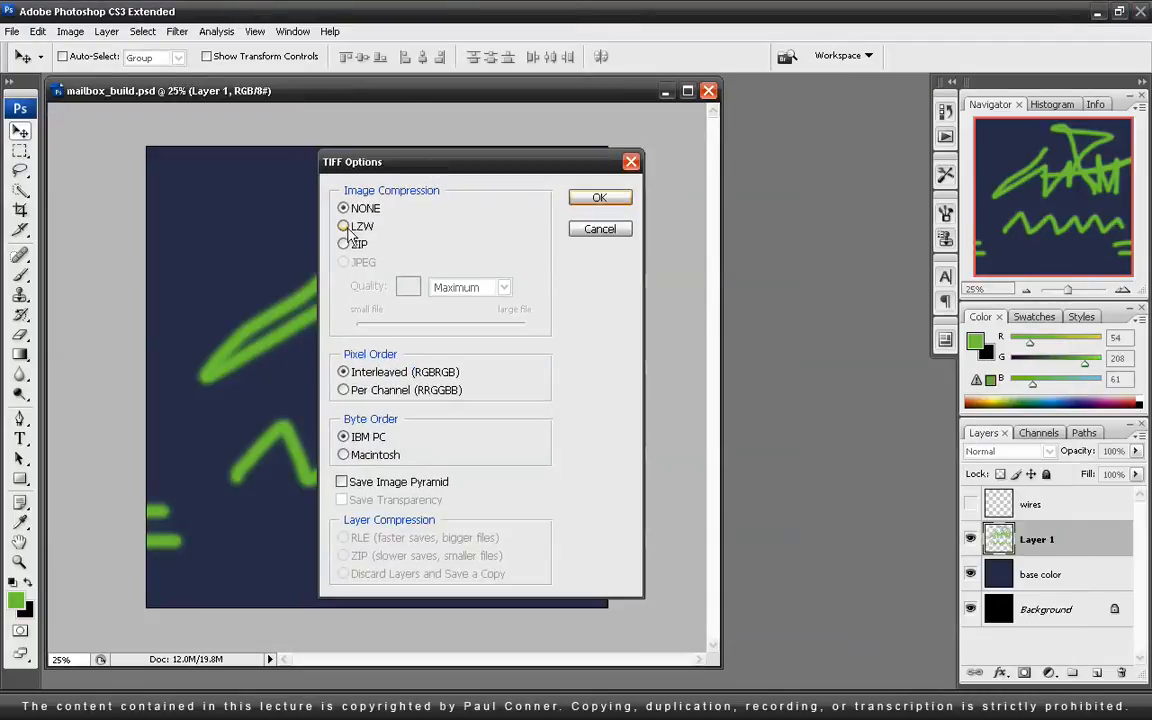
left_click(605, 200)
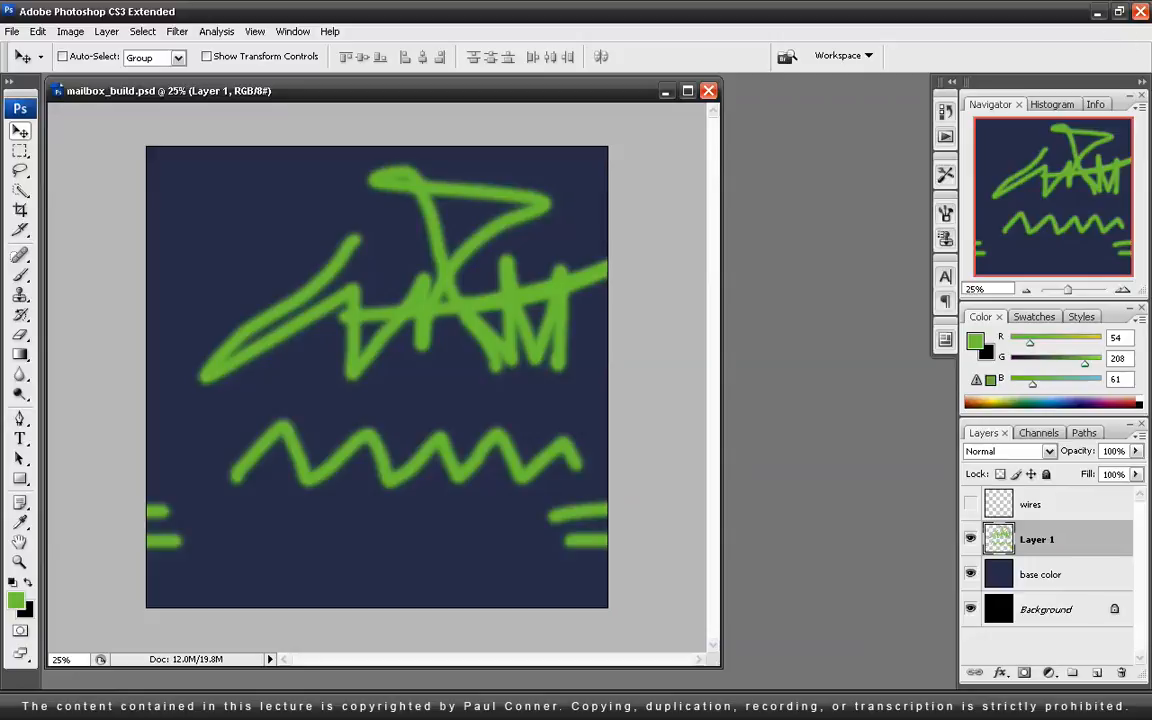
Step: Switch to Maya, deselect the mailbox and maximize the perspective view to show the whole model
left_click(695, 712)
left_click(695, 684)
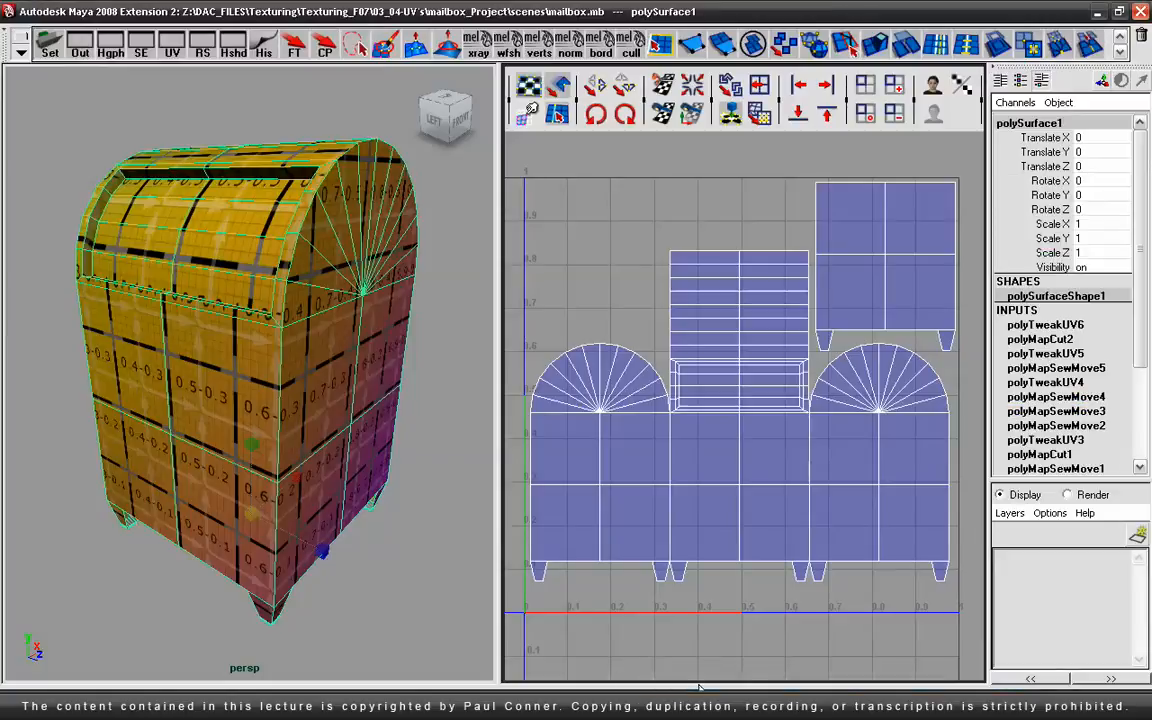
left_click(67, 168)
key("space")
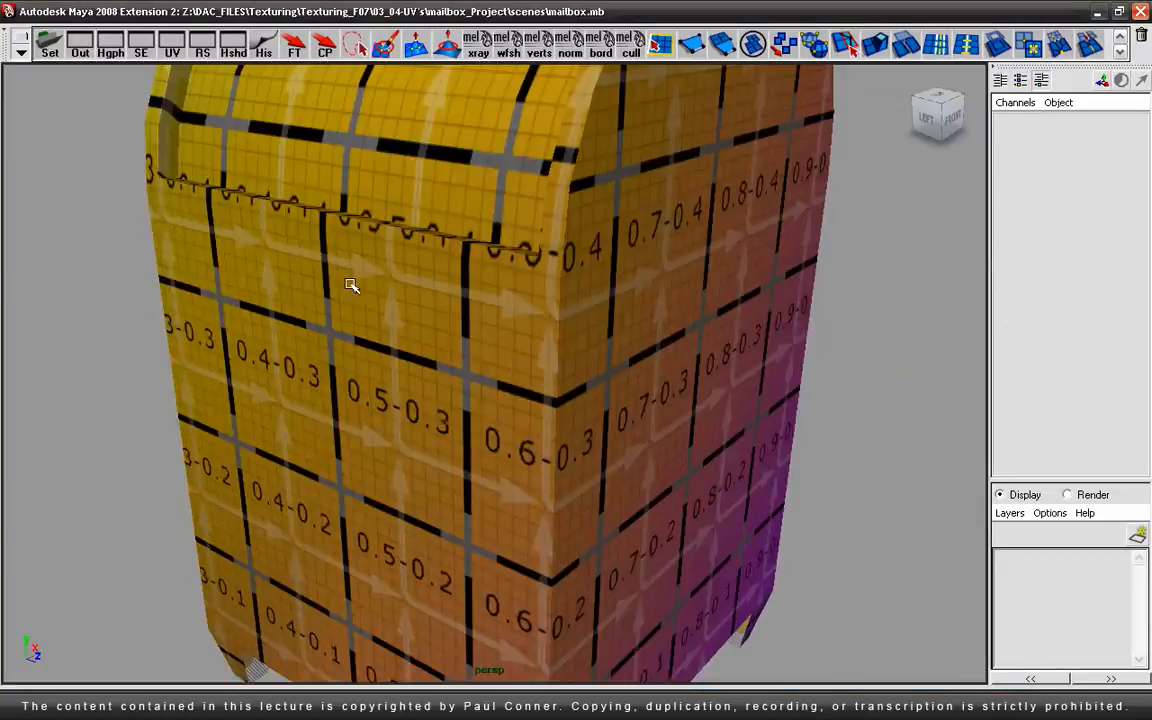
right_click_drag(676, 357, 207, 365, "alt")
mouse_move(378, 346)
right_mouse_down("alt")
mouse_move(436, 355)
mouse_move(360, 193)
right_mouse_up("alt")
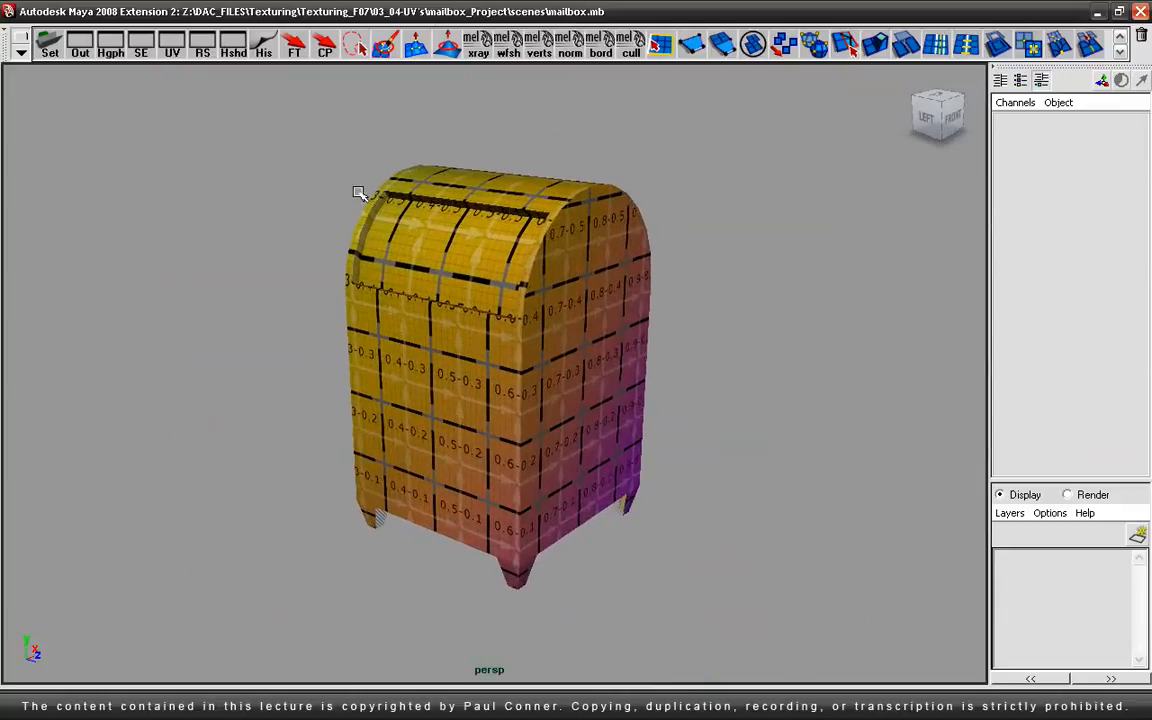
Step: Graph the input network of the lambert3 material in the Hypershade and open the attributes of its file2 texture
left_click(230, 47)
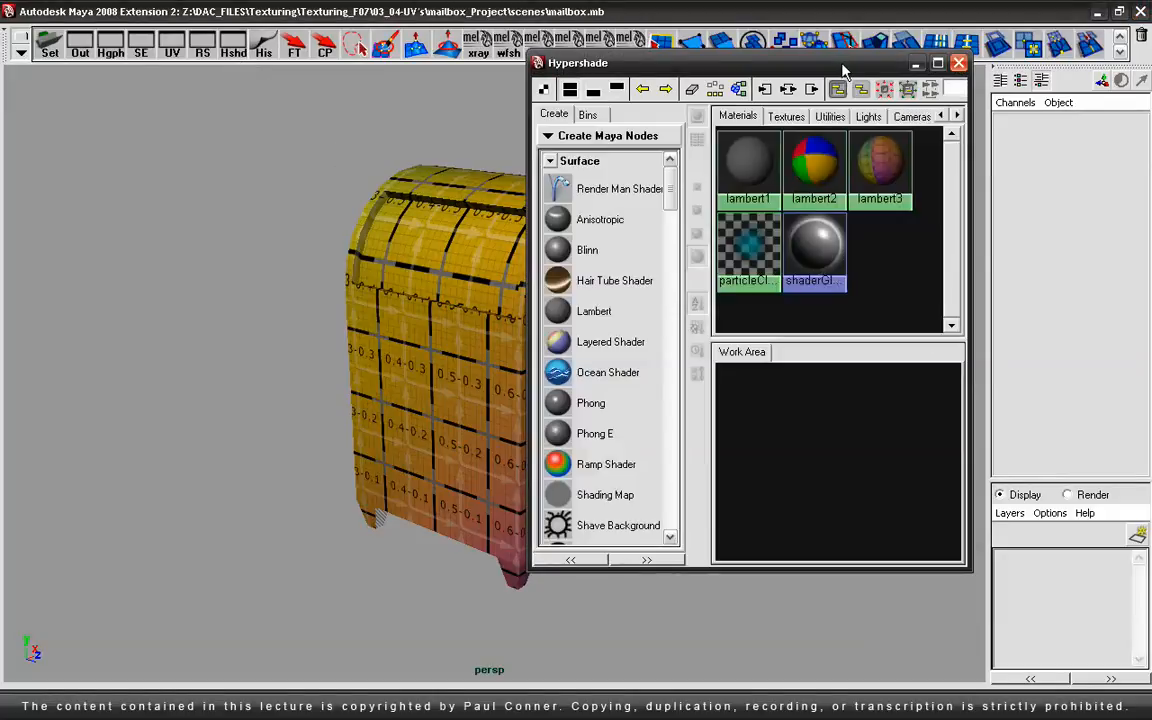
left_click_drag(839, 68, 312, 91)
left_click(349, 184)
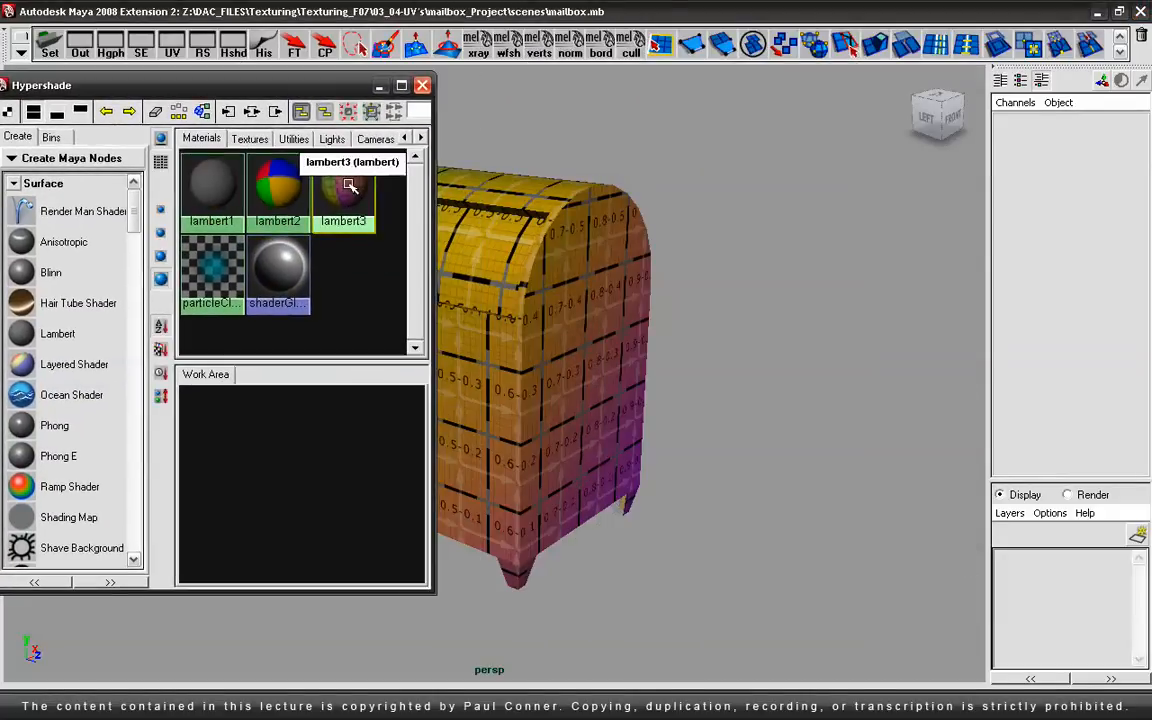
left_click(229, 113)
left_click_drag(666, 285, 725, 252, "alt")
double_click(295, 430)
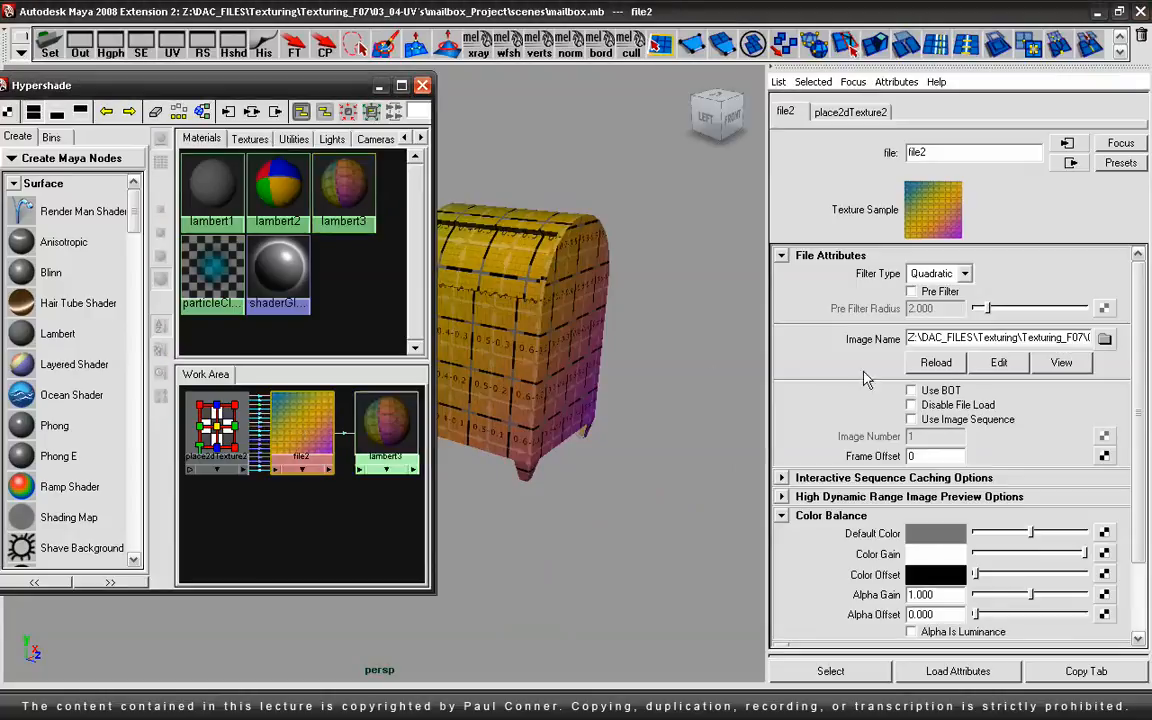
Step: Load mailbox_color from the mailbox_Project's sourceimages folder as the image of the file2 texture
left_click(1105, 340)
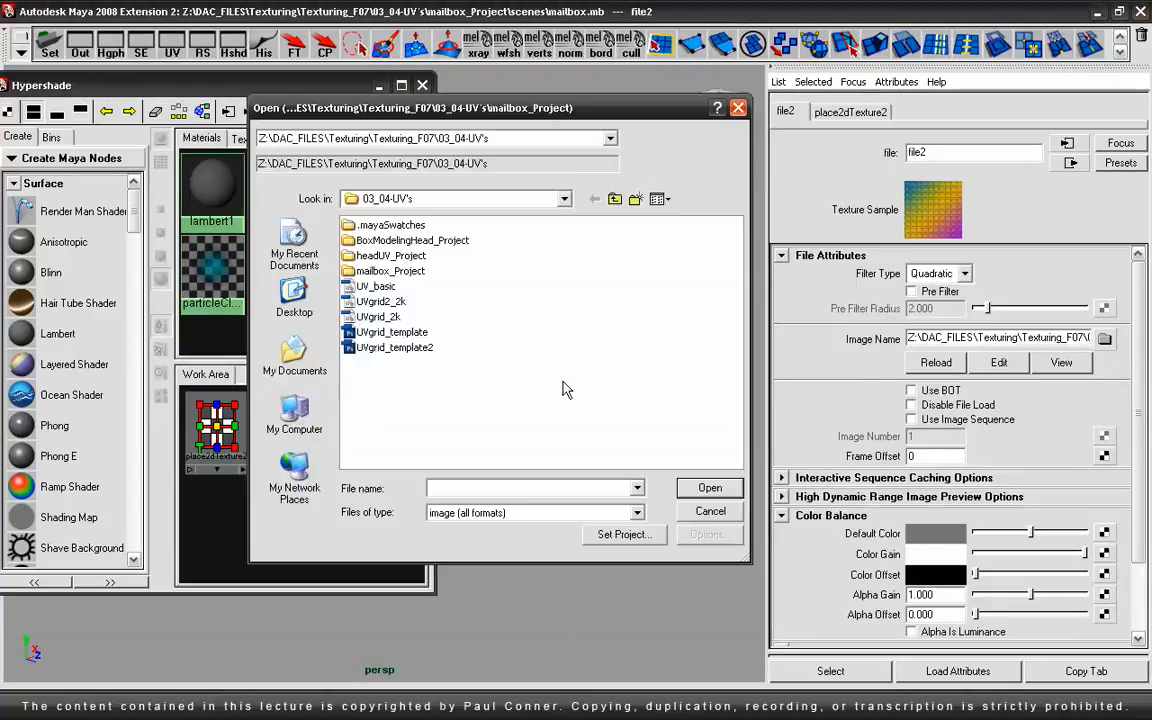
double_click(390, 271)
double_click(372, 256)
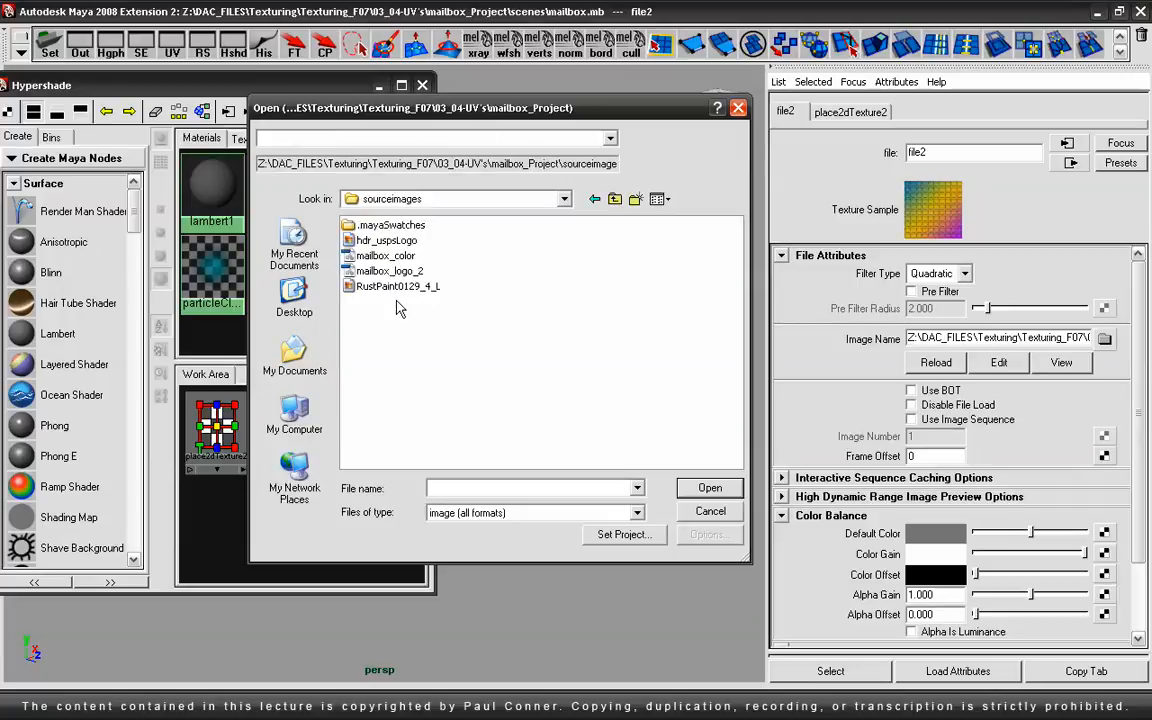
left_click(380, 256)
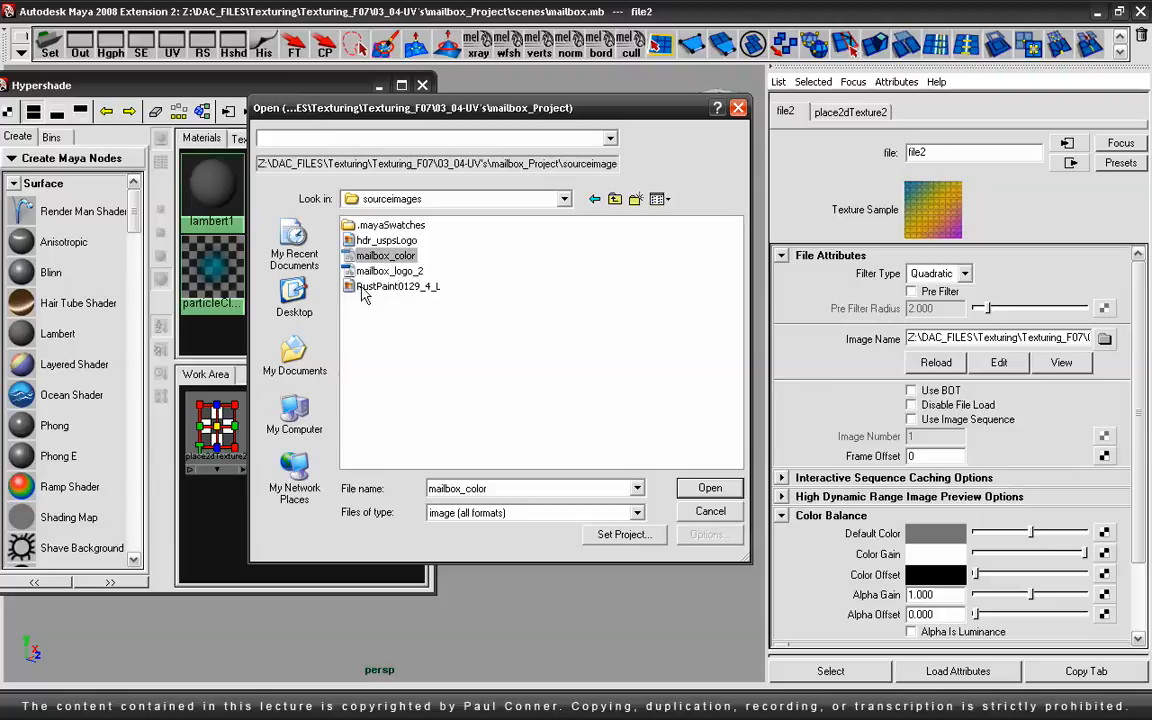
left_click(703, 487)
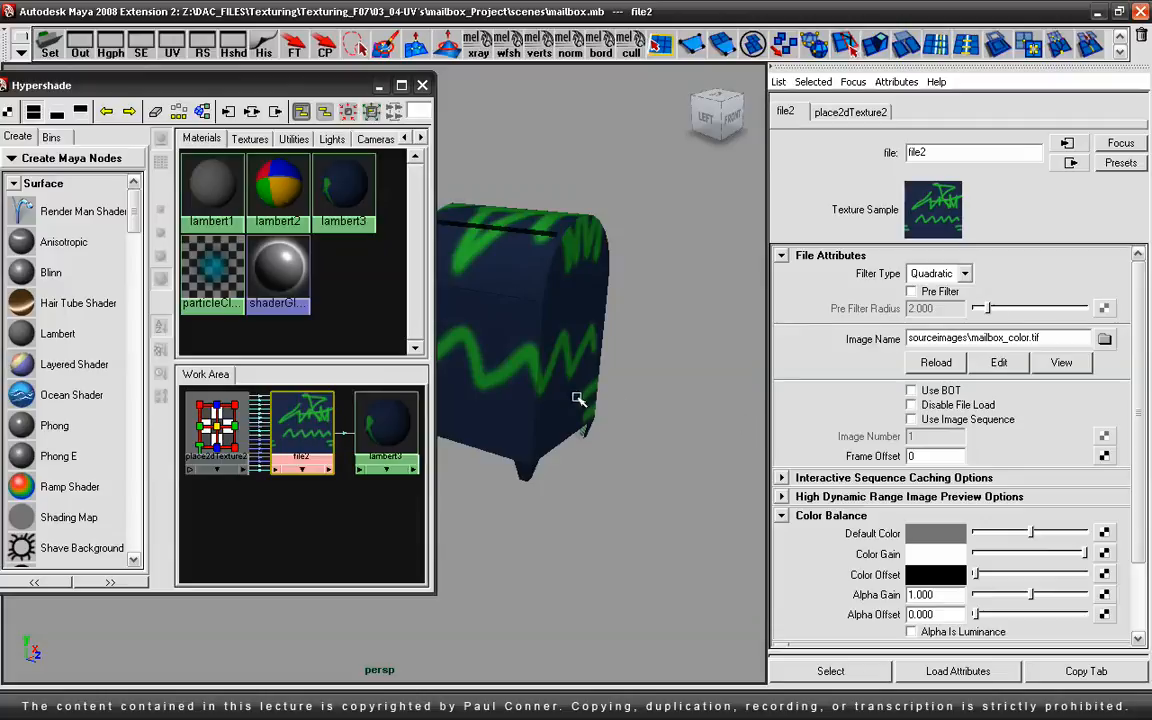
Step: Close the Hypershade and examine the painted strokes on the mailbox from all sides, checking how they cross the UV seams
left_click(422, 86)
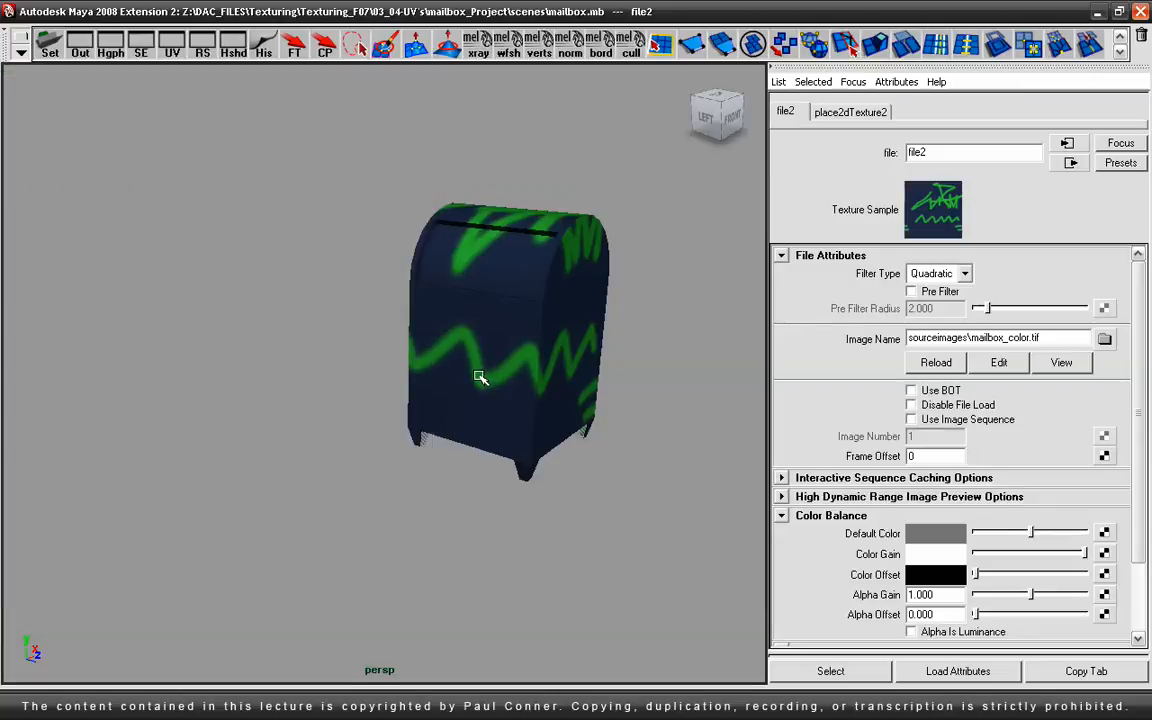
left_click_drag(527, 368, 504, 365, "alt")
right_click_drag(504, 365, 685, 320, "alt")
middle_click_drag(685, 320, 428, 333, "alt")
mouse_move(428, 333)
left_mouse_down("alt")
mouse_move(306, 255)
mouse_move(411, 321)
mouse_move(404, 288)
mouse_move(233, 259)
mouse_move(376, 257)
mouse_move(352, 316)
mouse_move(427, 319)
mouse_move(419, 334)
left_mouse_up("alt")
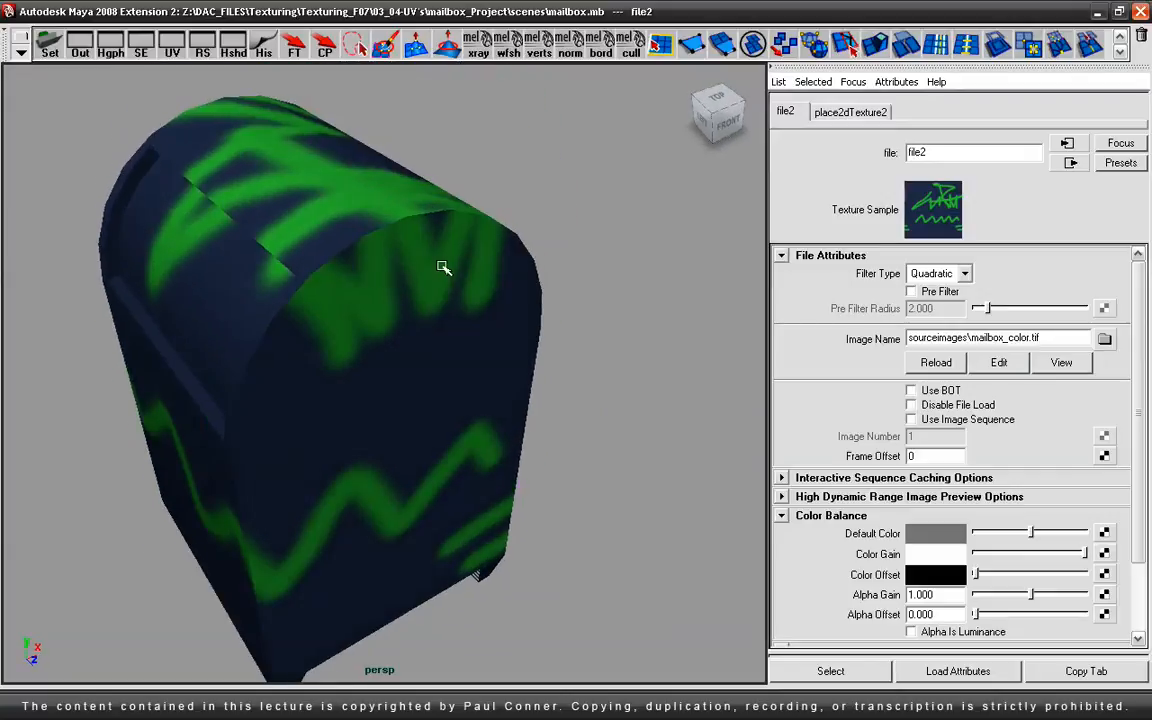
left_click_drag(400, 230, 337, 429, "alt")
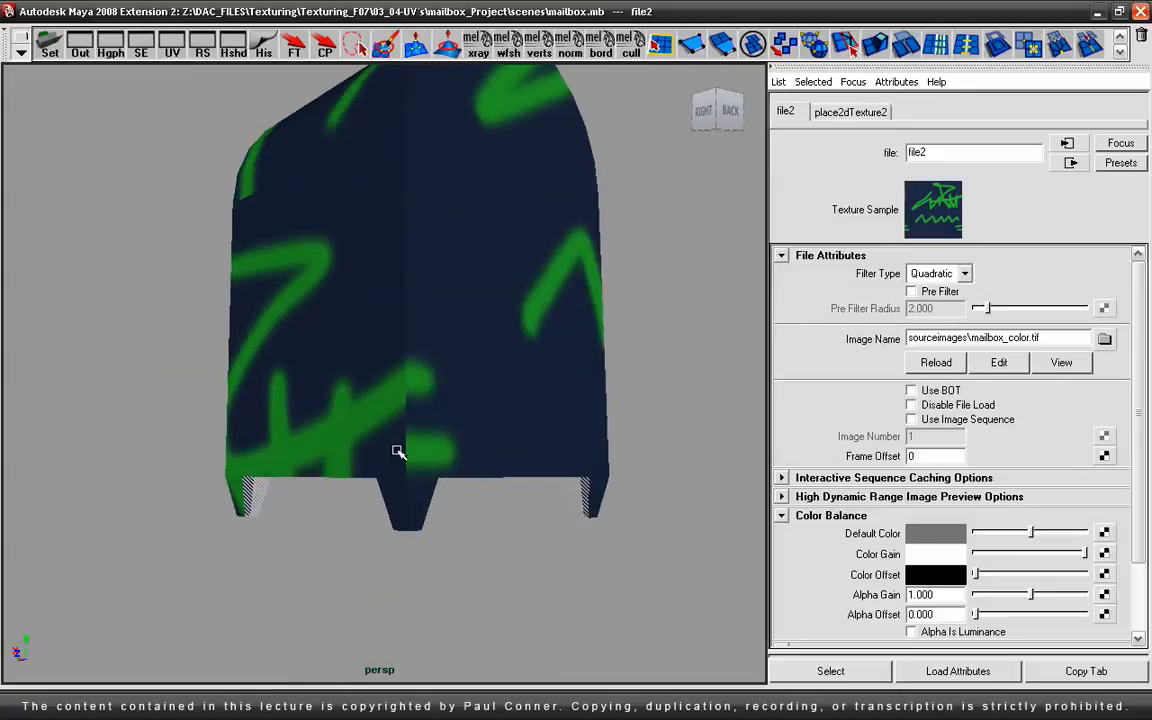
left_click_drag(417, 368, 193, 391, "alt")
left_click_drag(440, 296, 288, 356, "alt")
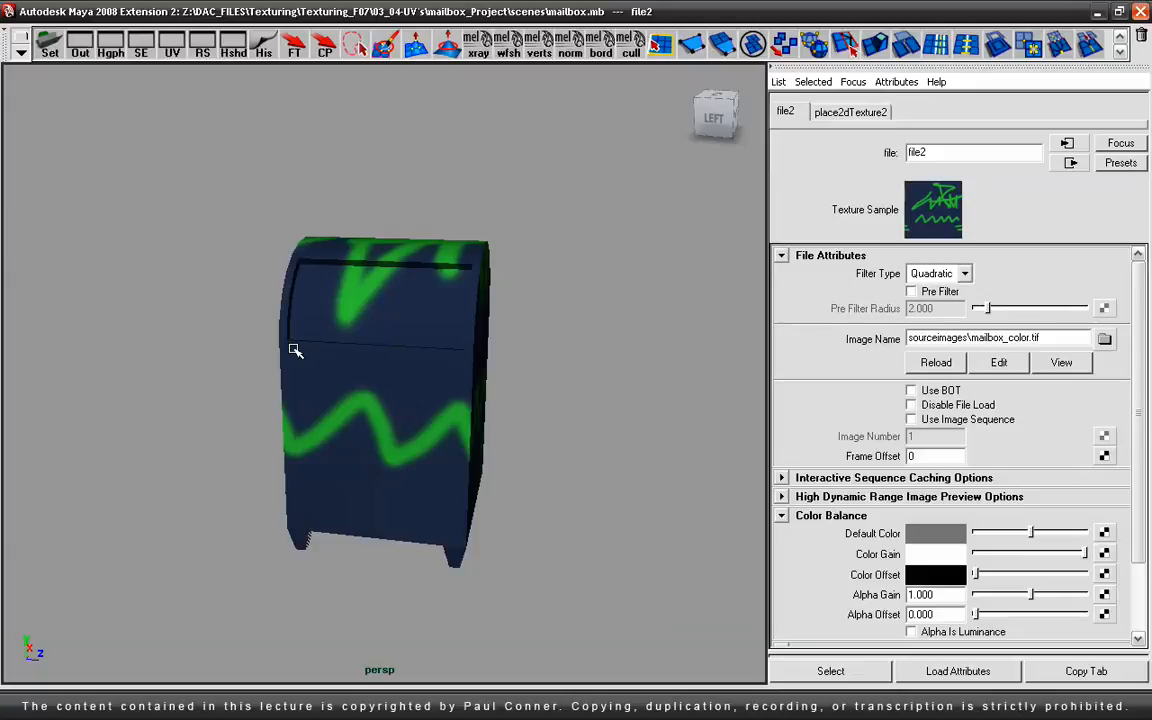
left_click_drag(448, 455, 466, 364, "alt")
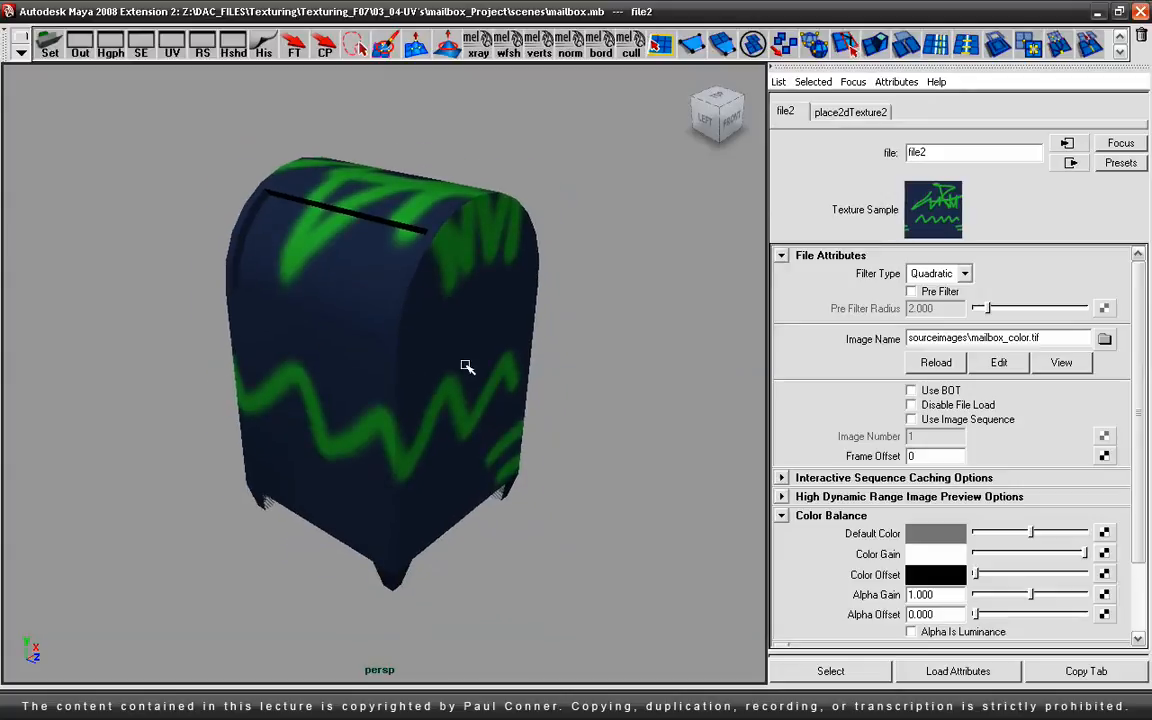